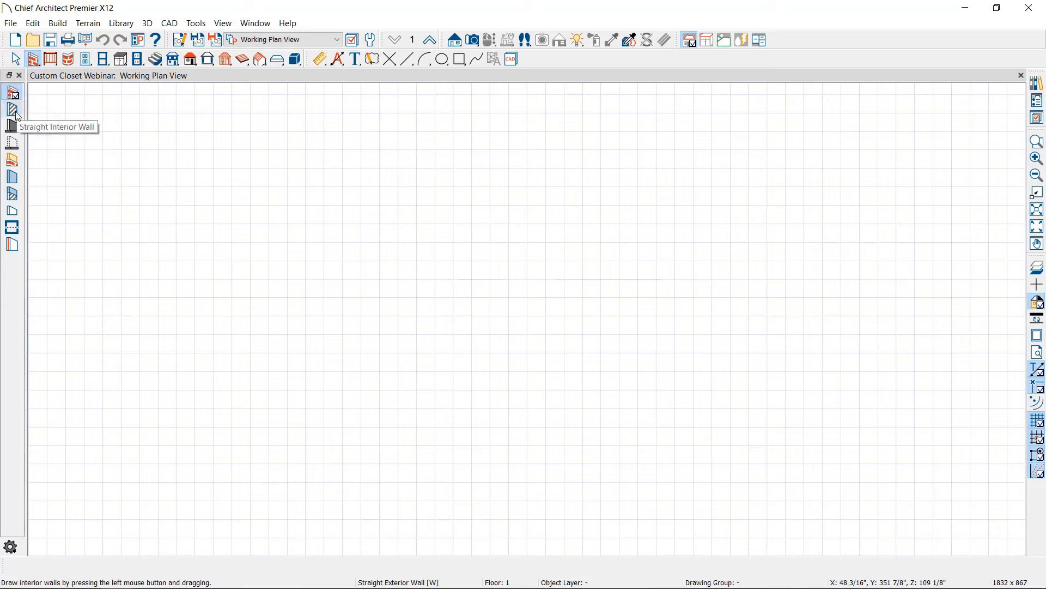
Try drawing two connected straight interior walls, about 14'-7" and 5'-8" long, and undo both.
{"action": "left_click", "coordinate": [16, 114]}
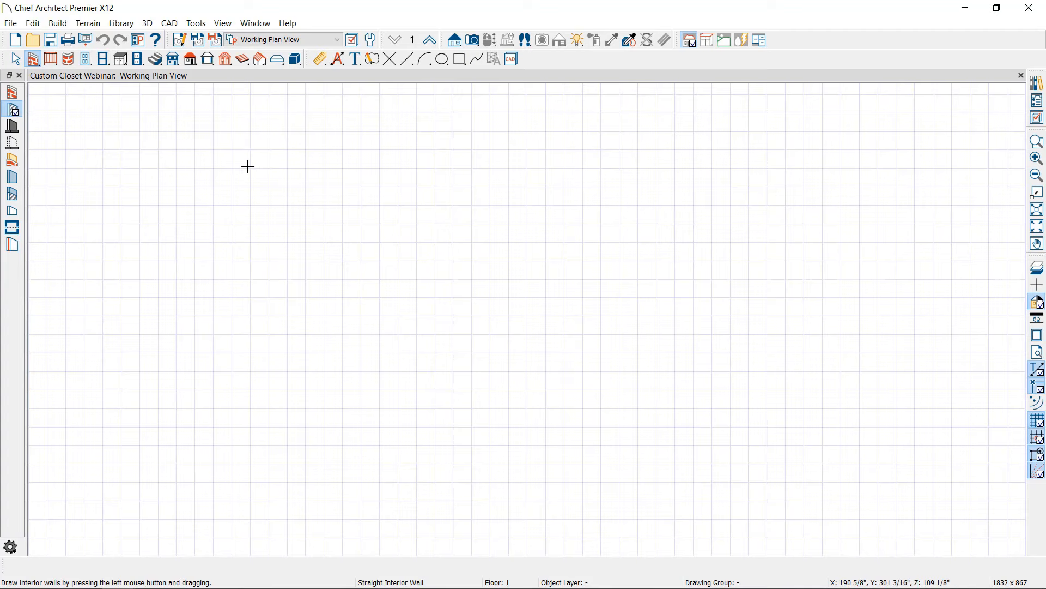
{"action": "left_click_drag", "start_coordinate": [248, 167], "coordinate": [517, 170]}
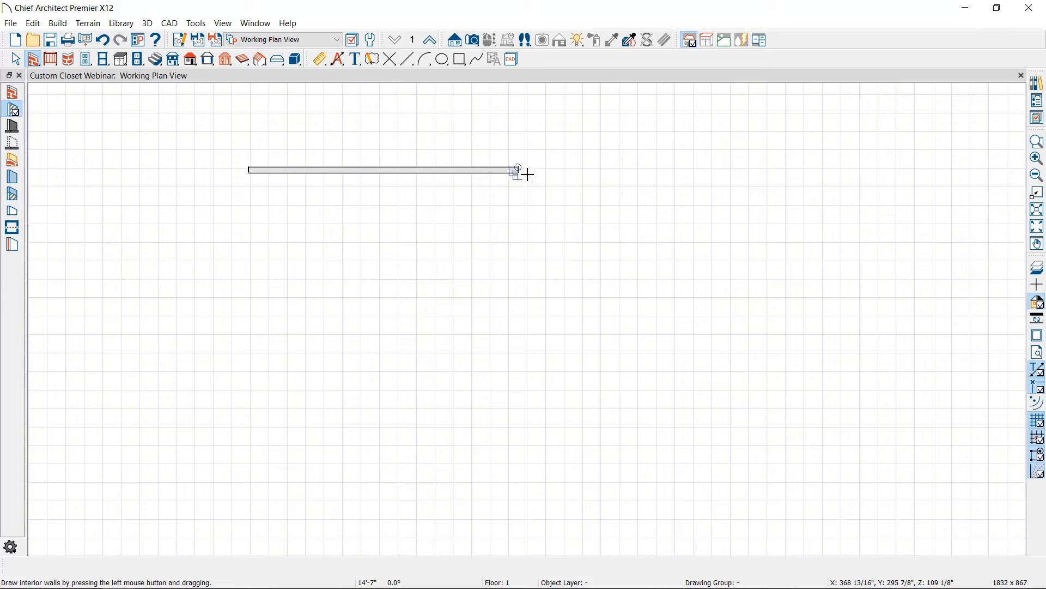
{"action": "left_click_drag", "start_coordinate": [517, 177], "coordinate": [518, 271]}
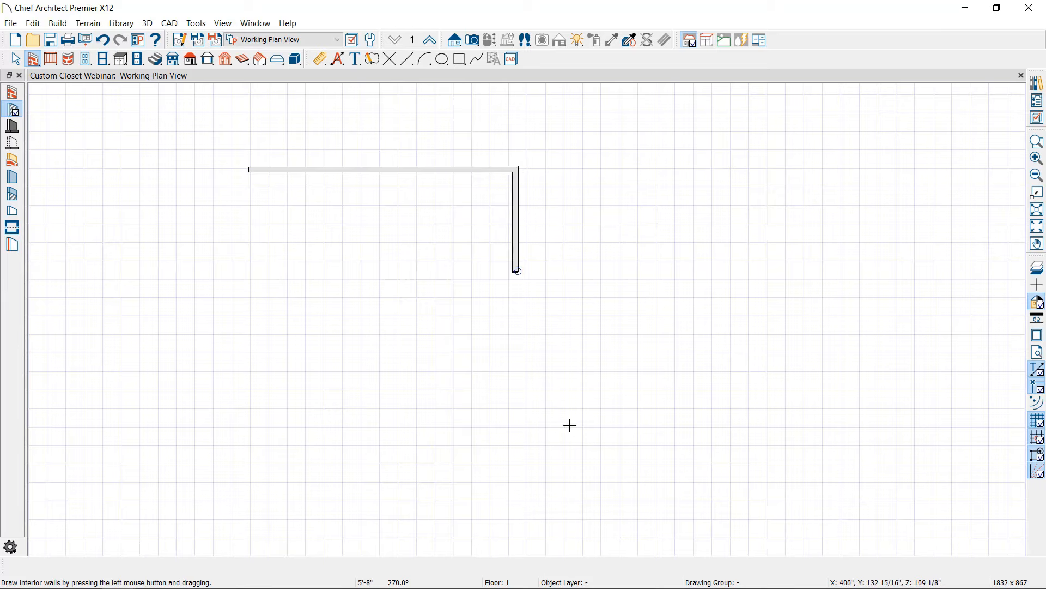
{"action": "key", "text": "ctrl+z"}
{"action": "key", "text": "ctrl+z"}
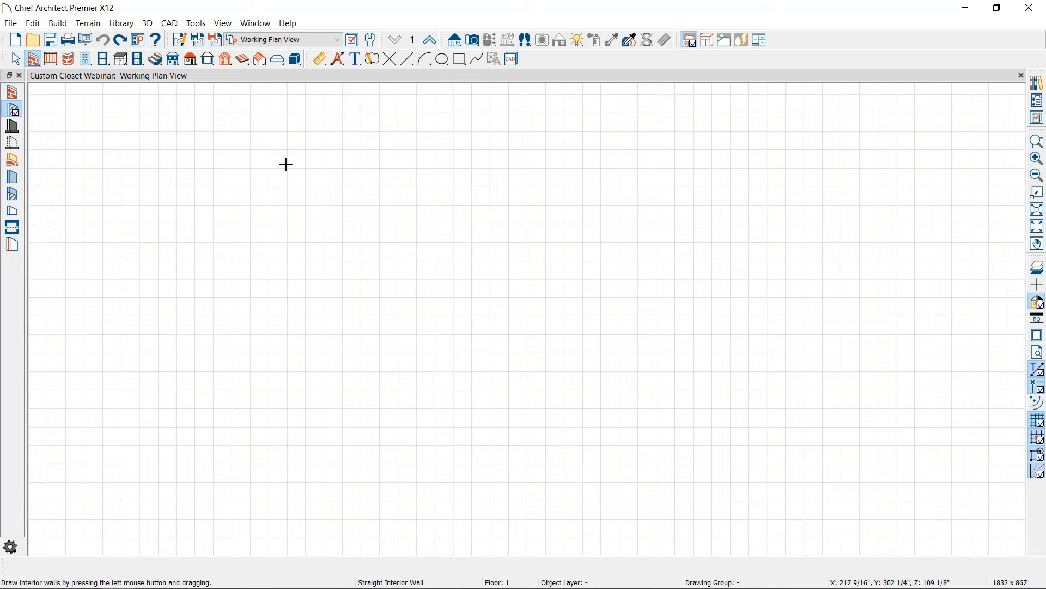
Draw a closed room of straight interior walls, about 15'-9" by 15'-3", with a notch about 2'-4" by 4' in its upper-right corner.
{"action": "left_click_drag", "start_coordinate": [254, 170], "coordinate": [500, 244]}
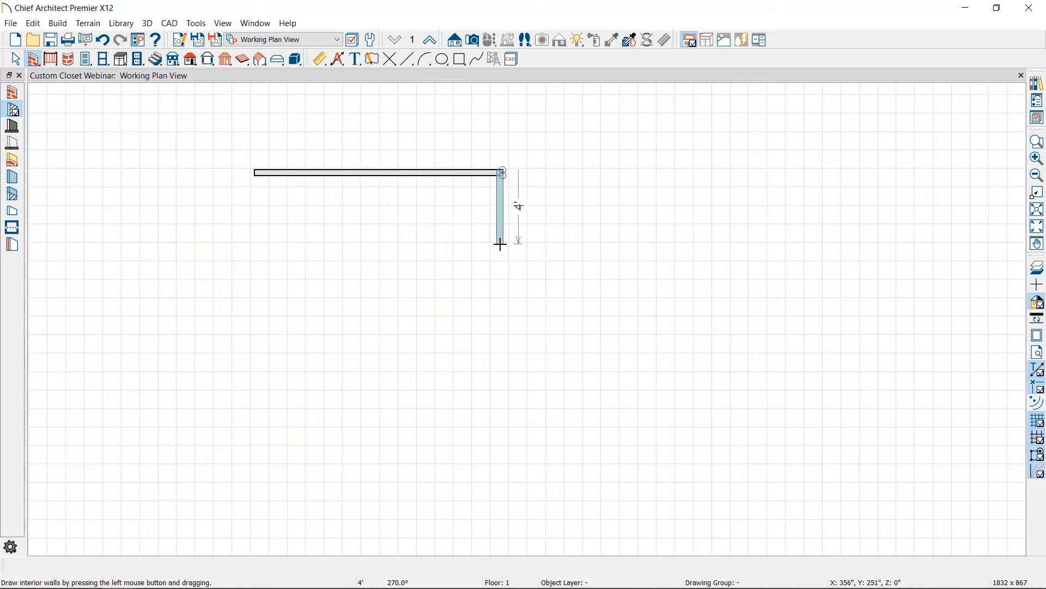
{"action": "left_click_drag", "start_coordinate": [501, 244], "coordinate": [501, 245]}
{"action": "mouse_move", "coordinate": [501, 247]}
{"action": "left_mouse_down"}
{"action": "mouse_move", "coordinate": [544, 240]}
{"action": "mouse_move", "coordinate": [542, 452]}
{"action": "left_mouse_up"}
{"action": "left_click_drag", "start_coordinate": [543, 452], "coordinate": [273, 174]}
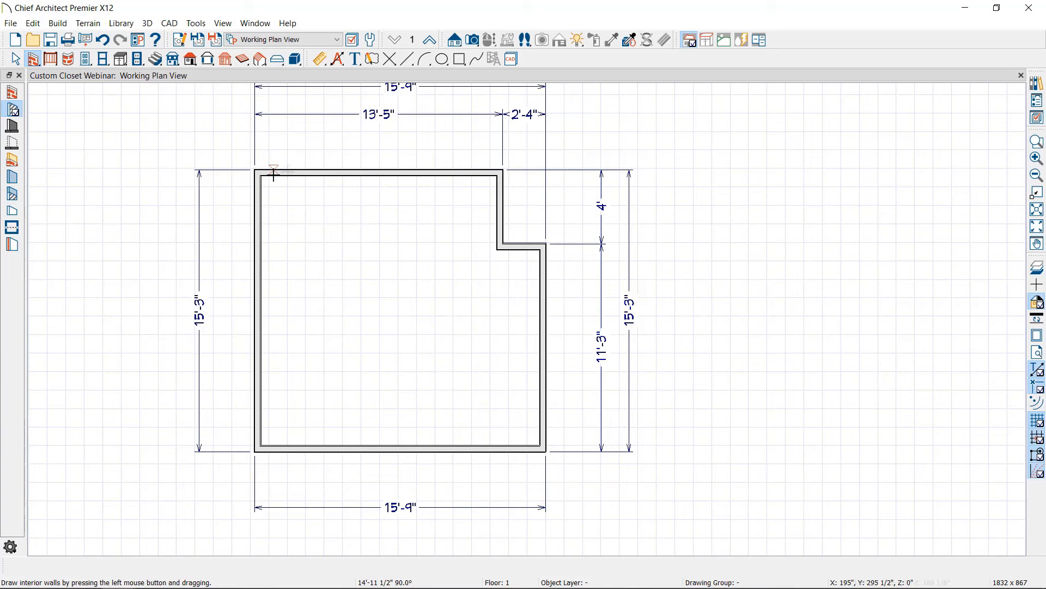
{"action": "middle_click_drag", "start_coordinate": [277, 180], "coordinate": [598, 276]}
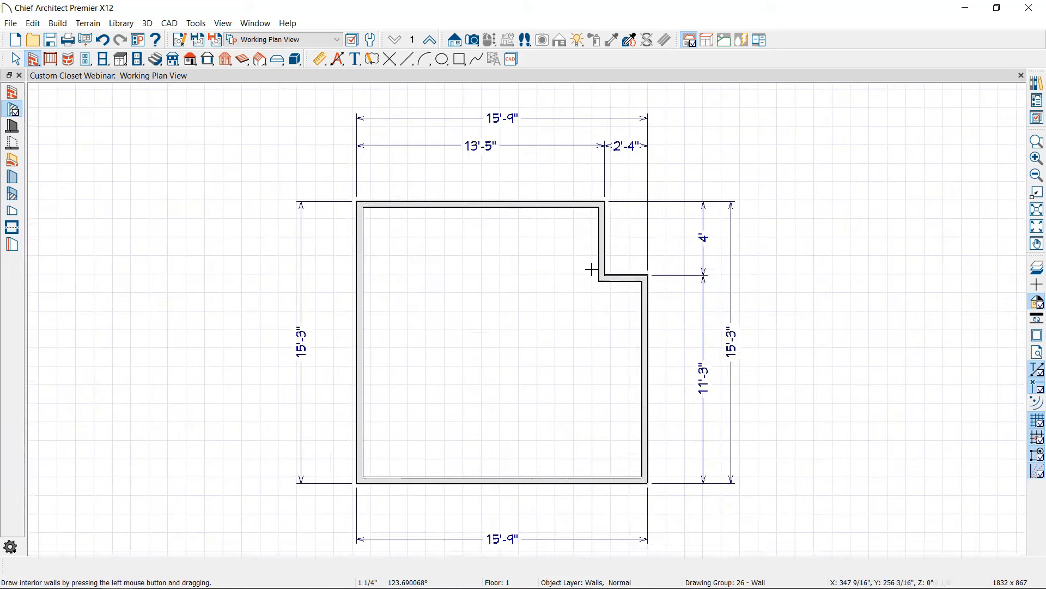
{"action": "scroll", "coordinate": [592, 269], "scroll_direction": "down", "scroll_amount": 1}
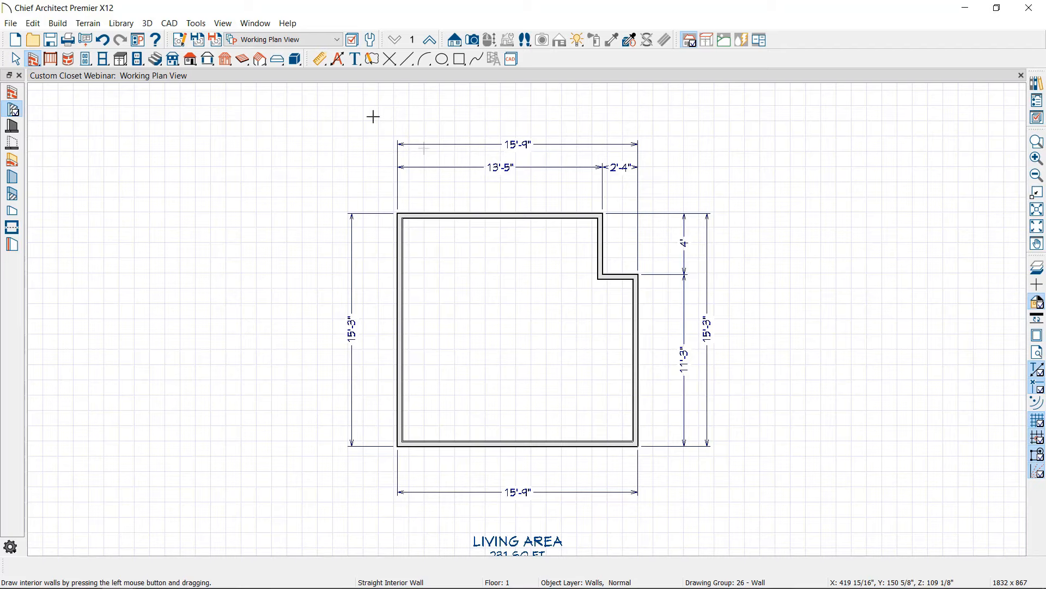
Move the notch's vertical wall so its dimension from the room's left wall is 120 inches.
{"action": "left_click", "coordinate": [492, 213]}
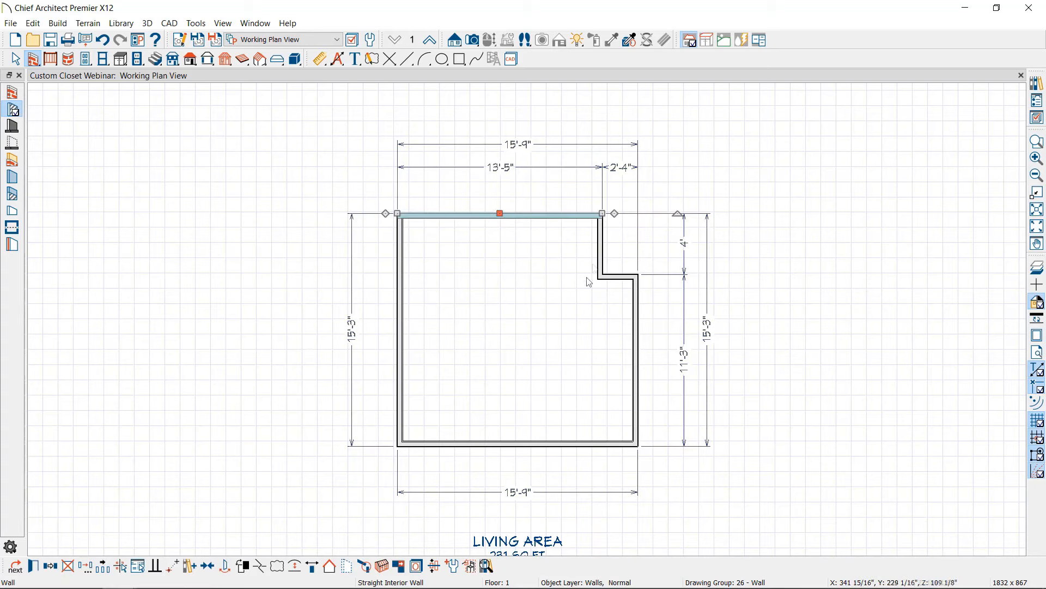
{"action": "left_click", "coordinate": [602, 252]}
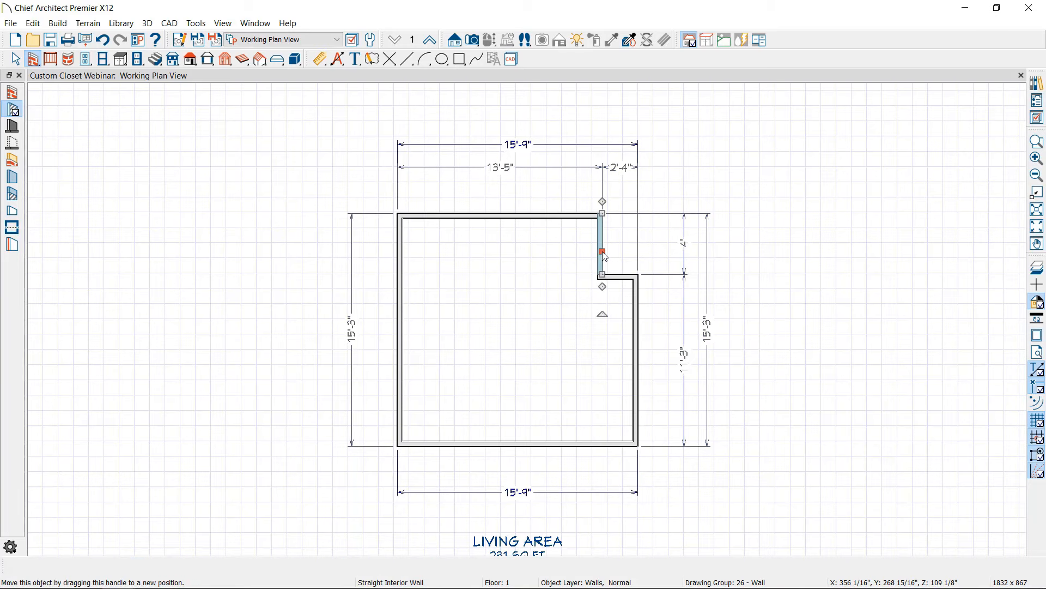
{"action": "left_click", "coordinate": [499, 170]}
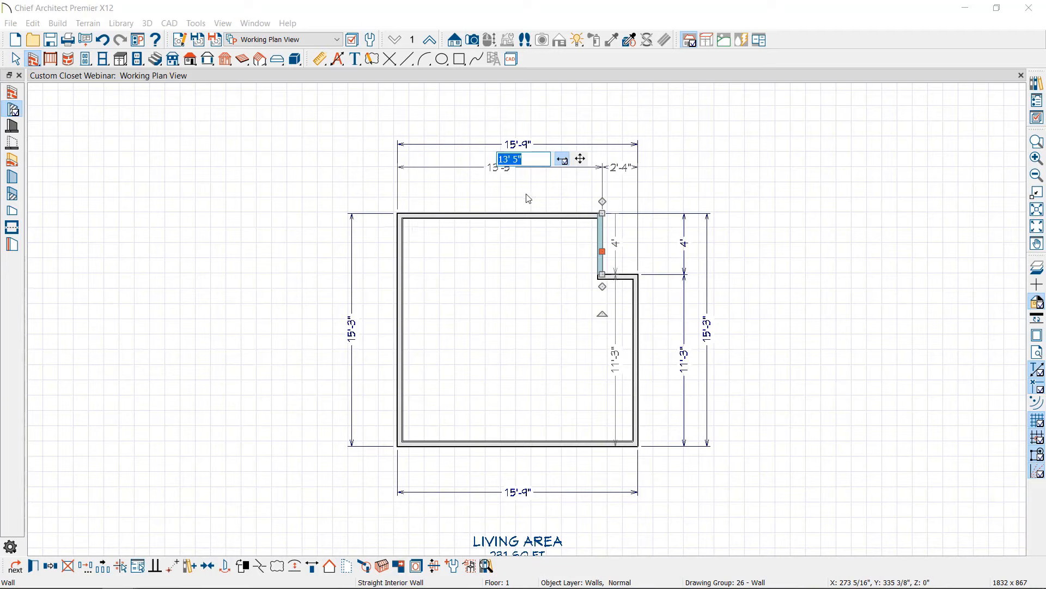
{"action": "type", "text": "120"}
{"action": "key", "text": "Return"}
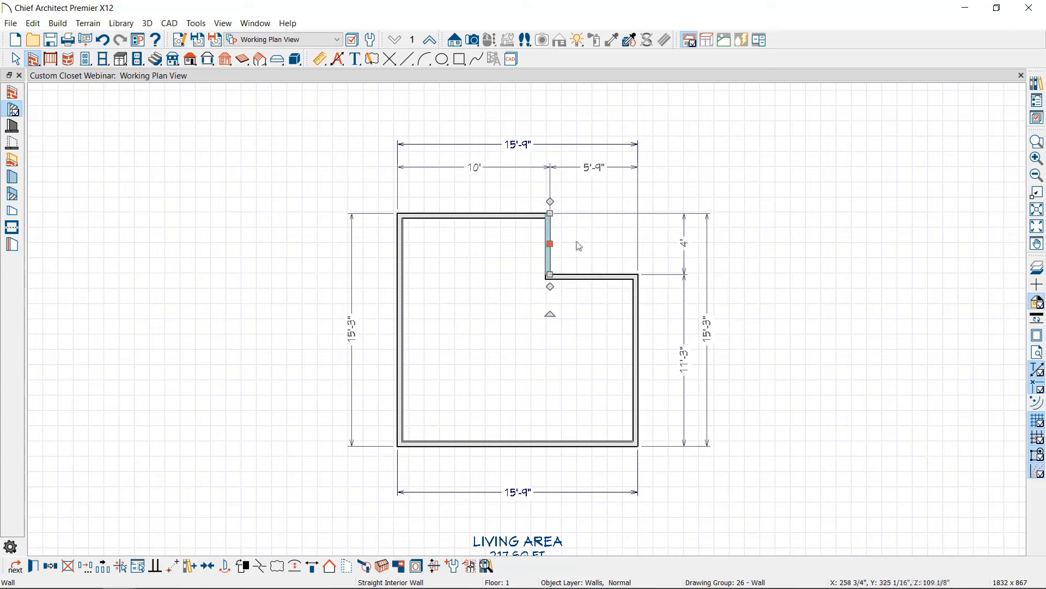
{"action": "left_click", "coordinate": [505, 215]}
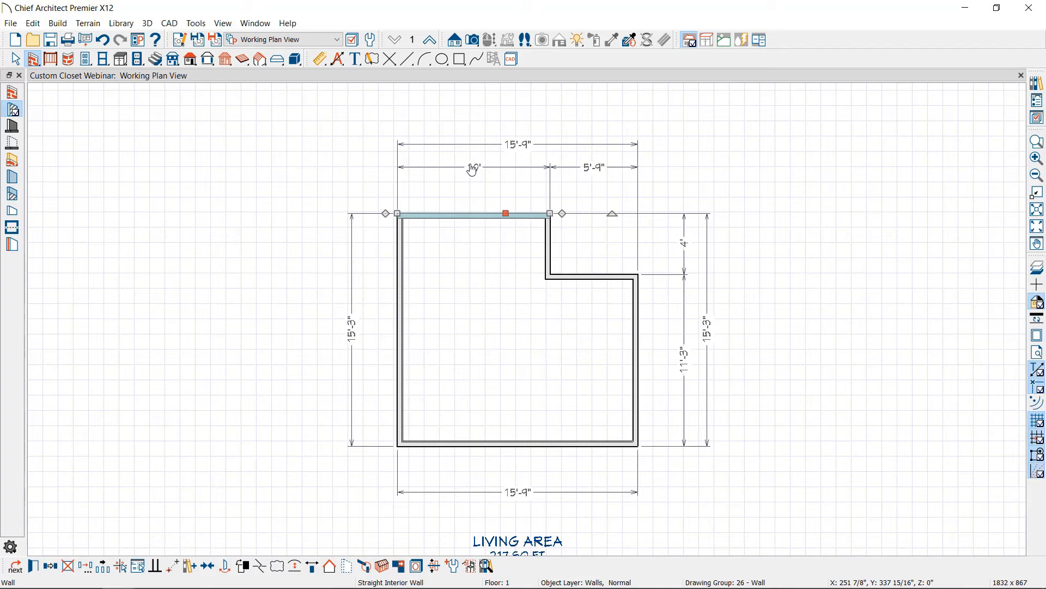
{"action": "left_click", "coordinate": [472, 168]}
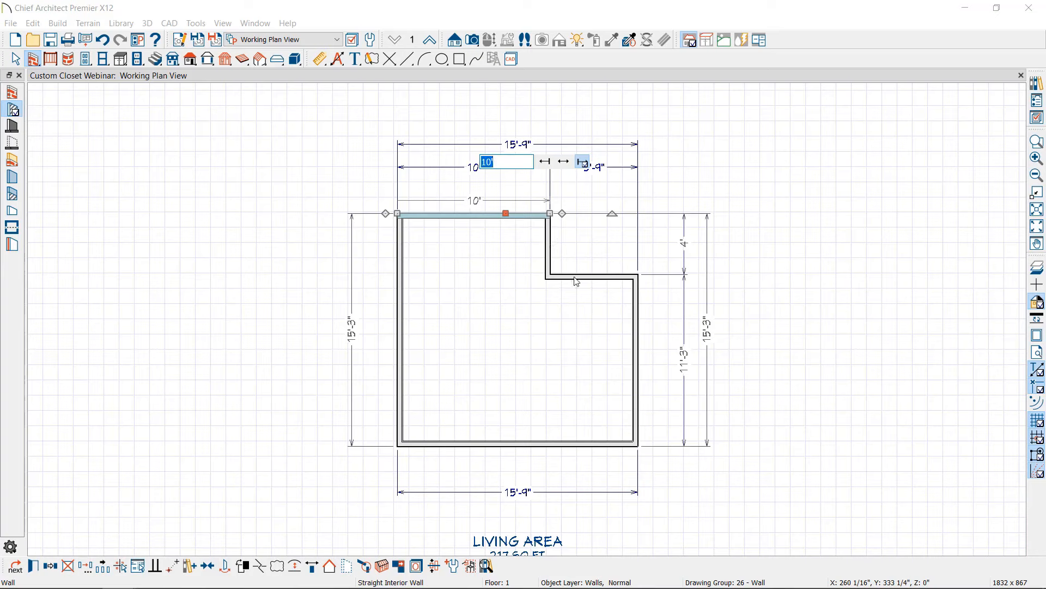
{"action": "key", "text": "Escape"}
Move the notch's horizontal wall so the notch depth from the upper wall is 42 inches.
{"action": "left_click", "coordinate": [595, 277]}
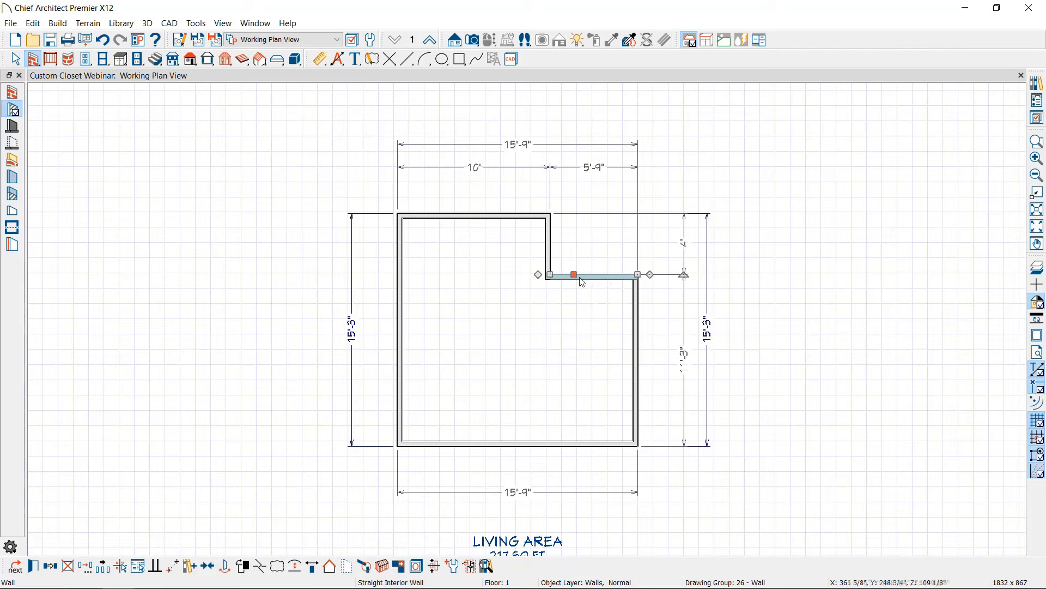
{"action": "left_click", "coordinate": [685, 243]}
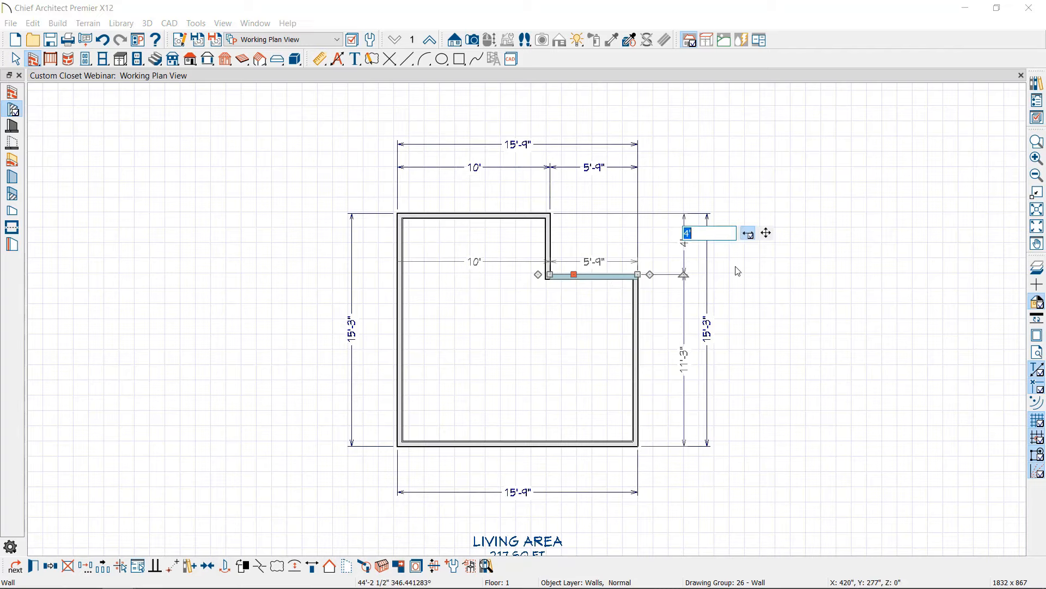
{"action": "type", "text": "42"}
{"action": "key", "text": "Return"}
Move the room's right wall so the overall room width is 12'.
{"action": "left_click", "coordinate": [637, 314]}
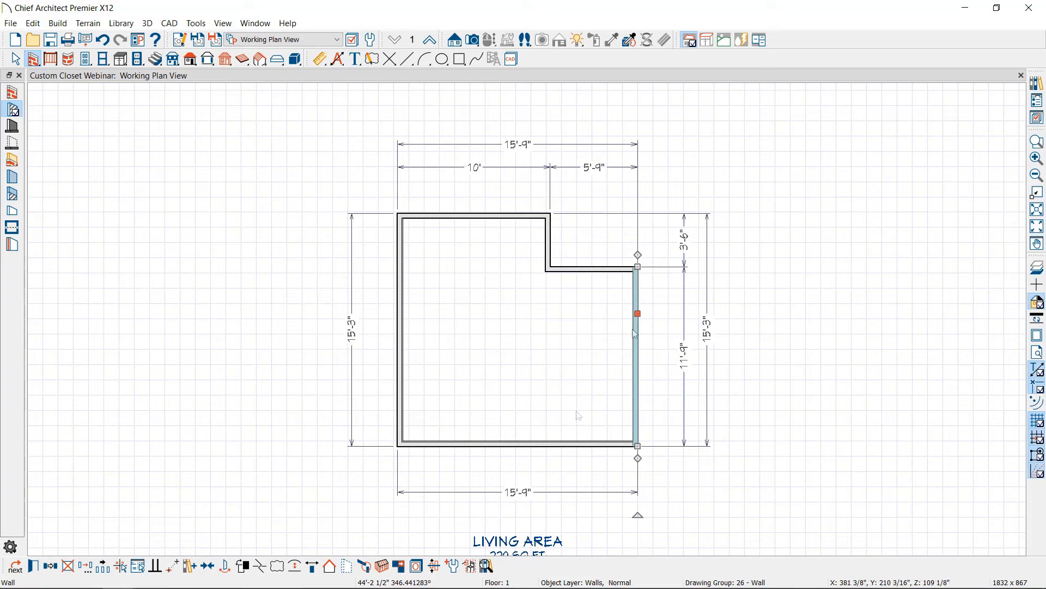
{"action": "left_click", "coordinate": [517, 492]}
{"action": "type", "text": "1"}
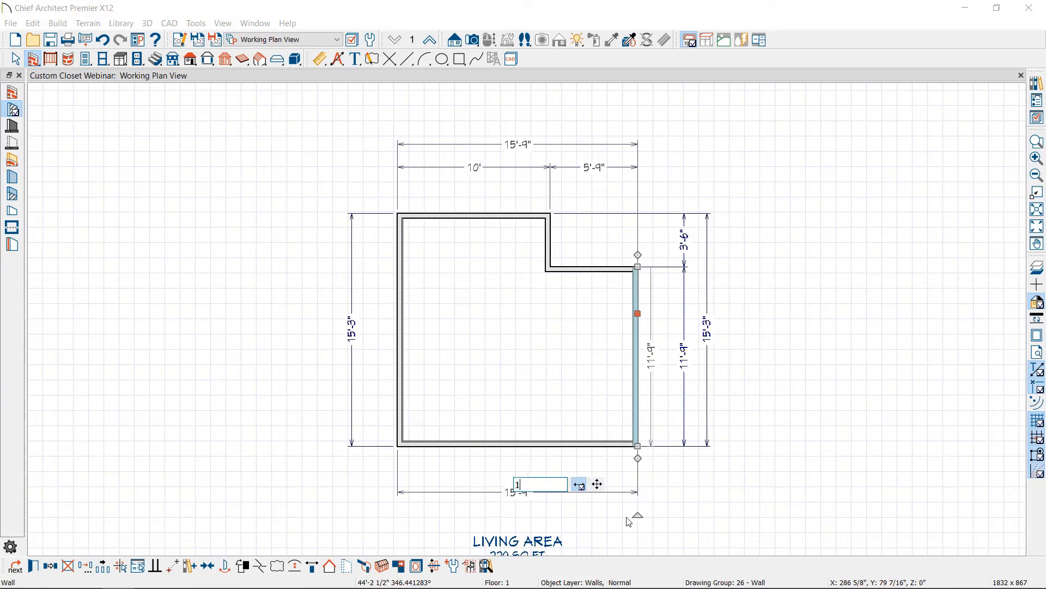
{"action": "type", "text": "2'"}
{"action": "key", "text": "Return"}
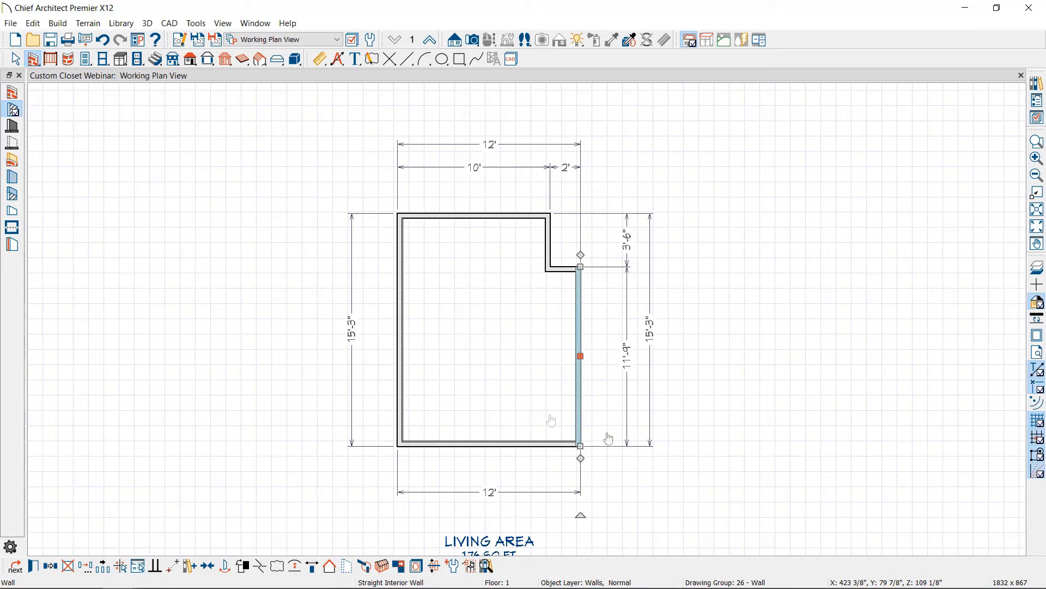
Move the room's lower wall so the overall room depth is 150 inches, and deselect it.
{"action": "left_click", "coordinate": [438, 443]}
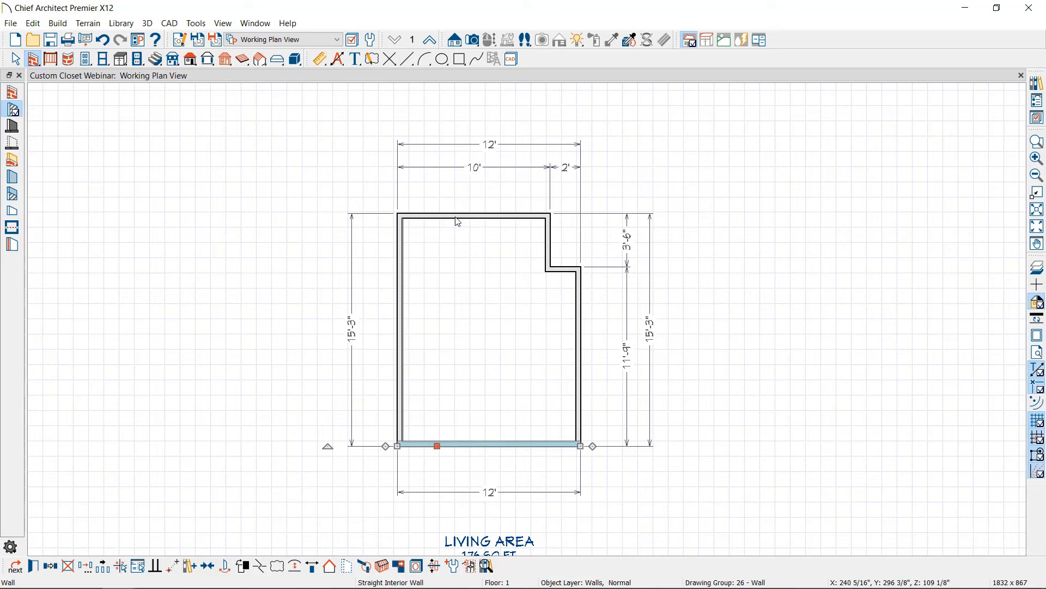
{"action": "left_click", "coordinate": [352, 340]}
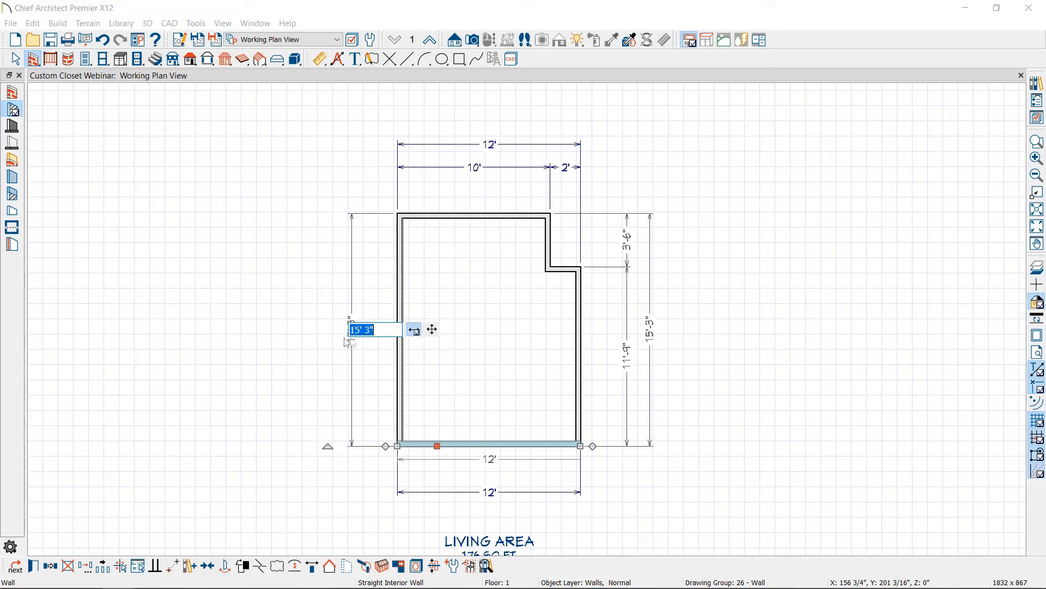
{"action": "type", "text": "150"}
{"action": "key", "text": "Return"}
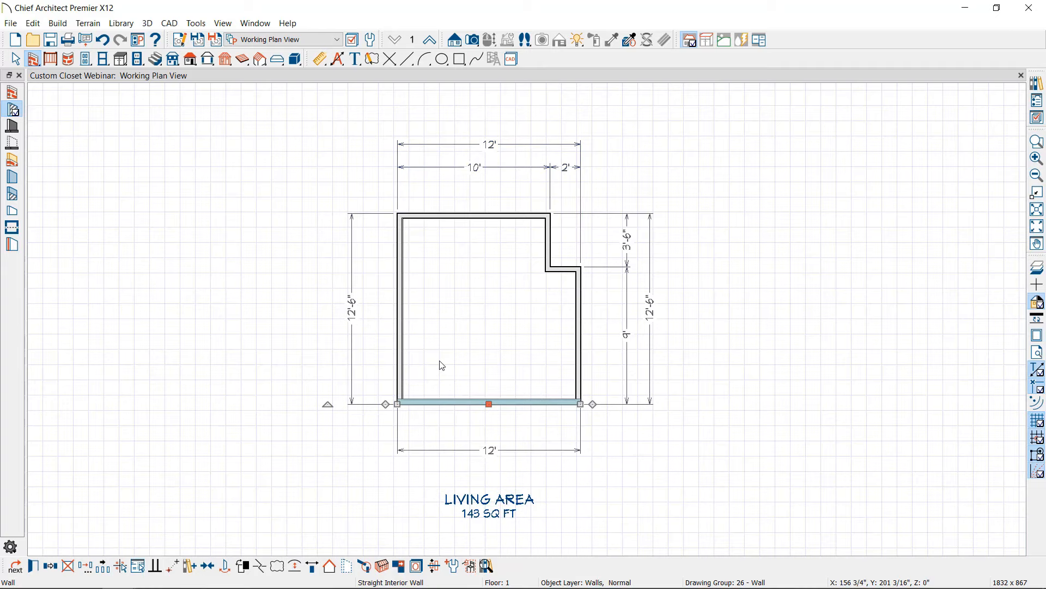
{"action": "key", "text": "Escape"}
Create a Perspective Floor Overview camera view of the finished room layout.
{"action": "scroll", "coordinate": [439, 360], "scroll_direction": "up", "scroll_amount": 5}
{"action": "middle_click_drag", "start_coordinate": [478, 334], "coordinate": [483, 355]}
{"action": "scroll", "coordinate": [490, 342], "scroll_direction": "down", "scroll_amount": 2}
{"action": "scroll", "coordinate": [483, 355], "scroll_direction": "down", "scroll_amount": 1}
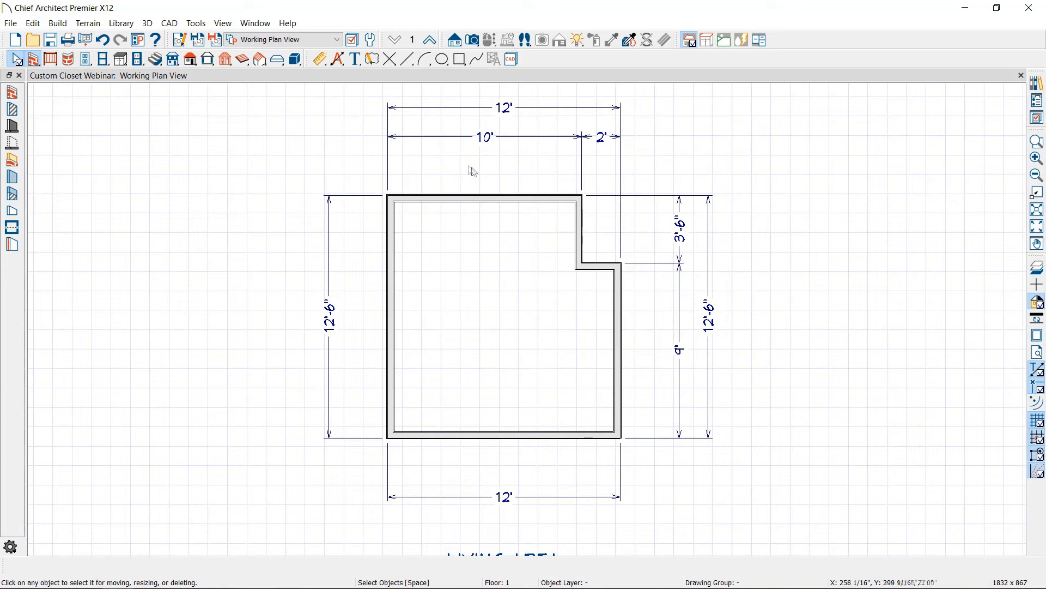
{"action": "left_click", "coordinate": [473, 42]}
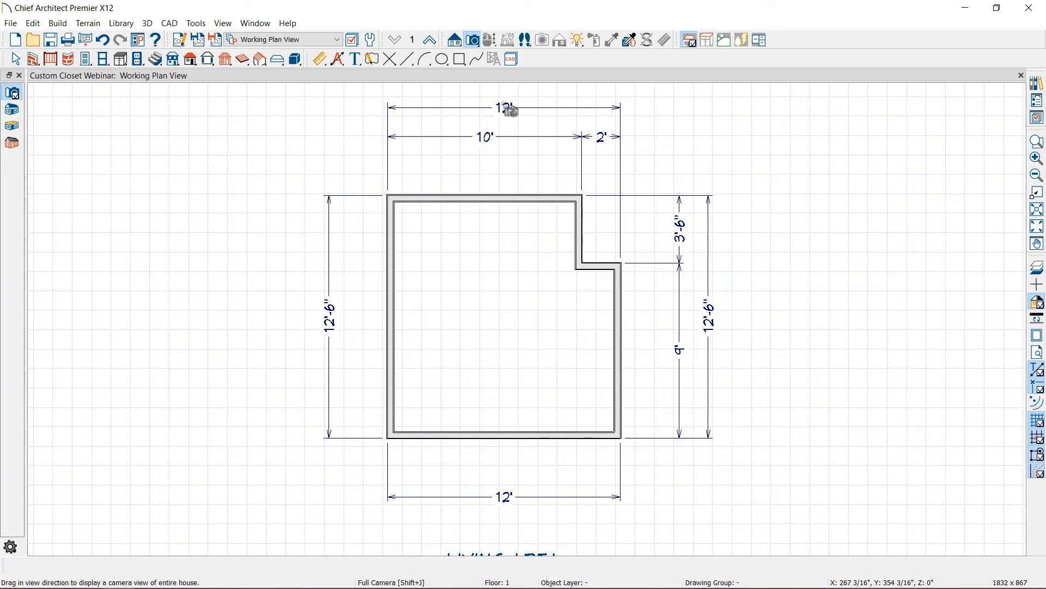
{"action": "left_click", "coordinate": [13, 129]}
Make the room's right wall and the two notch walls invisible in the floor overview, exposing the interior.
{"action": "left_click_drag", "start_coordinate": [380, 269], "coordinate": [393, 310]}
{"action": "middle_click_drag", "start_coordinate": [512, 312], "coordinate": [465, 337]}
{"action": "scroll", "coordinate": [466, 336], "scroll_direction": "down", "scroll_amount": 4}
{"action": "left_click_drag", "start_coordinate": [466, 338], "coordinate": [432, 360]}
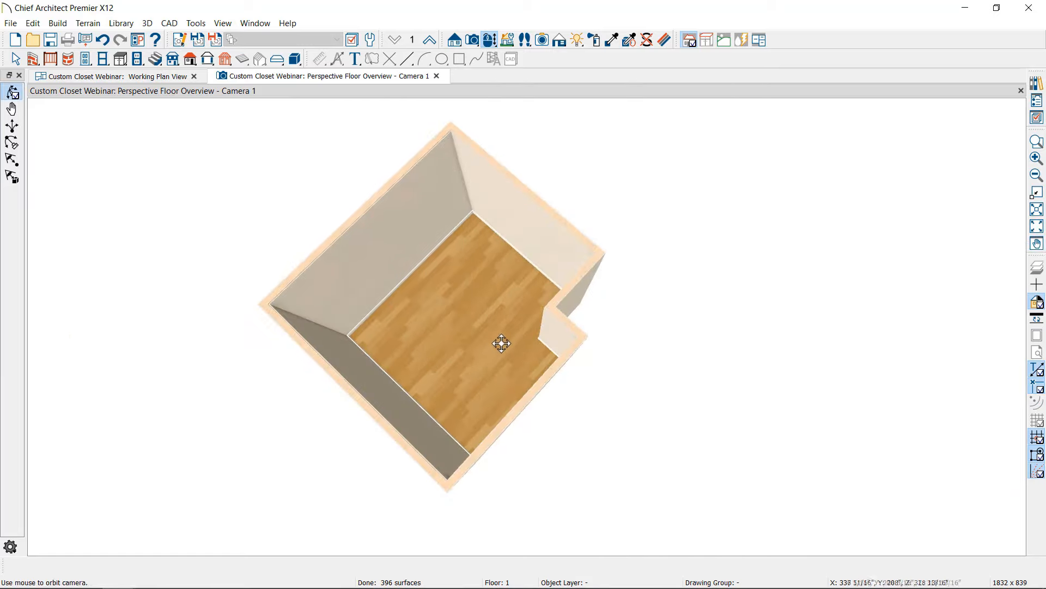
{"action": "left_click_drag", "start_coordinate": [500, 343], "coordinate": [456, 204]}
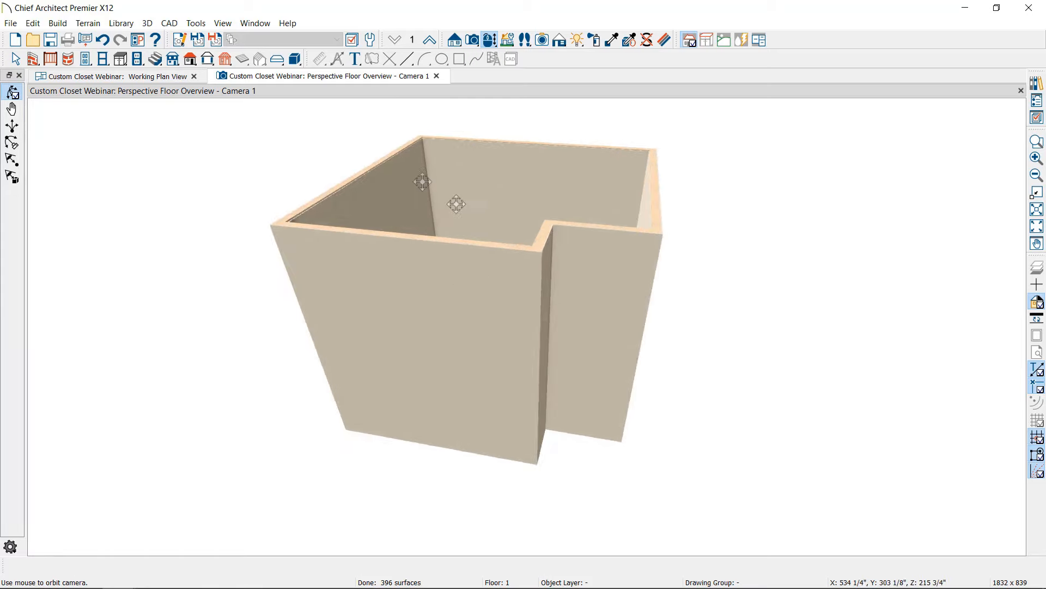
{"action": "key", "text": "space"}
{"action": "left_click", "coordinate": [446, 315]}
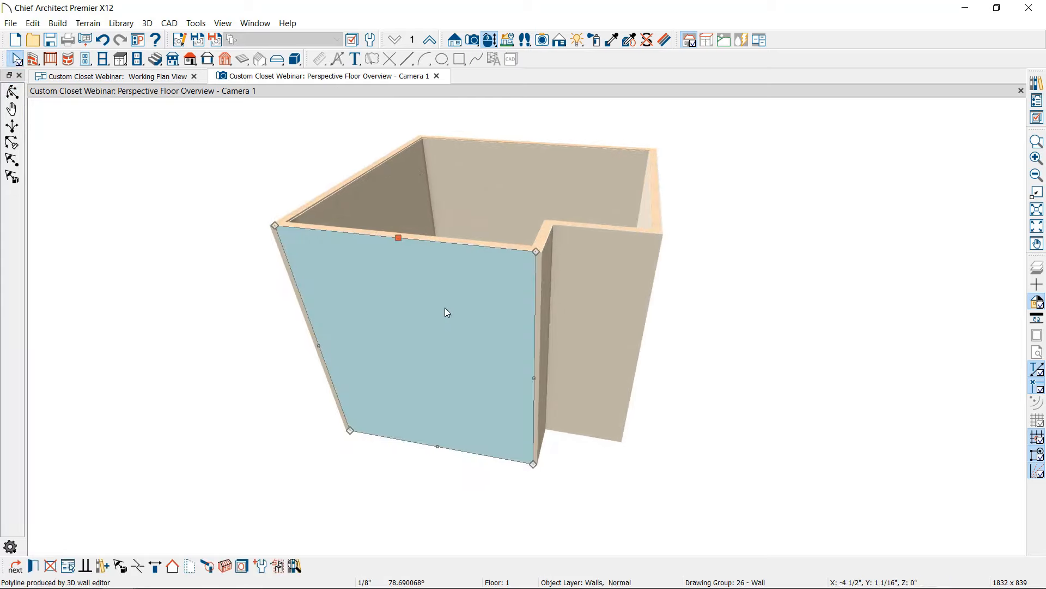
{"action": "left_click", "coordinate": [545, 347]}
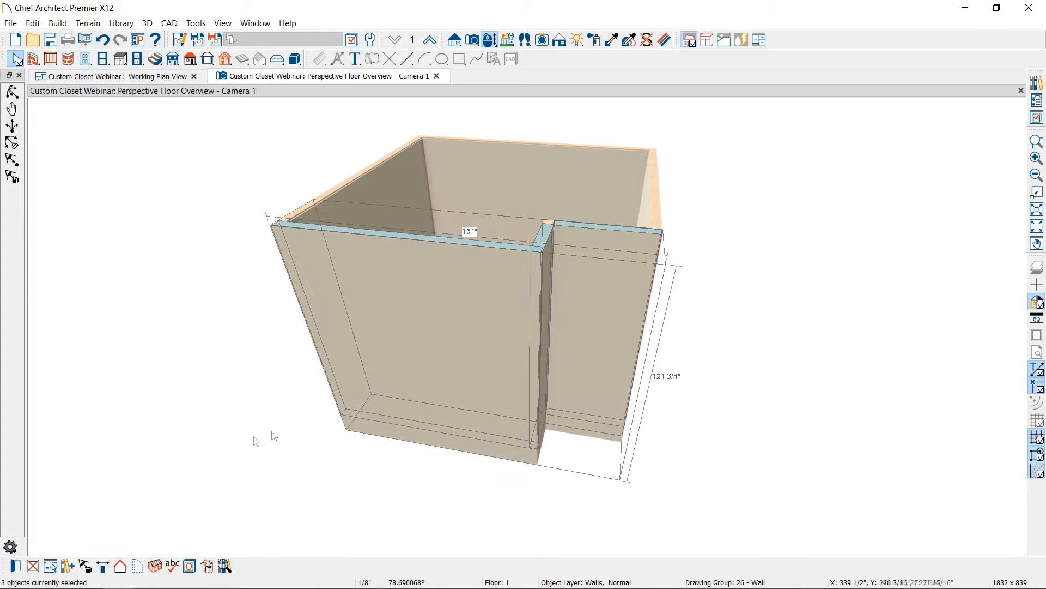
{"action": "left_click", "coordinate": [137, 569]}
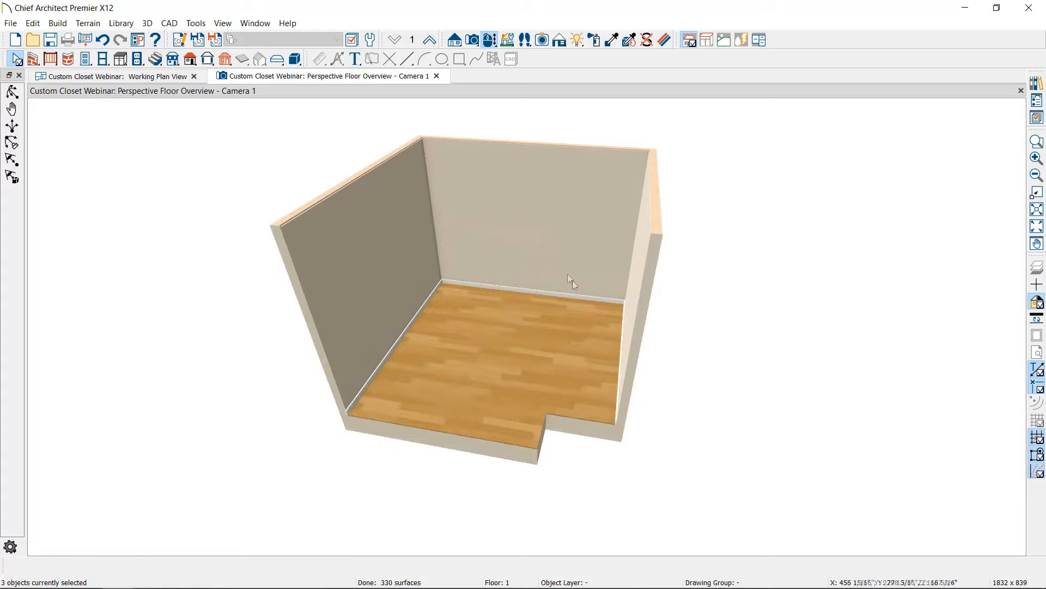
Arrange the perspective floor overview side by side with the plan view, with the room framed in both.
{"action": "left_click", "coordinate": [489, 41]}
{"action": "left_click_drag", "start_coordinate": [509, 182], "coordinate": [510, 170]}
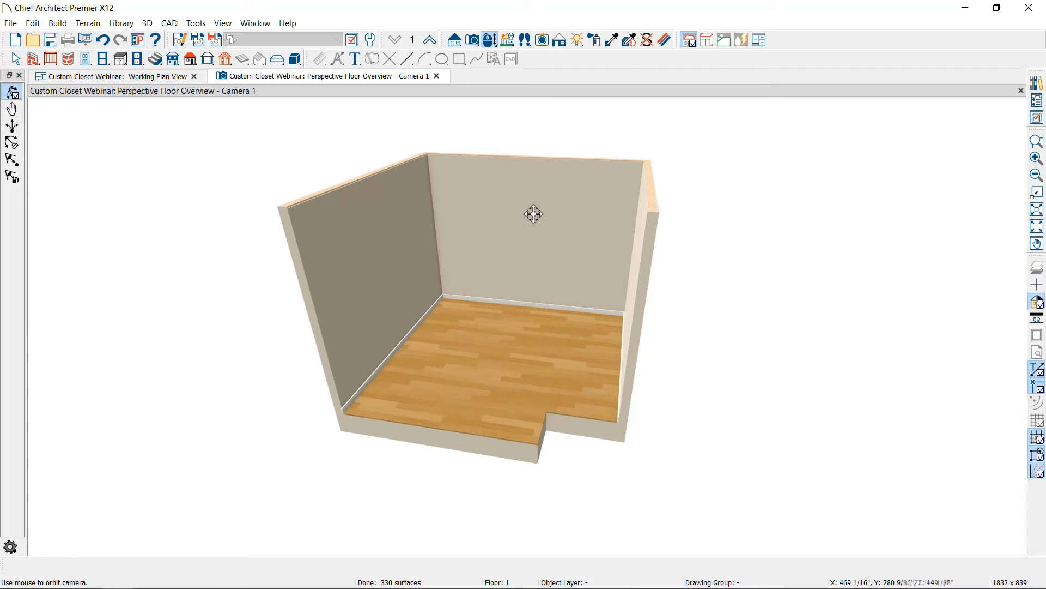
{"action": "left_click_drag", "start_coordinate": [533, 212], "coordinate": [509, 229]}
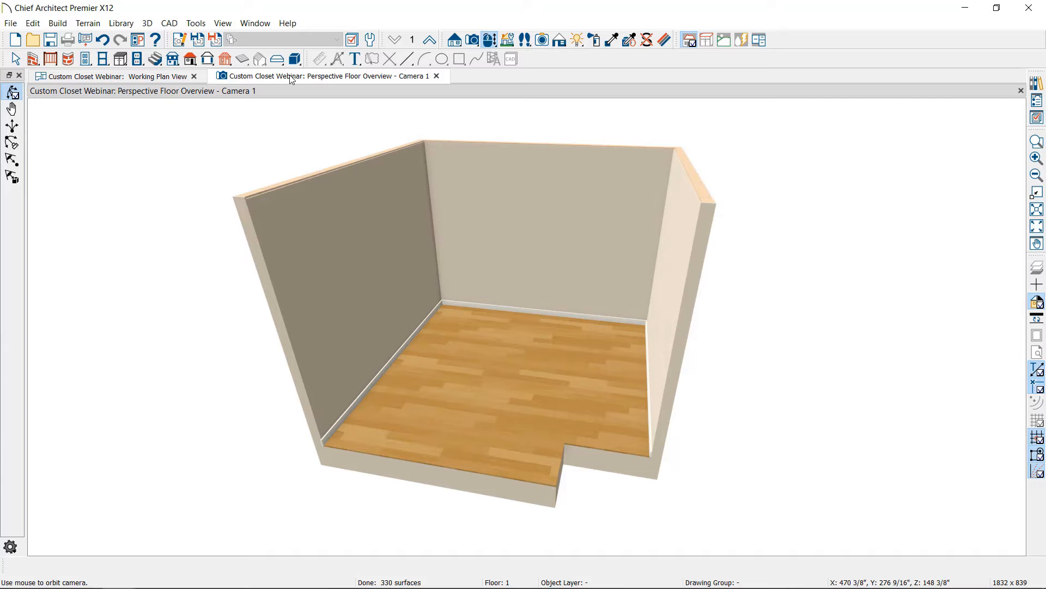
{"action": "mouse_move", "coordinate": [290, 80]}
{"action": "left_mouse_down"}
{"action": "mouse_move", "coordinate": [283, 98]}
{"action": "mouse_move", "coordinate": [397, 264]}
{"action": "mouse_move", "coordinate": [599, 345]}
{"action": "mouse_move", "coordinate": [781, 228]}
{"action": "mouse_move", "coordinate": [778, 92]}
{"action": "left_mouse_up"}
{"action": "middle_click_drag", "start_coordinate": [316, 200], "coordinate": [302, 301]}
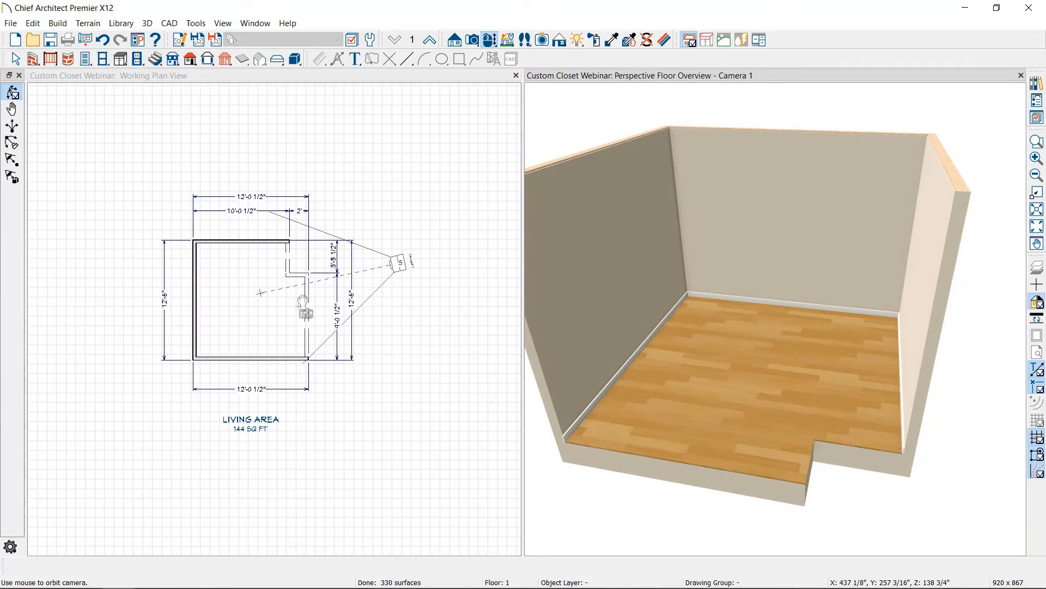
{"action": "scroll", "coordinate": [302, 301], "scroll_direction": "up", "scroll_amount": 3}
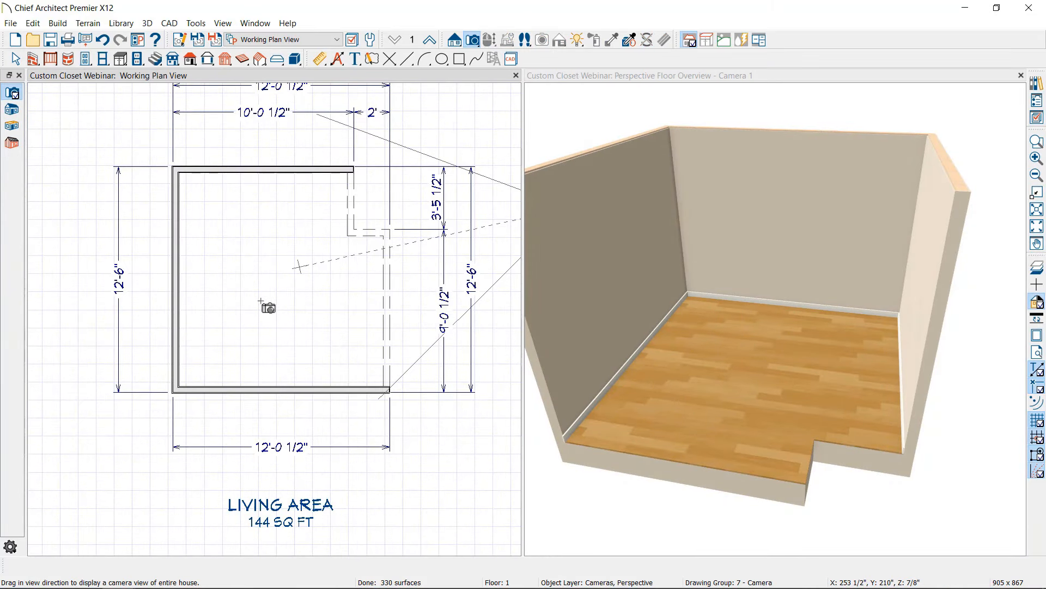
{"action": "middle_click_drag", "start_coordinate": [278, 285], "coordinate": [260, 297]}
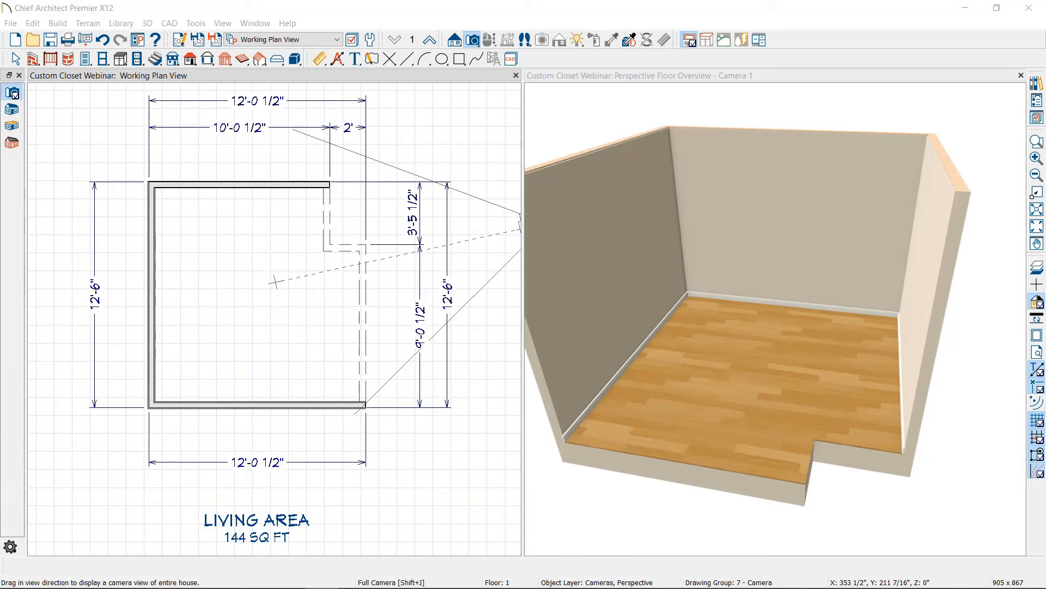
Switch to Adobe Acrobat Reader and show the Closet Plan.pdf sheet as the design reference.
{"action": "left_click_drag", "start_coordinate": [1044, 256], "coordinate": [425, 1]}
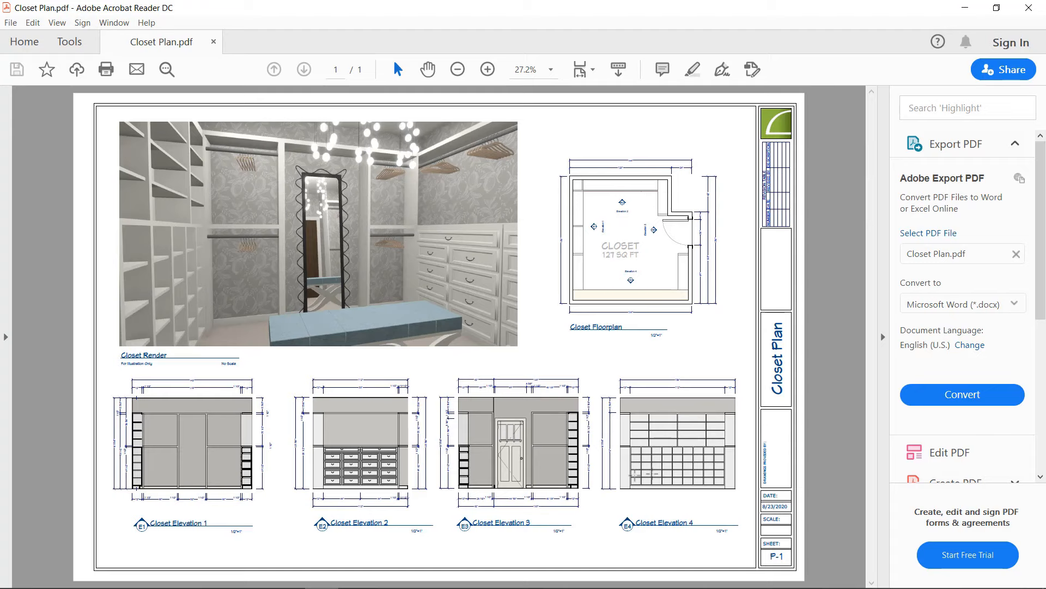
Examine the dimensions of Closet Elevation 4 on the Closet Plan sheet, and return to Chief Architect.
{"action": "scroll", "coordinate": [698, 482], "scroll_direction": "up", "scroll_amount": 4, "text": "ctrl"}
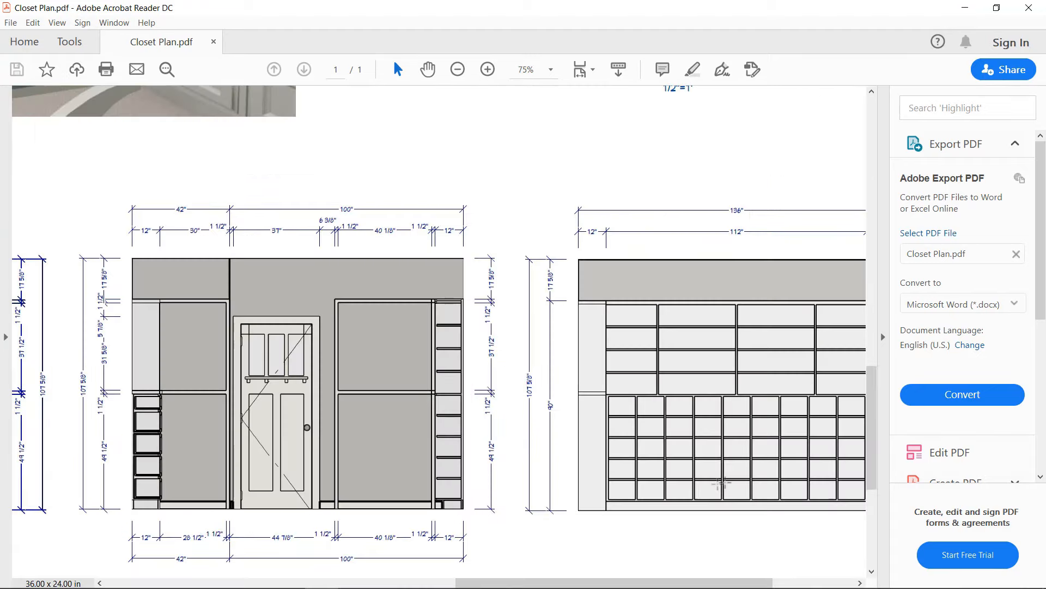
{"action": "scroll", "coordinate": [734, 512], "scroll_direction": "down", "scroll_amount": 1}
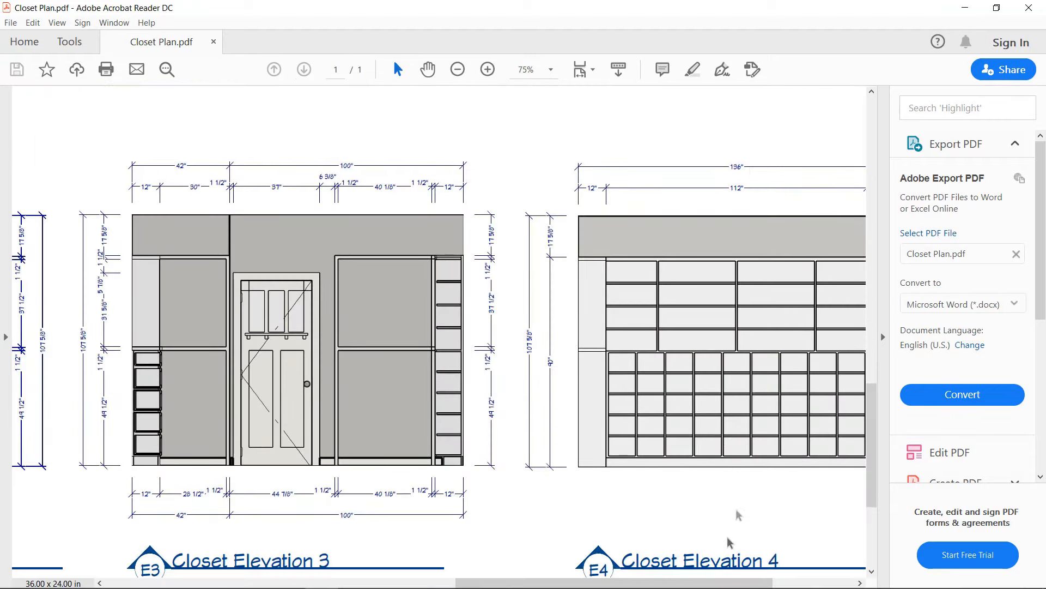
{"action": "left_click_drag", "start_coordinate": [730, 583], "coordinate": [799, 584]}
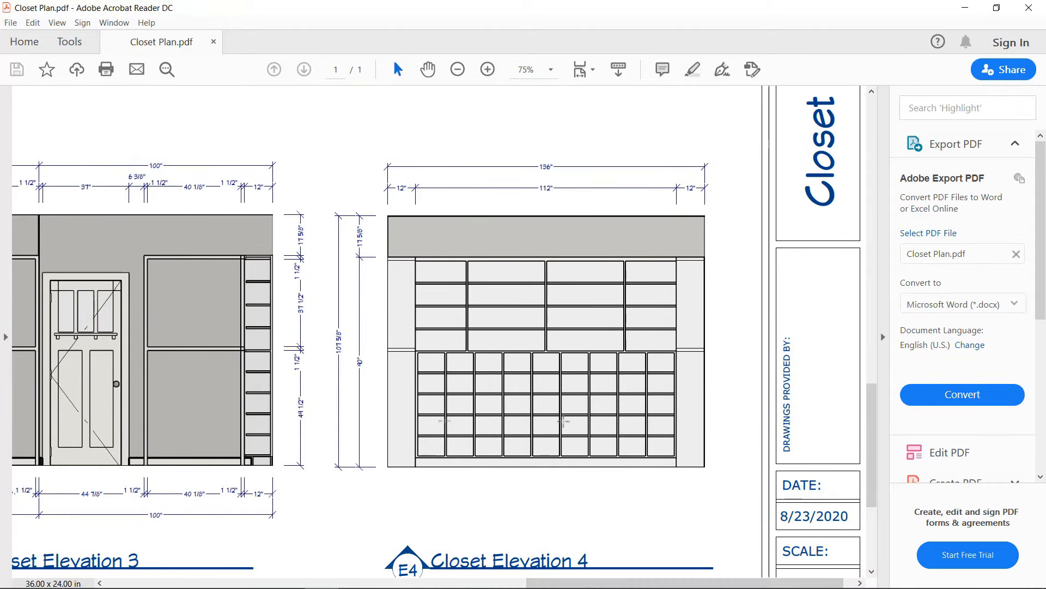
{"action": "left_click", "coordinate": [968, 11]}
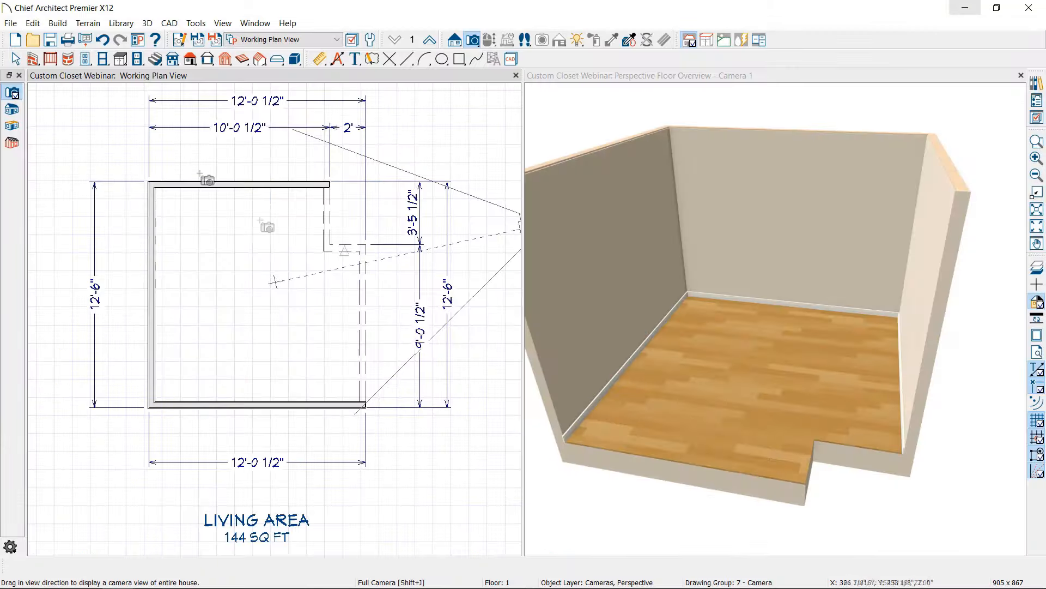
Place a full height cabinet in the lower-left corner of the room, backed against the bottom wall of the plan.
{"action": "left_click", "coordinate": [119, 61]}
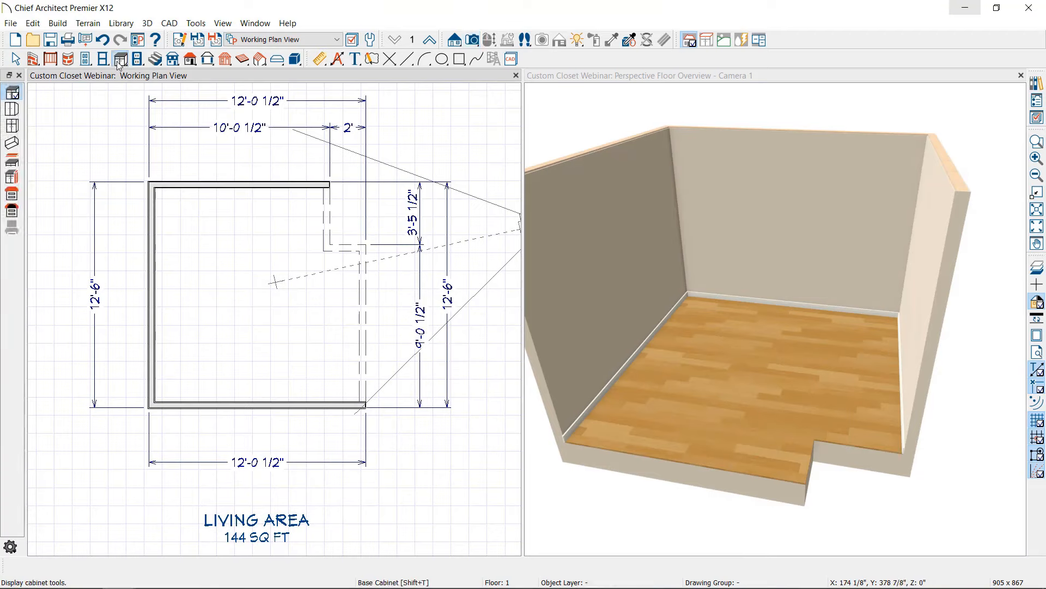
{"action": "left_click", "coordinate": [12, 126]}
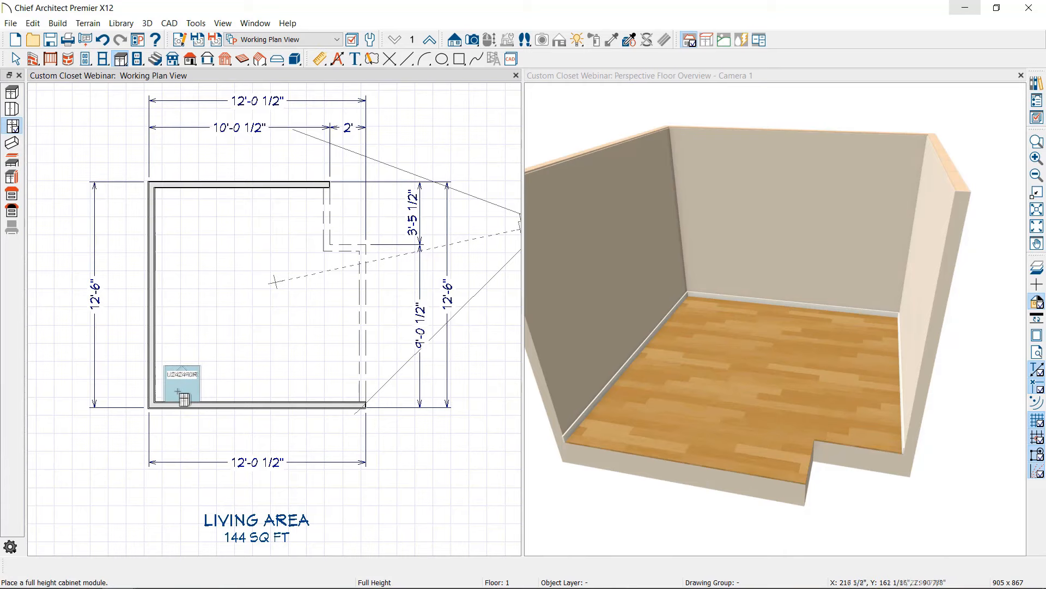
{"action": "left_click", "coordinate": [188, 393]}
{"action": "scroll", "coordinate": [189, 397], "scroll_direction": "up", "scroll_amount": 1}
{"action": "scroll", "coordinate": [188, 395], "scroll_direction": "up", "scroll_amount": 1}
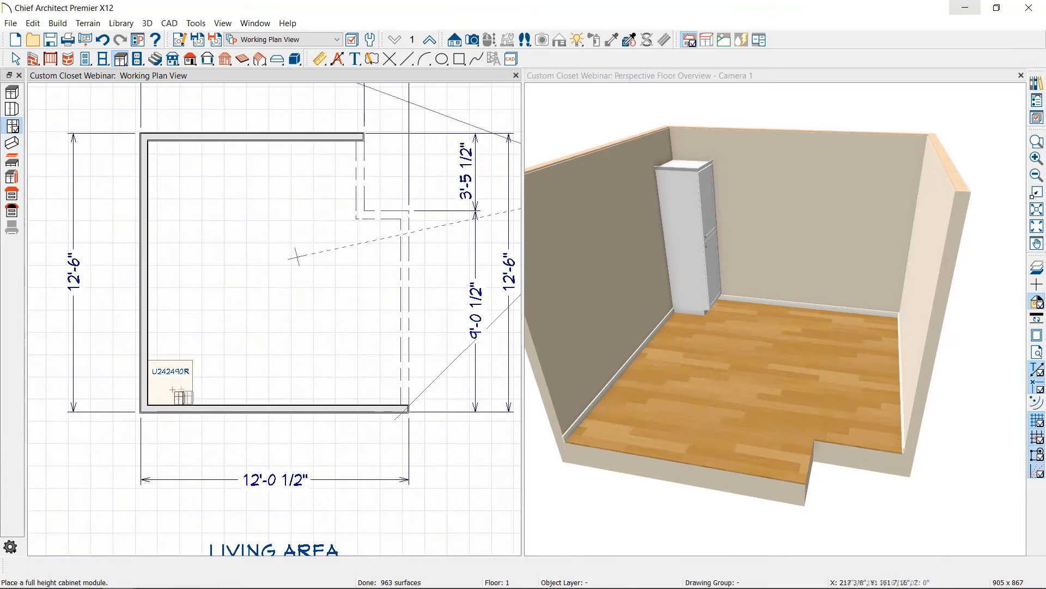
{"action": "key", "text": "space"}
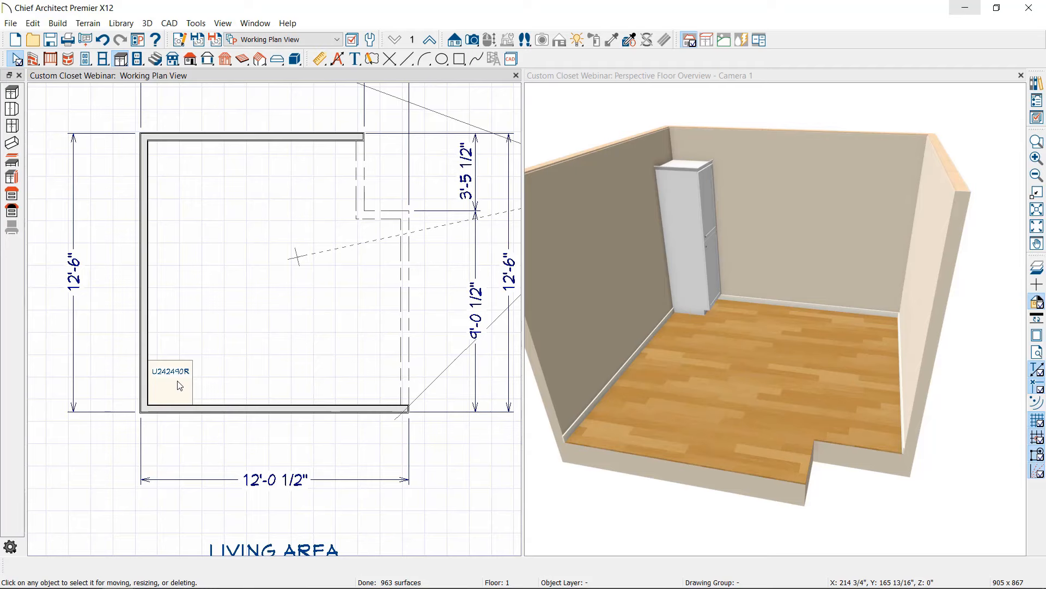
Reduce the full height cabinet's depth to 12" and stretch its width to 11'-4" so it spans the bottom wall.
{"action": "left_click", "coordinate": [185, 384]}
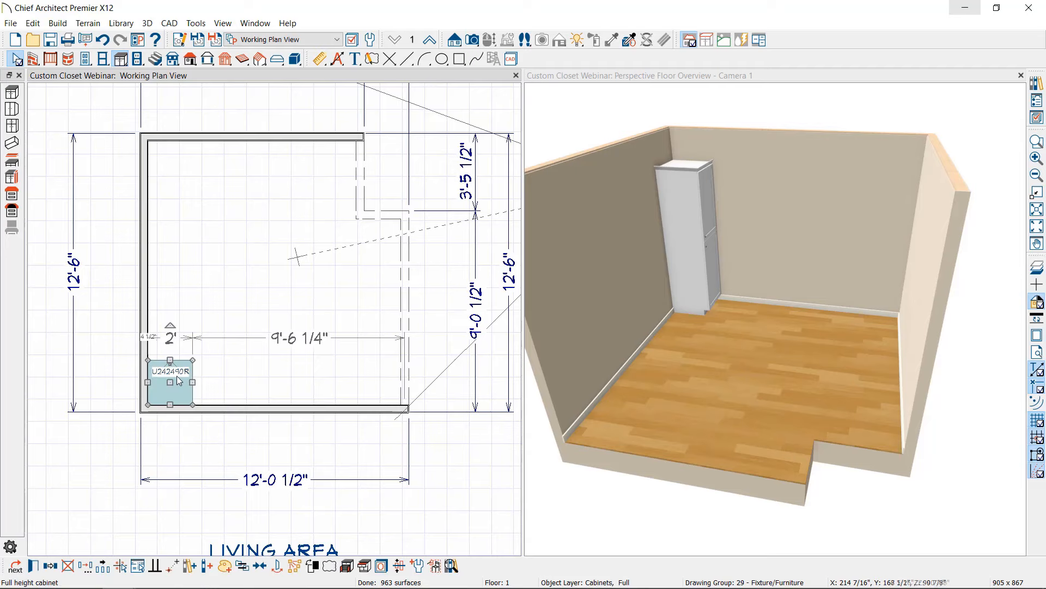
{"action": "scroll", "coordinate": [188, 385], "scroll_direction": "up", "scroll_amount": 2}
{"action": "left_click_drag", "start_coordinate": [162, 347], "coordinate": [161, 380]}
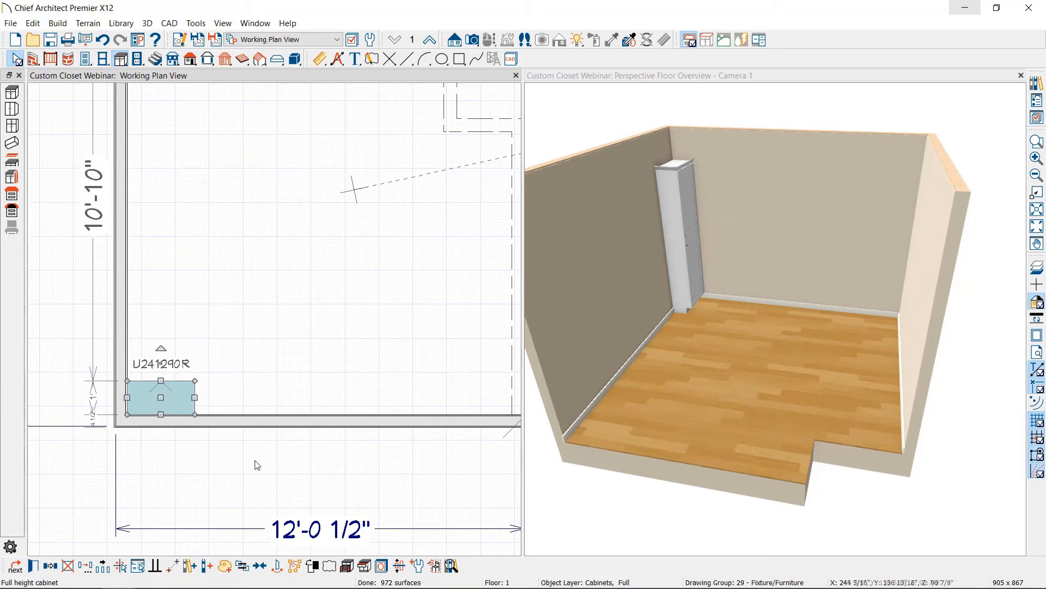
{"action": "middle_click_drag", "start_coordinate": [314, 454], "coordinate": [235, 457]}
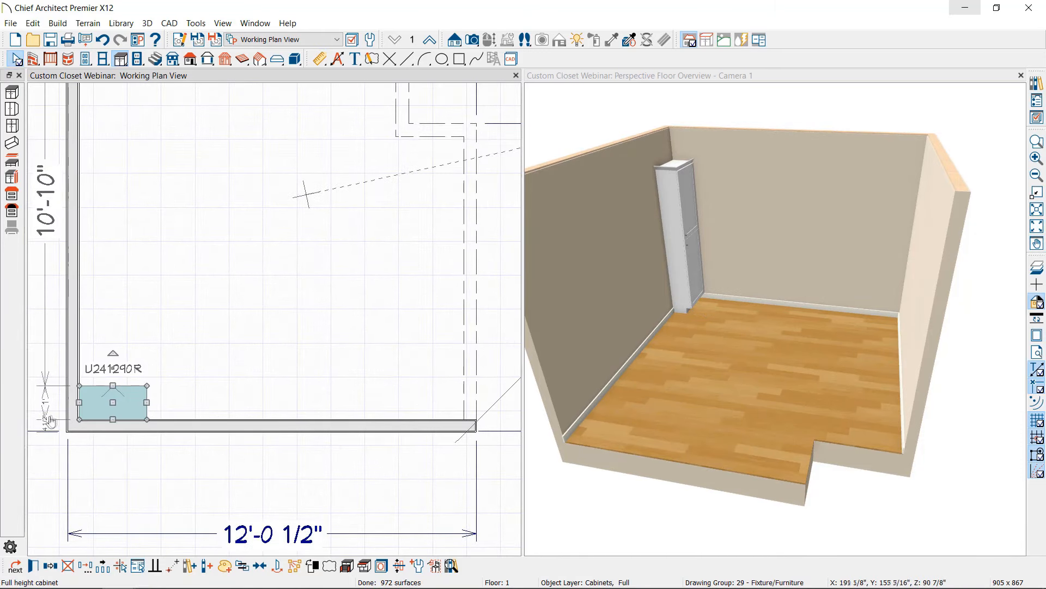
{"action": "left_click_drag", "start_coordinate": [147, 402], "coordinate": [464, 420]}
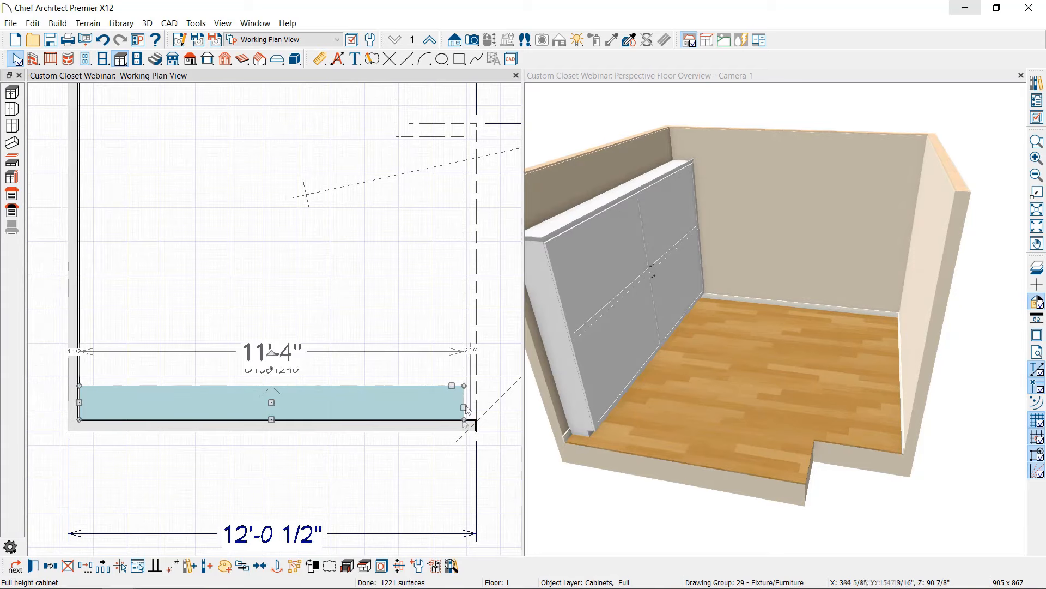
{"action": "left_click", "coordinate": [477, 397]}
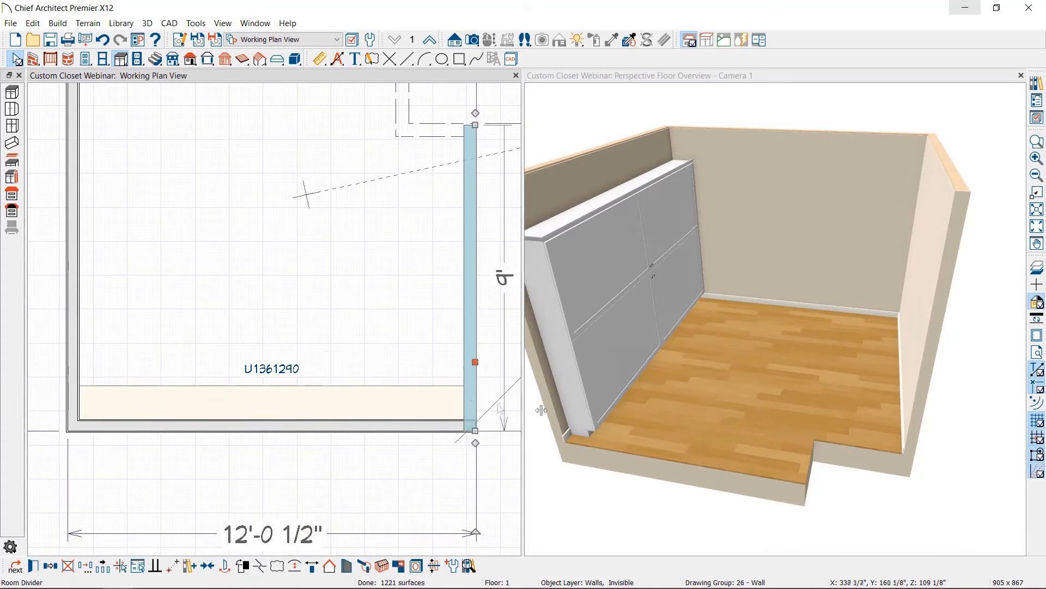
{"action": "key", "text": "Escape"}
Set the toe kick depth of the full height cabinet to 0" in its specification.
{"action": "left_click", "coordinate": [416, 401]}
{"action": "left_click", "coordinate": [418, 402]}
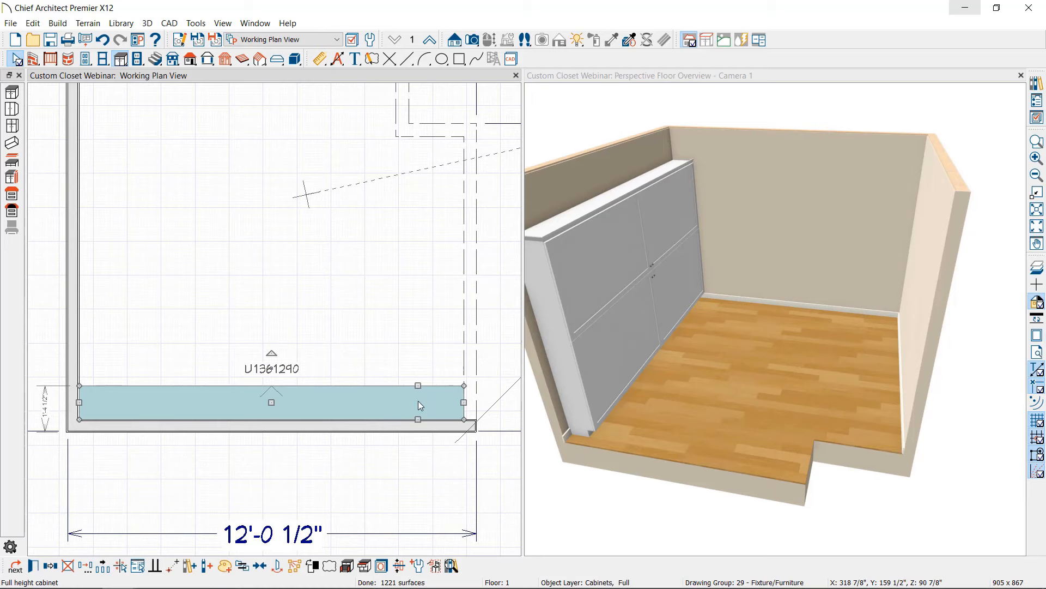
{"action": "double_click", "coordinate": [391, 409]}
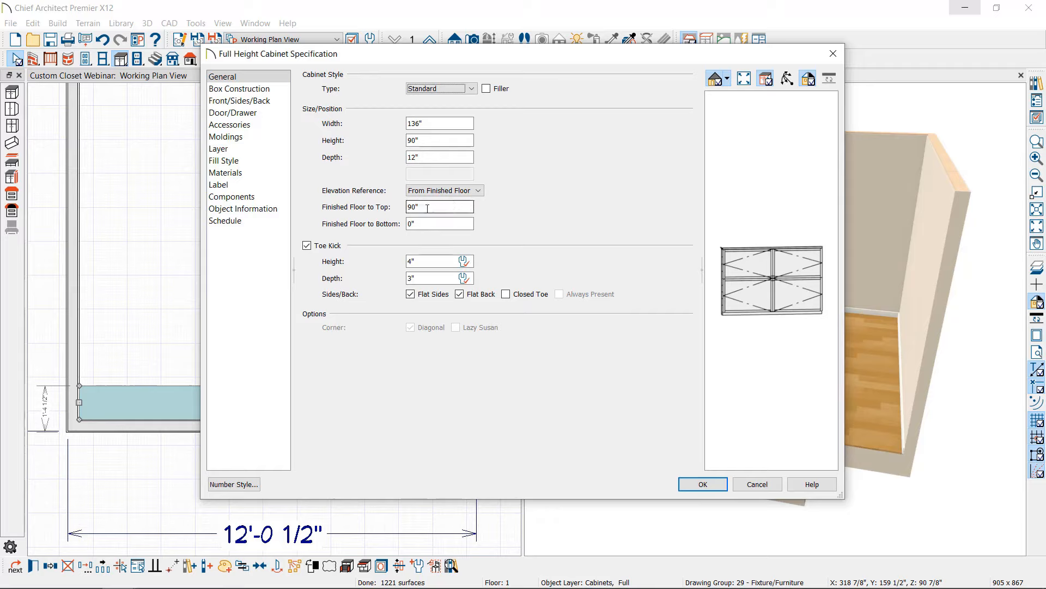
{"action": "double_click", "coordinate": [434, 139]}
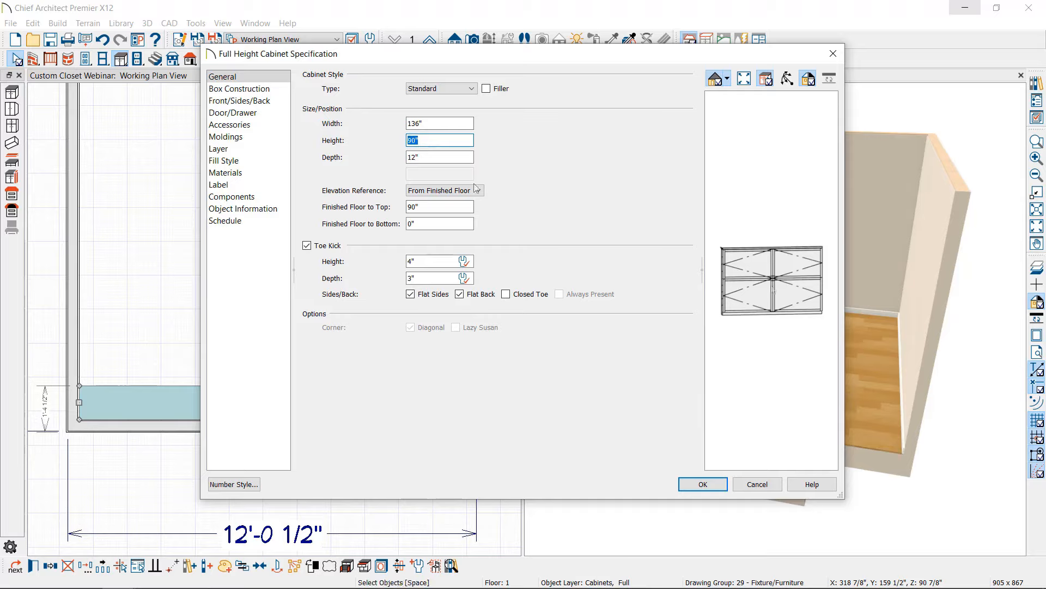
{"action": "left_click", "coordinate": [463, 140]}
{"action": "key", "text": "Tab"}
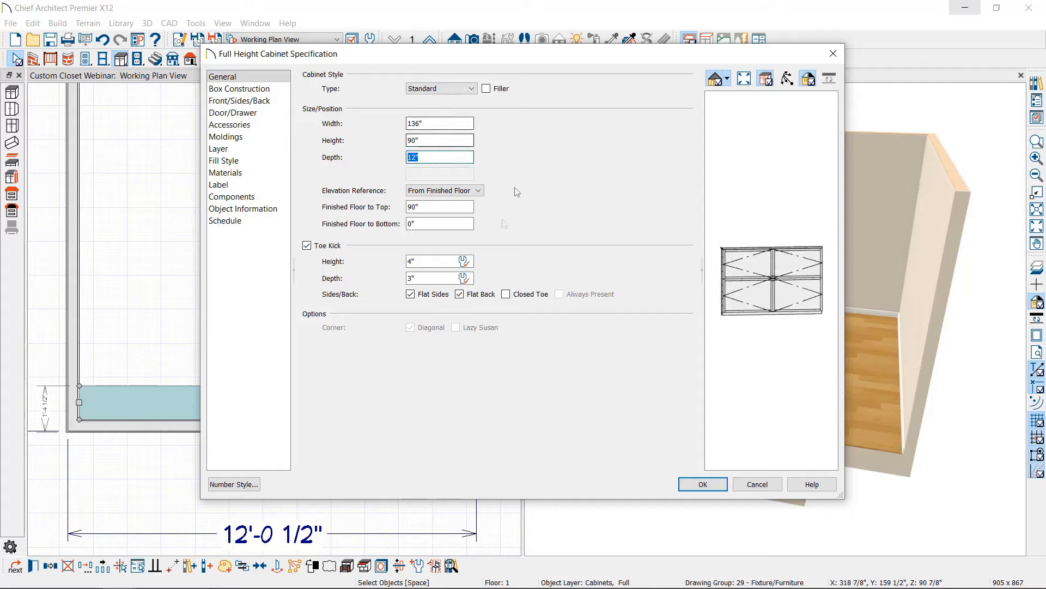
{"action": "double_click", "coordinate": [413, 278]}
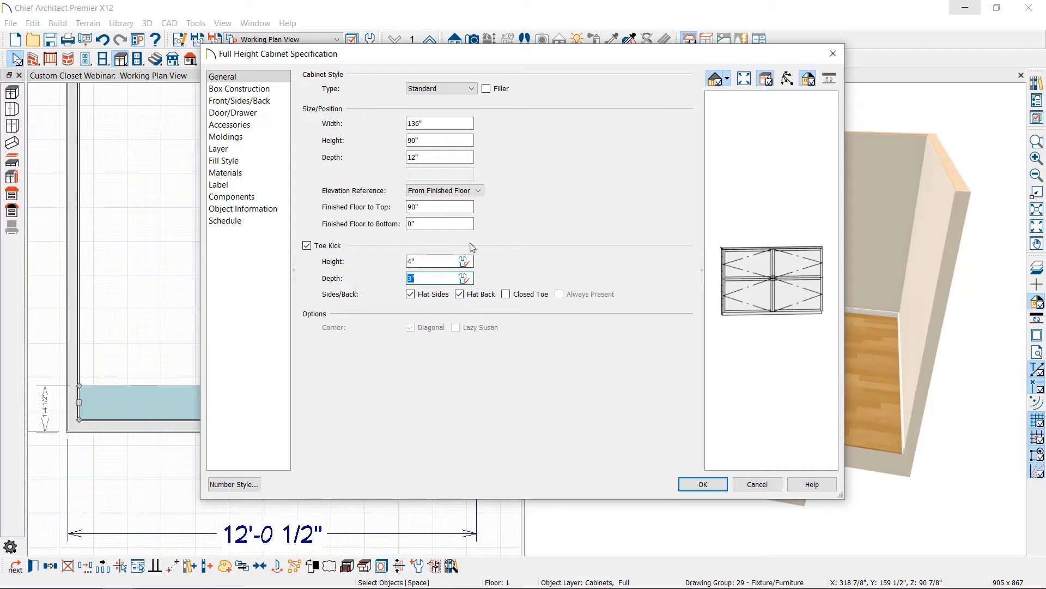
{"action": "type", "text": "0"}
{"action": "left_click", "coordinate": [434, 256]}
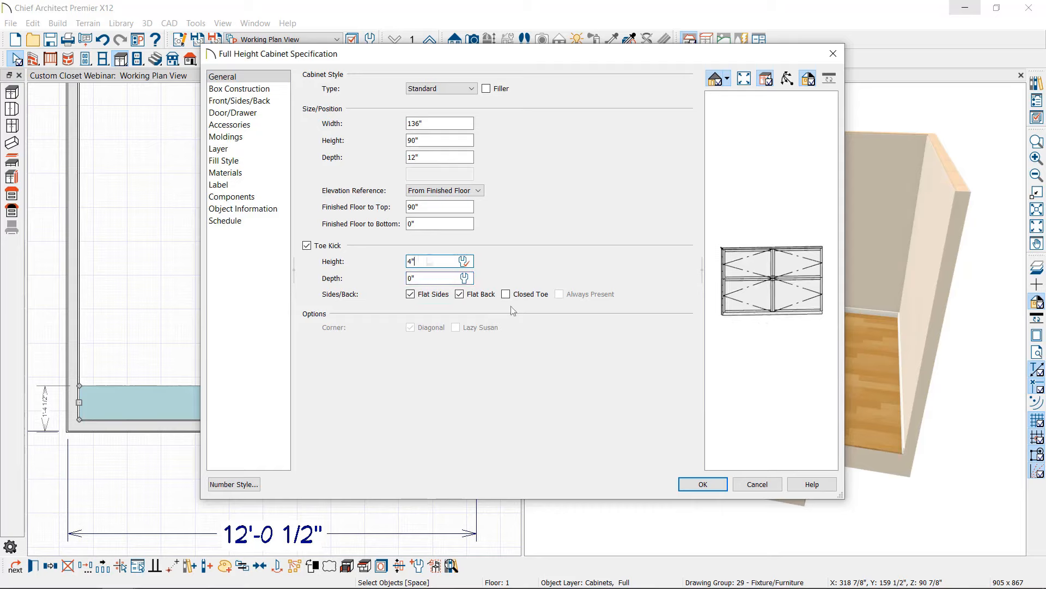
Change the upper door on the cabinet's front to an Opening.
{"action": "left_click", "coordinate": [753, 264]}
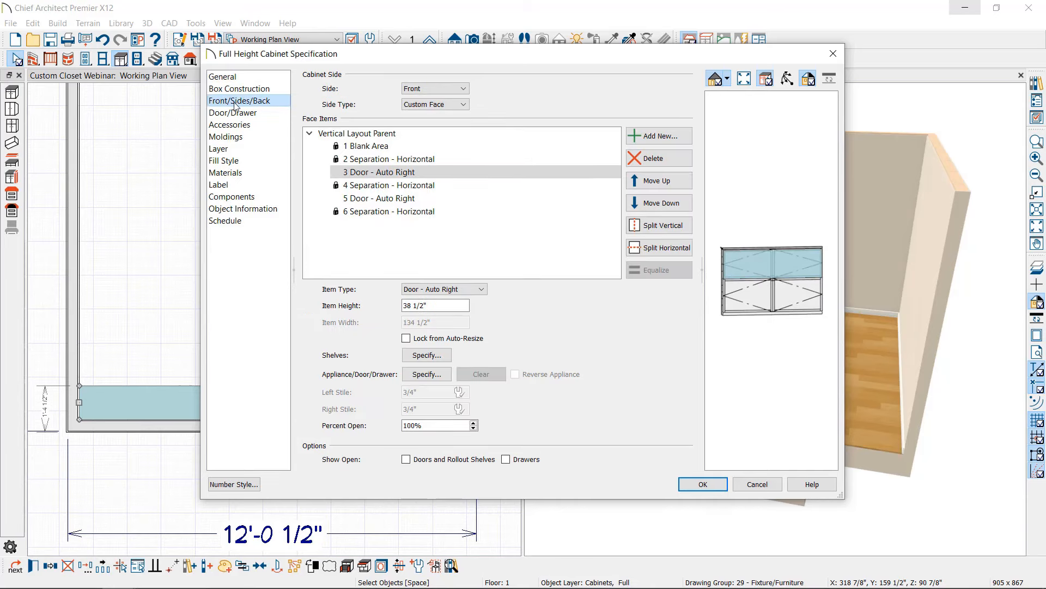
{"action": "left_click", "coordinate": [357, 172]}
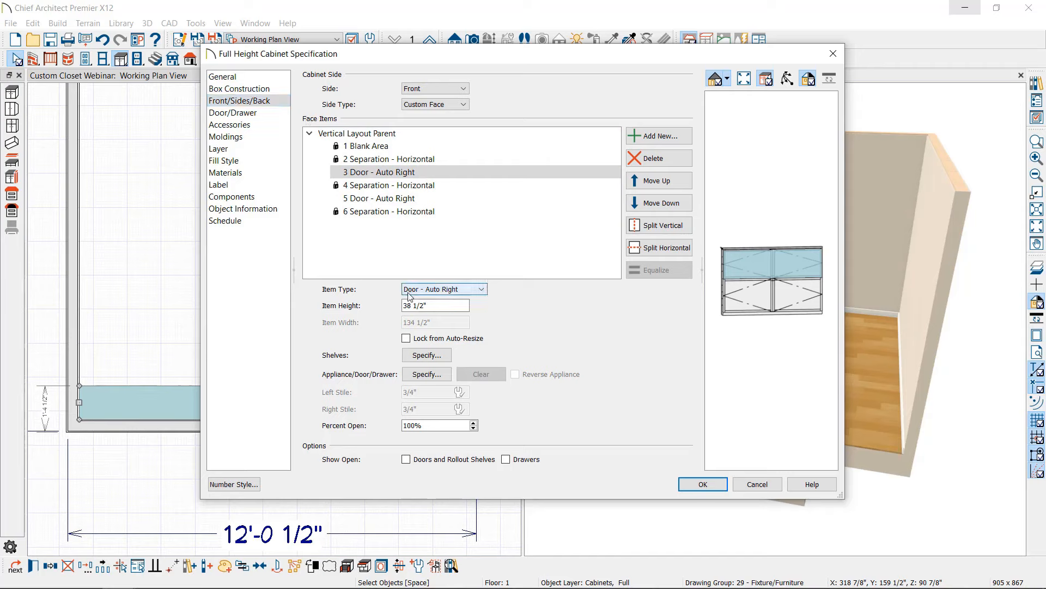
{"action": "left_click", "coordinate": [448, 292]}
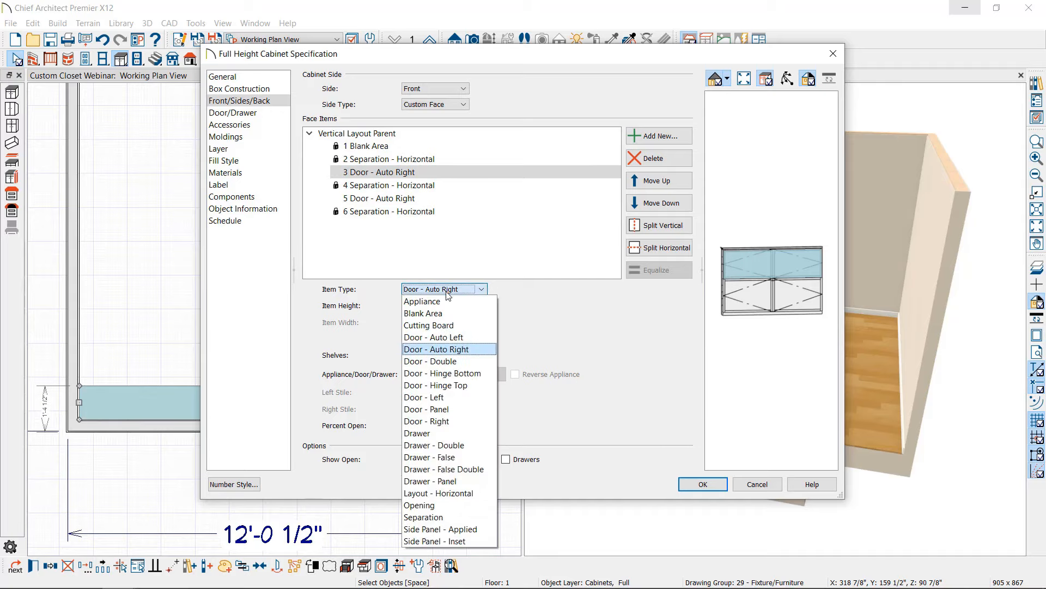
{"action": "left_click", "coordinate": [431, 505]}
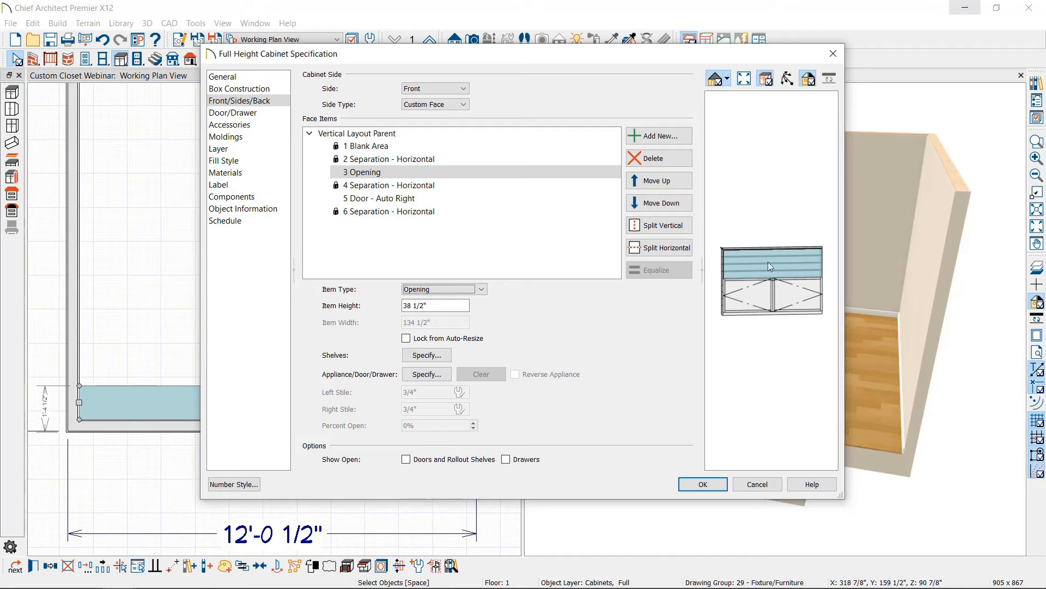
{"action": "left_click", "coordinate": [425, 357]}
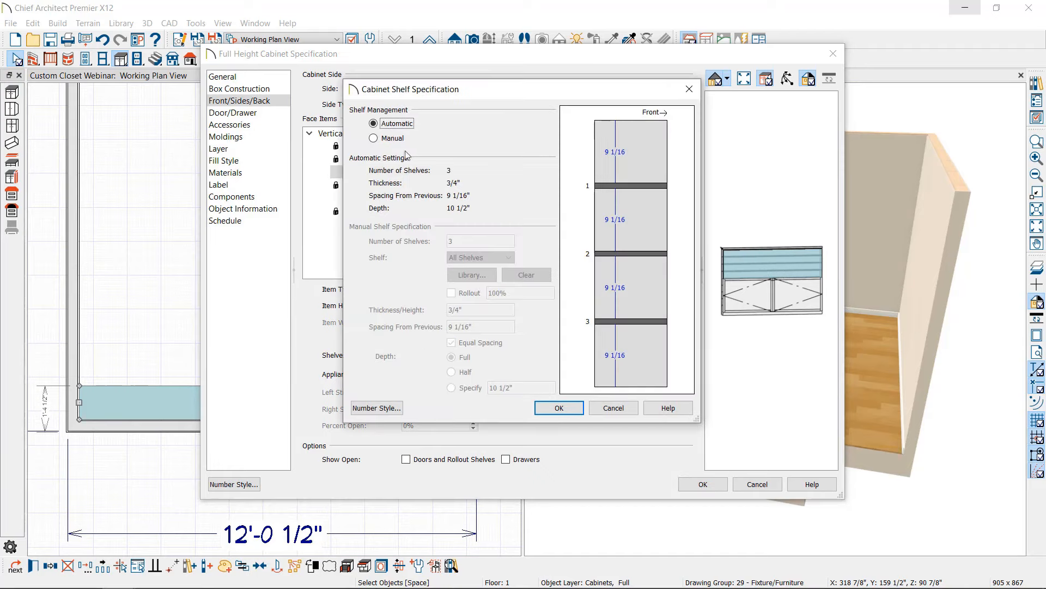
{"action": "left_click", "coordinate": [374, 138]}
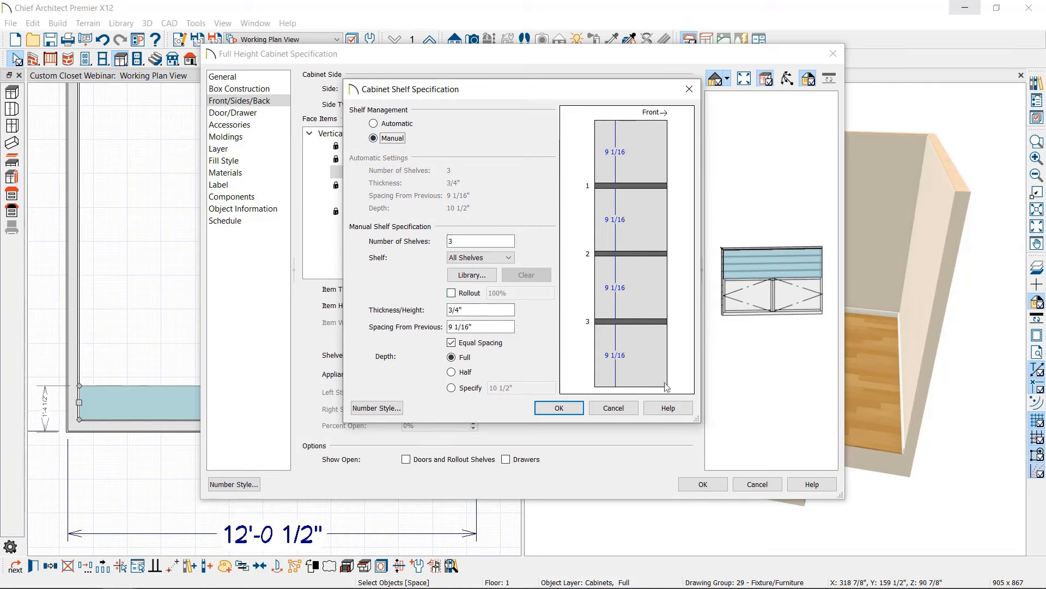
{"action": "left_click", "coordinate": [613, 408]}
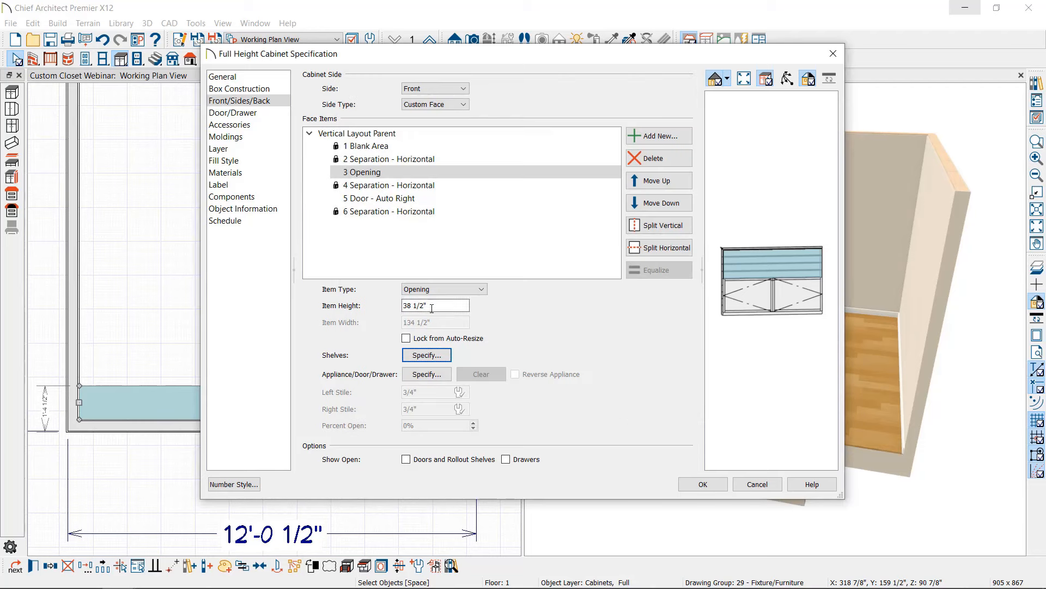
{"action": "left_click_drag", "start_coordinate": [432, 307], "coordinate": [404, 306]}
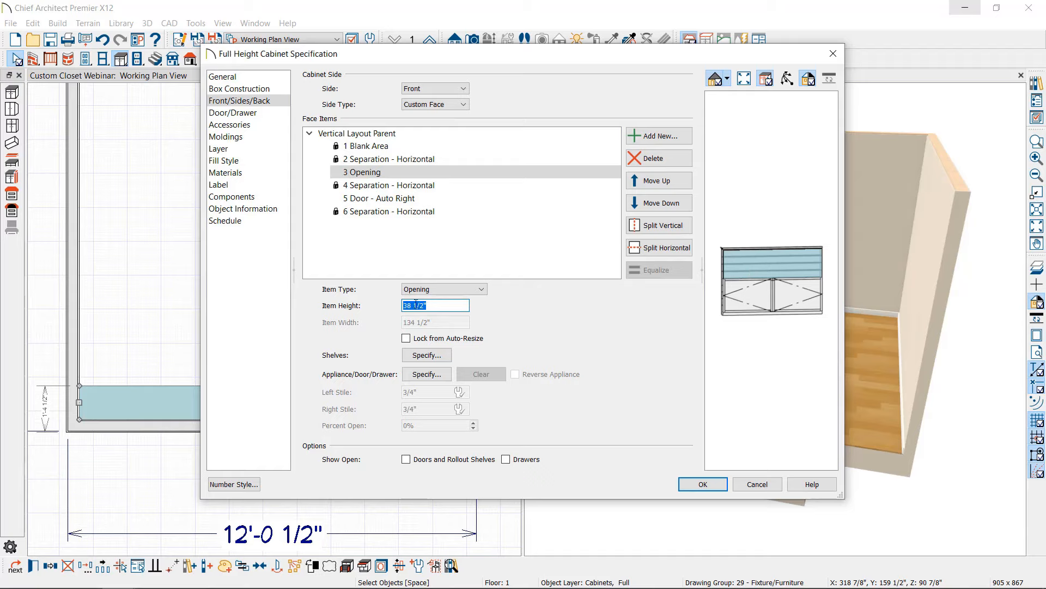
{"action": "left_click", "coordinate": [454, 306]}
Split the cabinet's upper opening vertically into four equal shelf sections and apply the specification.
{"action": "left_click", "coordinate": [661, 227]}
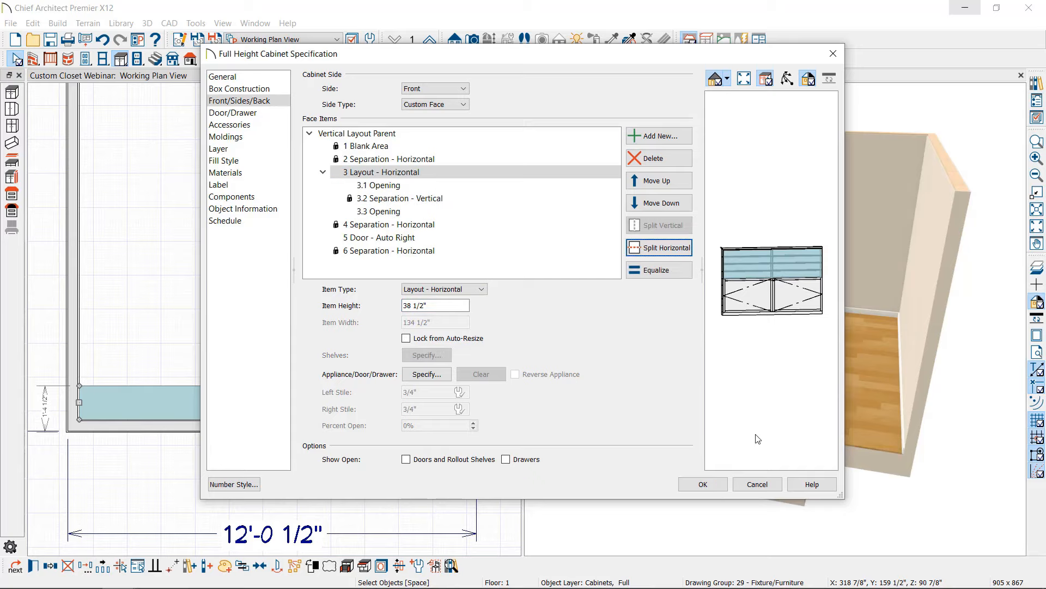
{"action": "left_click", "coordinate": [751, 265]}
{"action": "left_click", "coordinate": [799, 262]}
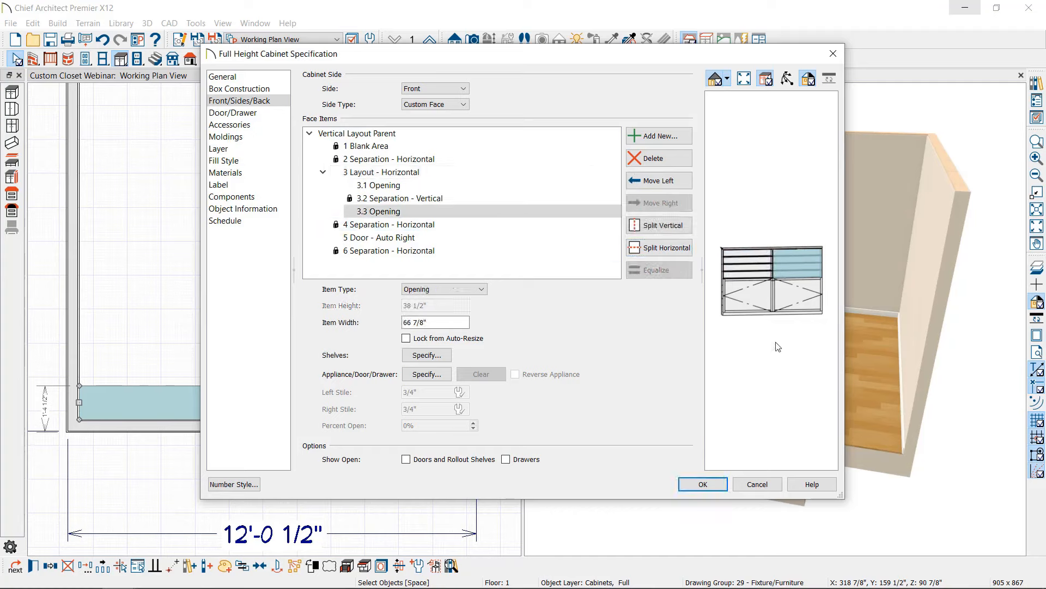
{"action": "left_click", "coordinate": [743, 268]}
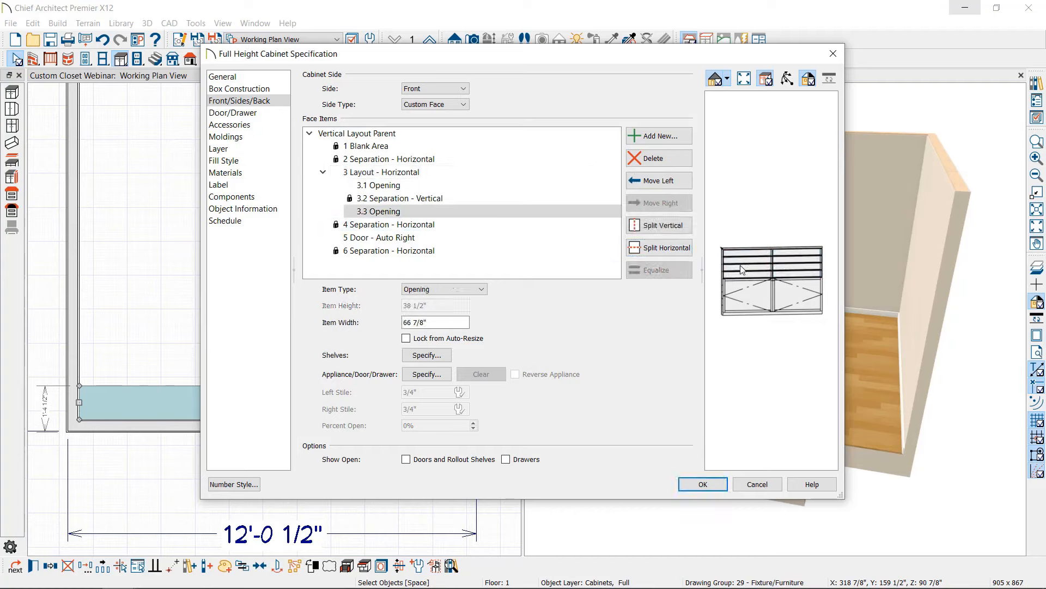
{"action": "left_click", "coordinate": [656, 229]}
{"action": "left_click", "coordinate": [801, 266]}
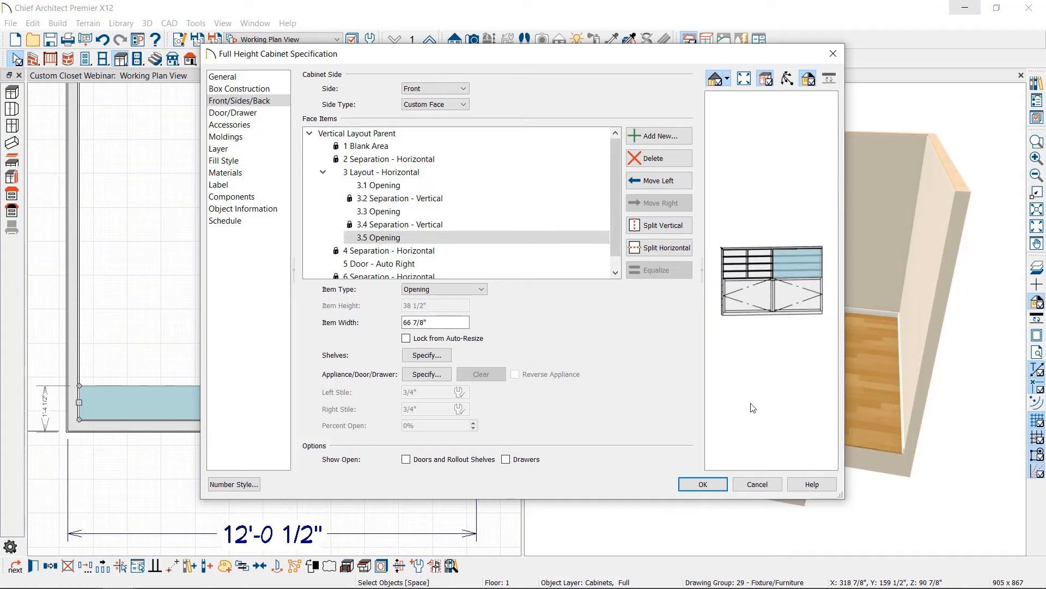
{"action": "left_click", "coordinate": [682, 232]}
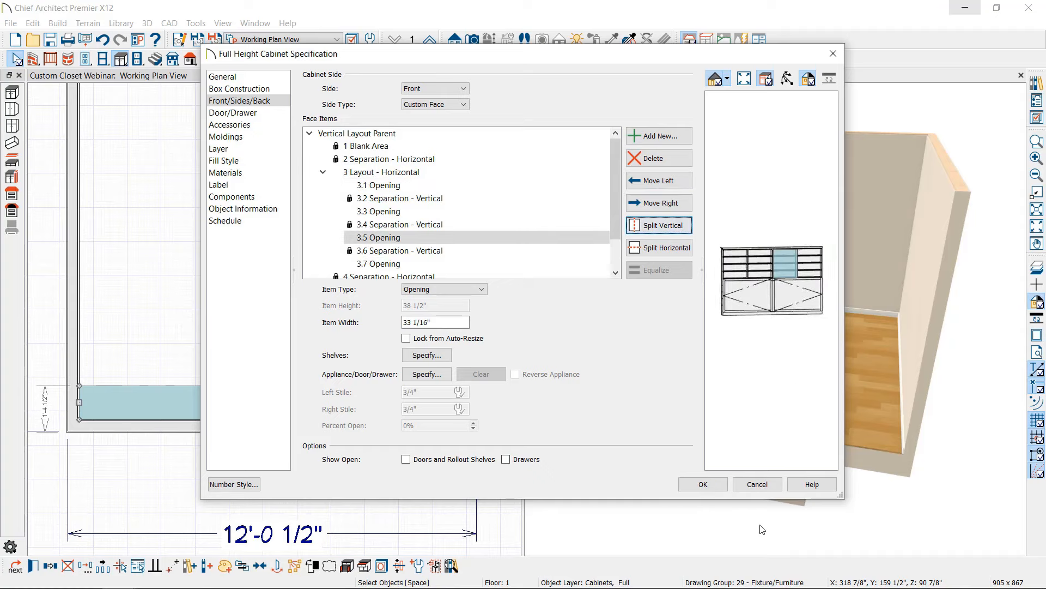
{"action": "left_click", "coordinate": [761, 297]}
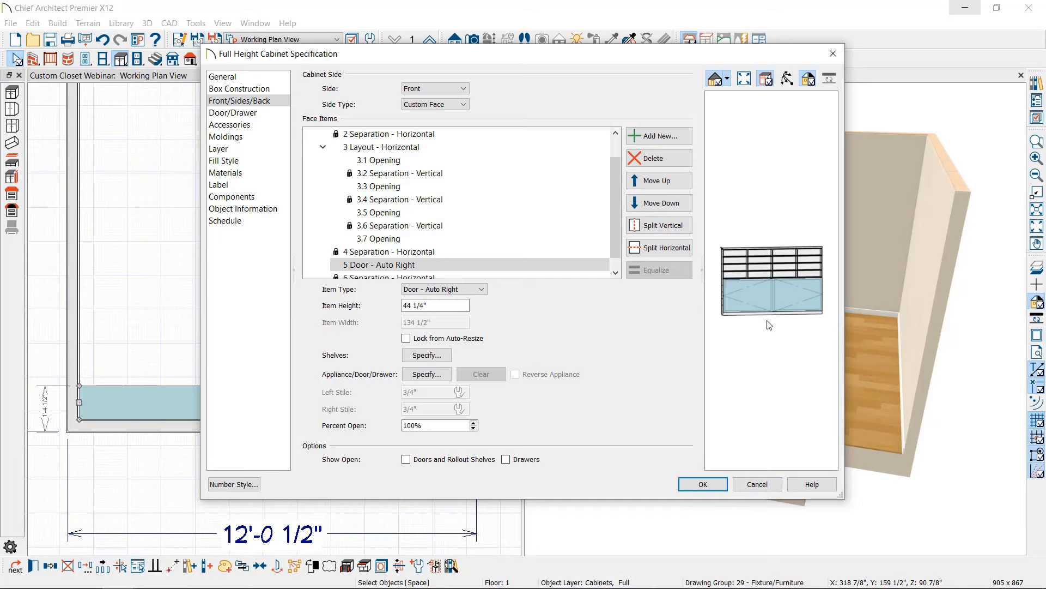
{"action": "left_click", "coordinate": [702, 485]}
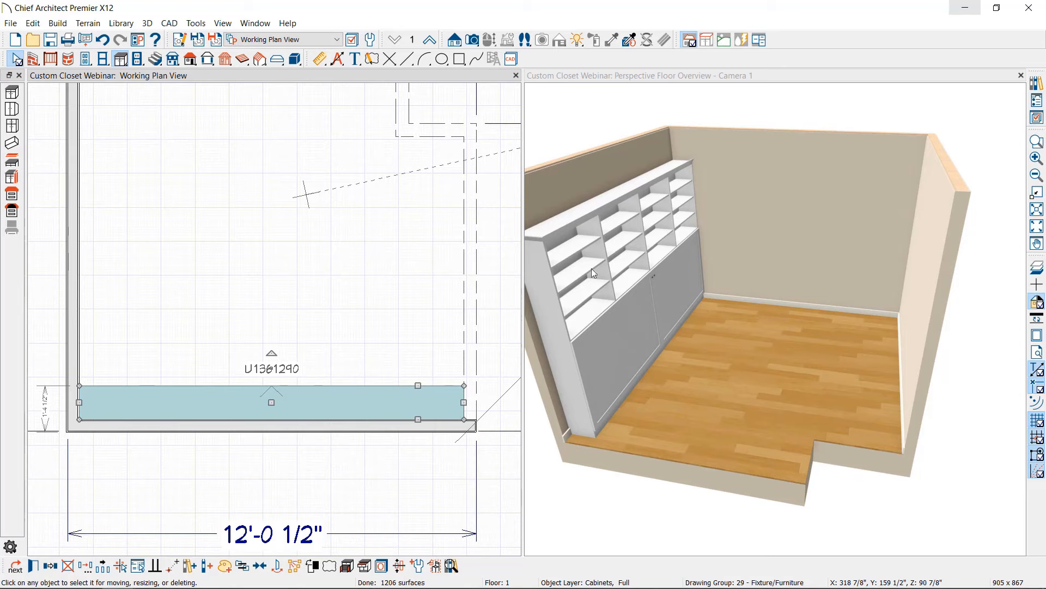
{"action": "left_click", "coordinate": [641, 344]}
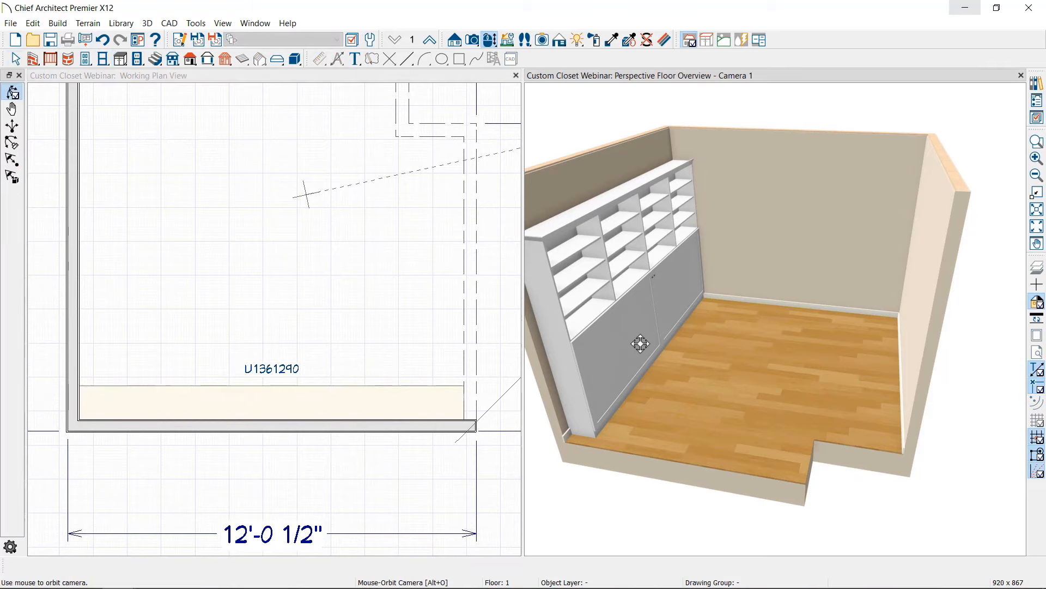
Change the lower door on the full height cabinet's front to an Opening in its specification.
{"action": "left_click", "coordinate": [623, 322]}
{"action": "double_click", "coordinate": [624, 325]}
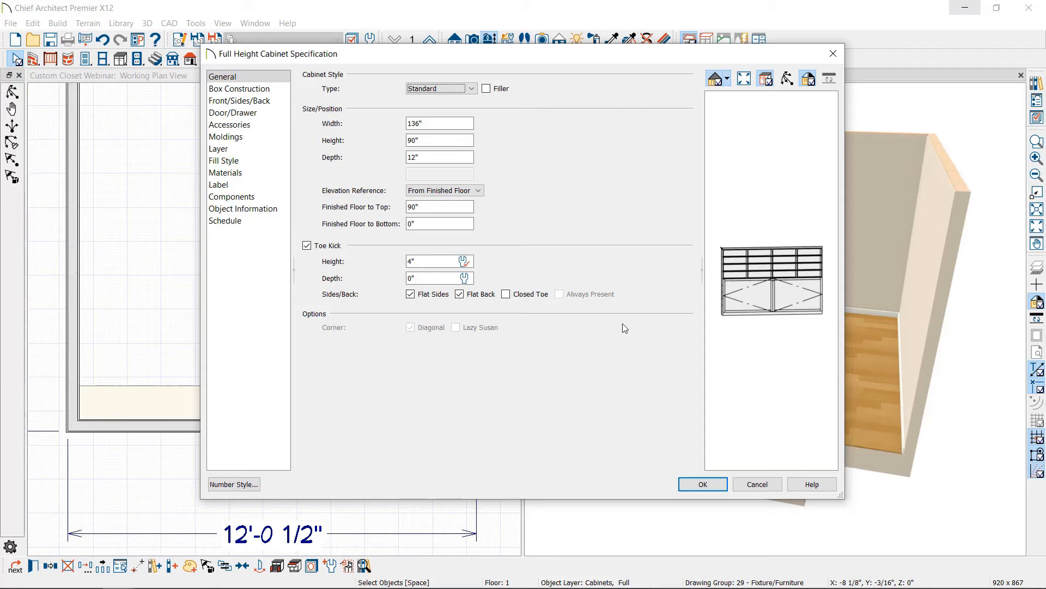
{"action": "left_click", "coordinate": [783, 290]}
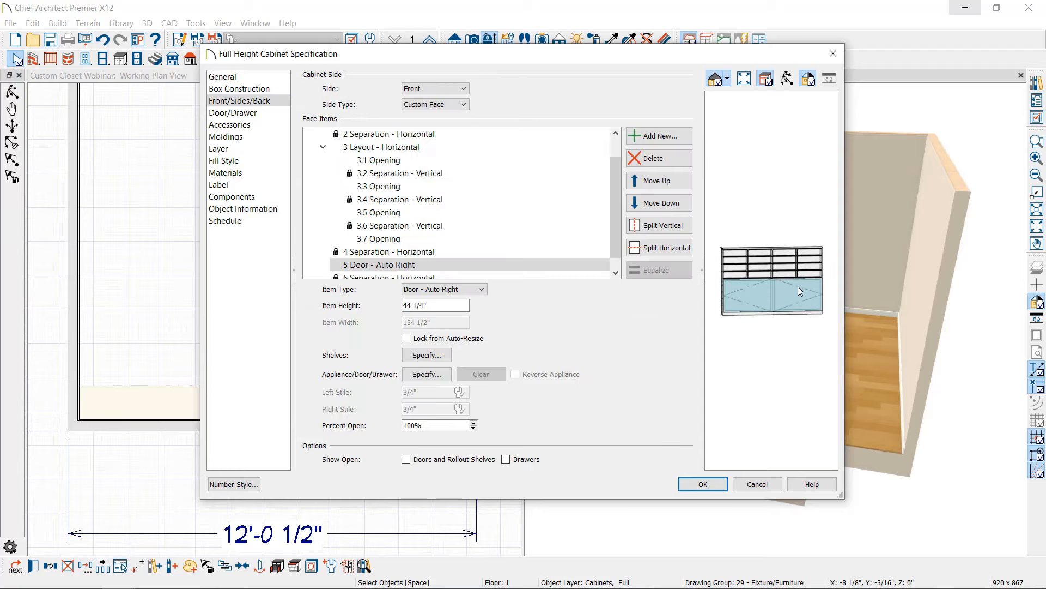
{"action": "left_click", "coordinate": [436, 290]}
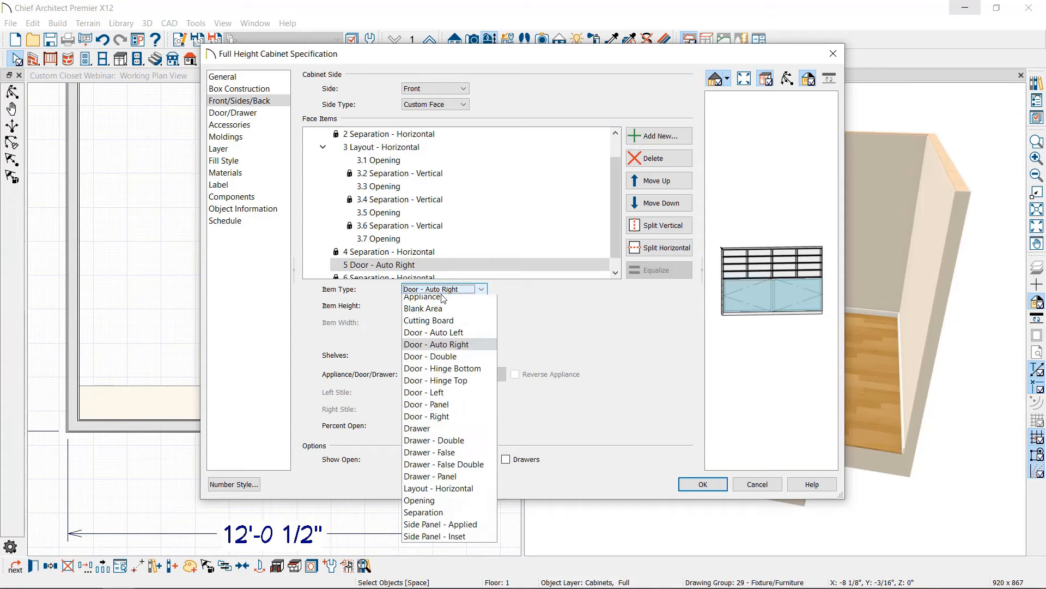
{"action": "left_click", "coordinate": [441, 506]}
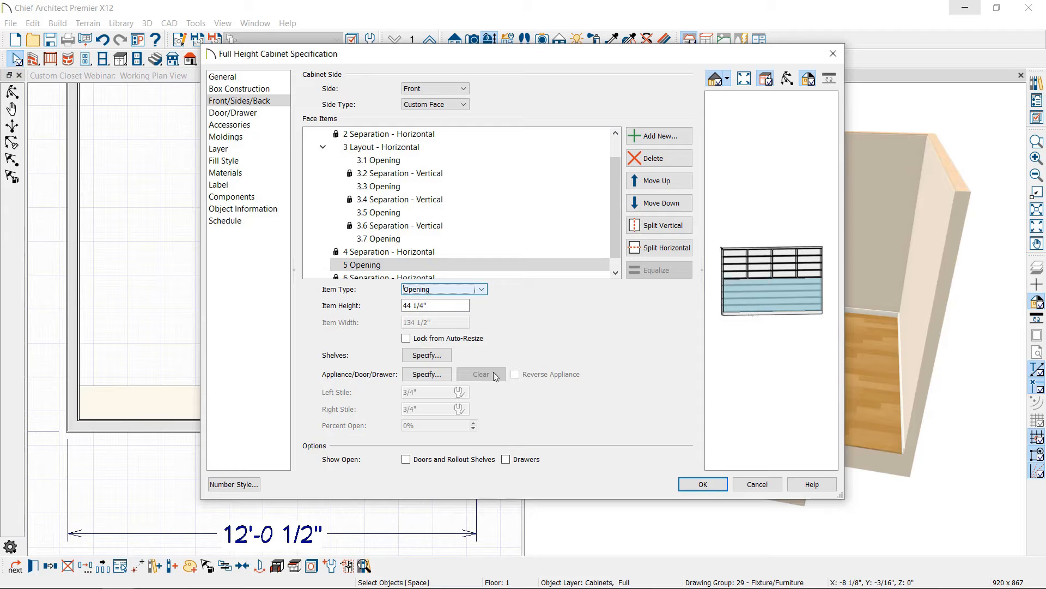
Split the cabinet's lower opening vertically until it is divided into nine openings.
{"action": "left_click", "coordinate": [660, 230]}
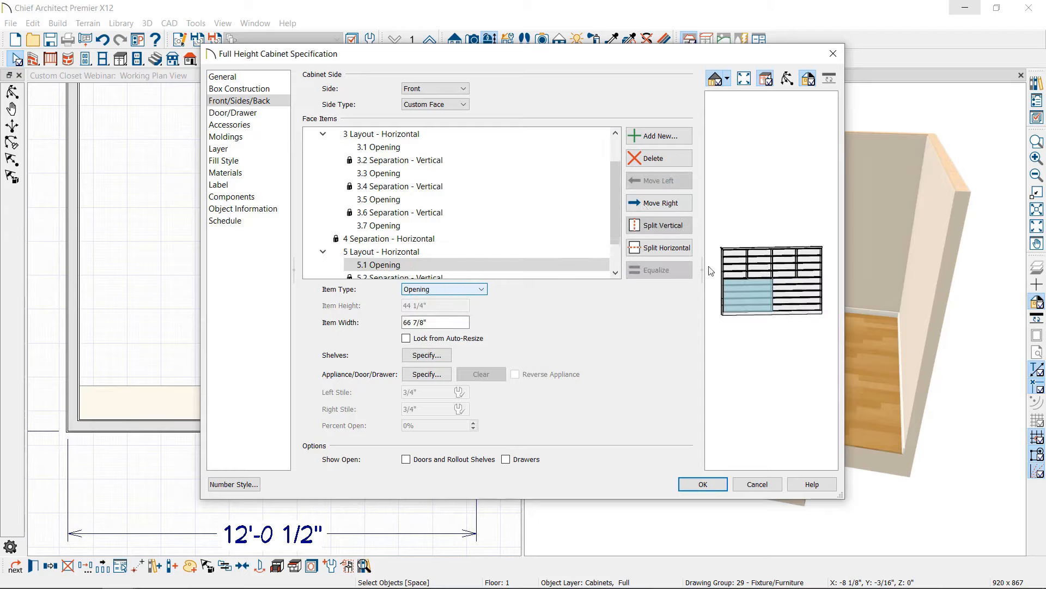
{"action": "left_click", "coordinate": [660, 224]}
{"action": "left_click", "coordinate": [731, 287]}
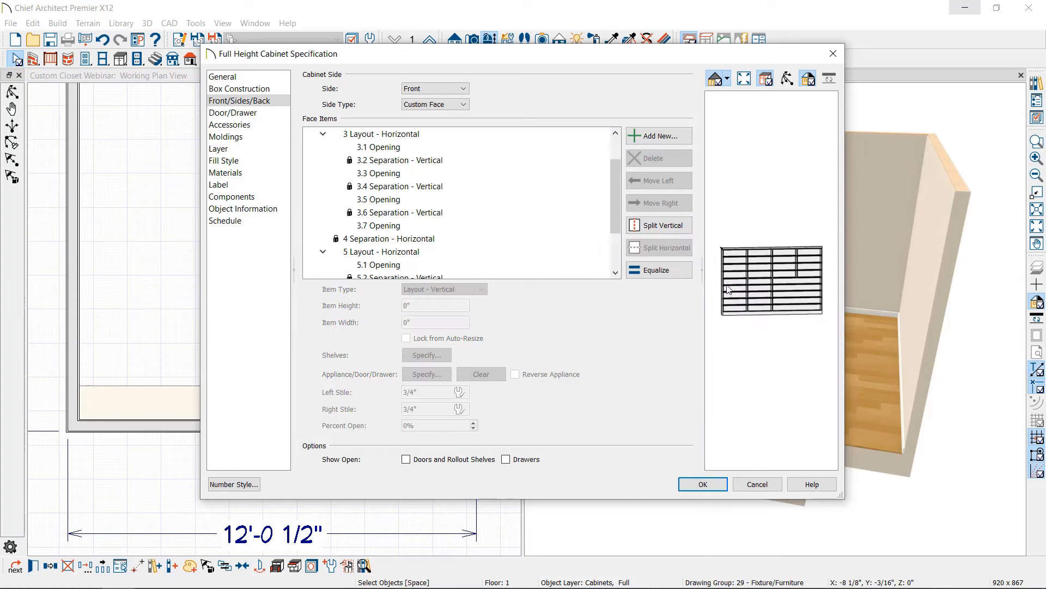
{"action": "left_click", "coordinate": [734, 288]}
{"action": "left_click", "coordinate": [658, 223]}
{"action": "left_click", "coordinate": [658, 223]}
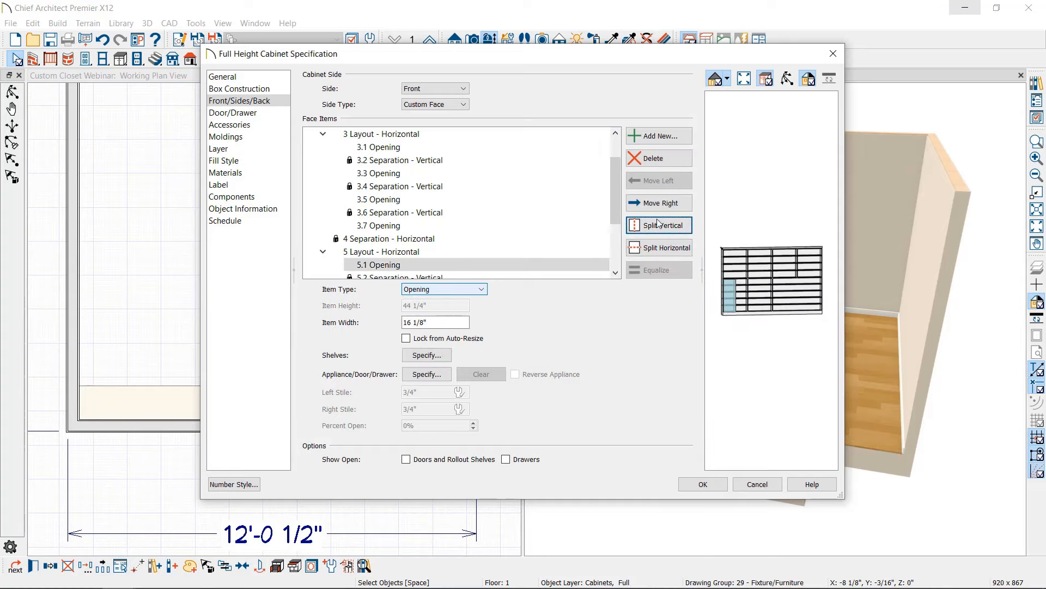
{"action": "left_click", "coordinate": [658, 223]}
{"action": "left_click", "coordinate": [658, 223]}
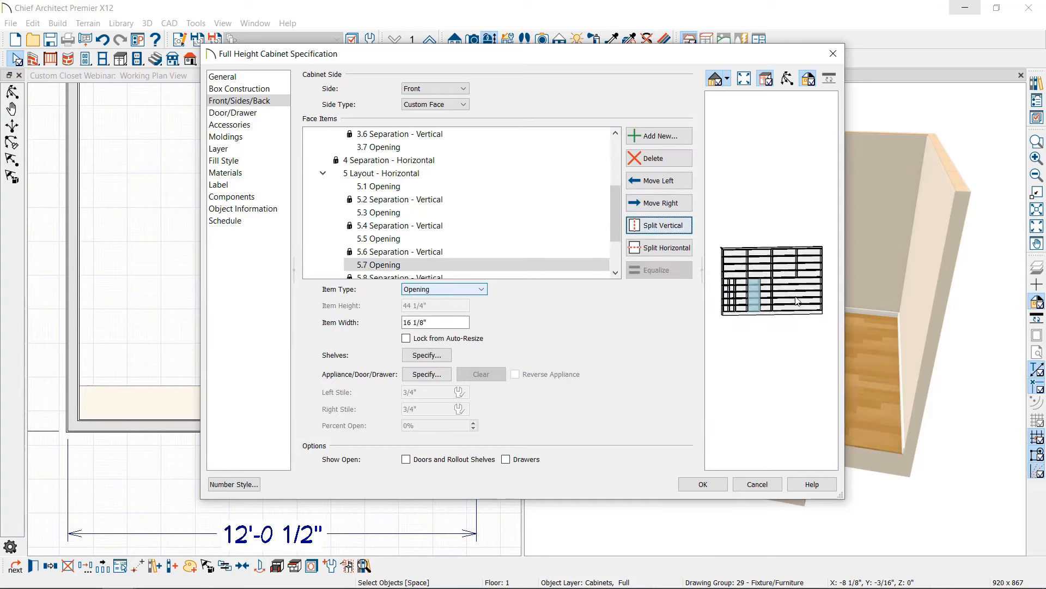
{"action": "left_click", "coordinate": [658, 223]}
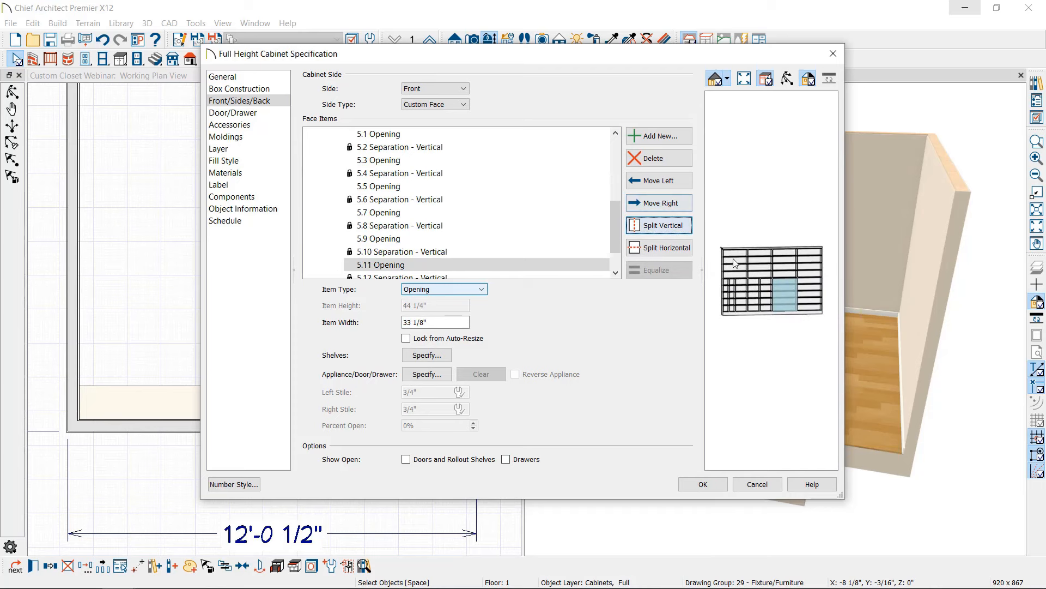
{"action": "left_click", "coordinate": [675, 225]}
{"action": "left_click", "coordinate": [676, 226]}
{"action": "left_click", "coordinate": [676, 226]}
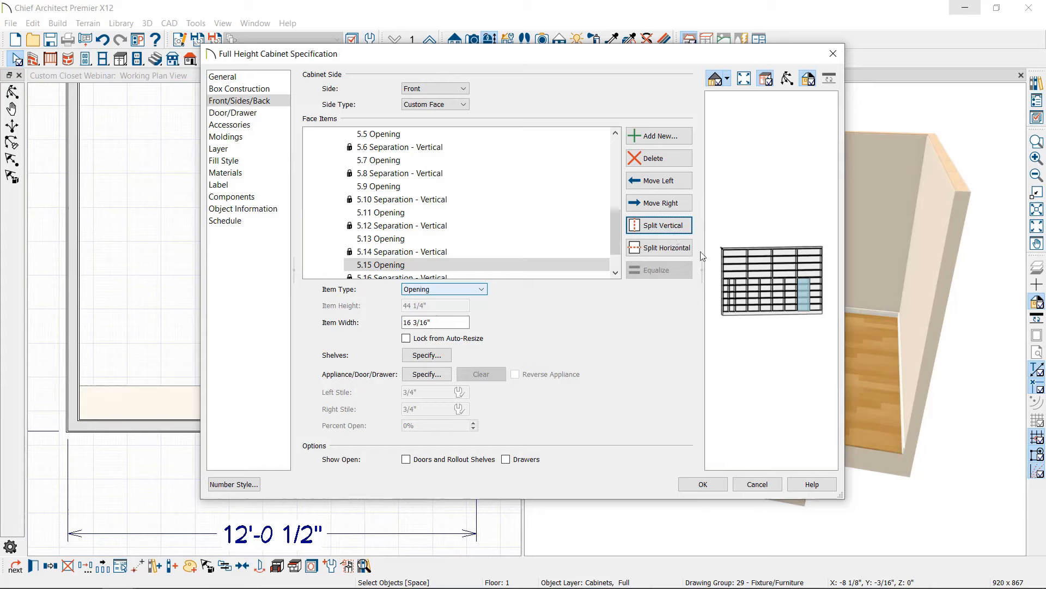
Count the openings in the cabinet's lower section by selecting each one across the preview.
{"action": "left_click", "coordinate": [728, 306]}
{"action": "left_click", "coordinate": [740, 306]}
{"action": "left_click", "coordinate": [751, 305]}
{"action": "left_click", "coordinate": [762, 306]}
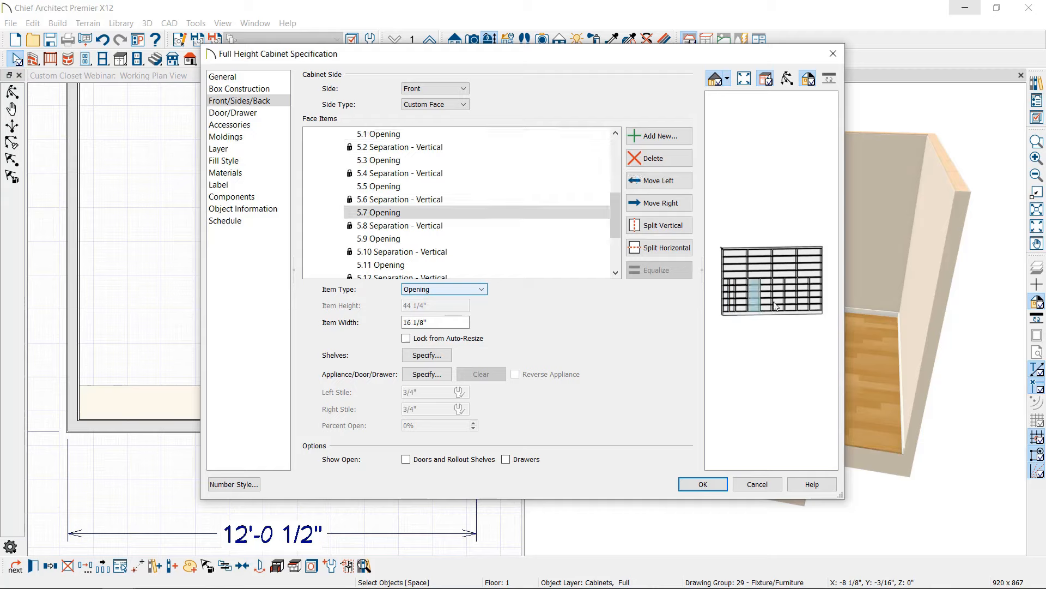
{"action": "left_click", "coordinate": [766, 306]}
{"action": "left_click", "coordinate": [778, 306]}
{"action": "left_click", "coordinate": [792, 305]}
{"action": "left_click", "coordinate": [804, 303]}
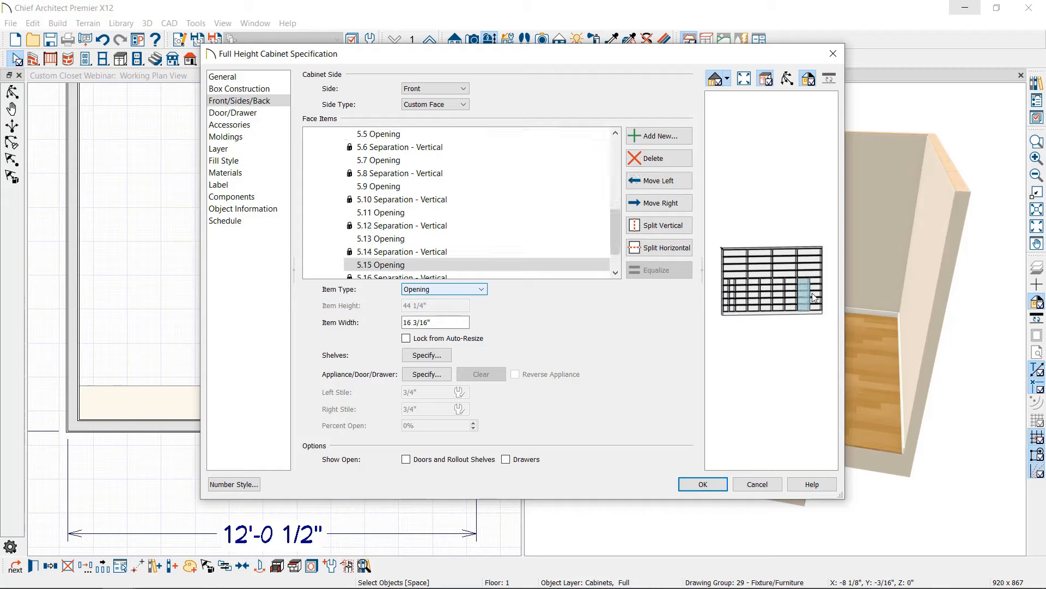
{"action": "left_click", "coordinate": [816, 297]}
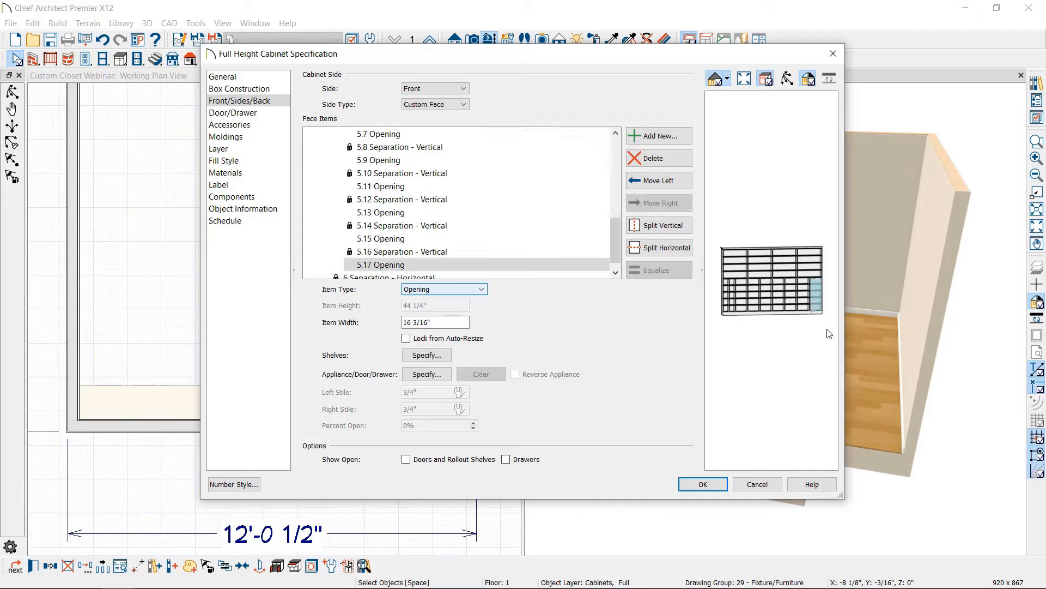
Split the last two openings of the lower section vertically to bring it to eleven openings.
{"action": "left_click", "coordinate": [807, 295]}
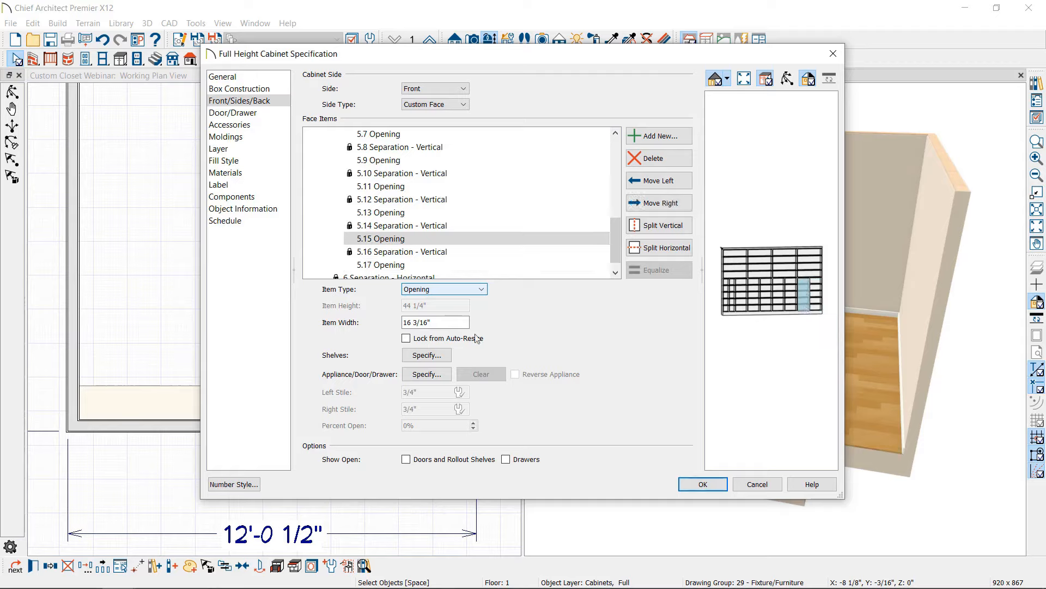
{"action": "left_click", "coordinate": [657, 228]}
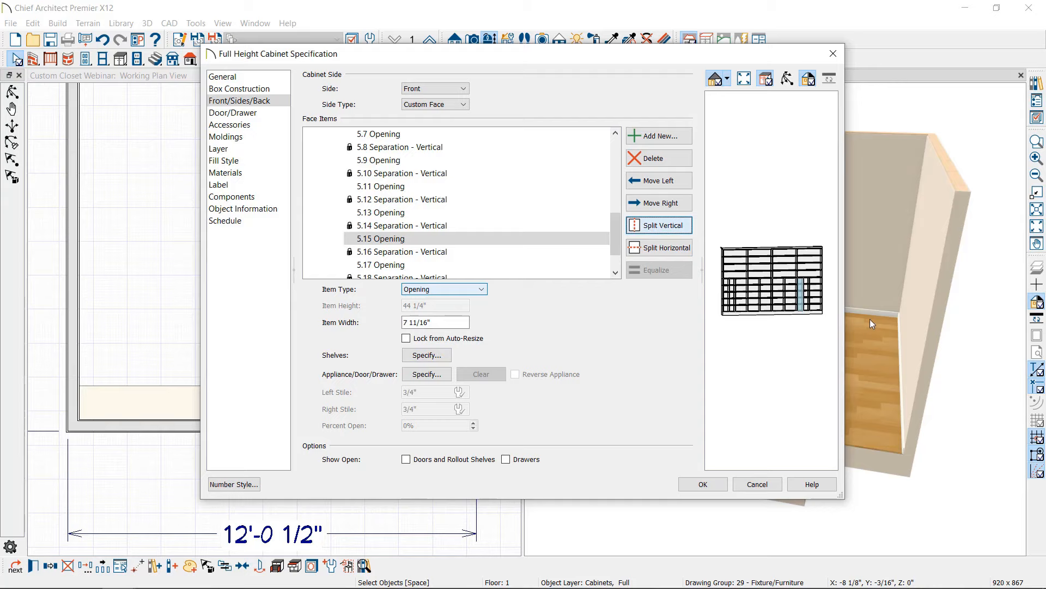
{"action": "left_click", "coordinate": [819, 300]}
{"action": "left_click", "coordinate": [660, 226]}
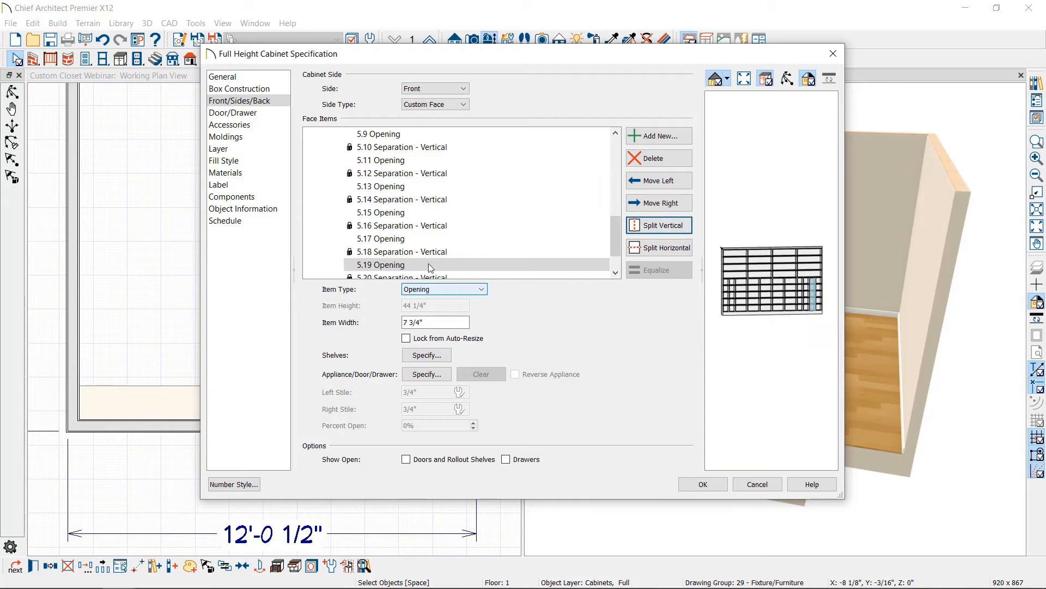
Equalize the widths of all the openings in the lower horizontal layout.
{"action": "scroll", "coordinate": [411, 248], "scroll_direction": "up", "scroll_amount": 5}
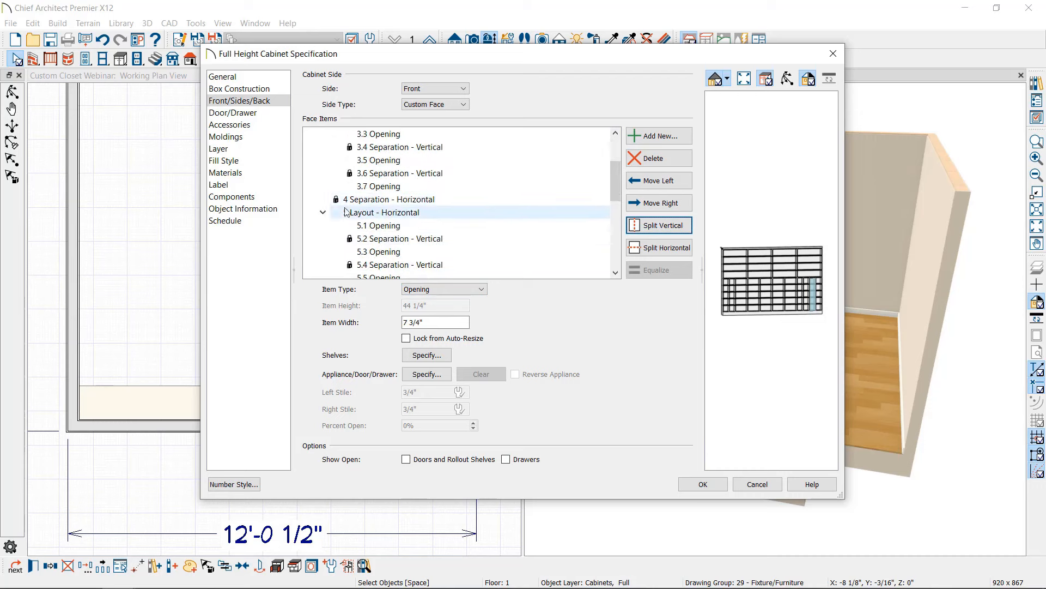
{"action": "left_click", "coordinate": [409, 217]}
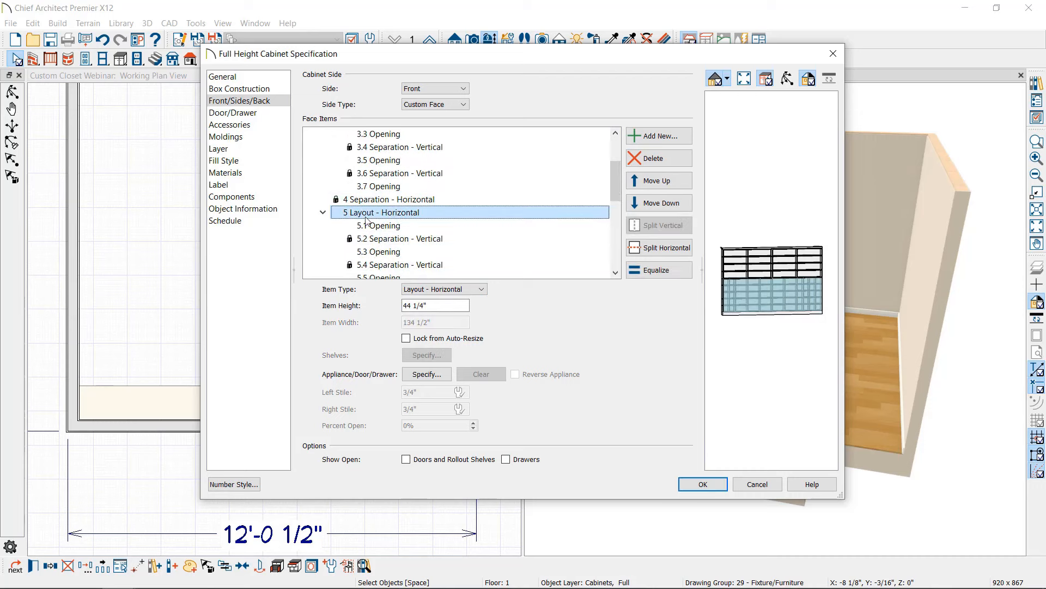
{"action": "left_click", "coordinate": [323, 213]}
{"action": "left_click", "coordinate": [323, 251]}
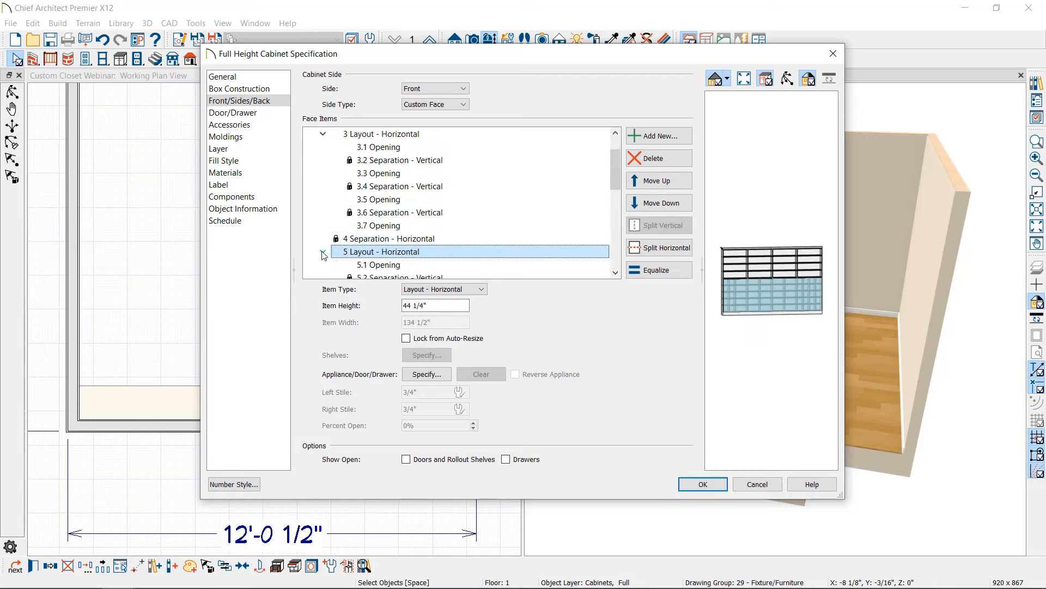
{"action": "scroll", "coordinate": [417, 243], "scroll_direction": "down", "scroll_amount": 7}
{"action": "scroll", "coordinate": [393, 218], "scroll_direction": "up", "scroll_amount": 5}
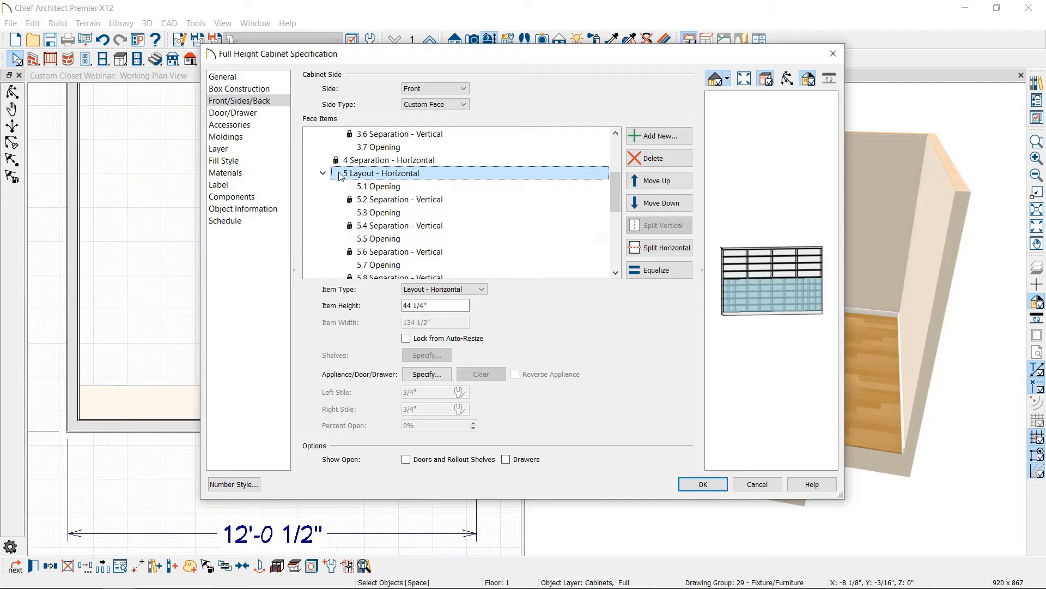
{"action": "left_click", "coordinate": [655, 274]}
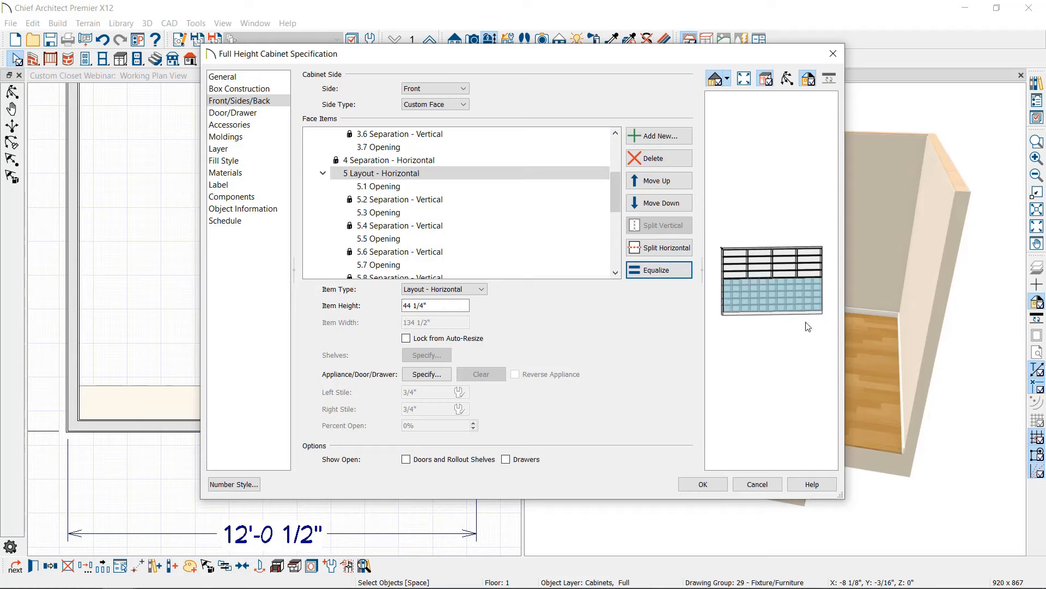
Change the first and last openings of the lower section to Blank Area.
{"action": "left_click", "coordinate": [728, 308]}
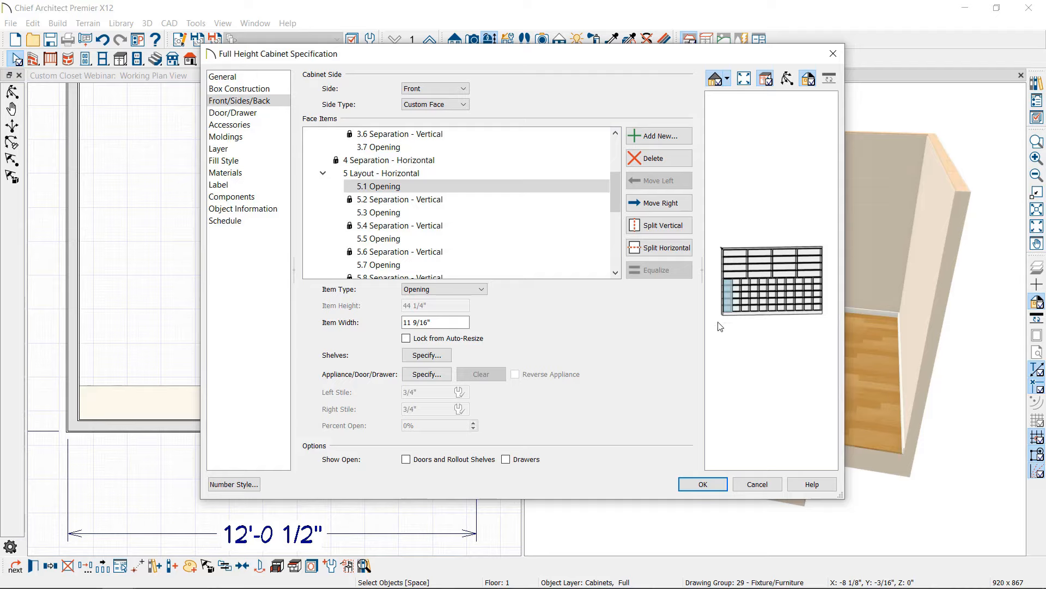
{"action": "left_click", "coordinate": [437, 292]}
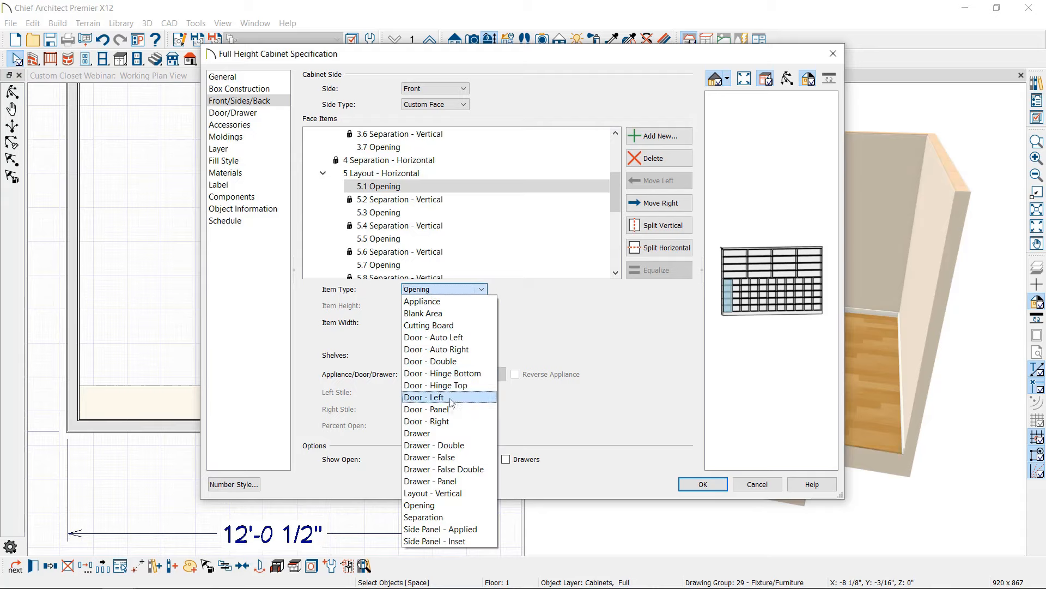
{"action": "left_click", "coordinate": [423, 313]}
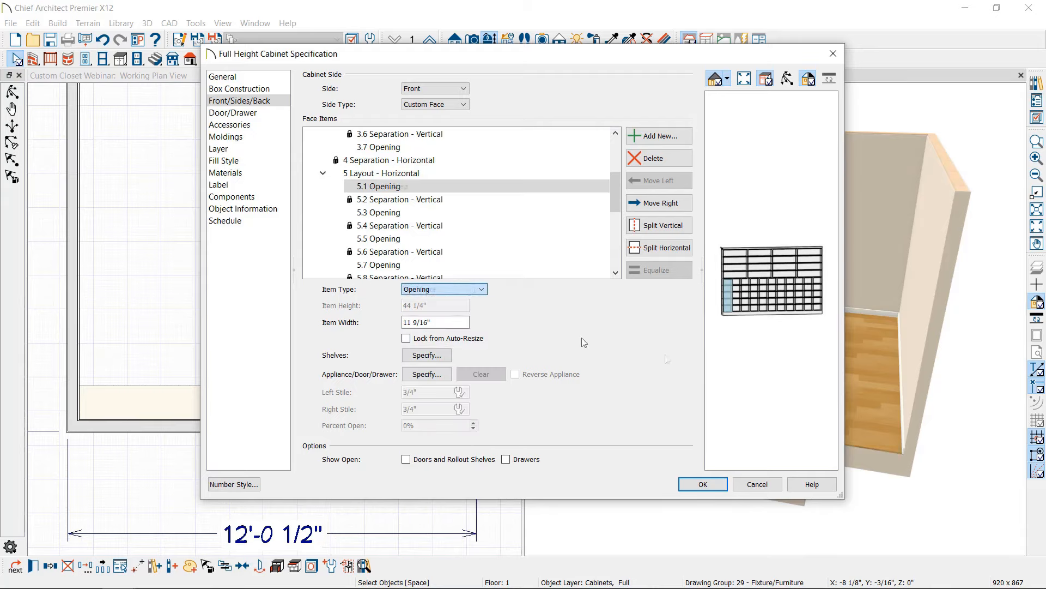
{"action": "left_click", "coordinate": [821, 291]}
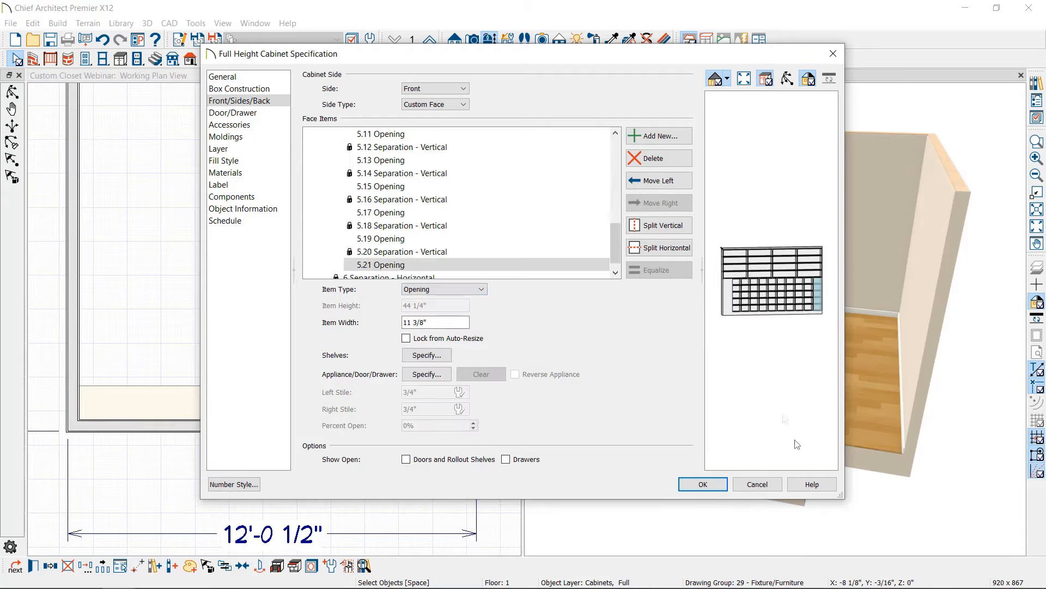
{"action": "left_click", "coordinate": [417, 289]}
{"action": "left_click", "coordinate": [423, 313]}
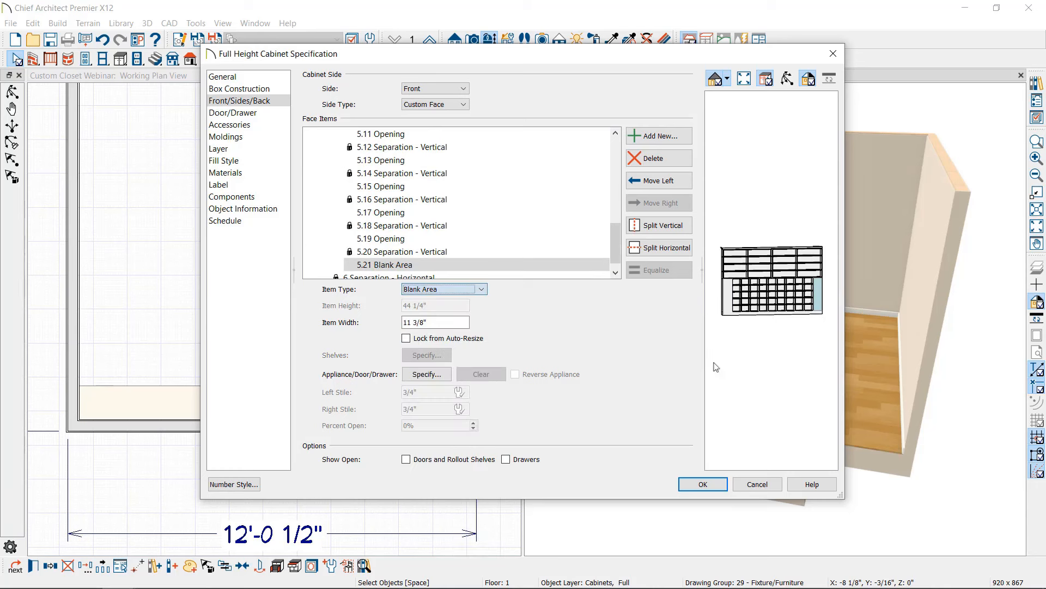
{"action": "left_click", "coordinate": [827, 381]}
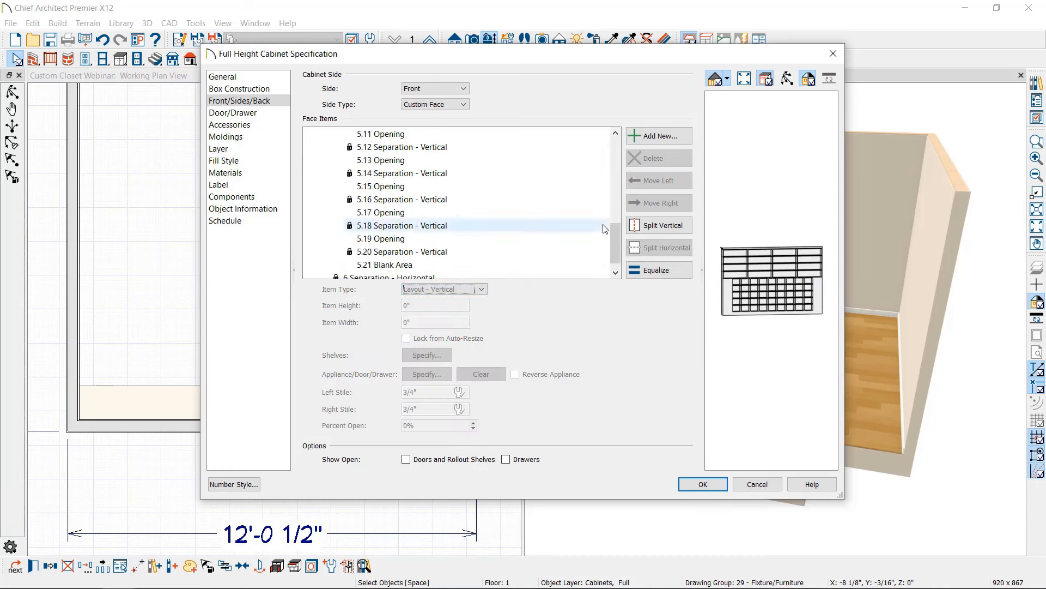
Delete the CM-01 molding profile from the full height cabinet and apply the specification.
{"action": "left_click", "coordinate": [226, 138]}
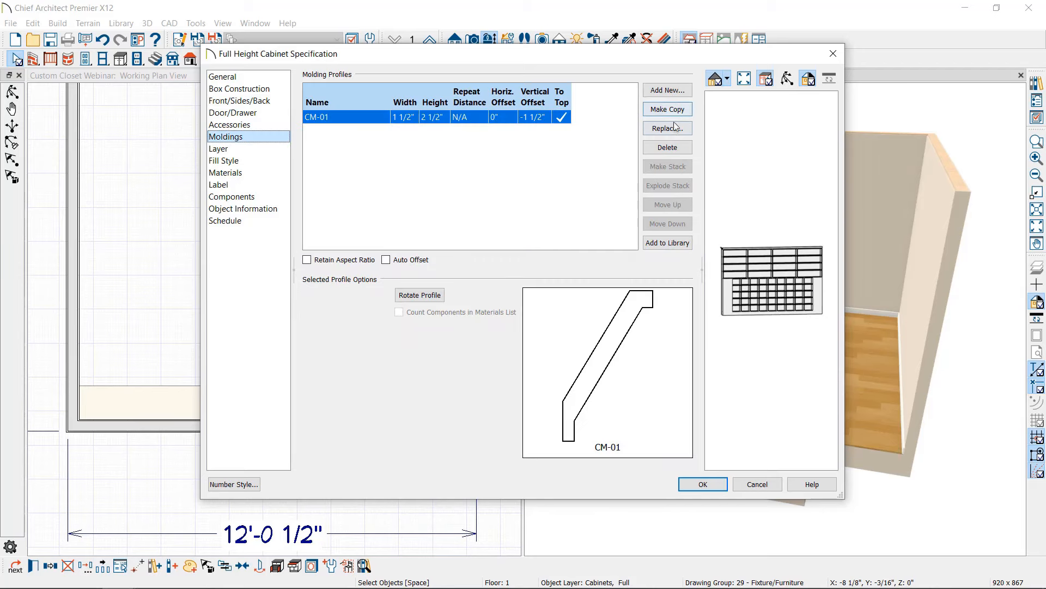
{"action": "left_click", "coordinate": [668, 147]}
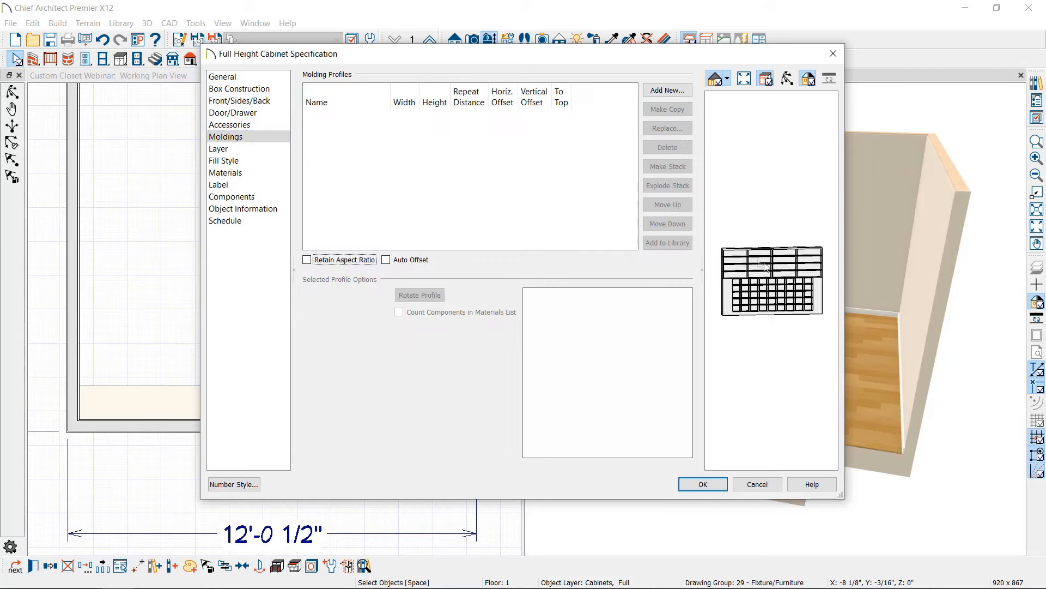
{"action": "left_click", "coordinate": [703, 484]}
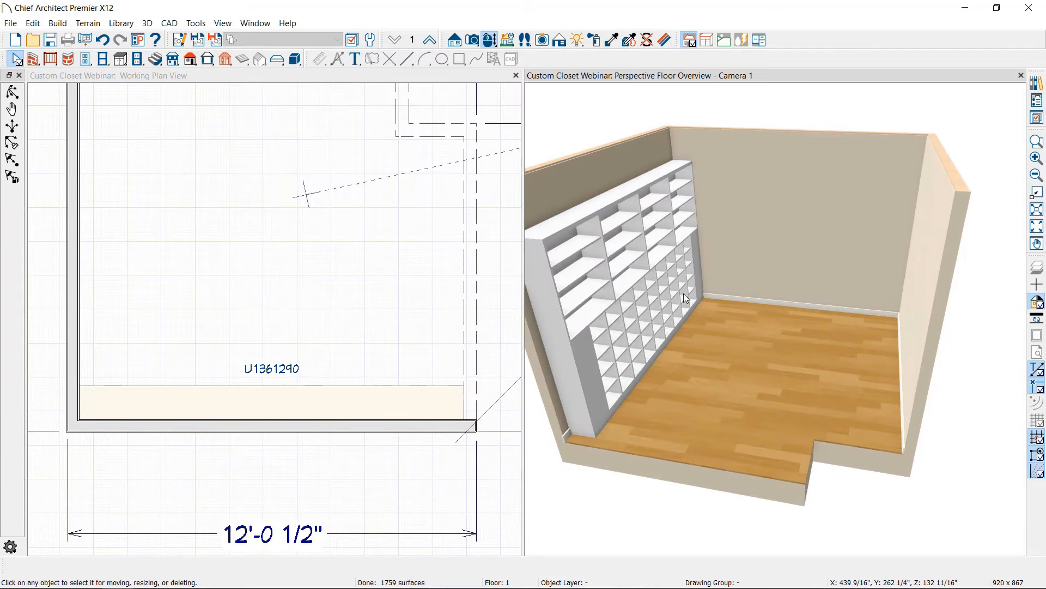
Place a base cabinet against the closet's upper wall near the left corner in the working plan.
{"action": "left_click", "coordinate": [492, 48]}
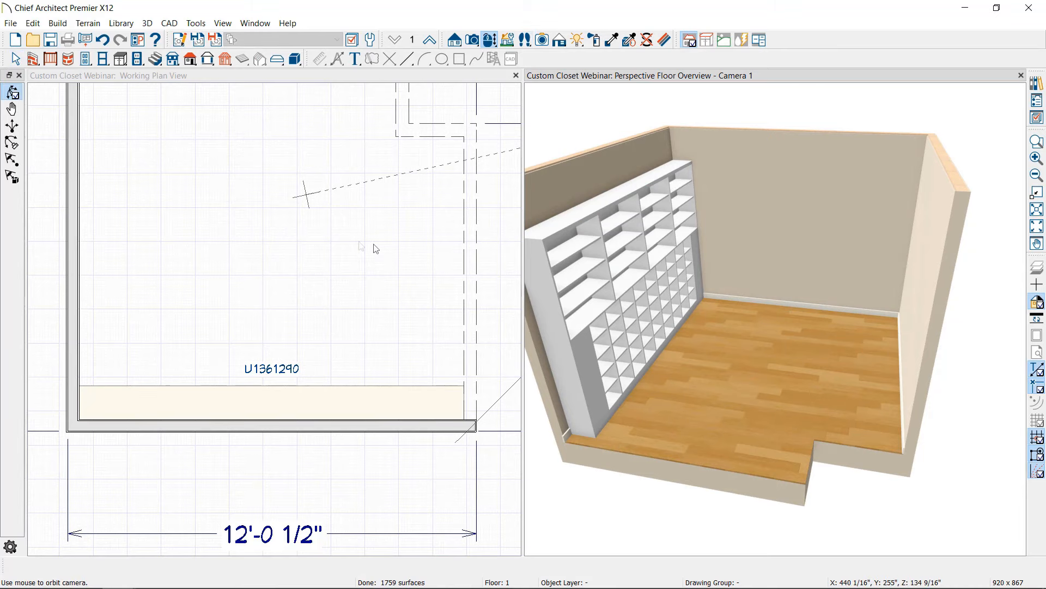
{"action": "middle_click_drag", "start_coordinate": [299, 274], "coordinate": [325, 452]}
{"action": "scroll", "coordinate": [130, 218], "scroll_direction": "up", "scroll_amount": 2}
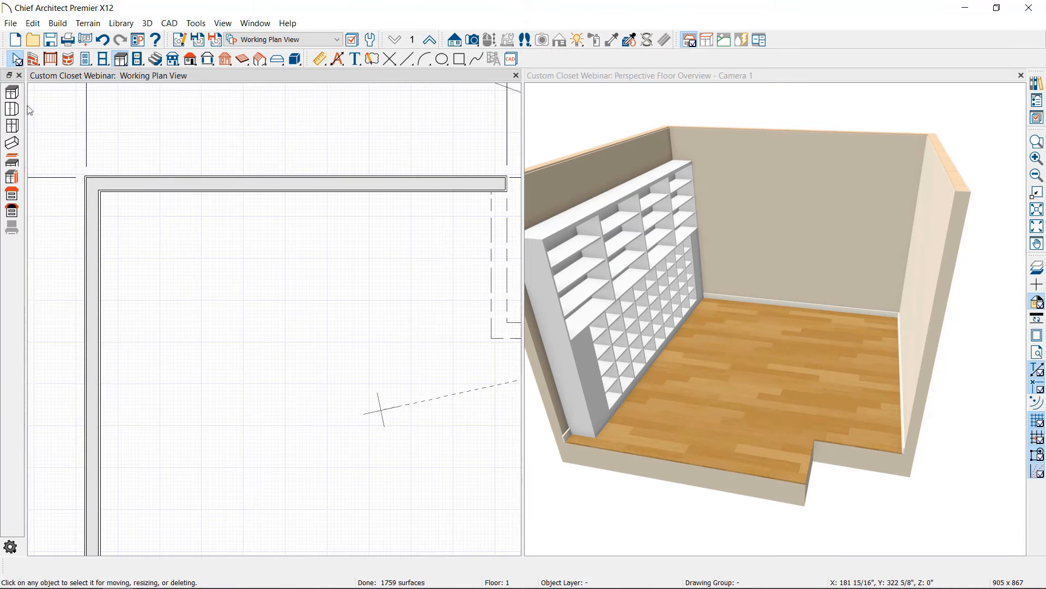
{"action": "left_click", "coordinate": [12, 93]}
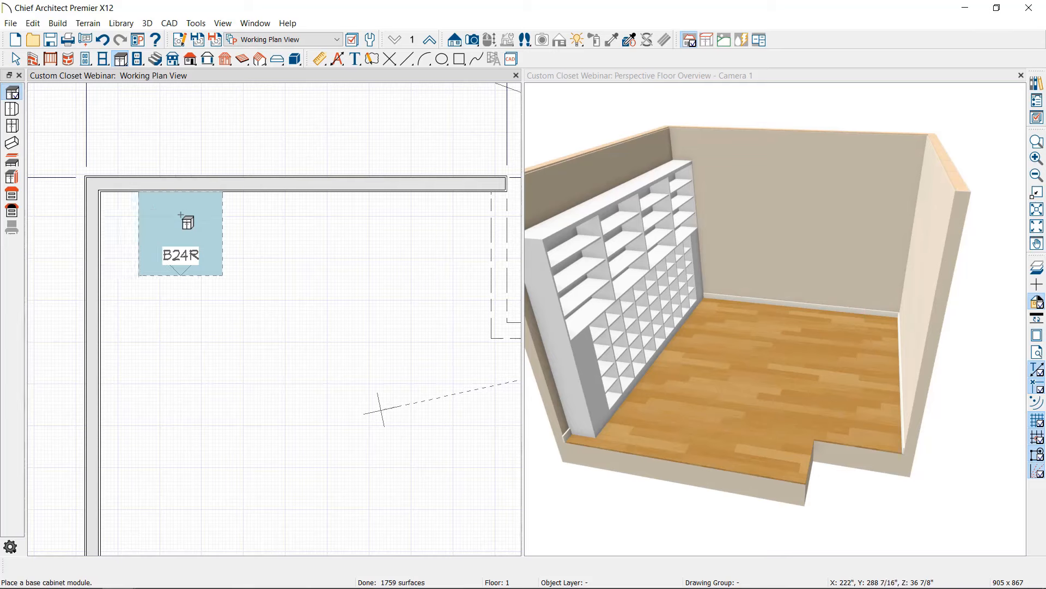
{"action": "left_click", "coordinate": [181, 215]}
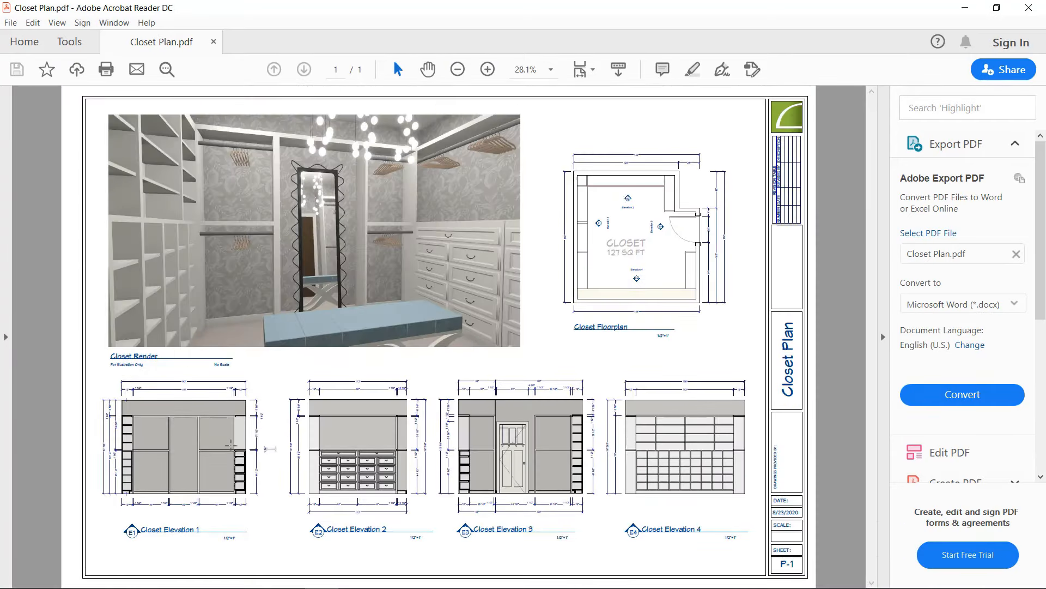
Following Closet Elevation 2 of the Closet Plan, set the new base cabinet's width to 44", height to 51" and depth to 12".
{"action": "scroll", "coordinate": [385, 450], "scroll_direction": "up", "scroll_amount": 5, "text": "ctrl"}
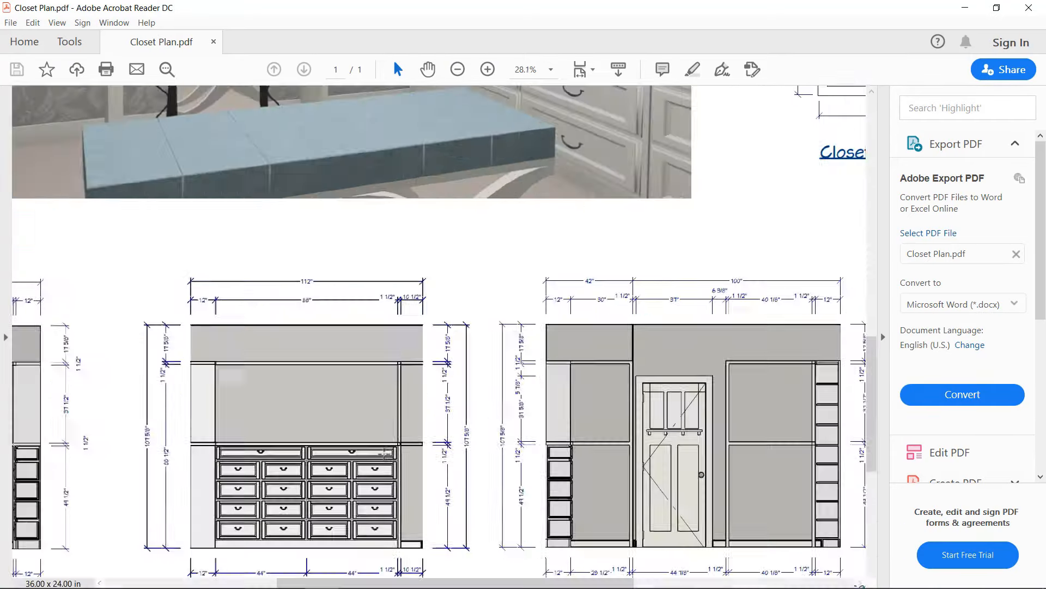
{"action": "scroll", "coordinate": [357, 444], "scroll_direction": "down", "scroll_amount": 1}
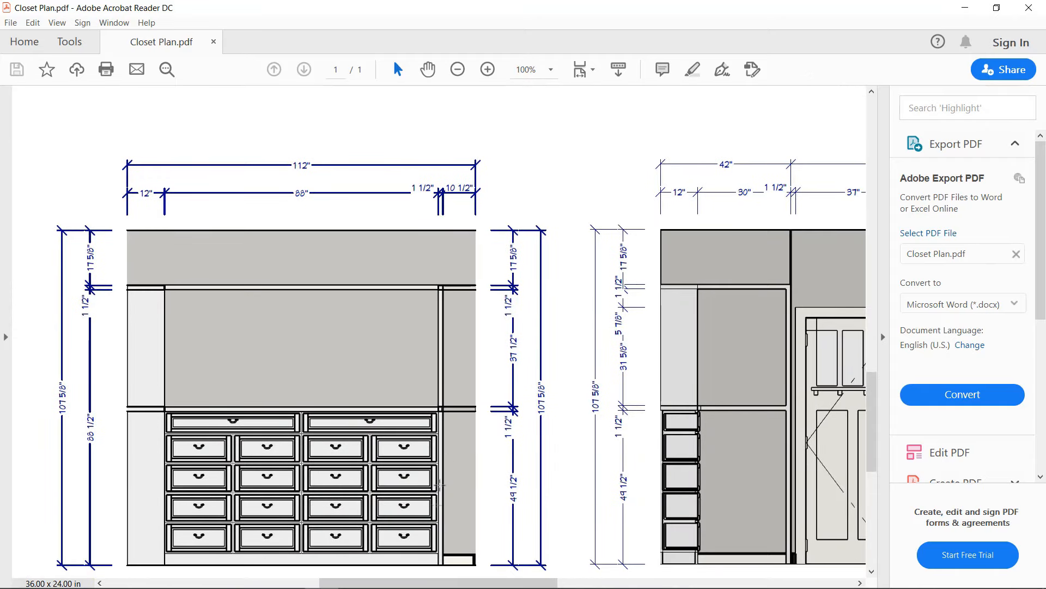
{"action": "left_click", "coordinate": [975, 6]}
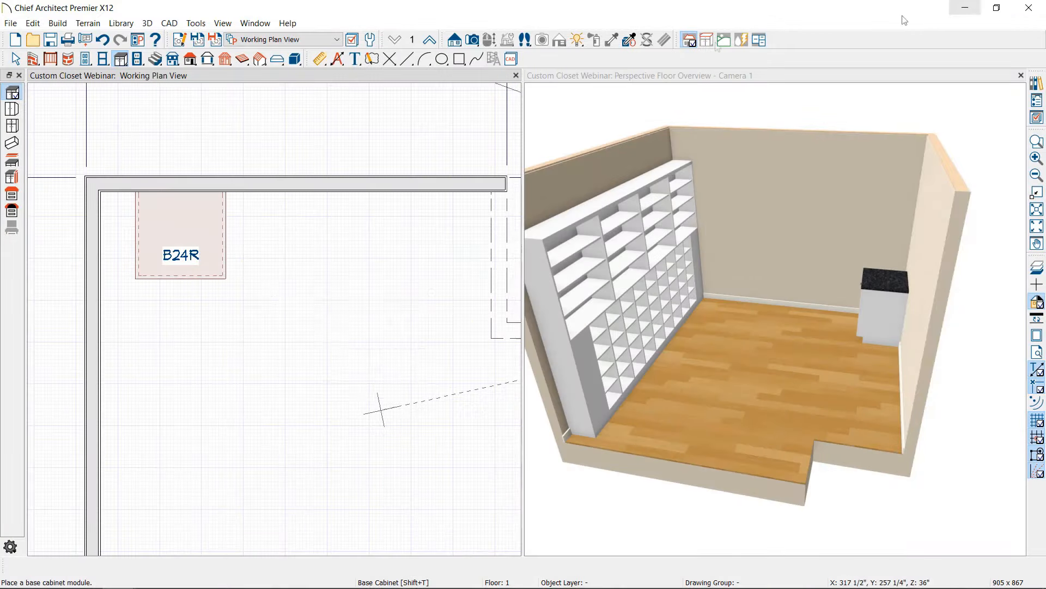
{"action": "key", "text": "space"}
{"action": "left_click", "coordinate": [194, 234]}
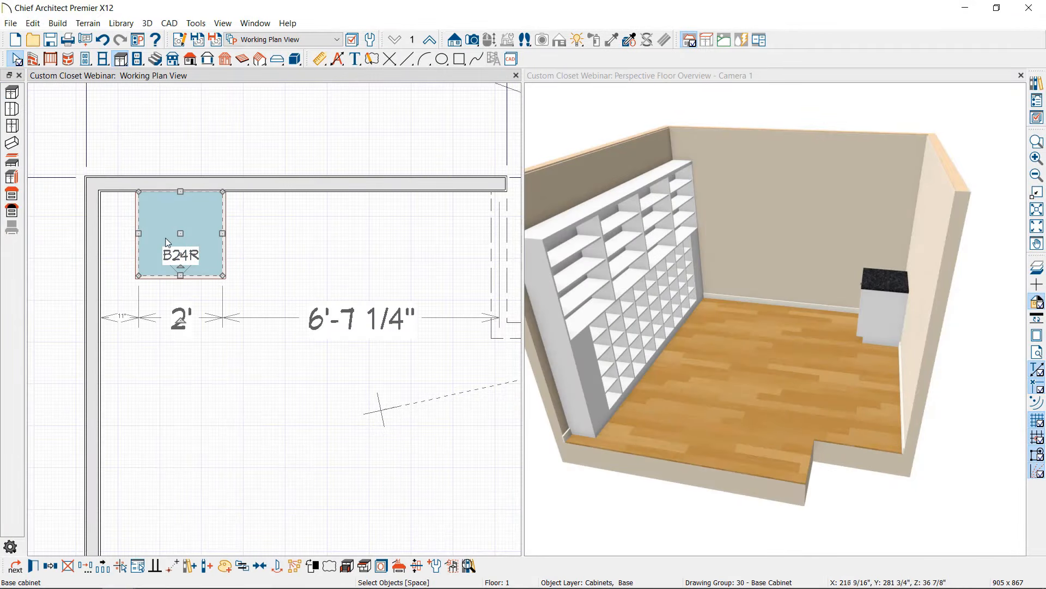
{"action": "double_click", "coordinate": [195, 245]}
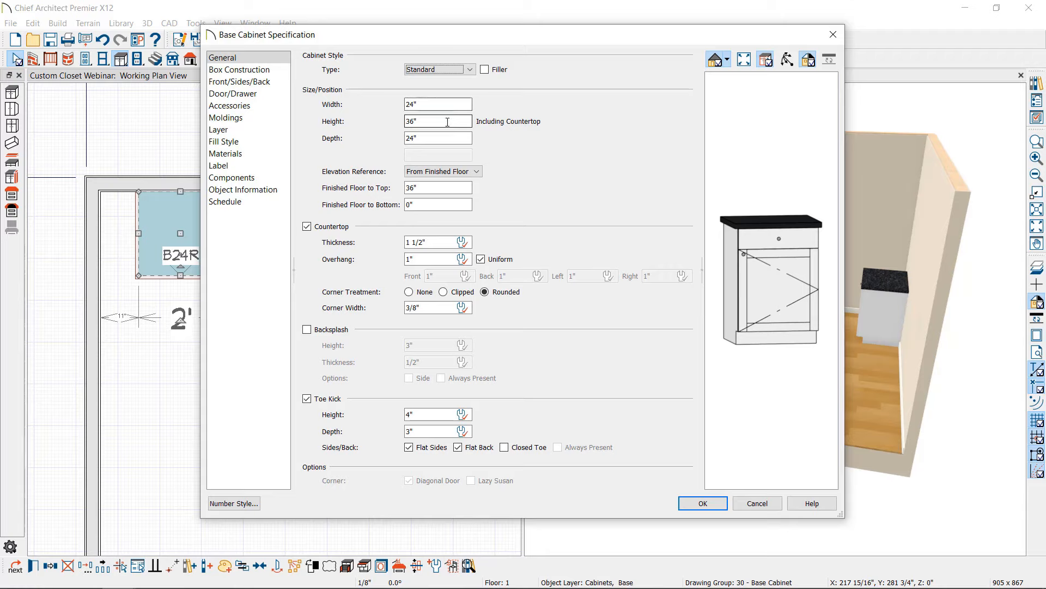
{"action": "key", "text": "Tab"}
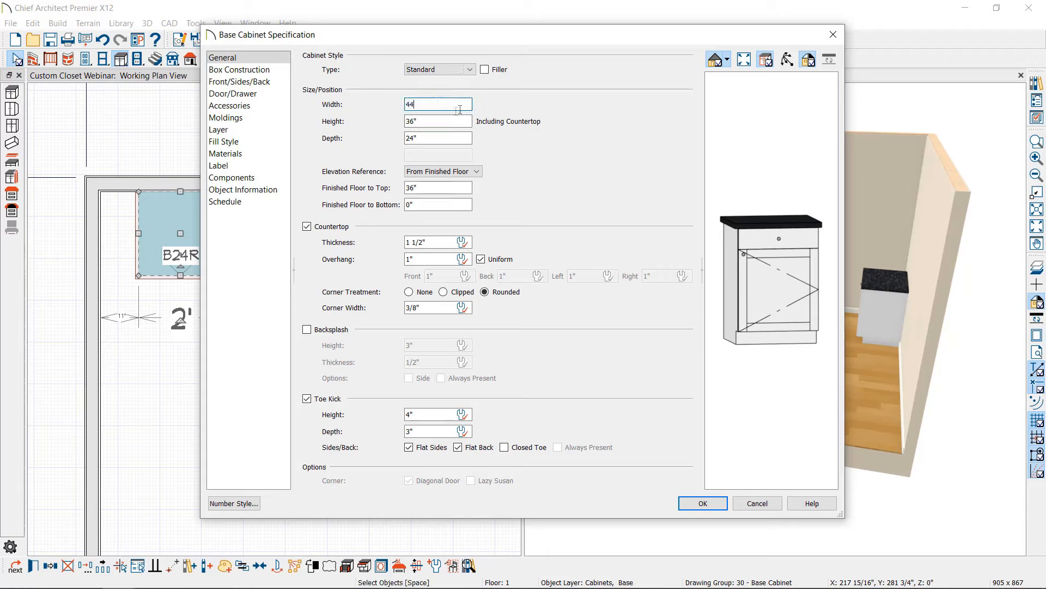
{"action": "type", "text": "44"}
{"action": "key", "text": "Tab"}
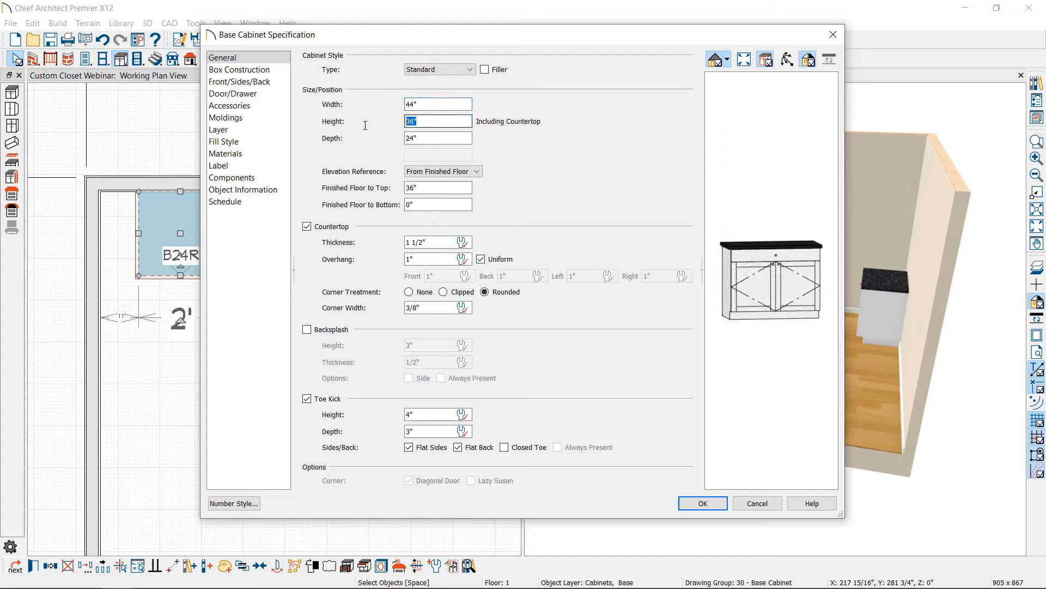
{"action": "type", "text": "51"}
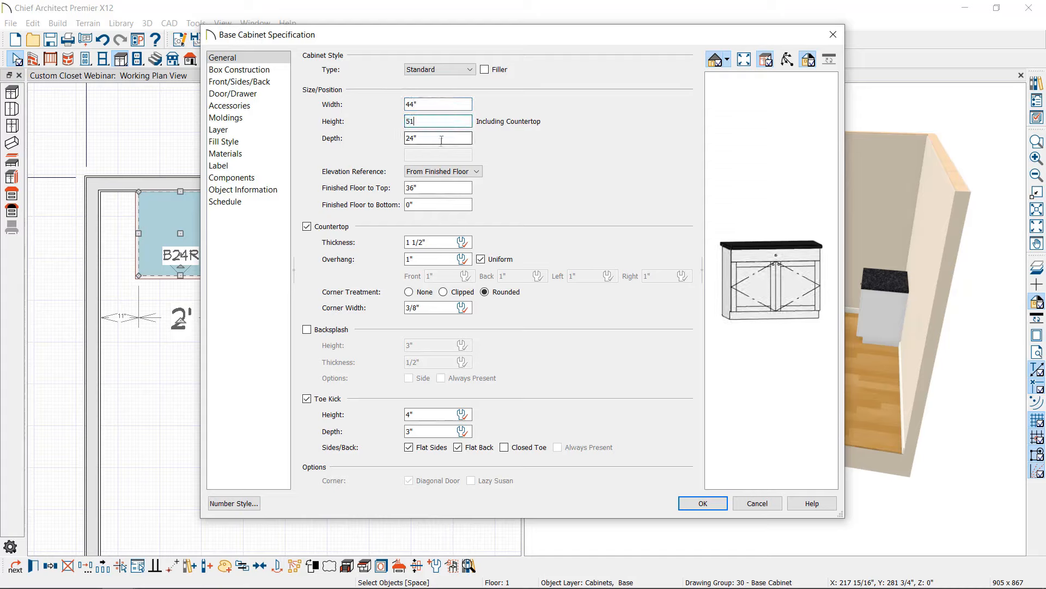
{"action": "key", "text": "Tab"}
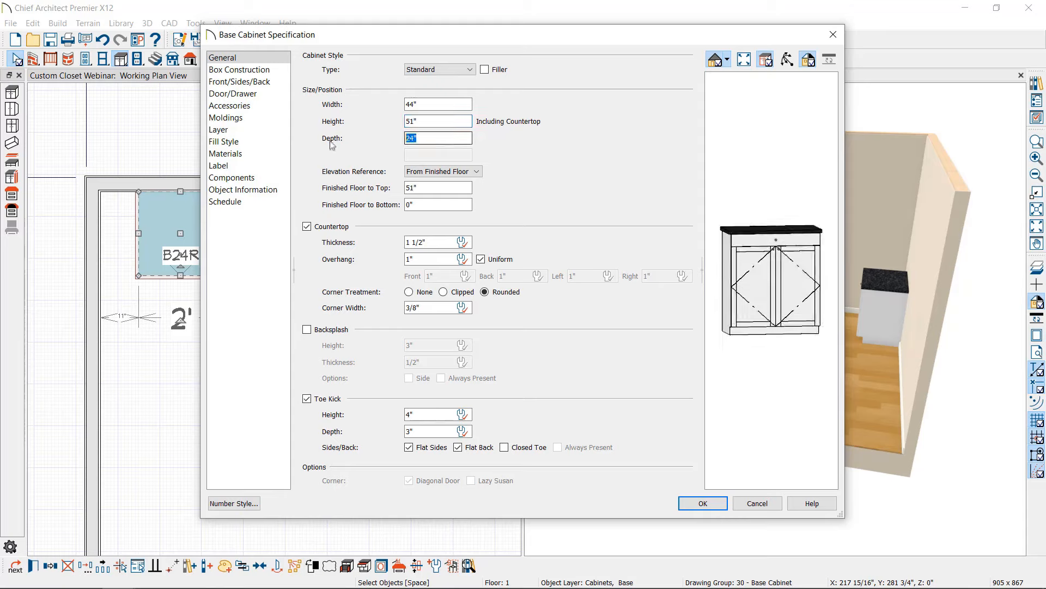
{"action": "key", "text": "Tab"}
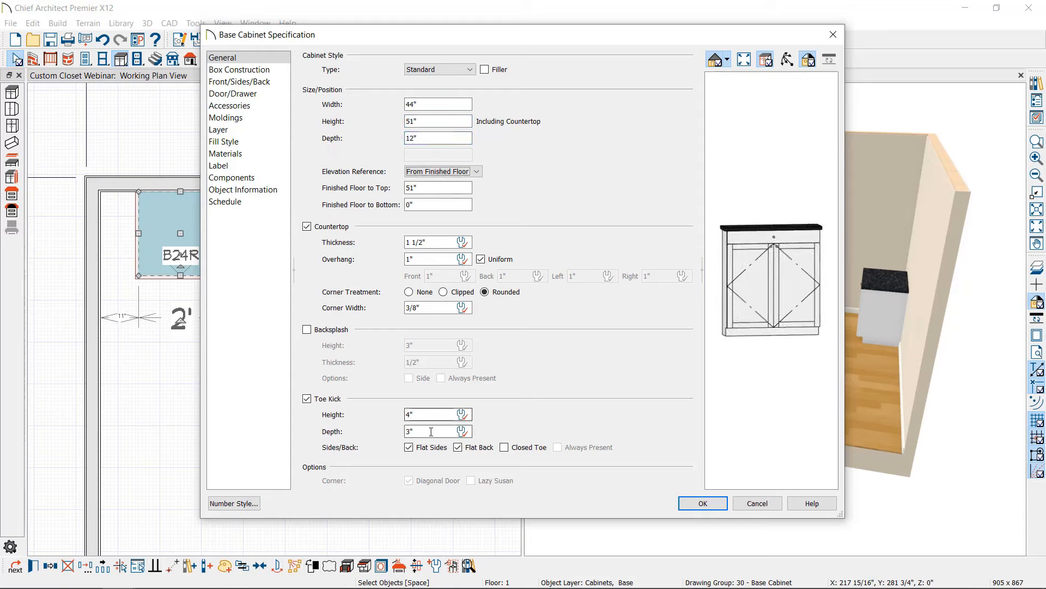
Set the base cabinet's toe kick depth to 0".
{"action": "left_click_drag", "start_coordinate": [430, 431], "coordinate": [321, 431]}
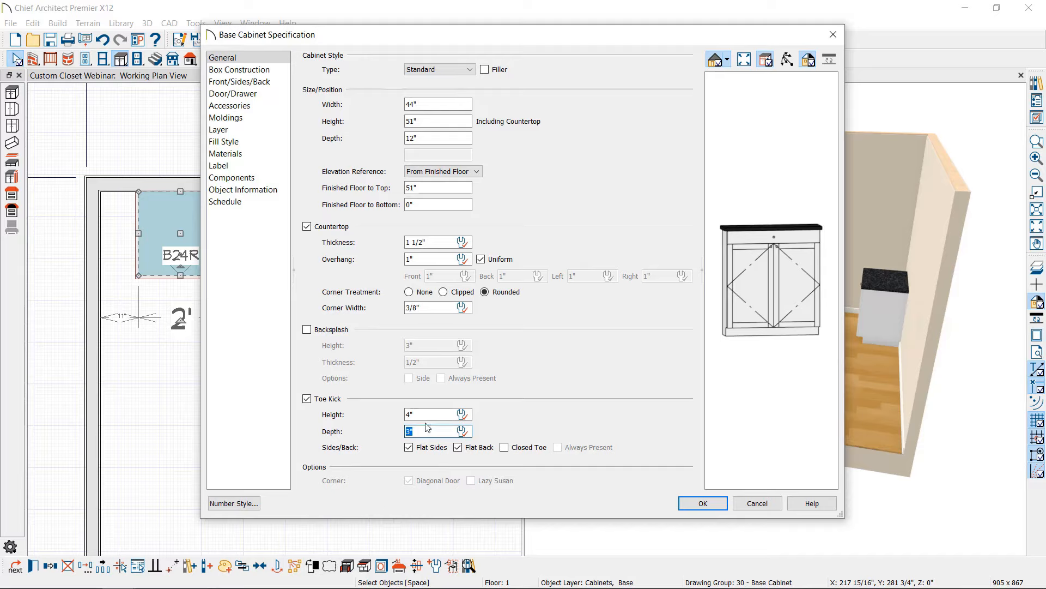
{"action": "type", "text": "0"}
{"action": "key", "text": "shift+Tab"}
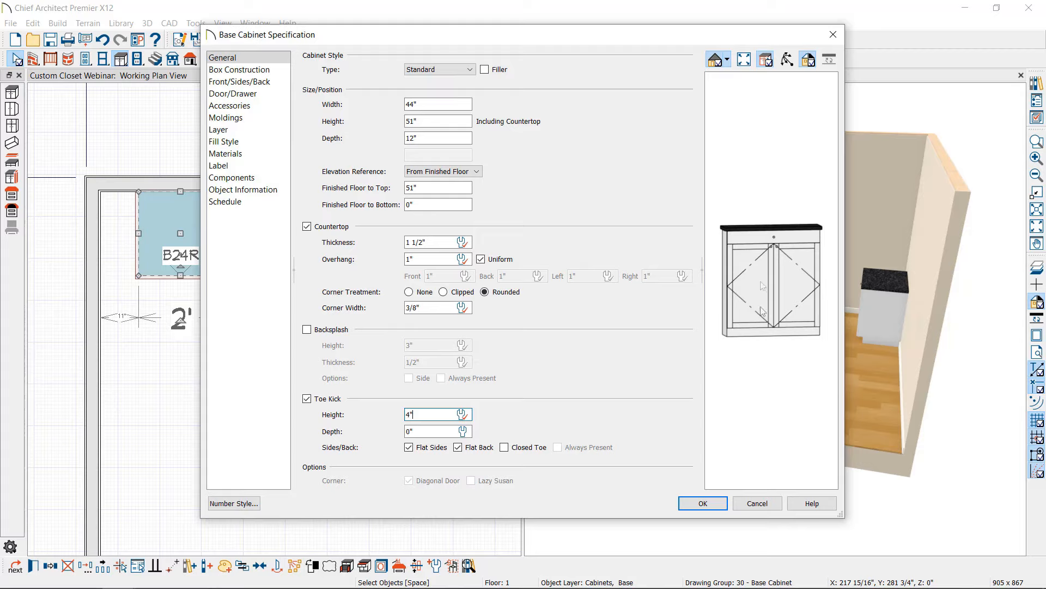
Change the cabinet's box construction to Framed with a Traditional Overlay for doors and drawers.
{"action": "left_click", "coordinate": [255, 70]}
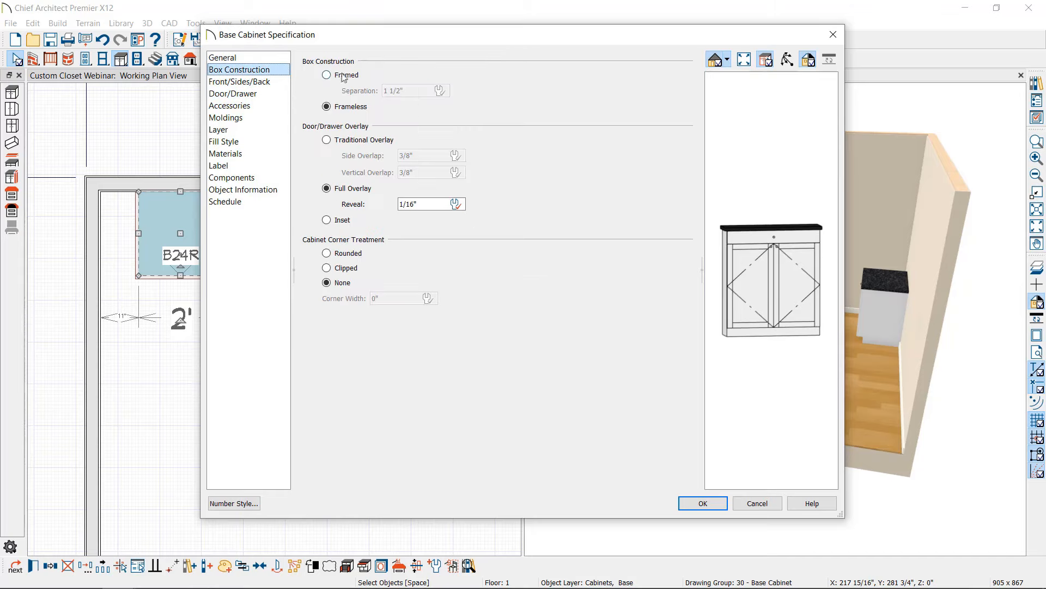
{"action": "left_click", "coordinate": [343, 75]}
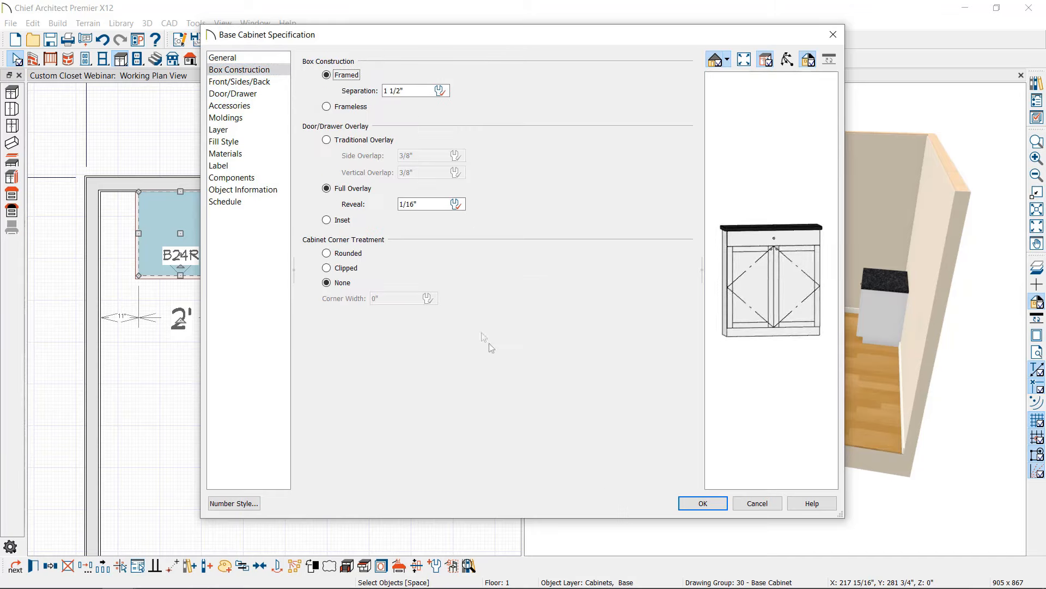
{"action": "left_click", "coordinate": [342, 141]}
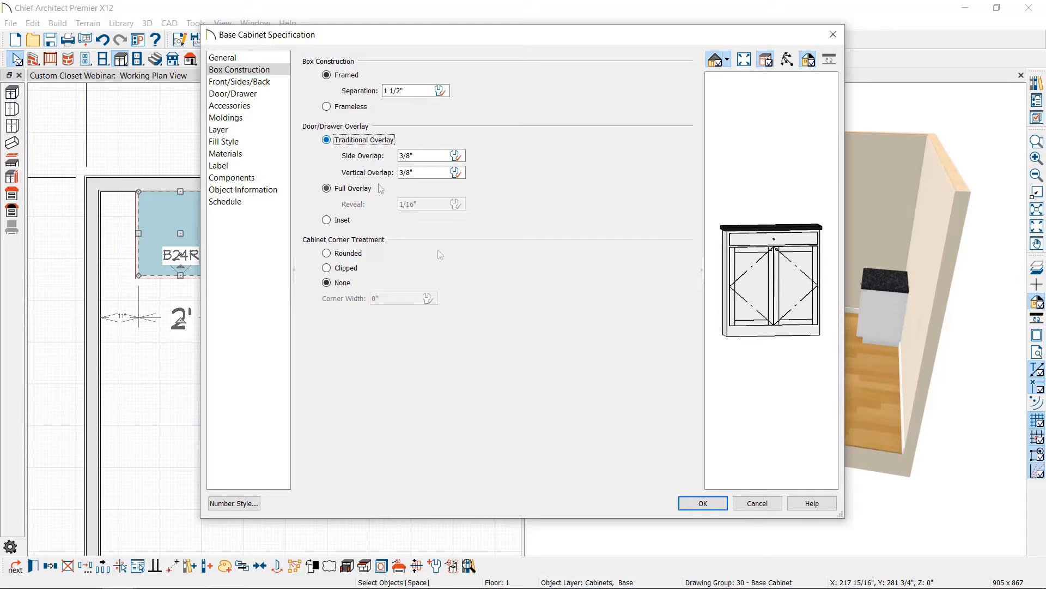
Assign the Profiled Recessed drawer front from the core catalog's Drawer Fronts as the cabinet's drawer style.
{"action": "left_click", "coordinate": [227, 95]}
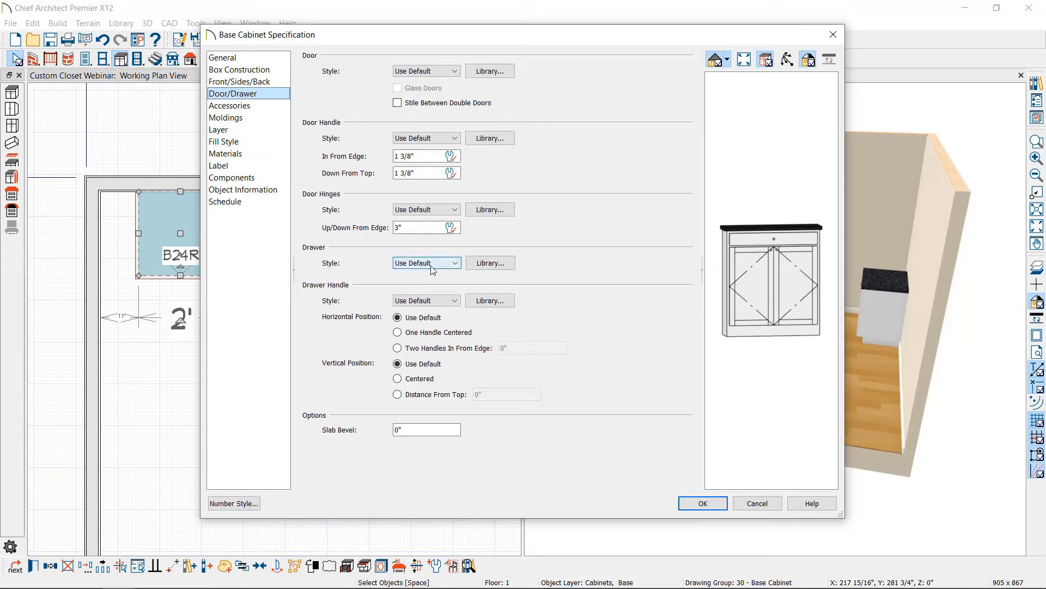
{"action": "left_click", "coordinate": [491, 263]}
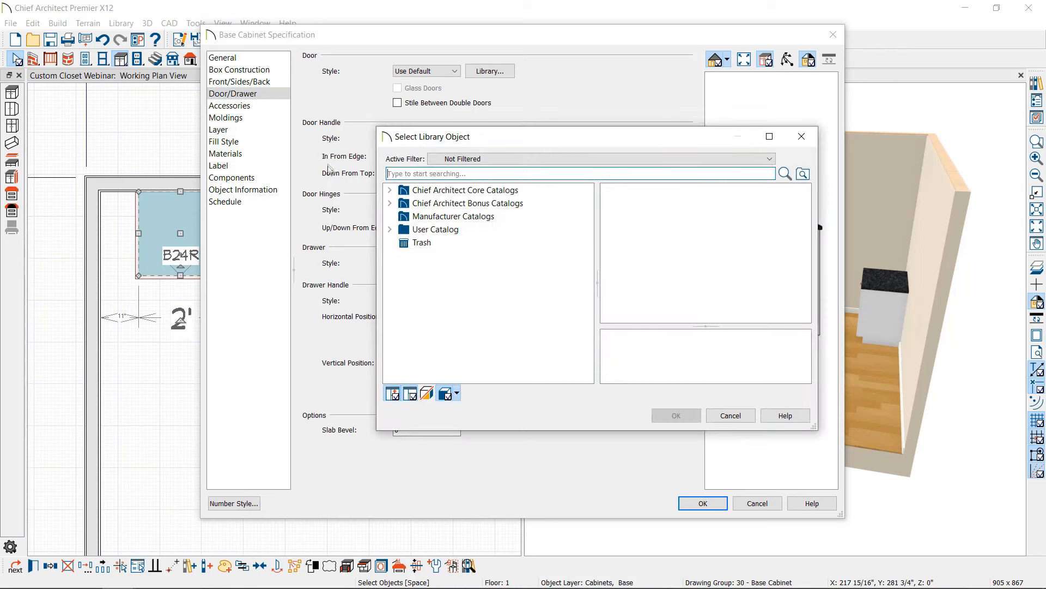
{"action": "left_click", "coordinate": [389, 190]}
{"action": "left_click", "coordinate": [403, 203]}
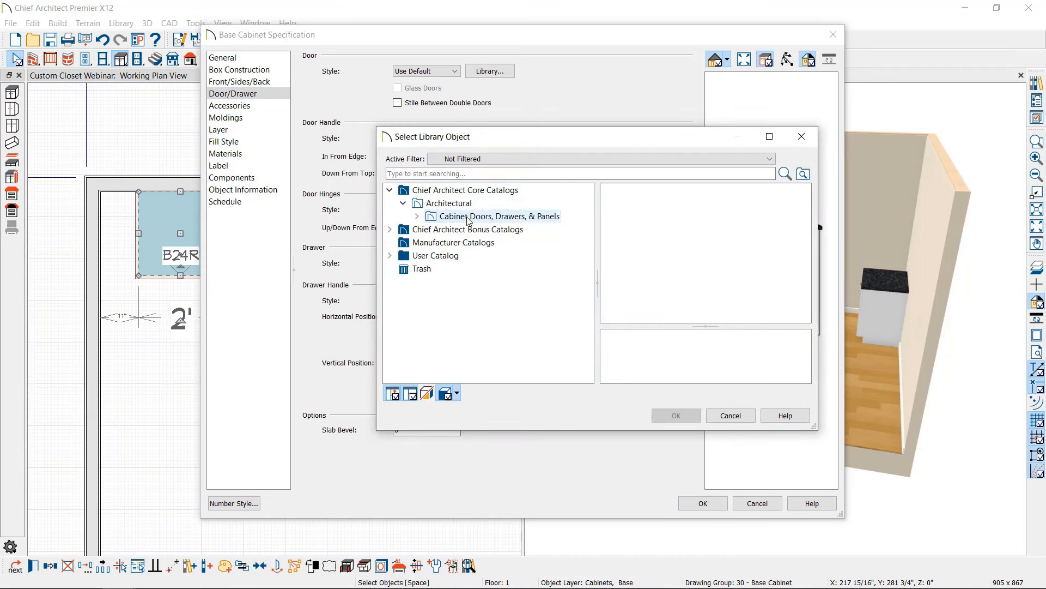
{"action": "left_click", "coordinate": [468, 217]}
{"action": "double_click", "coordinate": [708, 256]}
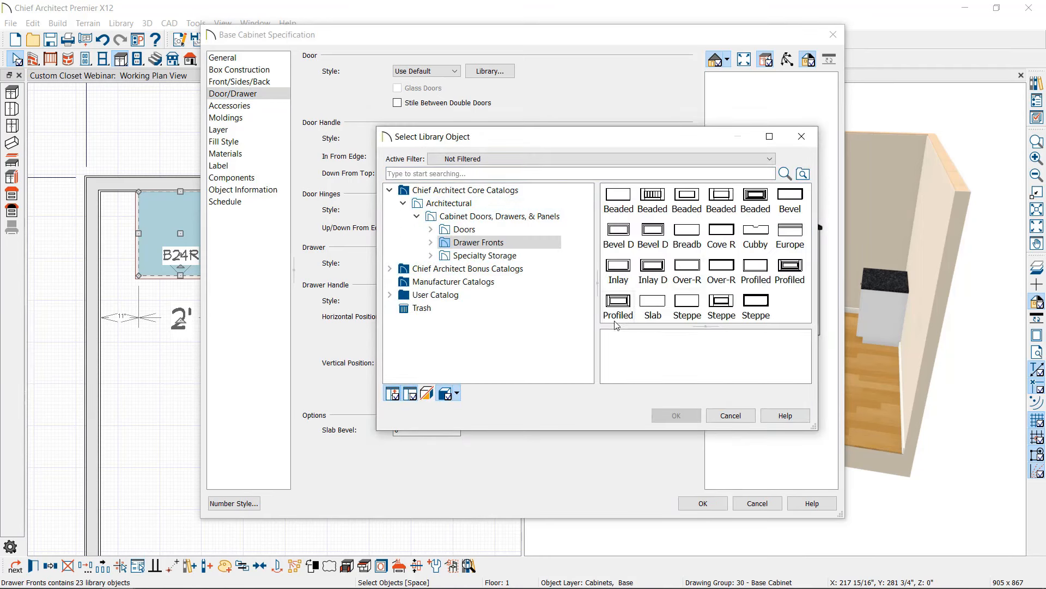
{"action": "left_click", "coordinate": [620, 307]}
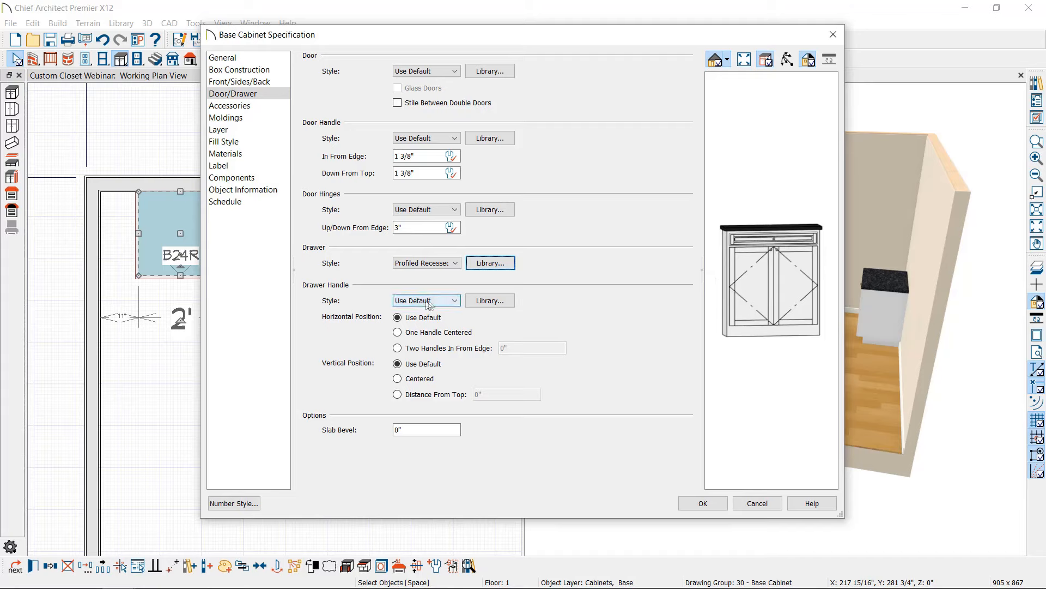
Assign the BP02 Bail Pull from the library's Bail & Ring Pulls as the cabinet's drawer handle.
{"action": "left_click", "coordinate": [489, 301]}
{"action": "left_click", "coordinate": [390, 190]}
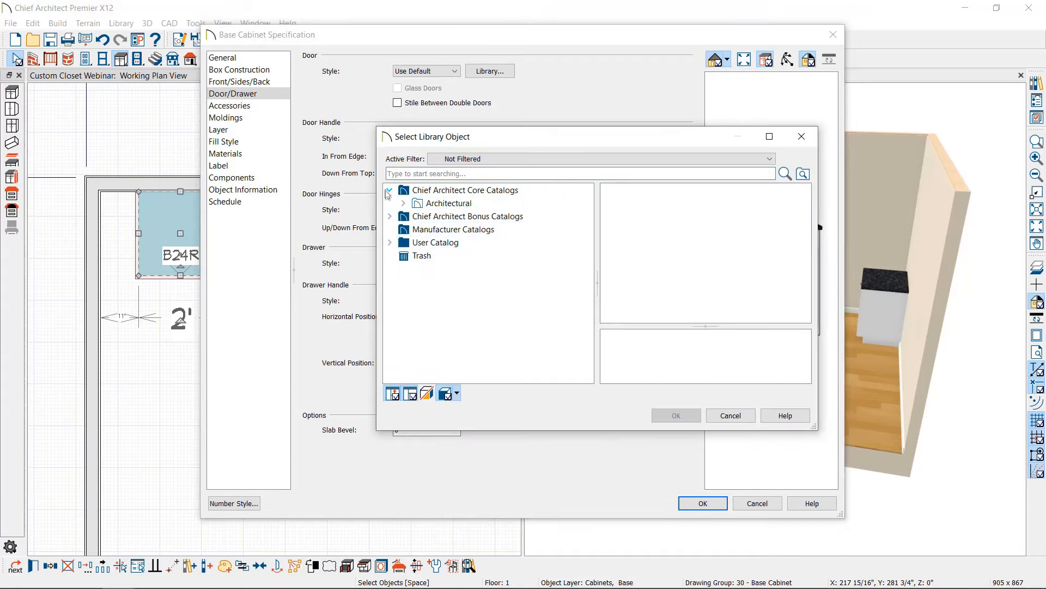
{"action": "left_click", "coordinate": [403, 203]}
{"action": "left_click", "coordinate": [417, 216]}
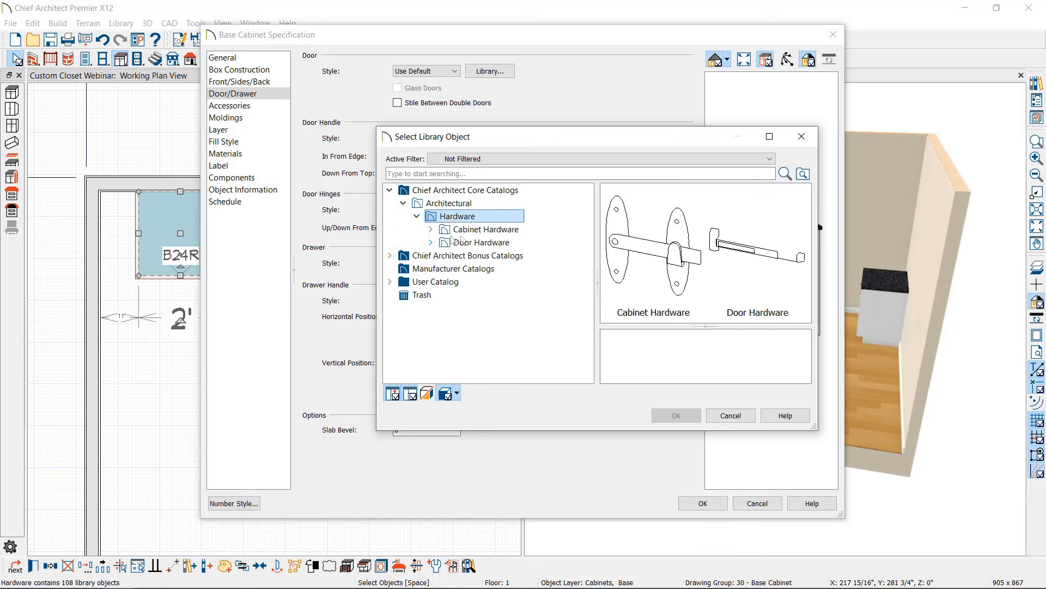
{"action": "left_click", "coordinate": [482, 229]}
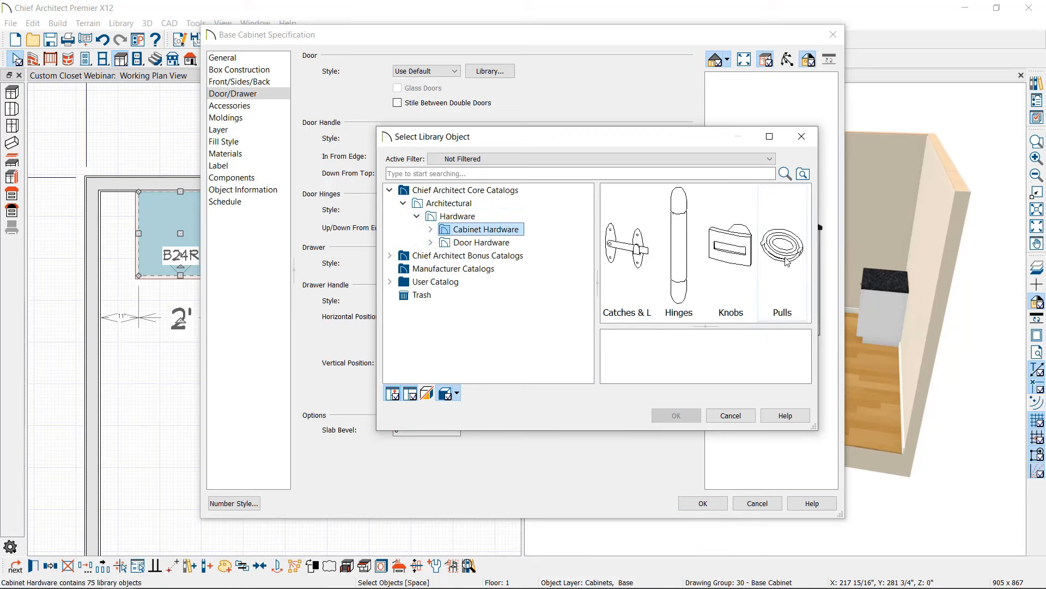
{"action": "double_click", "coordinate": [787, 262]}
{"action": "double_click", "coordinate": [624, 223]}
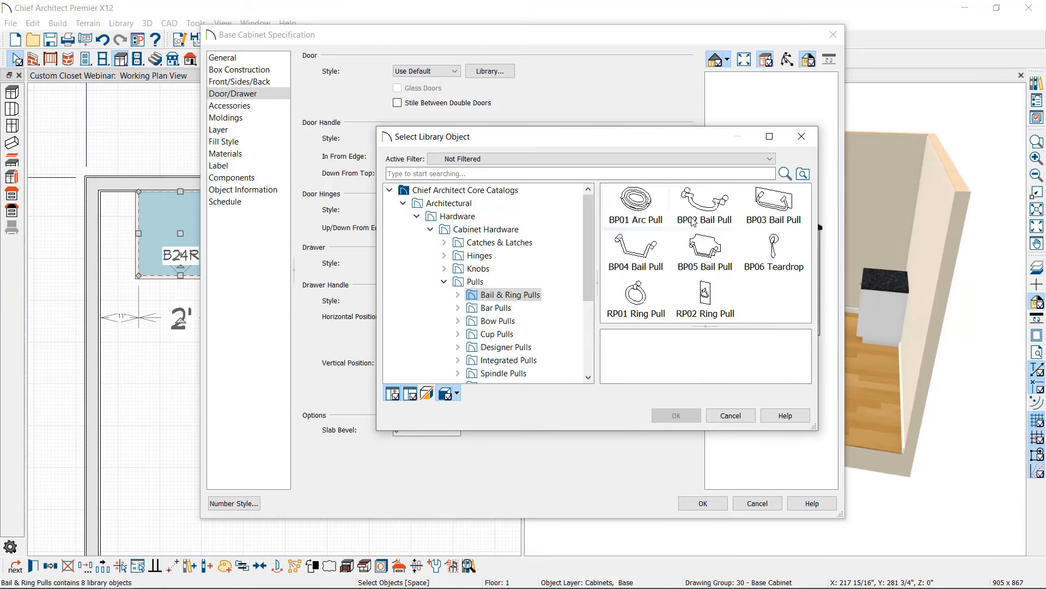
{"action": "double_click", "coordinate": [729, 212]}
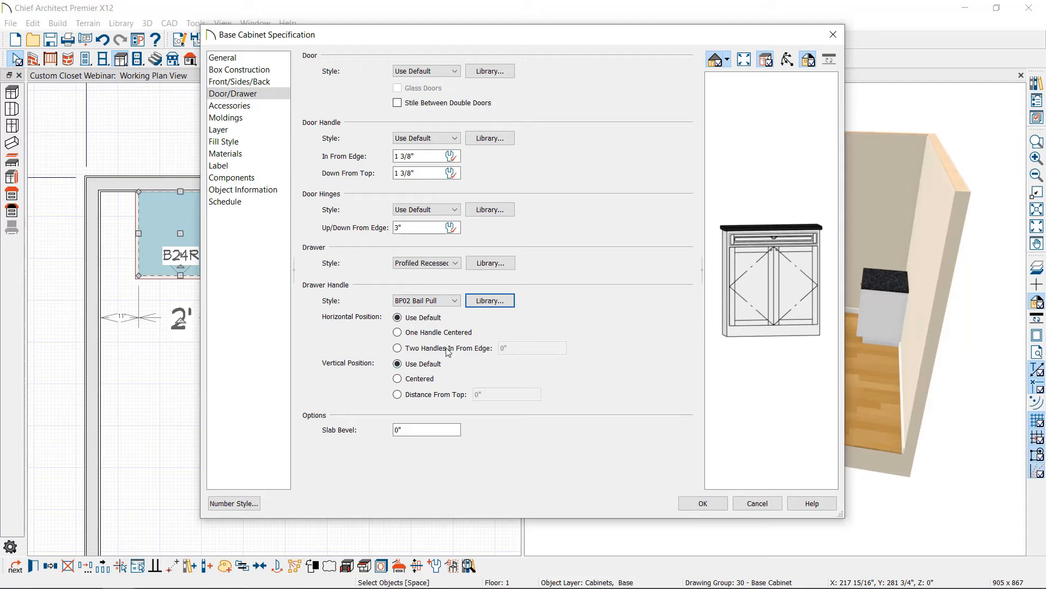
Position the drawer handles vertically by distance from top, set to 3 1/2".
{"action": "left_click", "coordinate": [410, 396]}
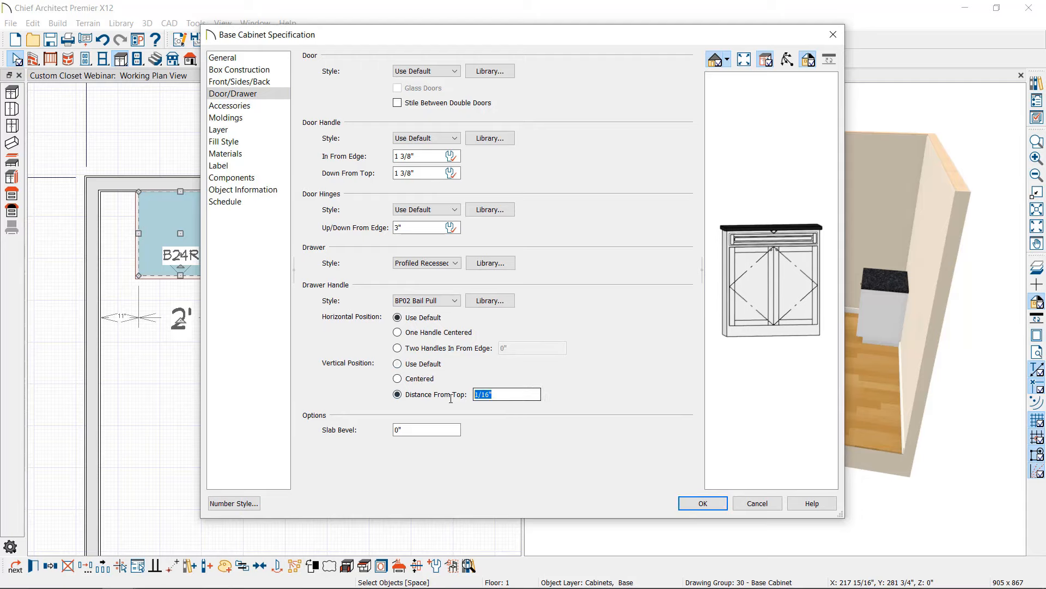
{"action": "type", "text": "3"}
{"action": "key", "text": "Tab"}
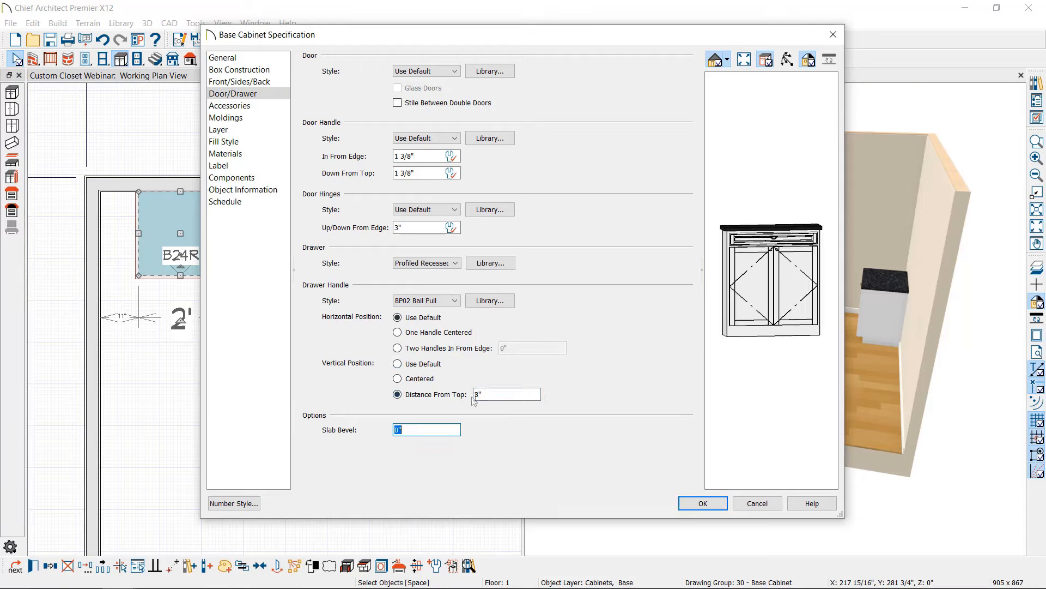
{"action": "key", "text": "shift+Tab"}
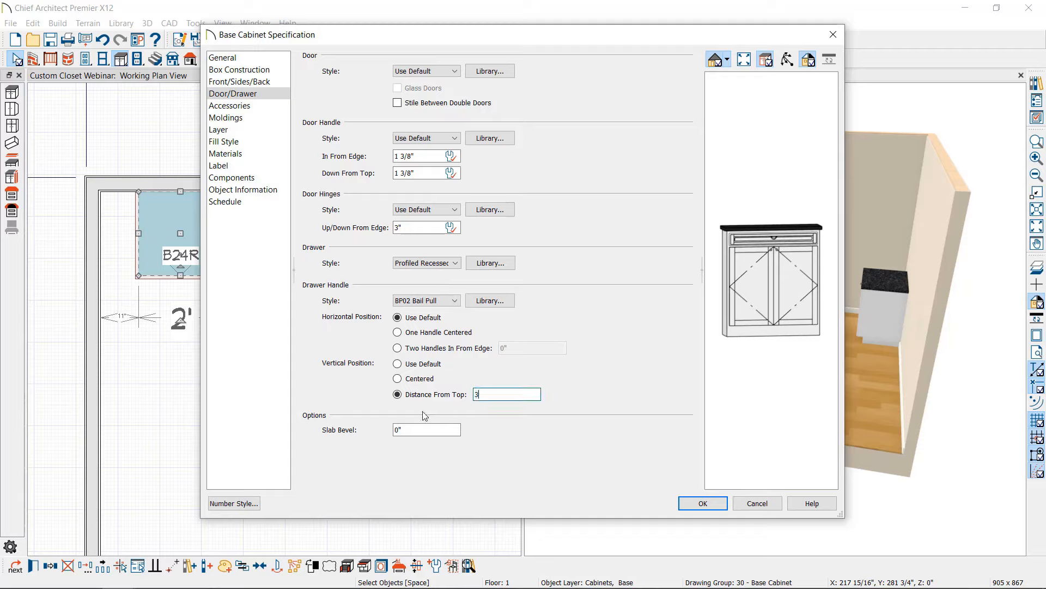
{"action": "key", "text": "Tab"}
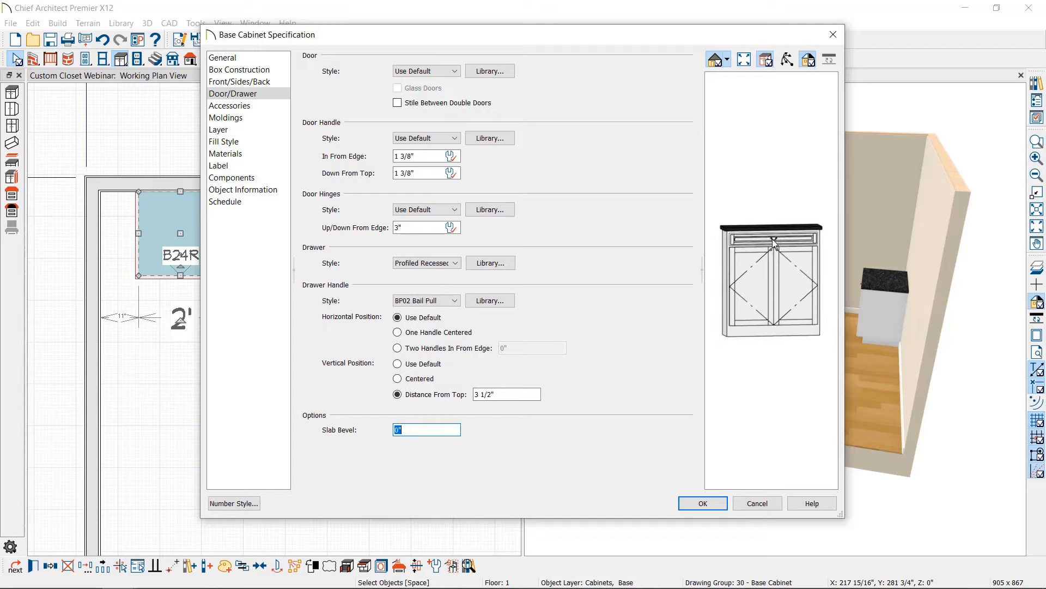
Set the item height of the top drawer on the cabinet front to 6".
{"action": "left_click", "coordinate": [235, 85]}
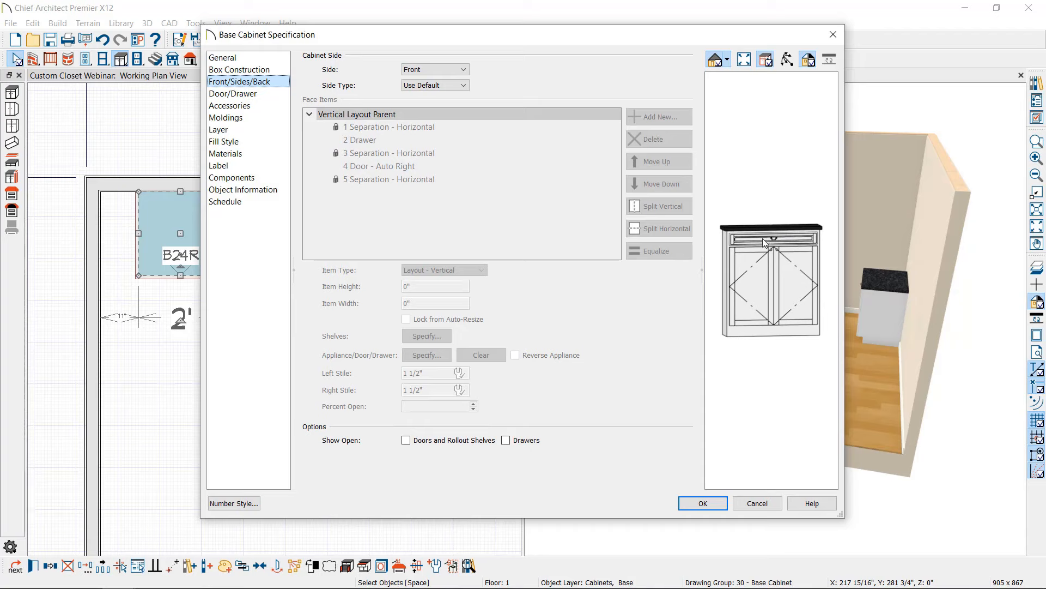
{"action": "left_click", "coordinate": [751, 246]}
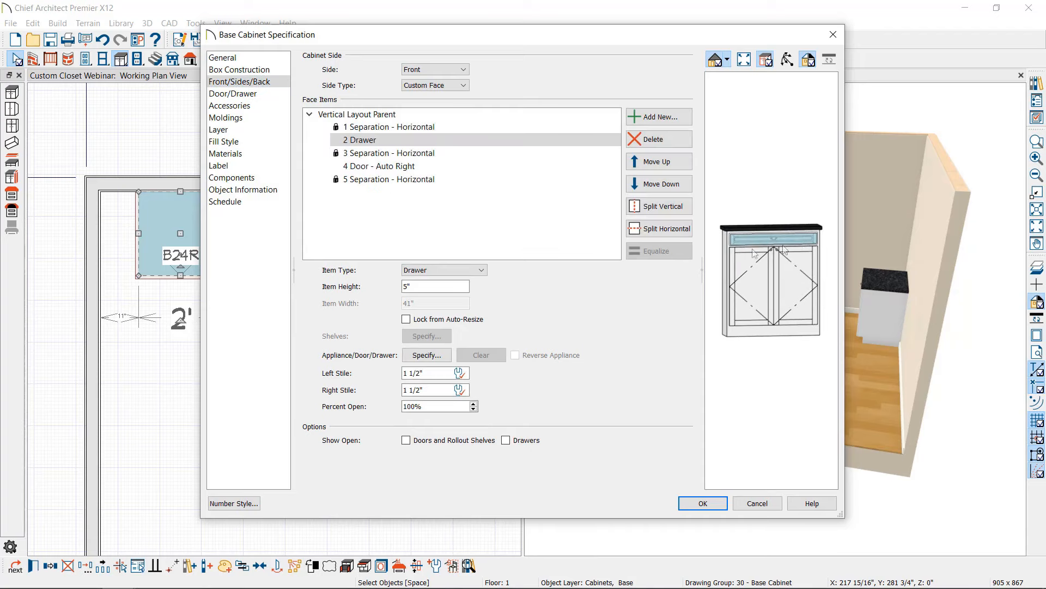
{"action": "double_click", "coordinate": [438, 288]}
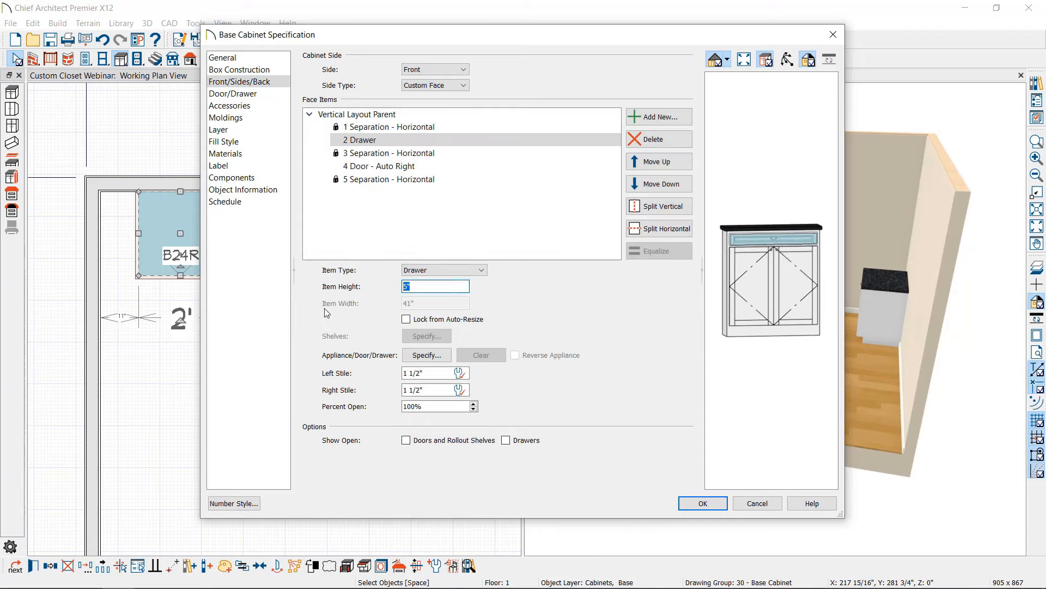
{"action": "type", "text": "6"}
{"action": "key", "text": "Tab"}
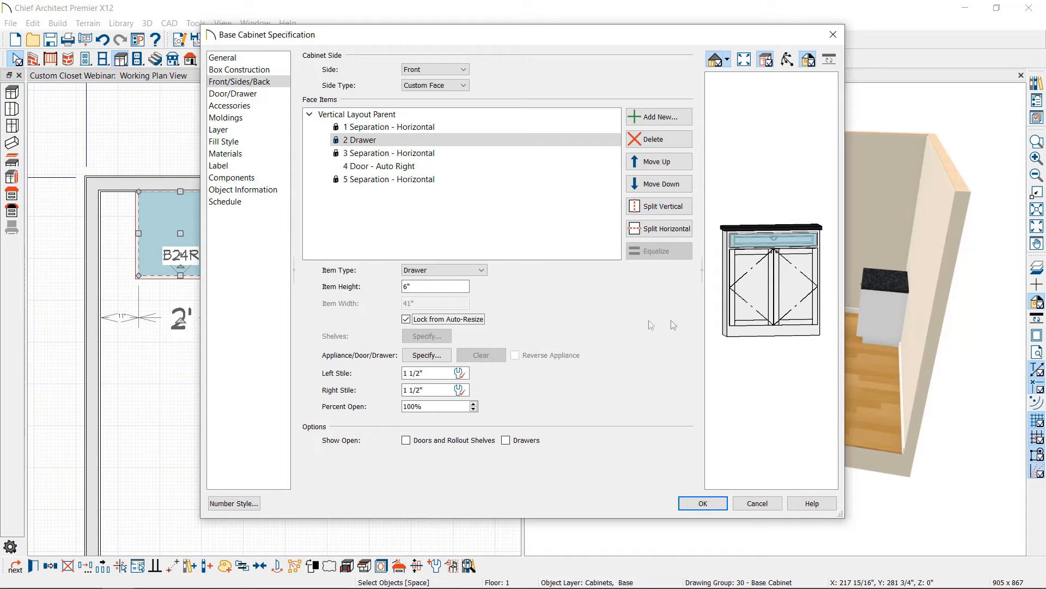
Change the door item below the top drawer to Drawer - Double.
{"action": "left_click", "coordinate": [793, 281]}
{"action": "left_click", "coordinate": [469, 270]}
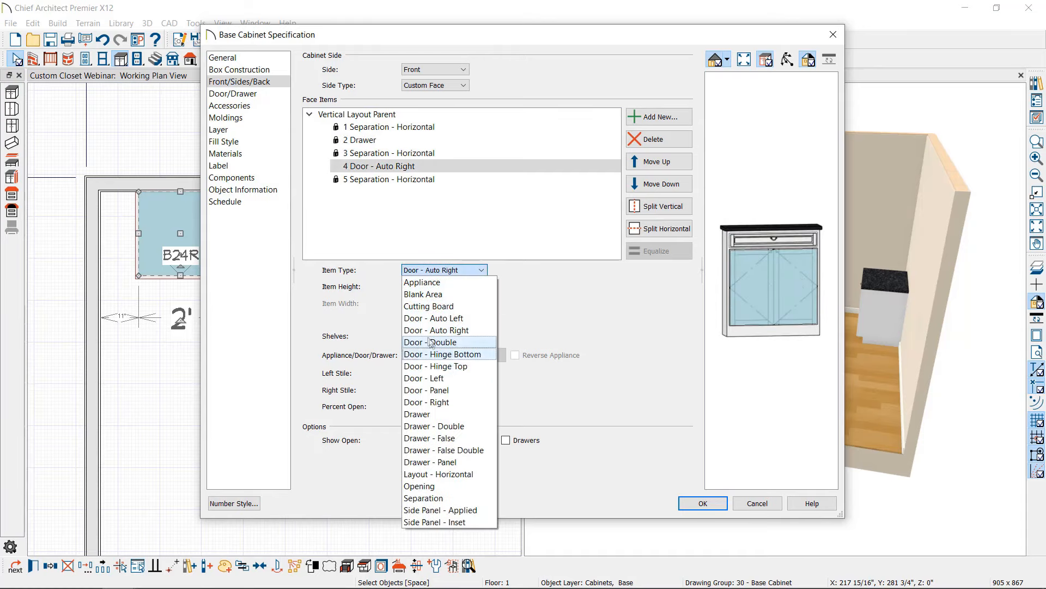
{"action": "left_click", "coordinate": [444, 426]}
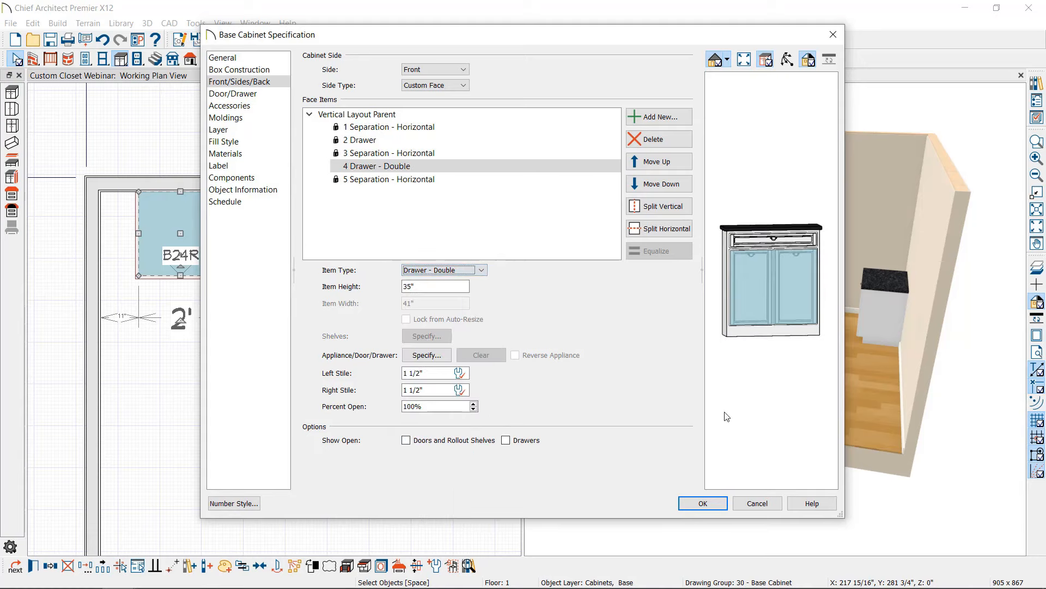
Change the item below the top drawer to Drawer and split it horizontally into four stacked drawers.
{"action": "left_click", "coordinate": [474, 273]}
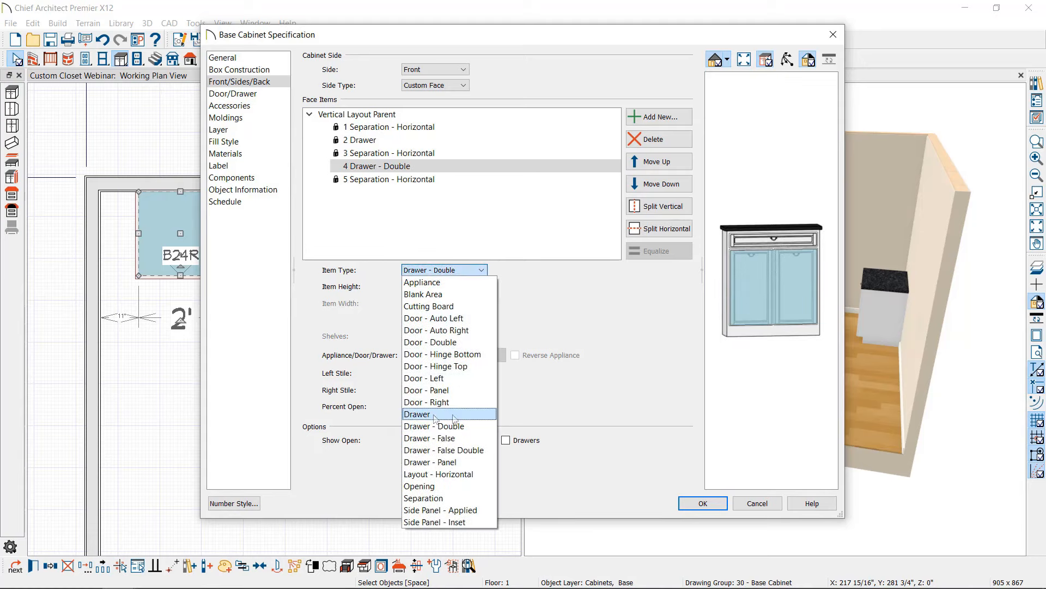
{"action": "left_click", "coordinate": [444, 414]}
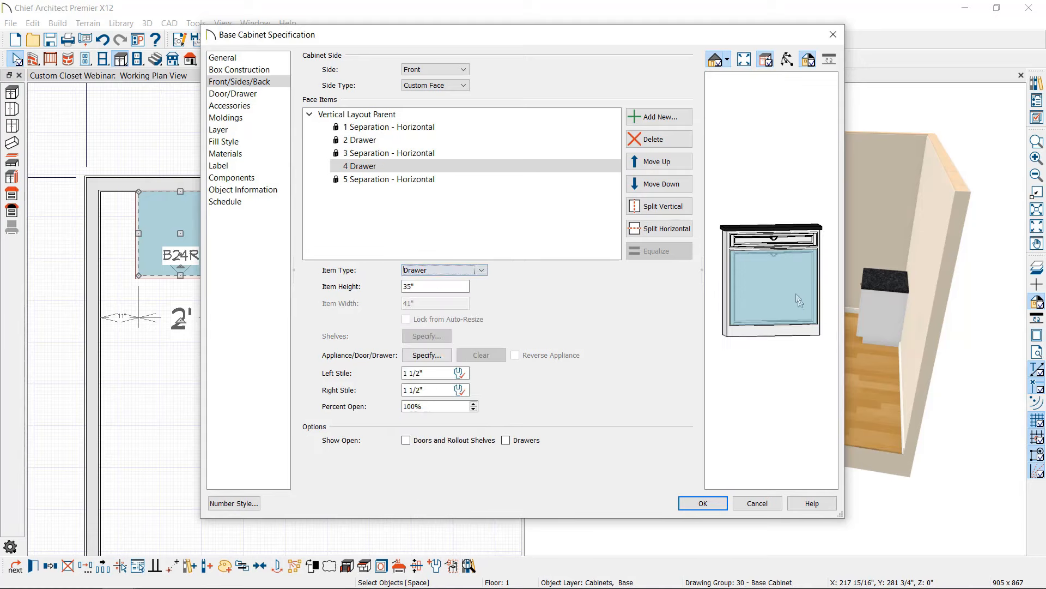
{"action": "left_click", "coordinate": [665, 234]}
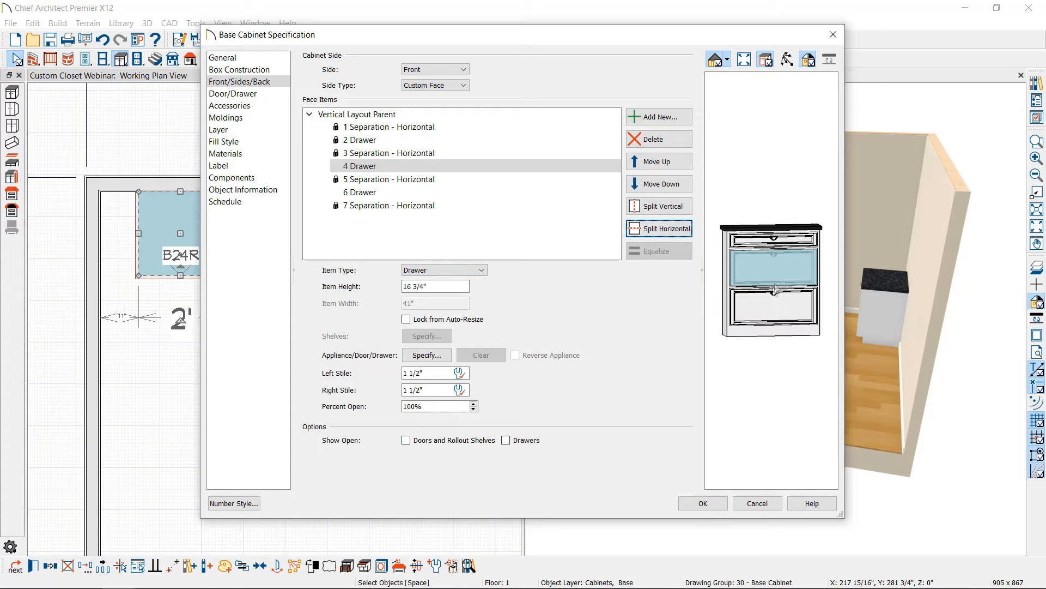
{"action": "left_click", "coordinate": [662, 233]}
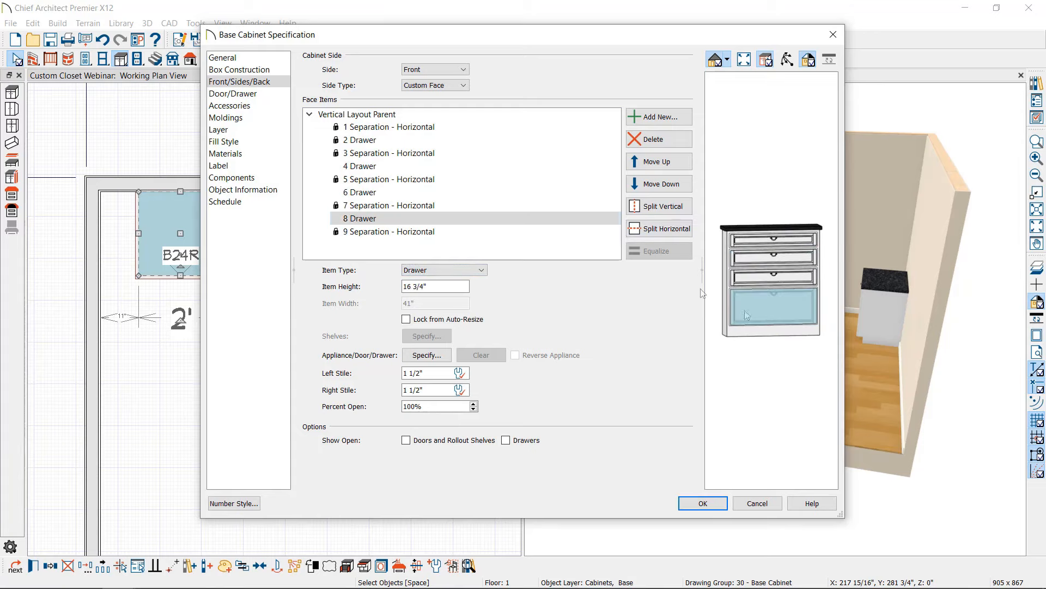
{"action": "left_click", "coordinate": [678, 235]}
Split each of the four lower drawers vertically into a side-by-side pair.
{"action": "left_click", "coordinate": [758, 259]}
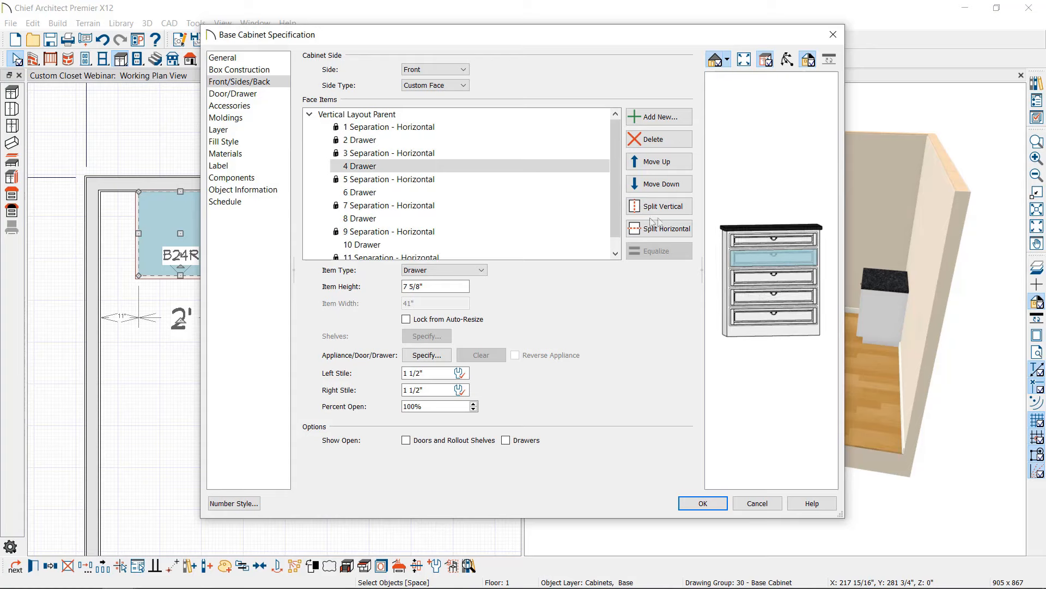
{"action": "left_click", "coordinate": [662, 206]}
{"action": "left_click", "coordinate": [733, 276]}
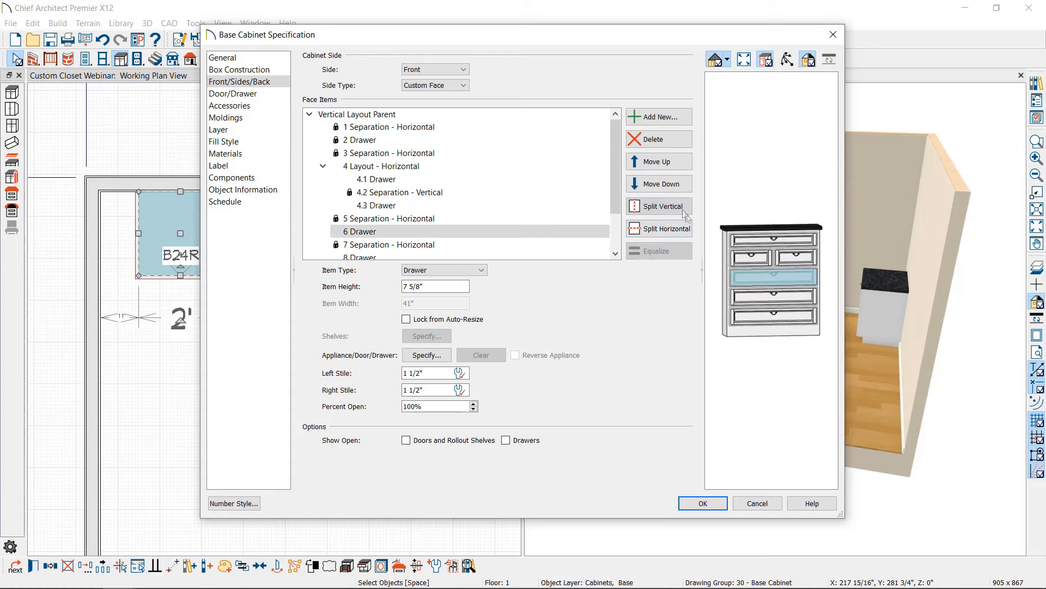
{"action": "left_click", "coordinate": [662, 206]}
{"action": "left_click", "coordinate": [662, 206]}
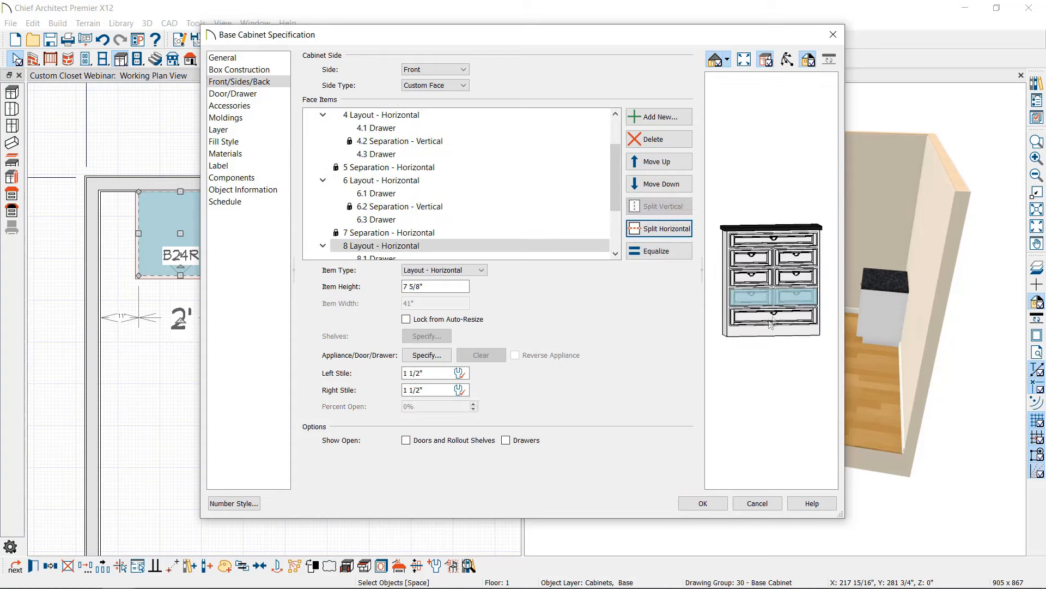
{"action": "left_click", "coordinate": [671, 228]}
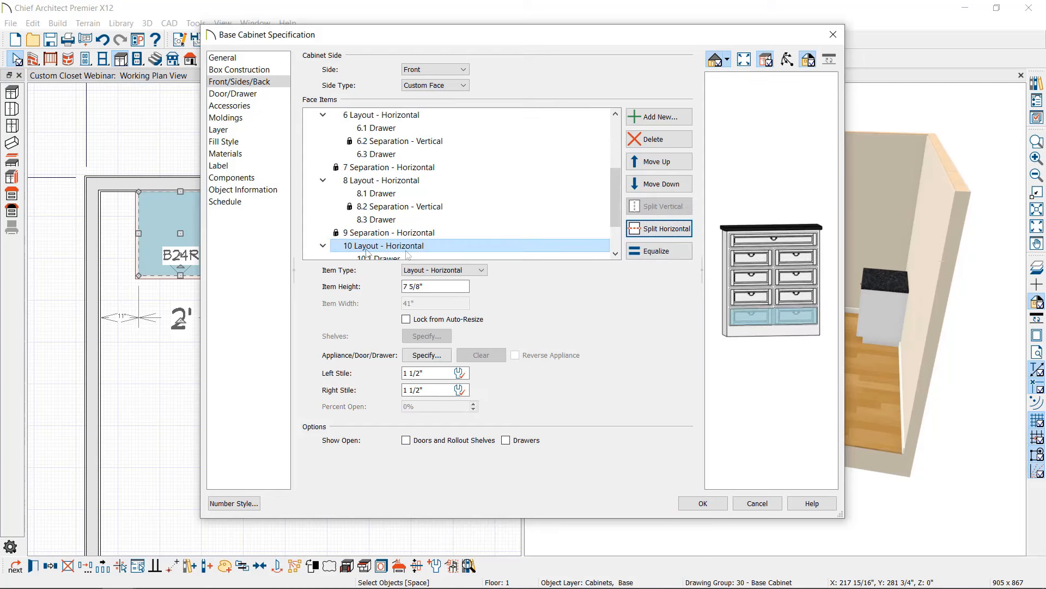
Set the drawer handles' vertical distance from top to 4" and apply the base cabinet specification.
{"action": "left_click", "coordinate": [259, 106]}
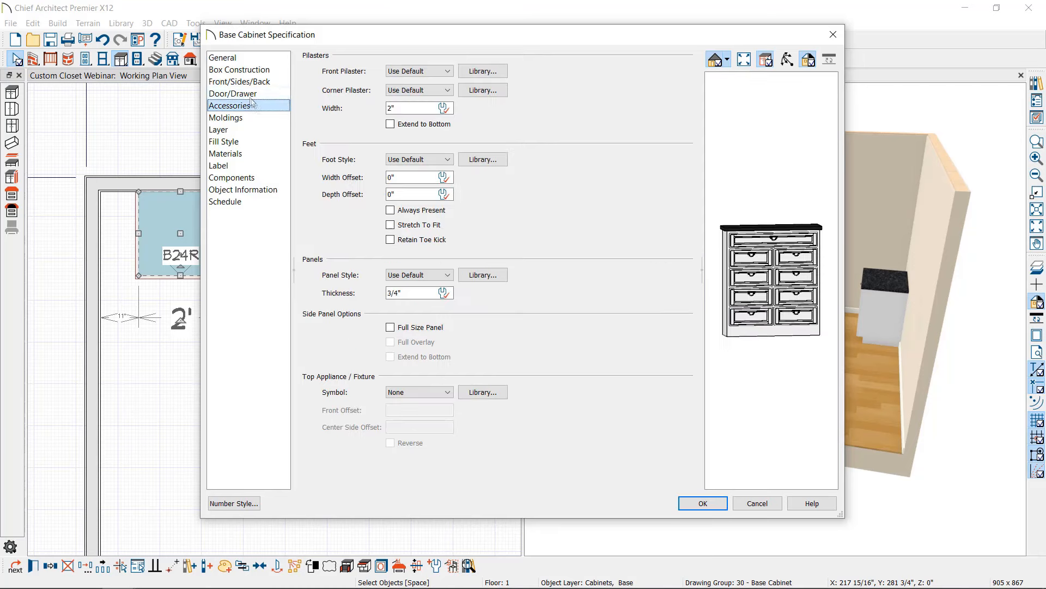
{"action": "left_click", "coordinate": [248, 95]}
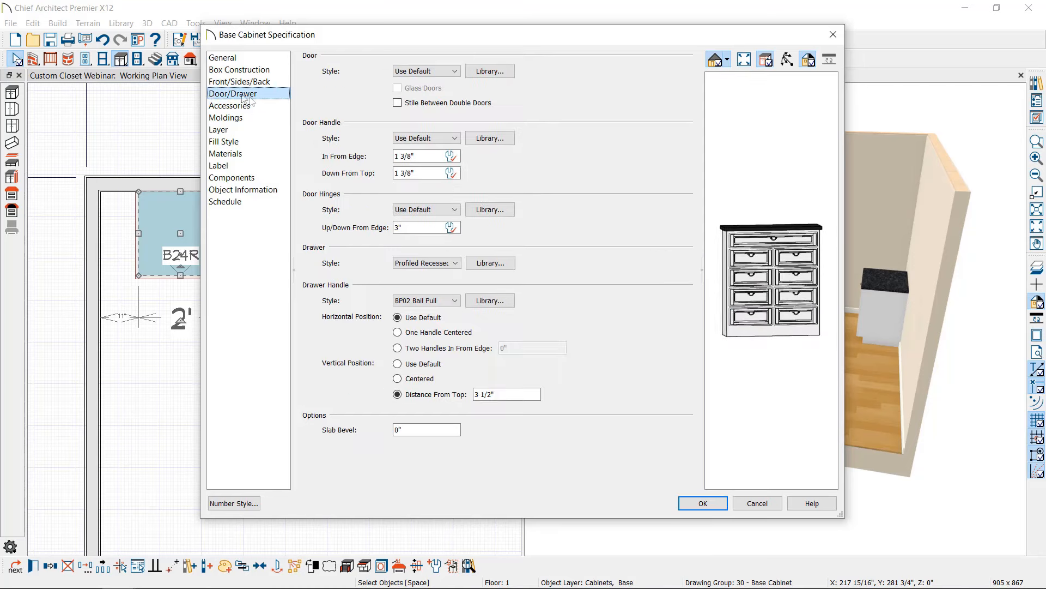
{"action": "double_click", "coordinate": [506, 395]}
{"action": "type", "text": "5"}
{"action": "key", "text": "Tab"}
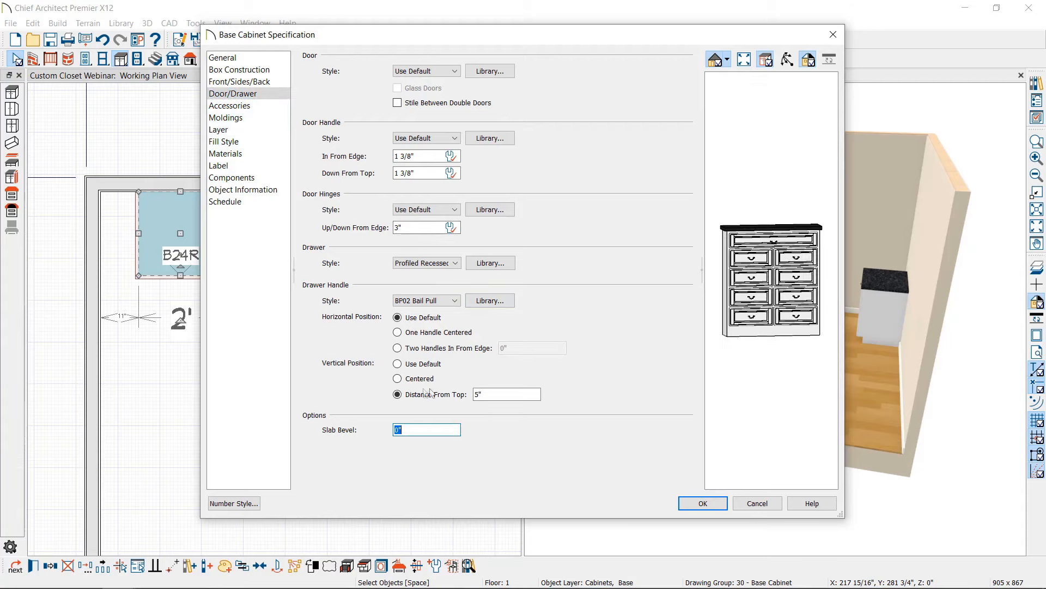
{"action": "left_click", "coordinate": [398, 395]}
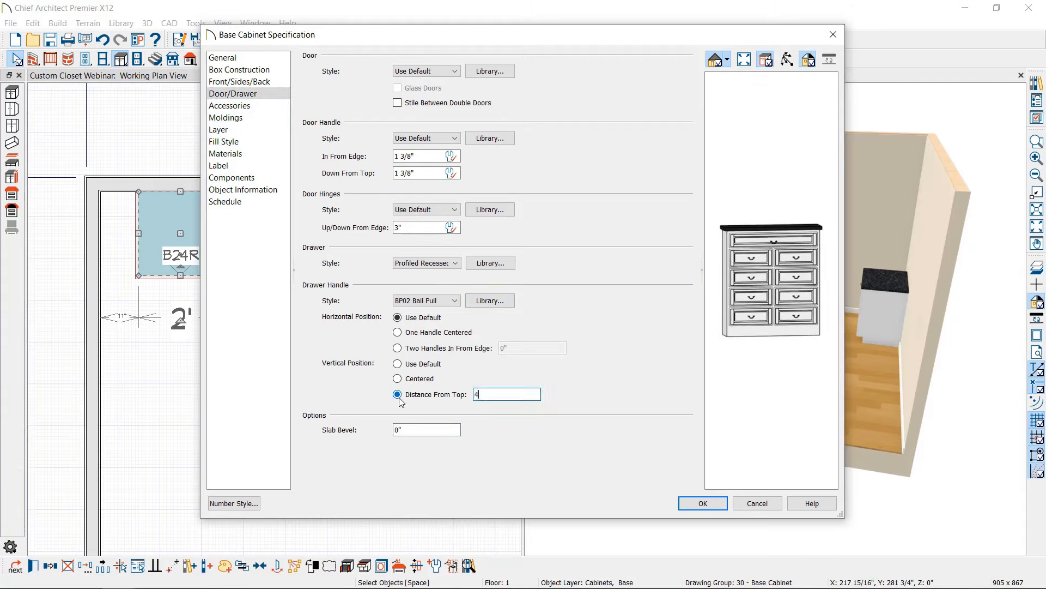
{"action": "key", "text": "Tab"}
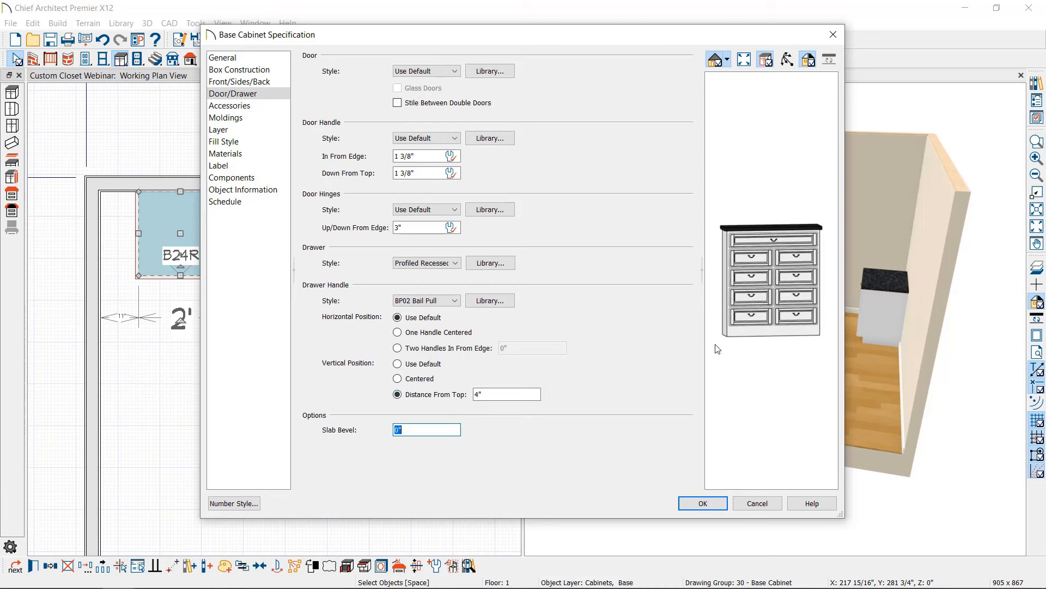
{"action": "left_click", "coordinate": [725, 503]}
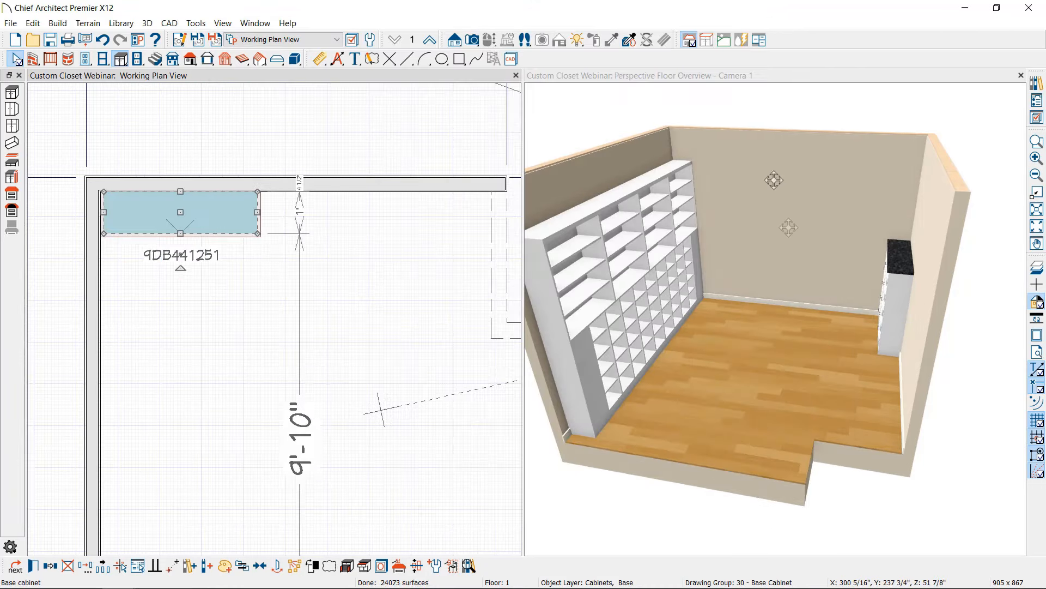
Move the 44" drawer cabinet along the back wall until it is flush with the side wall.
{"action": "left_click_drag", "start_coordinate": [778, 161], "coordinate": [844, 210]}
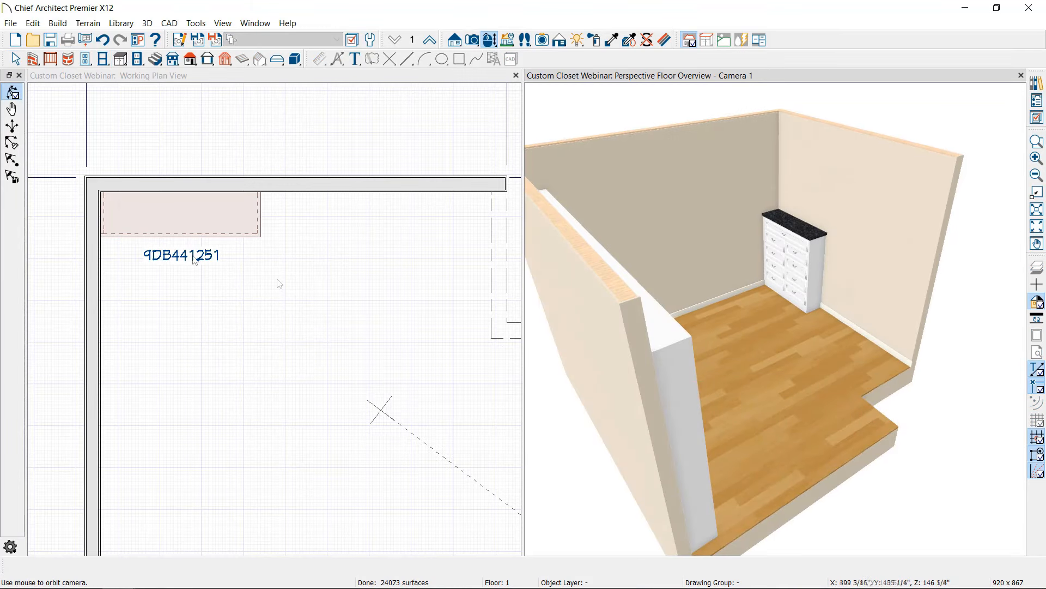
{"action": "left_click", "coordinate": [183, 220]}
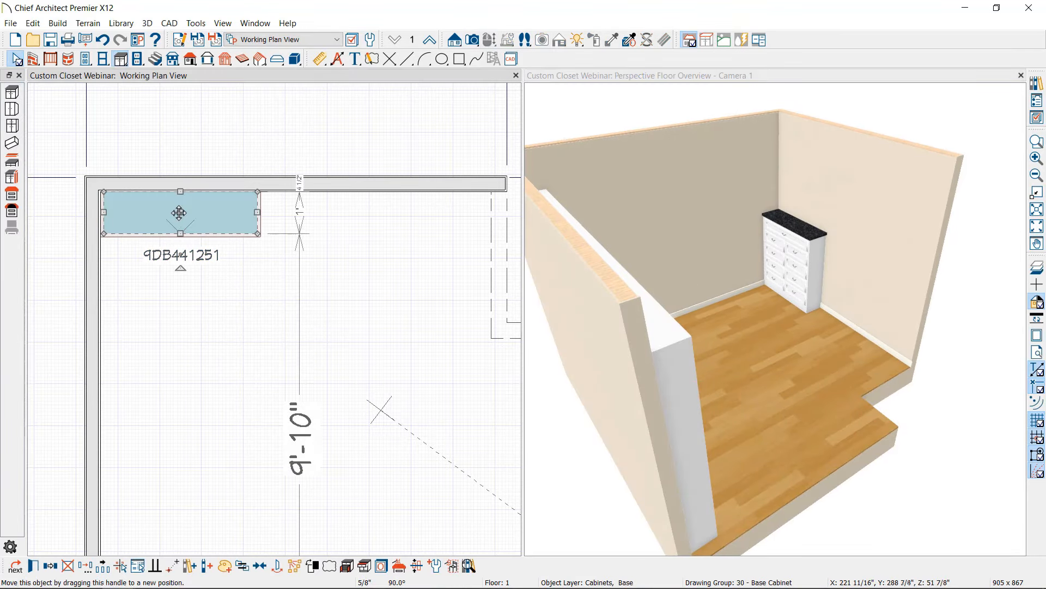
{"action": "left_click_drag", "start_coordinate": [152, 212], "coordinate": [148, 212]}
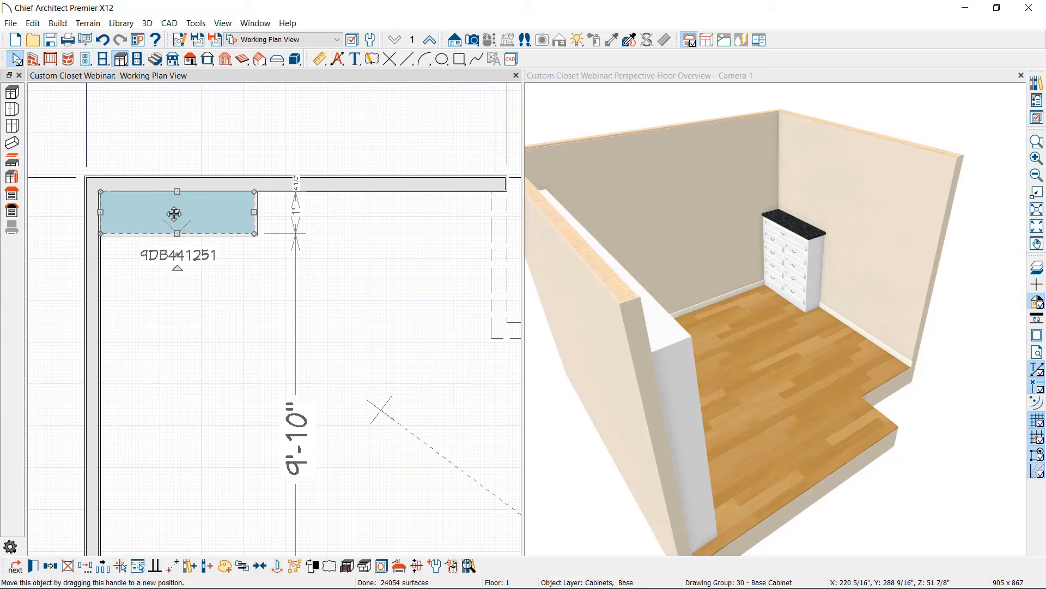
Move the drawer cabinet 12" along the back wall away from the corner, using a relative polar distance at 0°.
{"action": "left_click_drag", "start_coordinate": [174, 214], "coordinate": [187, 212]}
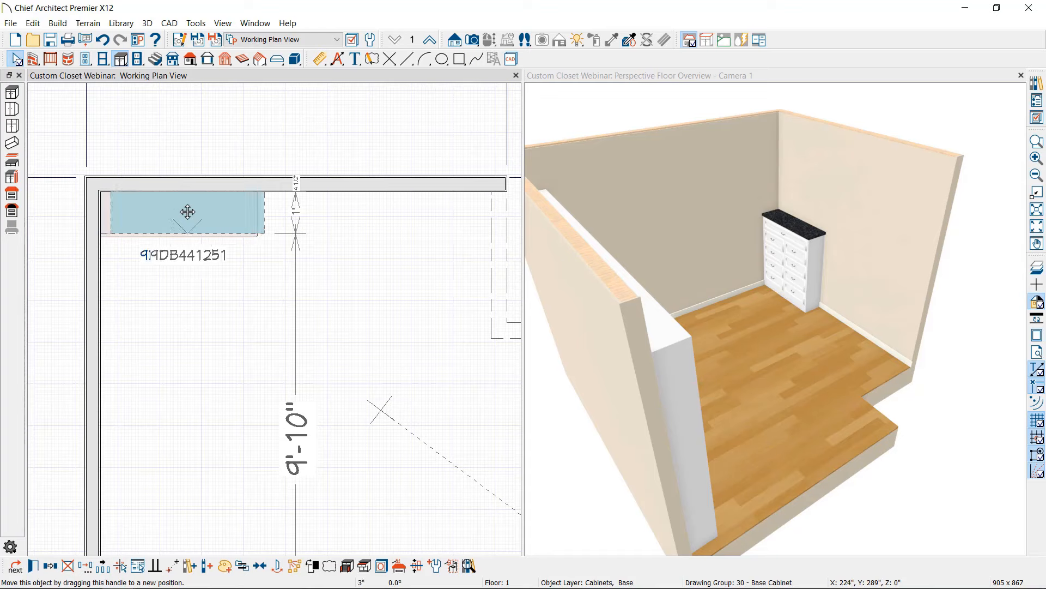
{"action": "key", "text": "Tab"}
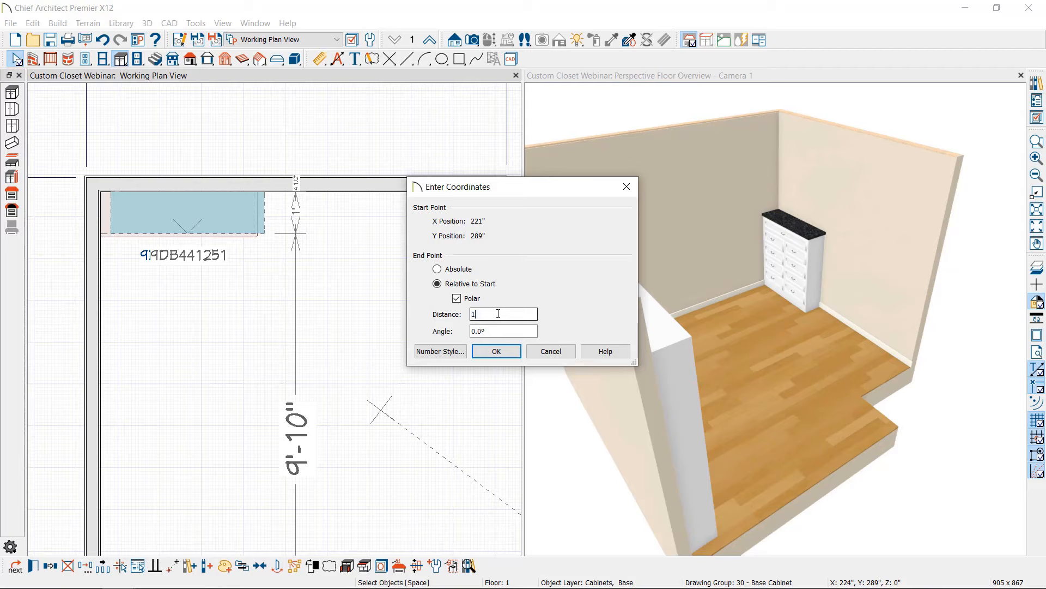
{"action": "type", "text": "2"}
{"action": "key", "text": "Tab"}
{"action": "left_click", "coordinate": [495, 352]}
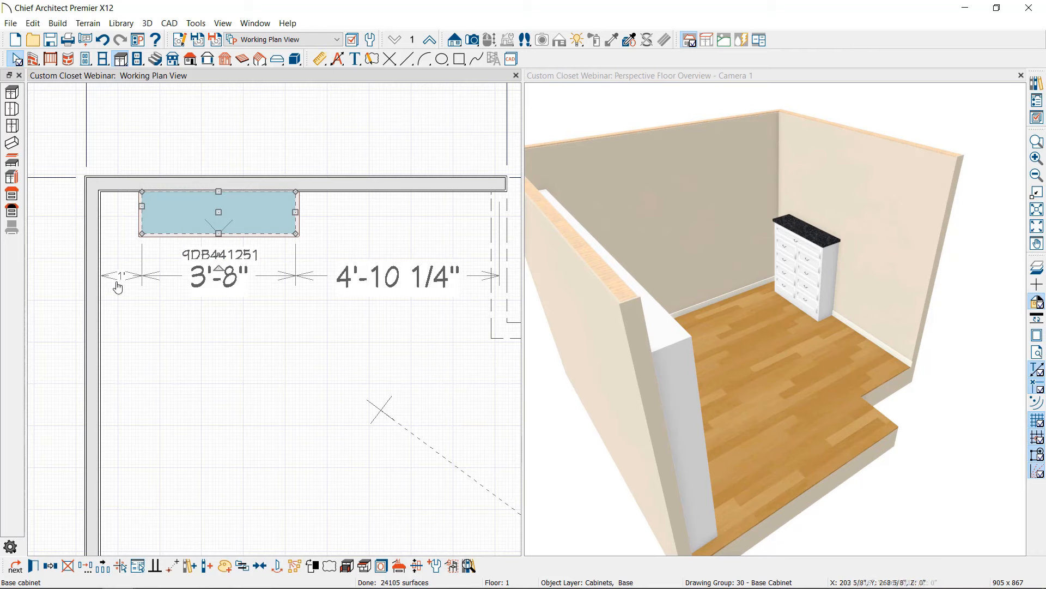
Copy the drawer cabinet and place the duplicate directly beside the original along the same wall.
{"action": "middle_click_drag", "start_coordinate": [428, 407], "coordinate": [394, 392]}
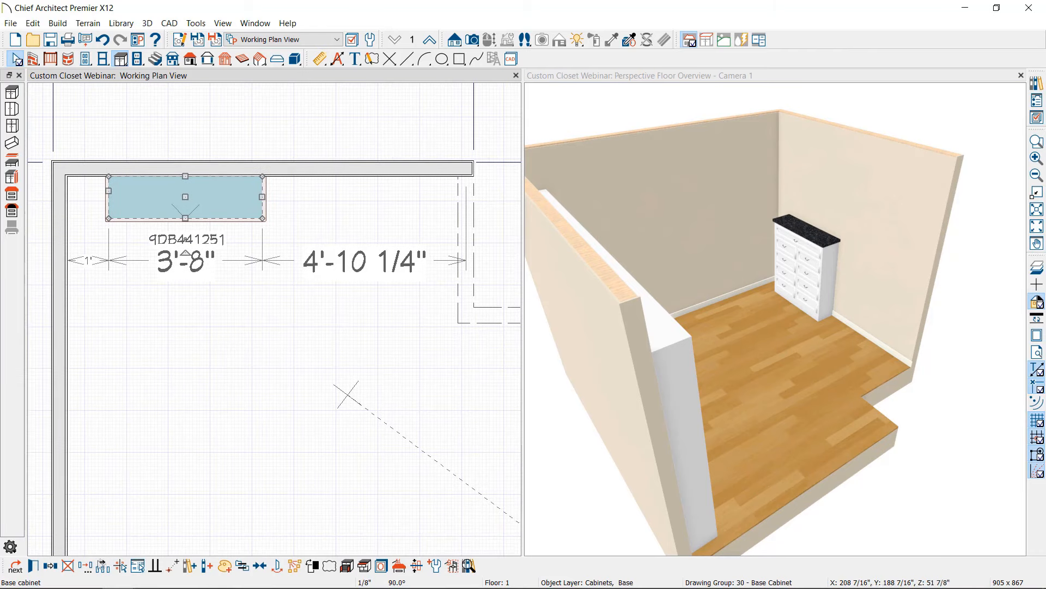
{"action": "left_click_drag", "start_coordinate": [186, 196], "coordinate": [339, 212]}
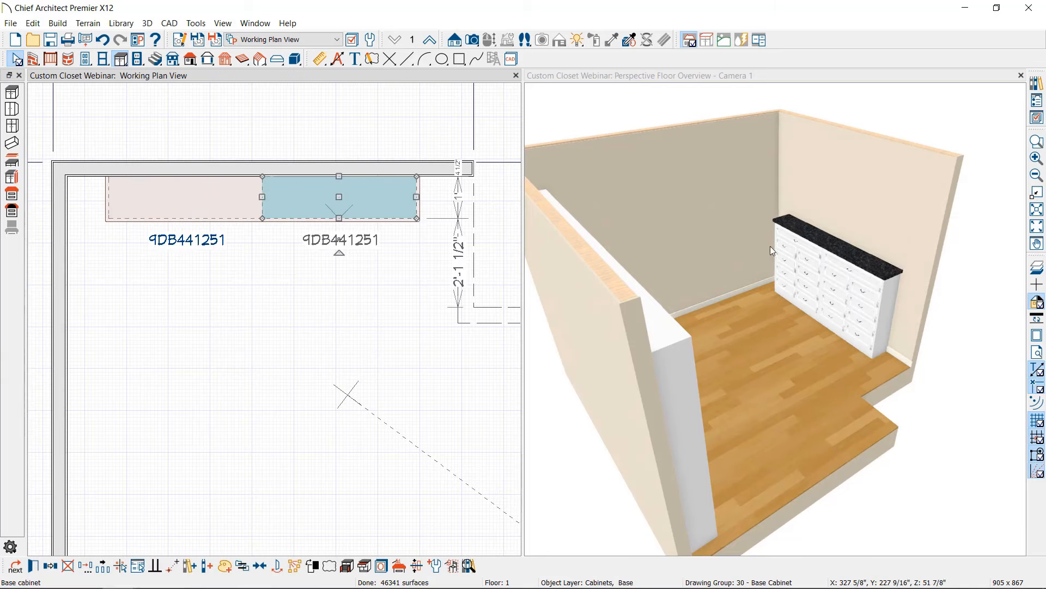
{"action": "left_click", "coordinate": [848, 278]}
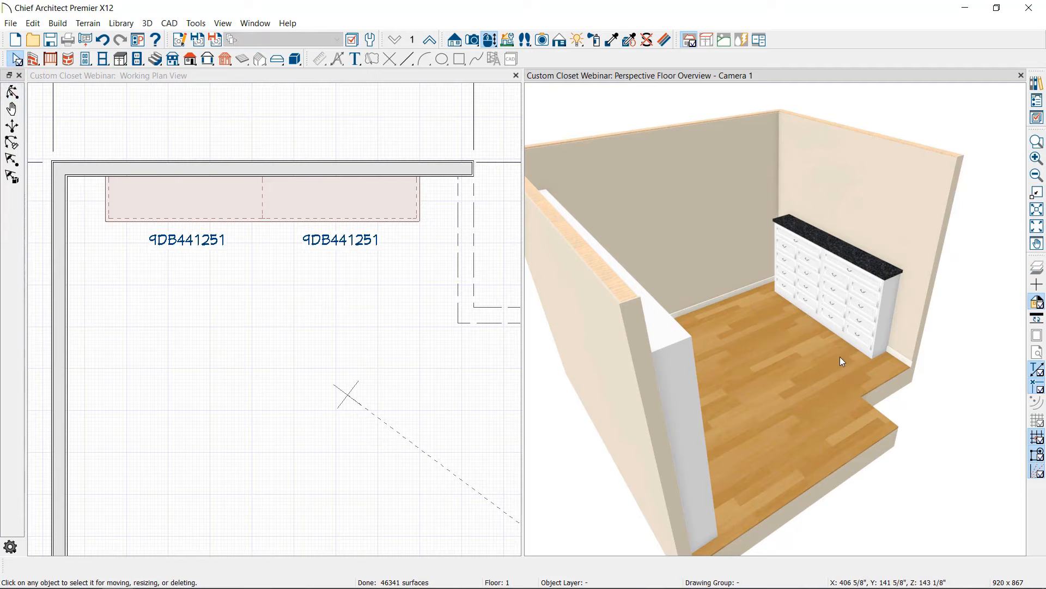
Place a shelf on the wall above the drawer cabinets, starting at the corner, and stretch it to about 112" wide.
{"action": "middle_click_drag", "start_coordinate": [312, 263], "coordinate": [329, 232]}
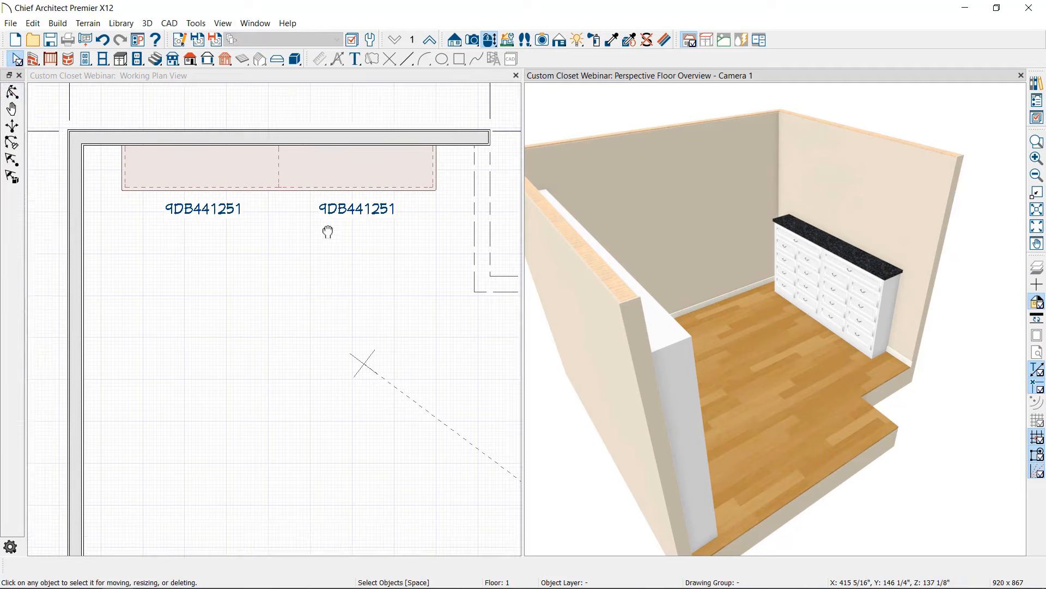
{"action": "scroll", "coordinate": [328, 232], "scroll_direction": "down", "scroll_amount": 4}
{"action": "middle_click_drag", "start_coordinate": [374, 278], "coordinate": [360, 275]}
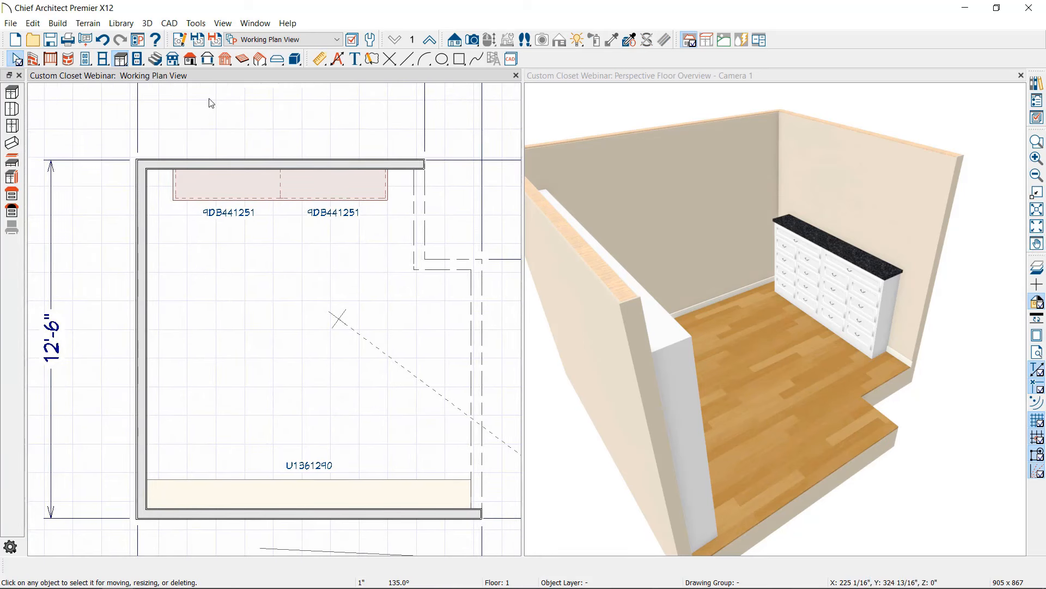
{"action": "middle_click_drag", "start_coordinate": [225, 129], "coordinate": [231, 138]}
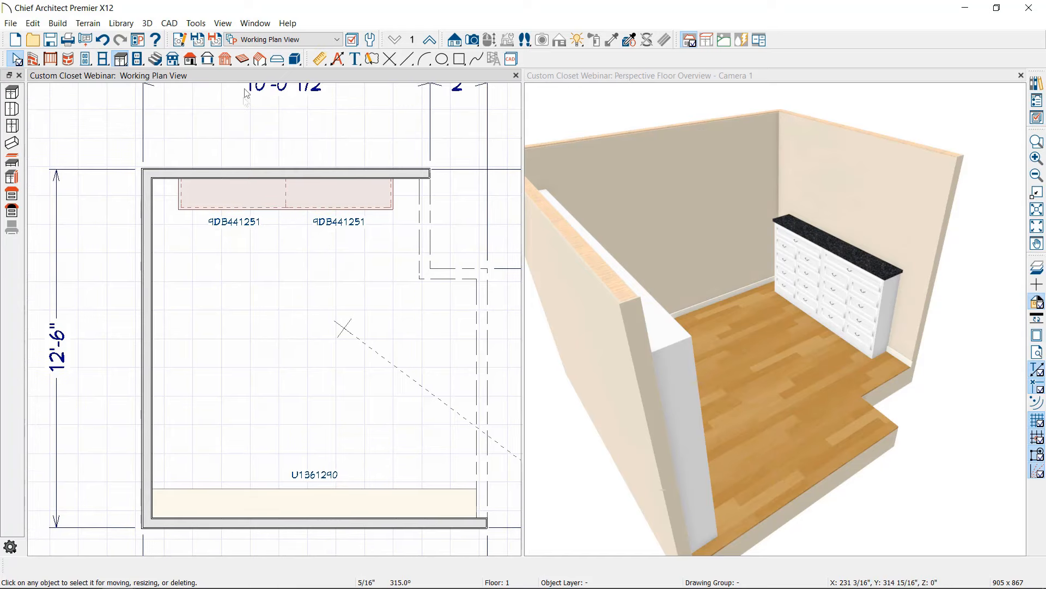
{"action": "left_click", "coordinate": [122, 61]}
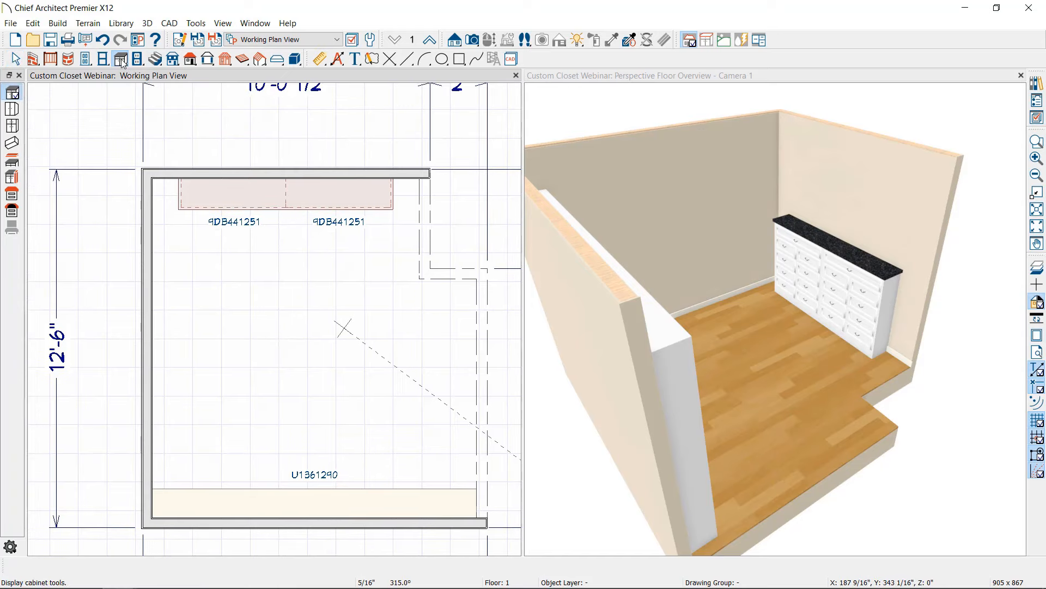
{"action": "left_click", "coordinate": [12, 163]}
{"action": "left_click", "coordinate": [210, 195]}
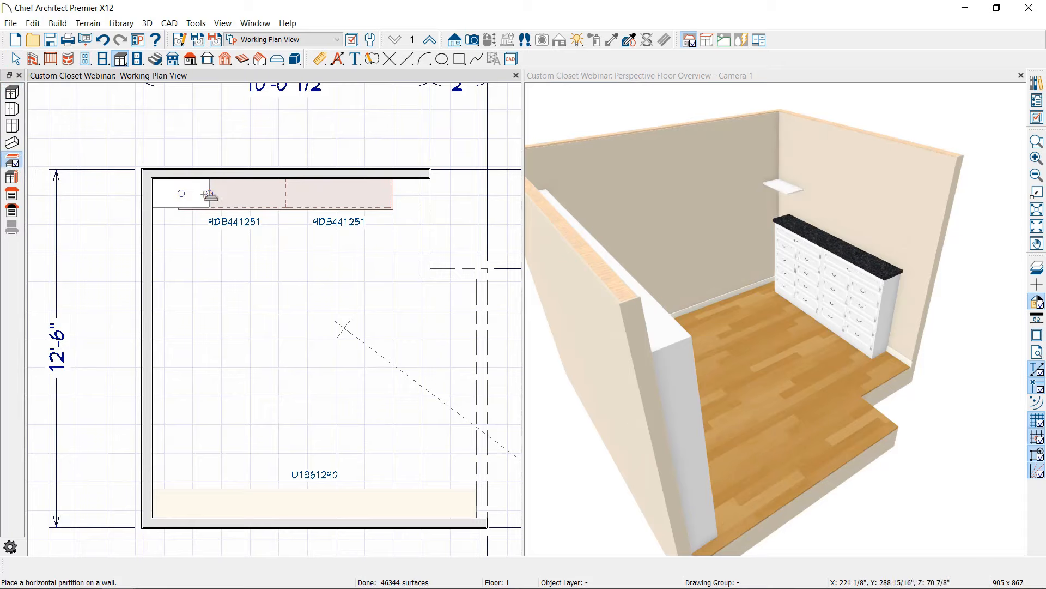
{"action": "key", "text": "space"}
{"action": "left_click", "coordinate": [188, 194]}
{"action": "left_click_drag", "start_coordinate": [212, 194], "coordinate": [415, 187]}
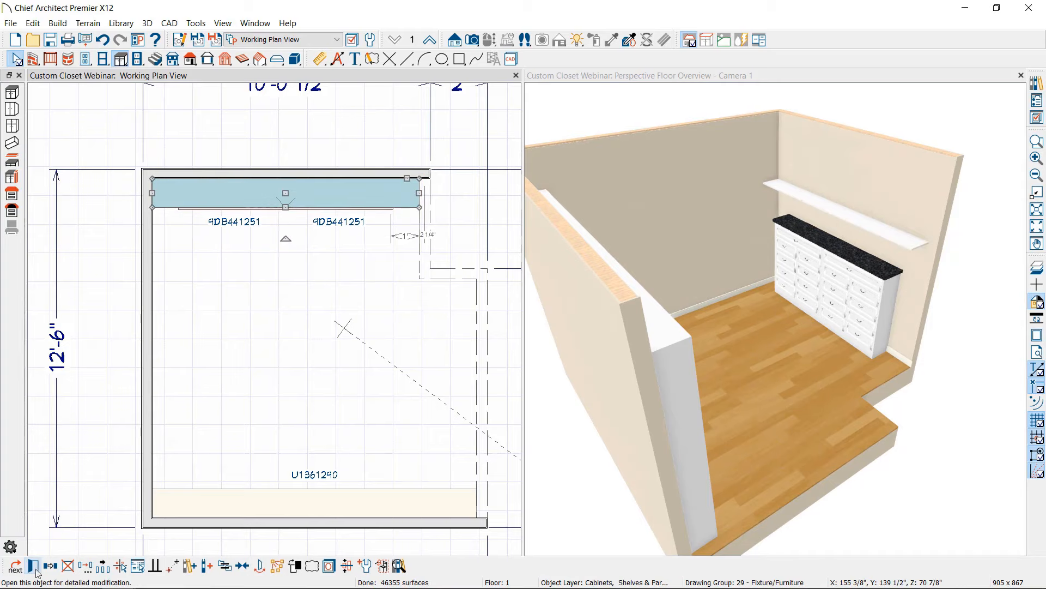
Set the shelf's height to 1 1/2" and its finished floor to top distance to 90".
{"action": "double_click", "coordinate": [390, 201]}
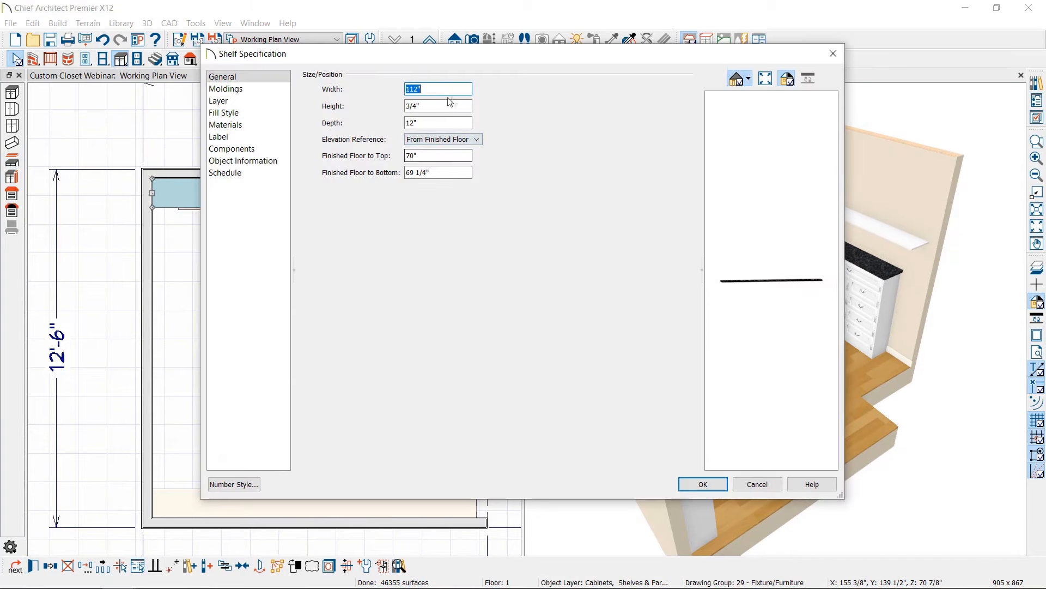
{"action": "left_click_drag", "start_coordinate": [451, 104], "coordinate": [338, 106]}
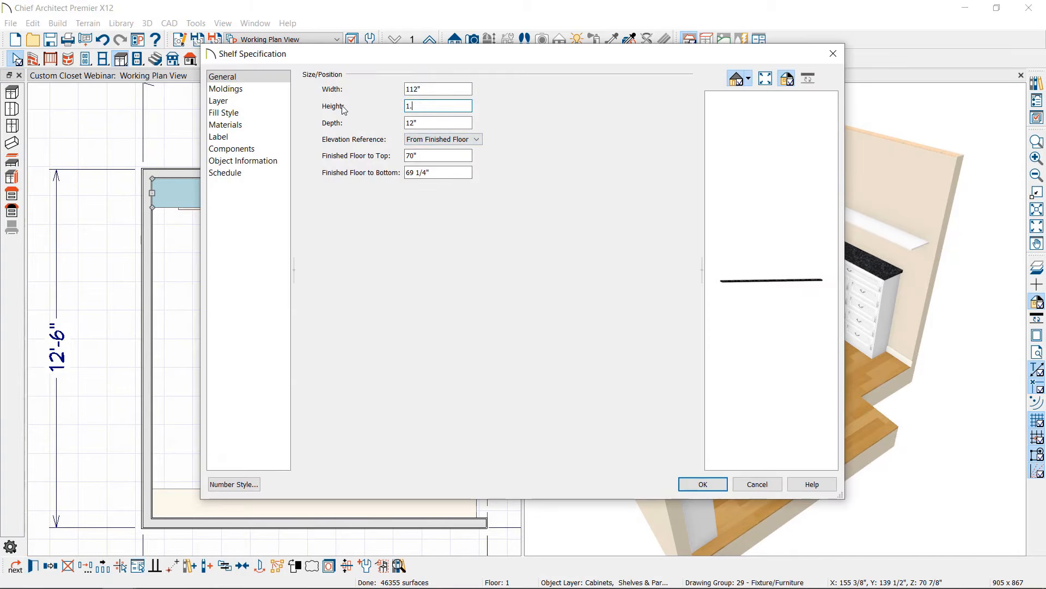
{"action": "type", "text": "1.5"}
{"action": "key", "text": "Tab"}
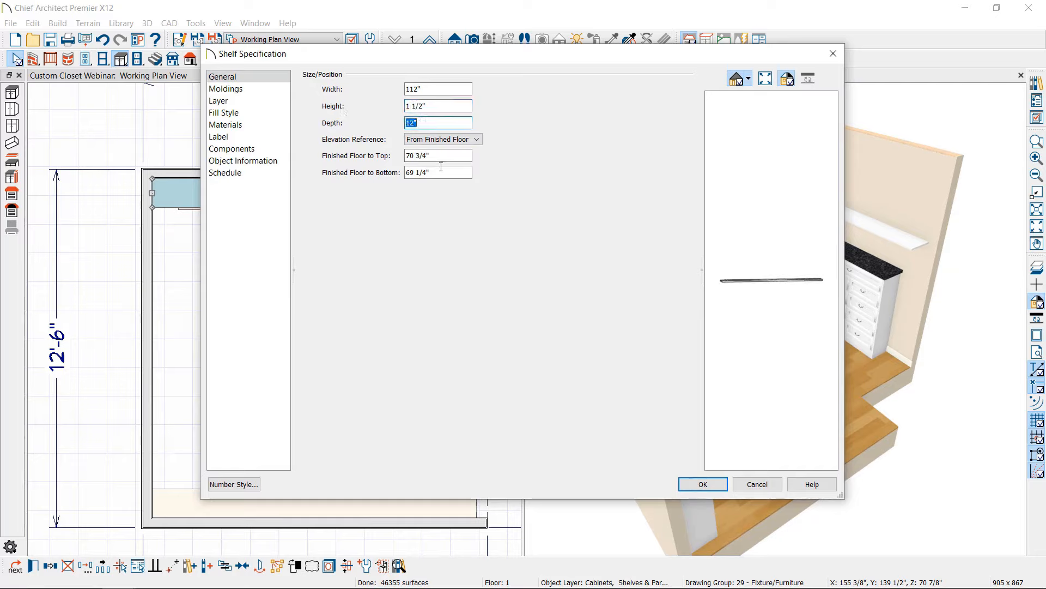
{"action": "left_click_drag", "start_coordinate": [450, 156], "coordinate": [356, 177]}
{"action": "type", "text": "9"}
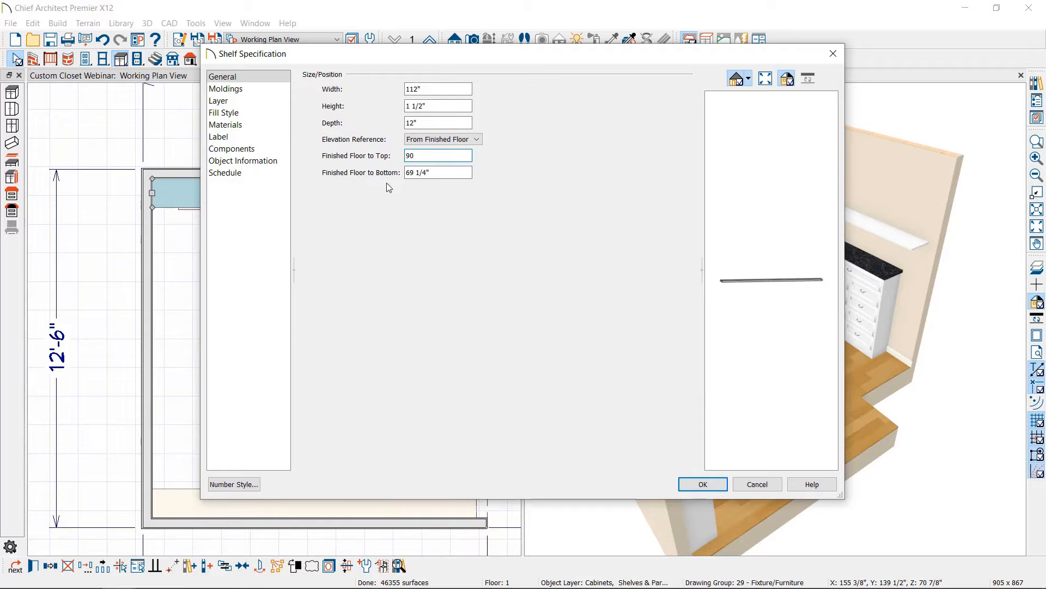
{"action": "type", "text": "0"}
{"action": "key", "text": "Tab"}
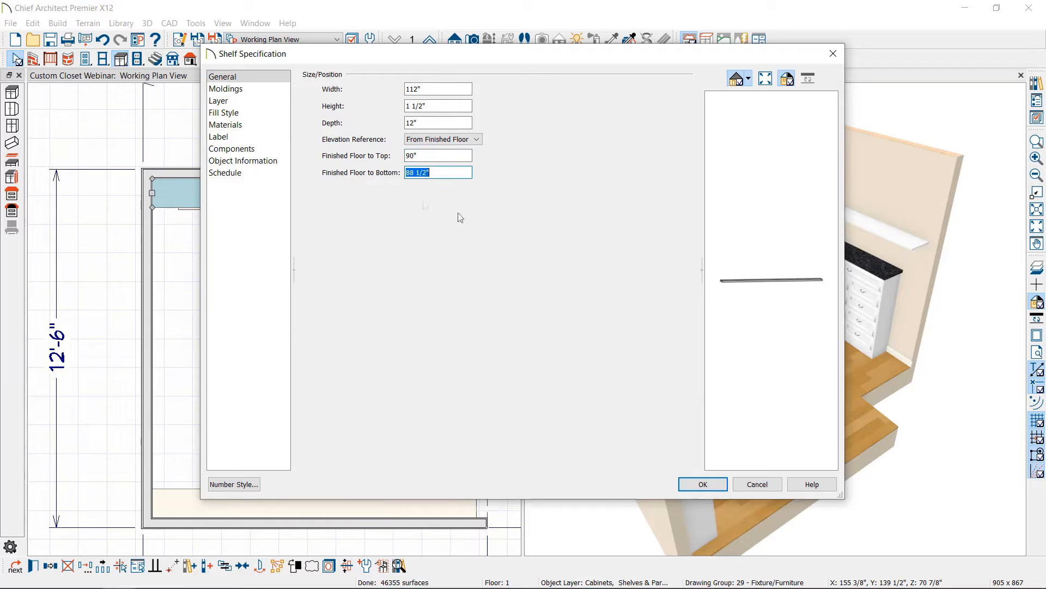
{"action": "left_click", "coordinate": [703, 484]}
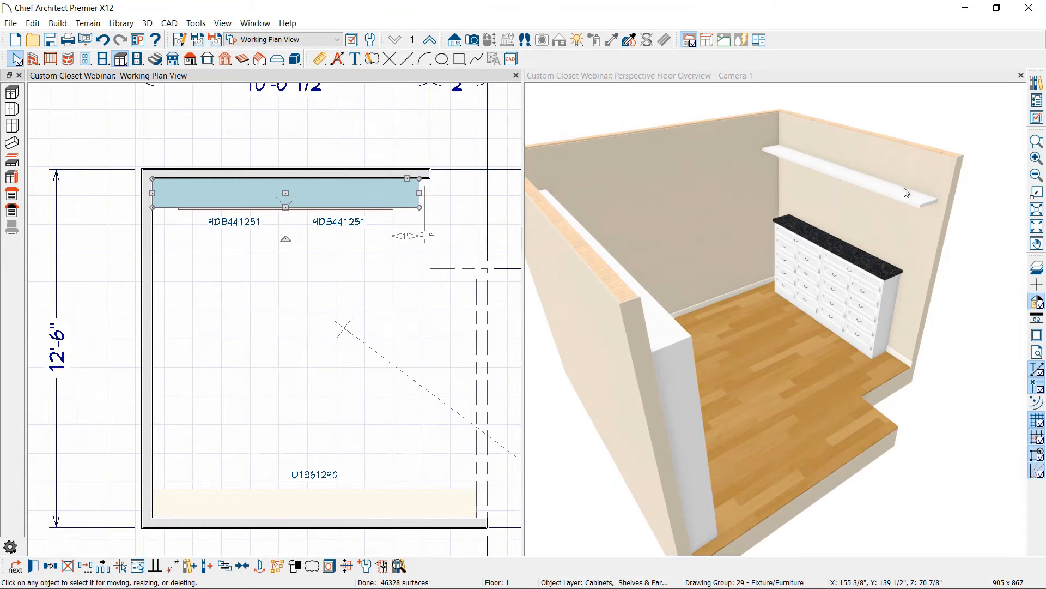
Draw a diagonal CAD line at 315°, about 12'-1" long, from the room corner where the shelf starts across the closet floor.
{"action": "middle_click_drag", "start_coordinate": [220, 215], "coordinate": [238, 194]}
{"action": "left_click", "coordinate": [184, 185]}
{"action": "left_click", "coordinate": [183, 187]}
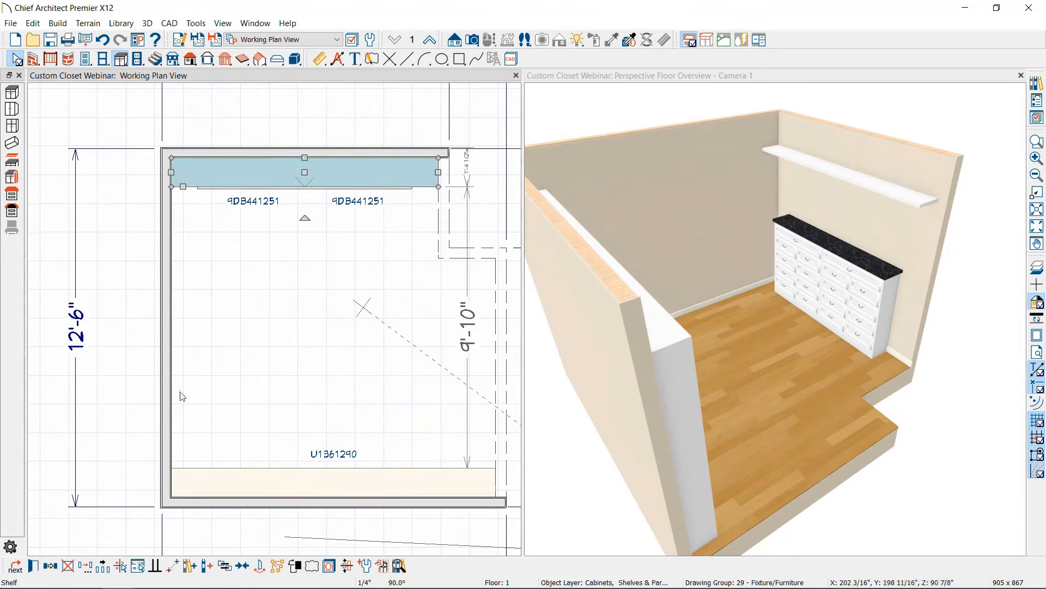
{"action": "left_click", "coordinate": [201, 247]}
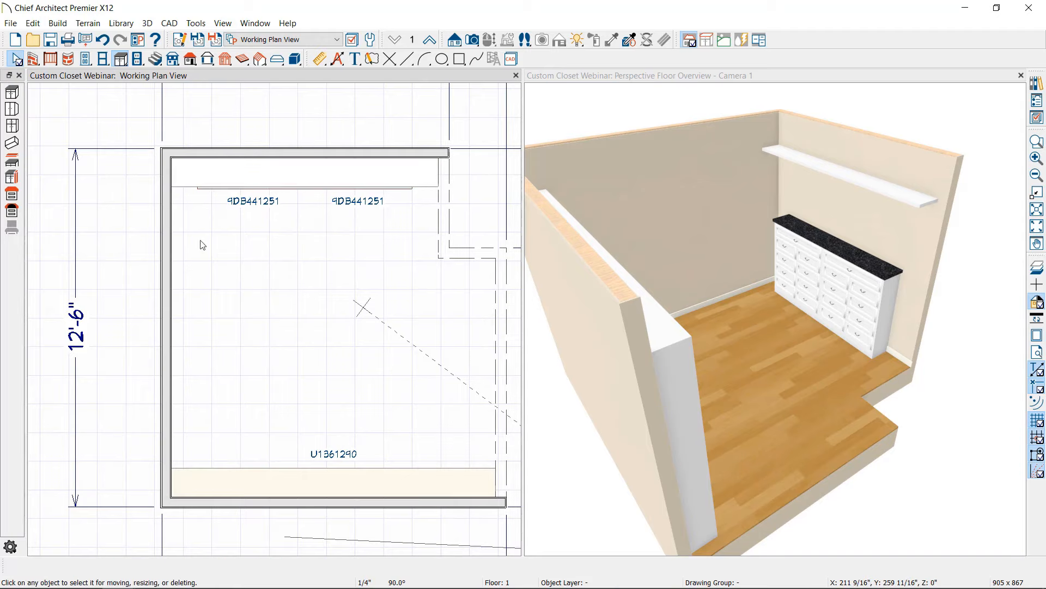
{"action": "left_click", "coordinate": [406, 58]}
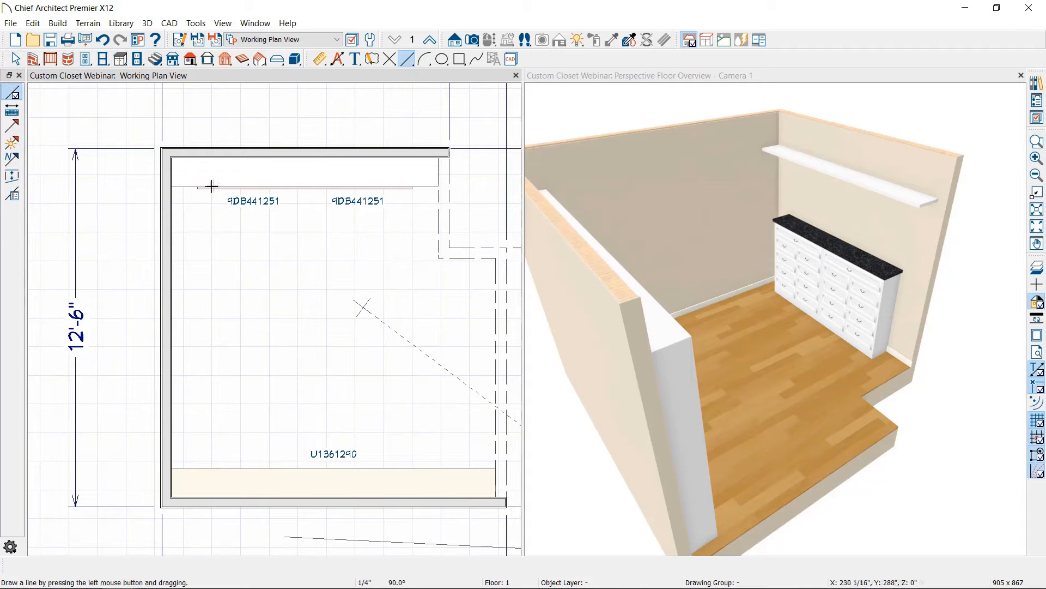
{"action": "left_click_drag", "start_coordinate": [171, 158], "coordinate": [413, 388]}
{"action": "key", "text": "space"}
Reflect a copy of the shelf about the diagonal line onto the adjacent wall and fit it 9'-10" long between the first shelf and U1361290.
{"action": "left_click", "coordinate": [279, 177]}
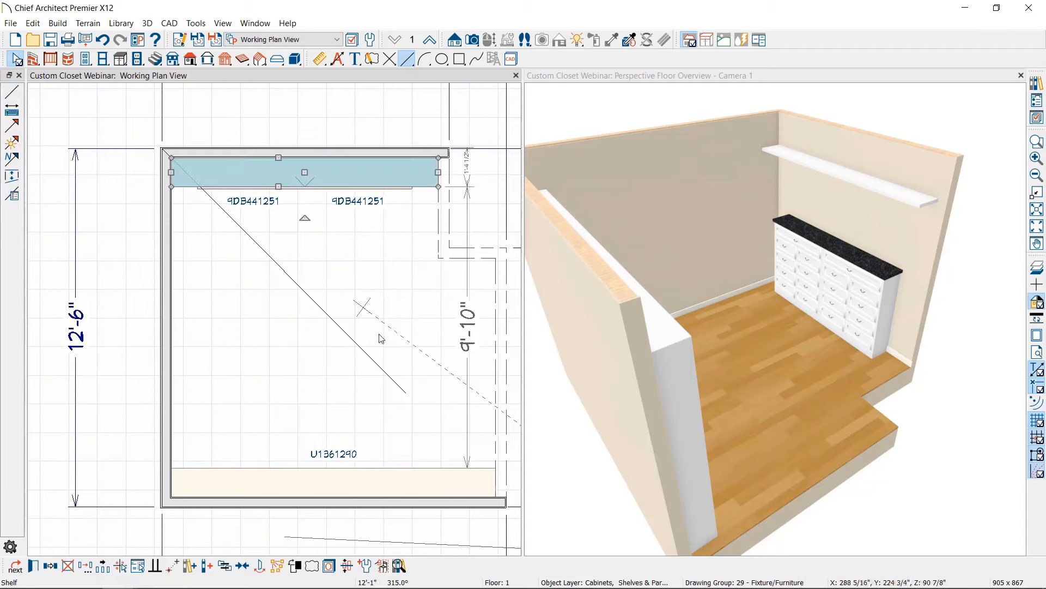
{"action": "left_click", "coordinate": [53, 569]}
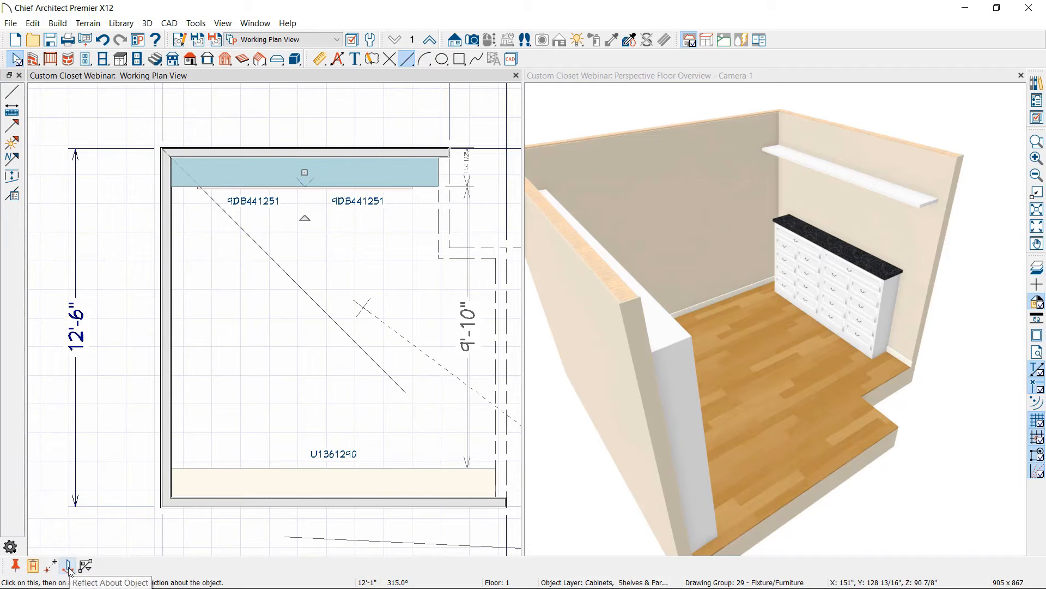
{"action": "left_click", "coordinate": [69, 567]}
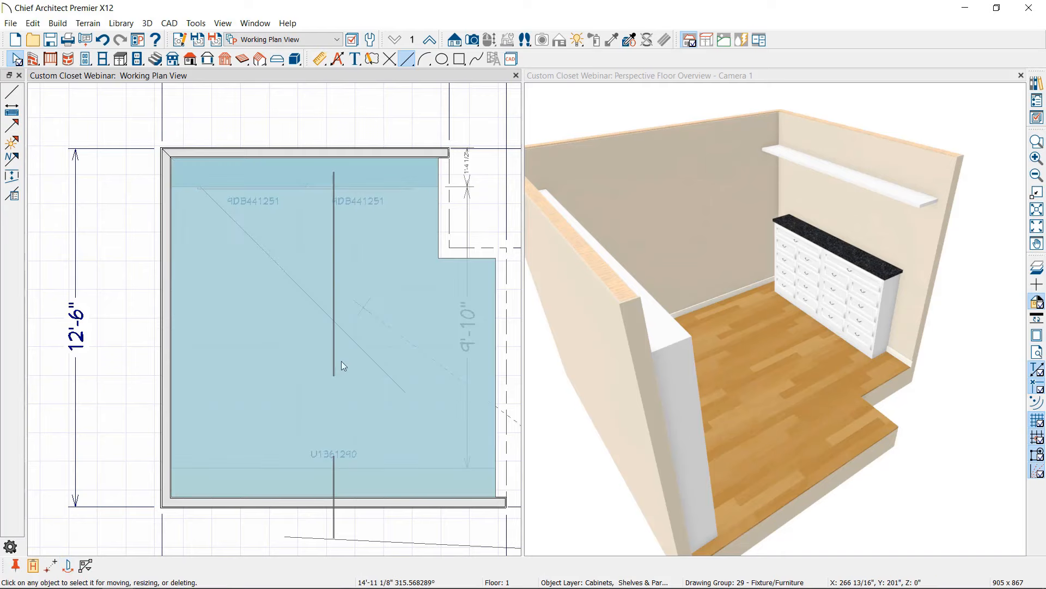
{"action": "left_click", "coordinate": [334, 325]}
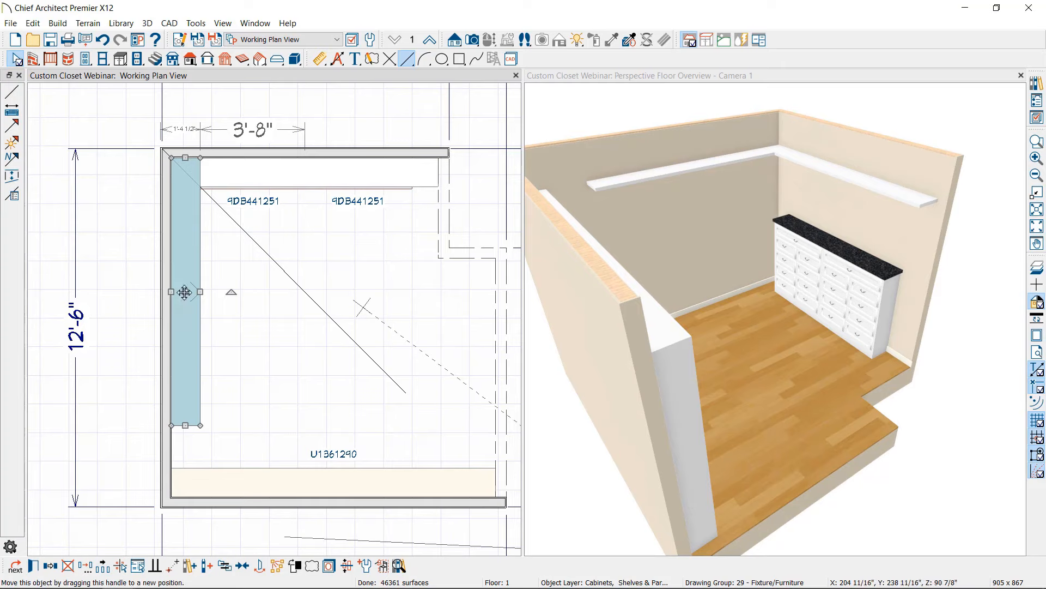
{"action": "left_click_drag", "start_coordinate": [185, 292], "coordinate": [178, 230]}
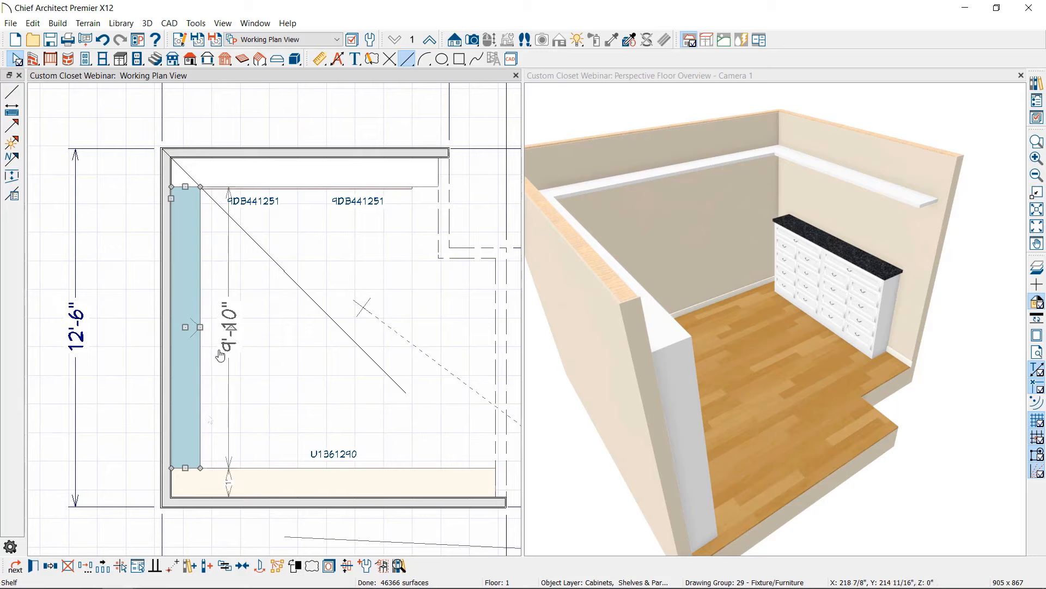
Reflect a copy of the 9'-10" shelf to the opposite side beside the drawer-wall shelf's end and shorten it to 2'-6" at the wall jog.
{"action": "left_click", "coordinate": [51, 566]}
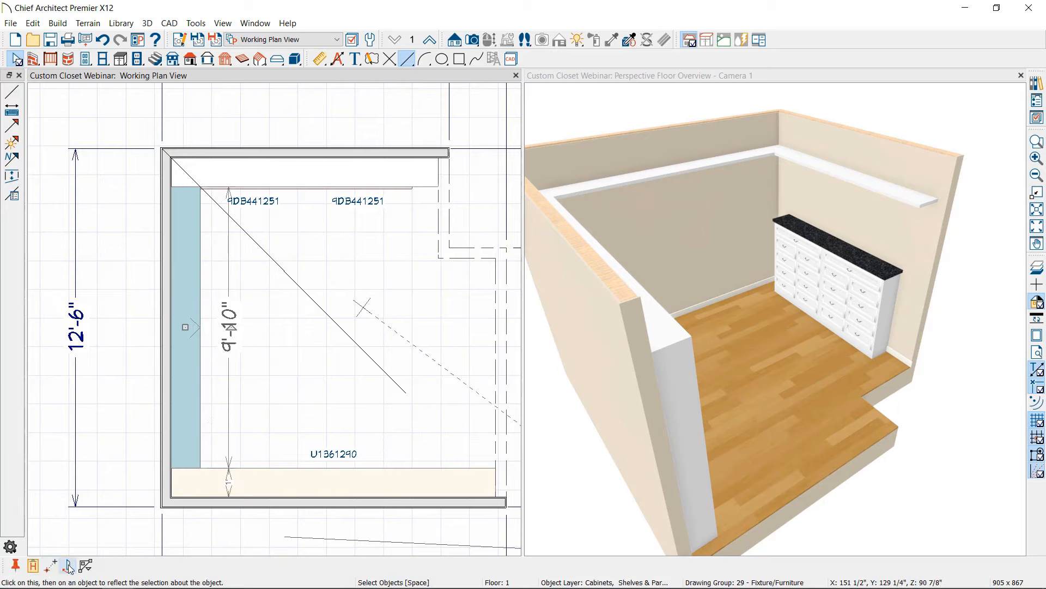
{"action": "left_click", "coordinate": [69, 568]}
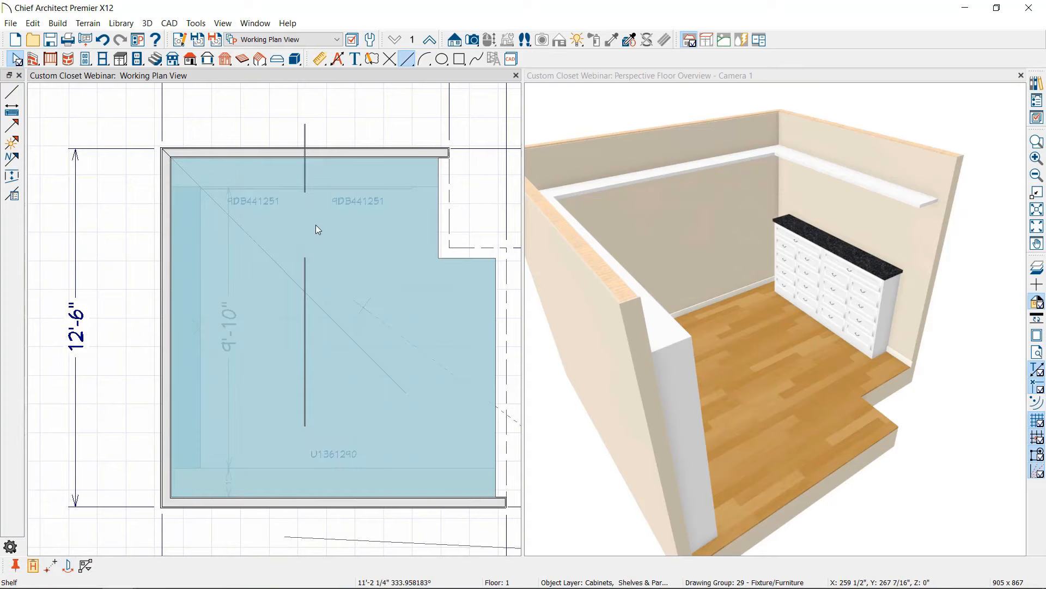
{"action": "left_click", "coordinate": [317, 226]}
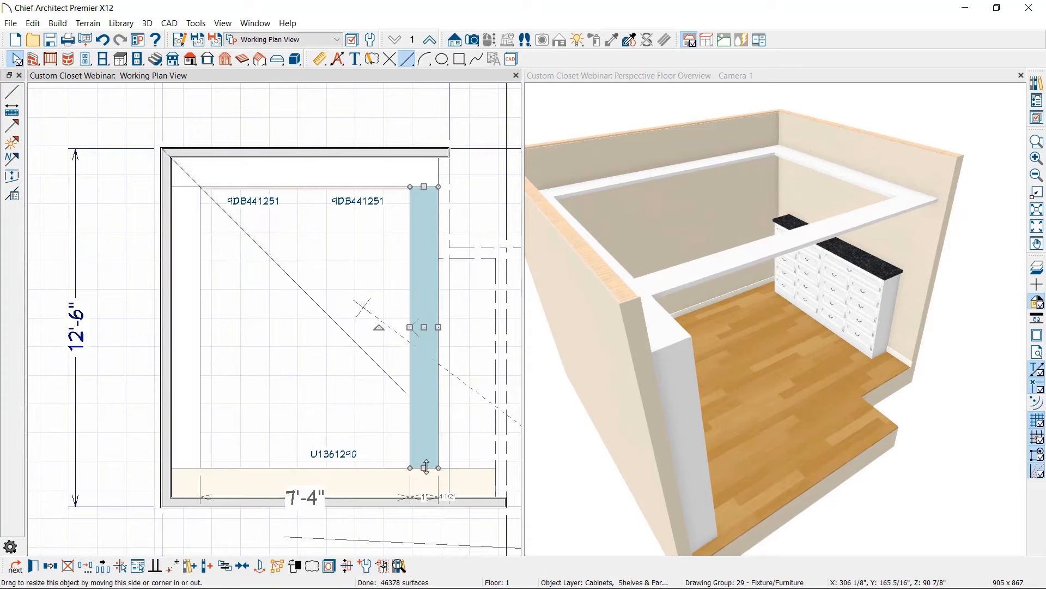
{"action": "left_click_drag", "start_coordinate": [423, 262], "coordinate": [425, 258]}
{"action": "left_click_drag", "start_coordinate": [426, 258], "coordinate": [425, 258]}
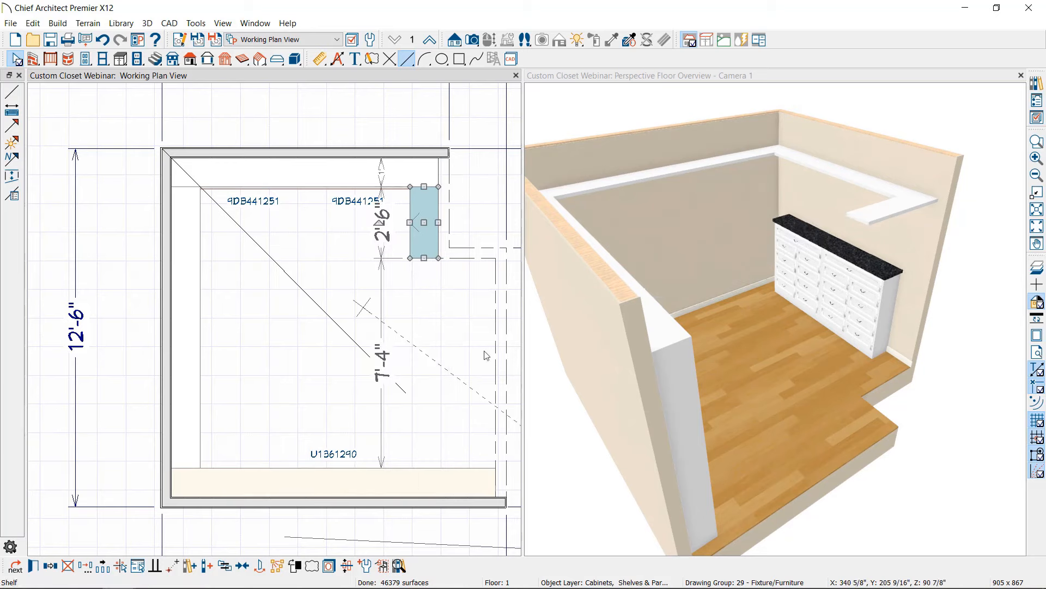
Reflect a copy of the 9'-10" shelf about cabinet U1361290's centre to the opposite wall and shorten it to 3'-8" from that cabinet.
{"action": "left_click", "coordinate": [194, 349]}
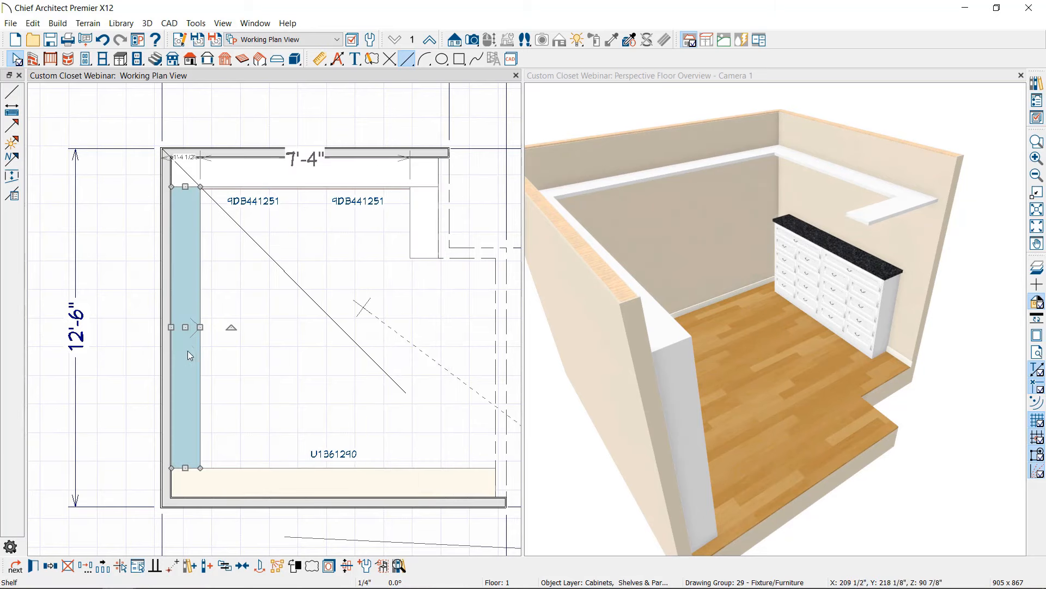
{"action": "left_click", "coordinate": [52, 566]}
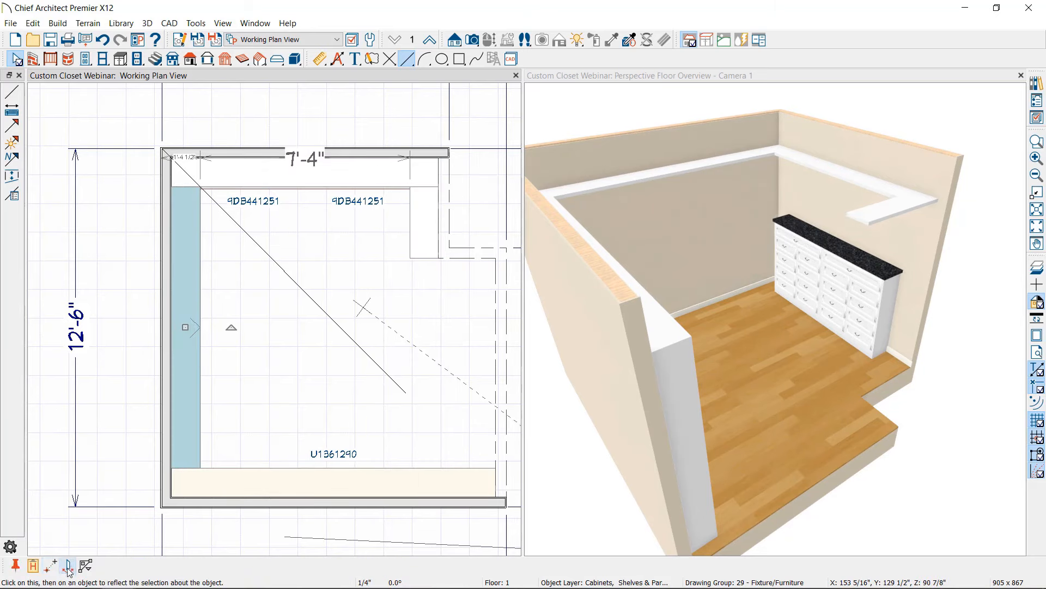
{"action": "left_click", "coordinate": [69, 567]}
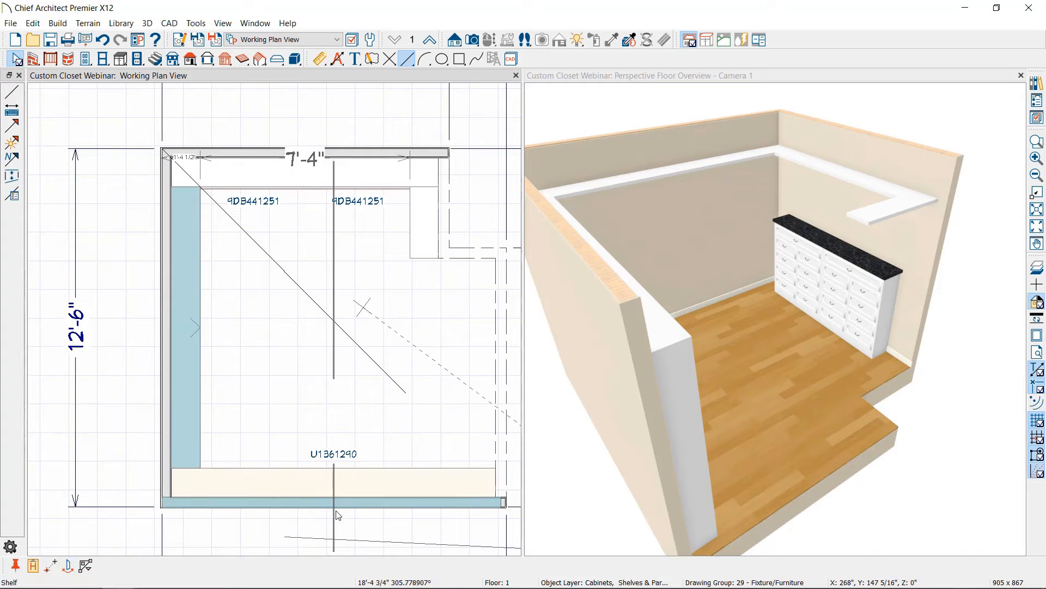
{"action": "left_click", "coordinate": [334, 487]}
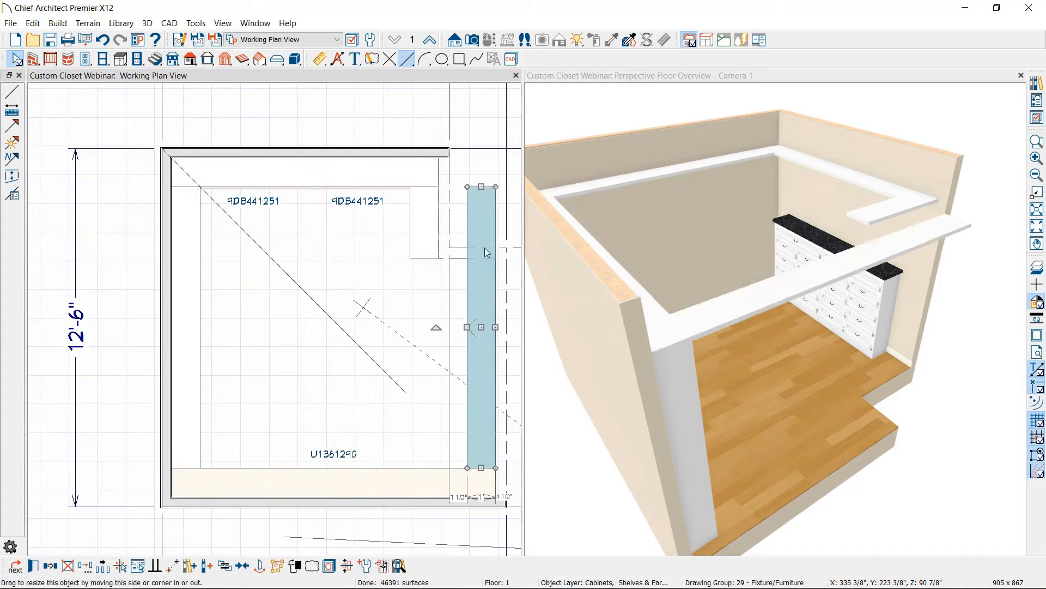
{"action": "left_click_drag", "start_coordinate": [481, 187], "coordinate": [480, 362]}
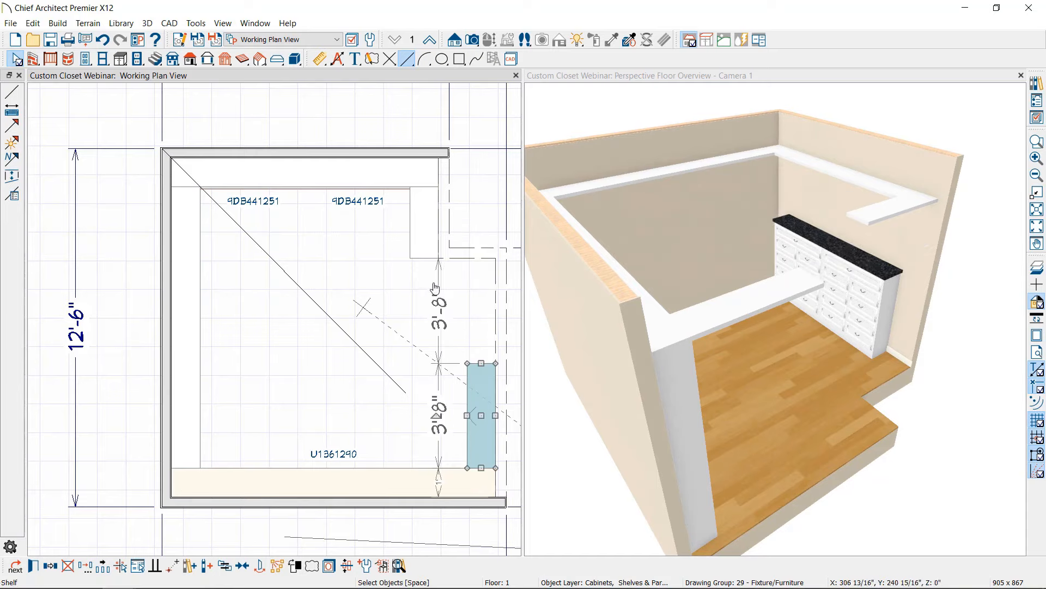
Place a vertical partition at the free end of the 3'-8" shelf.
{"action": "scroll", "coordinate": [465, 290], "scroll_direction": "down", "scroll_amount": 2}
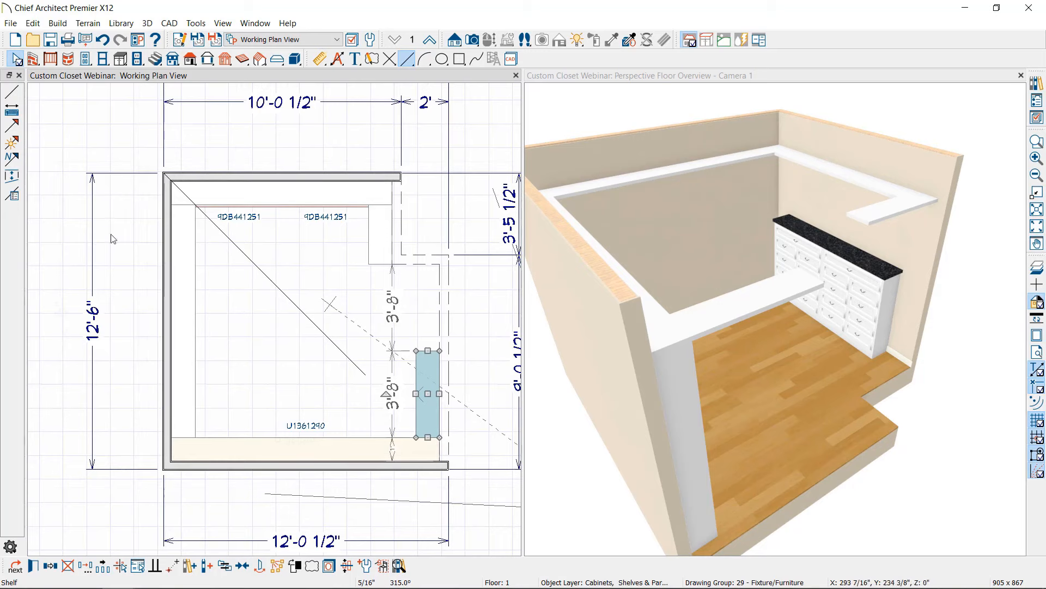
{"action": "left_click", "coordinate": [120, 62]}
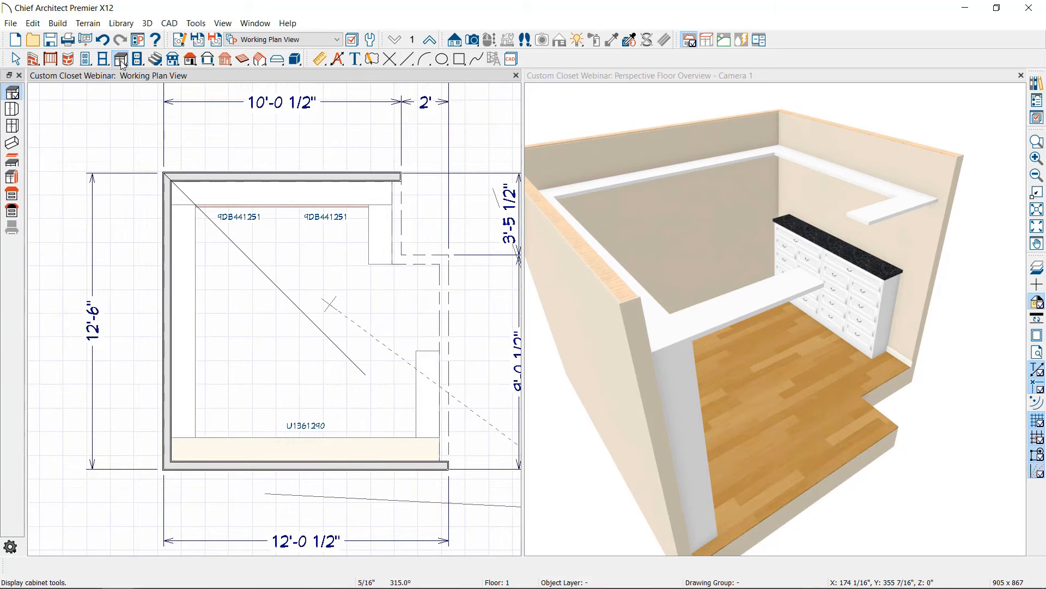
{"action": "left_click", "coordinate": [16, 178]}
{"action": "left_click", "coordinate": [428, 352]}
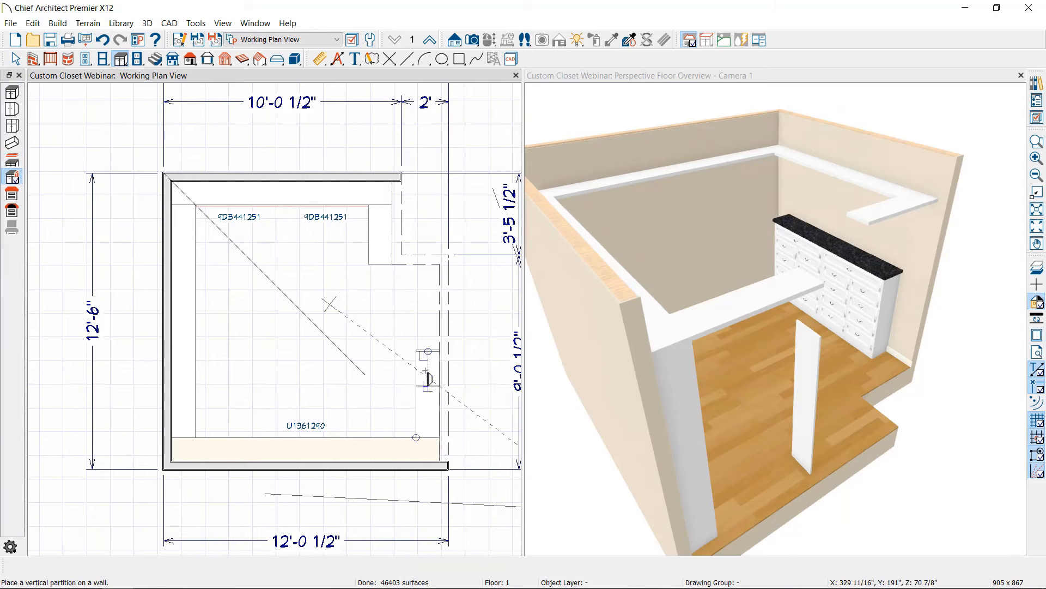
{"action": "scroll", "coordinate": [428, 348], "scroll_direction": "up", "scroll_amount": 3}
{"action": "key", "text": "Escape"}
Set the partition's width to 1 1/2" and its height to 88 1/2".
{"action": "left_click", "coordinate": [433, 335]}
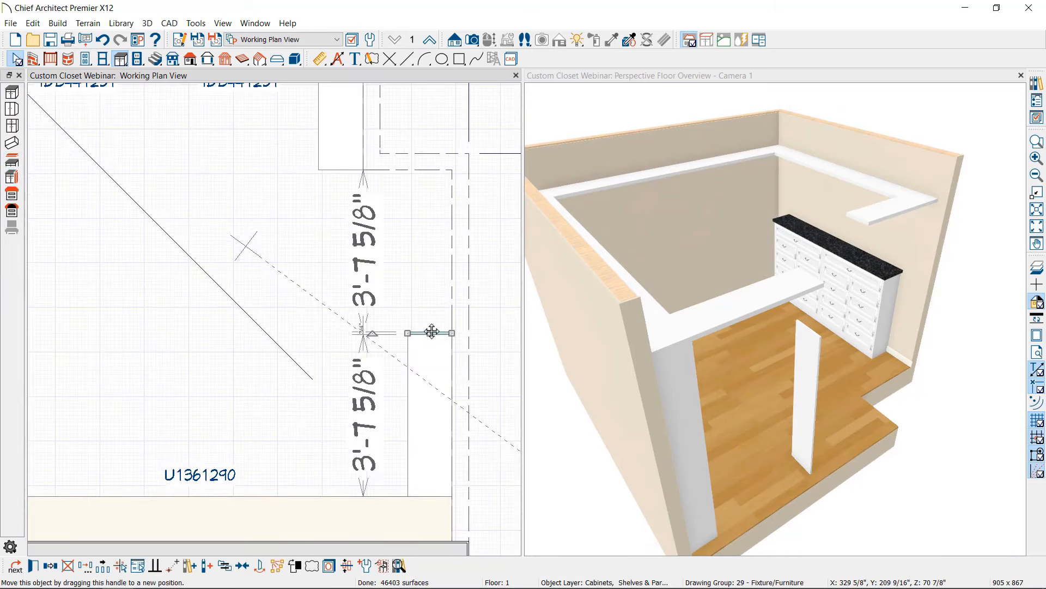
{"action": "double_click", "coordinate": [433, 335]}
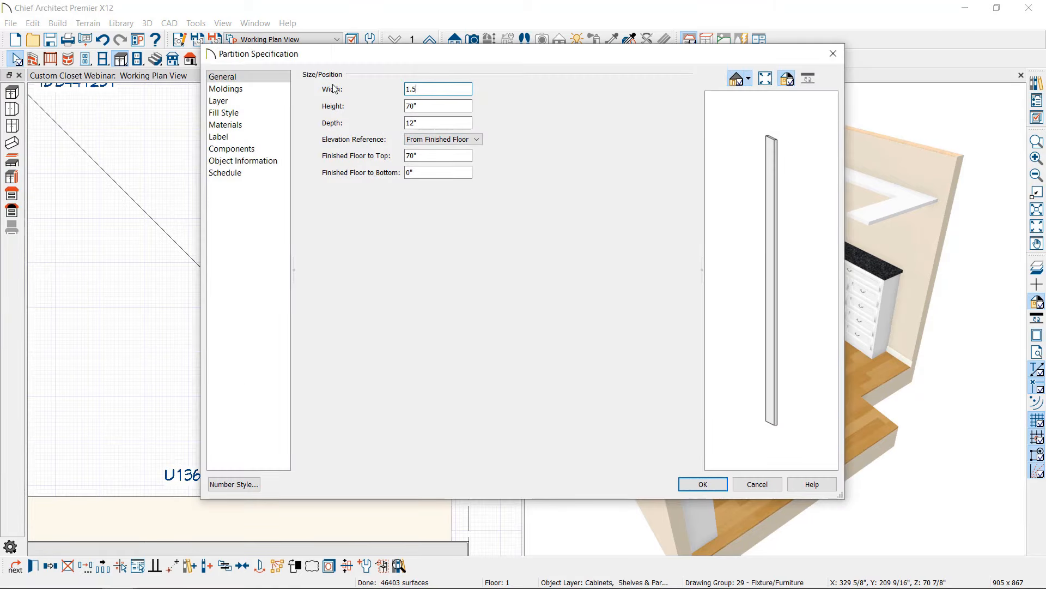
{"action": "type", "text": "1.5"}
{"action": "key", "text": "Tab"}
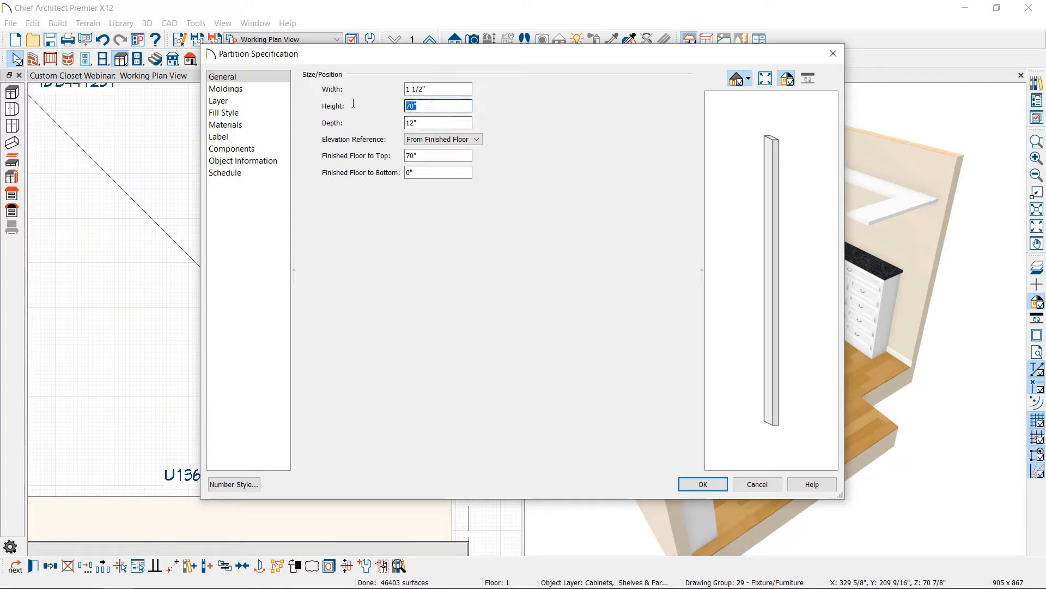
{"action": "type", "text": "90"}
{"action": "key", "text": "Tab"}
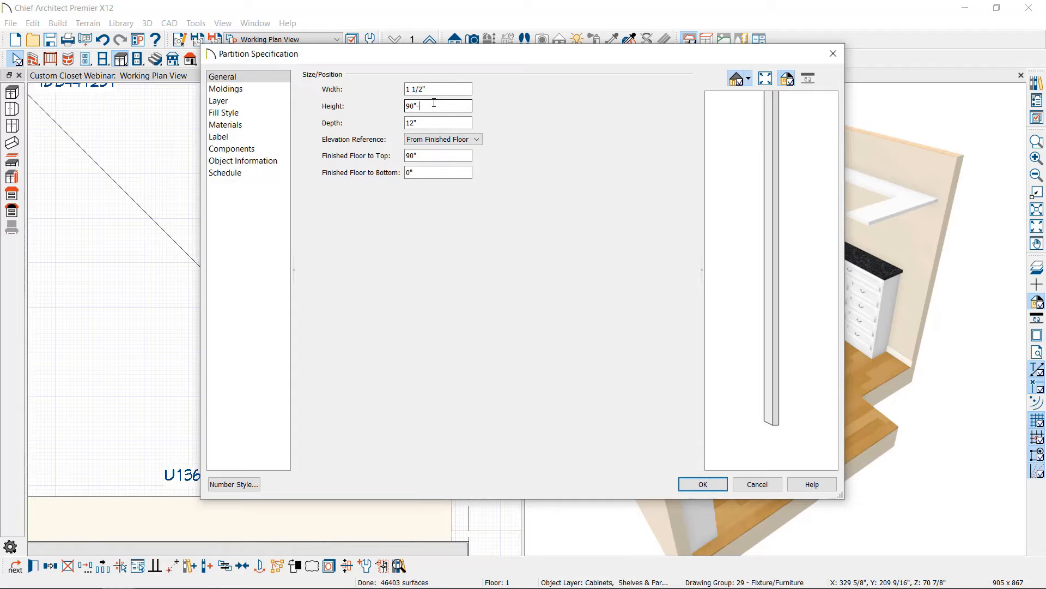
{"action": "type", "text": "5"}
{"action": "key", "text": "Tab"}
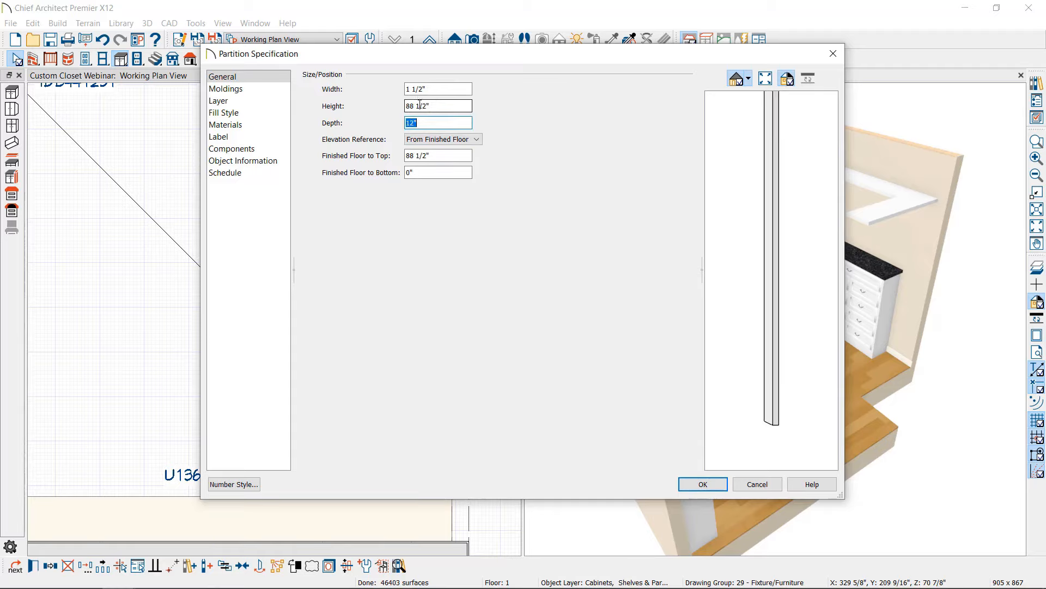
{"action": "left_click", "coordinate": [703, 484]}
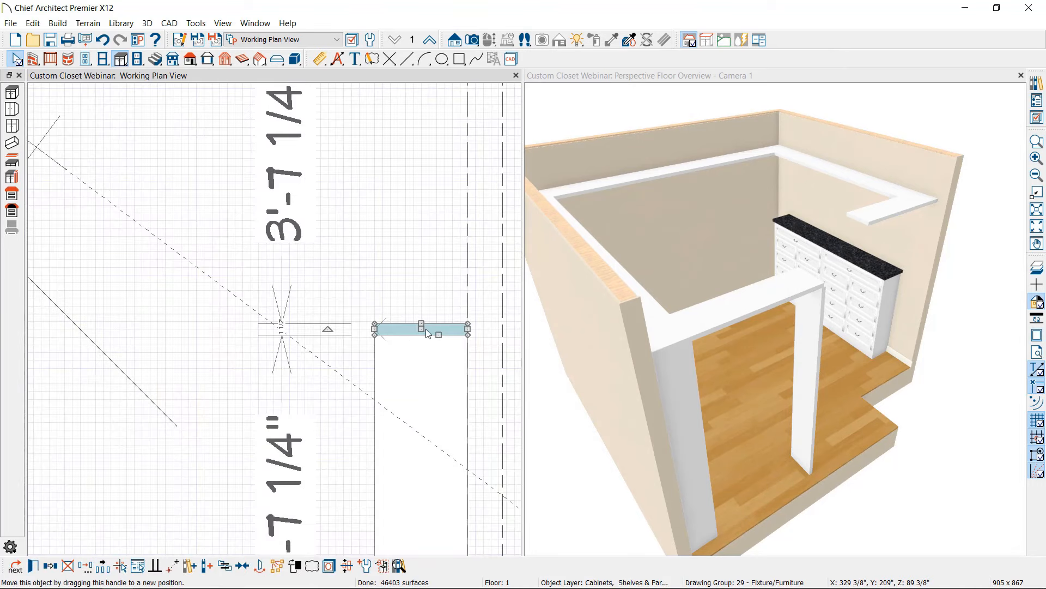
Move the partition point to point by 1 1/2" so its outer face lines up with the shelf's end.
{"action": "scroll", "coordinate": [437, 333], "scroll_direction": "up", "scroll_amount": 5}
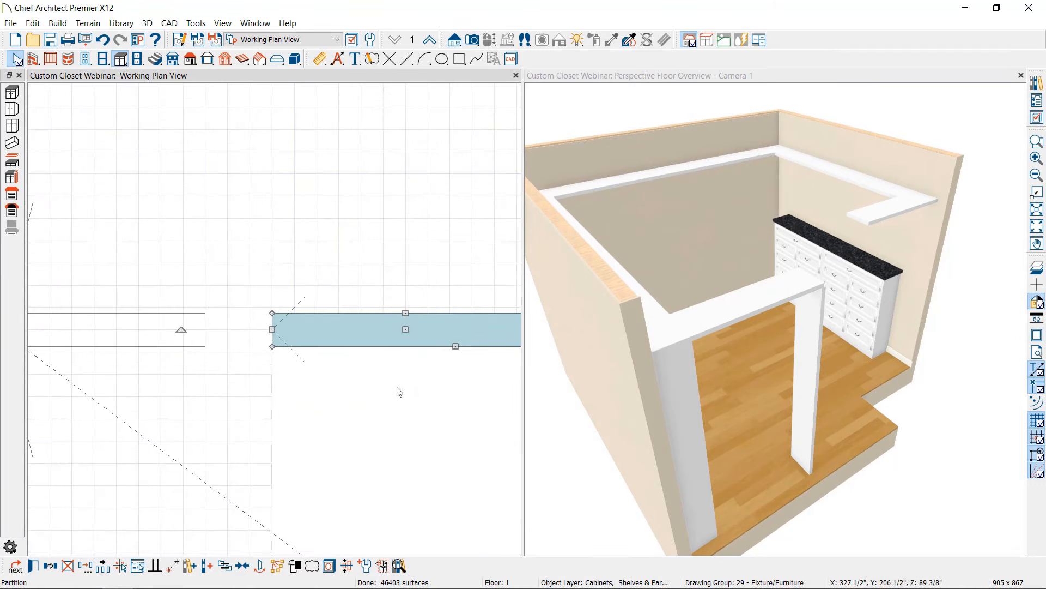
{"action": "middle_click_drag", "start_coordinate": [397, 390], "coordinate": [347, 386]}
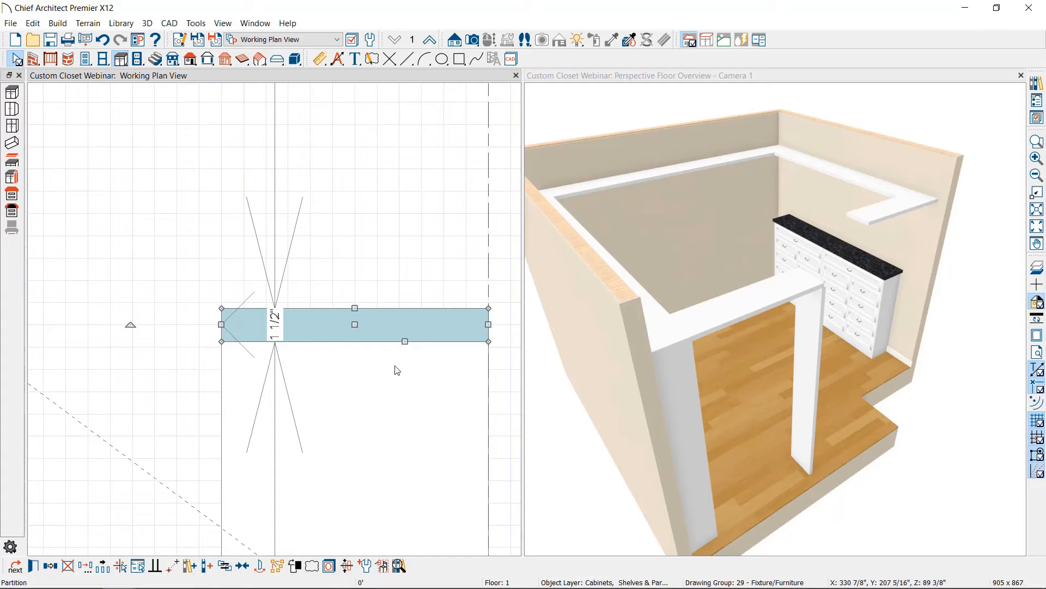
{"action": "middle_click_drag", "start_coordinate": [841, 293], "coordinate": [743, 293]}
{"action": "scroll", "coordinate": [734, 290], "scroll_direction": "up", "scroll_amount": 3}
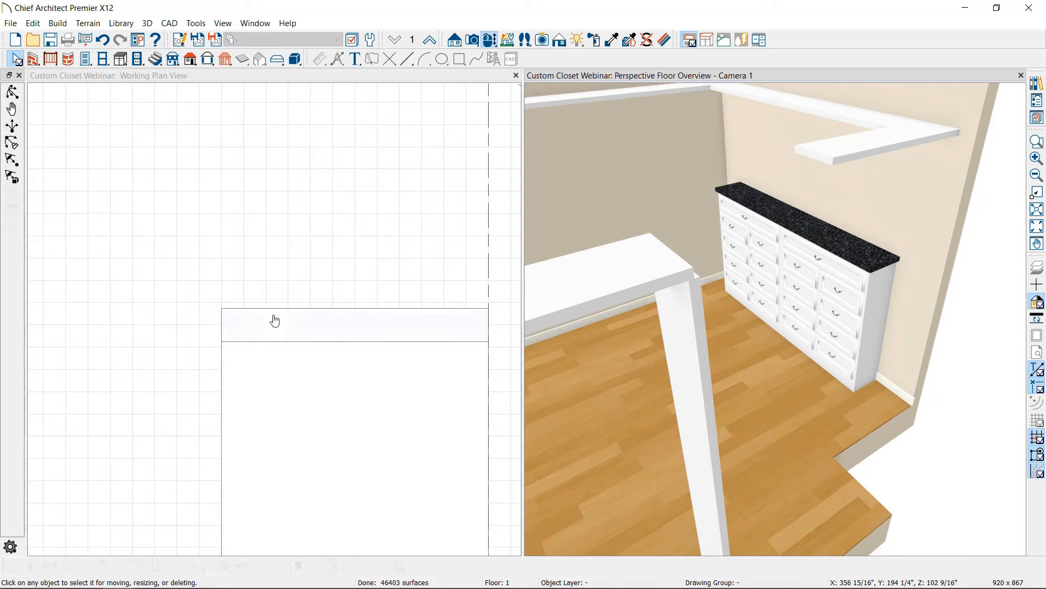
{"action": "left_click", "coordinate": [276, 321]}
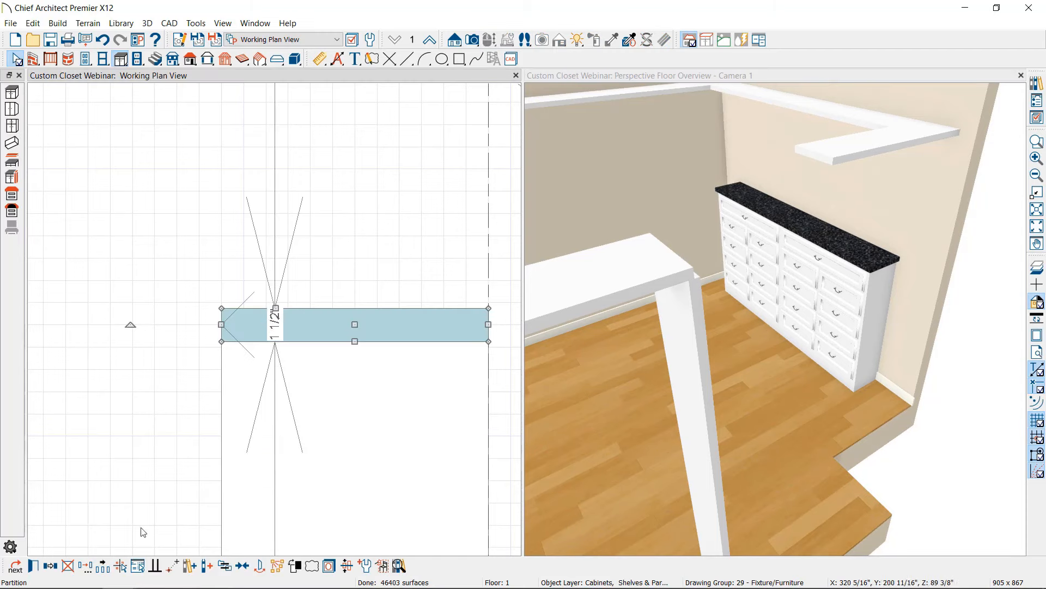
{"action": "left_click", "coordinate": [173, 565]}
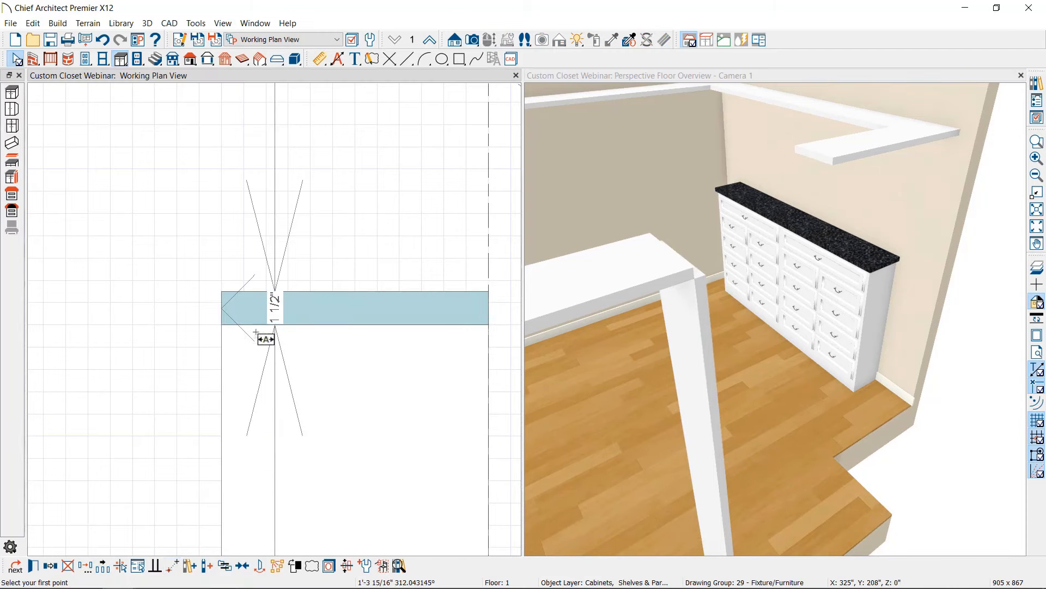
{"action": "left_click", "coordinate": [221, 291]}
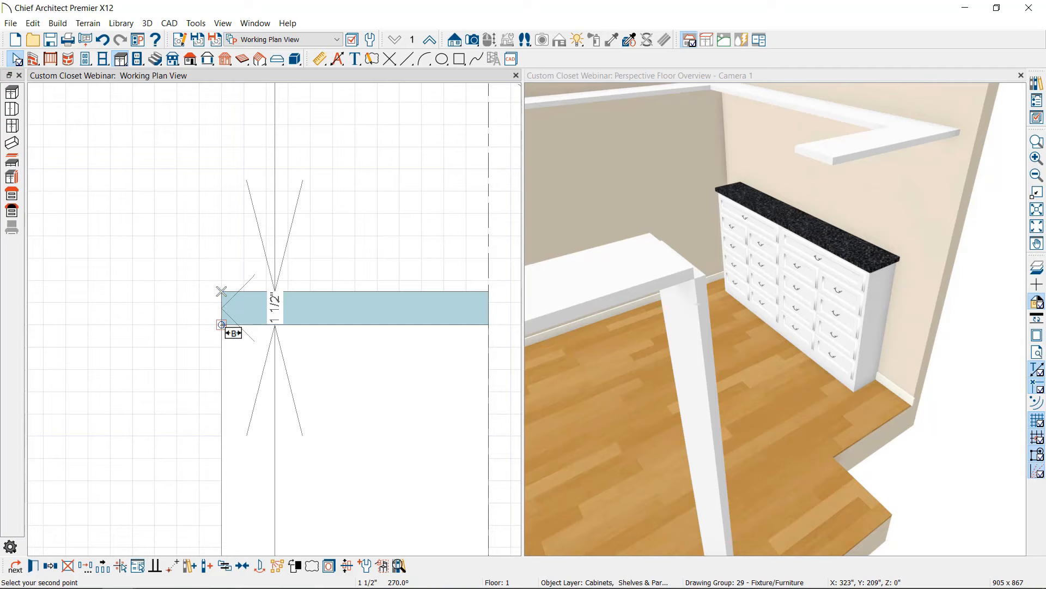
{"action": "left_click", "coordinate": [221, 324]}
{"action": "key", "text": "Escape"}
Reflect a copy of the partition about the 3'-8" shelf's centre to the shelf's other end, beside cabinet U1361290.
{"action": "middle_click_drag", "start_coordinate": [340, 310], "coordinate": [352, 277]}
{"action": "scroll", "coordinate": [354, 300], "scroll_direction": "down", "scroll_amount": 7}
{"action": "scroll", "coordinate": [382, 308], "scroll_direction": "down", "scroll_amount": 5}
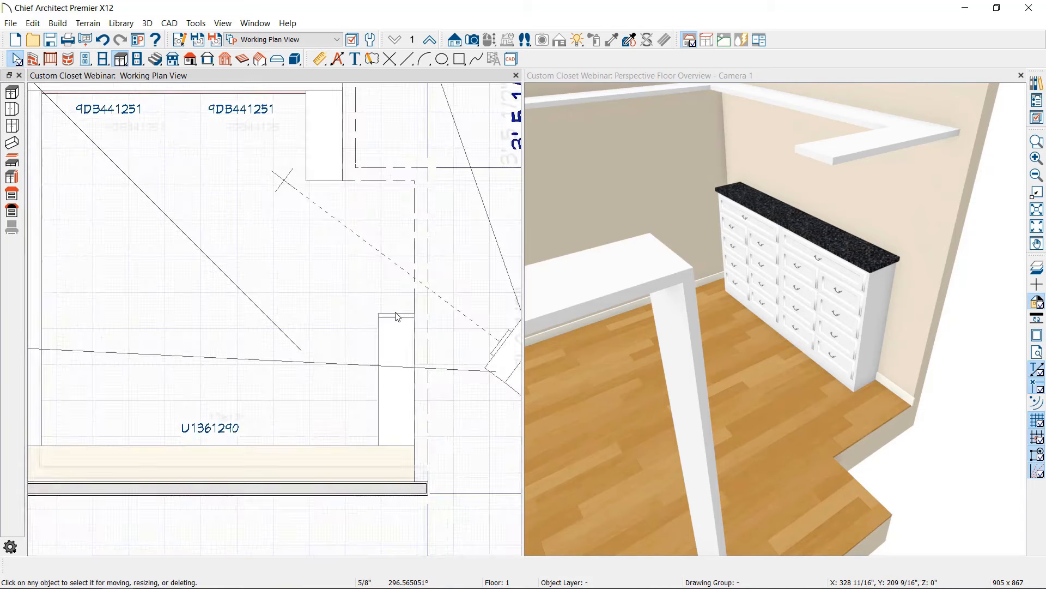
{"action": "left_click", "coordinate": [397, 315]}
{"action": "left_click", "coordinate": [51, 567]}
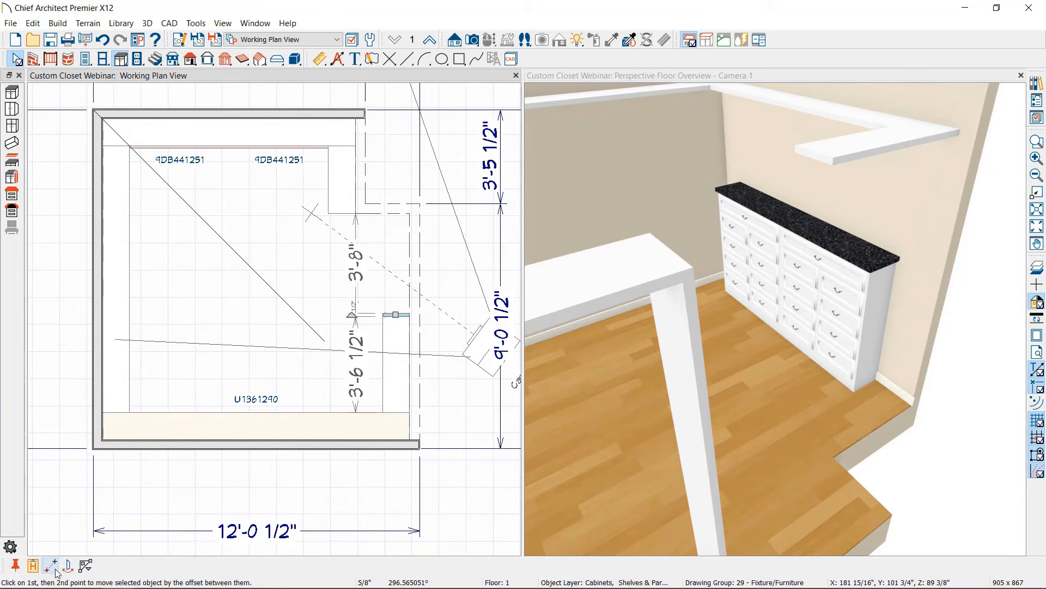
{"action": "left_click", "coordinate": [68, 568]}
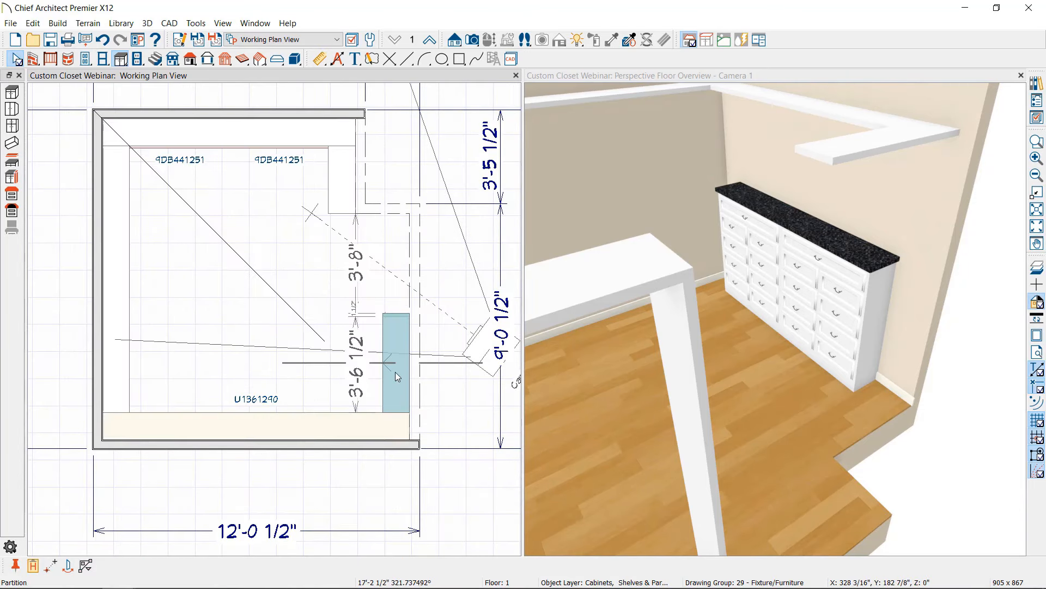
{"action": "left_click", "coordinate": [394, 372]}
Reflect a copy of that partition about cabinet U1361290's centre to the 9'-10" shelf, and reflect another about that shelf's centre to its far end.
{"action": "left_click", "coordinate": [46, 566]}
{"action": "left_click", "coordinate": [70, 566]}
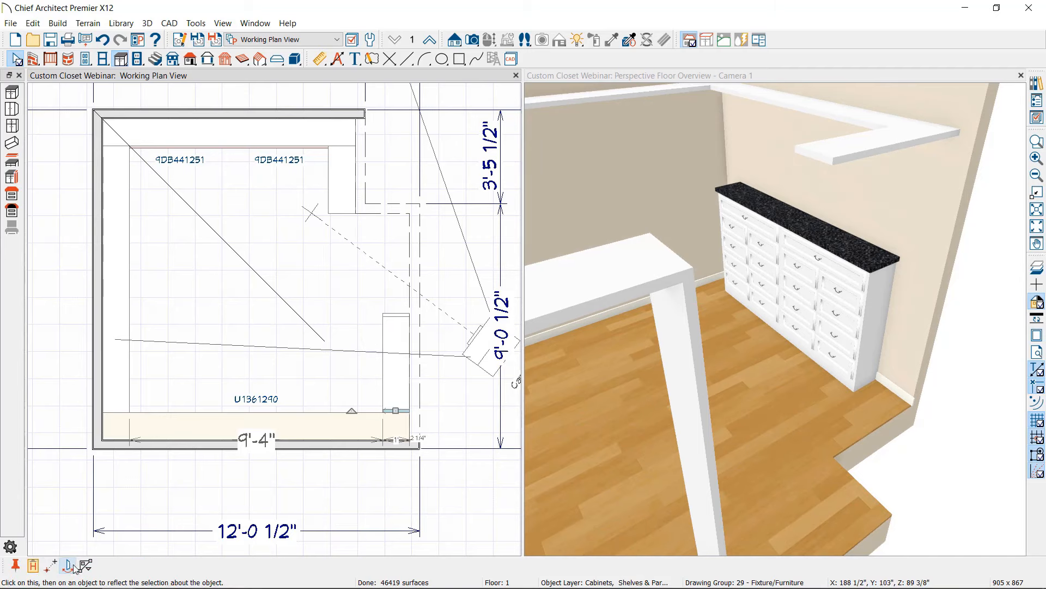
{"action": "left_click", "coordinate": [256, 419]}
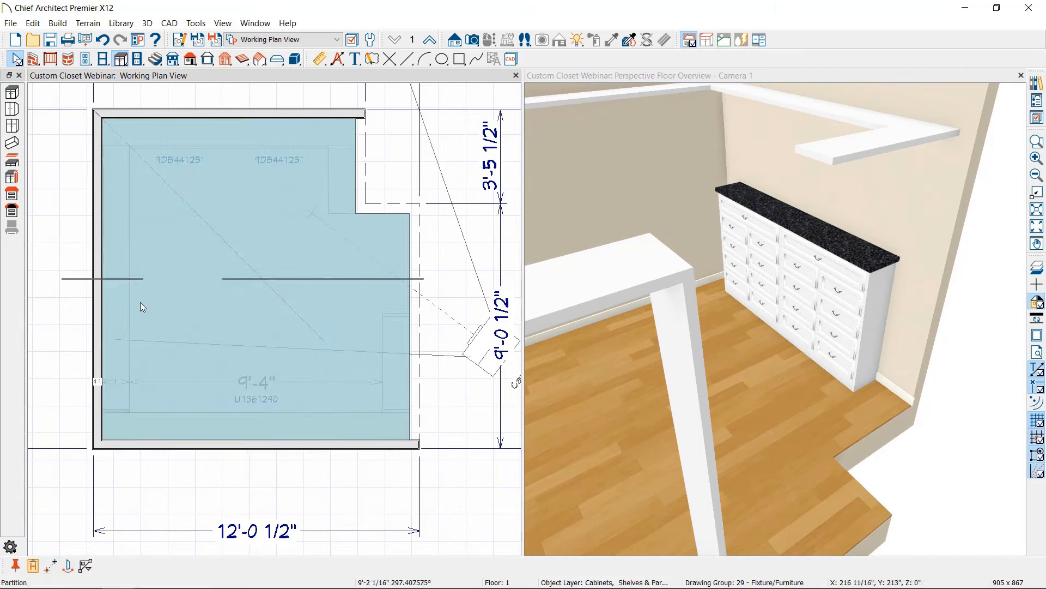
{"action": "left_click", "coordinate": [115, 286]}
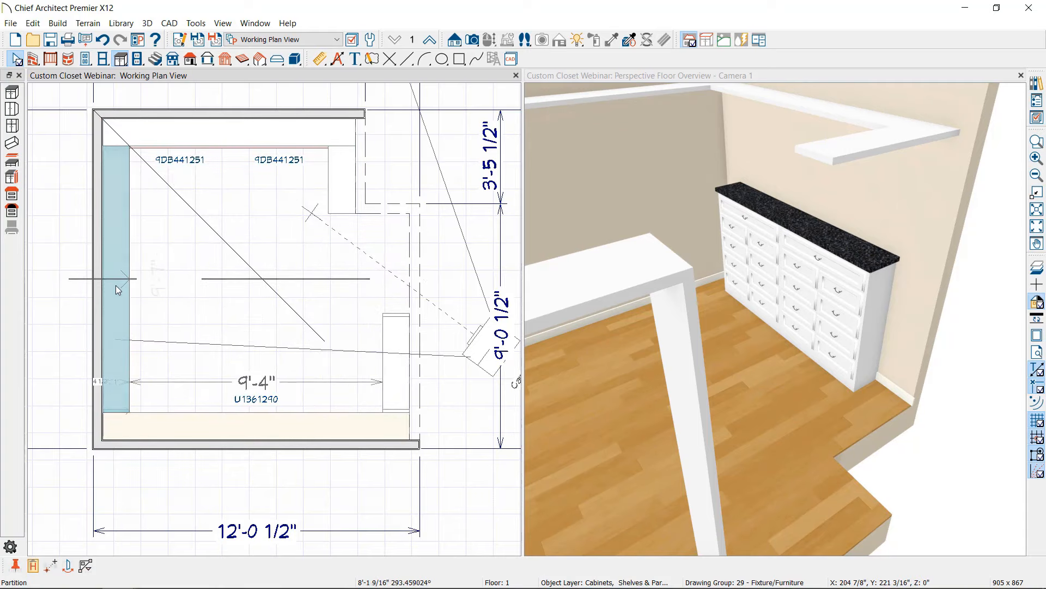
Reflect a copy of the corner partition about the diagonal CAD line so it stands under the shelf over the 9DB441251 cabinets.
{"action": "middle_click_drag", "start_coordinate": [223, 266], "coordinate": [245, 332]}
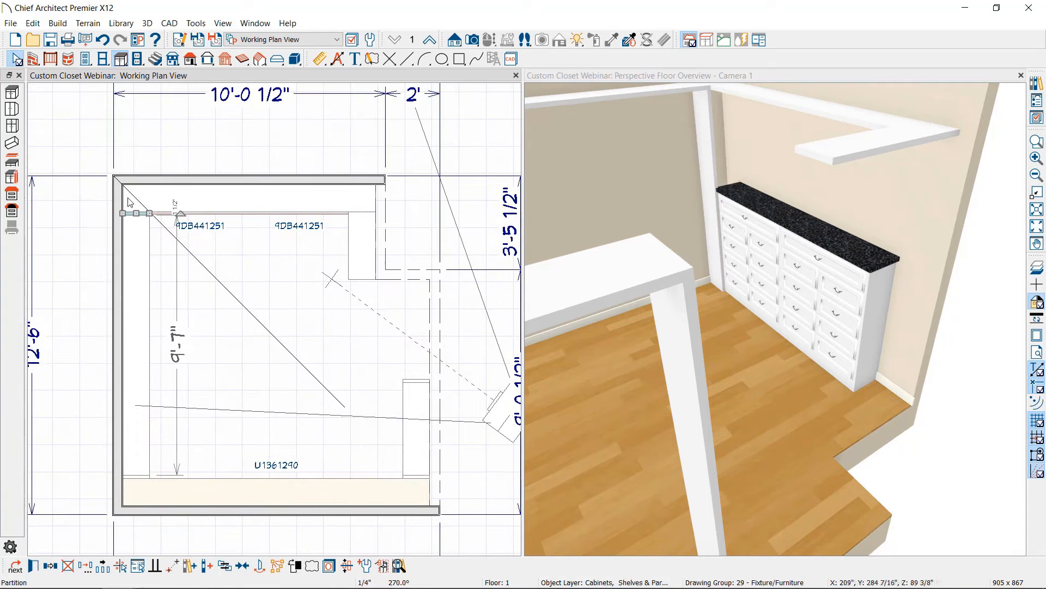
{"action": "scroll", "coordinate": [185, 209], "scroll_direction": "up", "scroll_amount": 9}
{"action": "middle_click_drag", "start_coordinate": [172, 259], "coordinate": [286, 323]}
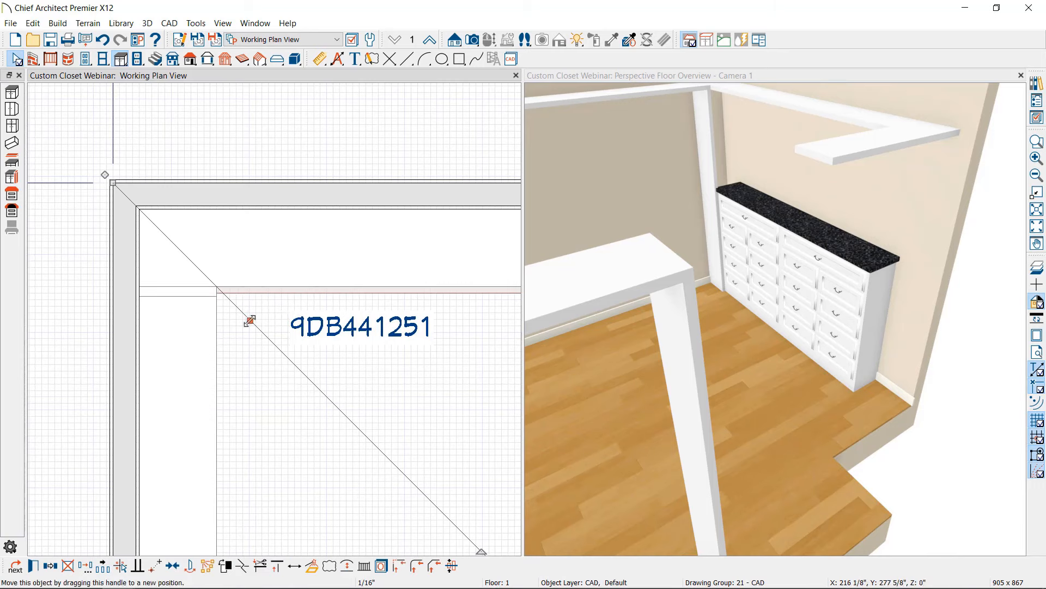
{"action": "left_click", "coordinate": [51, 566]}
{"action": "left_click", "coordinate": [77, 567]}
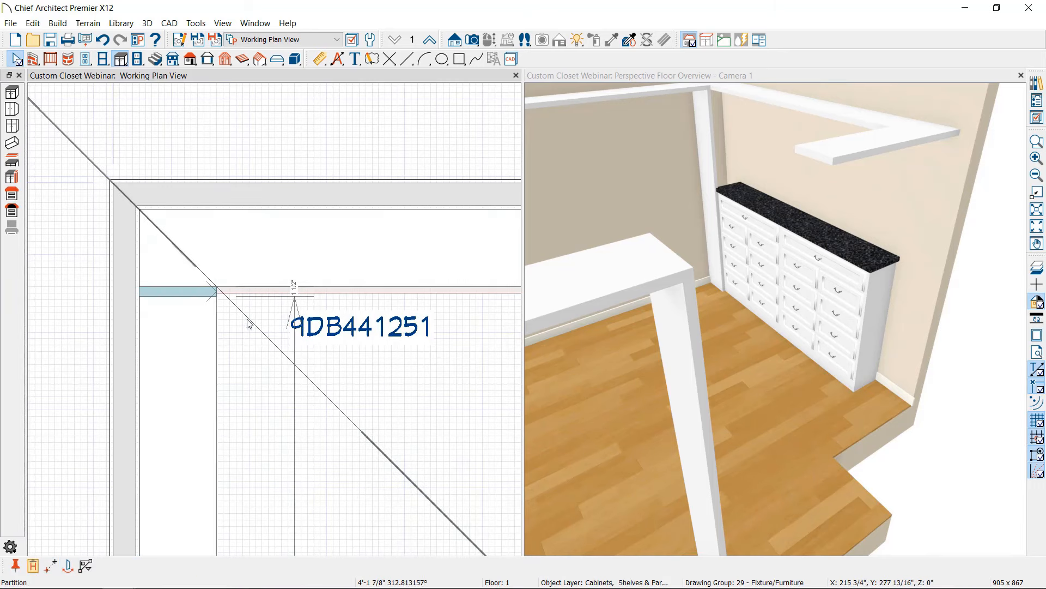
{"action": "left_click", "coordinate": [247, 322]}
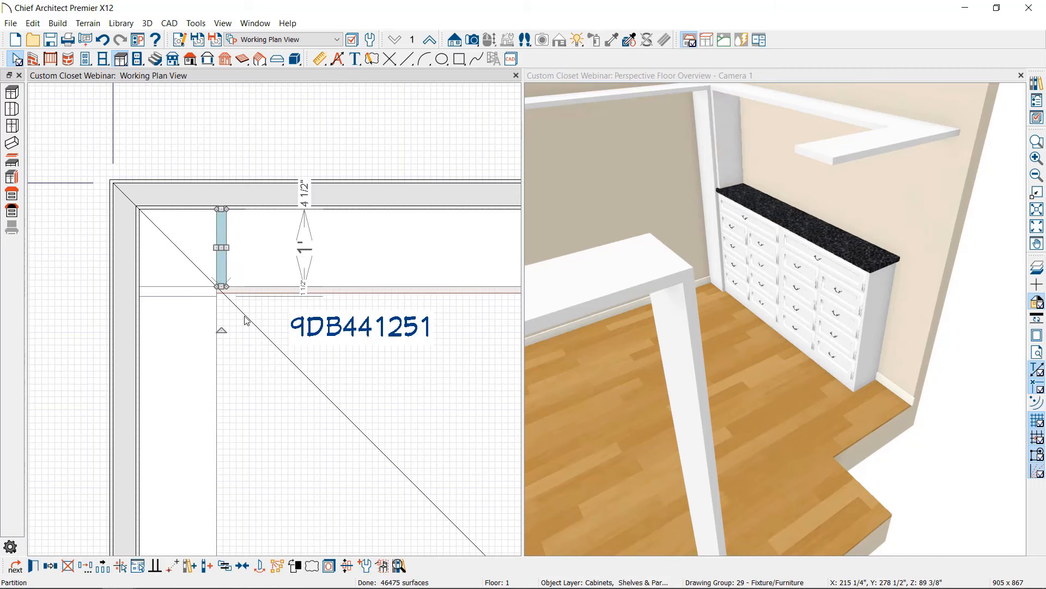
{"action": "key", "text": "Escape"}
Move the new corner partition 1 1/2" away from the 9DB441251 cabinets so its face aligns with the 9'-10" shelf's front edge.
{"action": "left_click", "coordinate": [223, 251]}
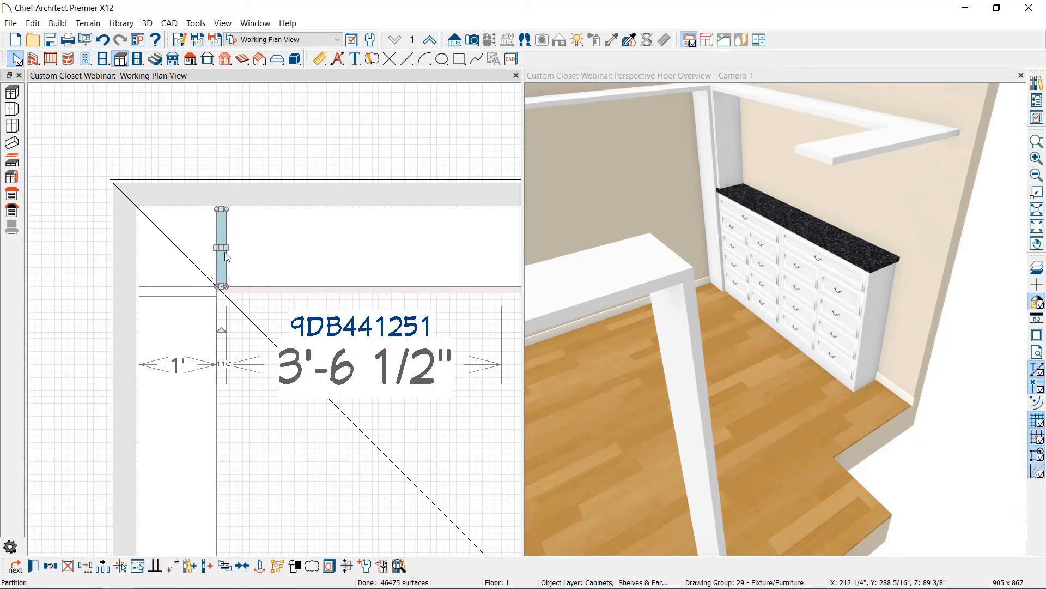
{"action": "left_click_drag", "start_coordinate": [216, 249], "coordinate": [208, 247]}
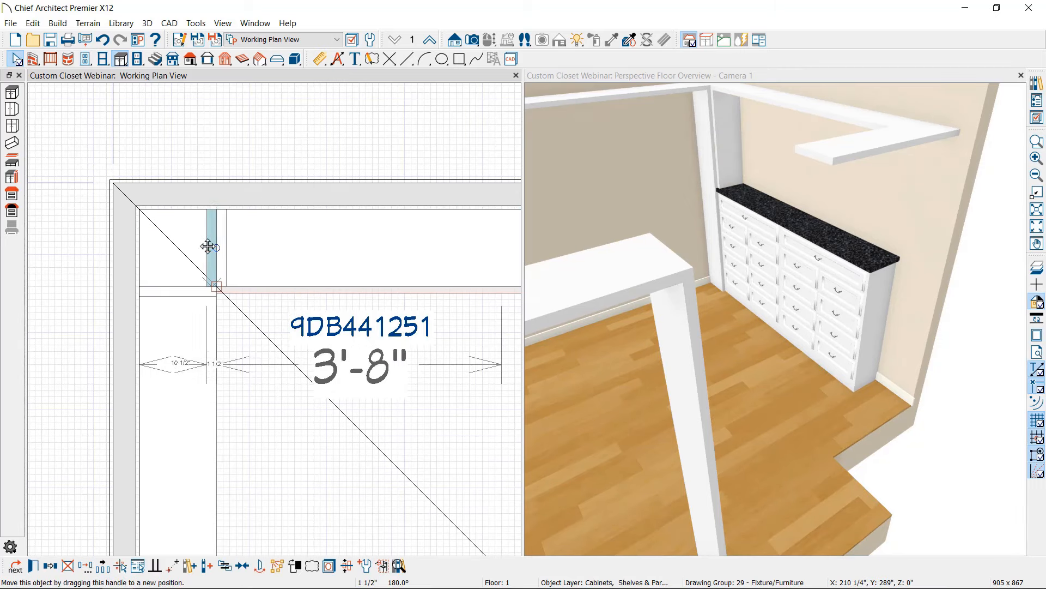
{"action": "key", "text": "Escape"}
Reflect a copy of that partition about the midpoint of the shelf over the 9DB441251 cabinets to the cabinets' other end.
{"action": "middle_click_drag", "start_coordinate": [471, 418], "coordinate": [321, 309]}
{"action": "scroll", "coordinate": [396, 400], "scroll_direction": "down", "scroll_amount": 2}
{"action": "scroll", "coordinate": [395, 400], "scroll_direction": "down", "scroll_amount": 1}
{"action": "scroll", "coordinate": [321, 308], "scroll_direction": "down", "scroll_amount": 4}
{"action": "left_click", "coordinate": [220, 246]}
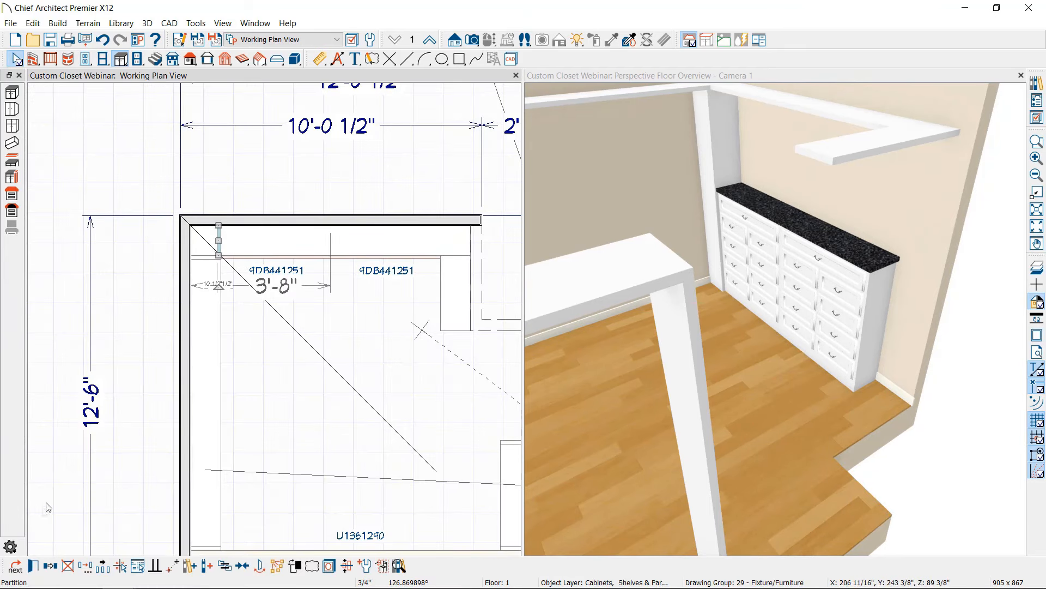
{"action": "left_click", "coordinate": [52, 564]}
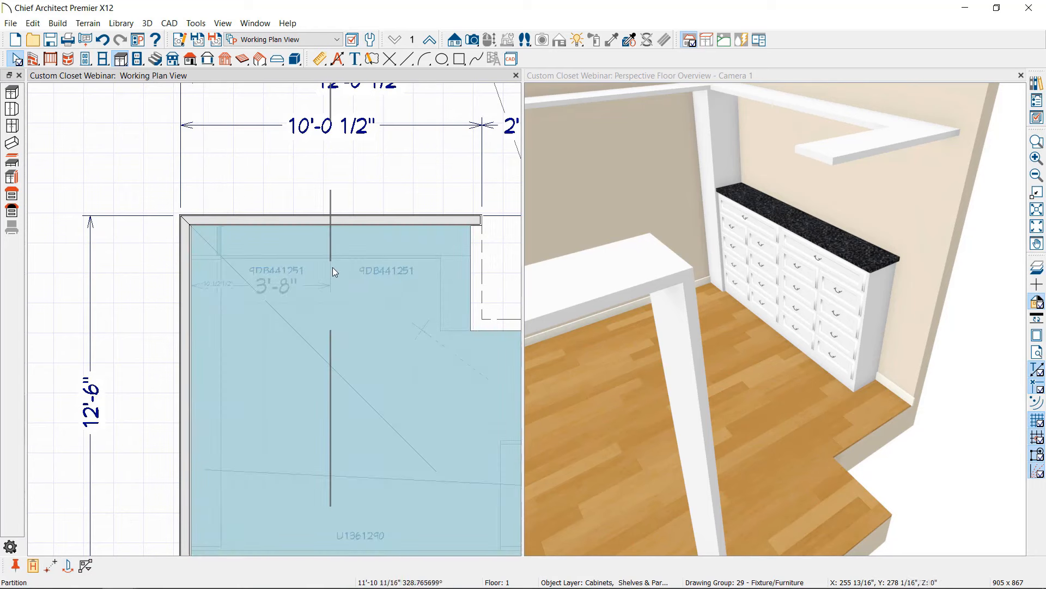
{"action": "left_click", "coordinate": [332, 267]}
Reflect a copy of the partition at the 9'-10" shelf's corner end across the closet to the start of the short return shelf.
{"action": "middle_click_drag", "start_coordinate": [474, 385], "coordinate": [404, 327]}
{"action": "left_click", "coordinate": [139, 193]}
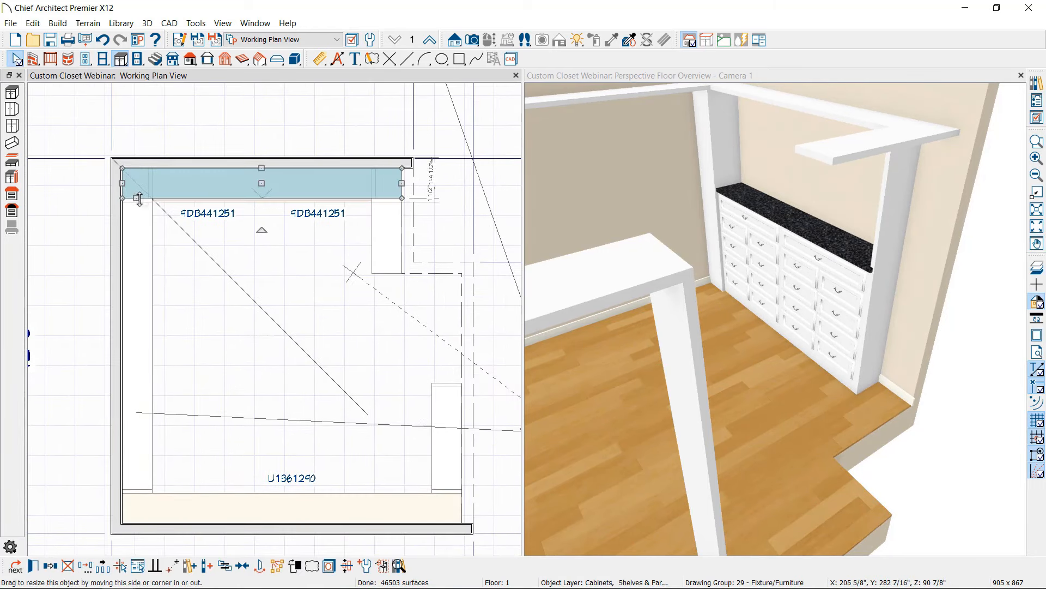
{"action": "left_click", "coordinate": [136, 200]}
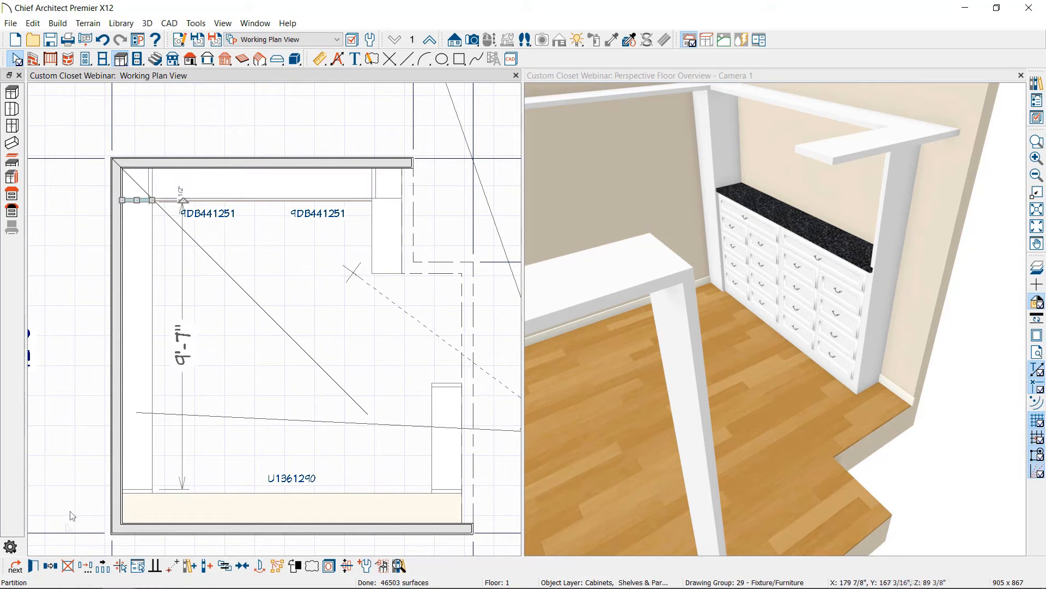
{"action": "left_click", "coordinate": [51, 568]}
{"action": "left_click", "coordinate": [66, 567]}
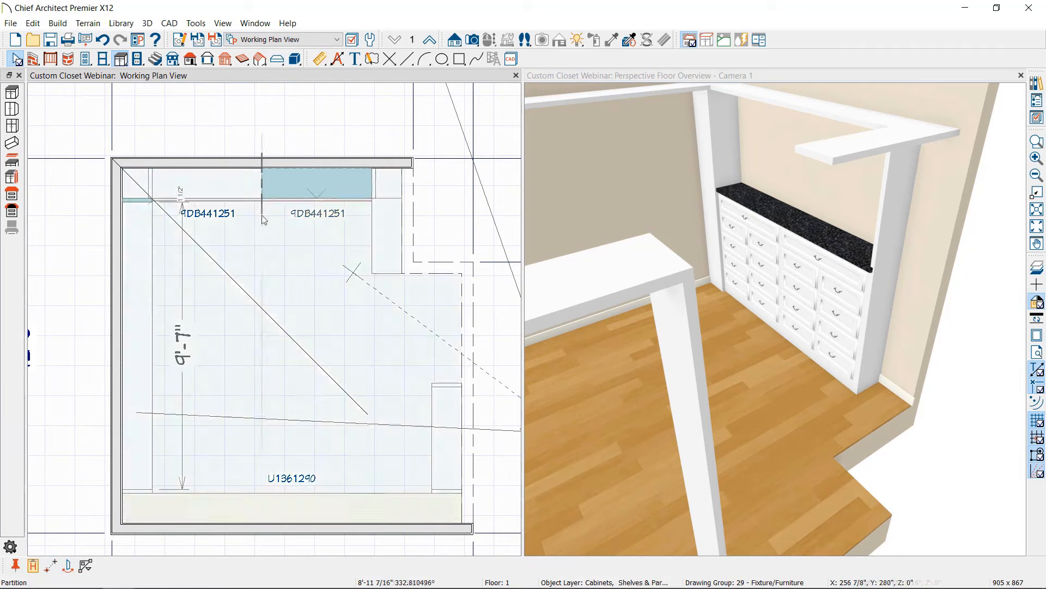
{"action": "left_click", "coordinate": [261, 217]}
Reflect a copy of that partition about the short return shelf's centre to the shelf's free end.
{"action": "middle_click_drag", "start_coordinate": [335, 268], "coordinate": [310, 214]}
{"action": "left_click", "coordinate": [51, 568]}
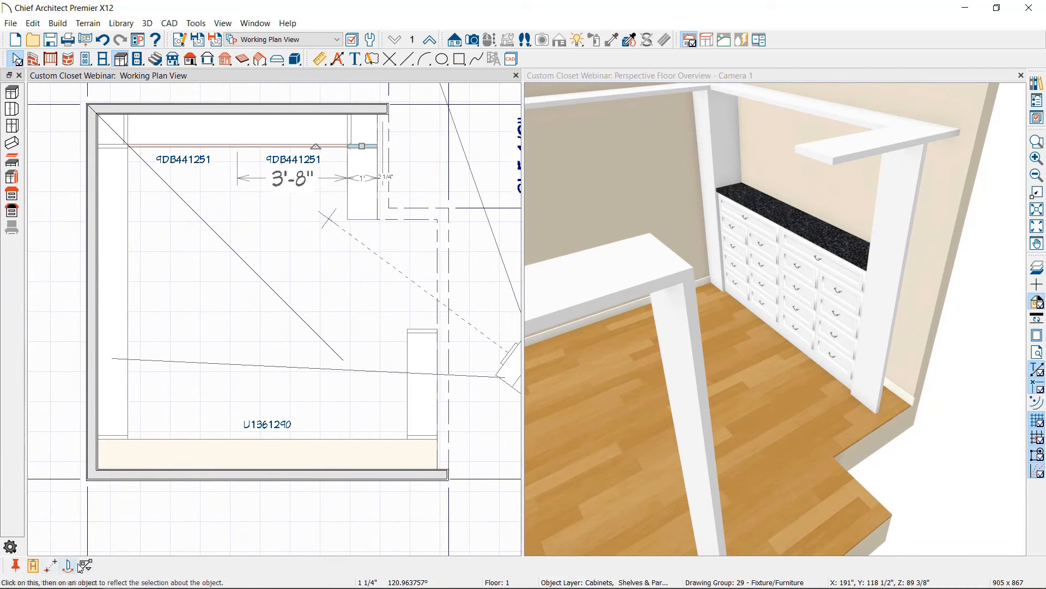
{"action": "left_click", "coordinate": [66, 567]}
{"action": "left_click", "coordinate": [358, 186]}
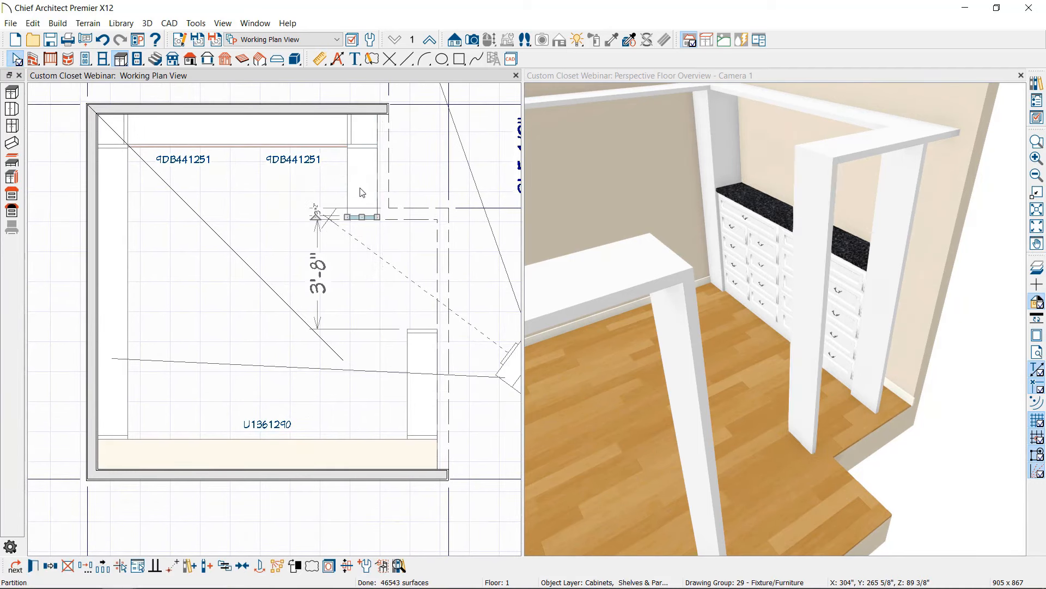
Create a wall elevation looking at the wall with the 9'-10" shelf.
{"action": "middle_click_drag", "start_coordinate": [847, 189], "coordinate": [855, 202]}
{"action": "scroll", "coordinate": [856, 205], "scroll_direction": "down", "scroll_amount": 4}
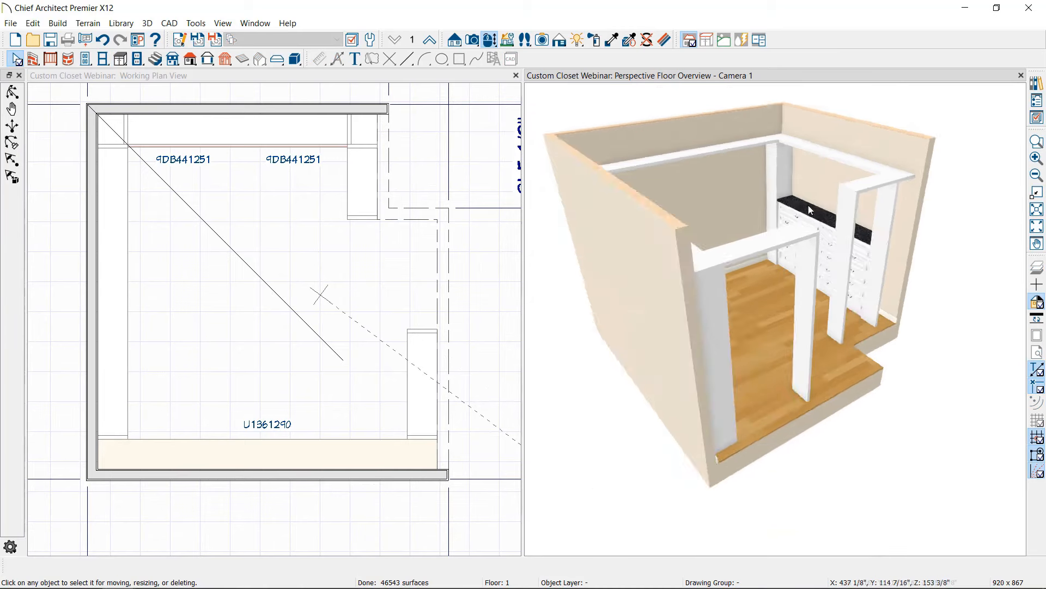
{"action": "scroll", "coordinate": [809, 205], "scroll_direction": "up", "scroll_amount": 2}
{"action": "middle_click_drag", "start_coordinate": [773, 218], "coordinate": [660, 256]}
{"action": "middle_click_drag", "start_coordinate": [346, 212], "coordinate": [366, 223]}
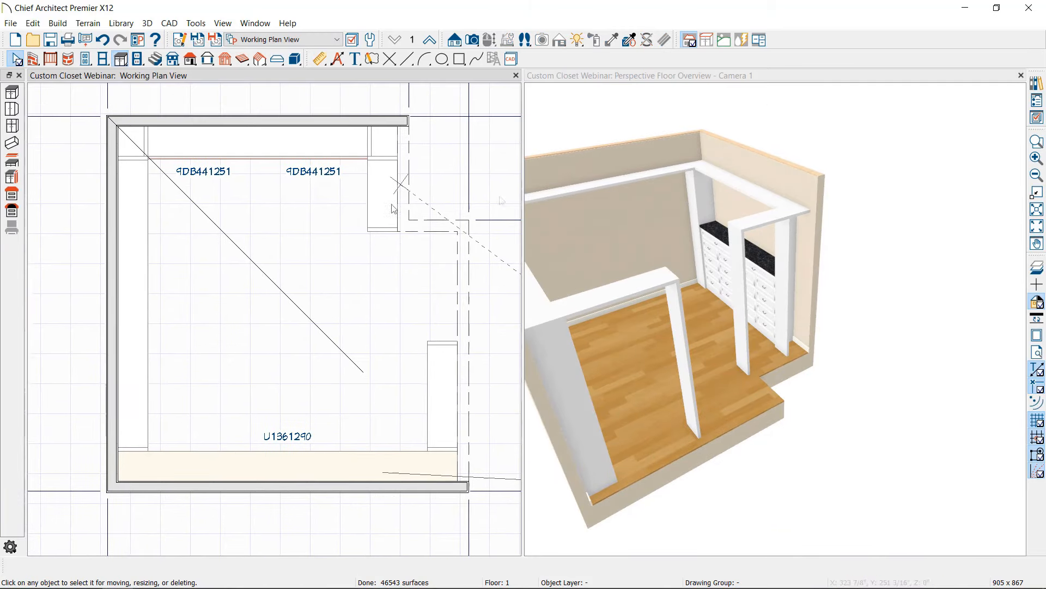
{"action": "middle_click_drag", "start_coordinate": [334, 254], "coordinate": [360, 255]}
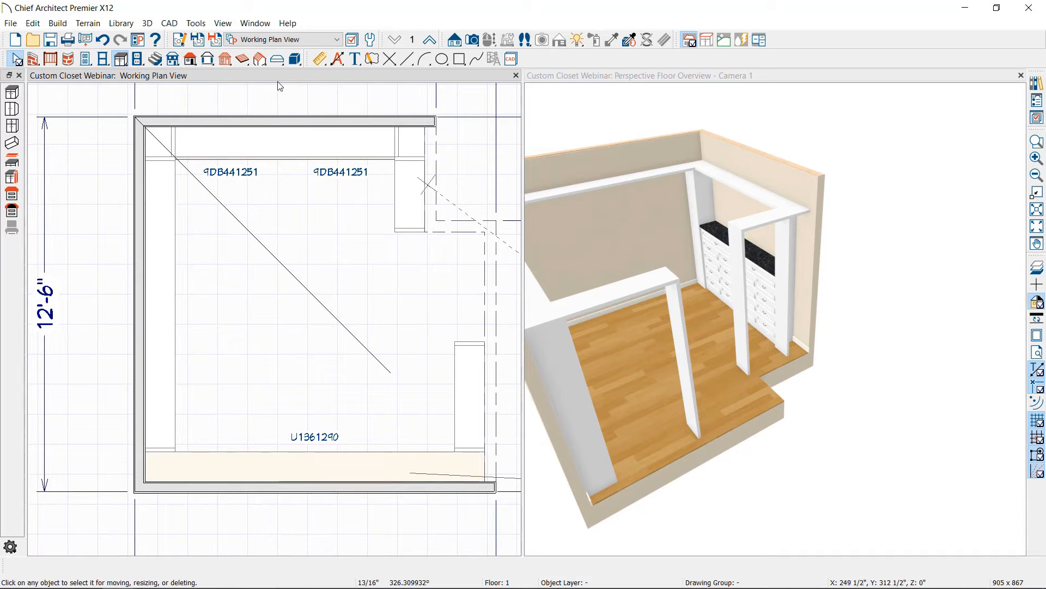
{"action": "left_click", "coordinate": [457, 40]}
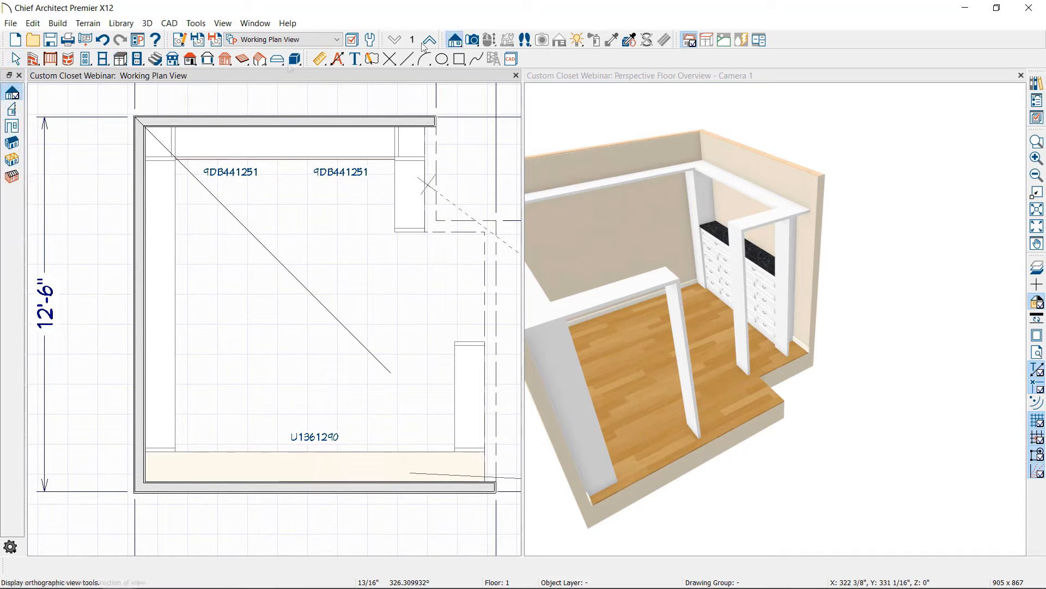
{"action": "left_click", "coordinate": [12, 130]}
{"action": "left_click_drag", "start_coordinate": [236, 299], "coordinate": [137, 299]}
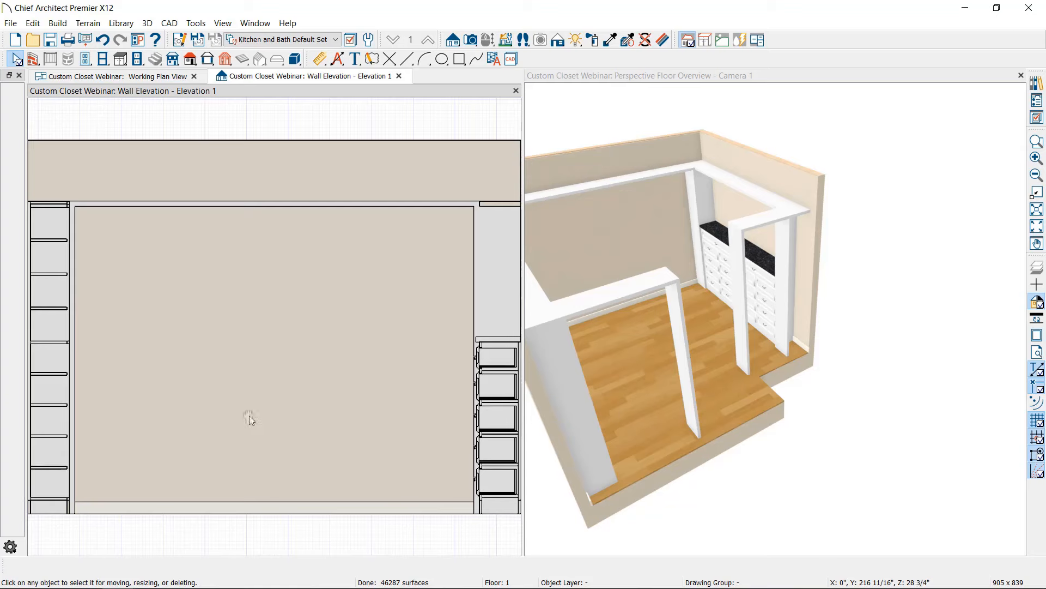
Switch to Closet Plan.pdf in Acrobat Reader and examine the partition spacing in the long shelf wall's elevation.
{"action": "middle_click_drag", "start_coordinate": [251, 419], "coordinate": [249, 375]}
{"action": "middle_click_drag", "start_coordinate": [611, 233], "coordinate": [701, 241]}
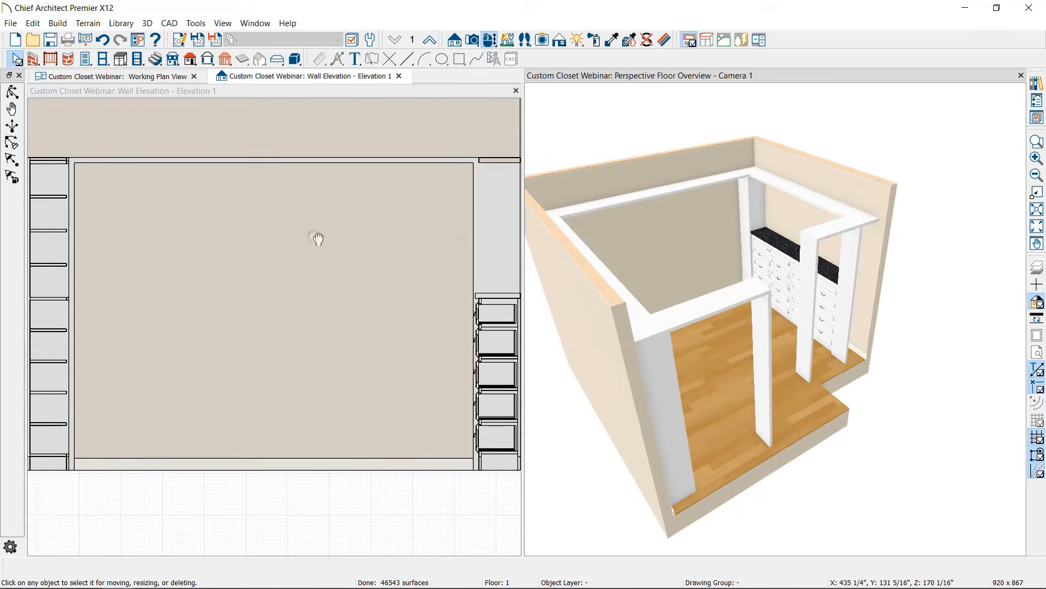
{"action": "middle_click_drag", "start_coordinate": [318, 239], "coordinate": [310, 231]}
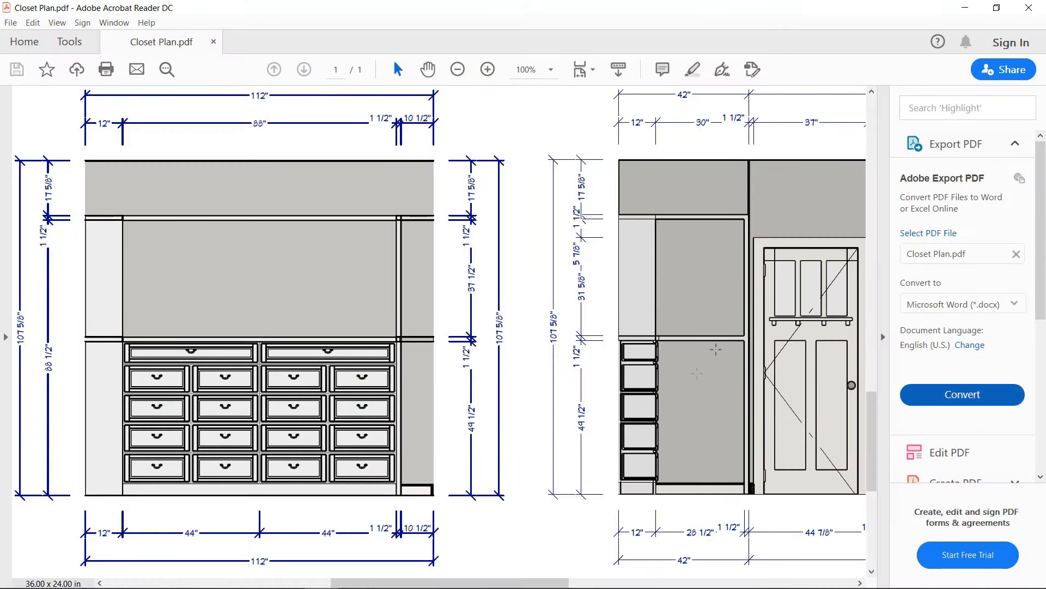
{"action": "scroll", "coordinate": [534, 525], "scroll_direction": "down", "scroll_amount": 1}
{"action": "left_click_drag", "start_coordinate": [523, 582], "coordinate": [314, 579]}
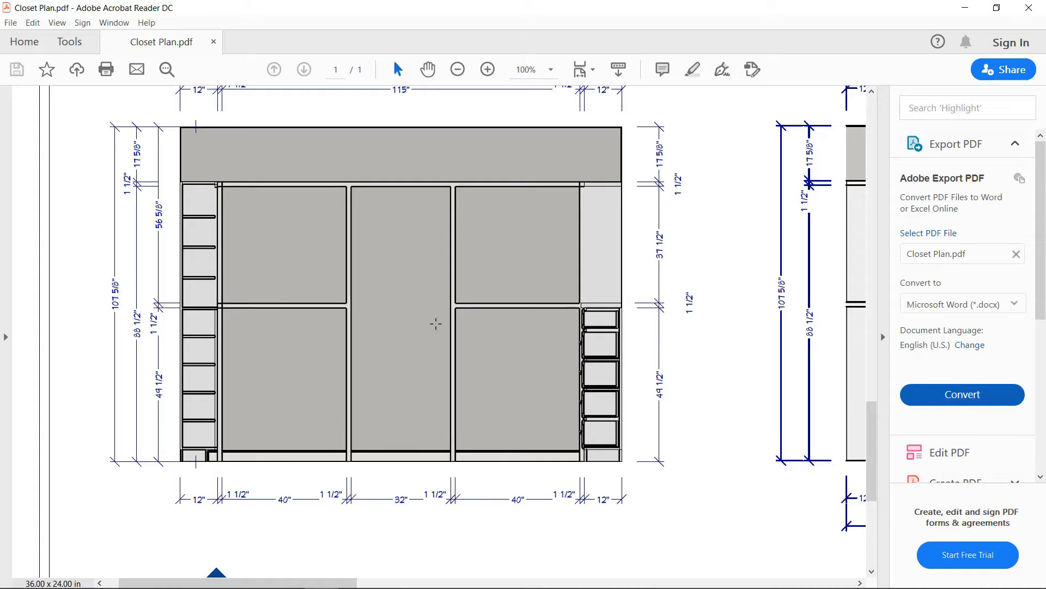
{"action": "scroll", "coordinate": [435, 323], "scroll_direction": "up", "scroll_amount": 1}
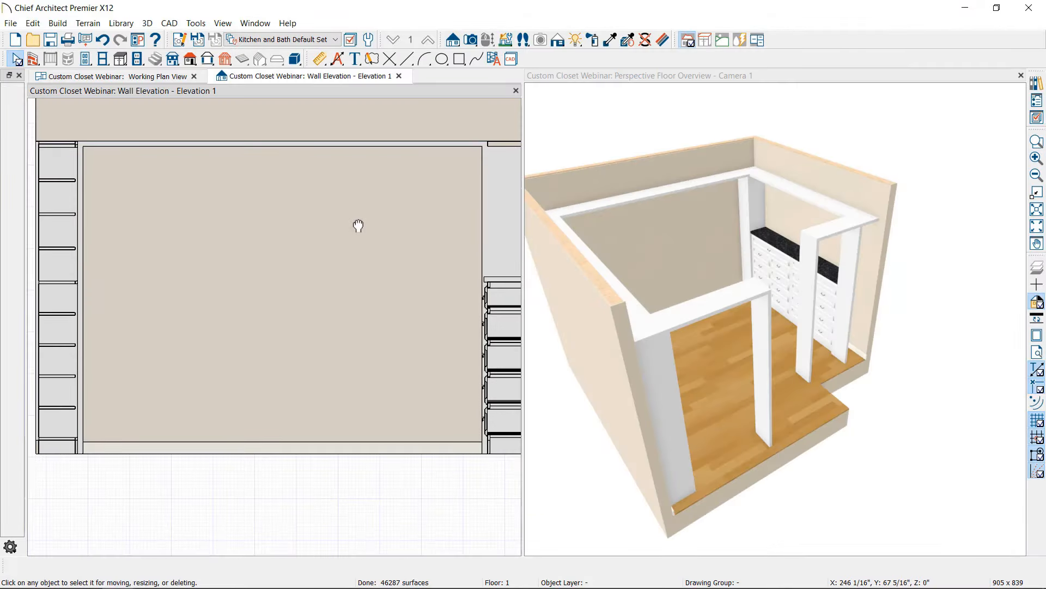
In the wall elevation, copy the partition beside the drawer cabinets to a spot near the middle of the open wall.
{"action": "scroll", "coordinate": [359, 225], "scroll_direction": "down", "scroll_amount": 1}
{"action": "left_click", "coordinate": [475, 205]}
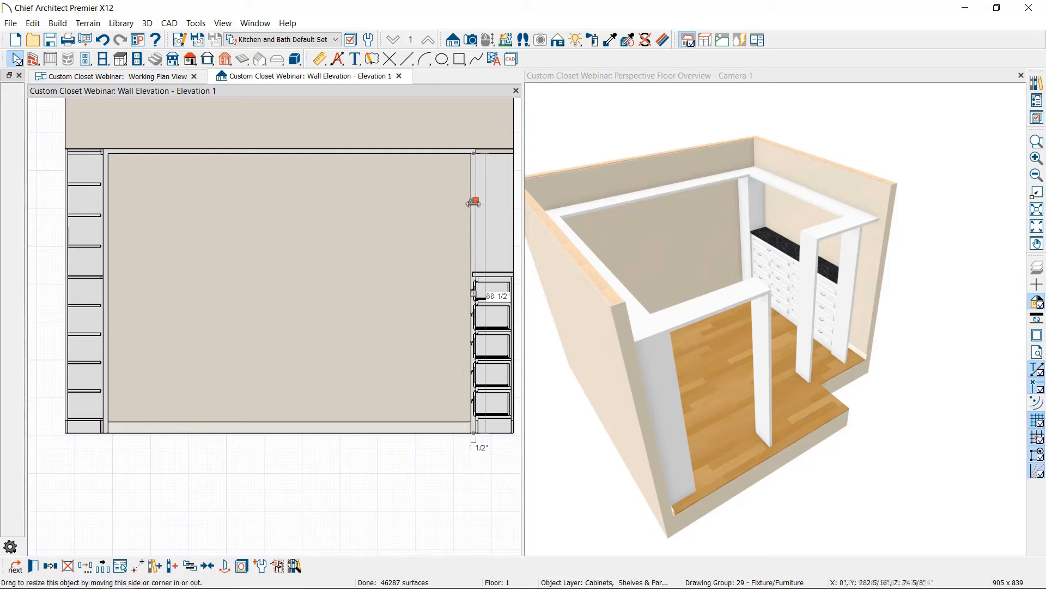
{"action": "middle_click_drag", "start_coordinate": [431, 310], "coordinate": [400, 288]}
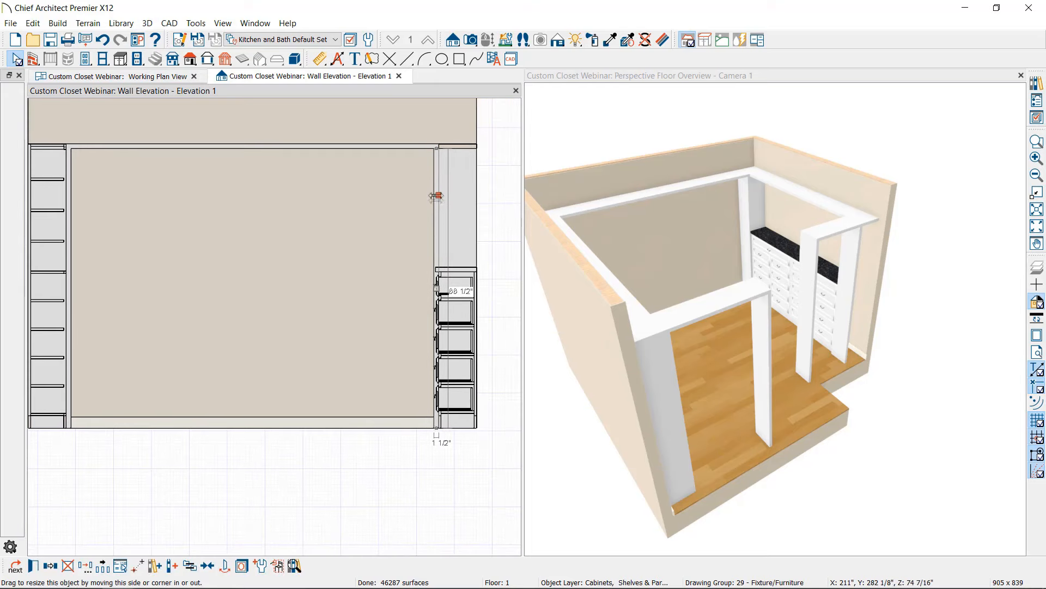
{"action": "left_click_drag", "start_coordinate": [52, 253], "coordinate": [70, 247]}
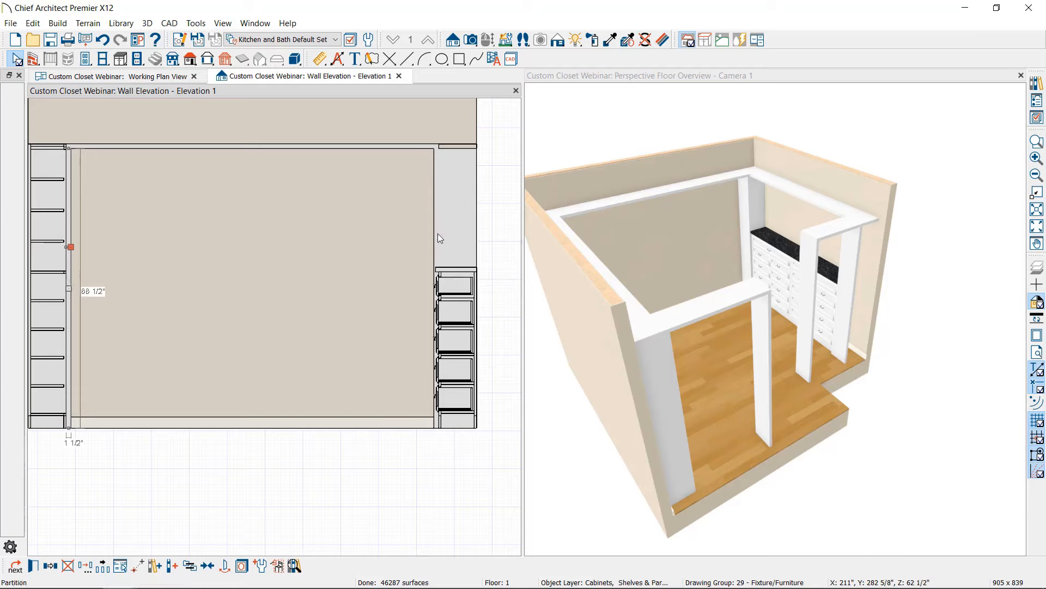
{"action": "key", "text": "ctrl+z"}
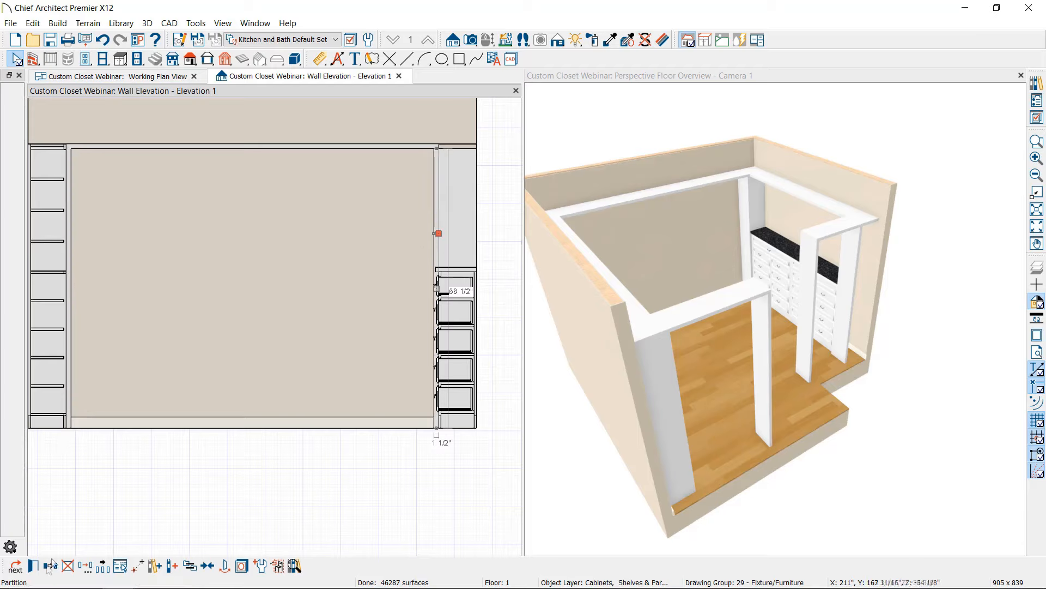
{"action": "left_click", "coordinate": [435, 286]}
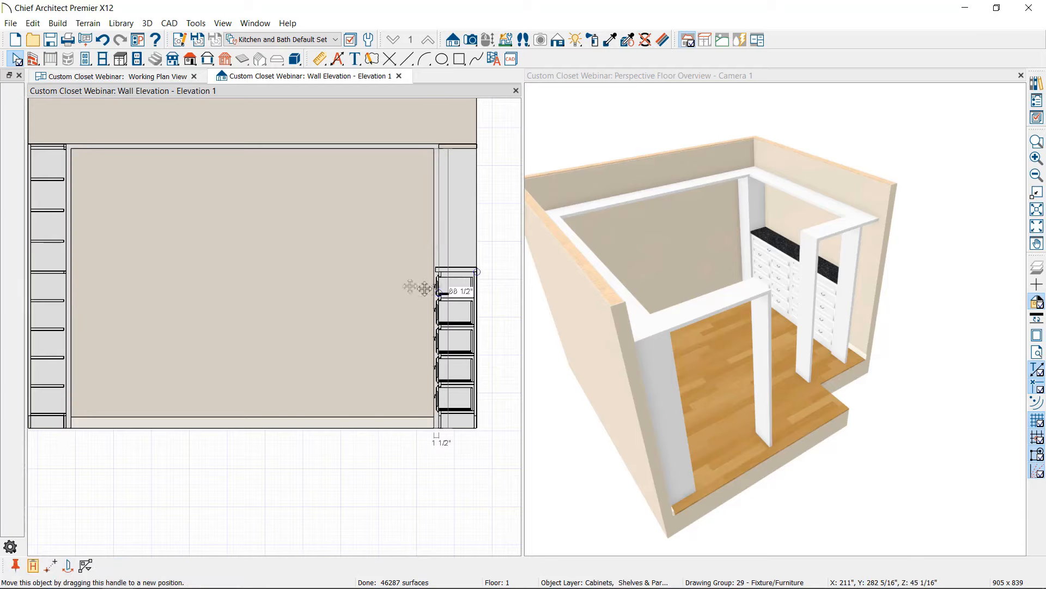
{"action": "left_click_drag", "start_coordinate": [425, 287], "coordinate": [277, 286]}
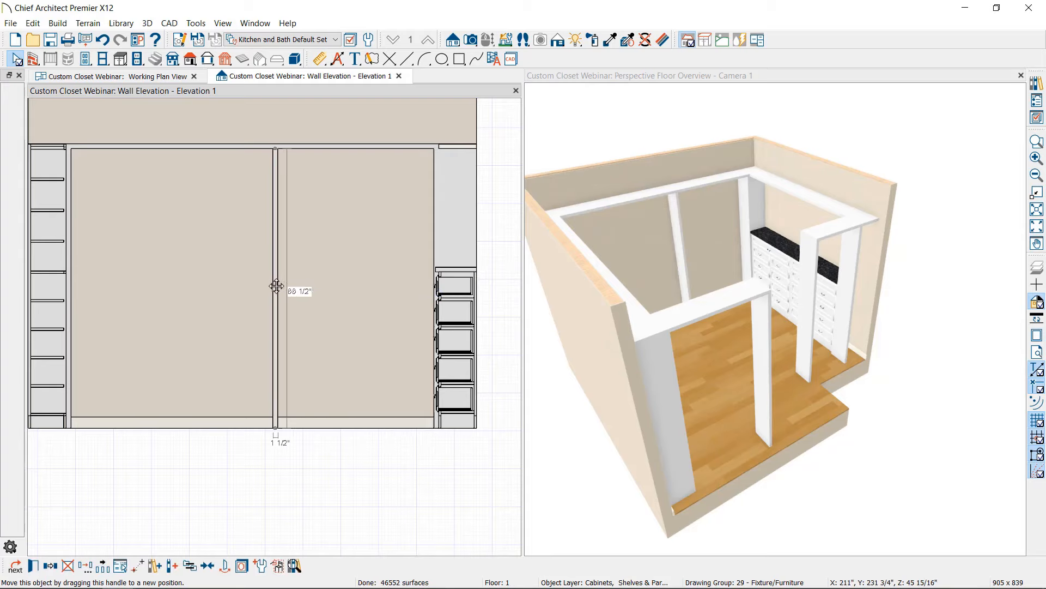
{"action": "left_click", "coordinate": [378, 471]}
{"action": "scroll", "coordinate": [355, 354], "scroll_direction": "down", "scroll_amount": 1}
{"action": "mouse_move", "coordinate": [355, 355]}
{"action": "middle_mouse_down"}
{"action": "mouse_move", "coordinate": [367, 383]}
{"action": "mouse_move", "coordinate": [358, 370]}
{"action": "mouse_move", "coordinate": [345, 379]}
{"action": "middle_mouse_up"}
{"action": "scroll", "coordinate": [363, 367], "scroll_direction": "down", "scroll_amount": 1}
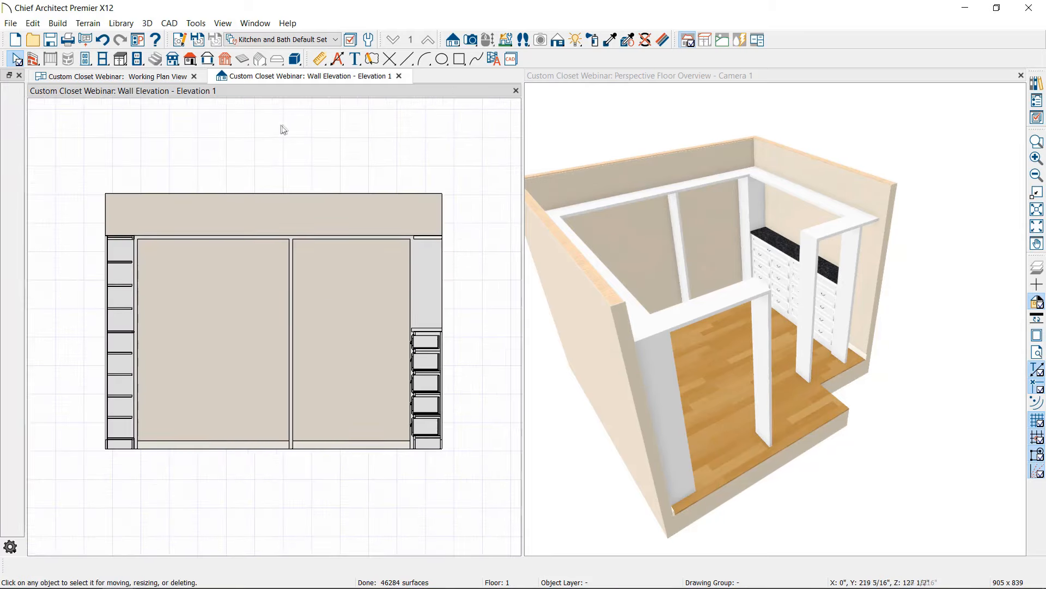
Add automatic elevation dimensions to the long shelf wall's elevation.
{"action": "left_click", "coordinate": [338, 59]}
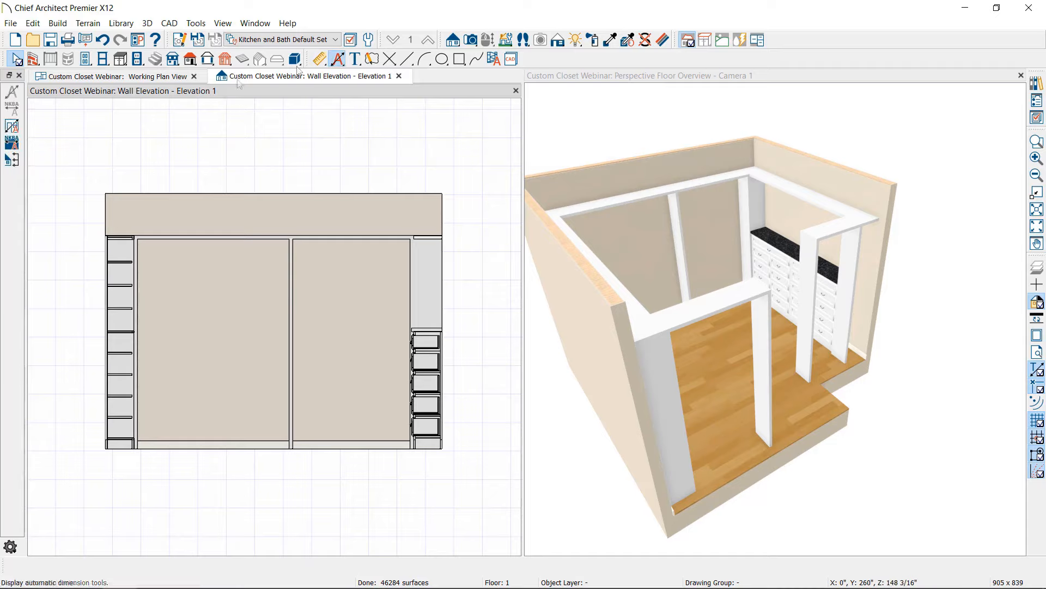
{"action": "left_click", "coordinate": [11, 143]}
{"action": "middle_click_drag", "start_coordinate": [345, 334], "coordinate": [327, 332]}
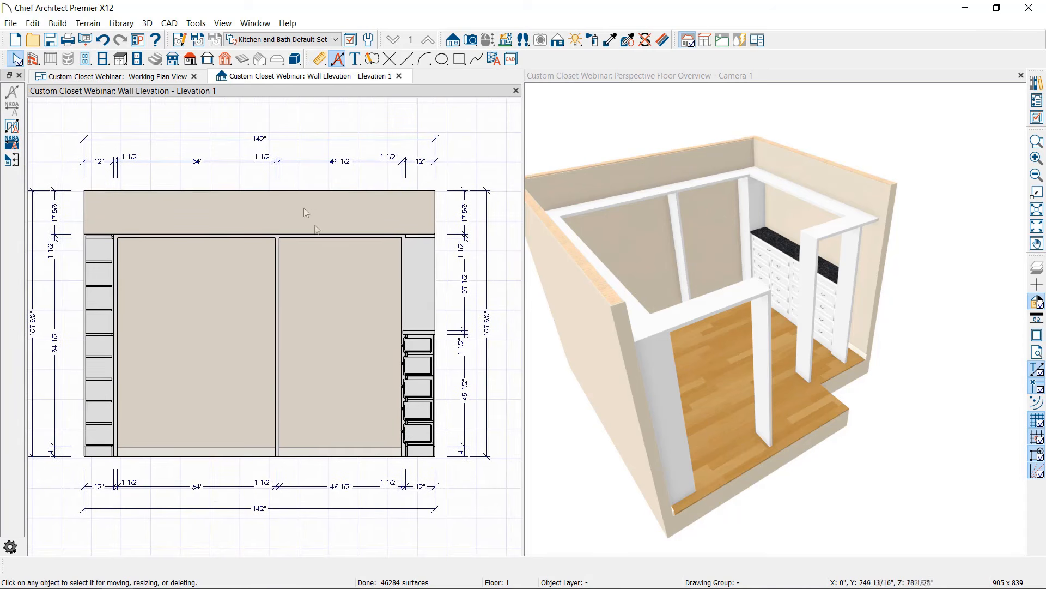
Move the middle partition so its clear gap to the partition beside the drawer cabinets is 40".
{"action": "left_click", "coordinate": [277, 303]}
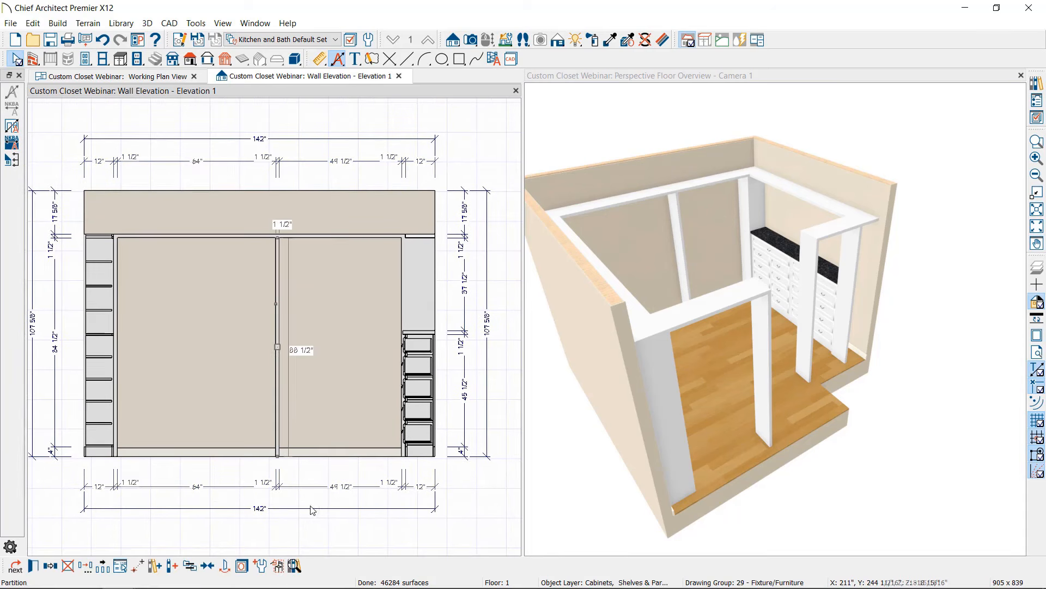
{"action": "left_click", "coordinate": [343, 162]}
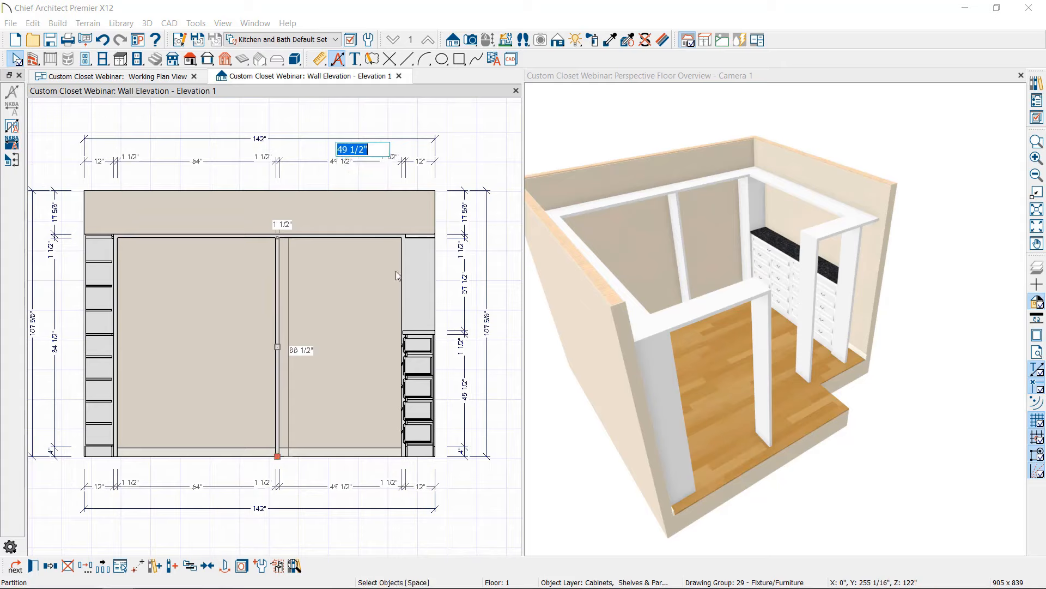
{"action": "type", "text": "40"}
{"action": "key", "text": "Return"}
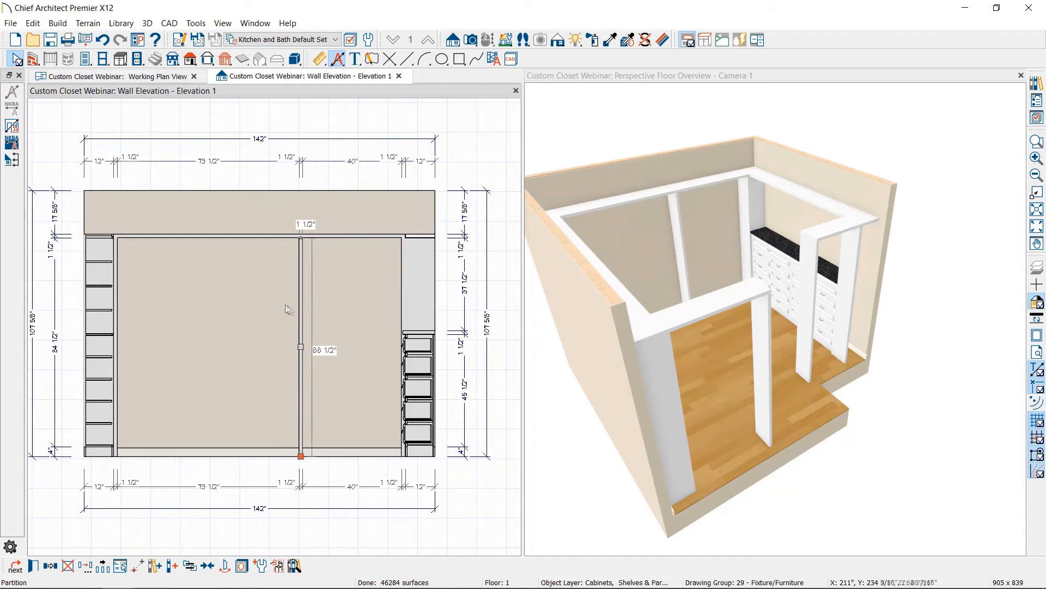
Copy the middle partition toward the tall shelf cabinet and set the gap between the two middle partitions to 32".
{"action": "left_click", "coordinate": [50, 565]}
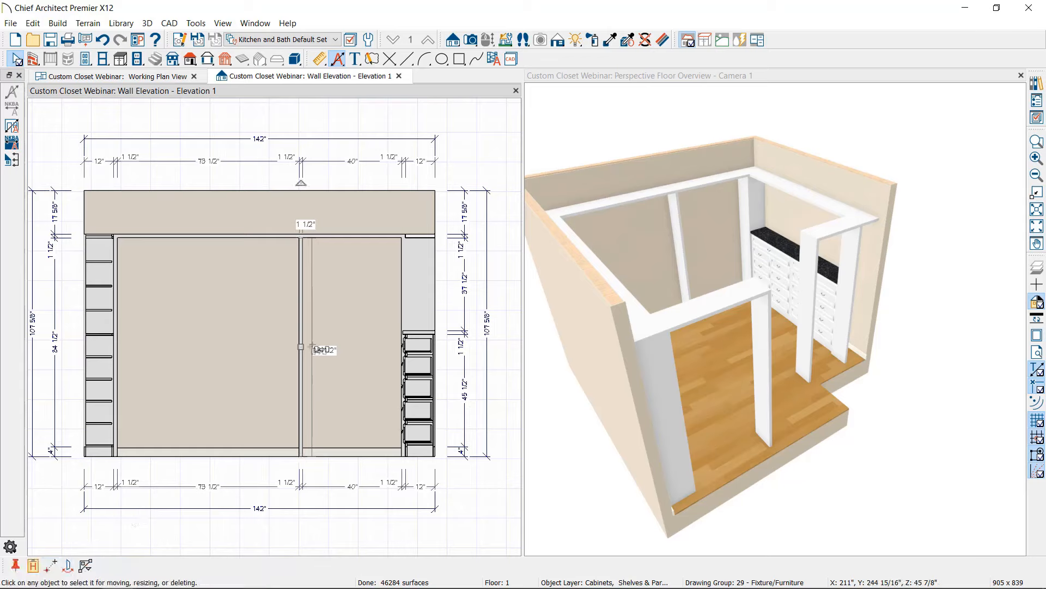
{"action": "left_click_drag", "start_coordinate": [303, 347], "coordinate": [225, 356]}
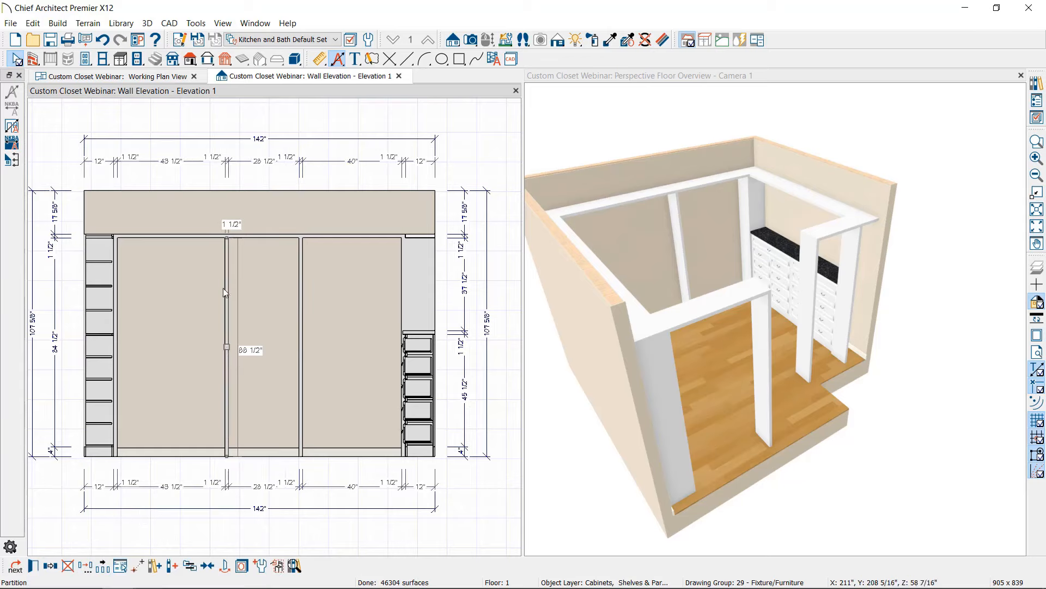
{"action": "left_click", "coordinate": [264, 491]}
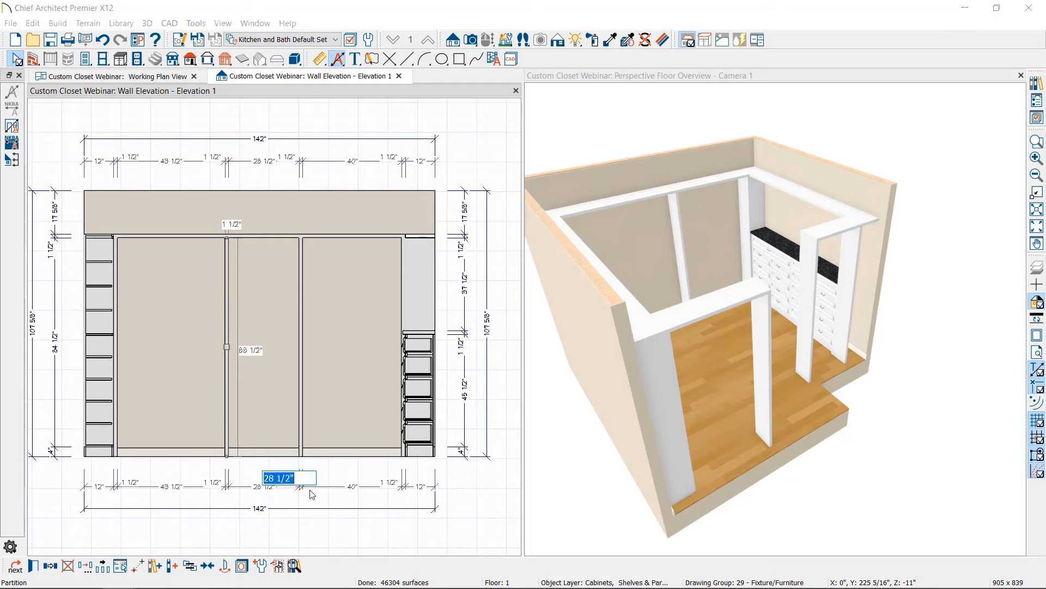
{"action": "type", "text": "32"}
{"action": "key", "text": "Return"}
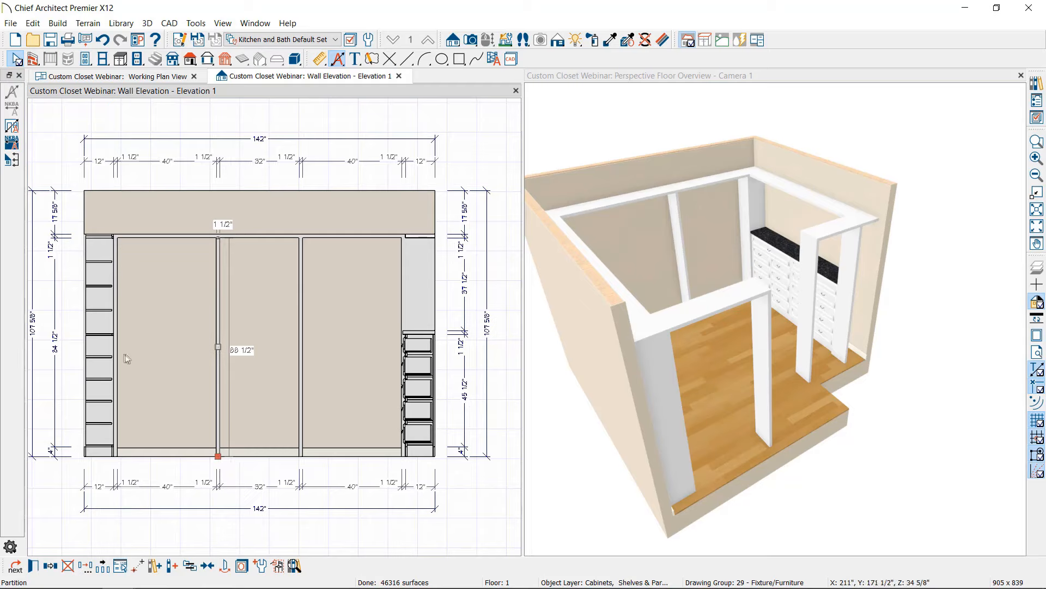
{"action": "left_click", "coordinate": [238, 381]}
{"action": "key", "text": "Escape"}
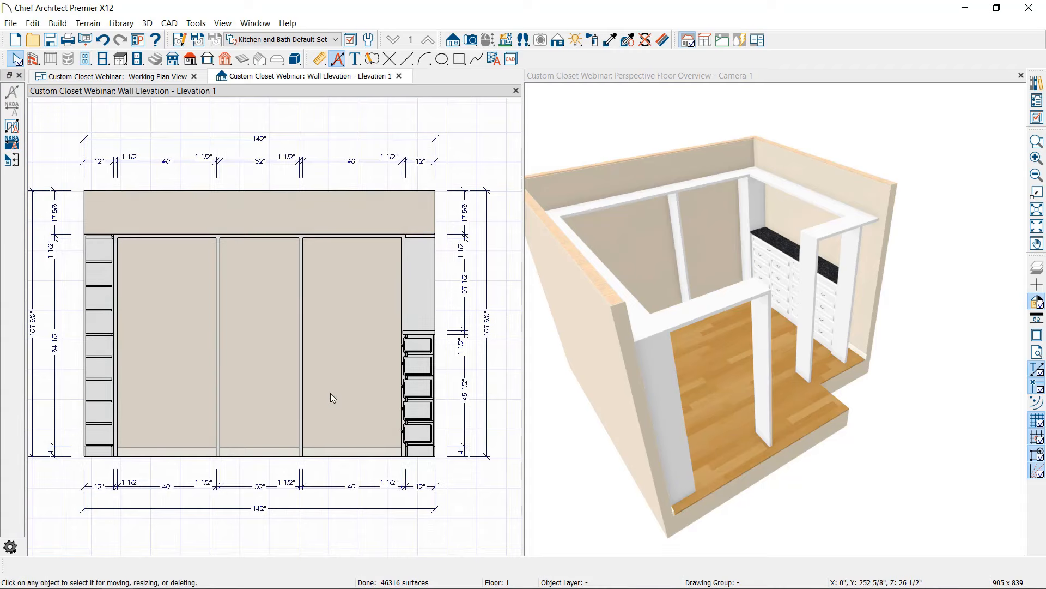
Copy the high shelf in place and fit the copy into the 40" bay beside the tall shelf cabinet, about 47" above the base.
{"action": "left_click", "coordinate": [337, 238]}
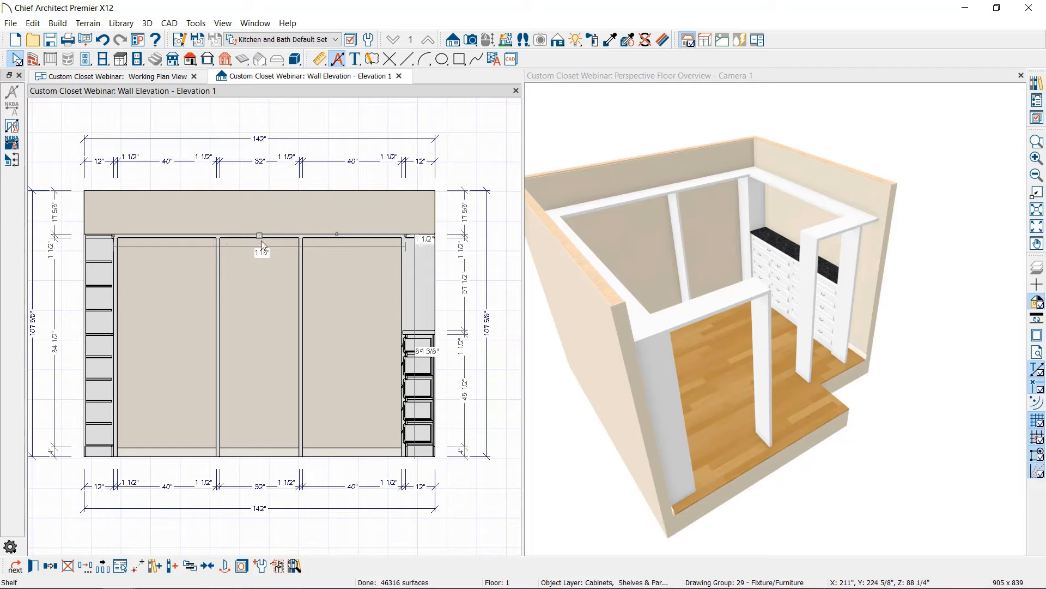
{"action": "left_click", "coordinate": [48, 567]}
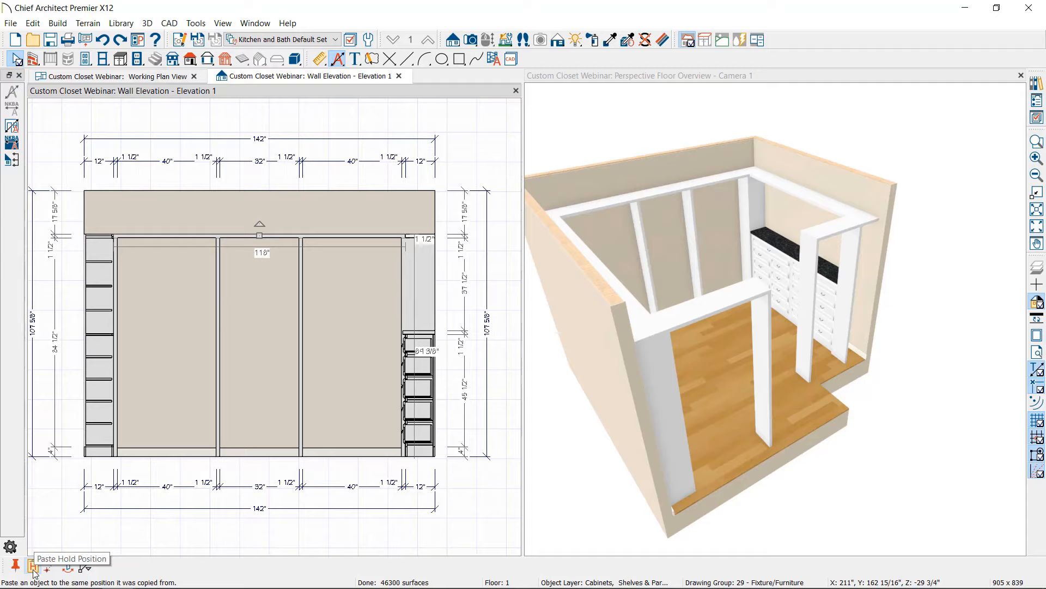
{"action": "left_click", "coordinate": [33, 568]}
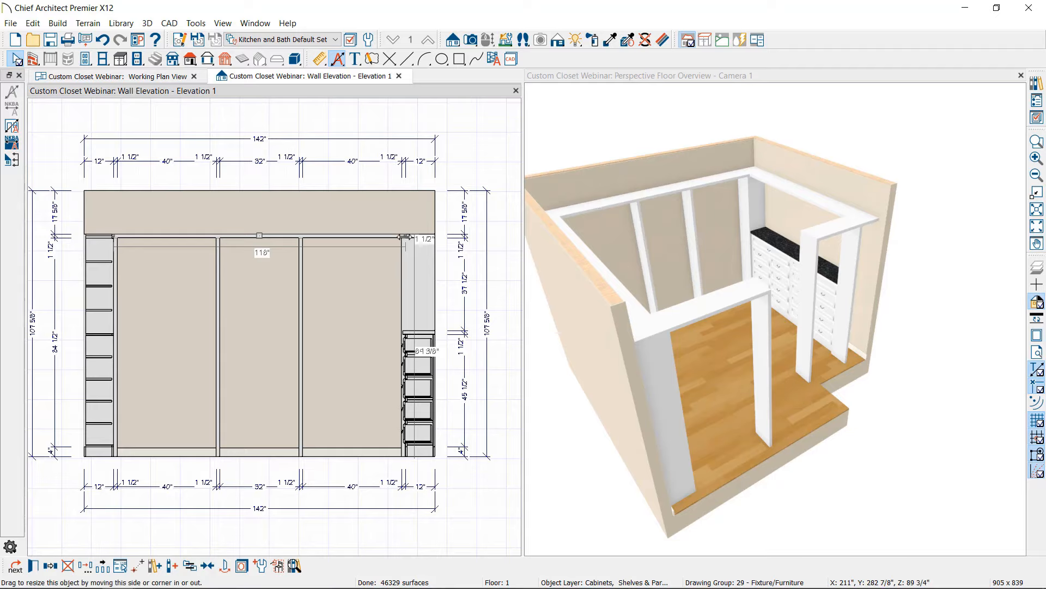
{"action": "left_click_drag", "start_coordinate": [391, 236], "coordinate": [216, 329]}
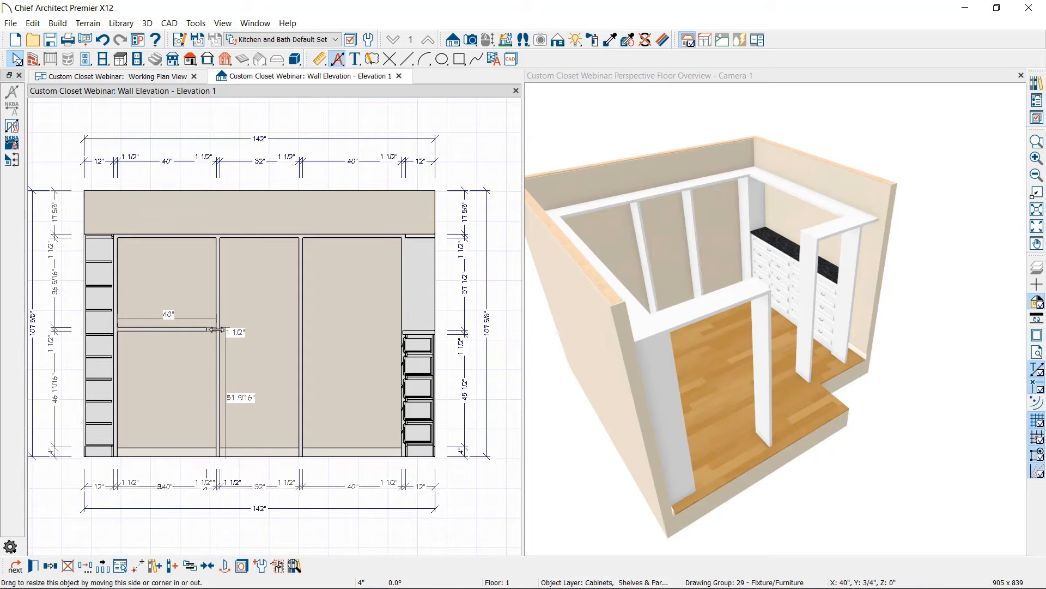
Set the new 40" shelf's height above the 4" base to 49 1/2".
{"action": "middle_click_drag", "start_coordinate": [190, 392], "coordinate": [227, 390]}
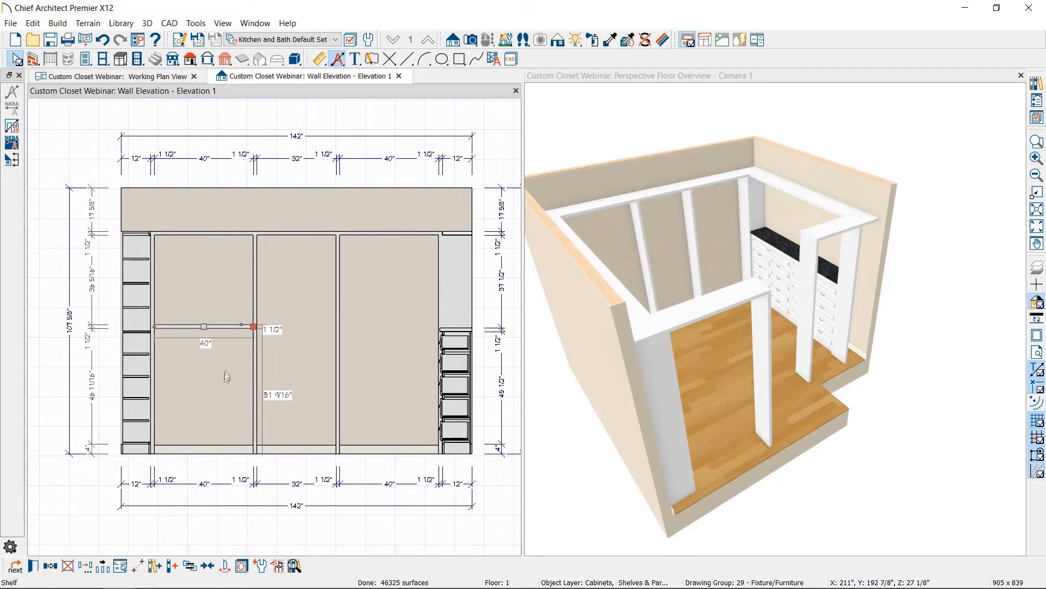
{"action": "left_click", "coordinate": [95, 397]}
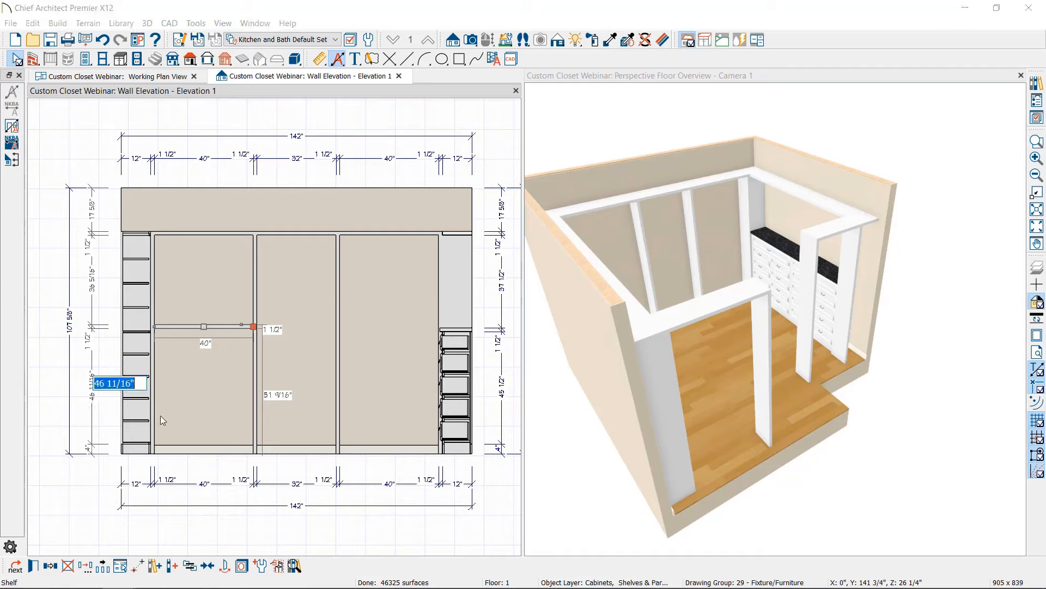
{"action": "type", "text": "49"}
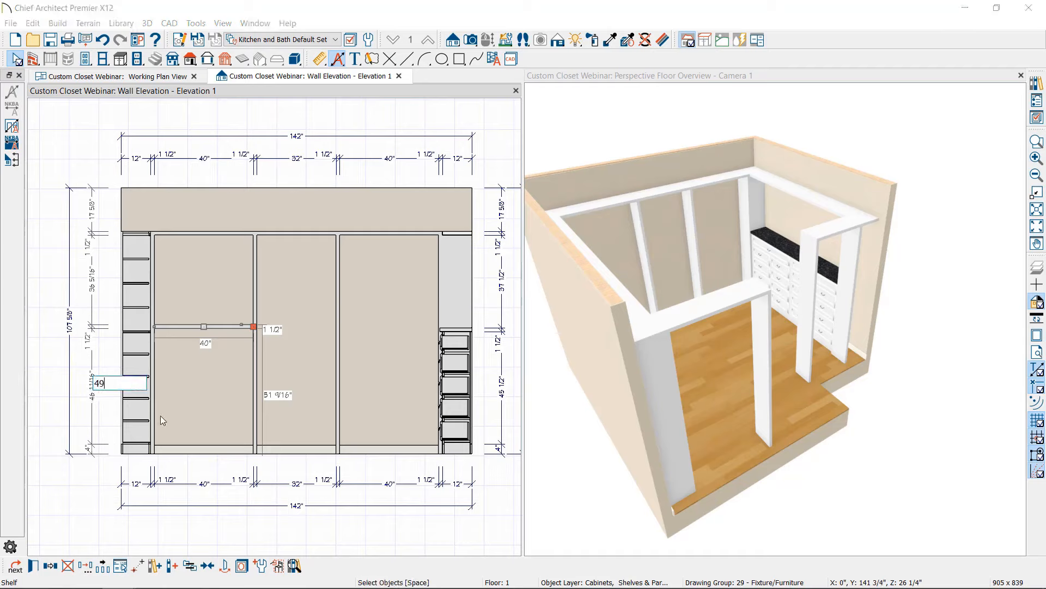
{"action": "type", "text": " 1/2"}
{"action": "key", "text": "Return"}
Remove the 4" base point from the vertical dimension line beside the tall shelf cabinet, turning Auto Refresh Dimensions off.
{"action": "middle_click_drag", "start_coordinate": [275, 364], "coordinate": [227, 365]}
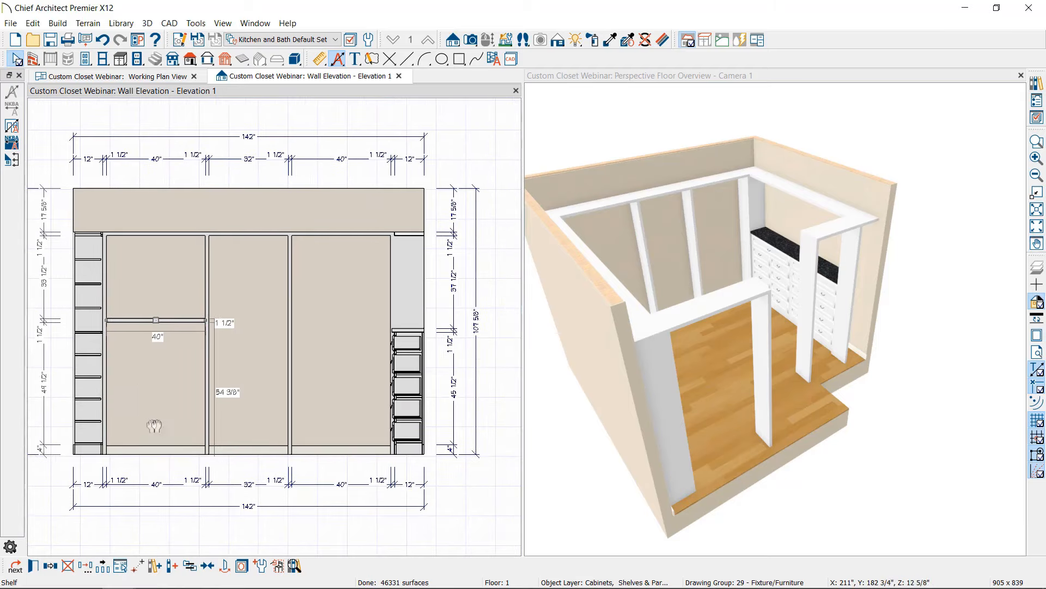
{"action": "middle_click_drag", "start_coordinate": [79, 393], "coordinate": [124, 382]}
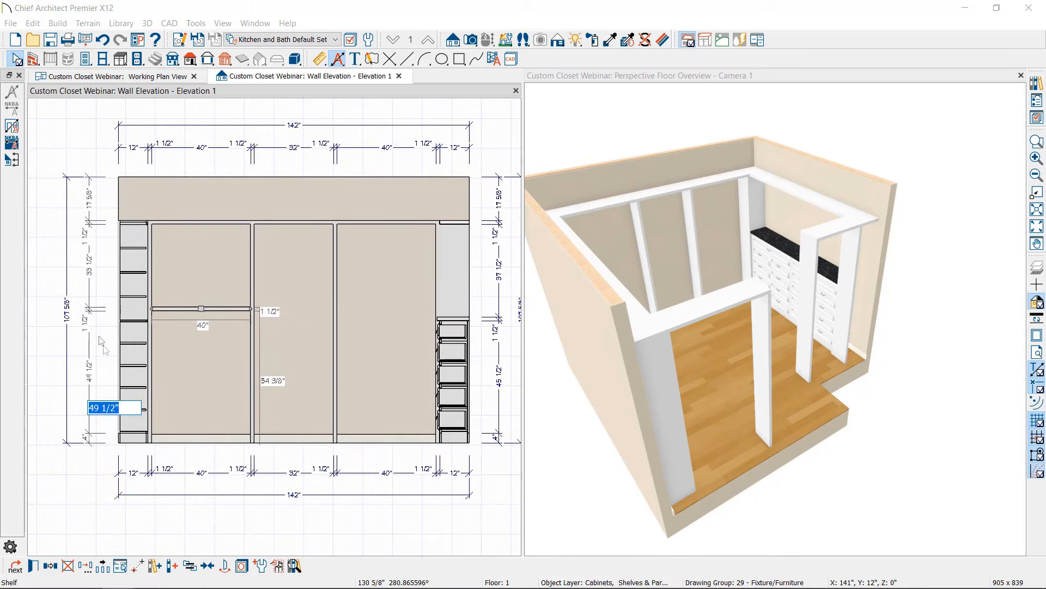
{"action": "left_click", "coordinate": [89, 406]}
{"action": "left_click_drag", "start_coordinate": [119, 439], "coordinate": [50, 500]}
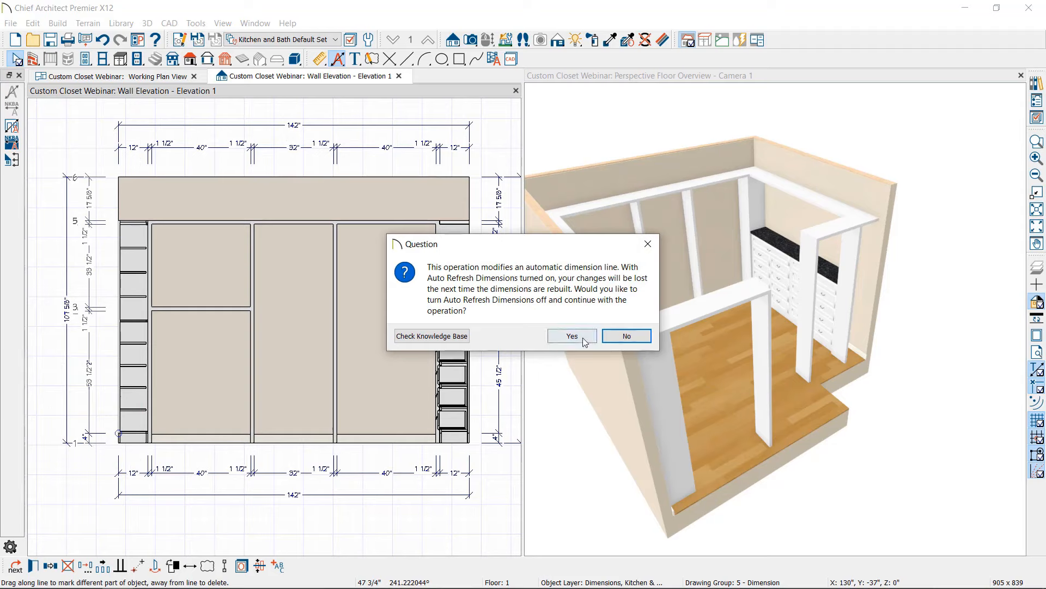
{"action": "left_click", "coordinate": [570, 334]}
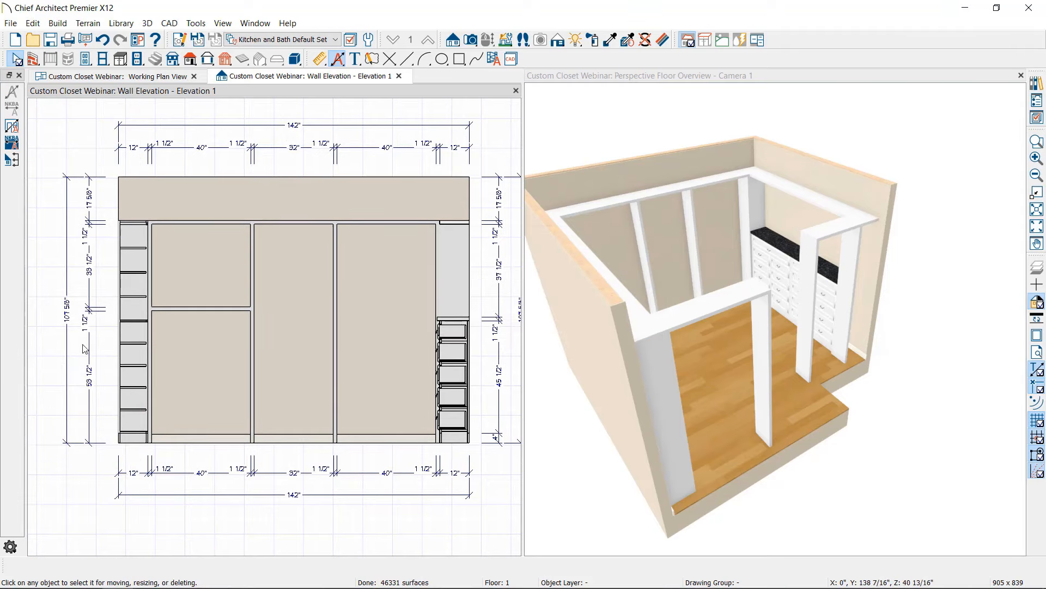
Set the 40" shelf's height above the floor to 49 1/2".
{"action": "left_click", "coordinate": [220, 311]}
{"action": "left_click", "coordinate": [205, 309]}
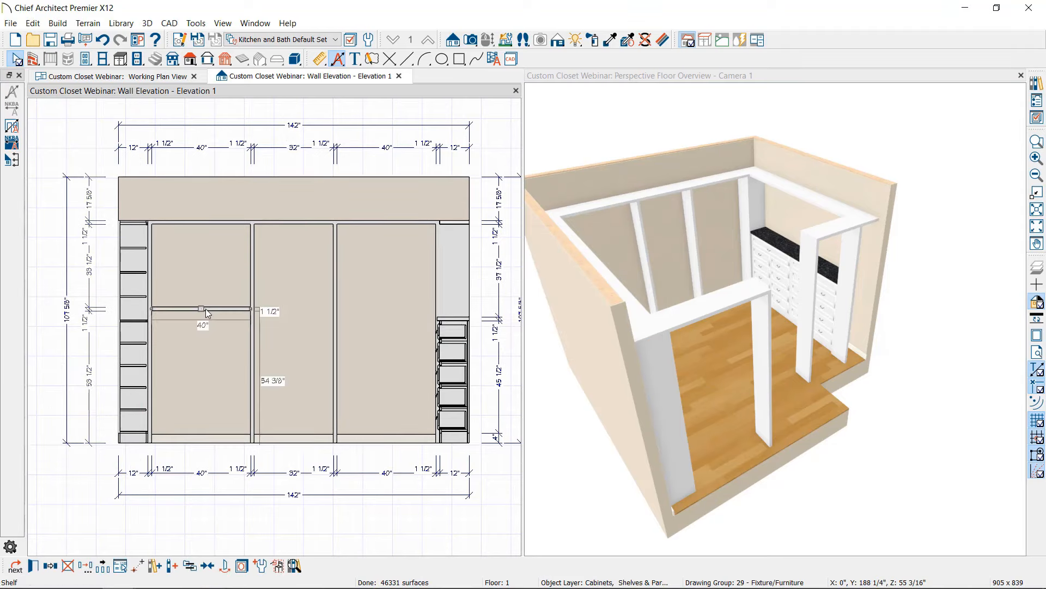
{"action": "left_click", "coordinate": [90, 375]}
{"action": "type", "text": "49.5"}
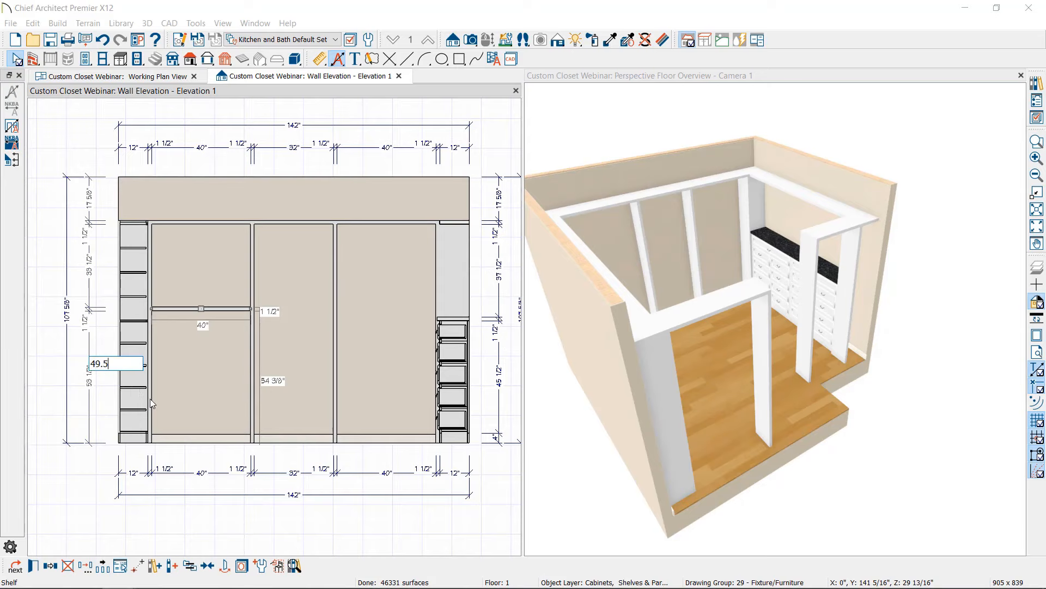
{"action": "key", "text": "Return"}
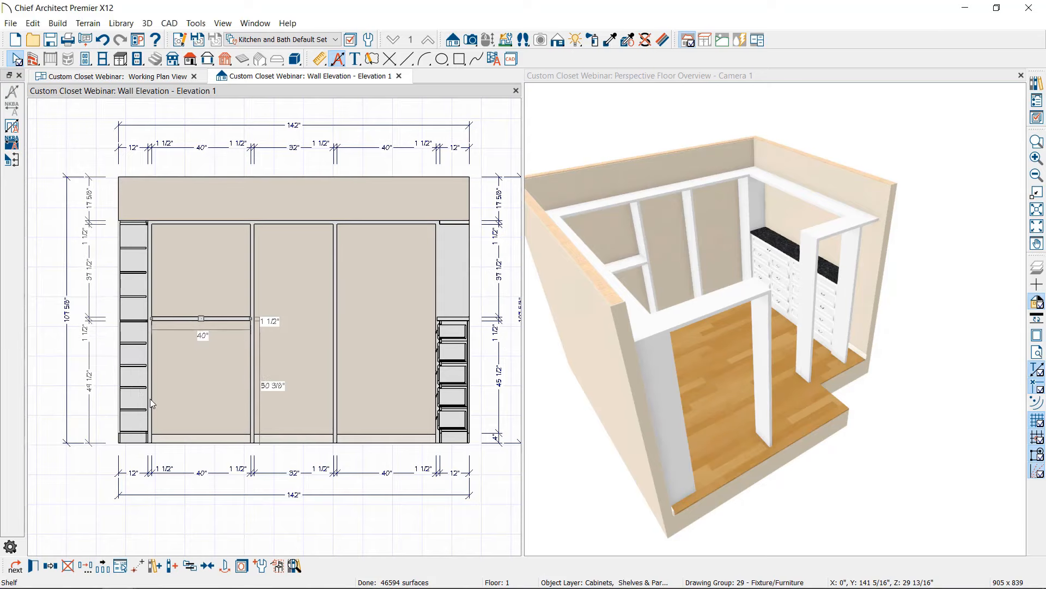
{"action": "key", "text": "Escape"}
Copy the 40" shelf at the same height into the 40" bay beside the drawer cabinets.
{"action": "middle_click_drag", "start_coordinate": [328, 409], "coordinate": [279, 394]}
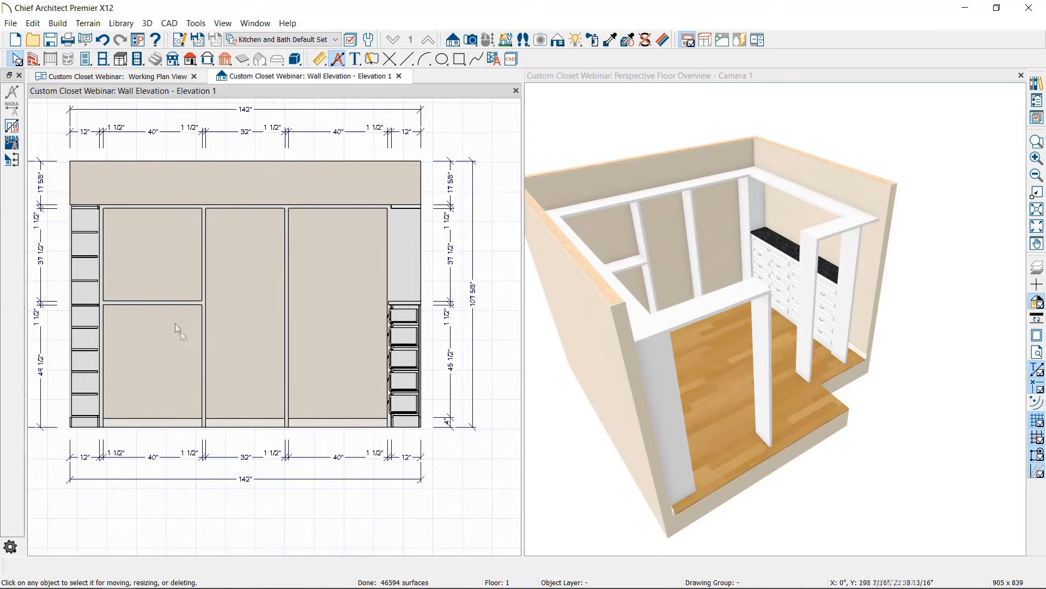
{"action": "left_click", "coordinate": [154, 303]}
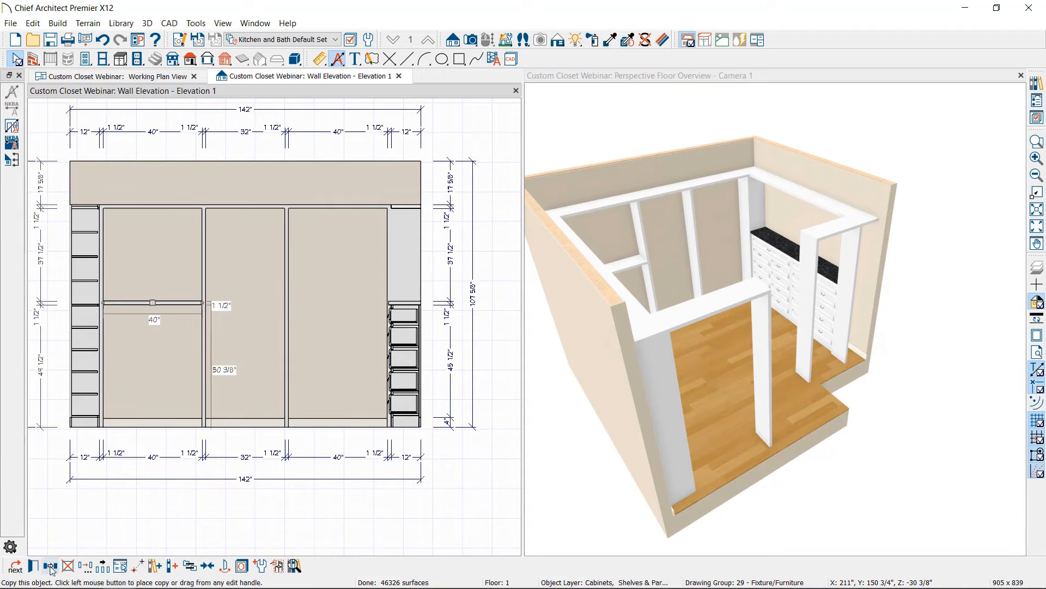
{"action": "left_click", "coordinate": [50, 567]}
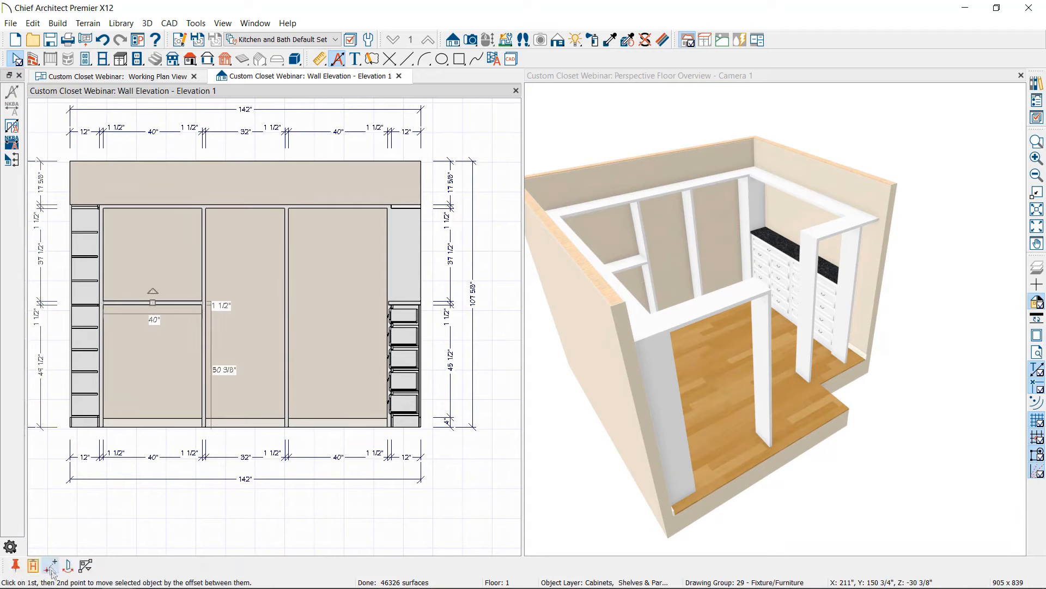
{"action": "left_click", "coordinate": [249, 402]}
{"action": "key", "text": "Escape"}
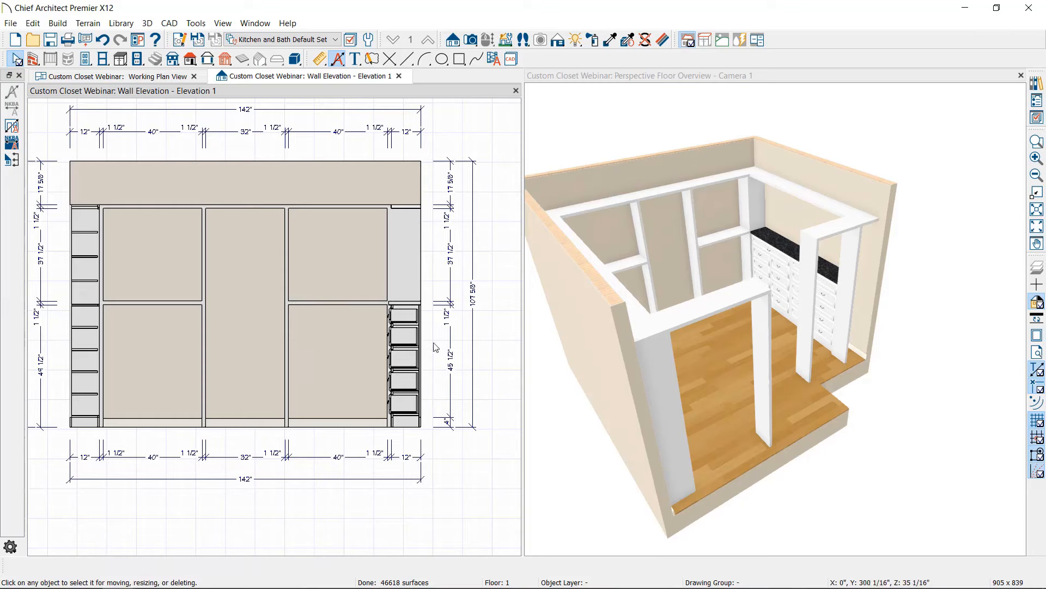
In the Working Plan View, reflect a copy of the 40" shelf about cabinet U1361290's centre onto the opposite short return.
{"action": "left_click", "coordinate": [118, 77]}
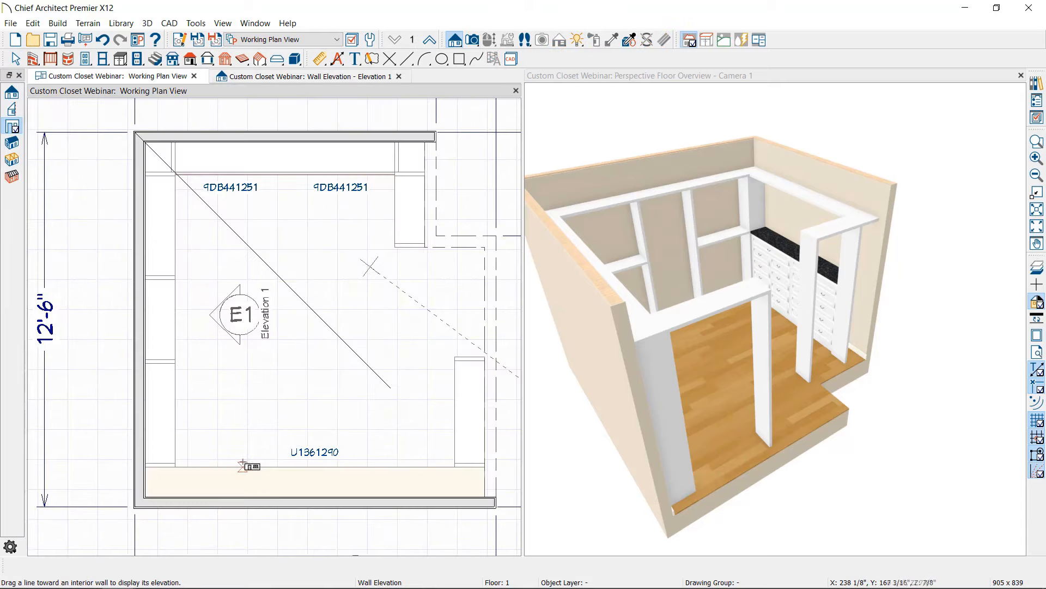
{"action": "middle_click_drag", "start_coordinate": [275, 443], "coordinate": [258, 439]}
{"action": "key", "text": "space"}
{"action": "left_click", "coordinate": [140, 395]}
{"action": "left_click", "coordinate": [145, 234], "text": "shift"}
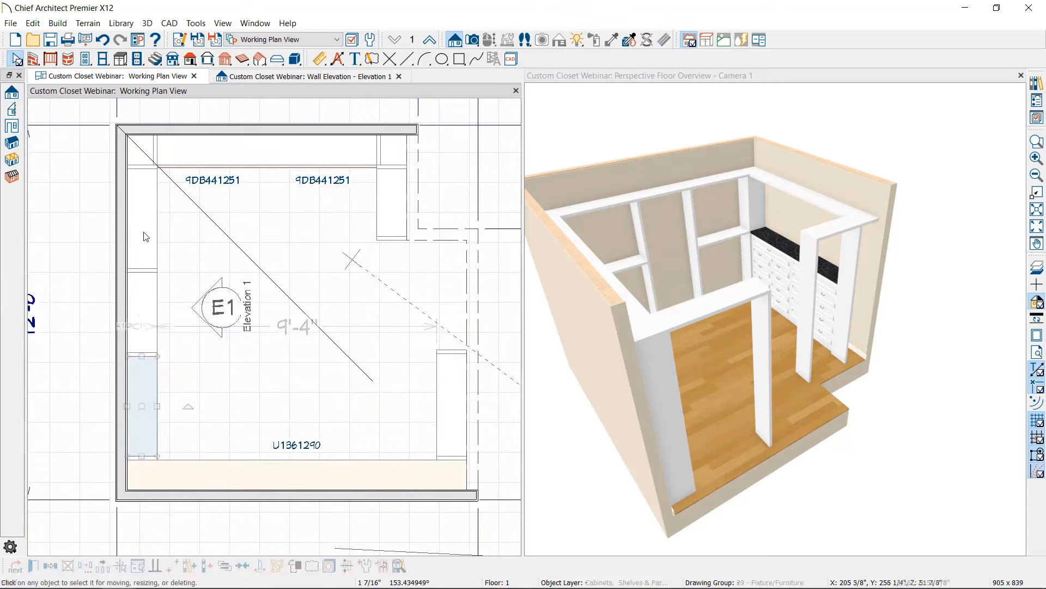
{"action": "left_click", "coordinate": [150, 397]}
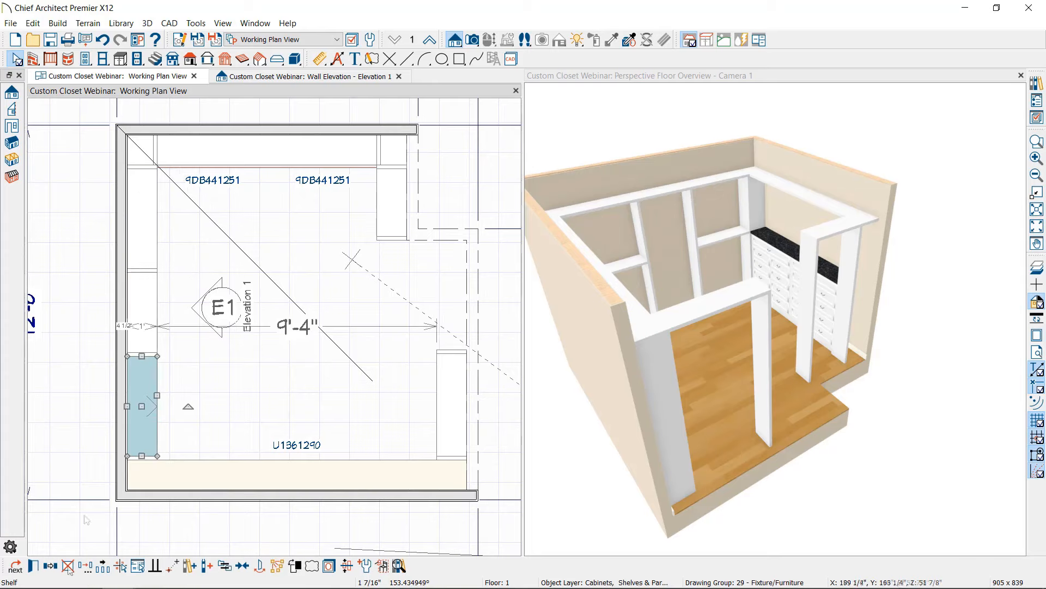
{"action": "left_click", "coordinate": [50, 565]}
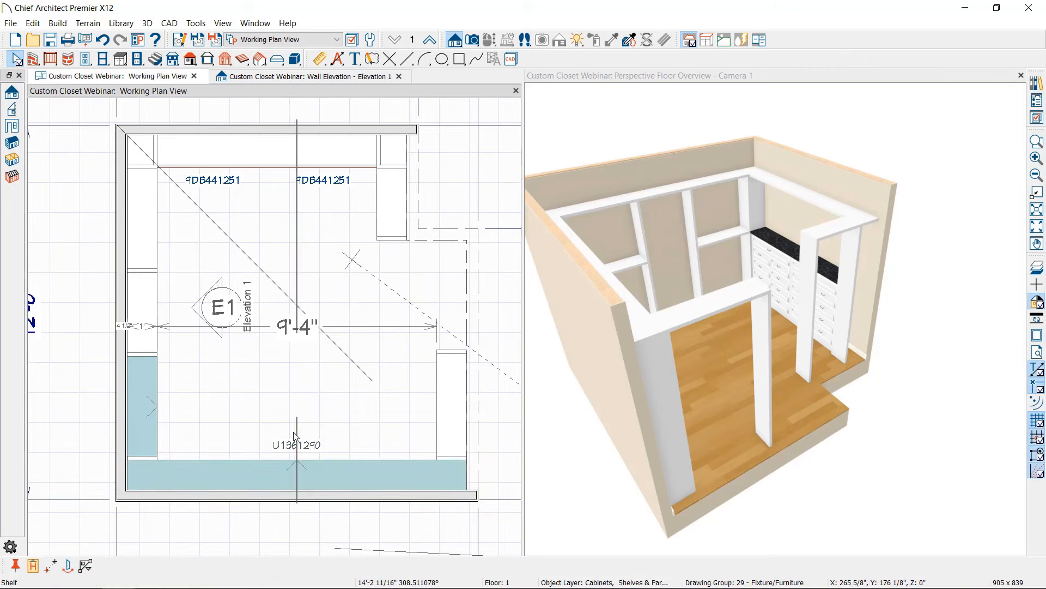
{"action": "left_click", "coordinate": [294, 436]}
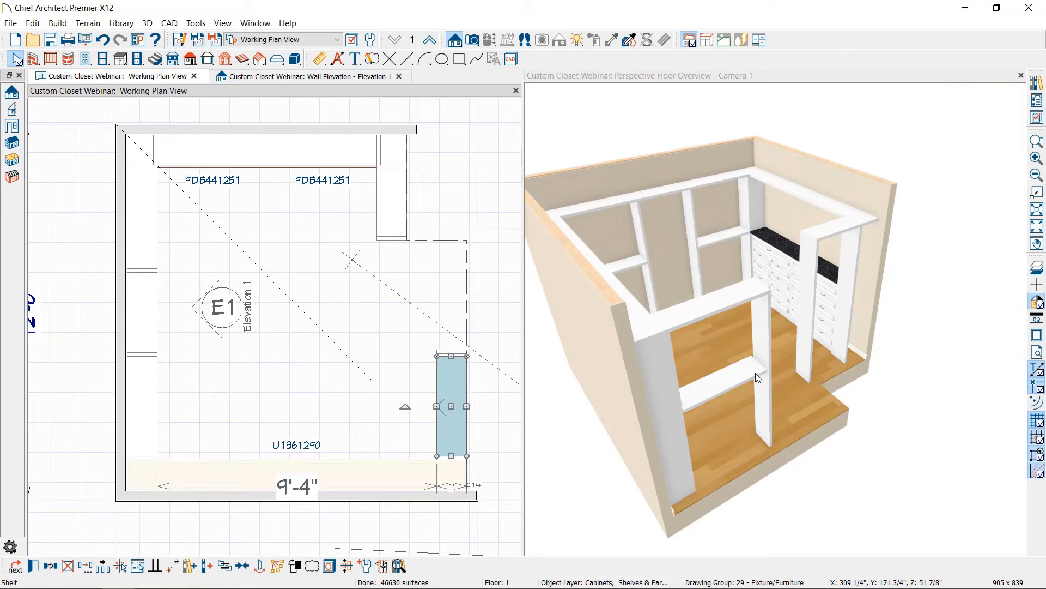
Lengthen the copied return shelf to 3'-5" so it meets the partition at the return's free end.
{"action": "scroll", "coordinate": [382, 406], "scroll_direction": "up", "scroll_amount": 3}
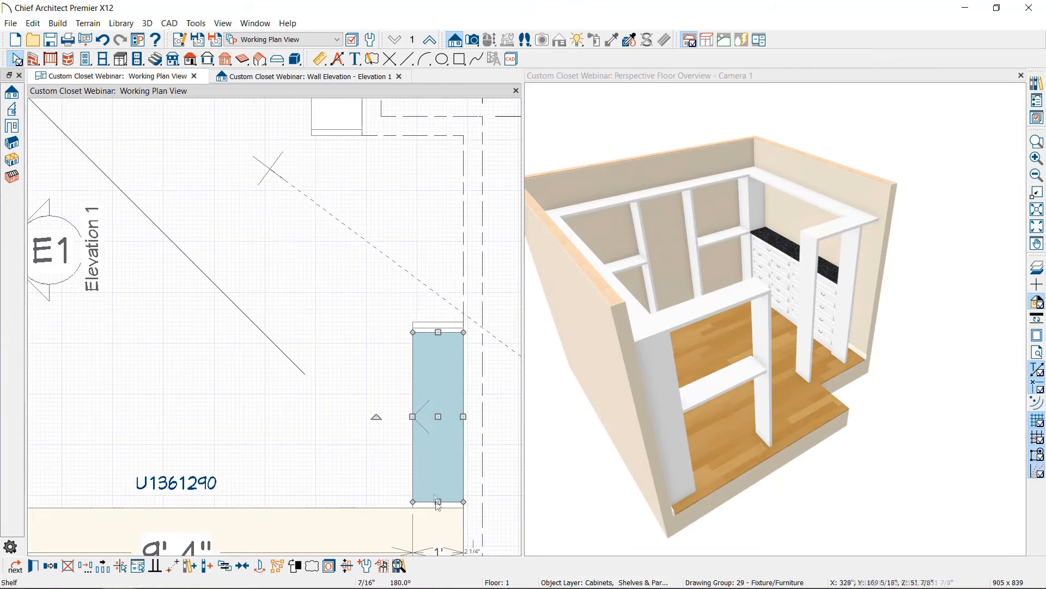
{"action": "left_click_drag", "start_coordinate": [439, 332], "coordinate": [438, 327]}
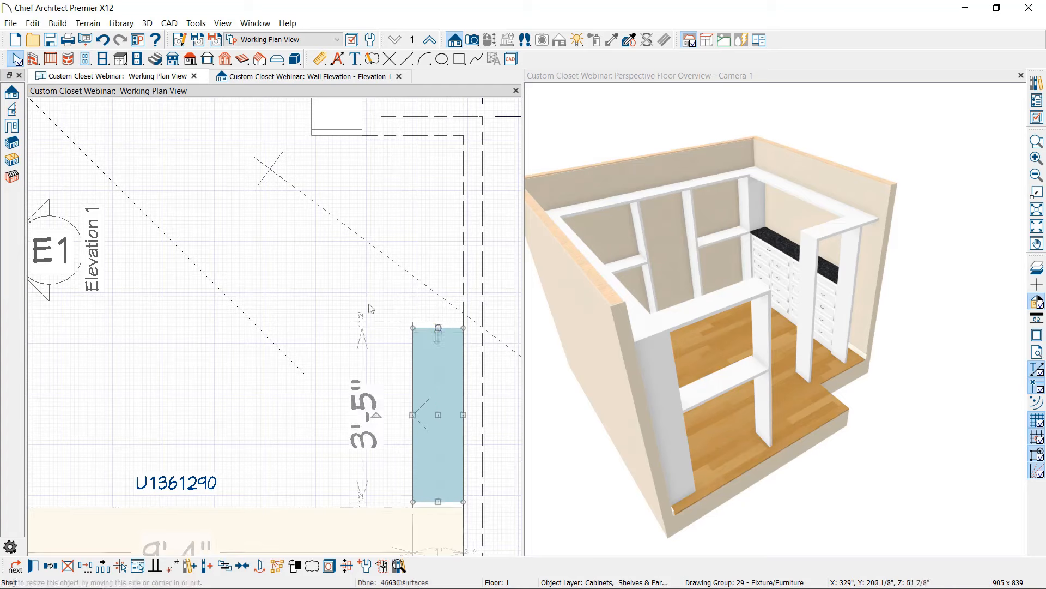
{"action": "left_click", "coordinate": [277, 252]}
Start reflecting a copy of the 40" shelf nearest the drawer cabinets about a drawer cabinet's centre.
{"action": "scroll", "coordinate": [276, 254], "scroll_direction": "down", "scroll_amount": 2}
{"action": "middle_click_drag", "start_coordinate": [310, 302], "coordinate": [363, 367]}
{"action": "left_click", "coordinate": [108, 219]}
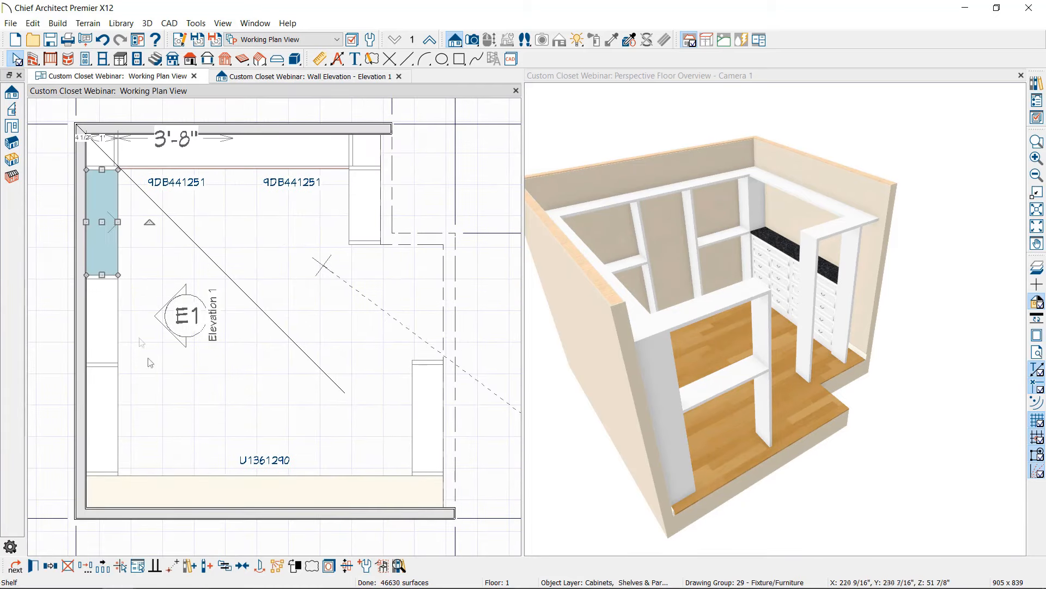
{"action": "left_click", "coordinate": [50, 565]}
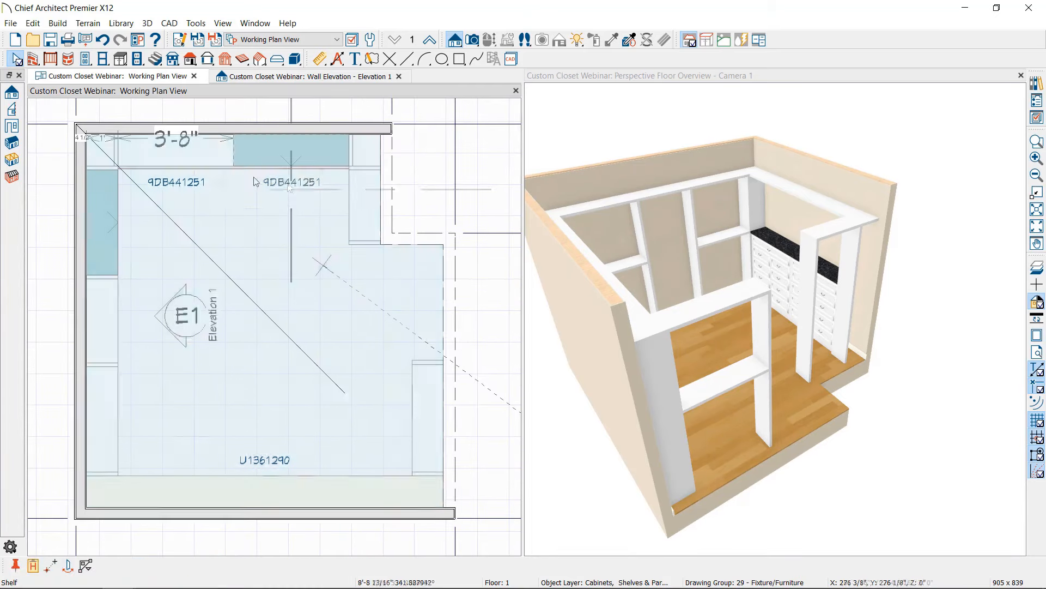
Place the shelf copy against the short wall beside the jog and shorten it to about 2' so it ends at the upright.
{"action": "left_click", "coordinate": [235, 205]}
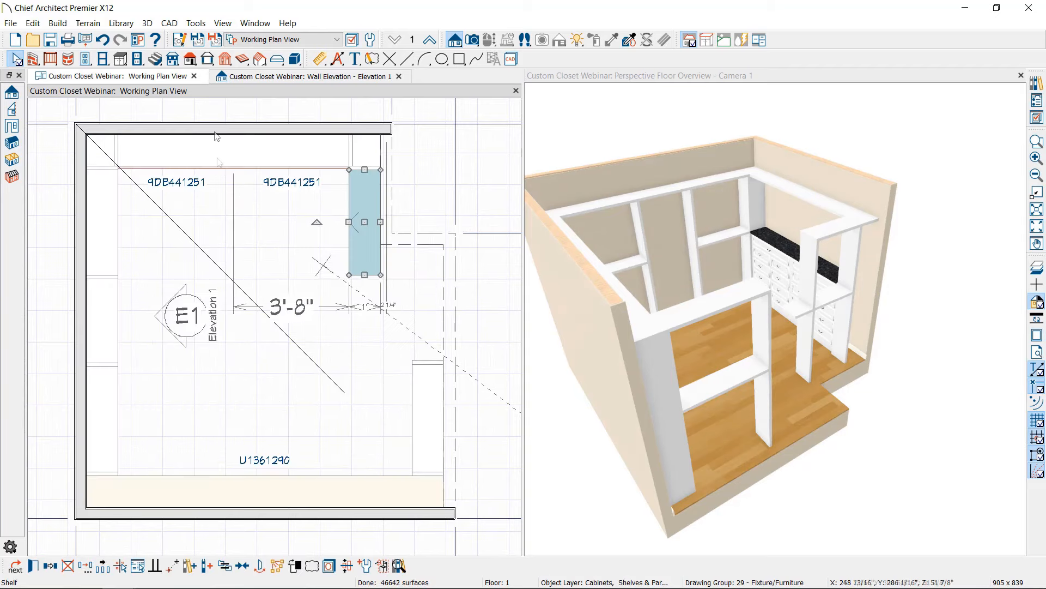
{"action": "left_click_drag", "start_coordinate": [364, 274], "coordinate": [365, 240]}
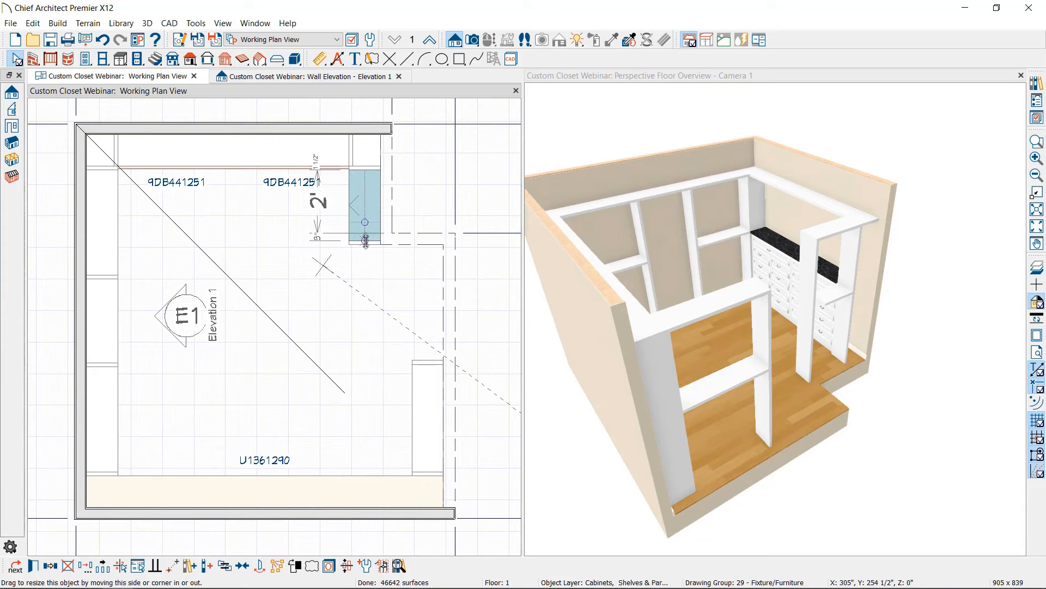
{"action": "left_click", "coordinate": [410, 304]}
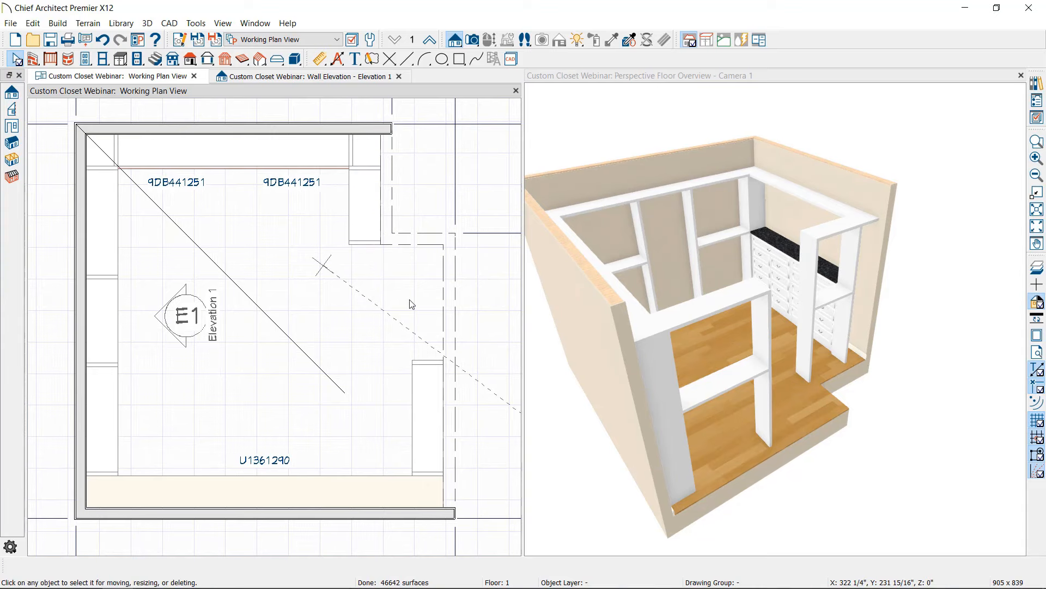
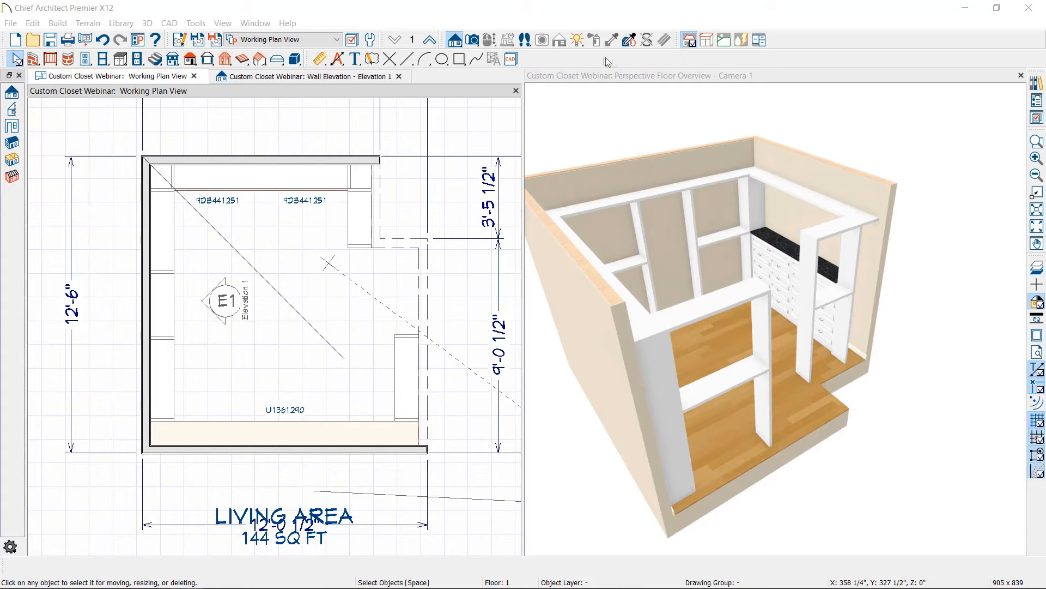
Switch to the Elevation 1 wall view and open the Library Browser.
{"action": "left_click", "coordinate": [305, 76]}
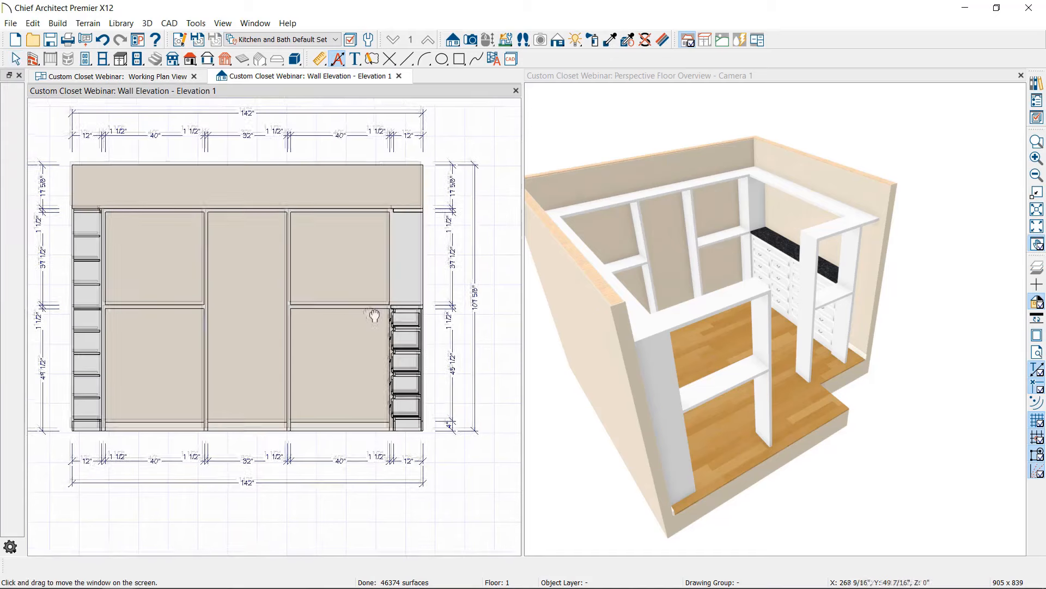
{"action": "middle_click_drag", "start_coordinate": [374, 316], "coordinate": [417, 332]}
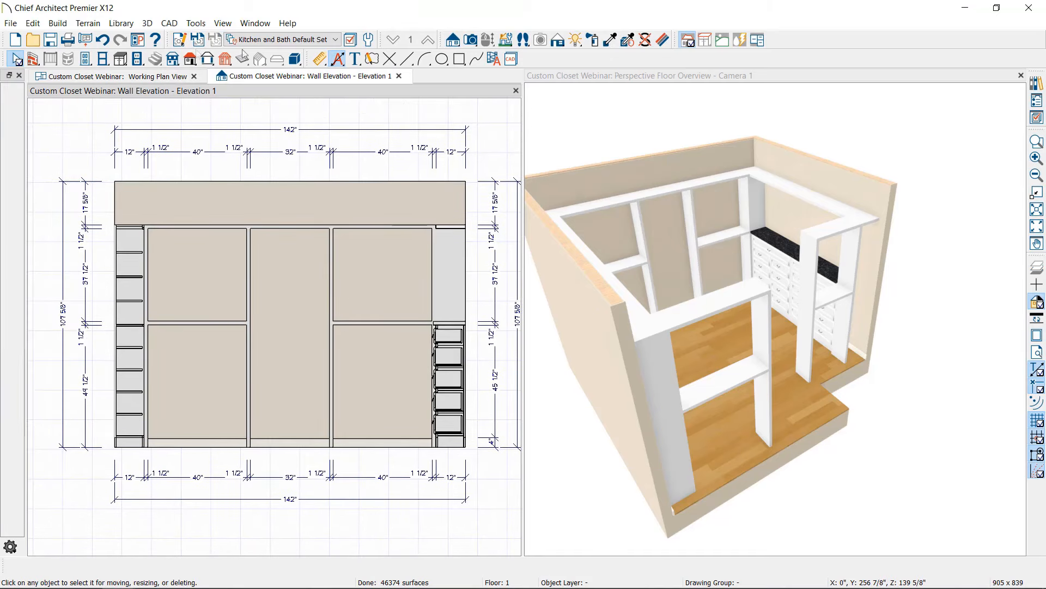
{"action": "left_click", "coordinate": [222, 23]}
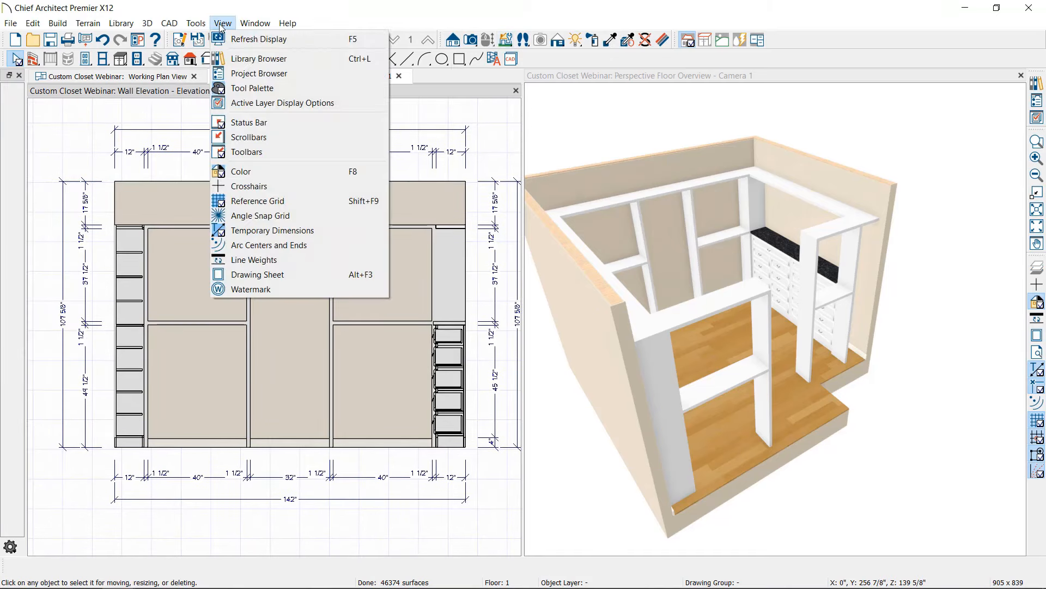
{"action": "left_click", "coordinate": [254, 60]}
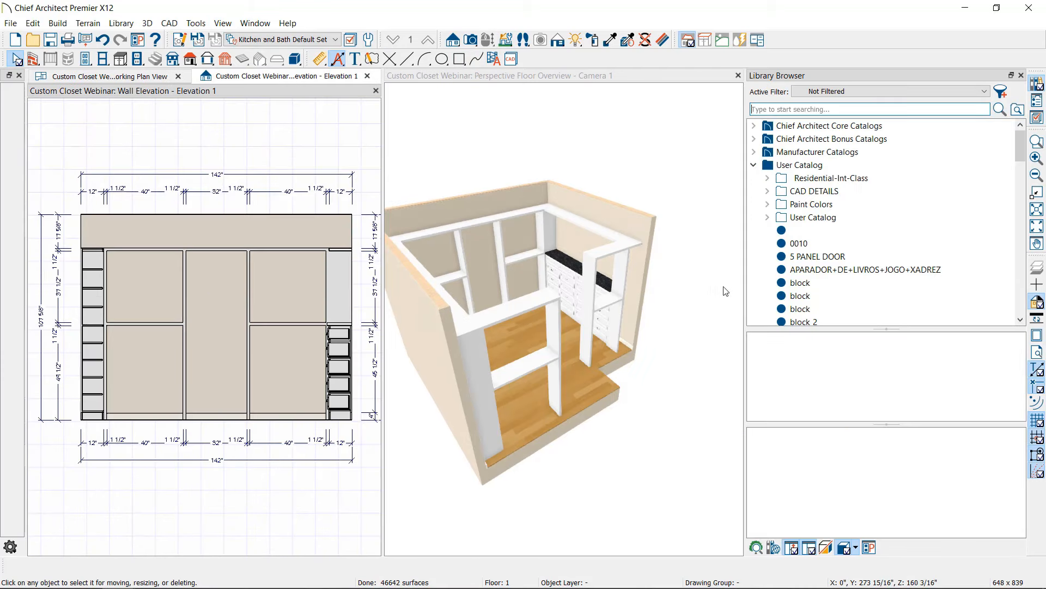
In the Chief Architect Bonus Catalogs, open the Hardware and Storage folder of Accessories No.09 Closet.
{"action": "left_click", "coordinate": [753, 165]}
{"action": "left_click", "coordinate": [780, 107]}
{"action": "left_click", "coordinate": [785, 126]}
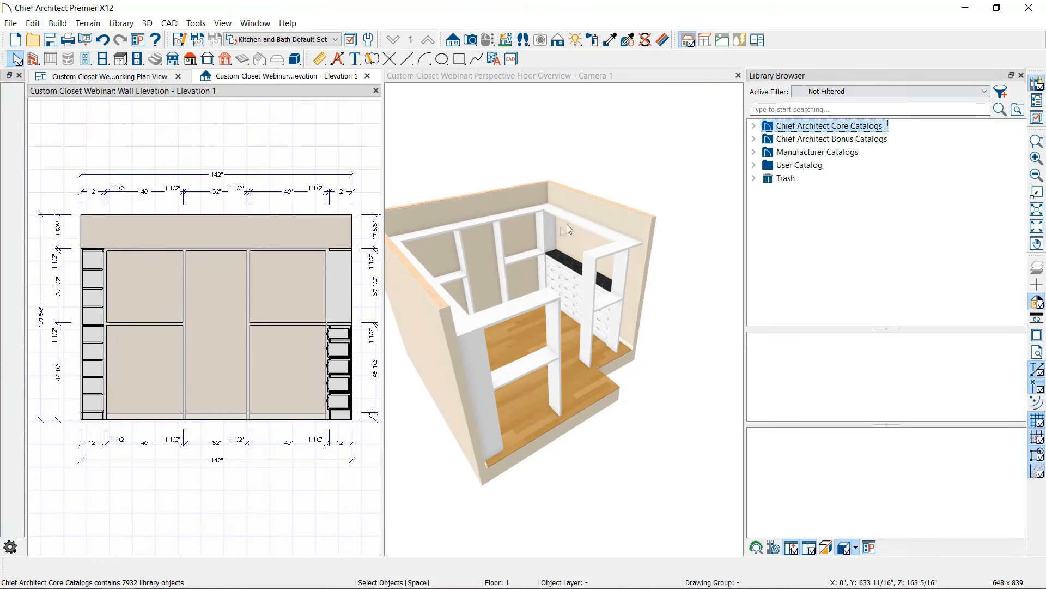
{"action": "left_click", "coordinate": [753, 139]}
{"action": "left_click", "coordinate": [849, 218]}
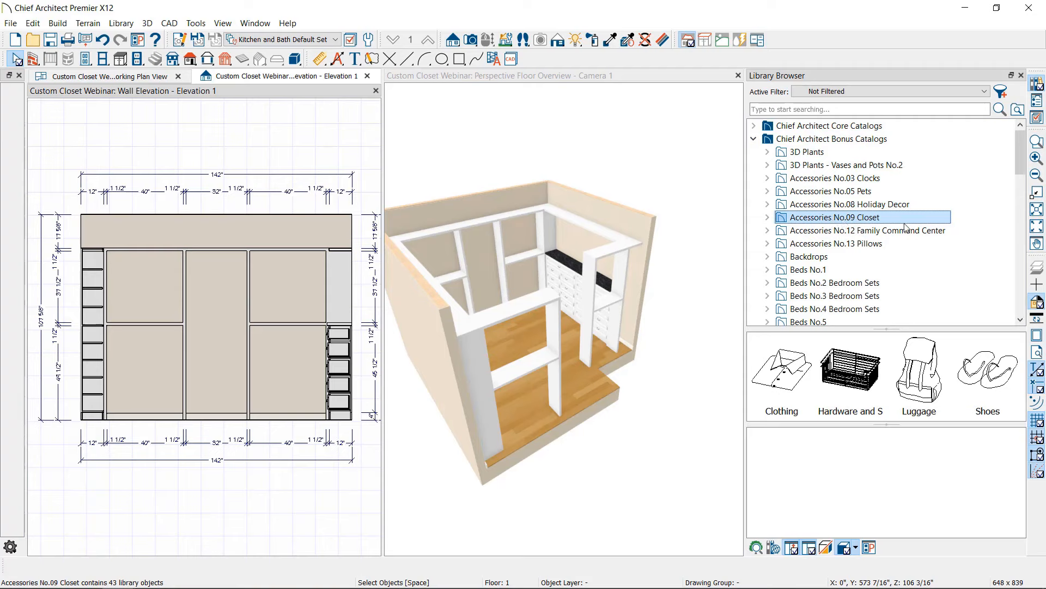
{"action": "double_click", "coordinate": [870, 381]}
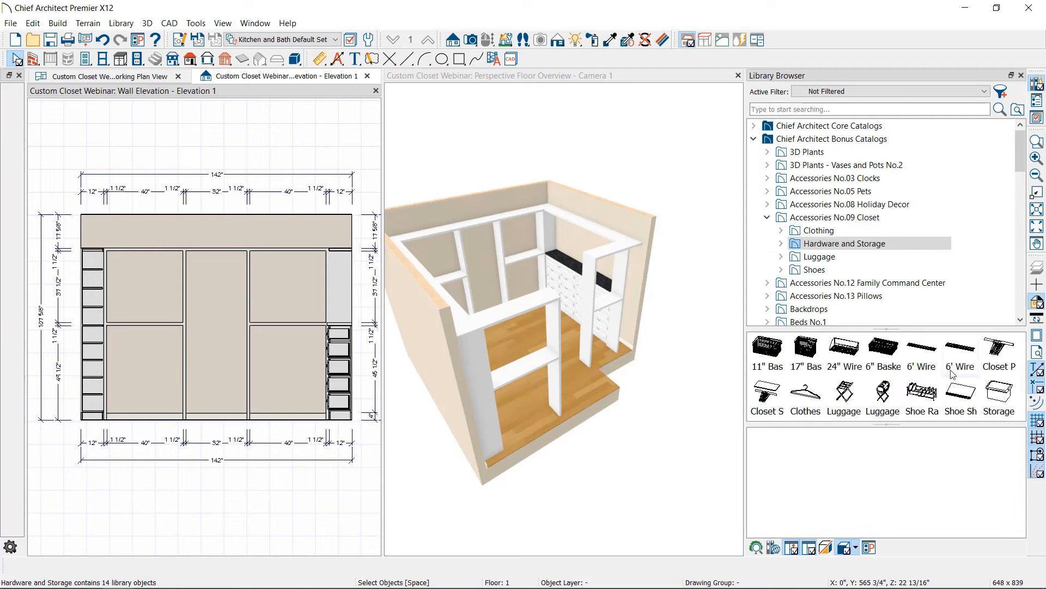
Place the closet pole with hangers in the upper left opening of the wall elevation.
{"action": "left_click", "coordinate": [992, 362]}
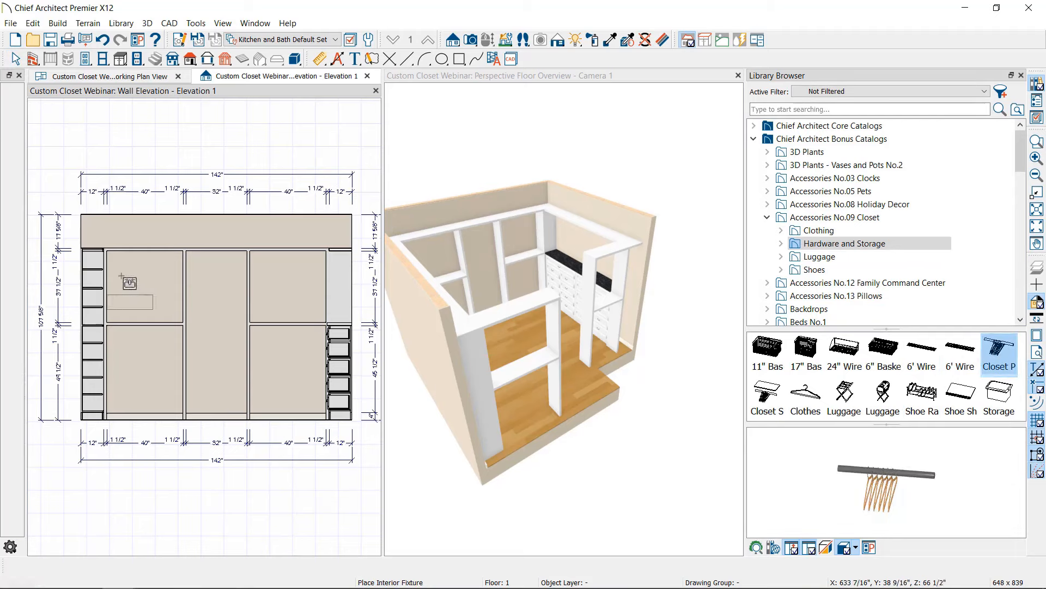
{"action": "left_click", "coordinate": [174, 293]}
{"action": "key", "text": "Escape"}
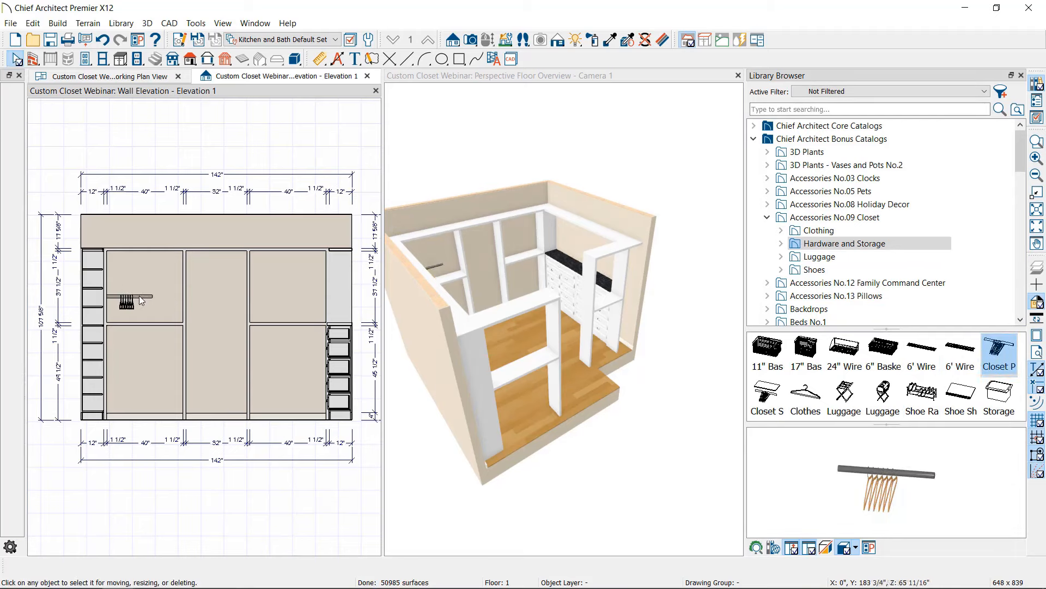
Move the closet pole up beneath the top shelf and stretch it across the full 40" width of its opening.
{"action": "scroll", "coordinate": [132, 301], "scroll_direction": "up", "scroll_amount": 3}
{"action": "left_click", "coordinate": [126, 309]}
{"action": "left_click", "coordinate": [114, 298]}
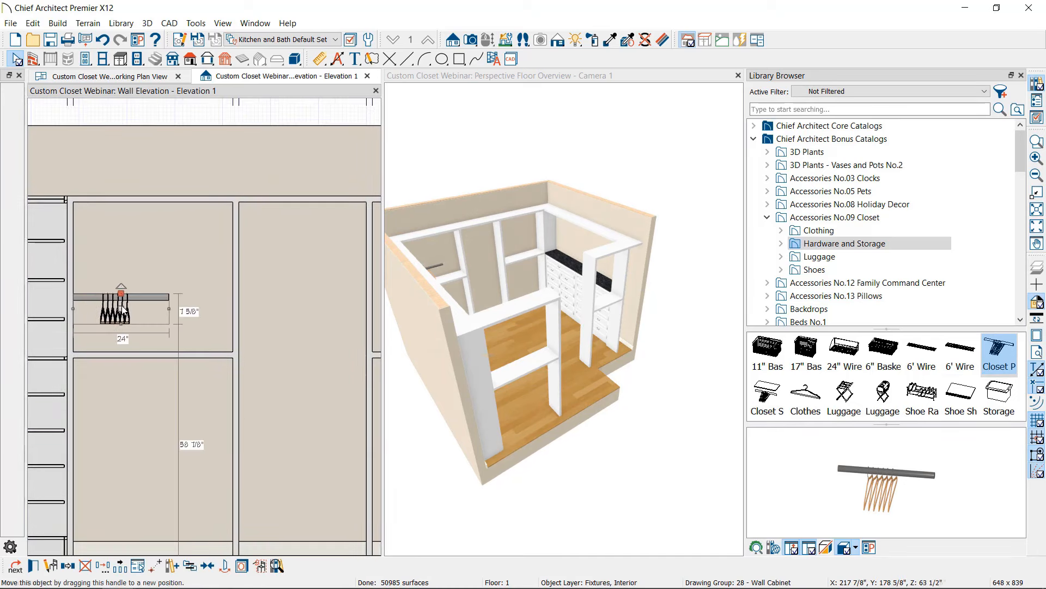
{"action": "left_click_drag", "start_coordinate": [121, 293], "coordinate": [256, 260]}
{"action": "key", "text": "Escape"}
{"action": "middle_click_drag", "start_coordinate": [353, 301], "coordinate": [261, 303]}
{"action": "scroll", "coordinate": [288, 284], "scroll_direction": "down", "scroll_amount": 2}
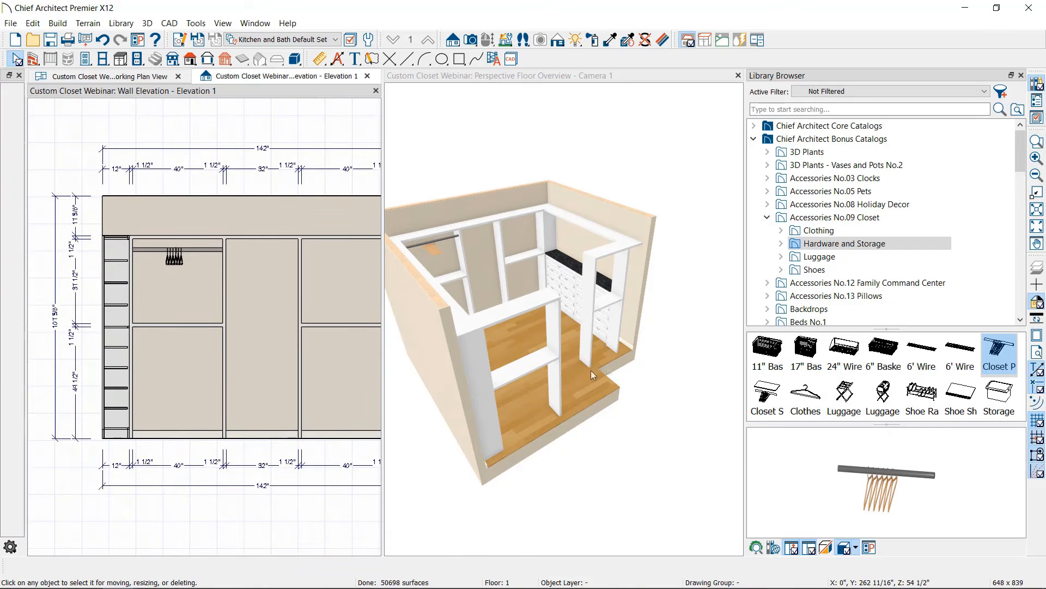
Place a pair of women's flats from the Shoes folder on the floor of the 32" middle section.
{"action": "left_click", "coordinate": [820, 271]}
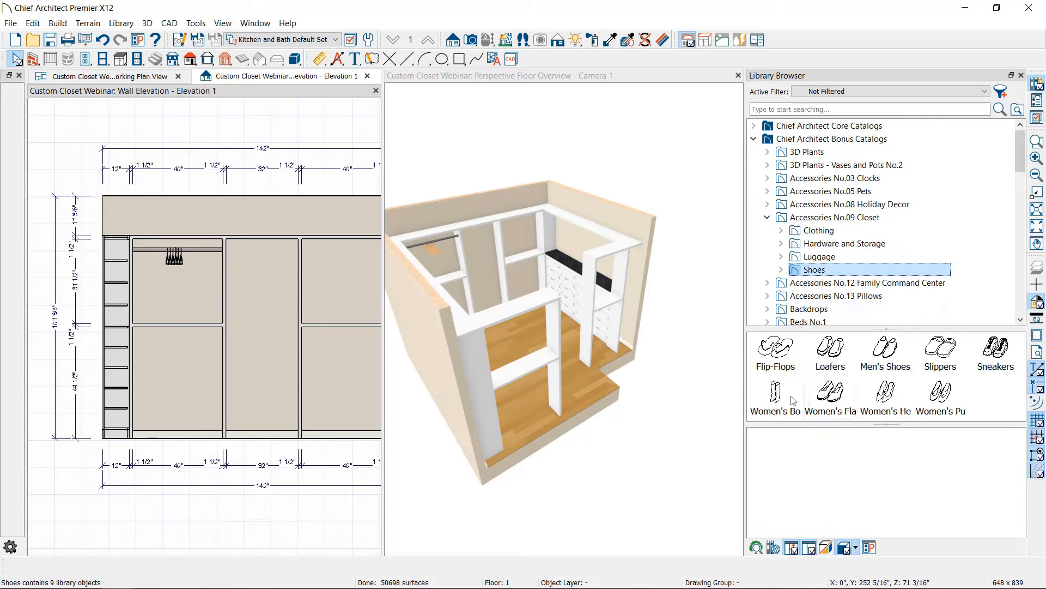
{"action": "left_click", "coordinate": [831, 392]}
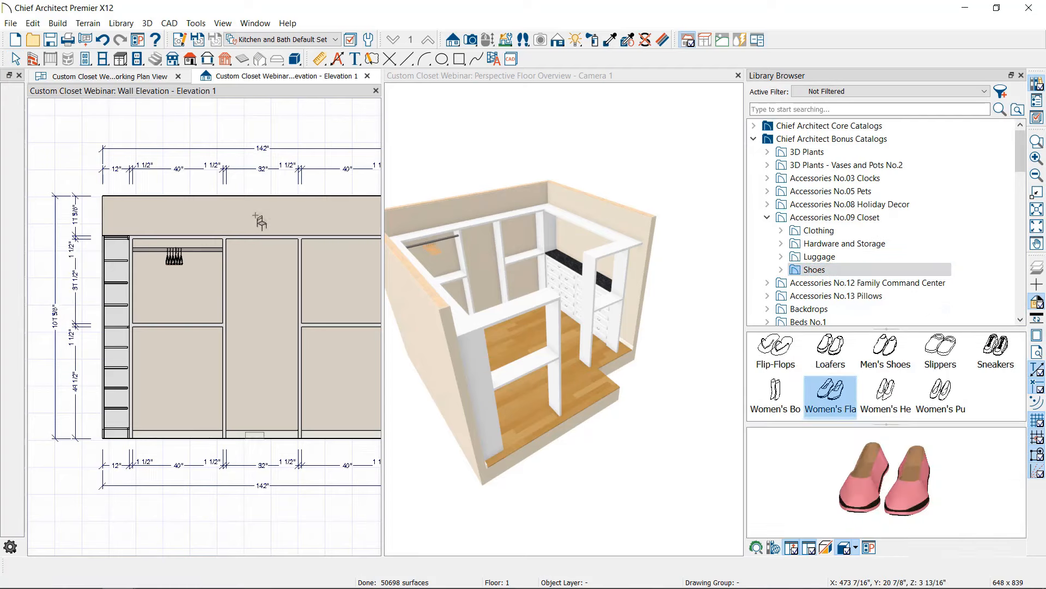
{"action": "left_click", "coordinate": [272, 432]}
{"action": "left_click", "coordinate": [517, 323]}
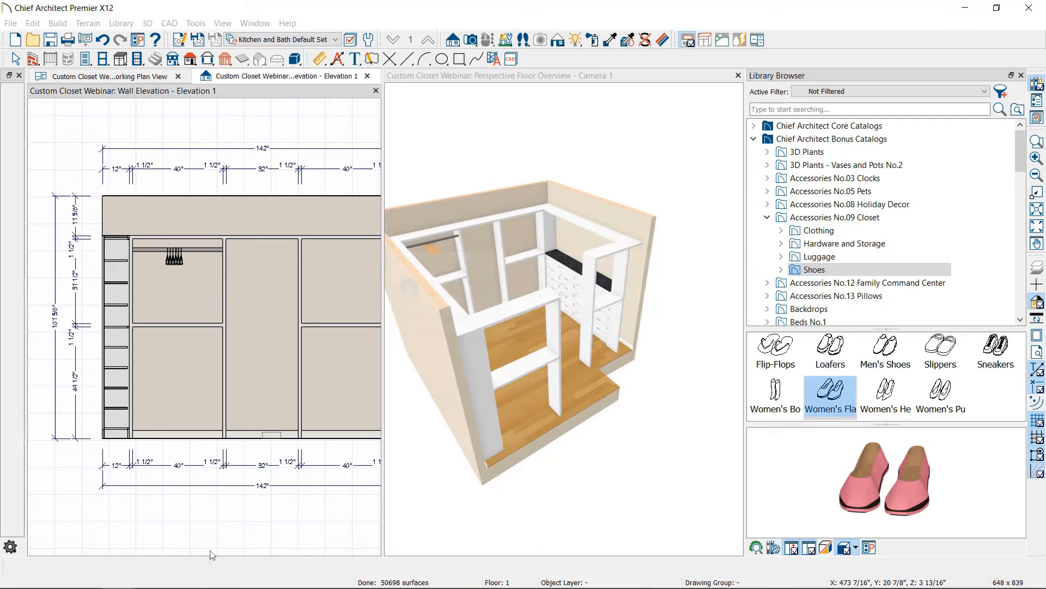
{"action": "left_click", "coordinate": [275, 436]}
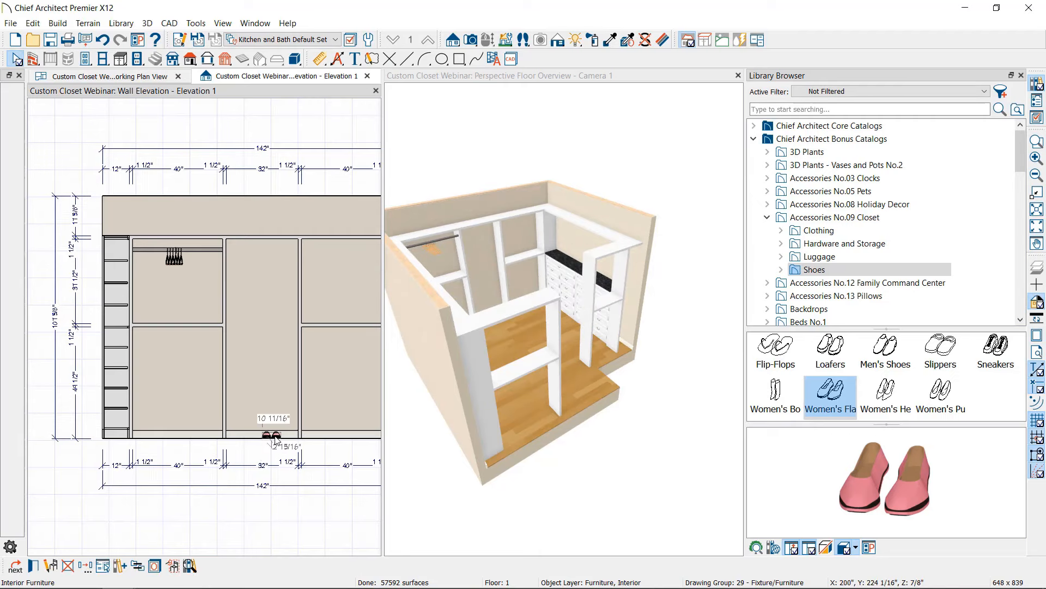
Try moving the women's flats up to the top of the middle section, and delete them.
{"action": "left_click", "coordinate": [275, 436]}
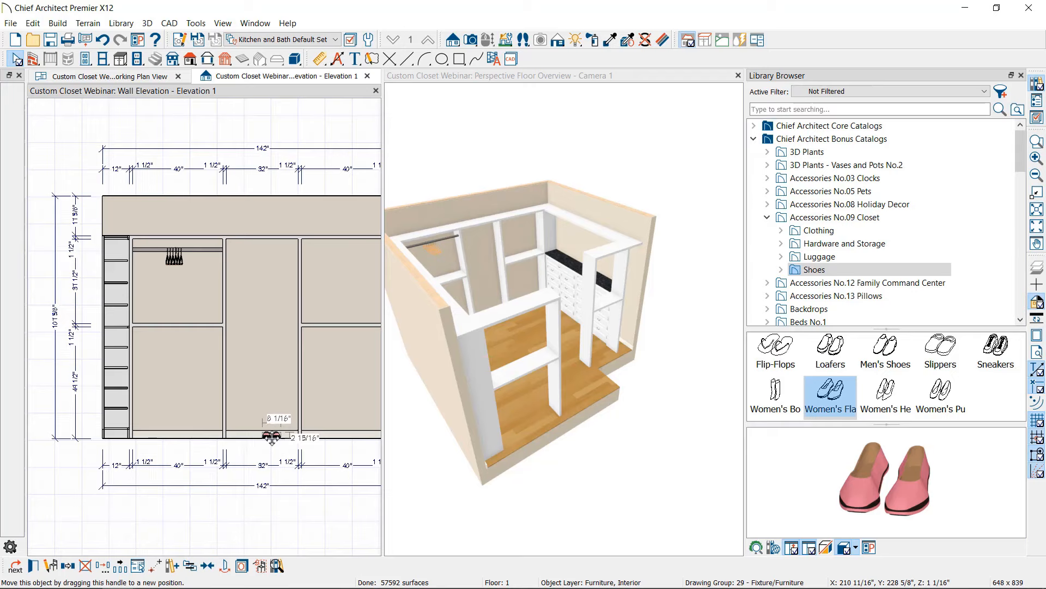
{"action": "left_click_drag", "start_coordinate": [272, 437], "coordinate": [312, 391]}
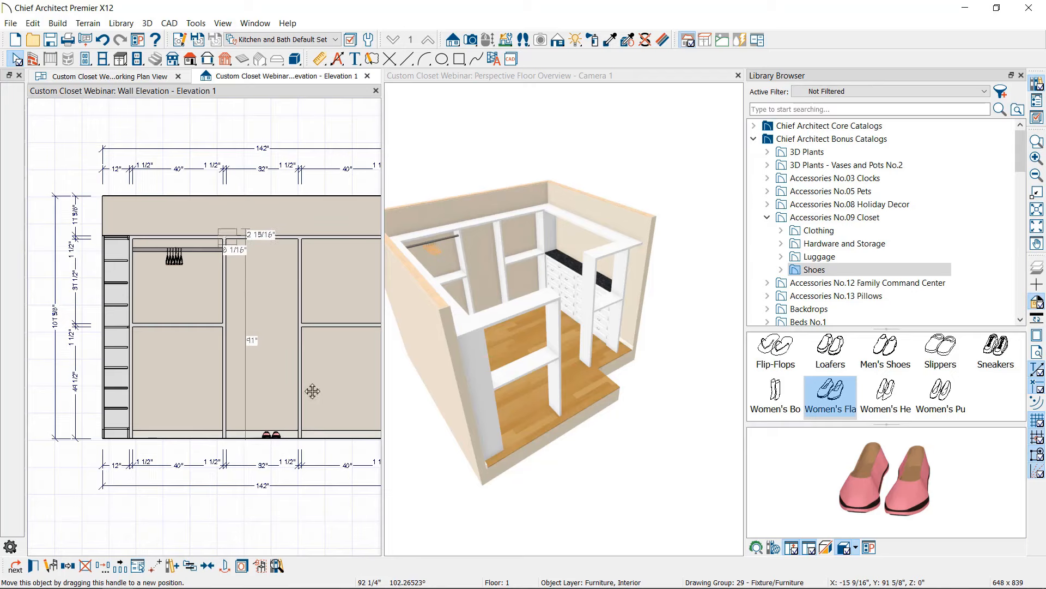
{"action": "left_click", "coordinate": [234, 239]}
{"action": "key", "text": "Delete"}
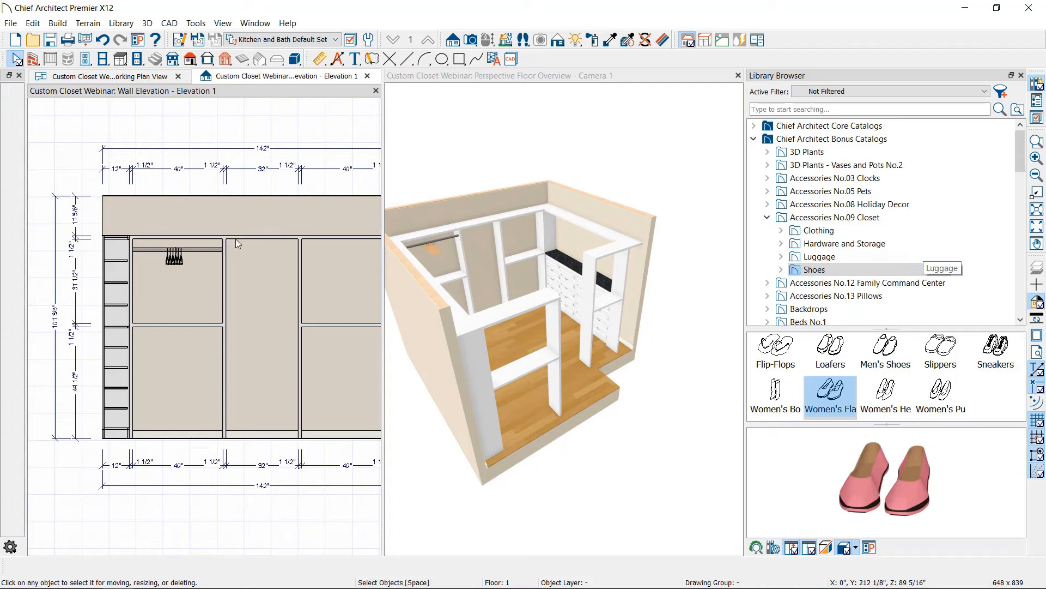
Search the library for MIRROR and browse to the floor mirrors.
{"action": "left_click", "coordinate": [776, 111]}
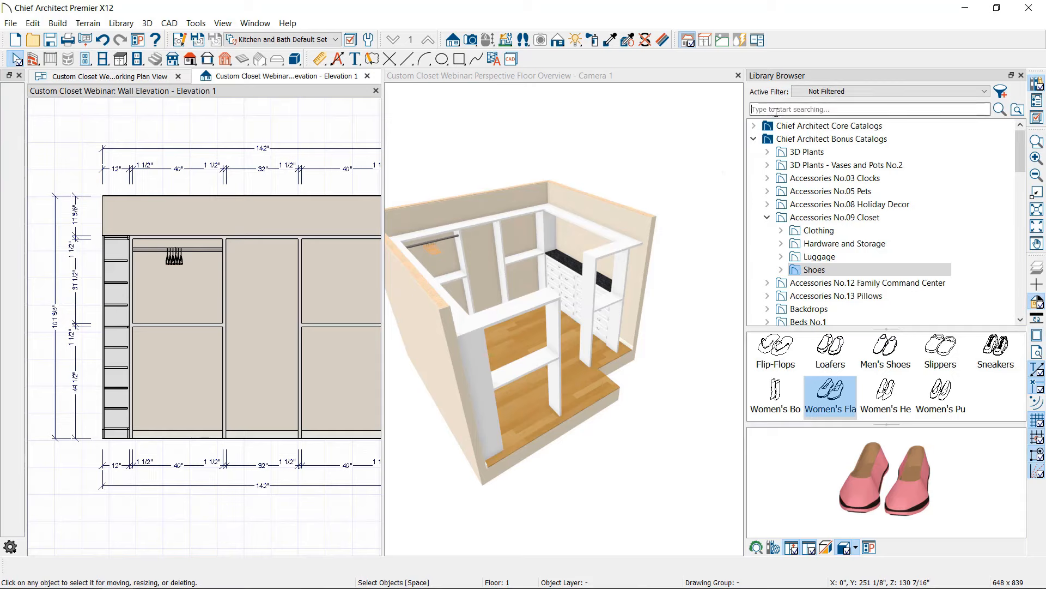
{"action": "type", "text": "MIRROR"}
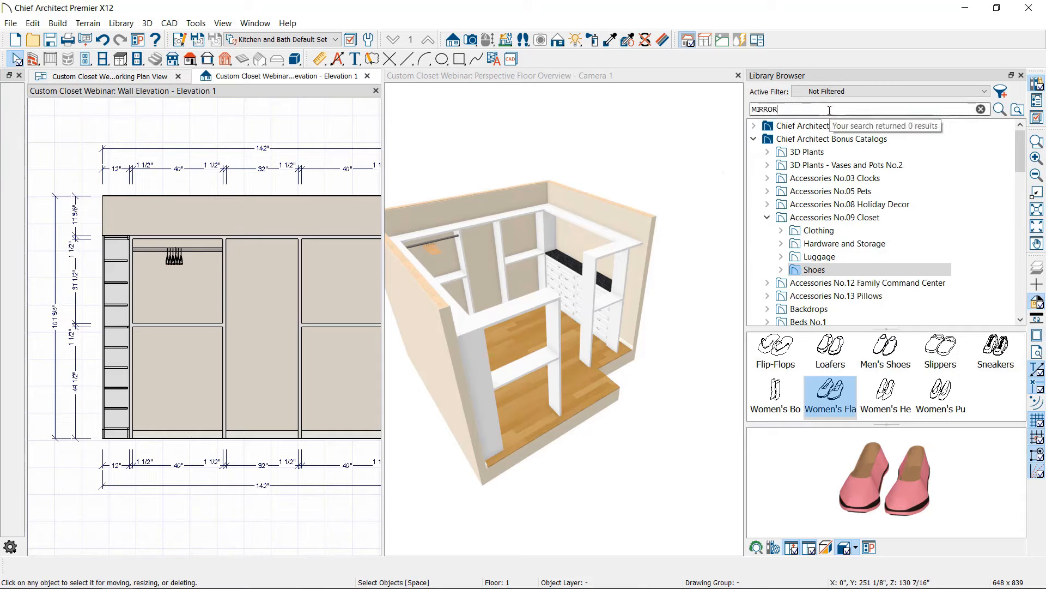
{"action": "key", "text": "Return"}
{"action": "scroll", "coordinate": [868, 183], "scroll_direction": "down", "scroll_amount": 6}
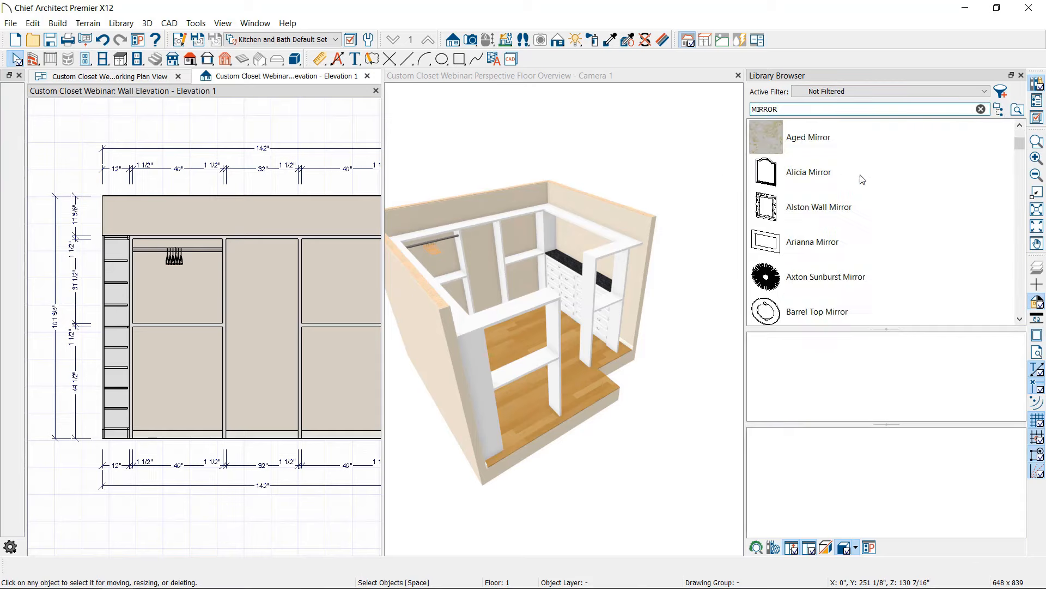
{"action": "scroll", "coordinate": [868, 182], "scroll_direction": "down", "scroll_amount": 4}
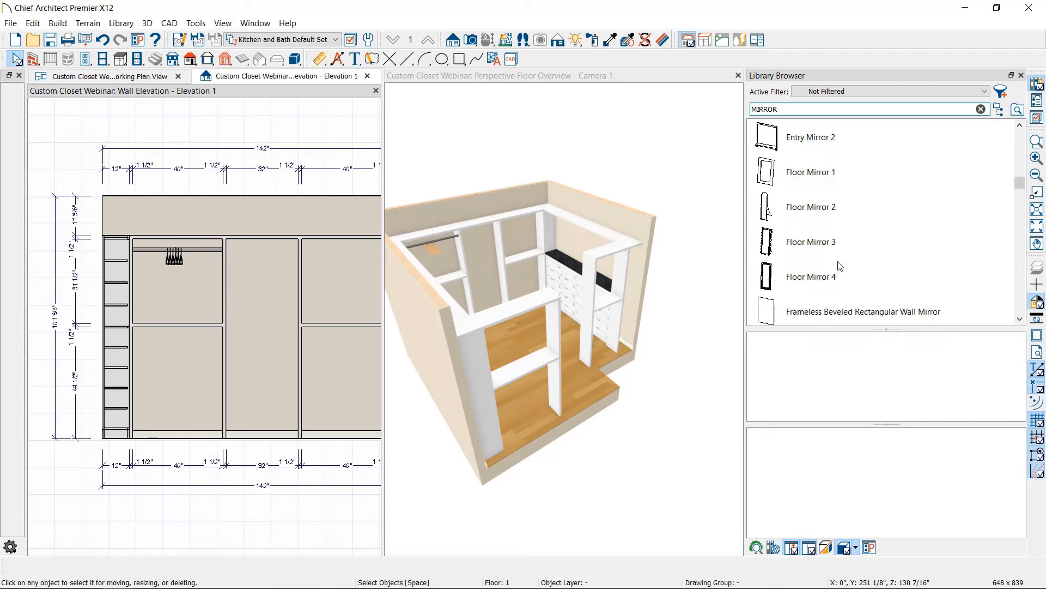
Place Floor Mirror 3 on the floor of the 32" middle section and stretch it to about 78" tall.
{"action": "left_click", "coordinate": [815, 251]}
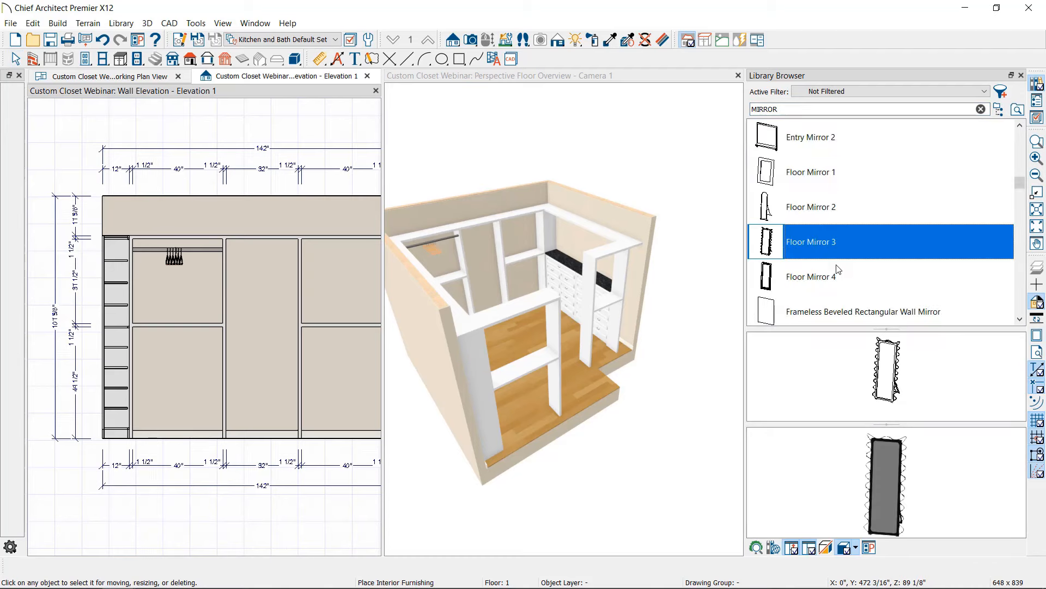
{"action": "left_click", "coordinate": [263, 429]}
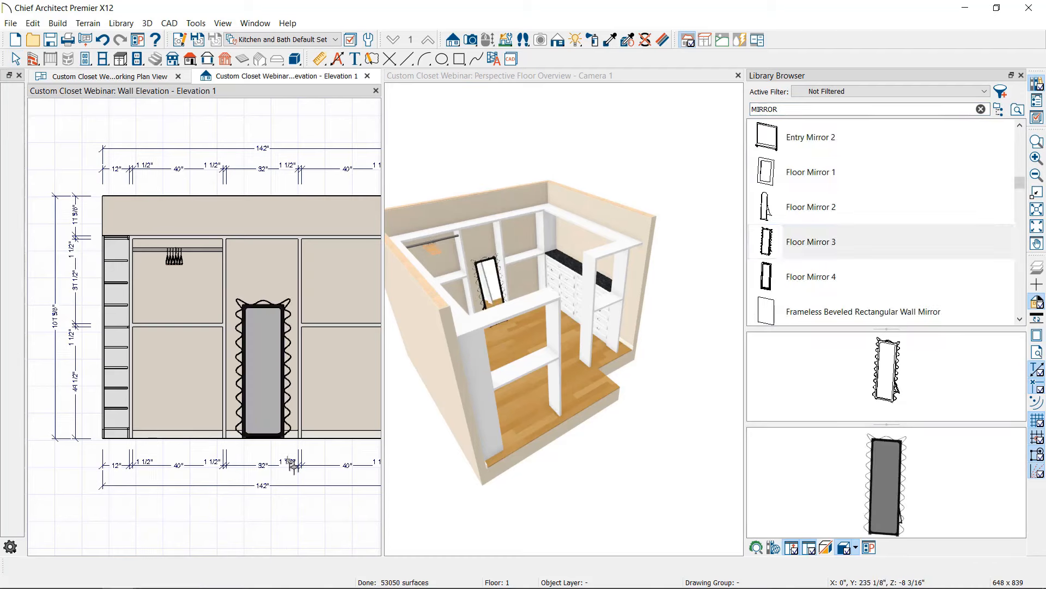
{"action": "left_click", "coordinate": [263, 314]}
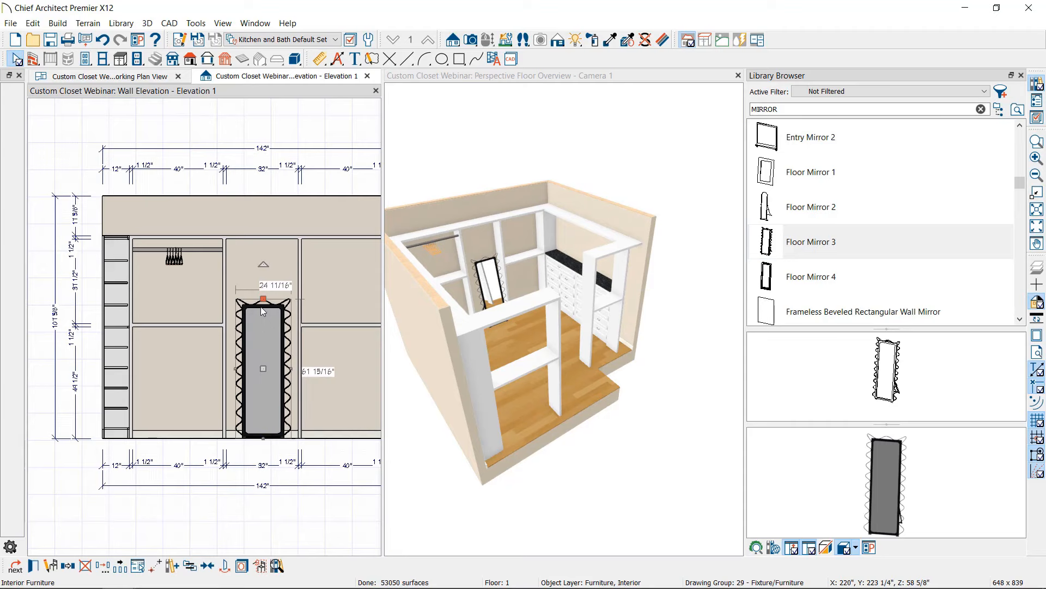
{"action": "left_click_drag", "start_coordinate": [260, 305], "coordinate": [260, 263]}
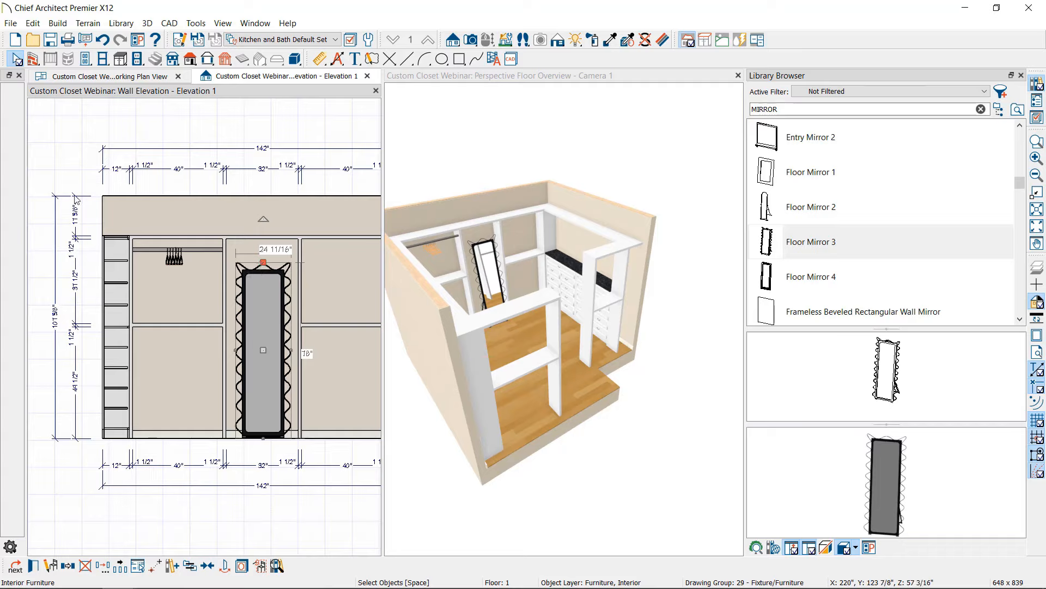
Copy the closet pole with hangers down into the lower left opening, just beneath the middle shelf.
{"action": "middle_click_drag", "start_coordinate": [188, 277], "coordinate": [102, 276]}
{"action": "scroll", "coordinate": [86, 259], "scroll_direction": "down", "scroll_amount": 1}
{"action": "left_click", "coordinate": [86, 259]}
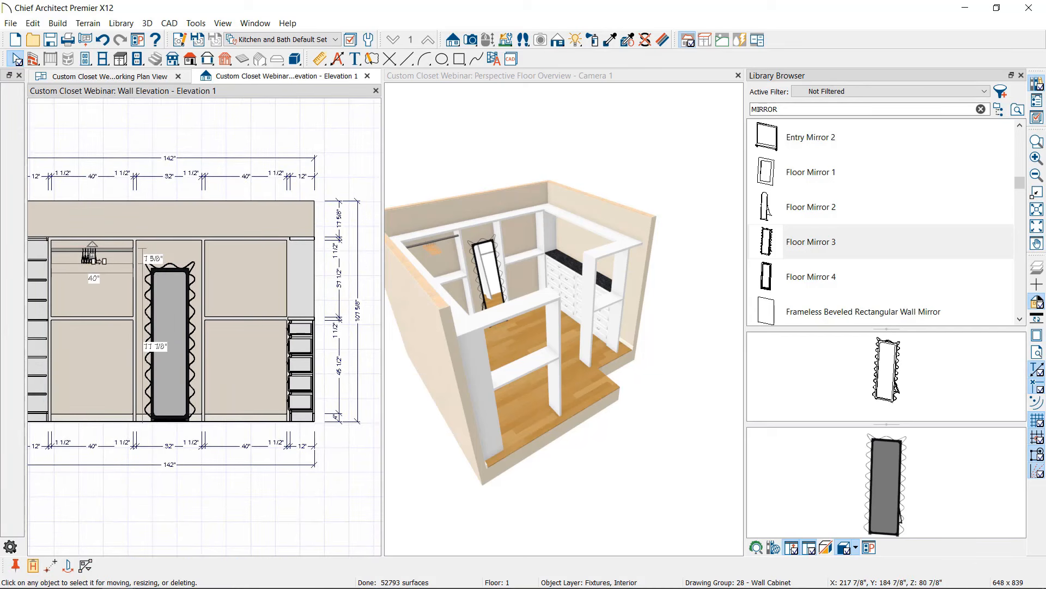
{"action": "left_click_drag", "start_coordinate": [91, 242], "coordinate": [91, 336]}
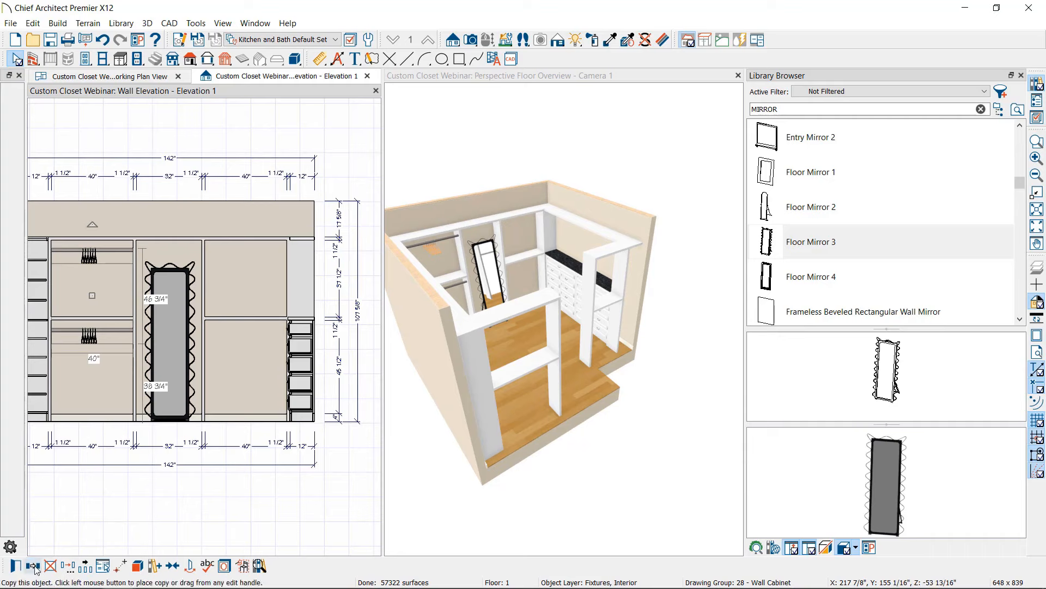
Create reflected copies of both closet poles about the middle of the wall, in the upper and lower right 40" openings.
{"action": "left_click", "coordinate": [67, 566]}
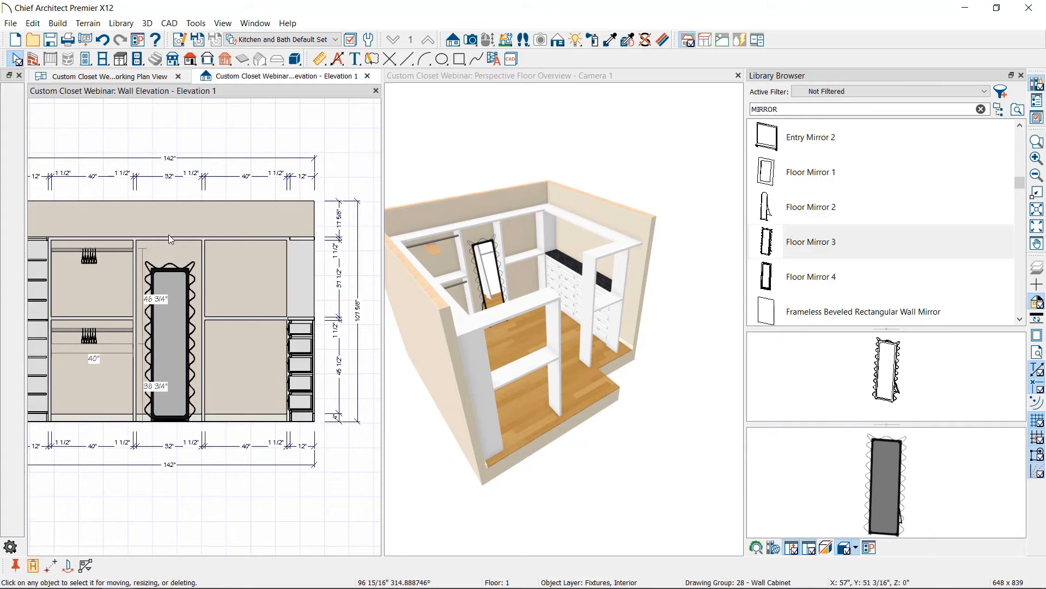
{"action": "left_click", "coordinate": [171, 197]}
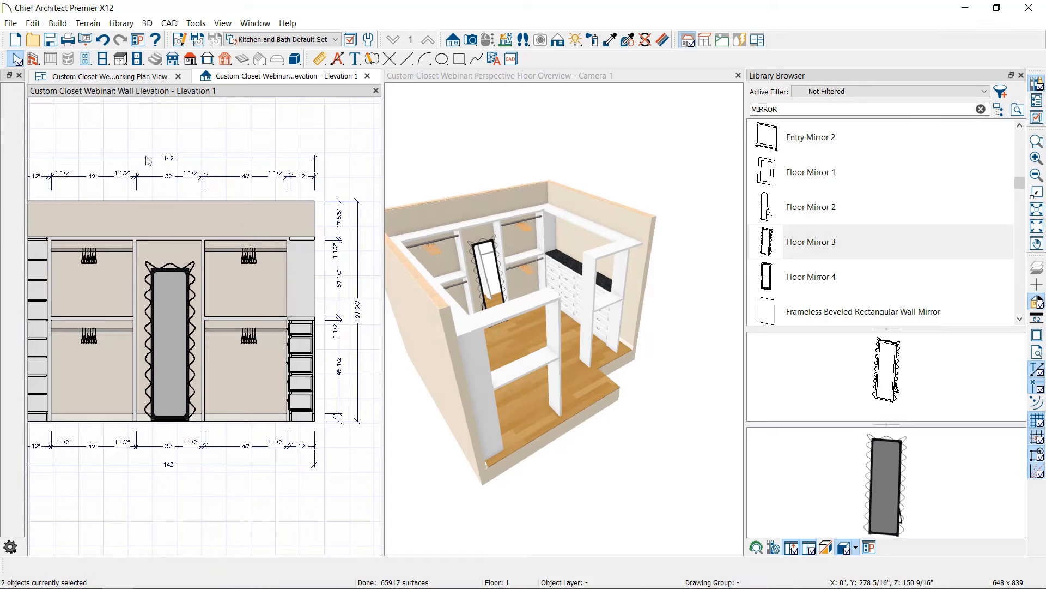
{"action": "middle_click_drag", "start_coordinate": [149, 282], "coordinate": [192, 277]}
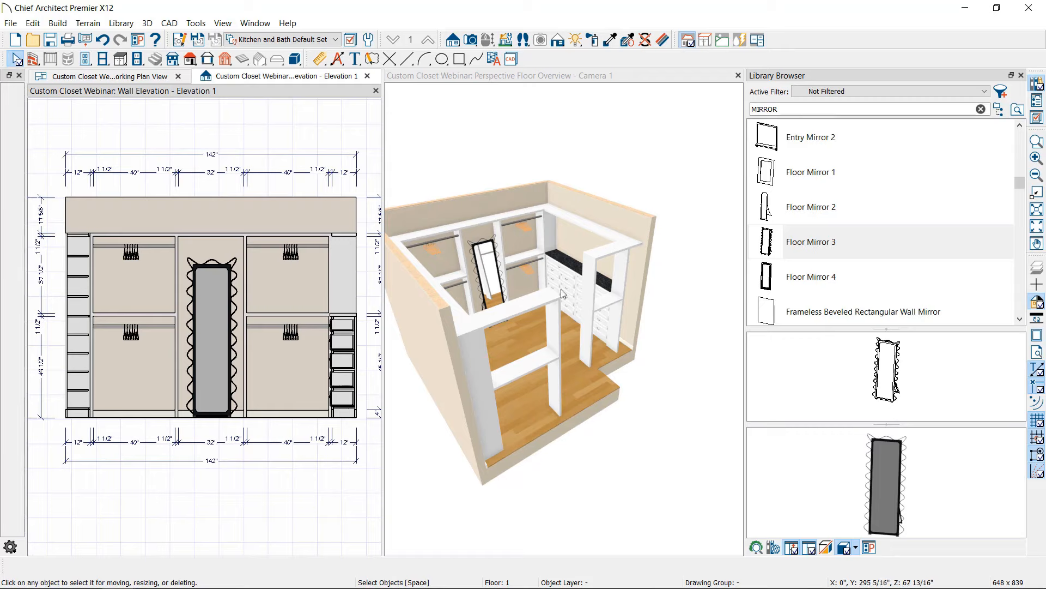
Orbit the perspective overview to examine the wall with the closet poles and floor mirror from the open side of the room.
{"action": "left_click", "coordinate": [565, 152]}
{"action": "left_click", "coordinate": [489, 40]}
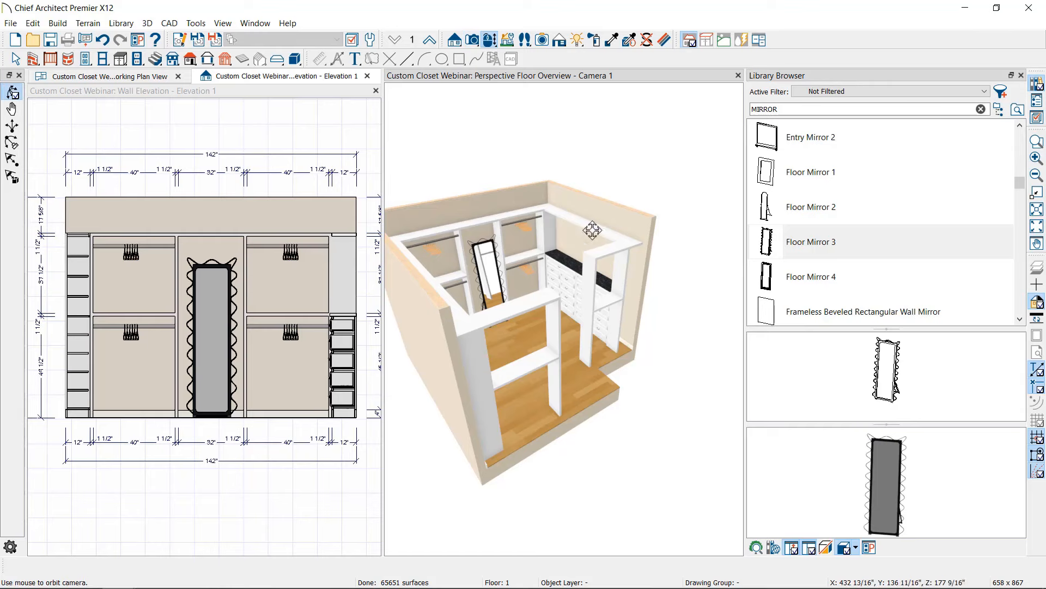
{"action": "left_click_drag", "start_coordinate": [592, 231], "coordinate": [463, 218]}
{"action": "scroll", "coordinate": [523, 267], "scroll_direction": "up", "scroll_amount": 2}
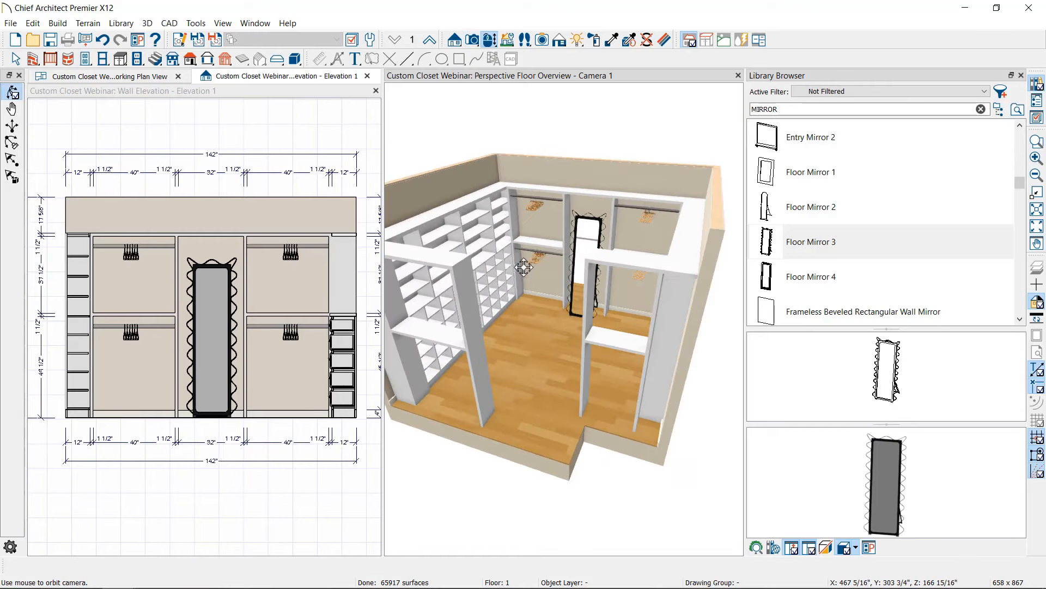
{"action": "left_click_drag", "start_coordinate": [516, 267], "coordinate": [543, 245]}
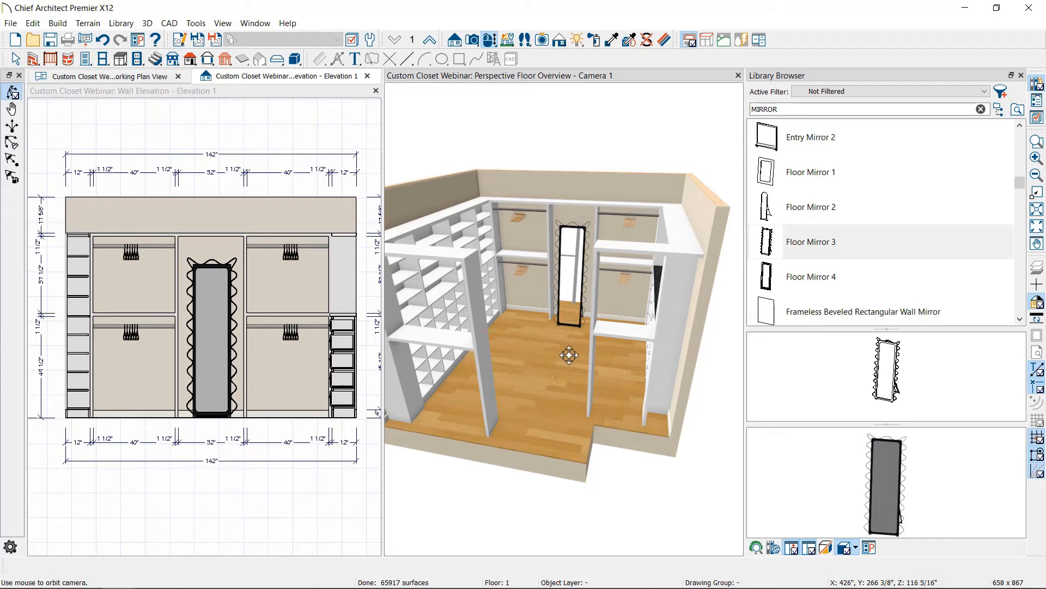
{"action": "key", "text": "space"}
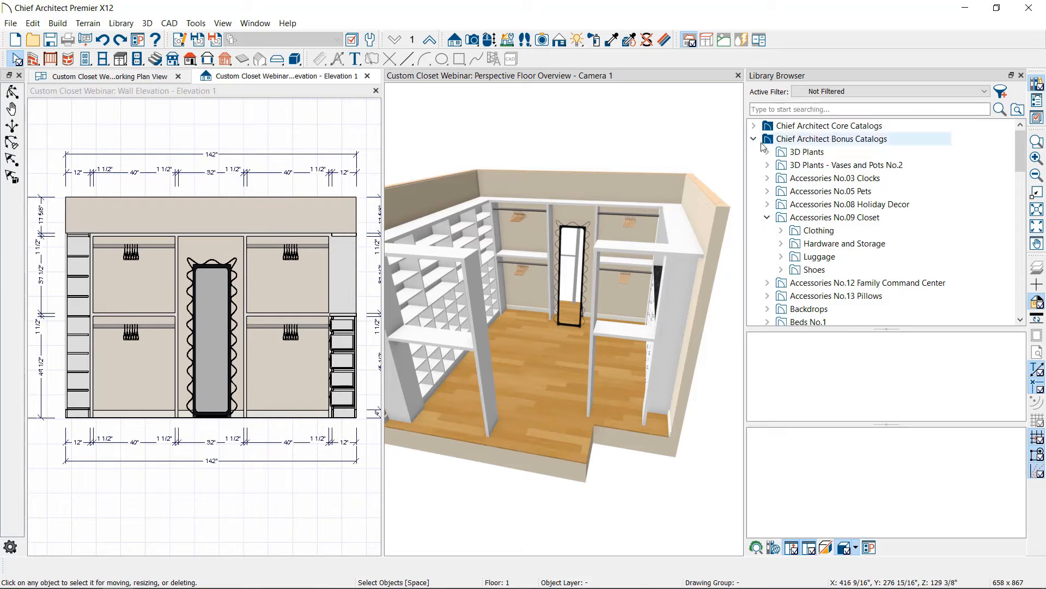
Browse the bonus catalogs to the Linen materials in Materials Fabric / Wallpaper No.2.
{"action": "left_click", "coordinate": [768, 217]}
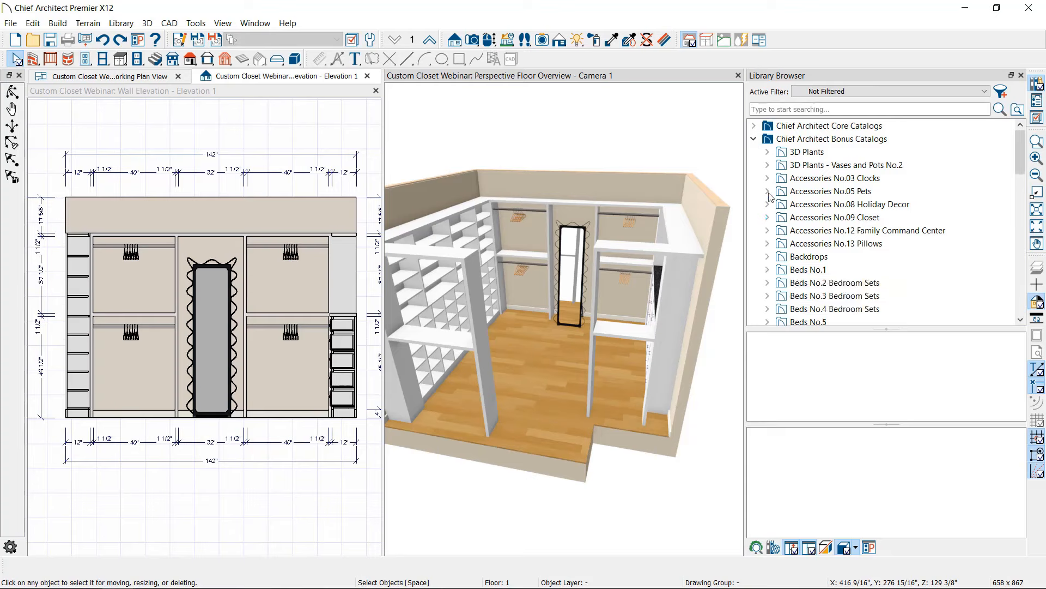
{"action": "scroll", "coordinate": [881, 214], "scroll_direction": "down", "scroll_amount": 10}
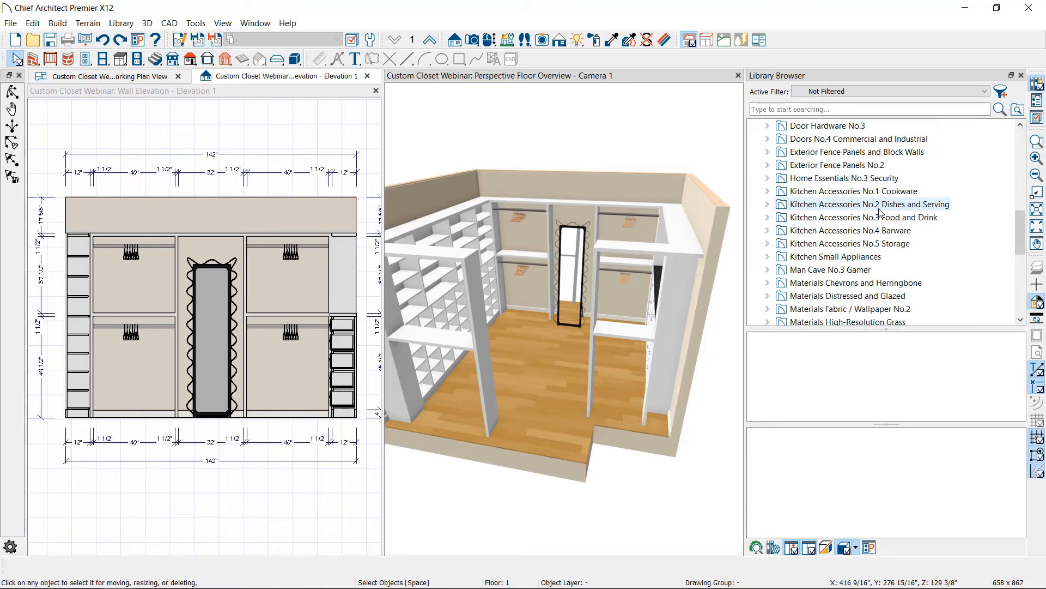
{"action": "left_click", "coordinate": [825, 270]}
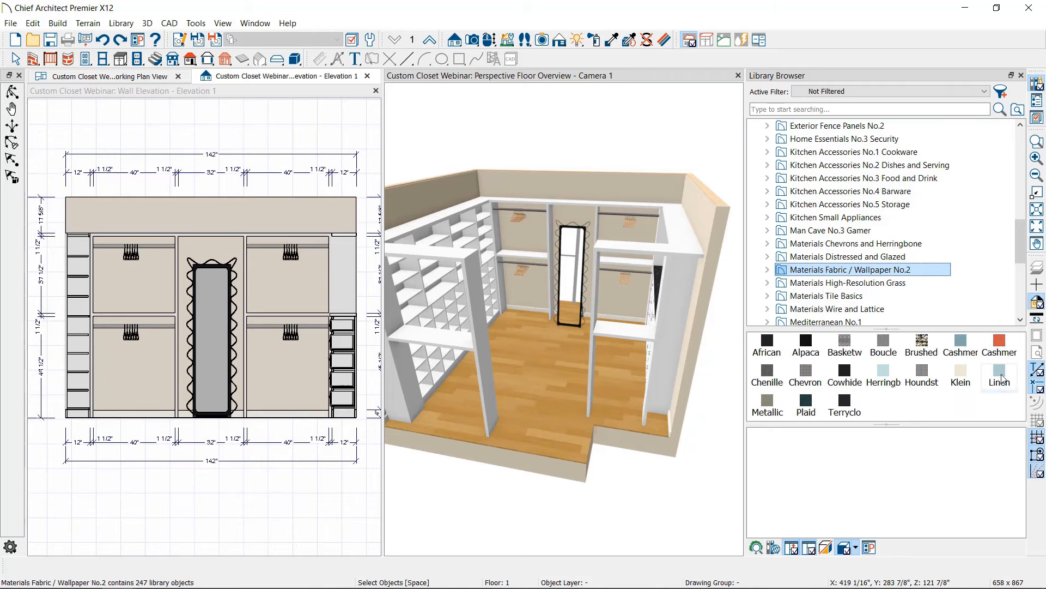
{"action": "double_click", "coordinate": [1001, 376]}
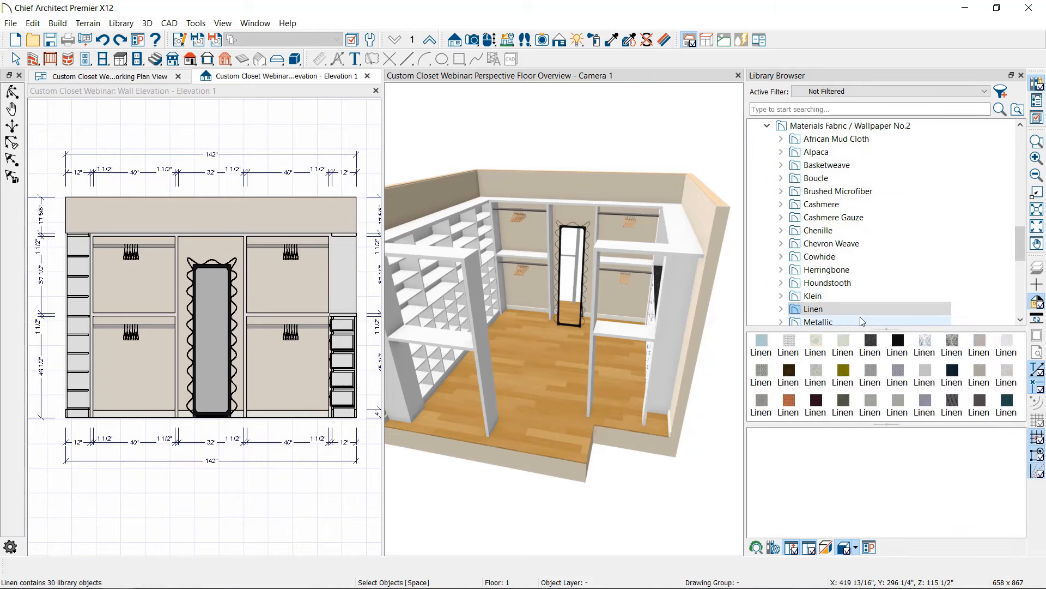
{"action": "left_click", "coordinate": [782, 309]}
{"action": "scroll", "coordinate": [848, 269], "scroll_direction": "down", "scroll_amount": 4}
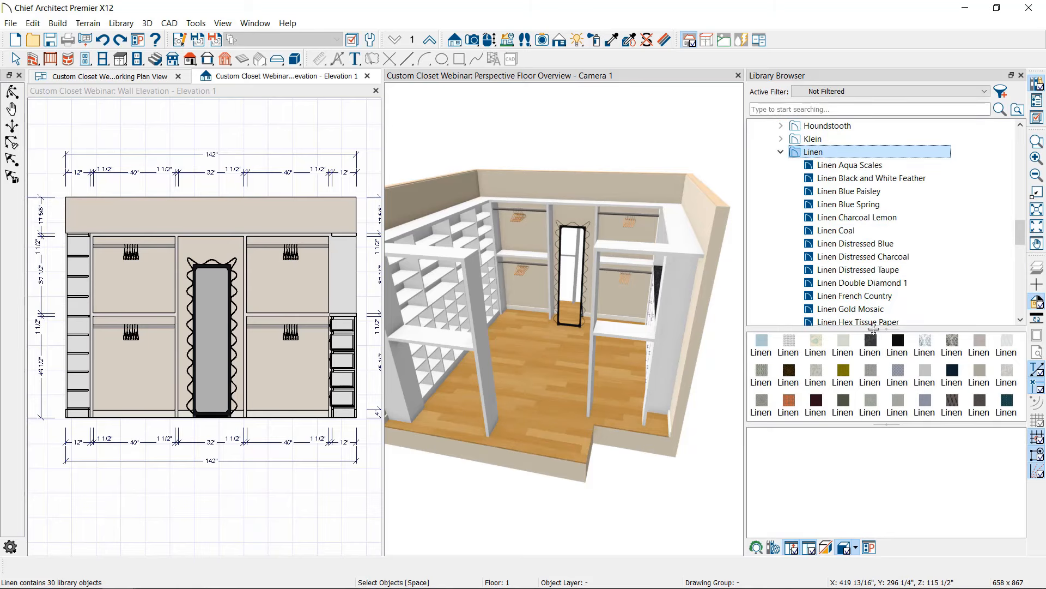
Enlarge the material thumbnail area and paint the room's walls with Linen Pewter Lemon.
{"action": "left_click_drag", "start_coordinate": [874, 330], "coordinate": [893, 222]}
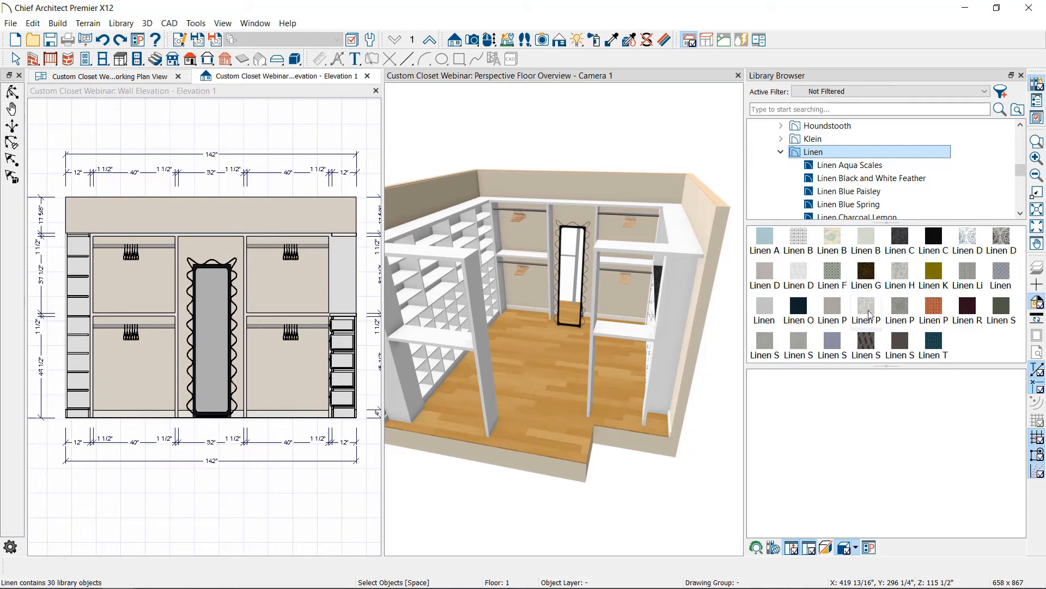
{"action": "left_click", "coordinate": [867, 309]}
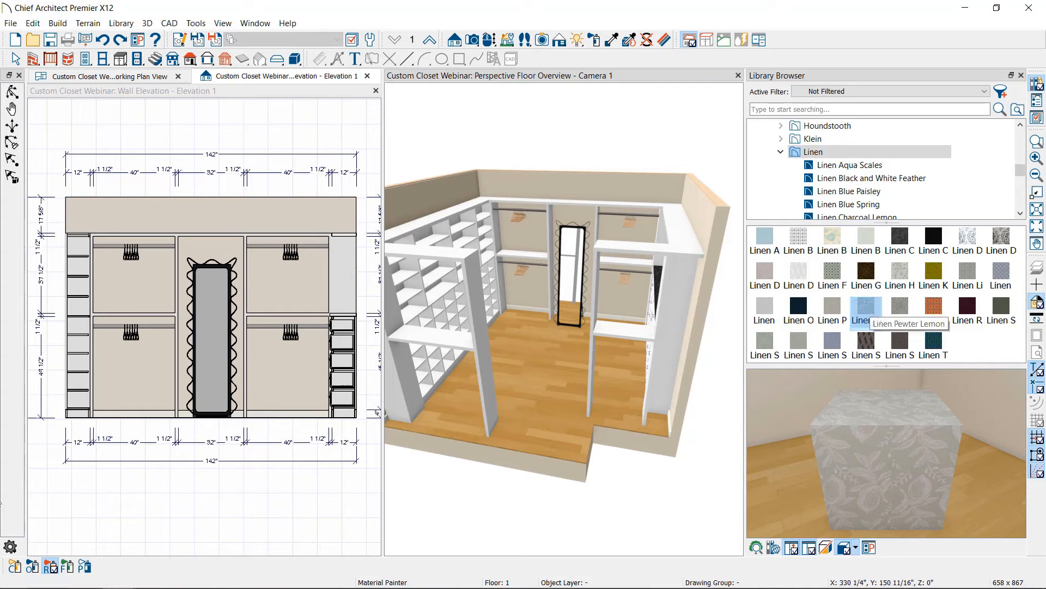
{"action": "left_click", "coordinate": [597, 185]}
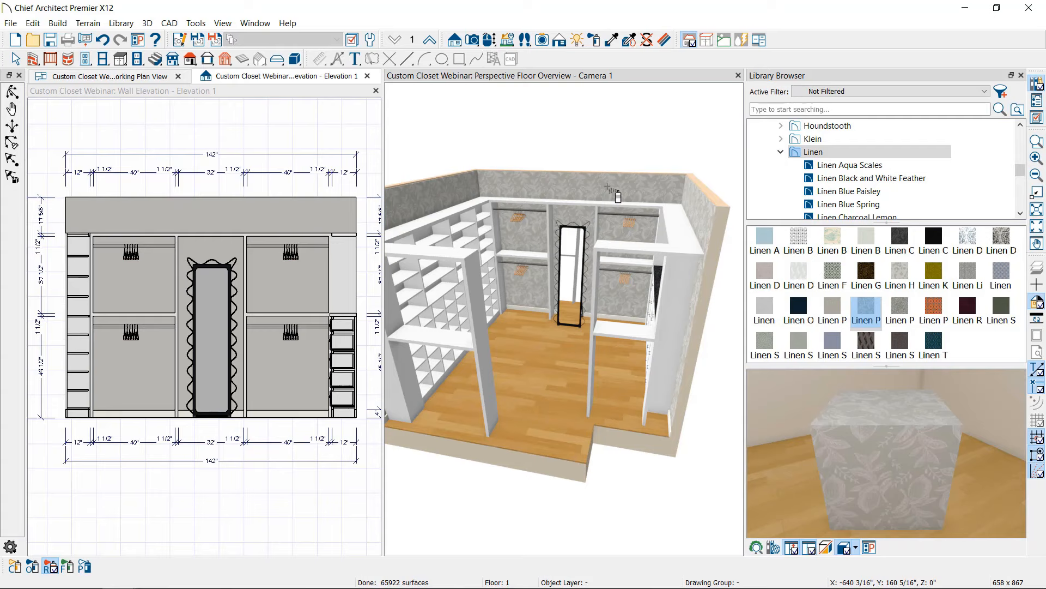
{"action": "key", "text": "space"}
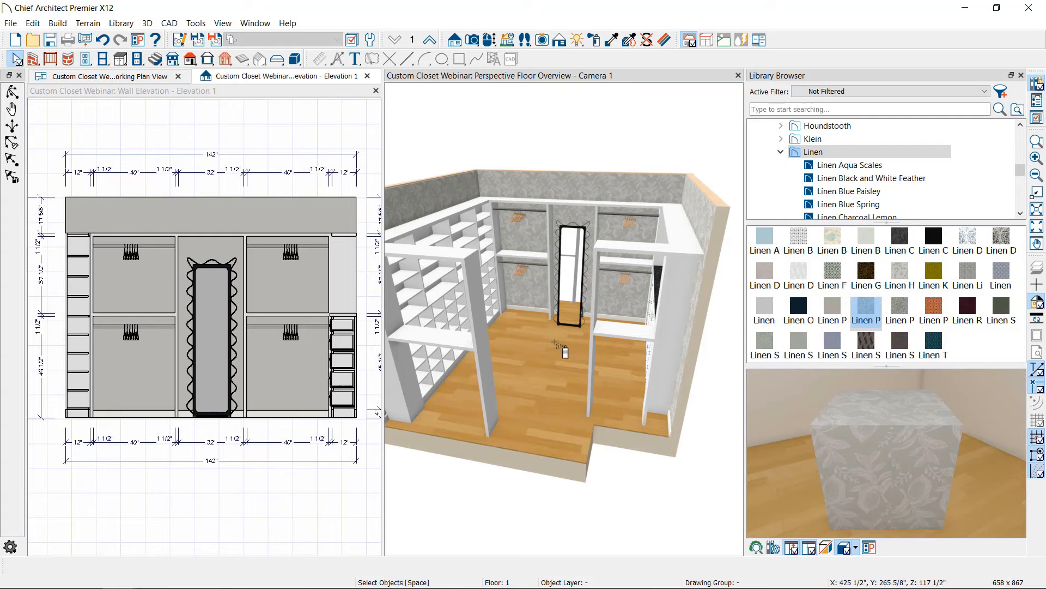
Change the top layer of the closet room's floor finish to the Carpet-01 Dover flooring material.
{"action": "left_click", "coordinate": [554, 341]}
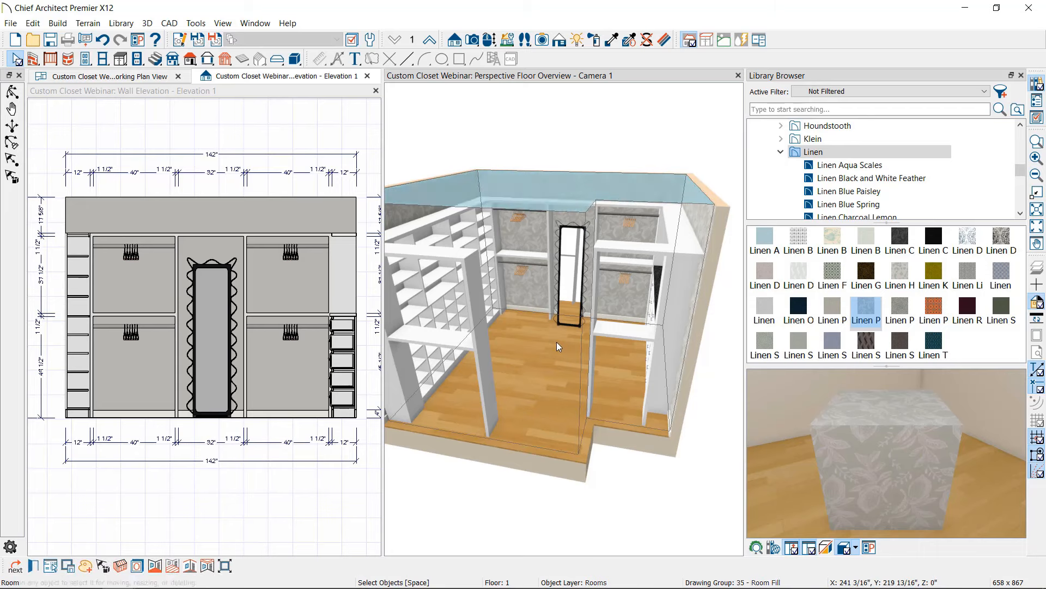
{"action": "double_click", "coordinate": [601, 369]}
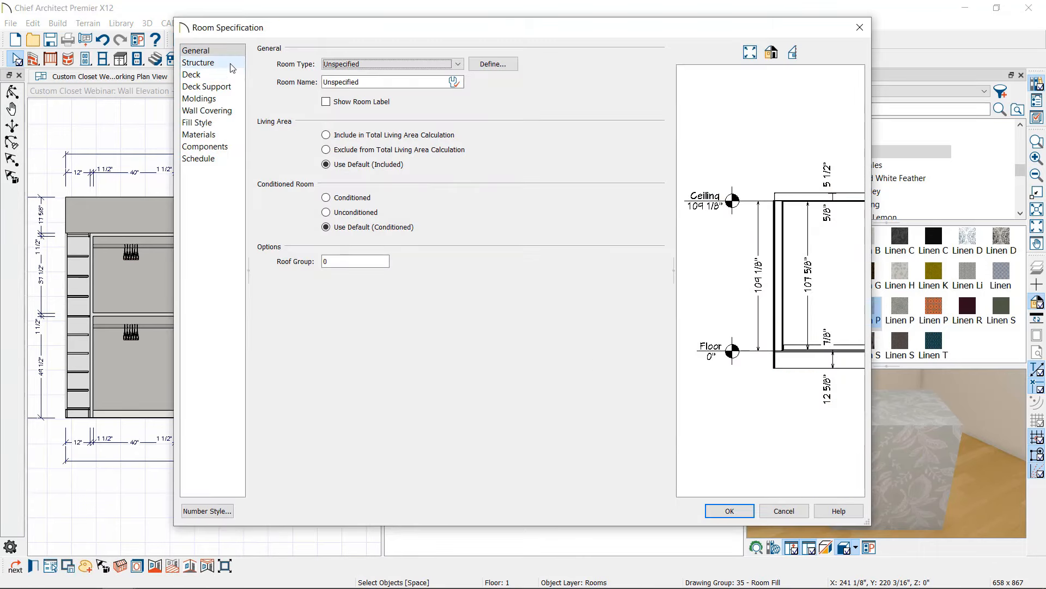
{"action": "left_click", "coordinate": [207, 63]}
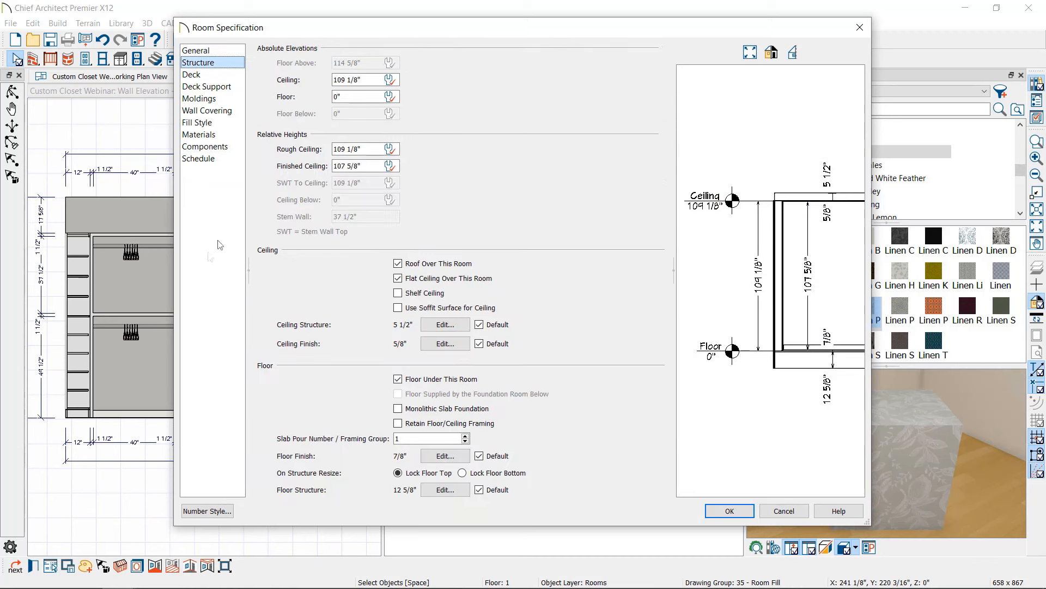
{"action": "left_click", "coordinate": [440, 457]}
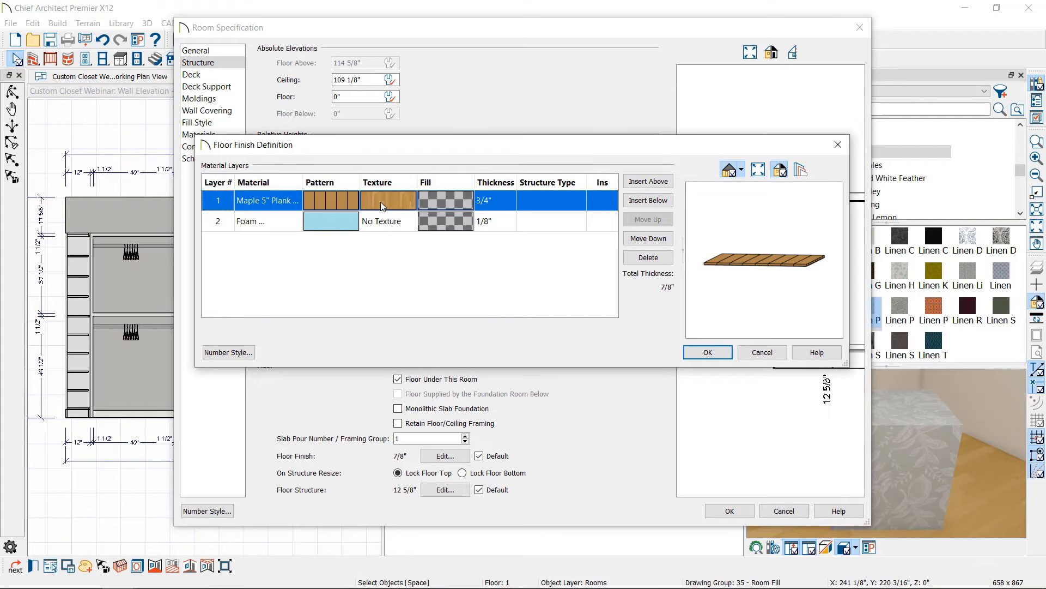
{"action": "left_click", "coordinate": [380, 201]}
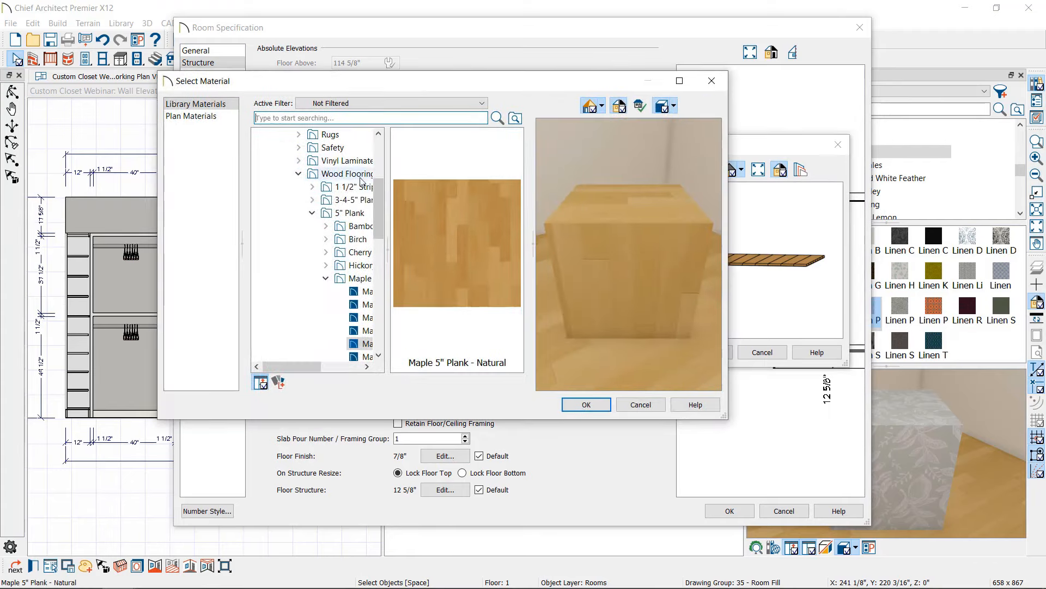
{"action": "double_click", "coordinate": [311, 174]}
{"action": "scroll", "coordinate": [314, 210], "scroll_direction": "up", "scroll_amount": 4}
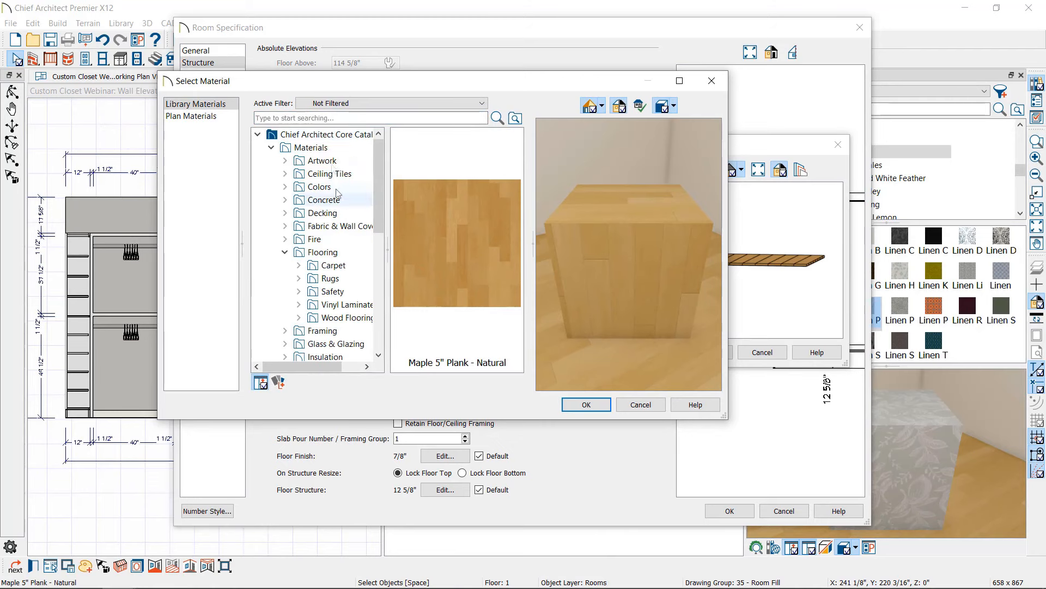
{"action": "left_click", "coordinate": [314, 266]}
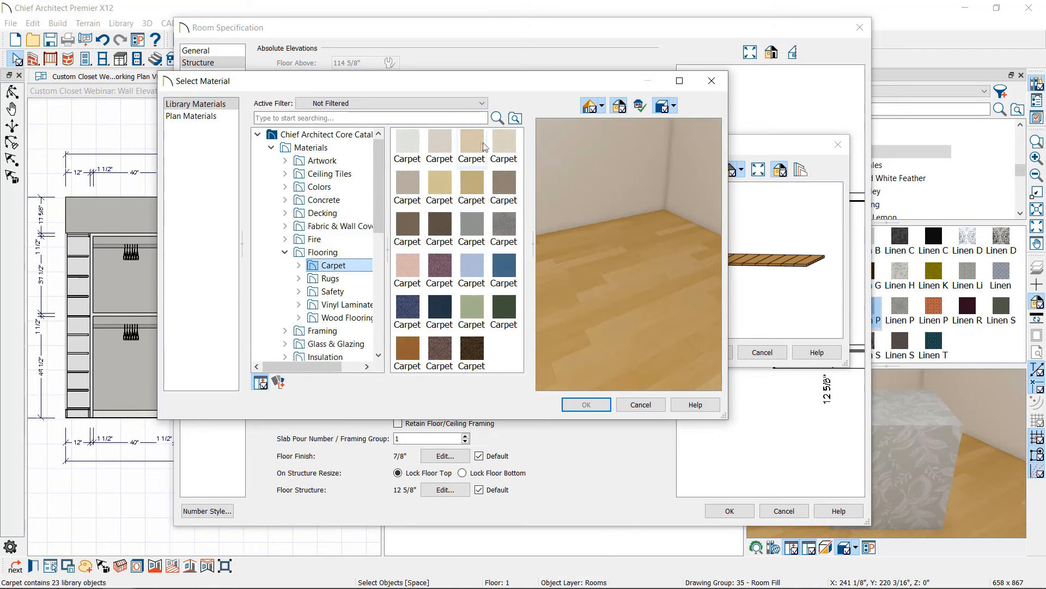
{"action": "left_click", "coordinate": [408, 143]}
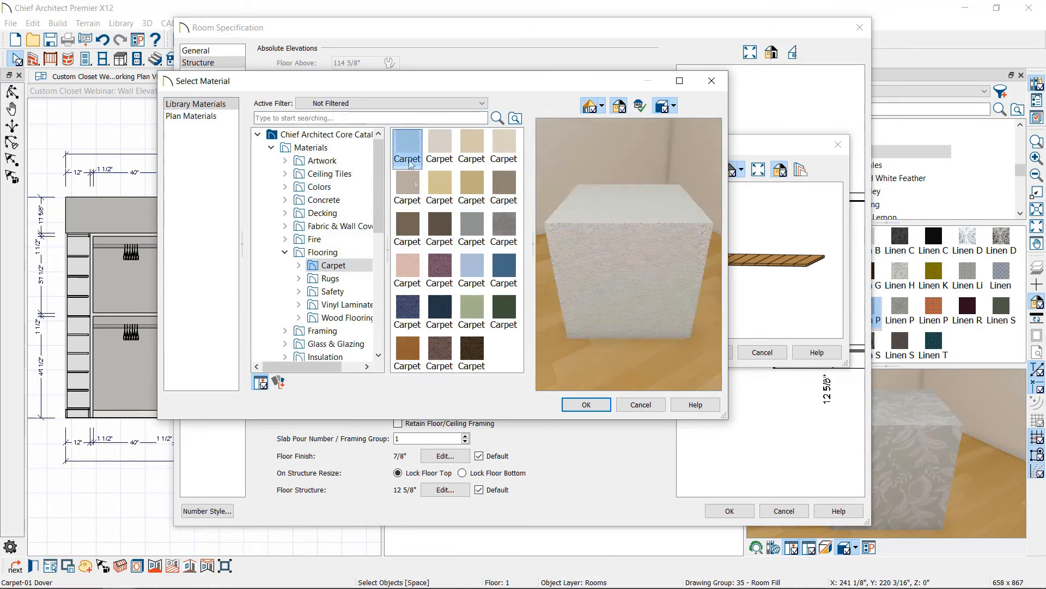
{"action": "left_click", "coordinate": [587, 404]}
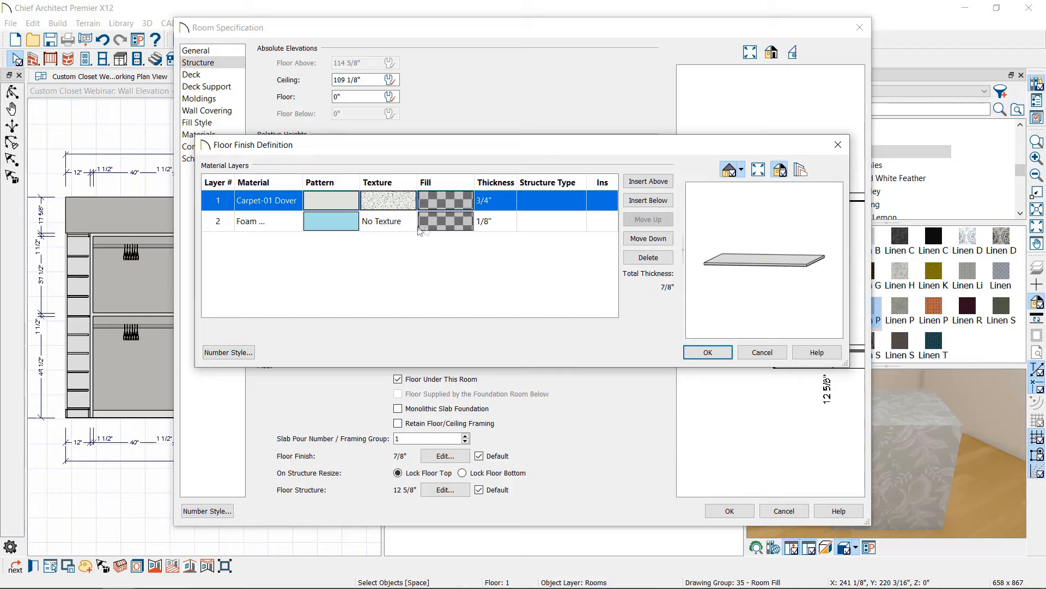
Set the foam layer's thickness to 1/2" in the floor finish and apply the room specification.
{"action": "left_click", "coordinate": [512, 220]}
{"action": "left_click", "coordinate": [512, 220]}
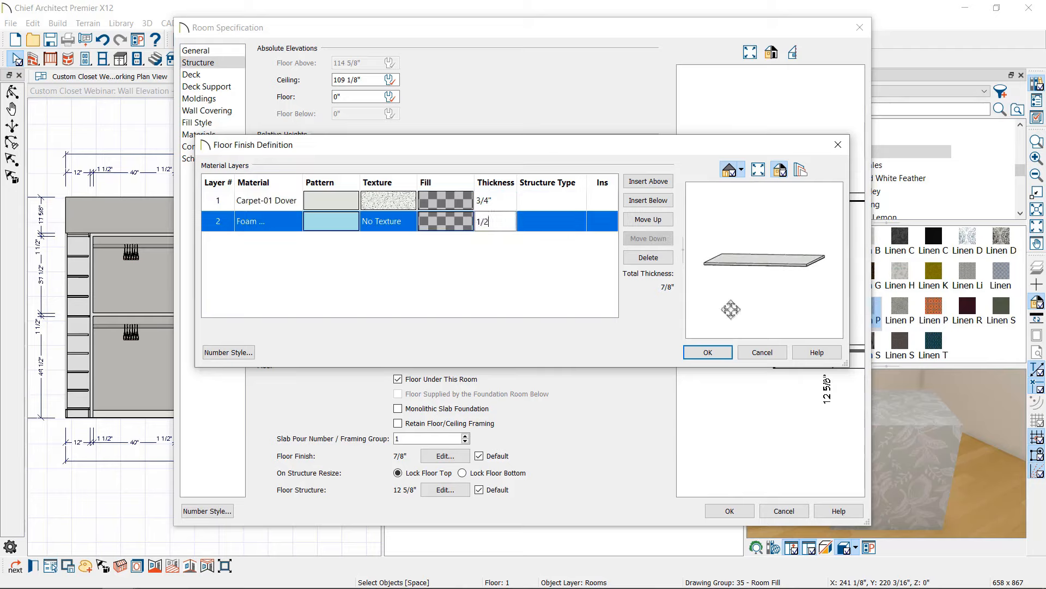
{"action": "type", "text": "1/2"}
{"action": "key", "text": "Tab"}
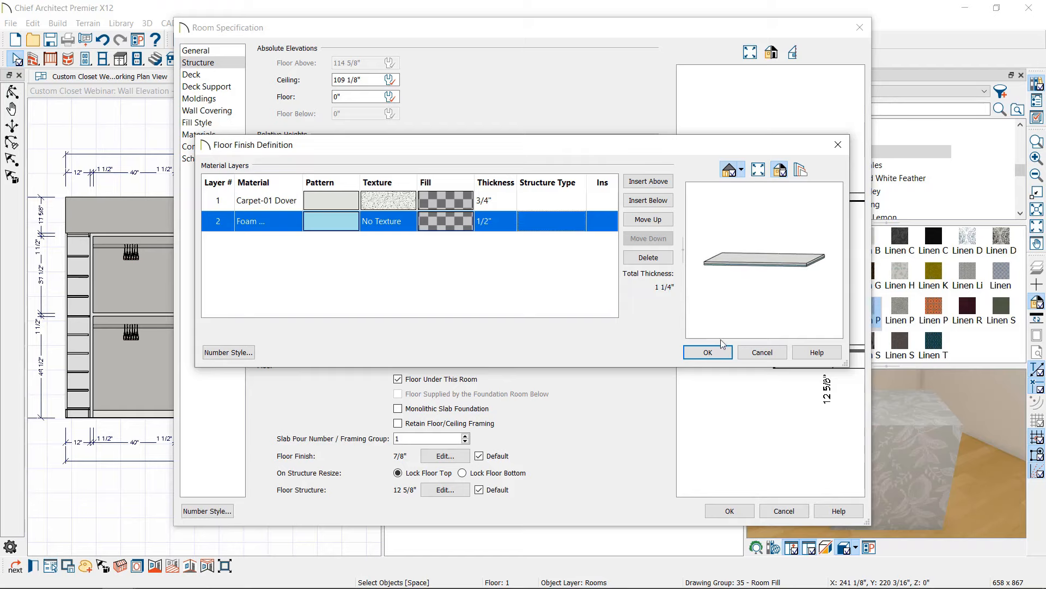
{"action": "left_click", "coordinate": [708, 352]}
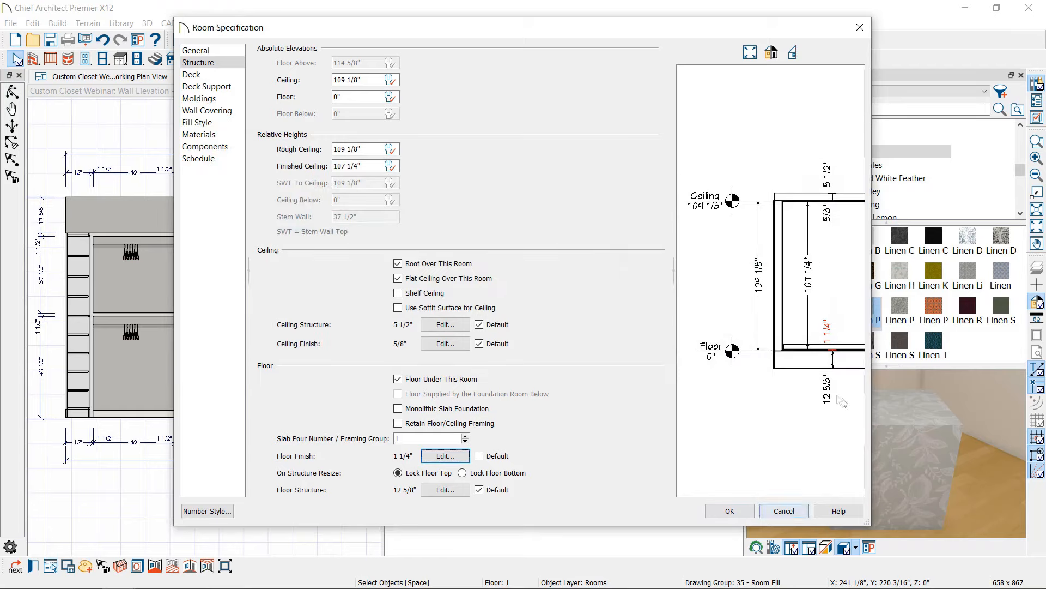
{"action": "left_click", "coordinate": [730, 511]}
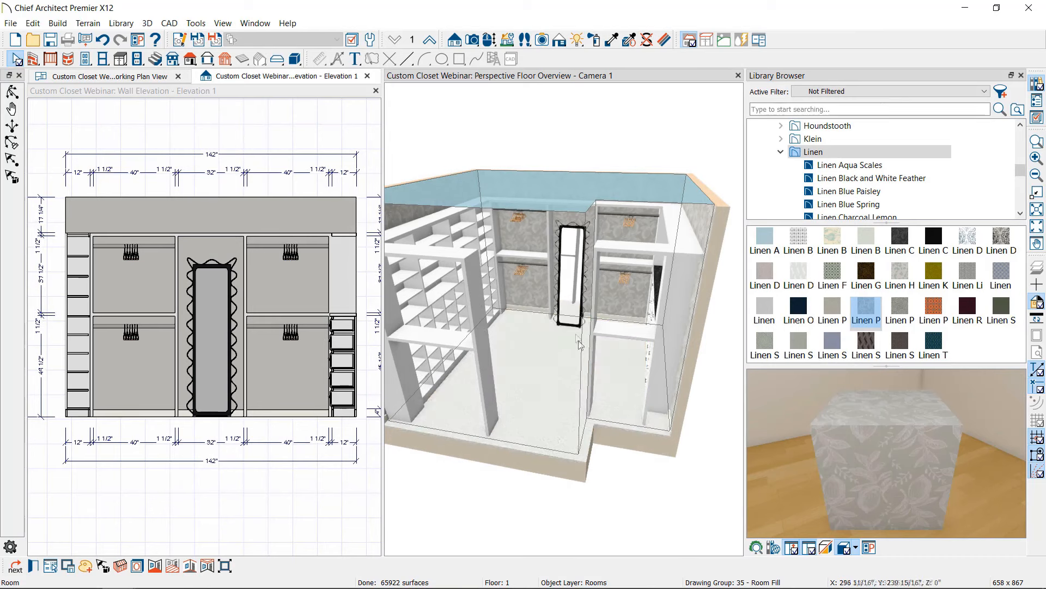
{"action": "left_click", "coordinate": [618, 452]}
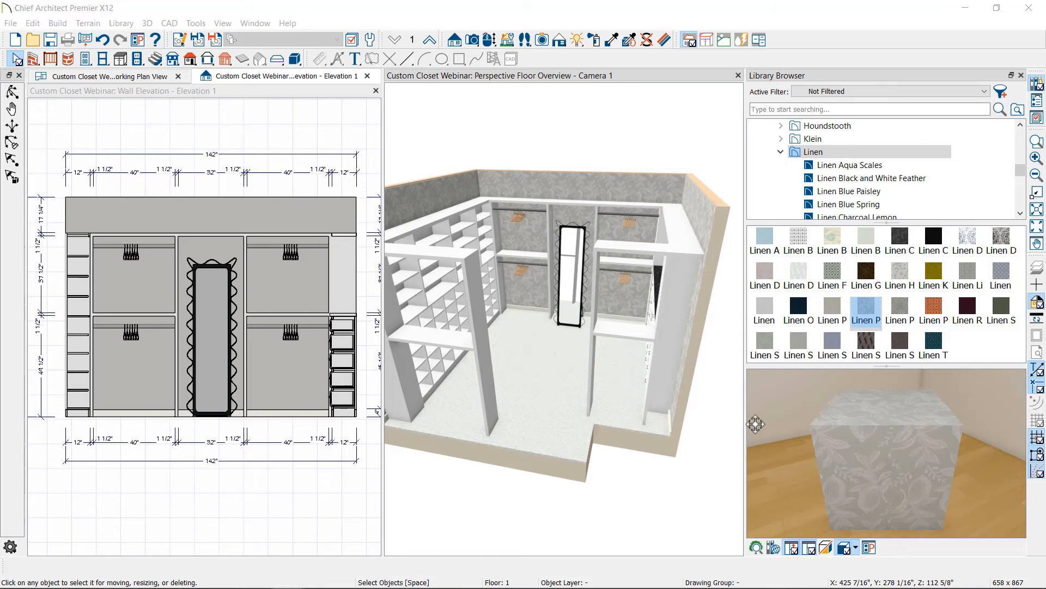
Close the perspective overview and the wall elevation, returning to the working plan view with the whole closet in sight.
{"action": "left_click", "coordinate": [738, 75]}
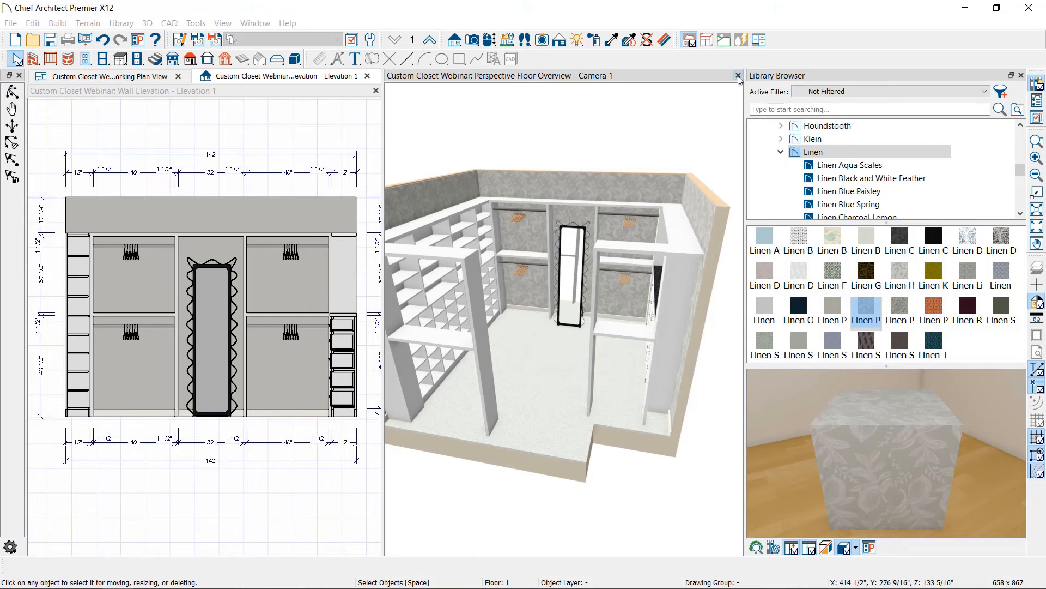
{"action": "left_click", "coordinate": [148, 77]}
{"action": "left_click", "coordinate": [297, 76]}
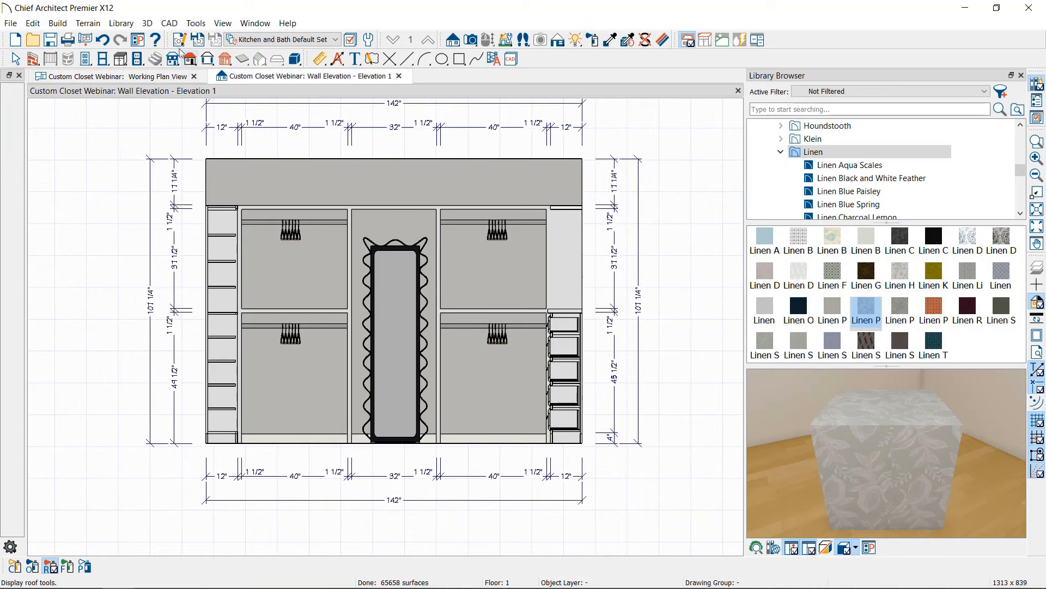
{"action": "left_click", "coordinate": [399, 76]}
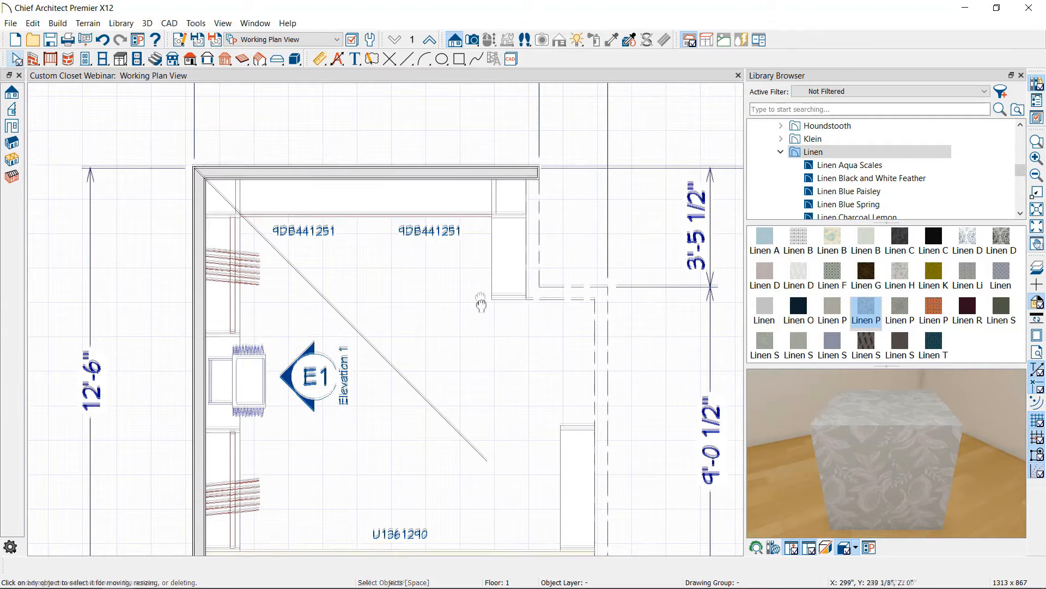
{"action": "scroll", "coordinate": [484, 327], "scroll_direction": "down", "scroll_amount": 3}
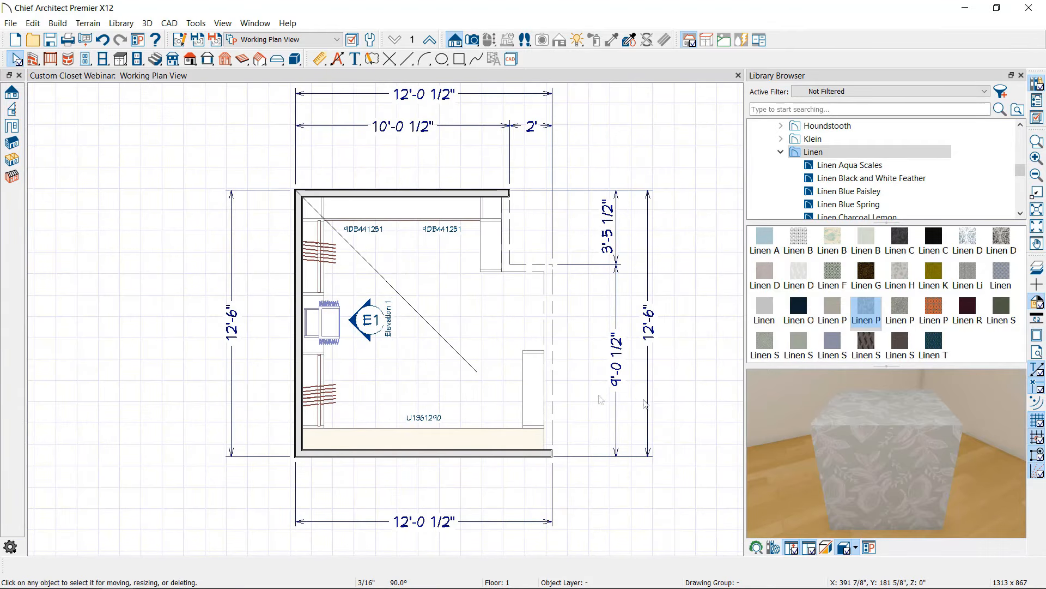
{"action": "middle_click_drag", "start_coordinate": [649, 374], "coordinate": [636, 347]}
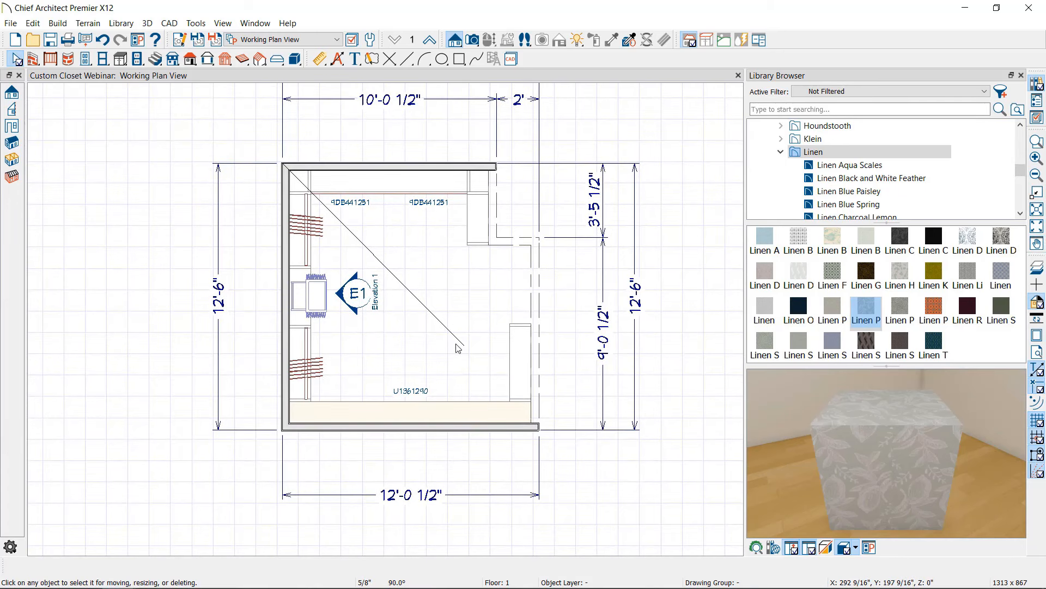
{"action": "scroll", "coordinate": [458, 347], "scroll_direction": "up", "scroll_amount": 1}
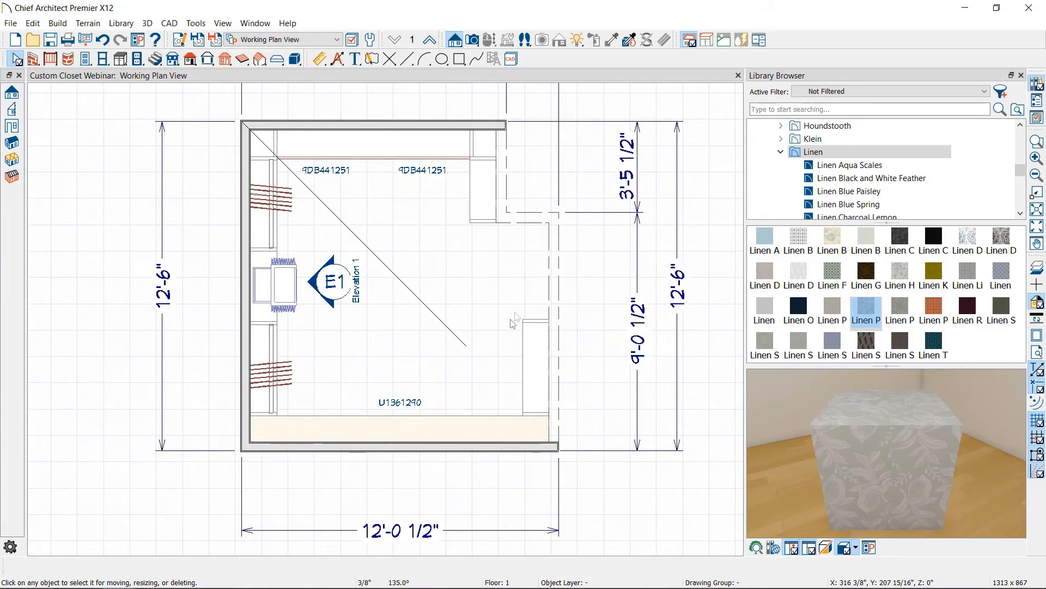
Turn the three invisible room dividers on the closet's stepped side into normal visible walls.
{"action": "left_click", "coordinate": [506, 170]}
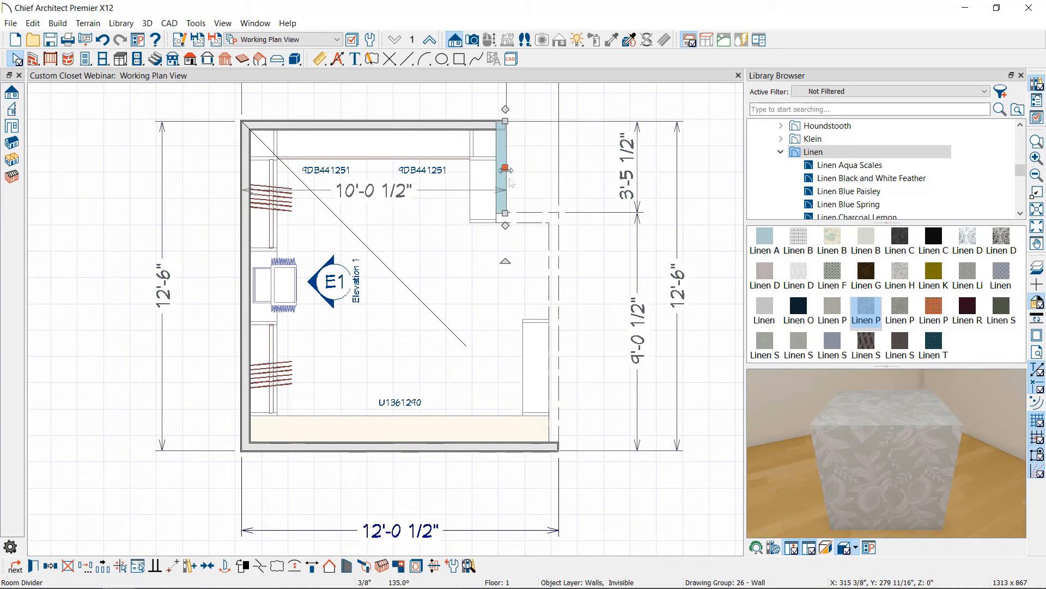
{"action": "left_click", "coordinate": [536, 217], "text": "shift"}
{"action": "left_click", "coordinate": [554, 327], "text": "shift"}
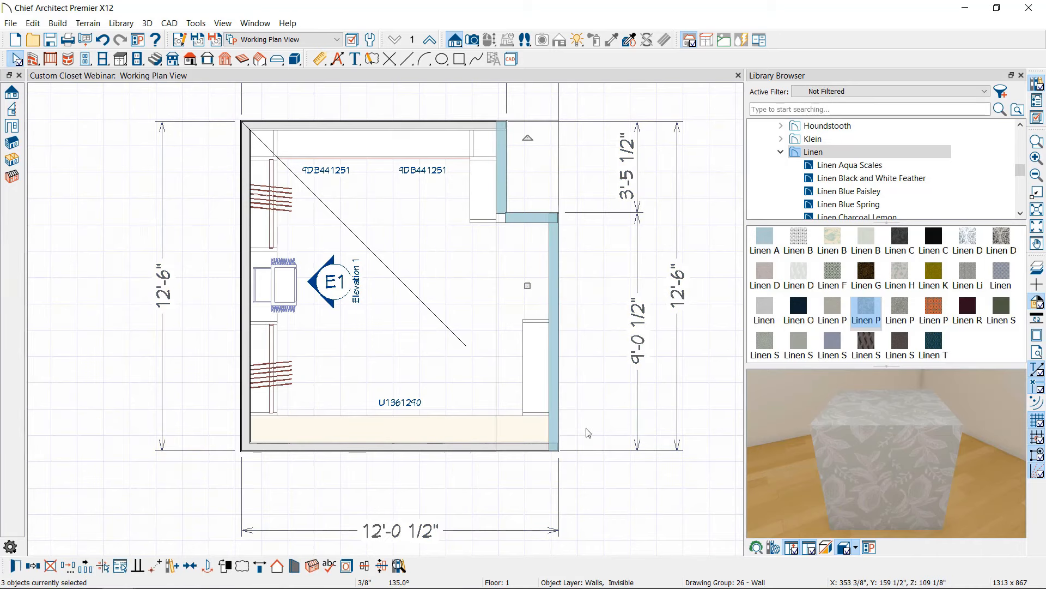
{"action": "left_click", "coordinate": [296, 566]}
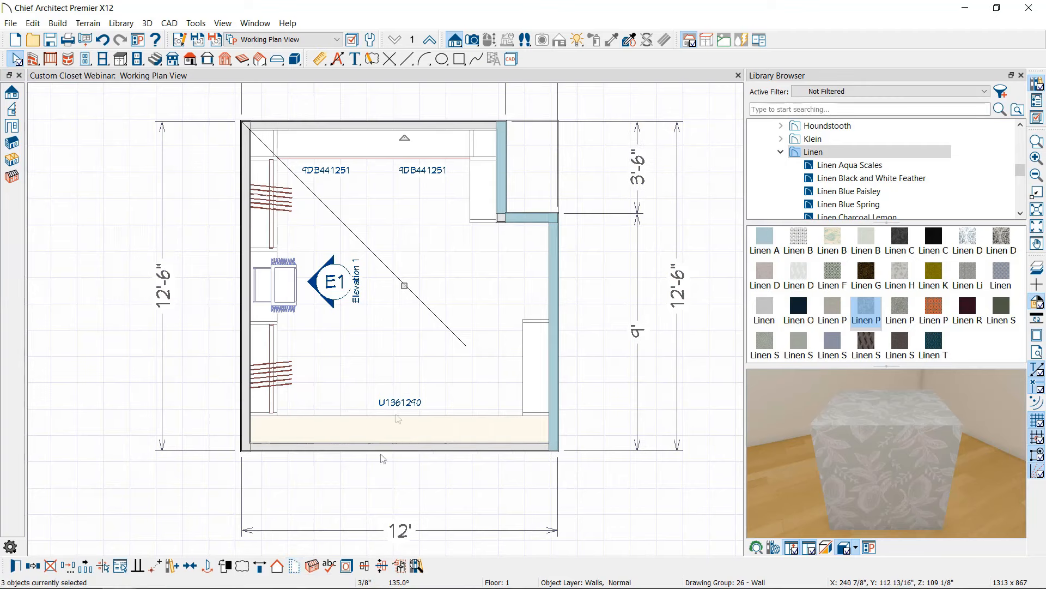
{"action": "left_click", "coordinate": [495, 292]}
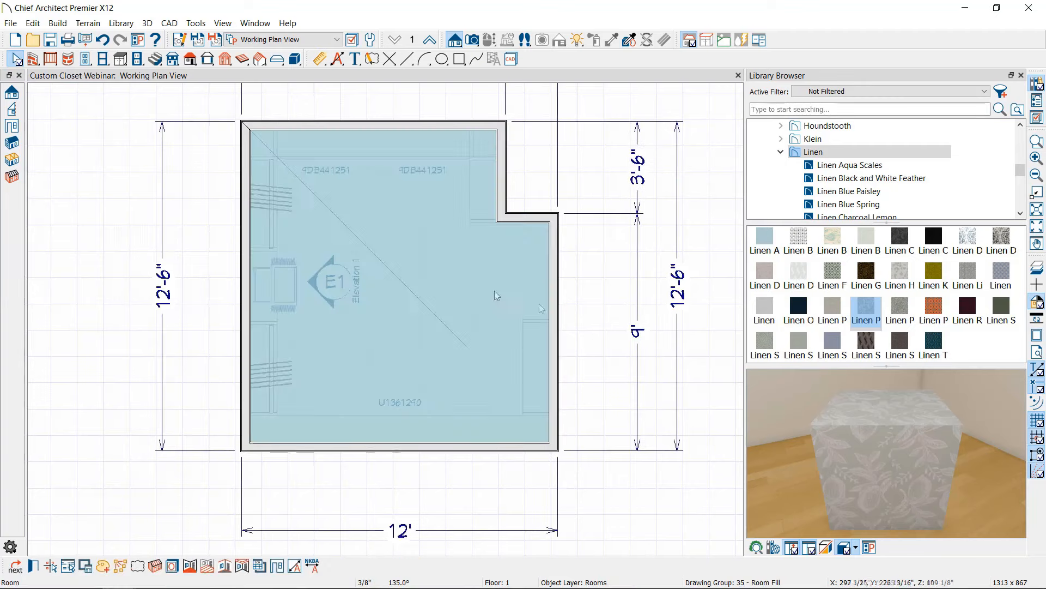
Create a full camera view inside the closet and orbit it toward the drawer cabinets.
{"action": "left_click", "coordinate": [477, 39]}
{"action": "left_click_drag", "start_coordinate": [483, 363], "coordinate": [564, 331]}
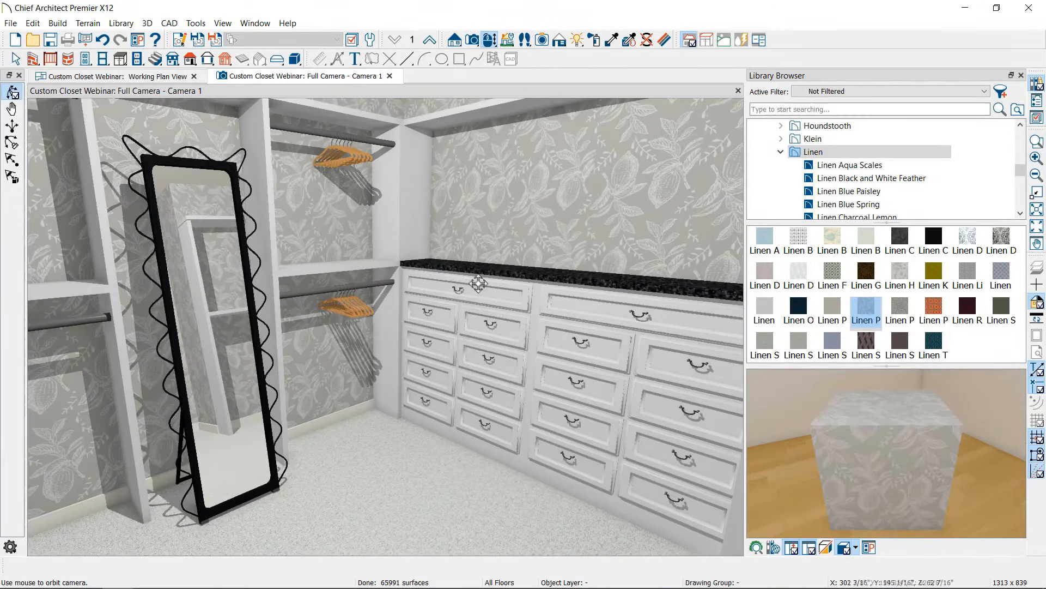
{"action": "left_click_drag", "start_coordinate": [592, 289], "coordinate": [626, 289]}
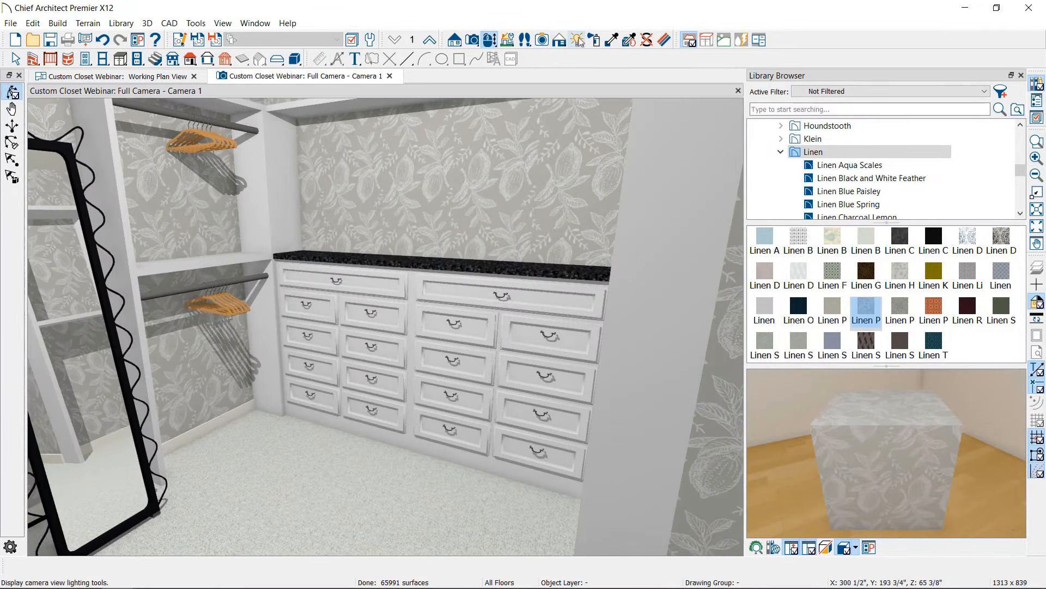
Pick up the drawer cabinets' Color - Snow White material and apply it to their black countertop.
{"action": "left_click", "coordinate": [613, 40]}
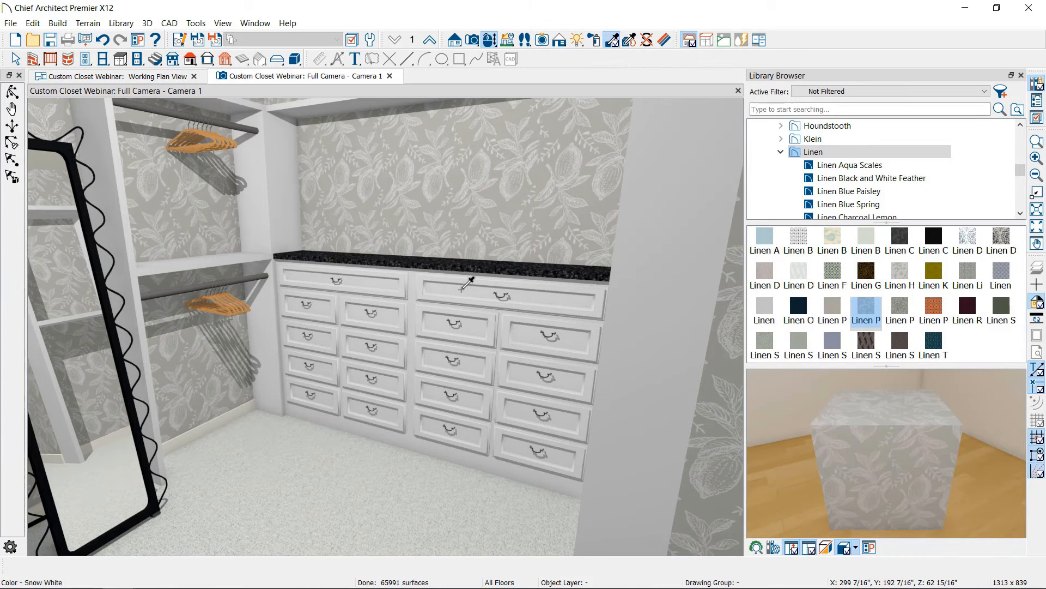
{"action": "left_click", "coordinate": [462, 290]}
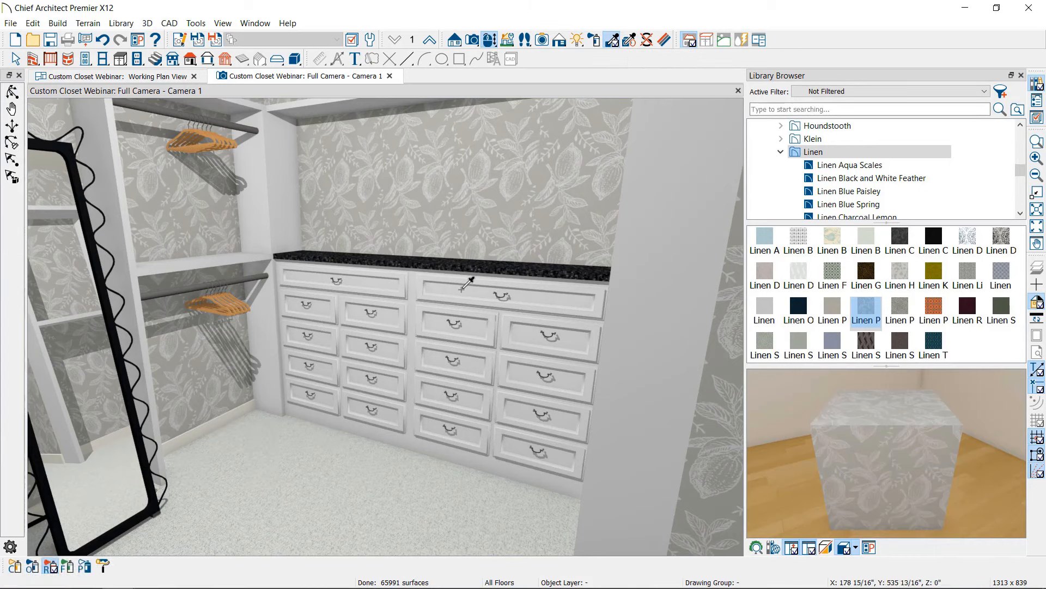
{"action": "left_click", "coordinate": [395, 263]}
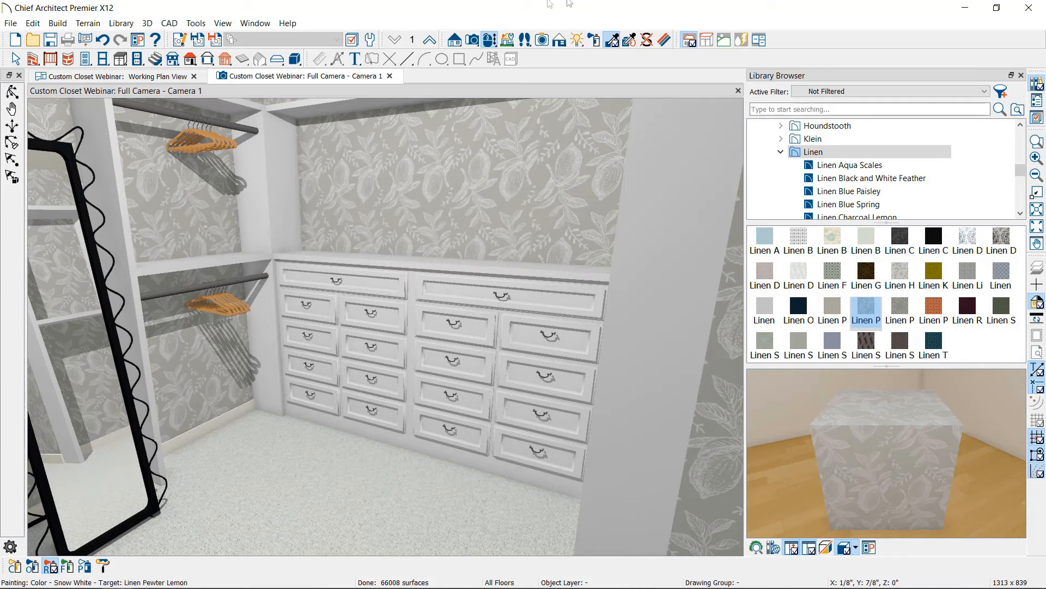
Orbit the camera to frame the floor mirror between the shelves and drawers, and close the library browser.
{"action": "left_click_drag", "start_coordinate": [525, 238], "coordinate": [471, 232]}
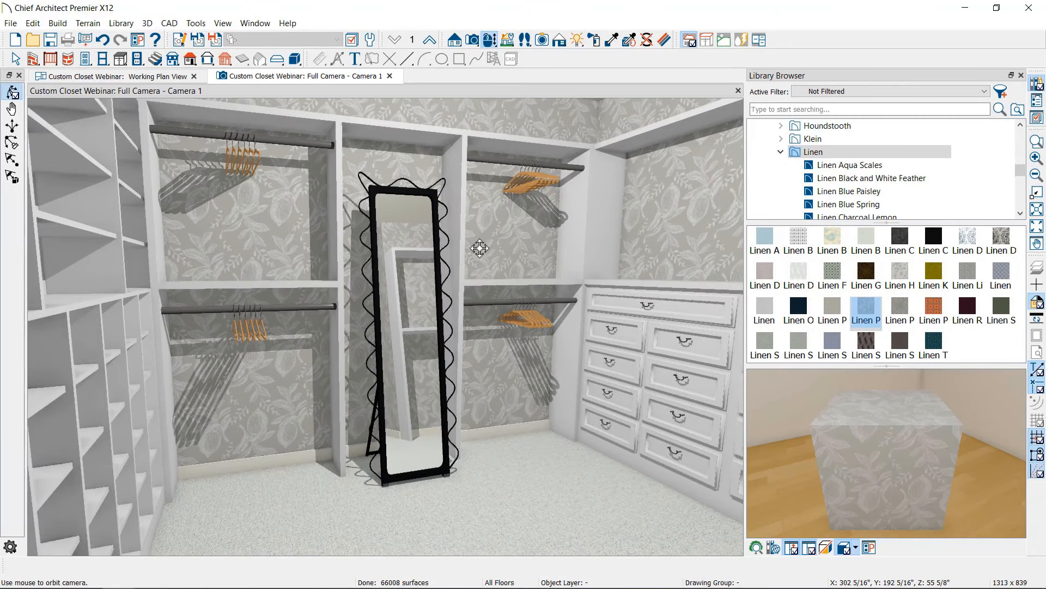
{"action": "left_click_drag", "start_coordinate": [464, 294], "coordinate": [452, 292]}
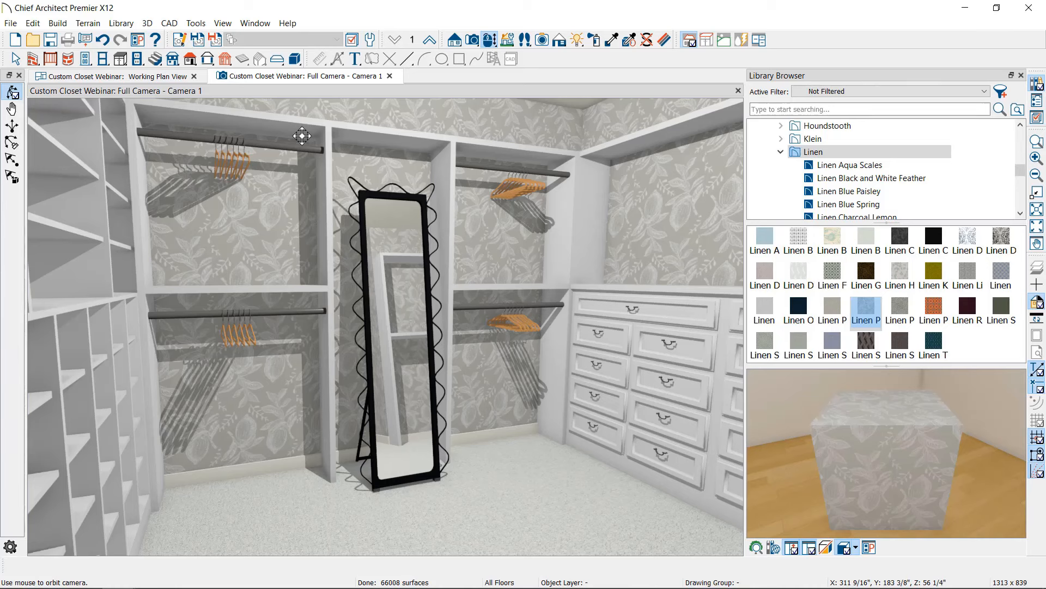
{"action": "left_click", "coordinate": [1021, 75]}
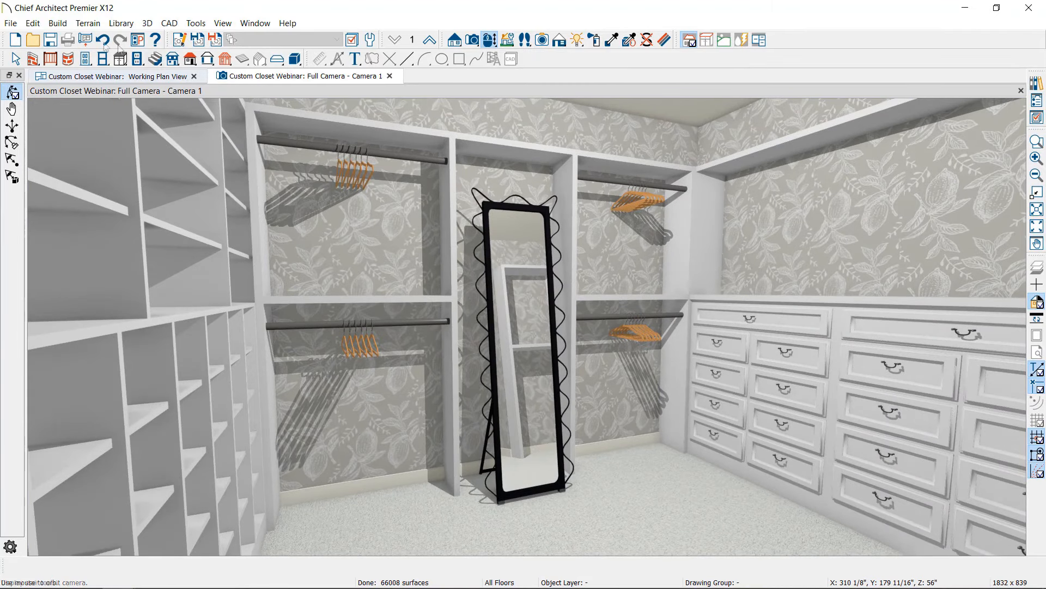
{"action": "left_click", "coordinate": [11, 23]}
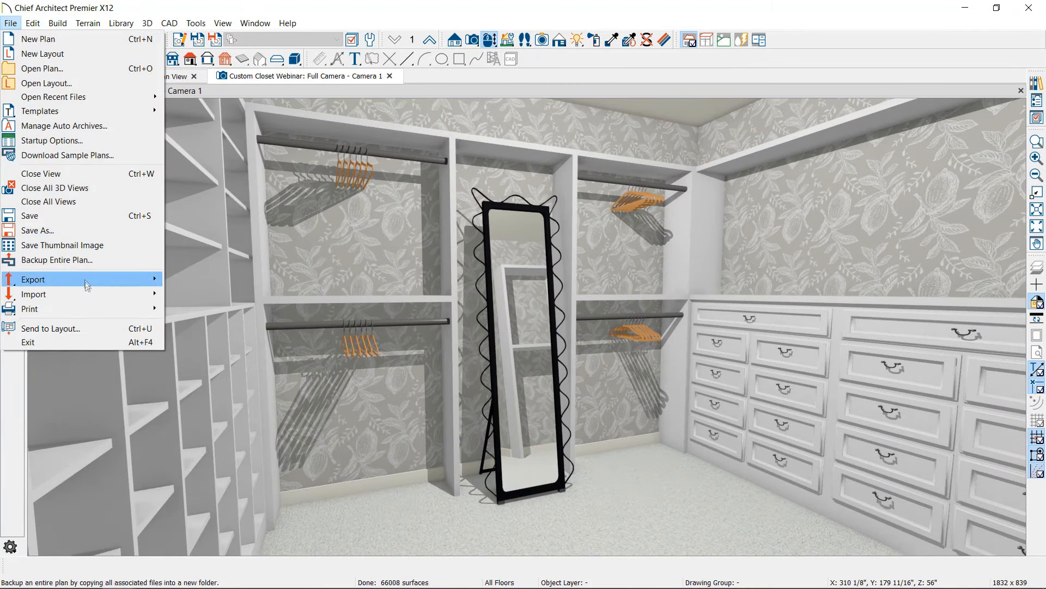
{"action": "mouse_move", "coordinate": [86, 283]}
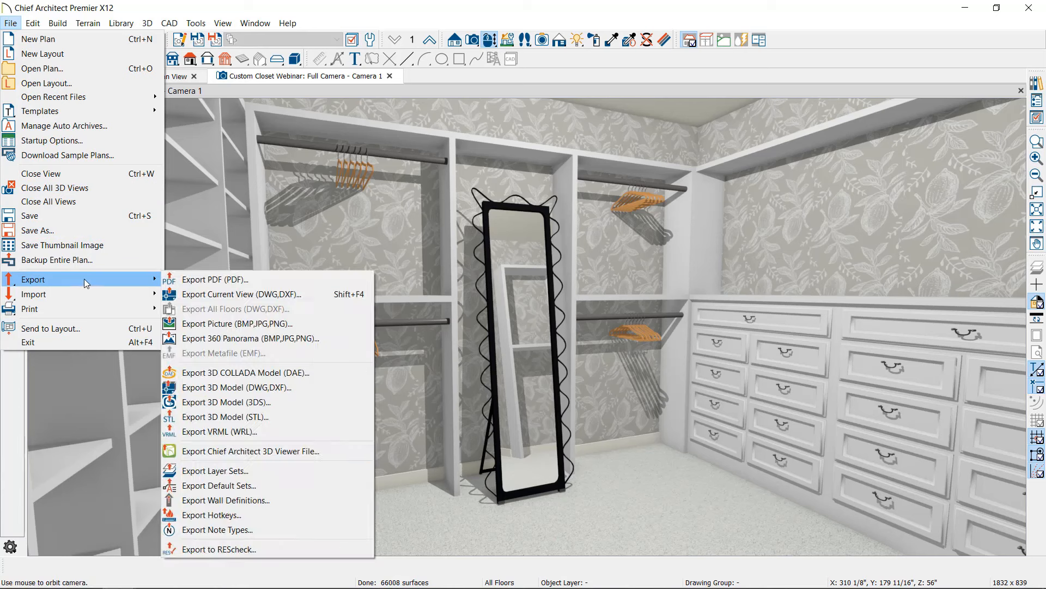
{"action": "left_click", "coordinate": [287, 324]}
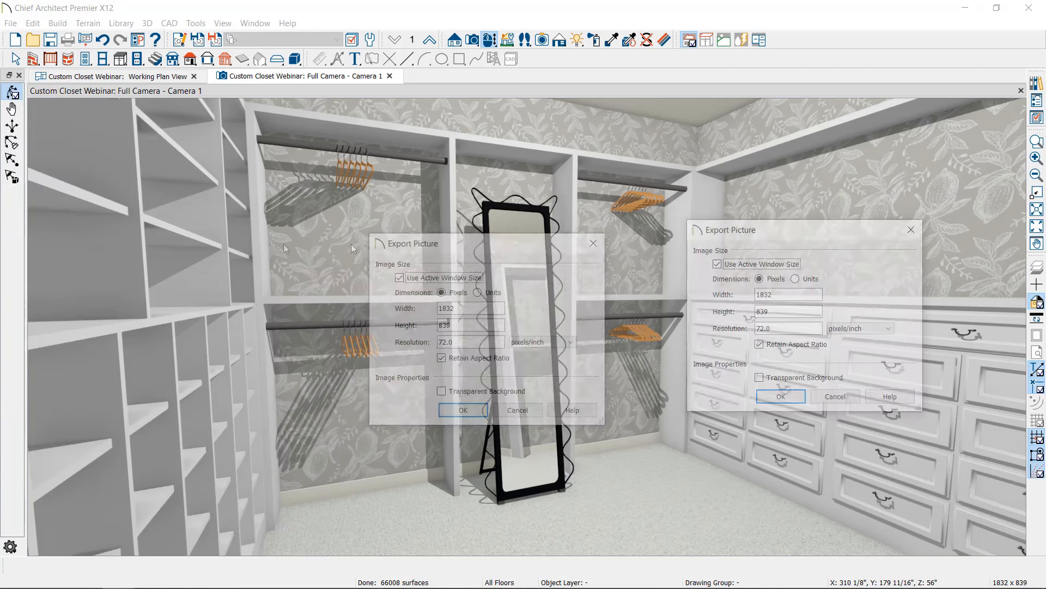
{"action": "double_click", "coordinate": [361, 271]}
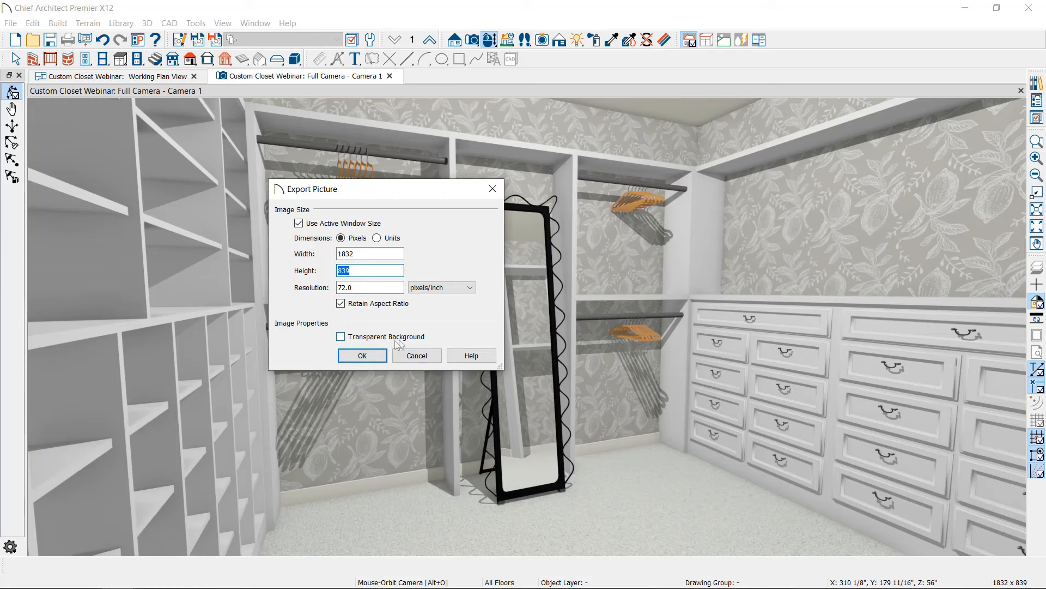
{"action": "left_click", "coordinate": [363, 355]}
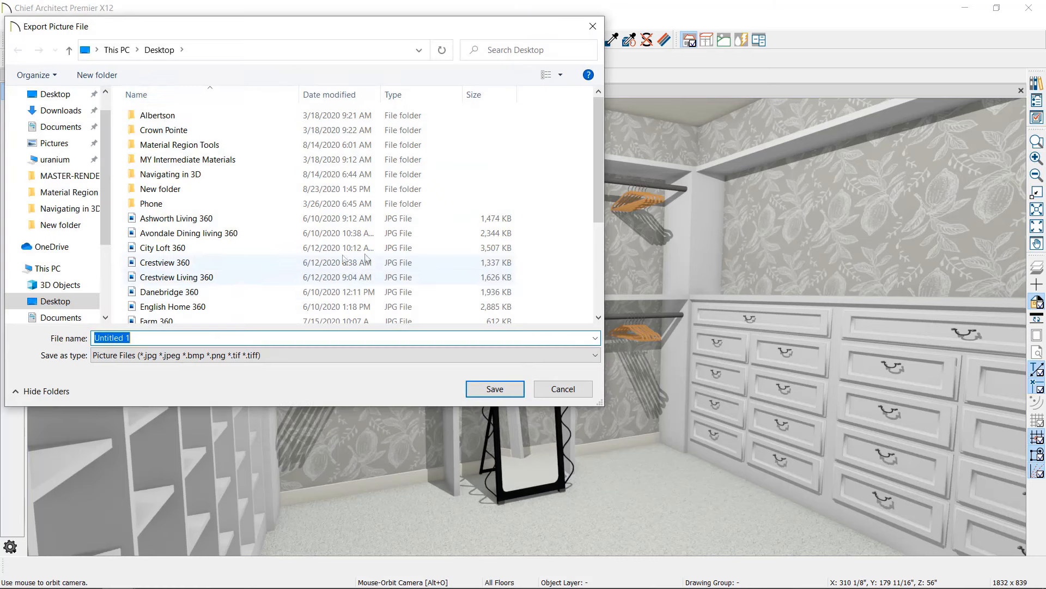
{"action": "left_click", "coordinate": [581, 391]}
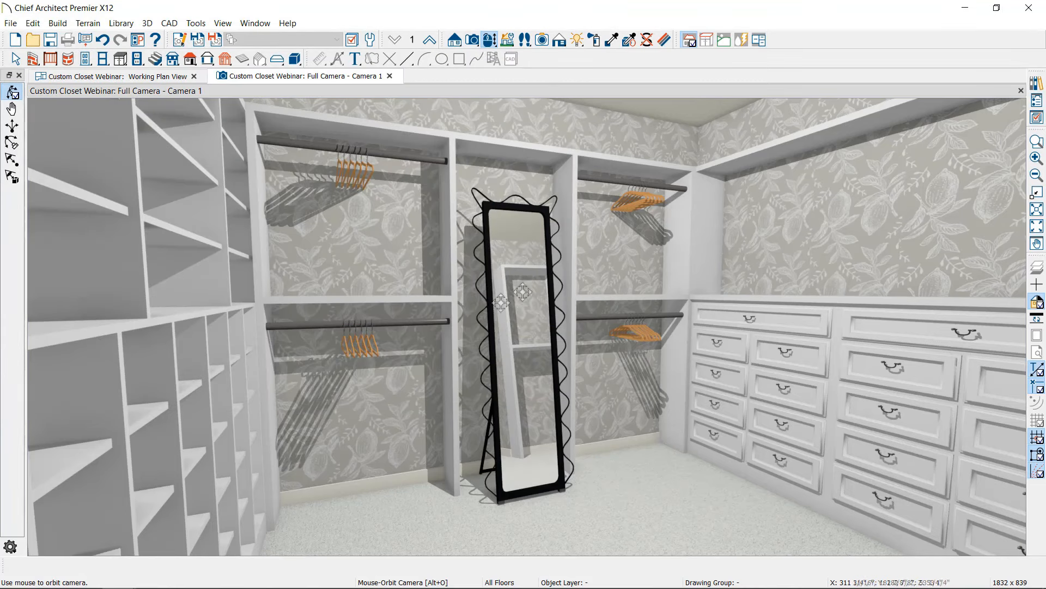
Start a 360 panorama export of the closet view with the image height set to 4096 pixels.
{"action": "scroll", "coordinate": [519, 276], "scroll_direction": "up", "scroll_amount": 2}
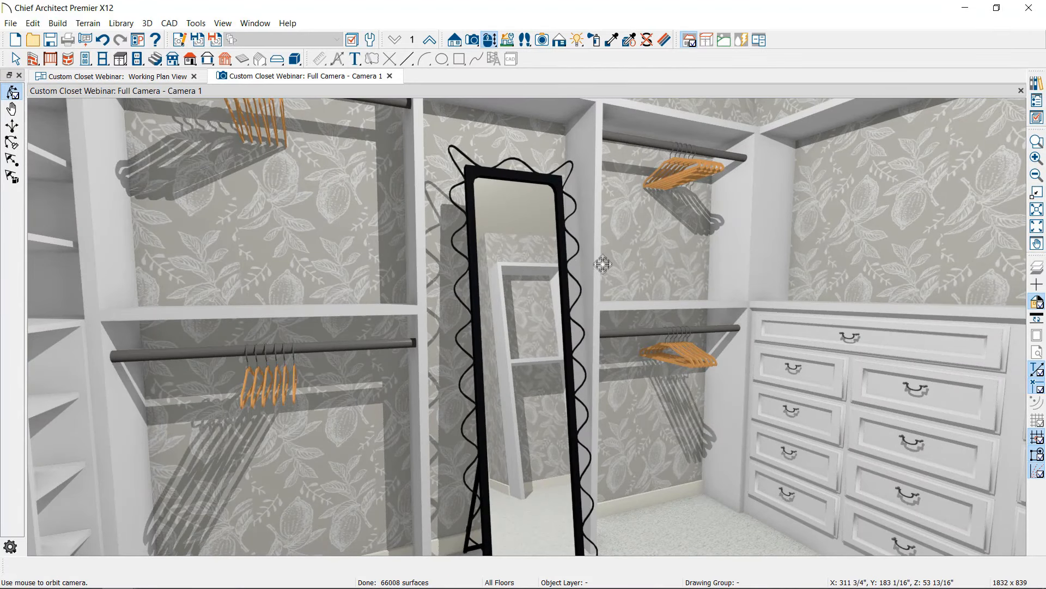
{"action": "left_click", "coordinate": [10, 23]}
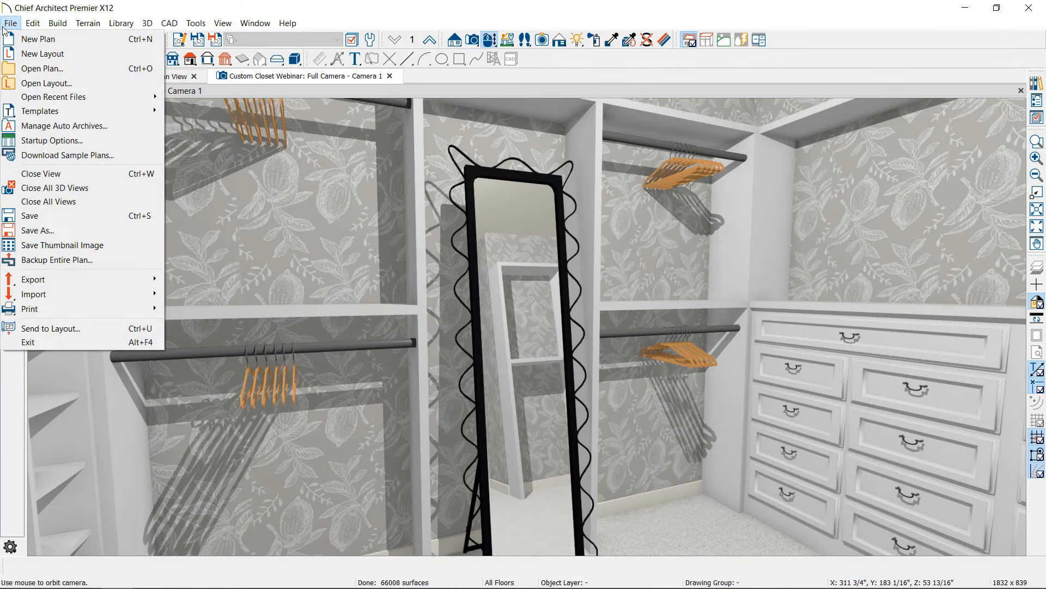
{"action": "mouse_move", "coordinate": [91, 282]}
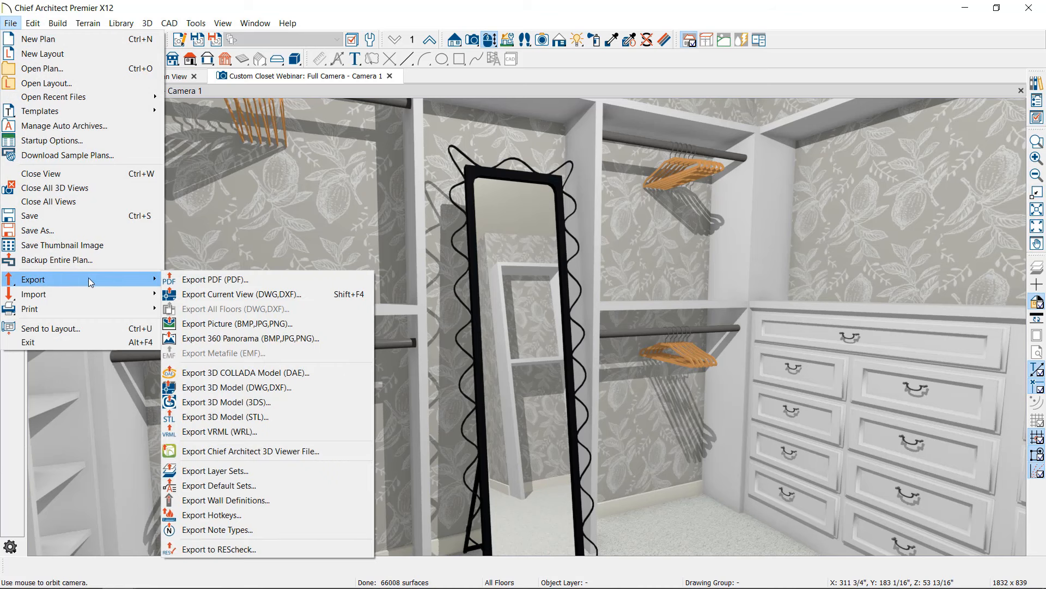
{"action": "left_click", "coordinate": [295, 340]}
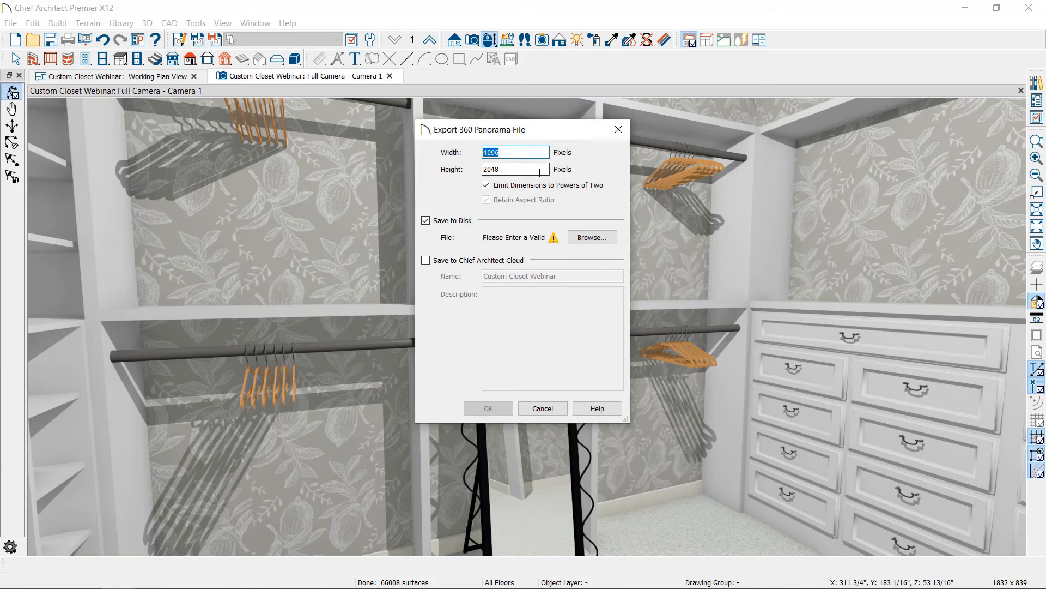
{"action": "left_click_drag", "start_coordinate": [537, 171], "coordinate": [466, 169]}
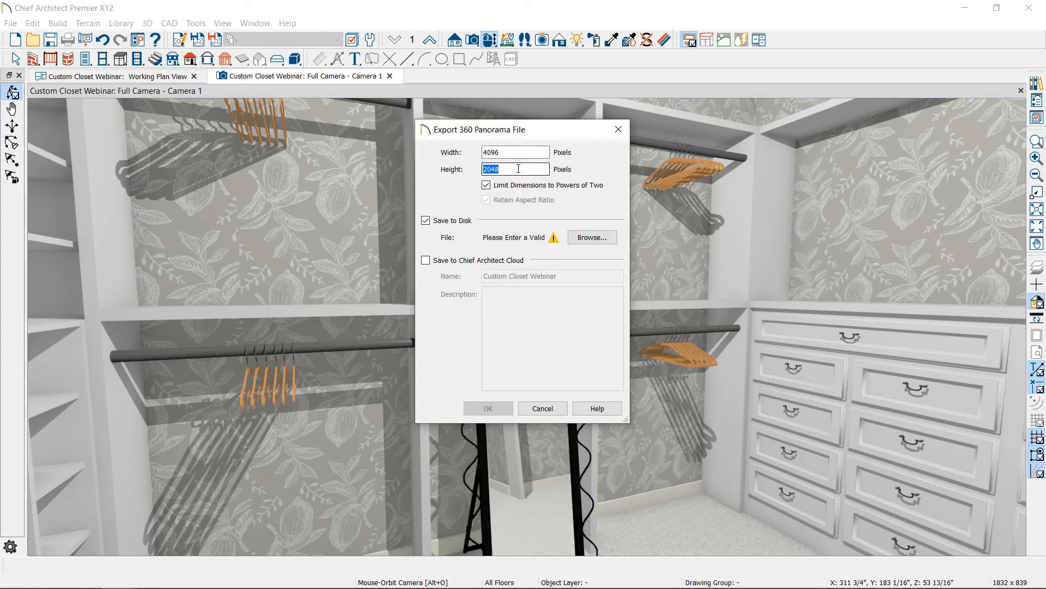
{"action": "type", "text": "4096"}
{"action": "key", "text": "Tab"}
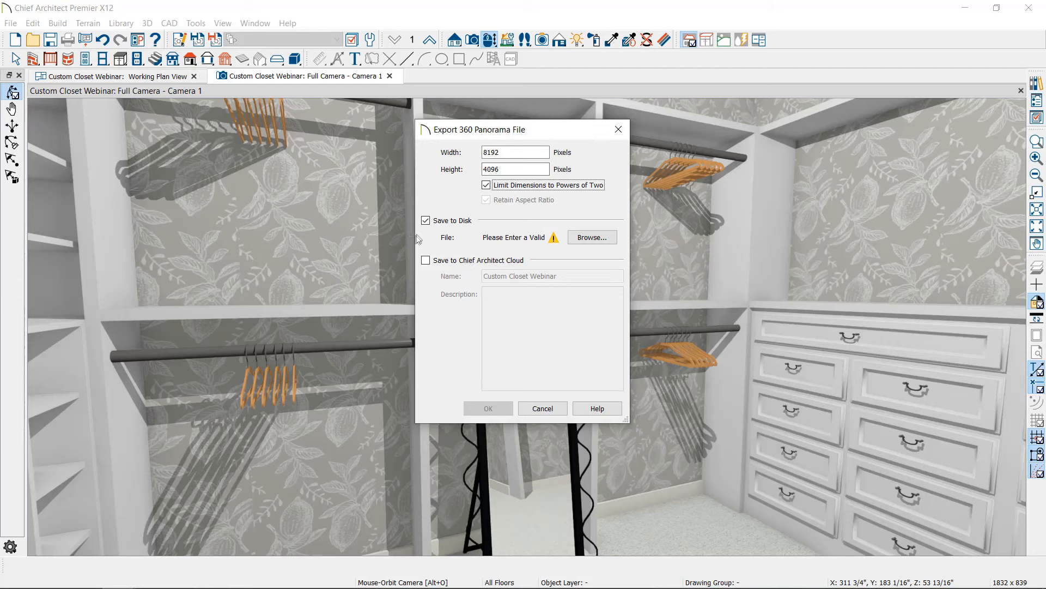
Set the panorama's output file on the Desktop to Closet360.
{"action": "left_click", "coordinate": [592, 237]}
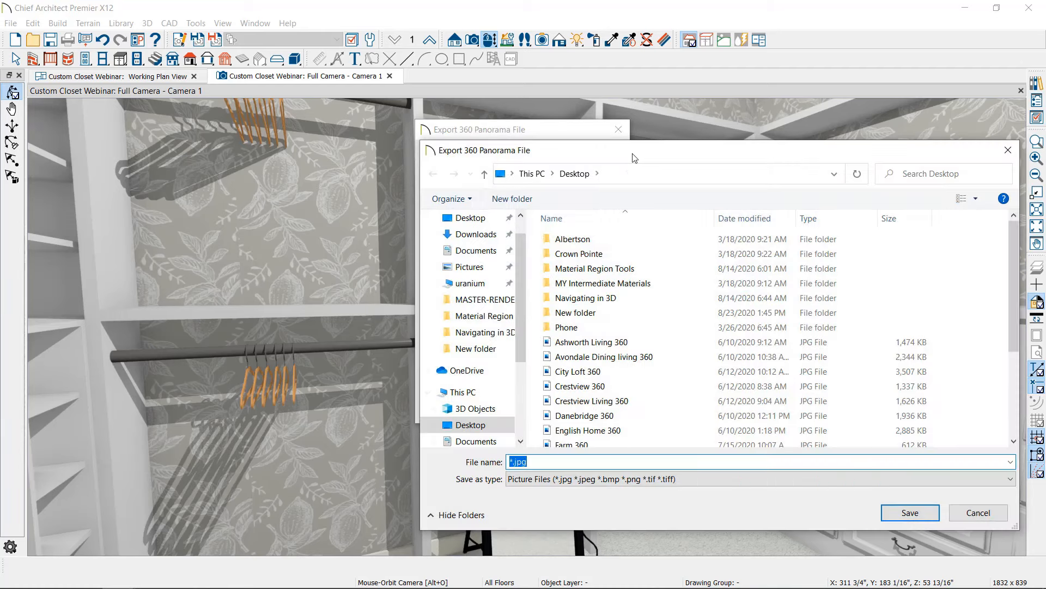
{"action": "left_click_drag", "start_coordinate": [633, 156], "coordinate": [574, 156]}
{"action": "type", "text": "Close"}
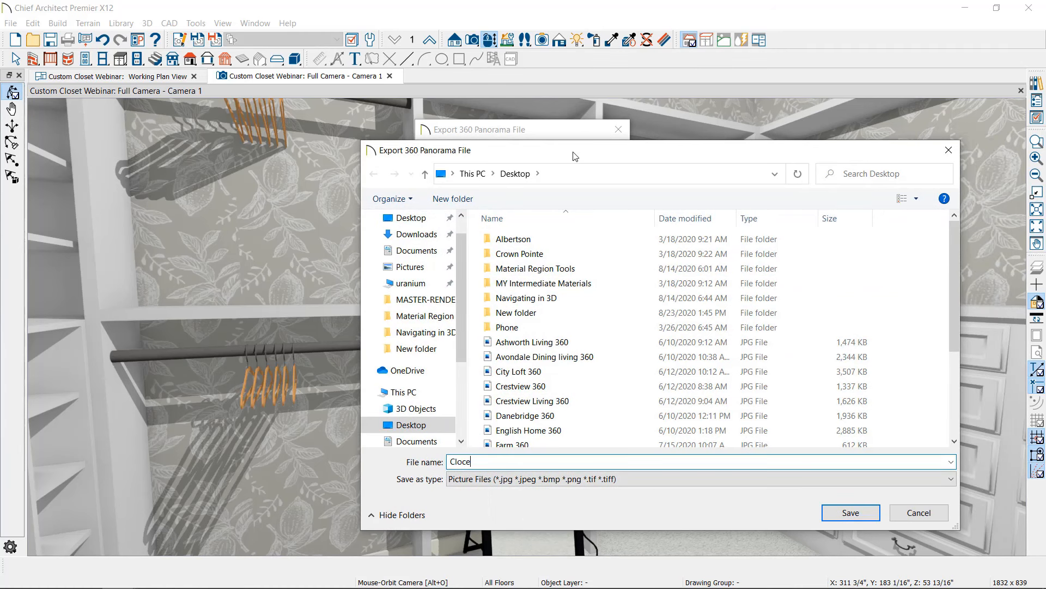
{"action": "type", "text": "t3"}
{"action": "key", "text": "BackSpace"}
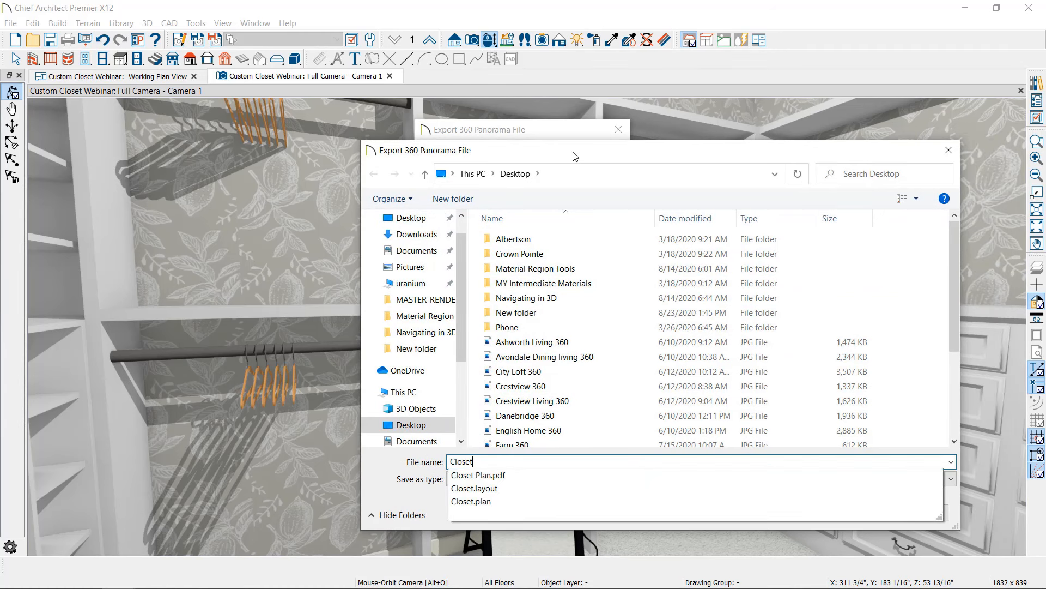
{"action": "type", "text": "360"}
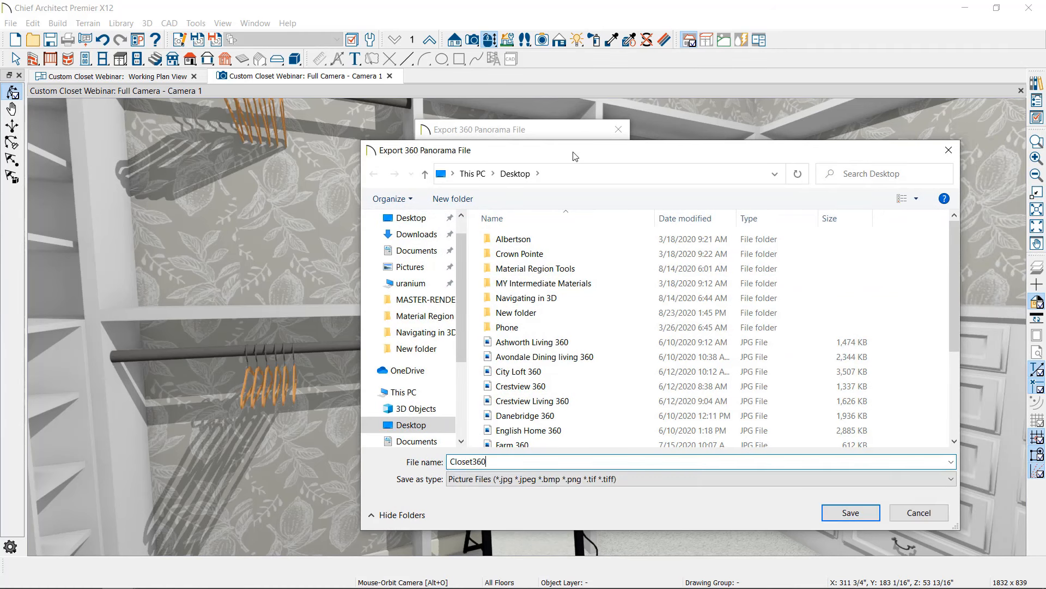
{"action": "left_click", "coordinate": [850, 513]}
Enable saving the panorama to Chief Architect Cloud as well and name it Closet.
{"action": "left_click", "coordinate": [426, 261]}
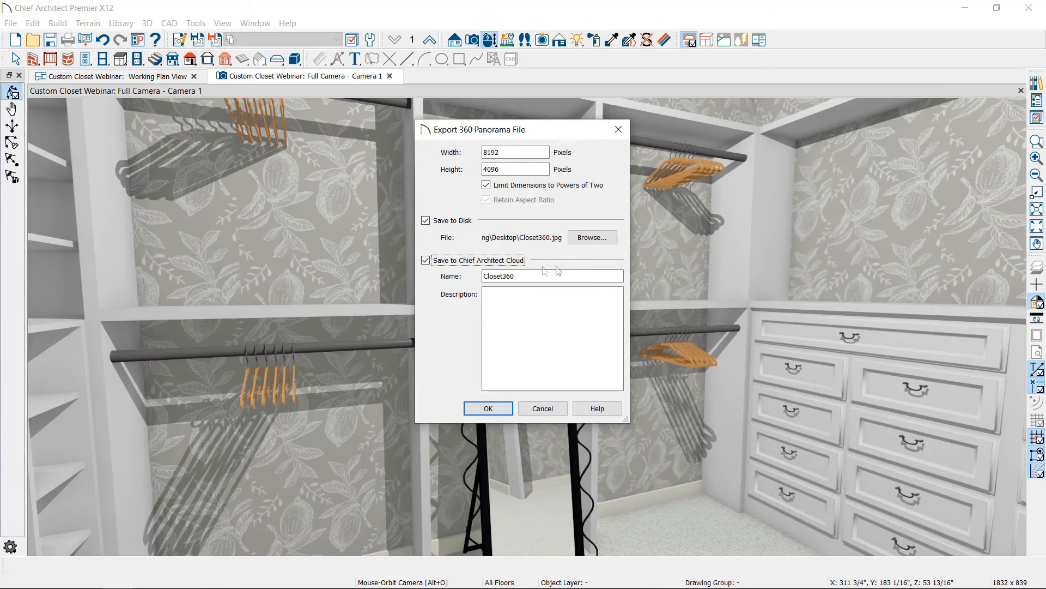
{"action": "left_click", "coordinate": [525, 276]}
{"action": "key", "text": "BackSpace"}
{"action": "key", "text": "BackSpace"}
{"action": "key", "text": "BackSpace"}
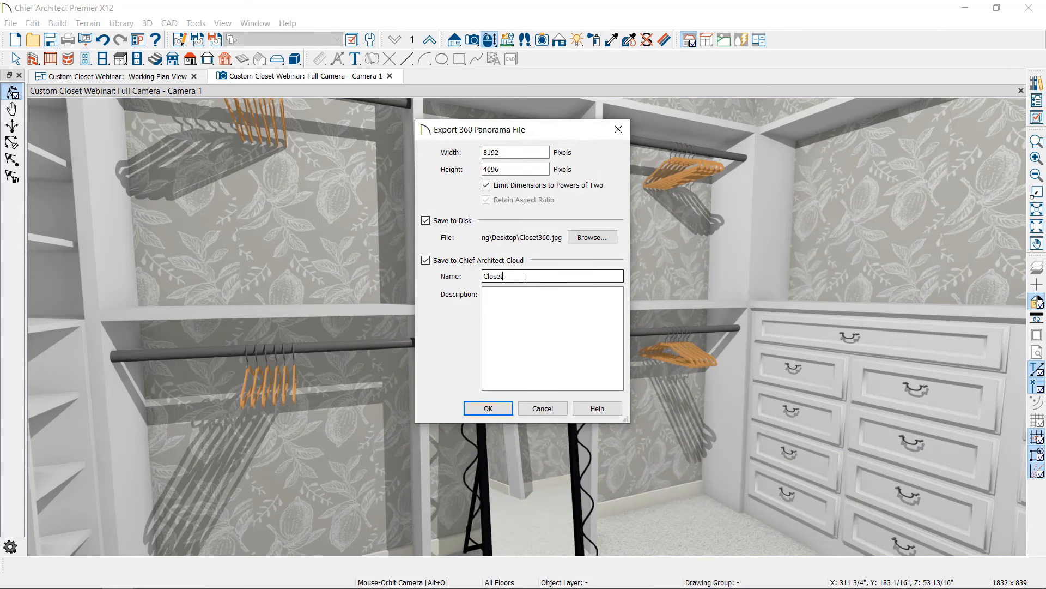
{"action": "left_click", "coordinate": [535, 303]}
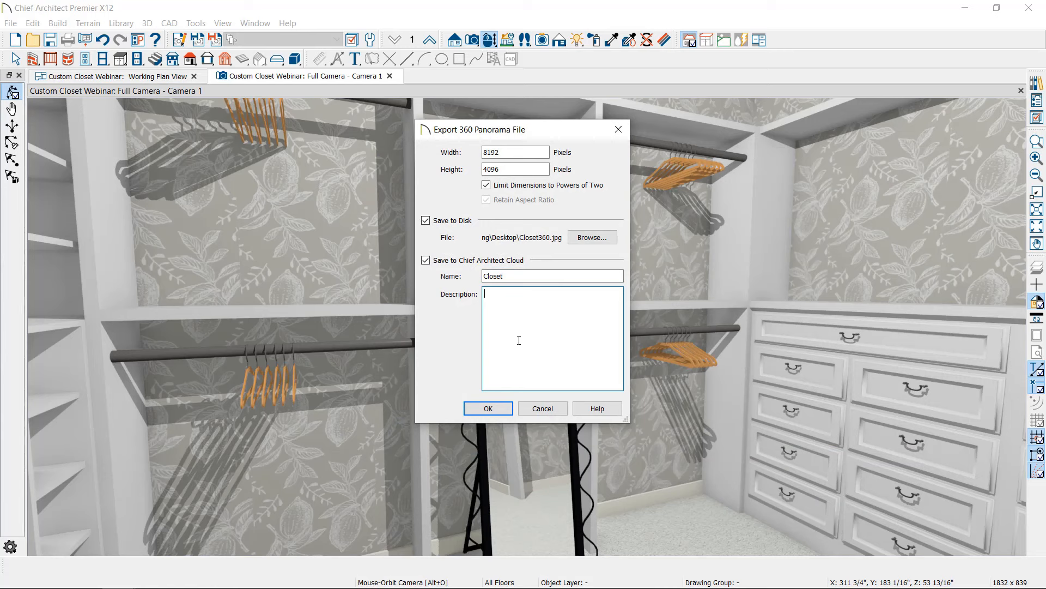
{"action": "left_click", "coordinate": [539, 273]}
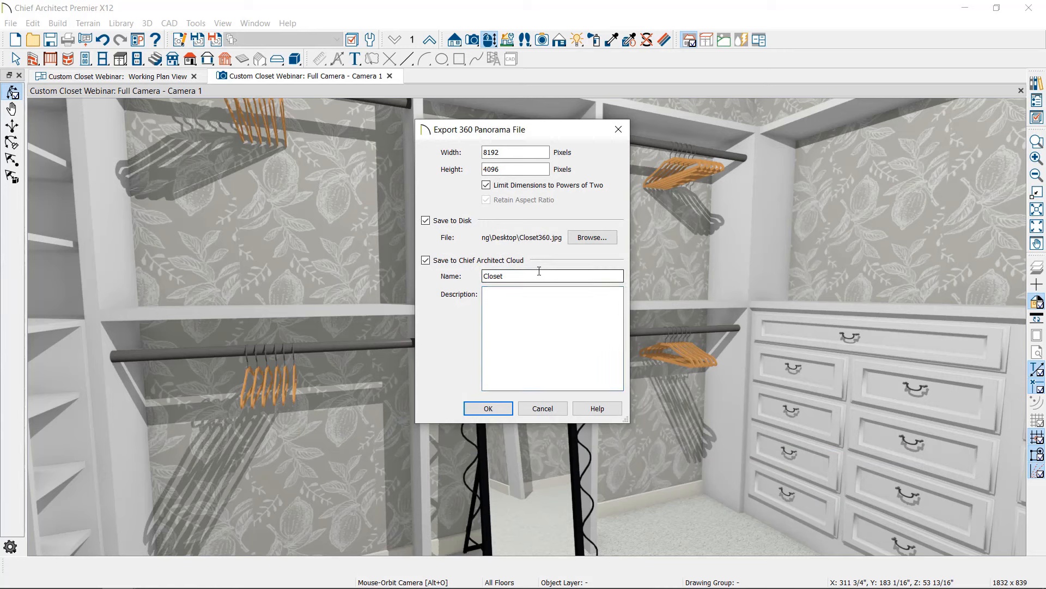
Run the panorama export and sign in to the Chief Architect account by entering the account password.
{"action": "left_click", "coordinate": [487, 410]}
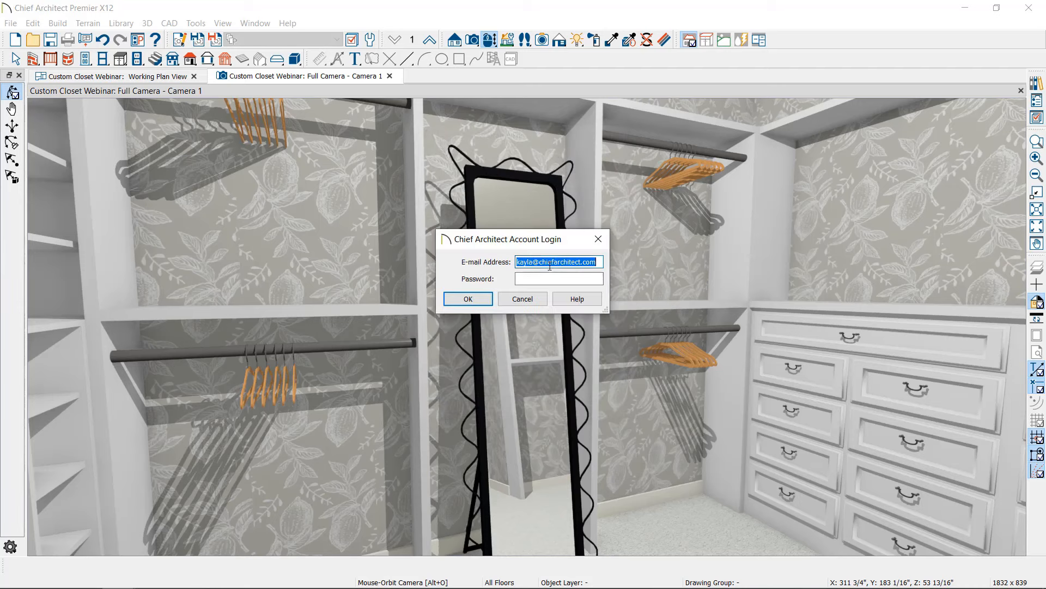
{"action": "left_click", "coordinate": [552, 277]}
{"action": "type", "text": "******"}
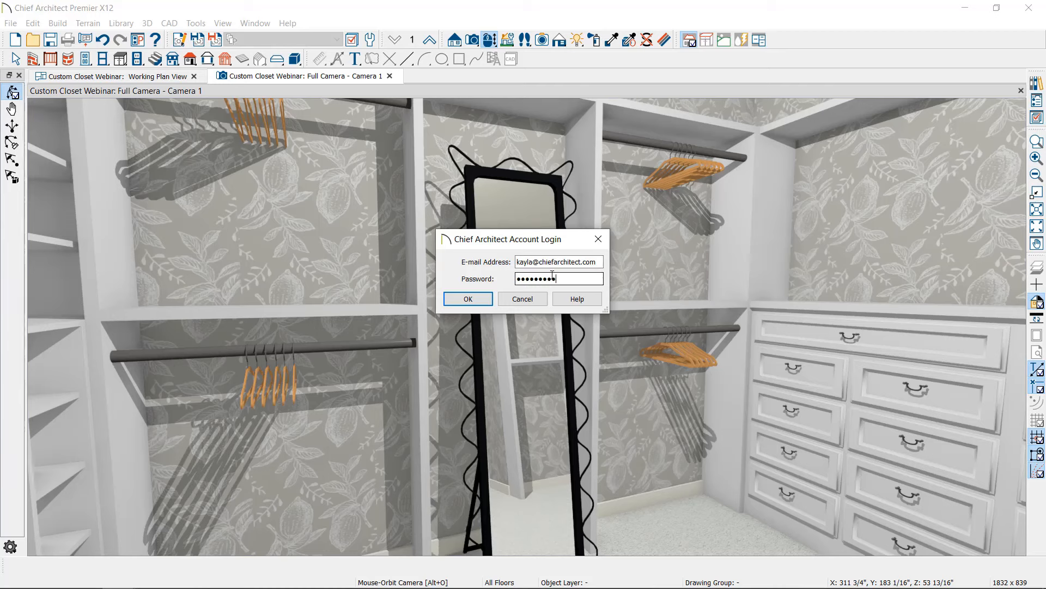
{"action": "key", "text": "Return"}
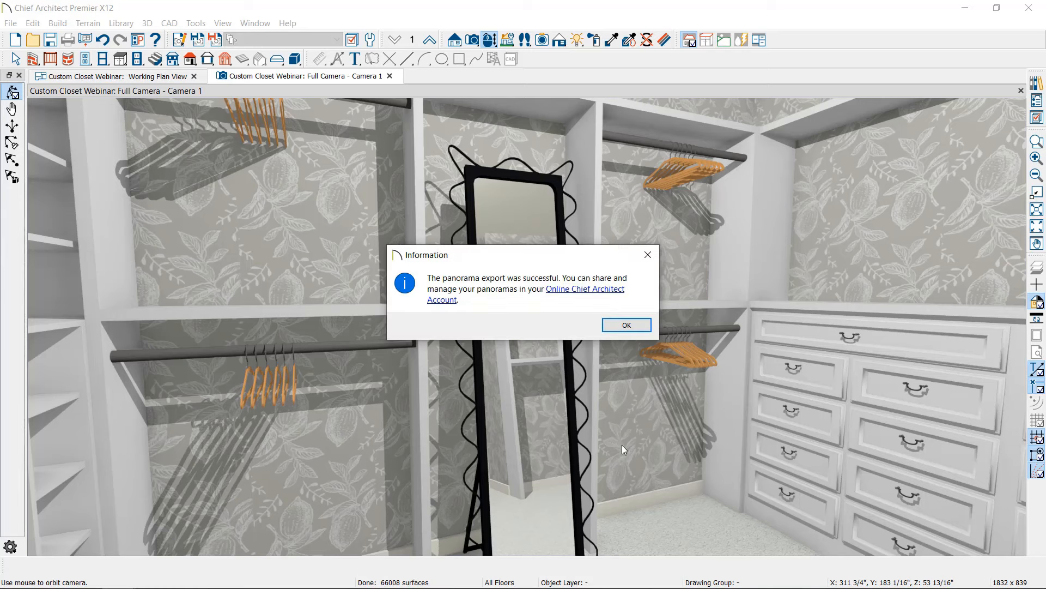
Dismiss the panorama export message, switch to the browser and open the account's 360° panorama management page.
{"action": "left_click", "coordinate": [626, 326]}
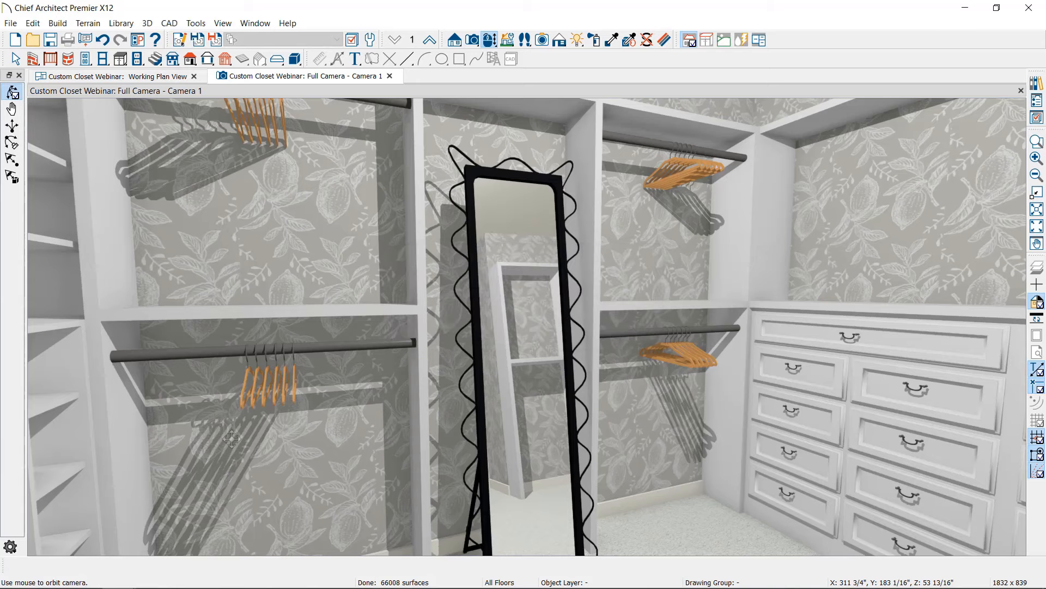
{"action": "mouse_move", "coordinate": [51, 575]}
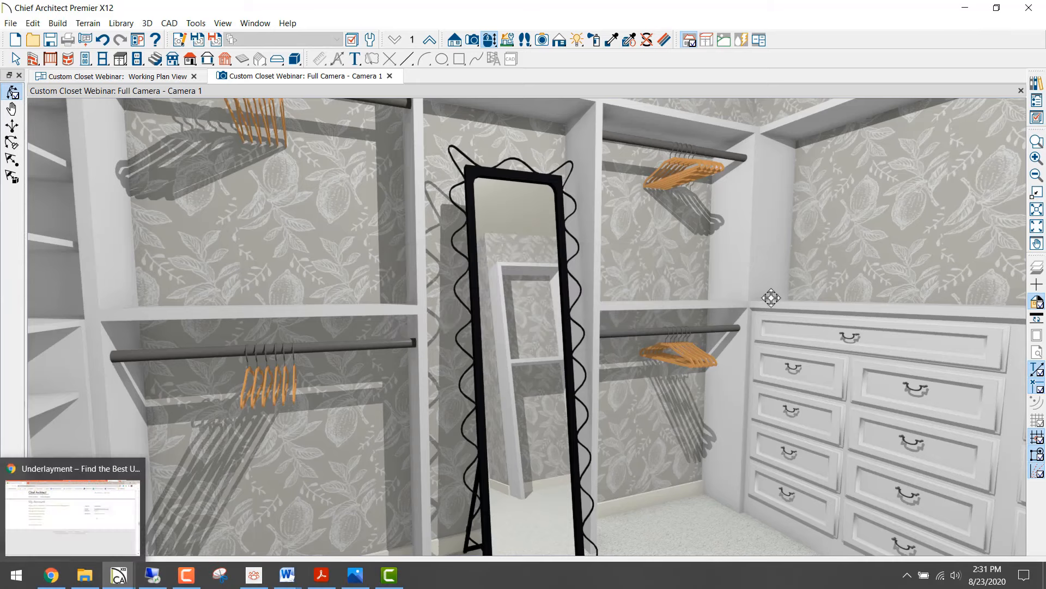
{"action": "key", "text": "alt+Tab"}
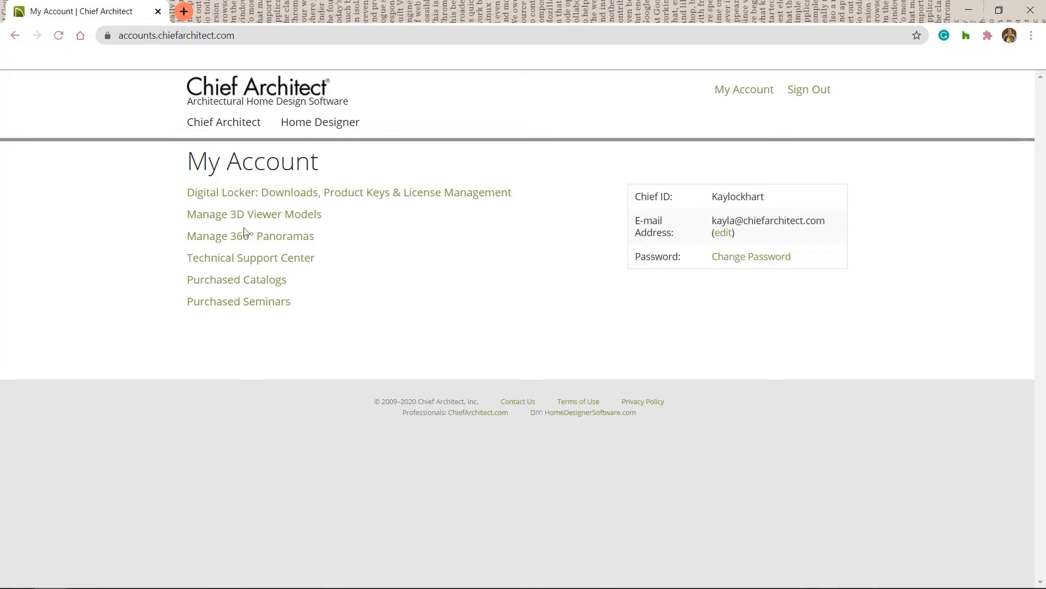
{"action": "left_click", "coordinate": [228, 246]}
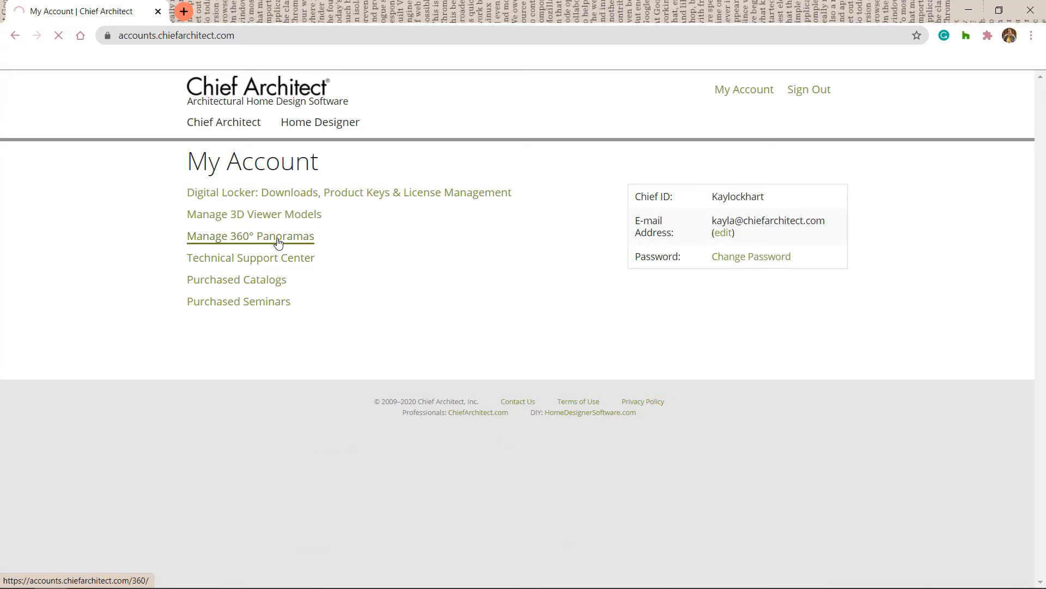
View the Closet panorama online, look around the room in both directions and close the viewer.
{"action": "scroll", "coordinate": [483, 272], "scroll_direction": "down", "scroll_amount": 1}
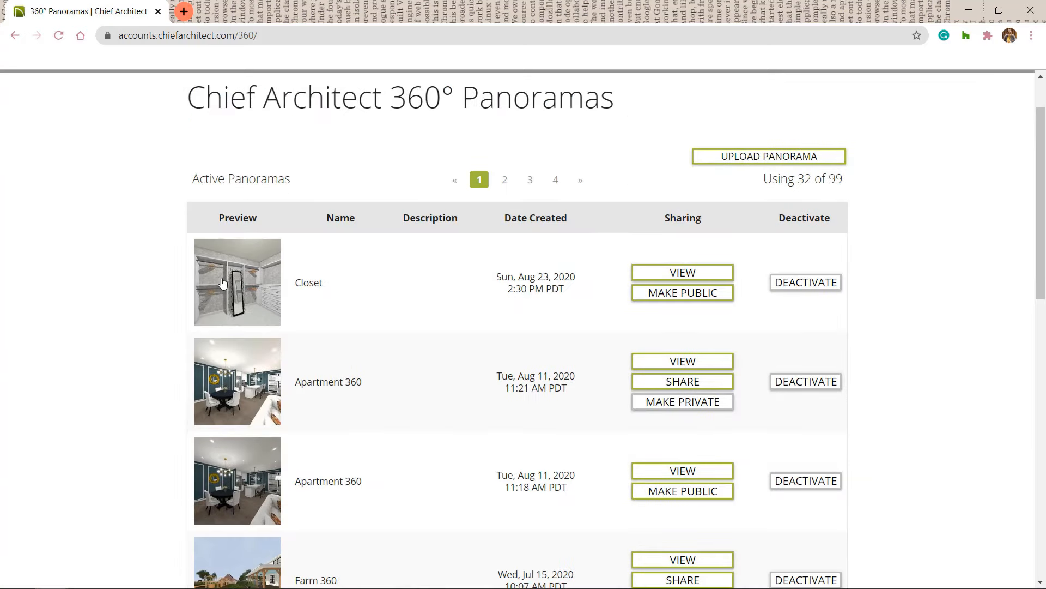
{"action": "left_click", "coordinate": [673, 274]}
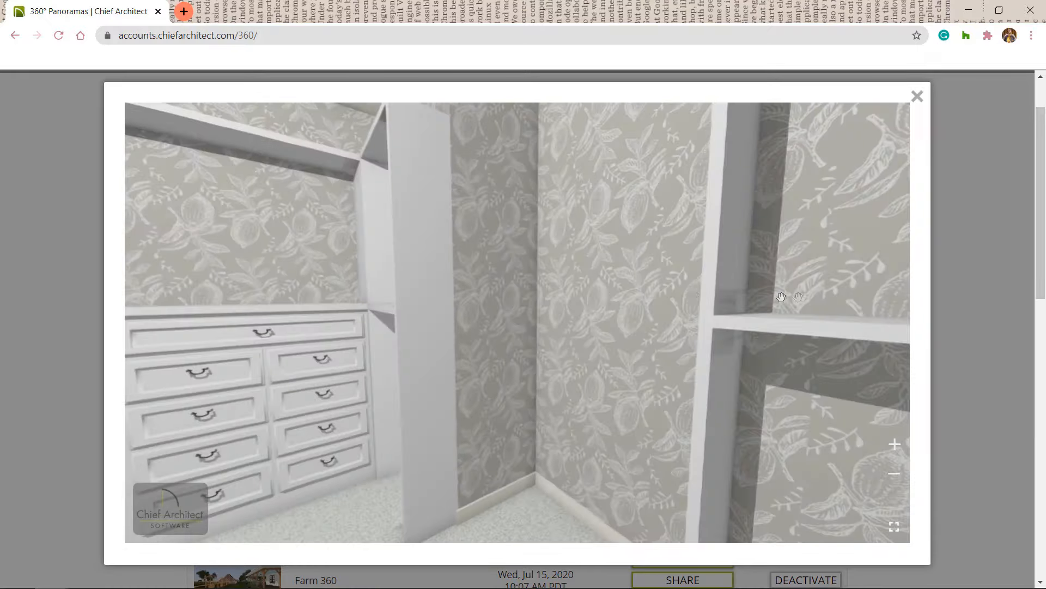
{"action": "left_click_drag", "start_coordinate": [781, 297], "coordinate": [316, 285]}
{"action": "left_click_drag", "start_coordinate": [498, 264], "coordinate": [863, 284]}
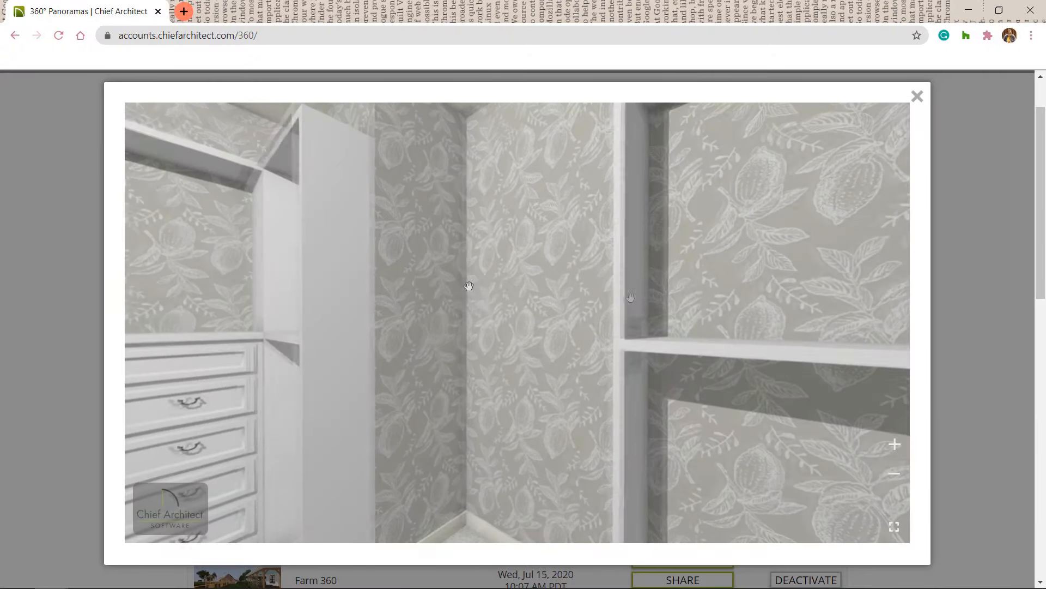
{"action": "left_click_drag", "start_coordinate": [467, 285], "coordinate": [959, 288]}
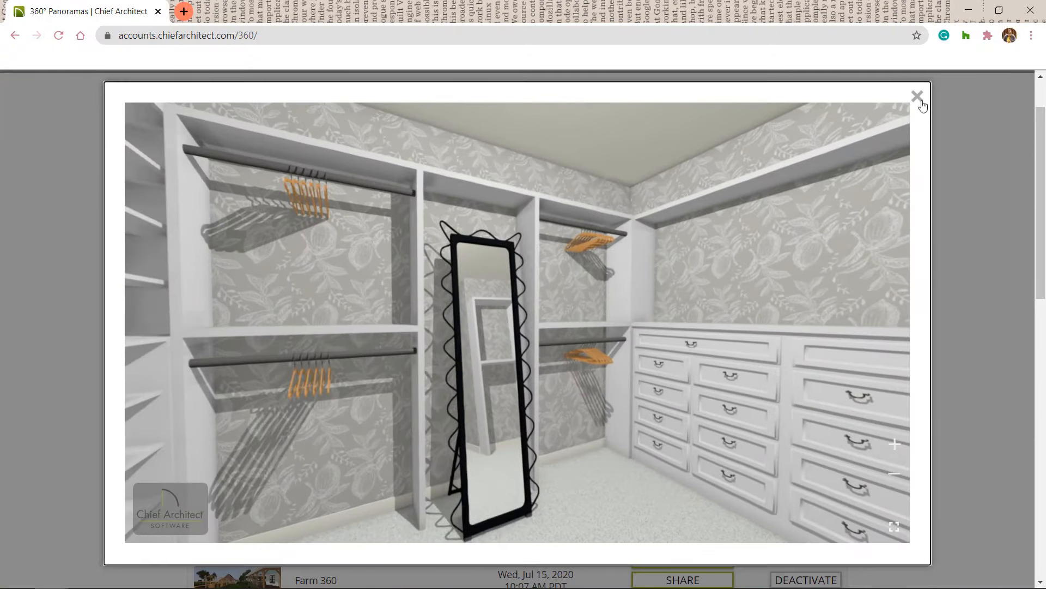
{"action": "left_click", "coordinate": [917, 97]}
Make the Closet panorama public and open its sharing options.
{"action": "left_click", "coordinate": [690, 293]}
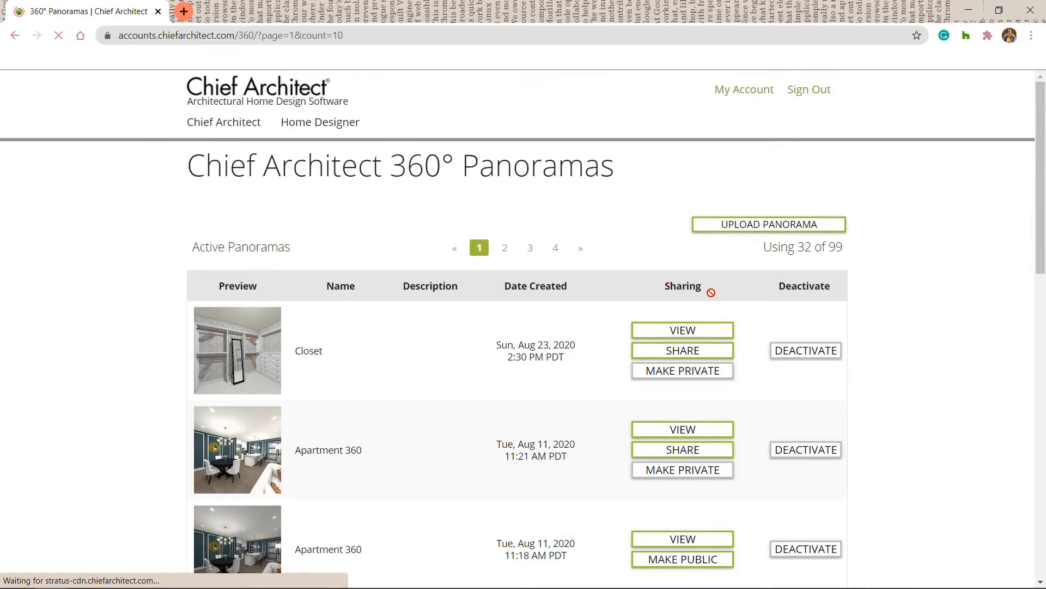
{"action": "left_click", "coordinate": [697, 357]}
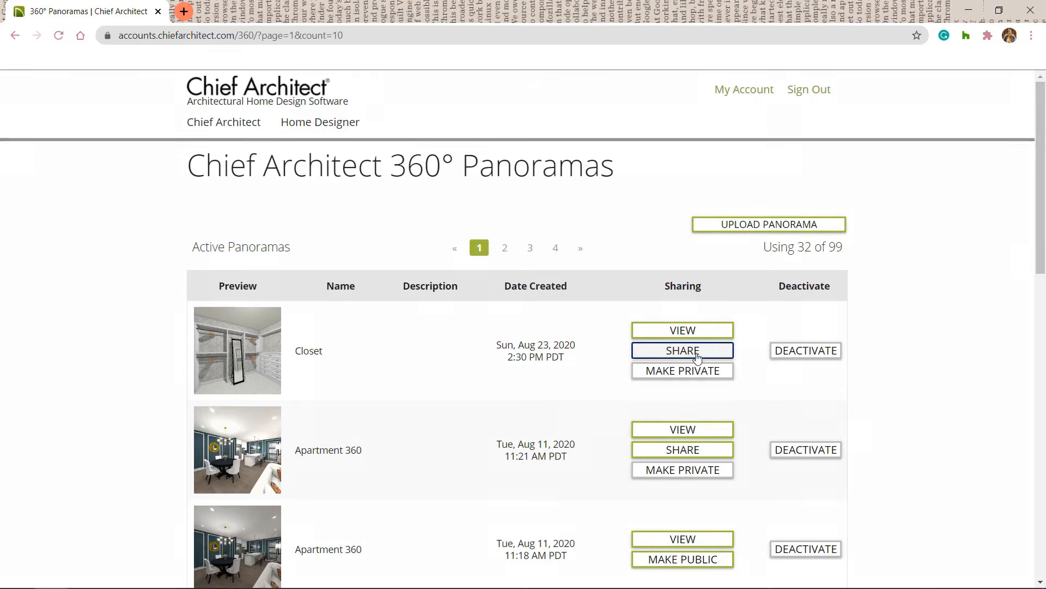
{"action": "left_click", "coordinate": [518, 203]}
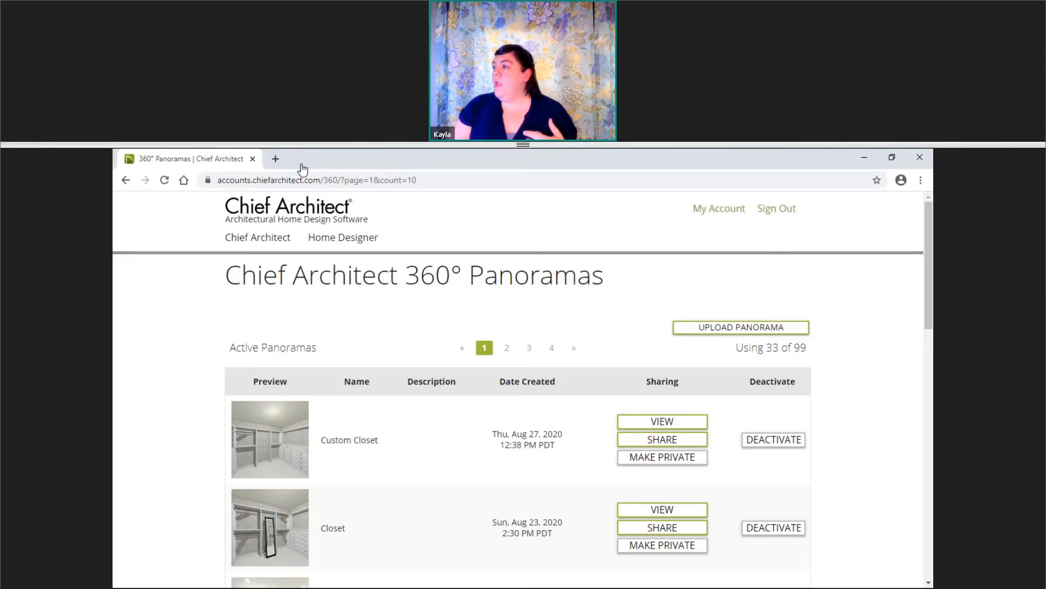
Go to the Chief Architect website and open its Events, Tradeshows & Training page.
{"action": "mouse_move", "coordinate": [257, 237]}
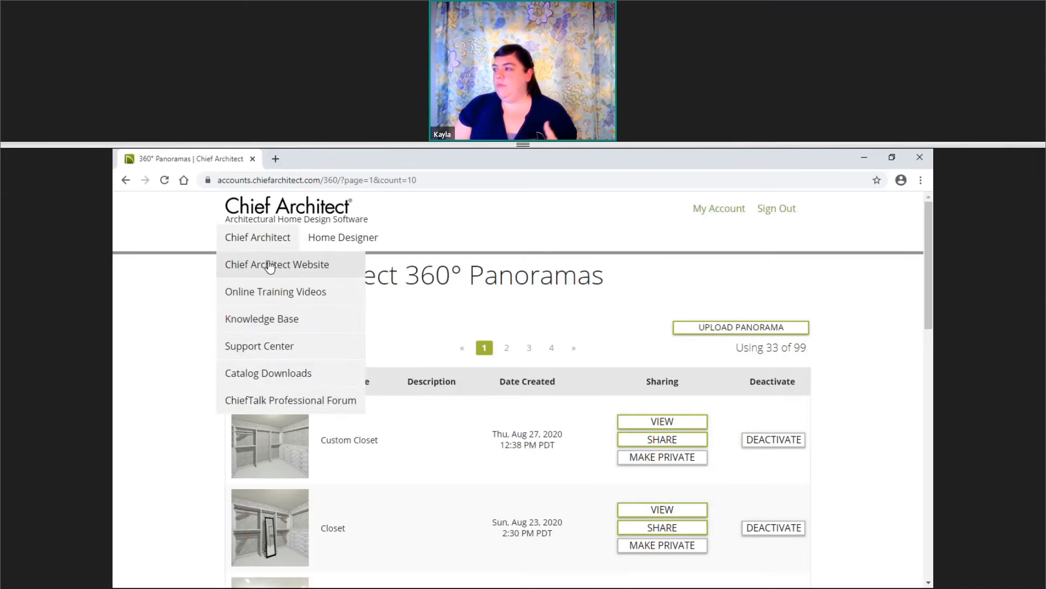
{"action": "left_click", "coordinate": [271, 266]}
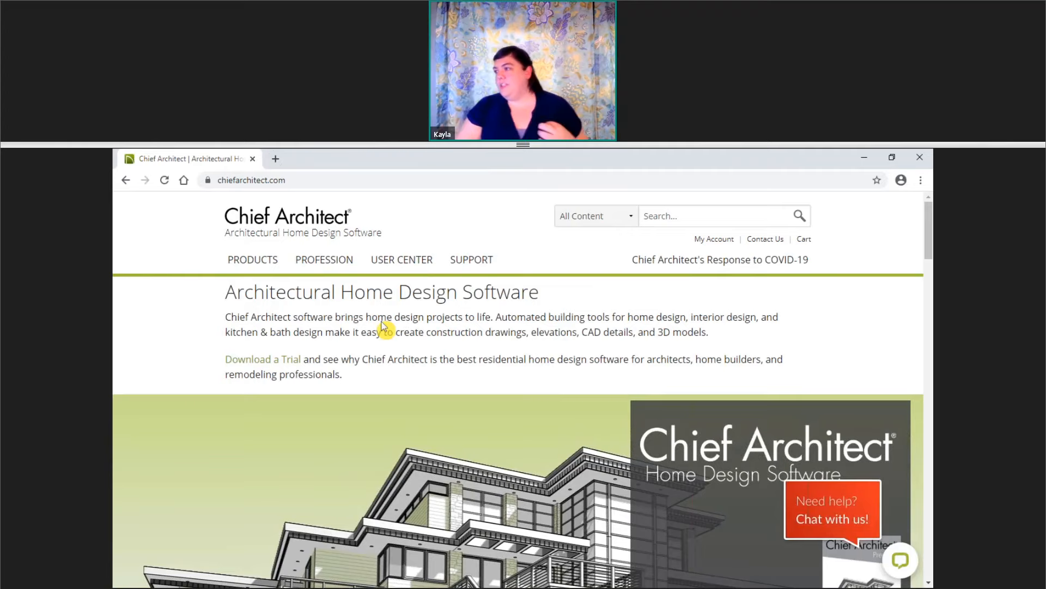
{"action": "mouse_move", "coordinate": [402, 260]}
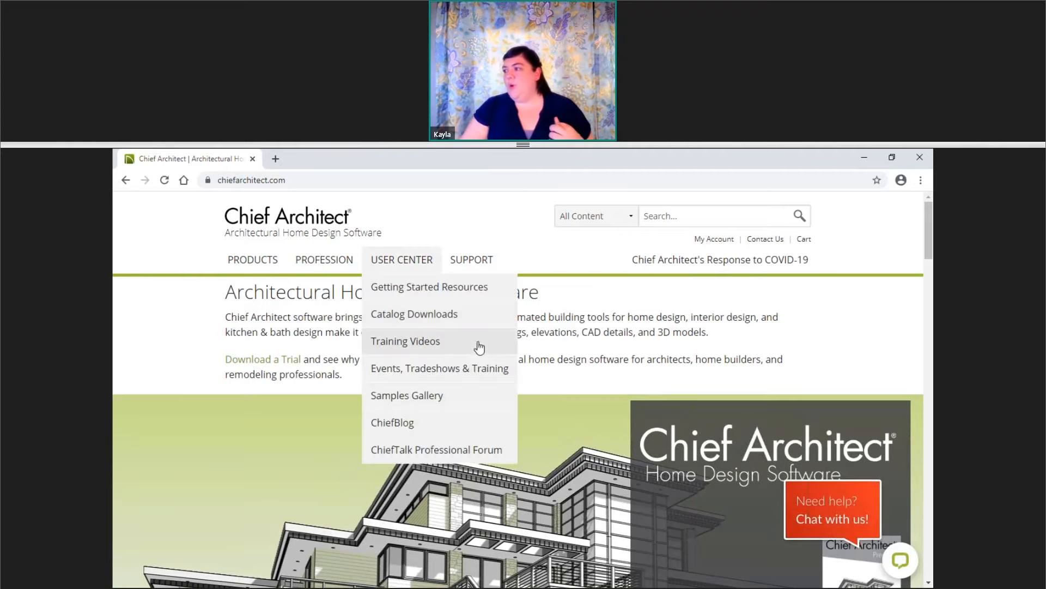
{"action": "left_click", "coordinate": [447, 371]}
Look through the upcoming free virtual classes and training sessions on the events page and where the page is linked.
{"action": "scroll", "coordinate": [403, 398], "scroll_direction": "down", "scroll_amount": 1}
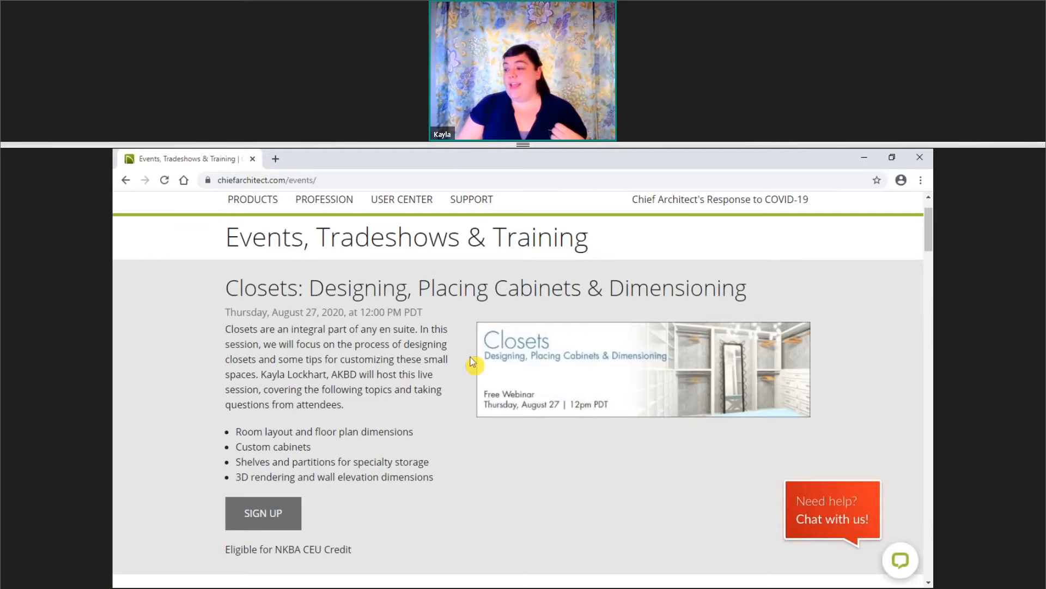
{"action": "scroll", "coordinate": [472, 361], "scroll_direction": "down", "scroll_amount": 3}
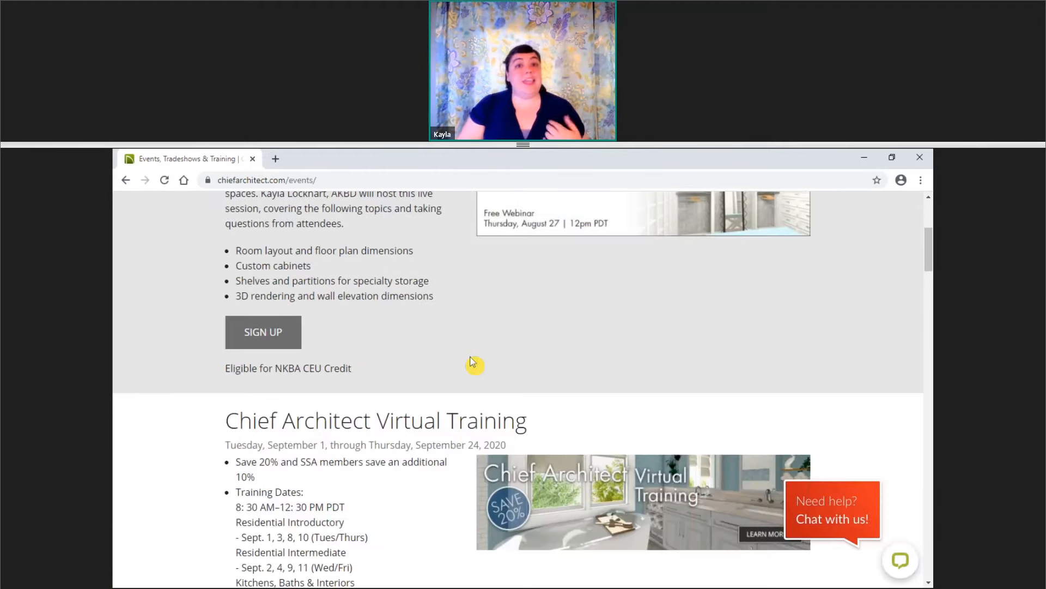
{"action": "scroll", "coordinate": [446, 395], "scroll_direction": "down", "scroll_amount": 5}
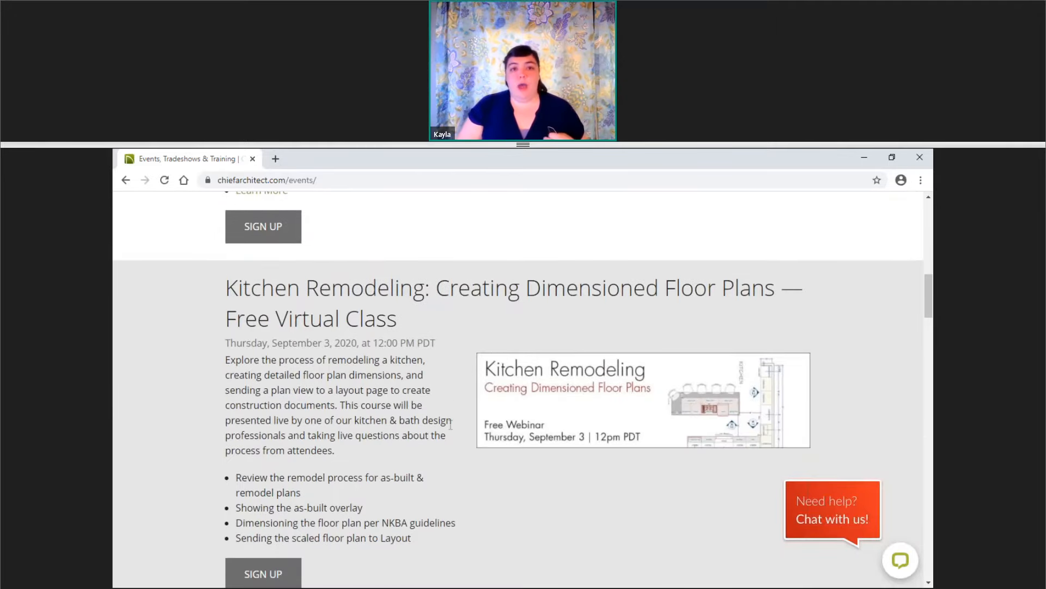
{"action": "left_click", "coordinate": [461, 491]}
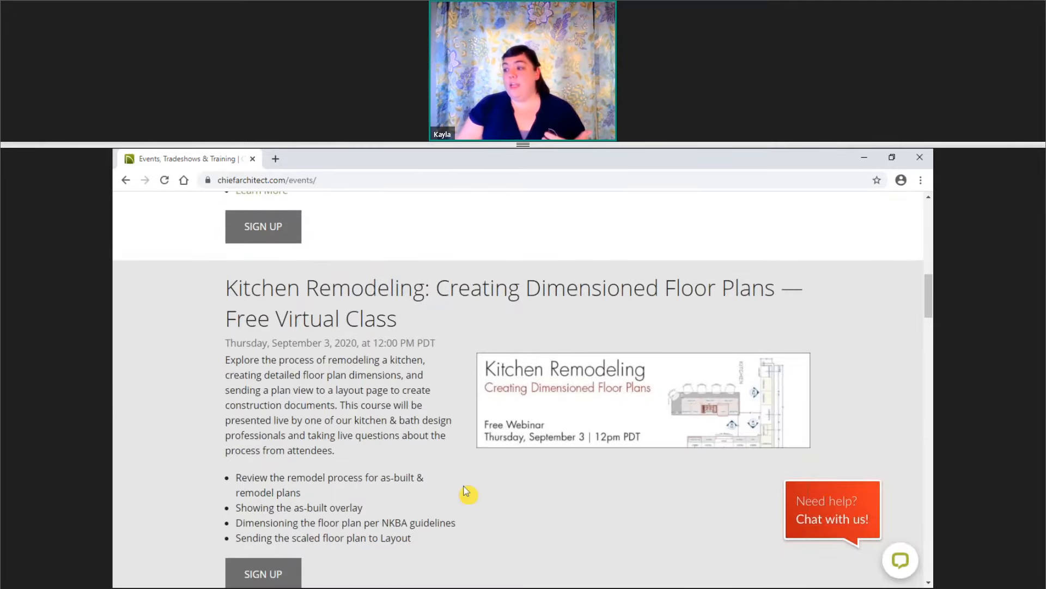
{"action": "scroll", "coordinate": [466, 490], "scroll_direction": "down", "scroll_amount": 1}
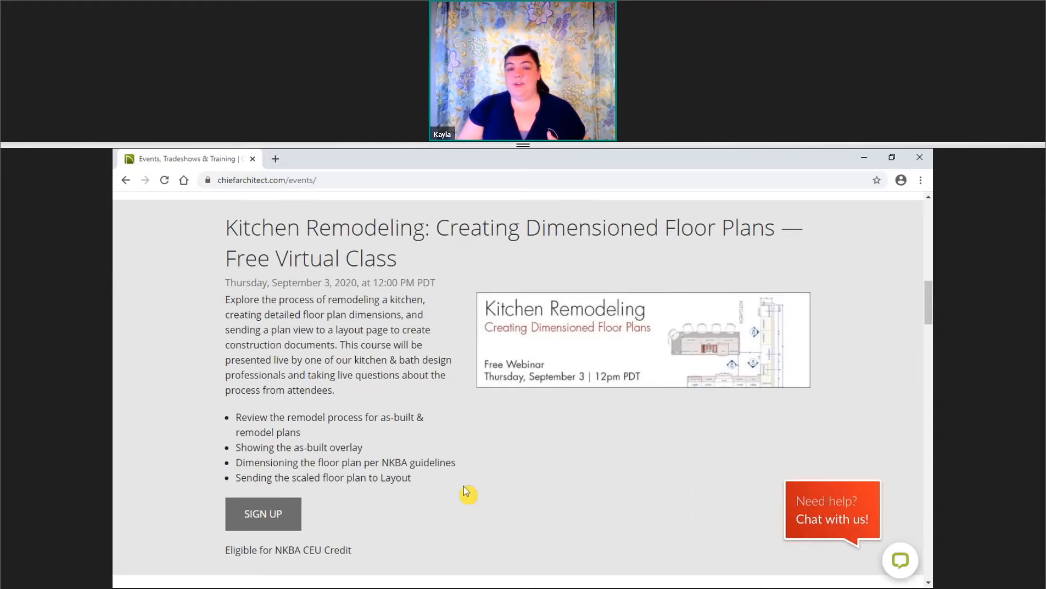
{"action": "scroll", "coordinate": [467, 492], "scroll_direction": "down", "scroll_amount": 10}
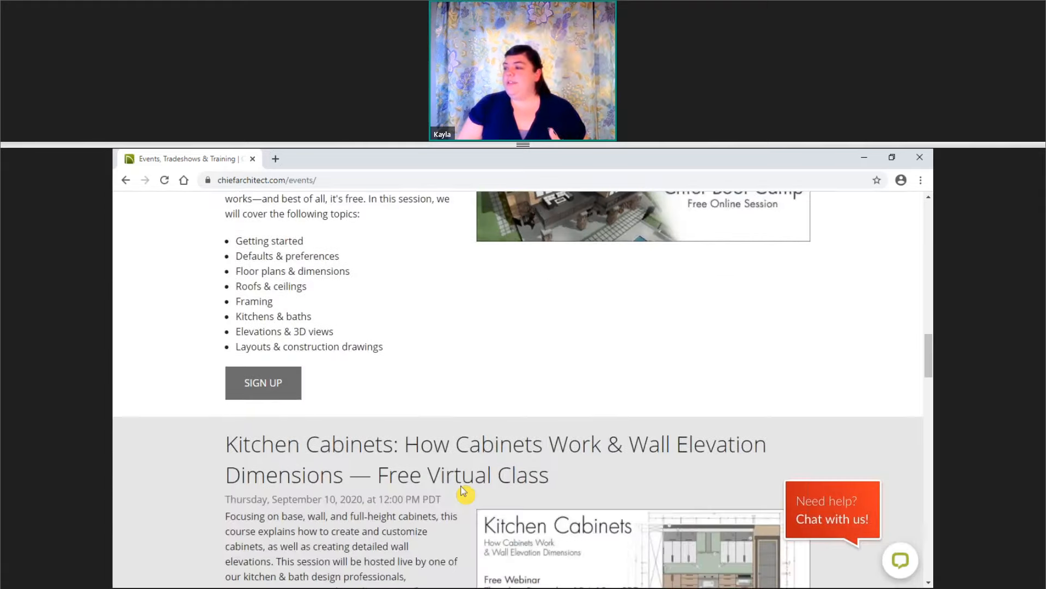
{"action": "scroll", "coordinate": [462, 490], "scroll_direction": "down", "scroll_amount": 8}
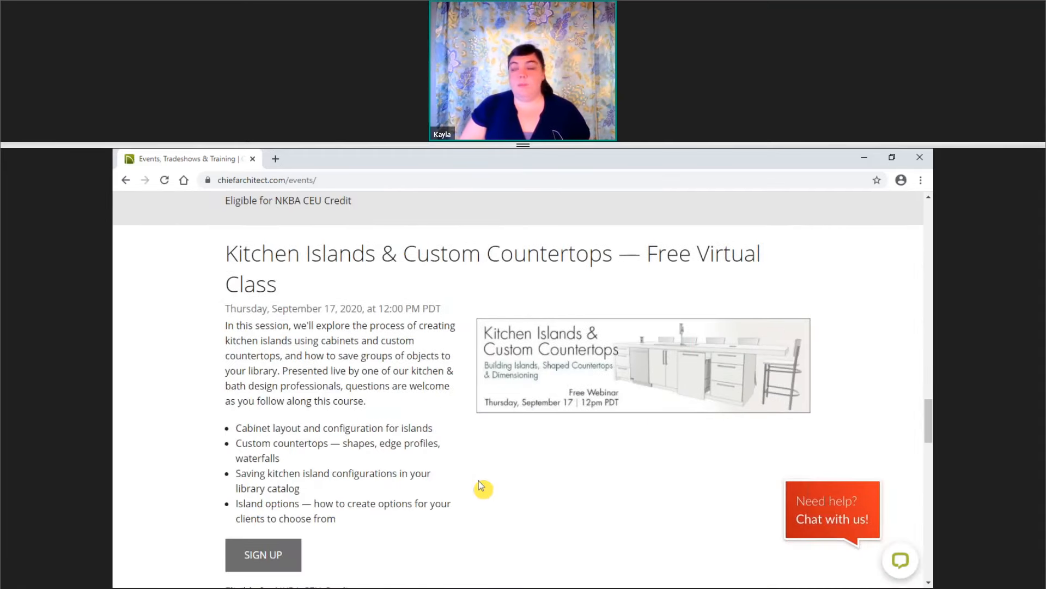
{"action": "scroll", "coordinate": [483, 487], "scroll_direction": "up", "scroll_amount": 10}
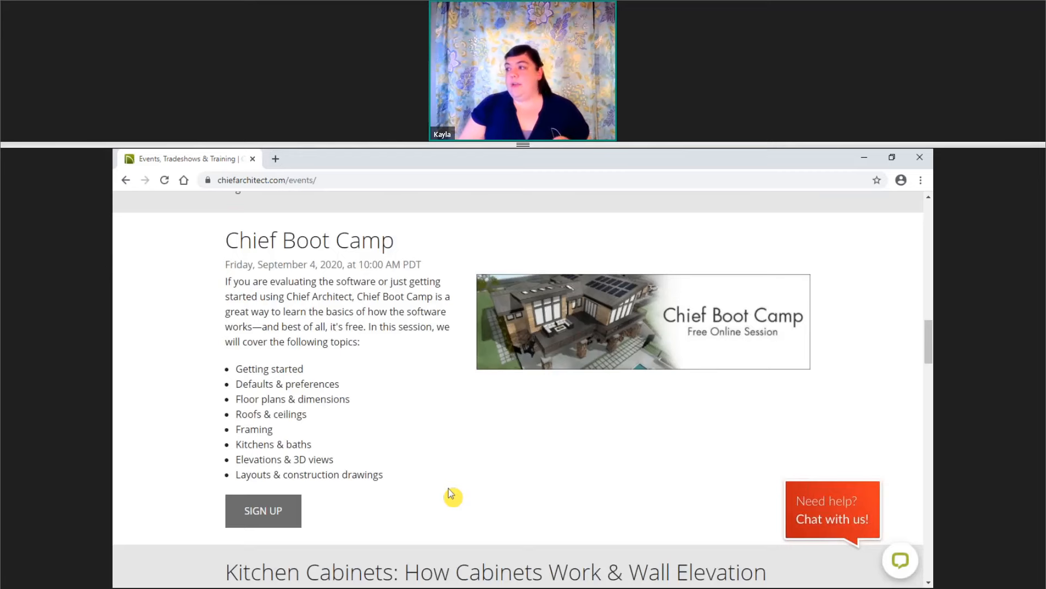
{"action": "scroll", "coordinate": [450, 493], "scroll_direction": "up", "scroll_amount": 6}
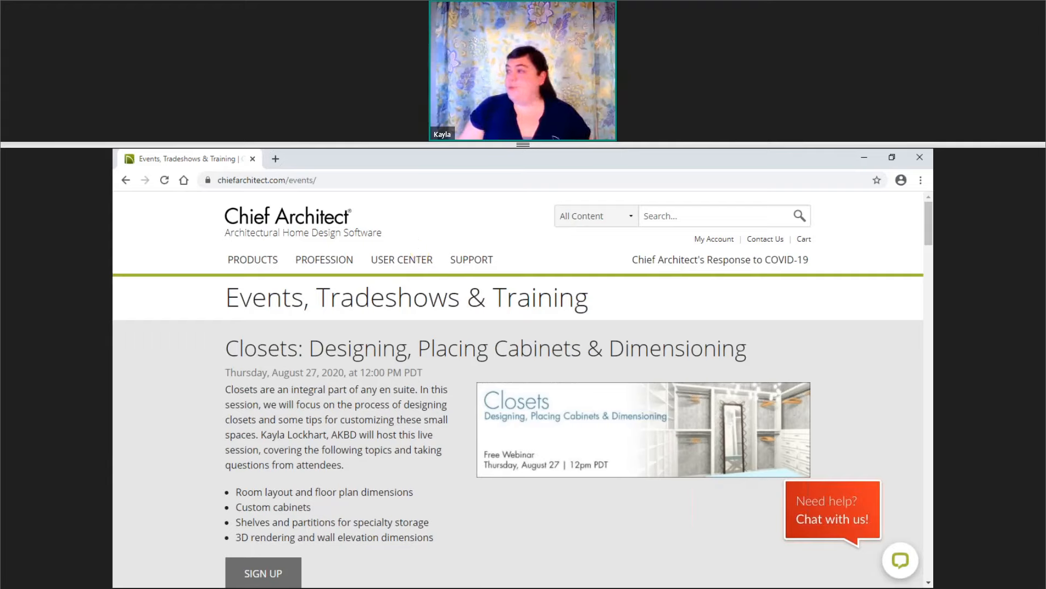
{"action": "mouse_move", "coordinate": [406, 259]}
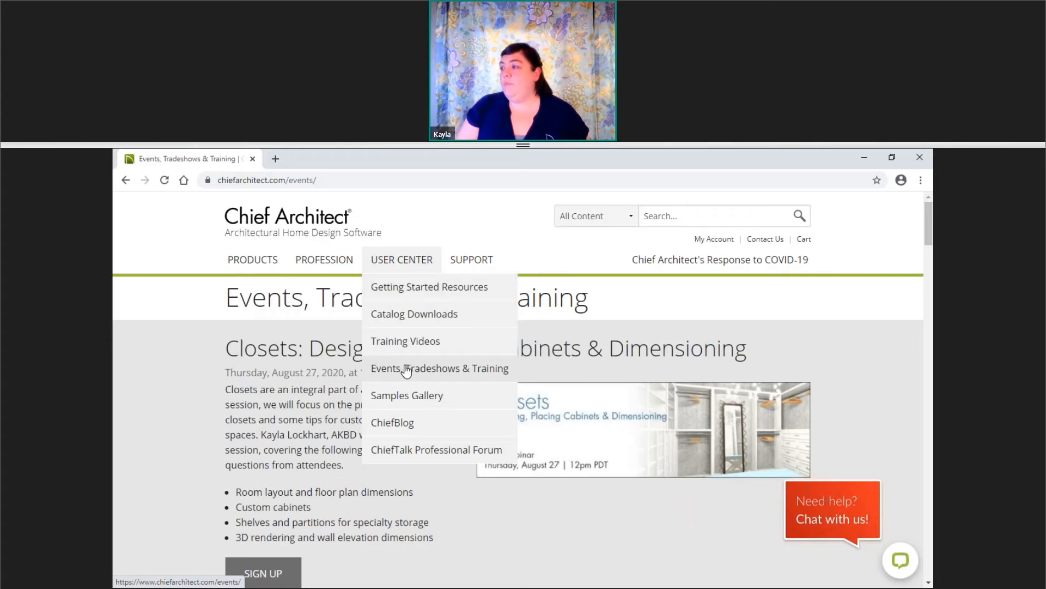
{"action": "scroll", "coordinate": [234, 388], "scroll_direction": "down", "scroll_amount": 7}
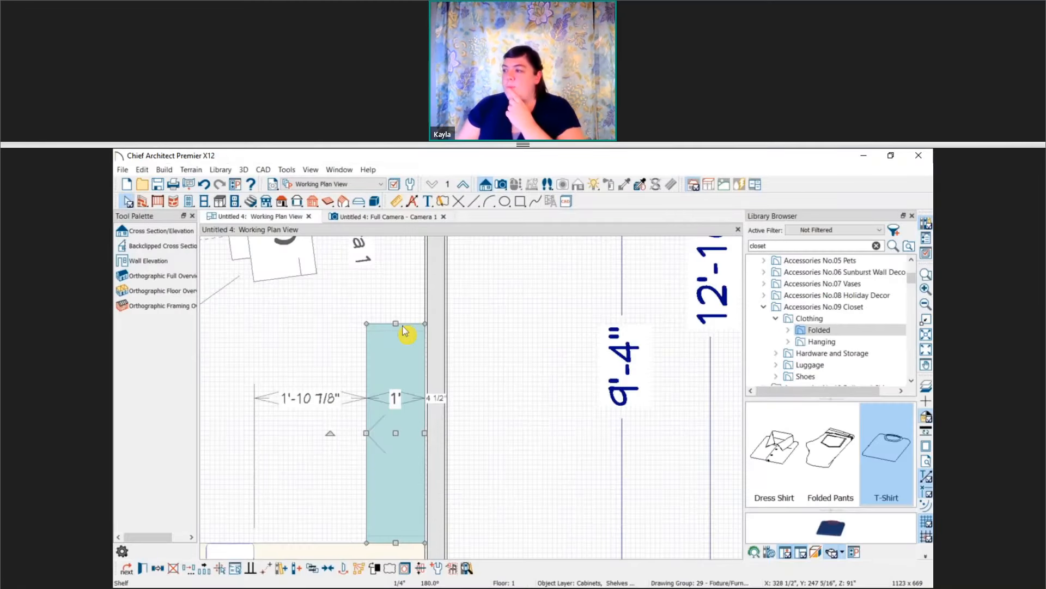
Move the partition 8" in from the shelf's upper end, and realign its upper-left corner to the shelf's corner with Point to Point Move.
{"action": "left_click", "coordinate": [400, 328]}
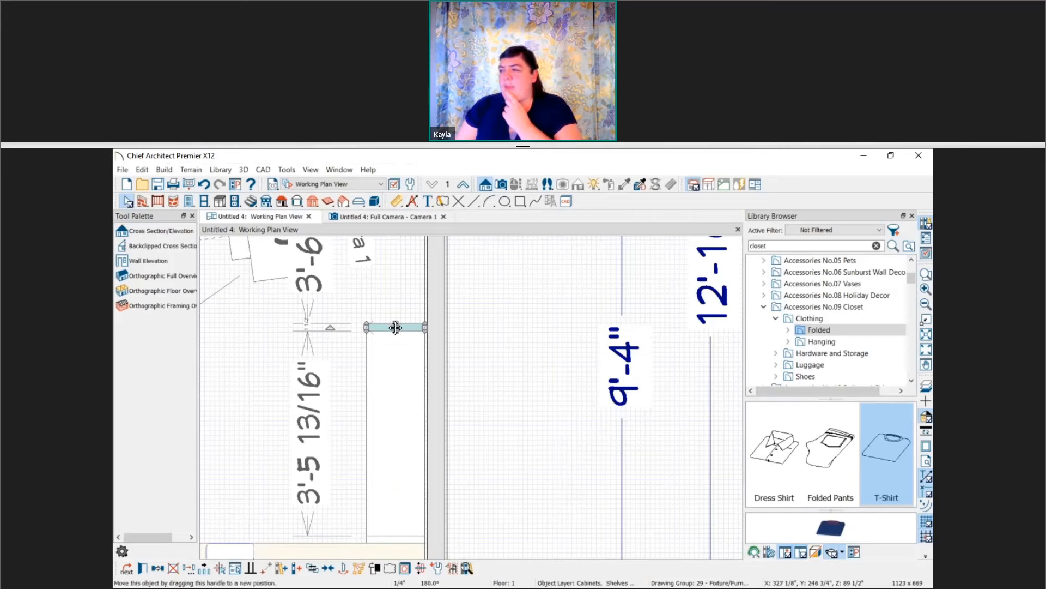
{"action": "left_click_drag", "start_coordinate": [395, 327], "coordinate": [455, 441]}
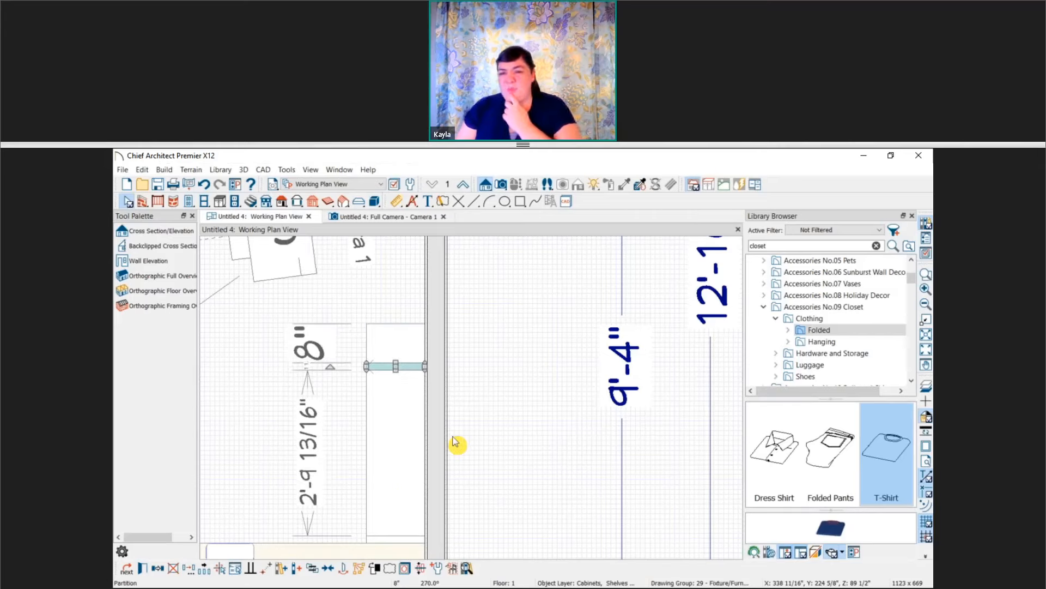
{"action": "middle_click_drag", "start_coordinate": [445, 379], "coordinate": [426, 442]}
{"action": "scroll", "coordinate": [351, 408], "scroll_direction": "up", "scroll_amount": 1}
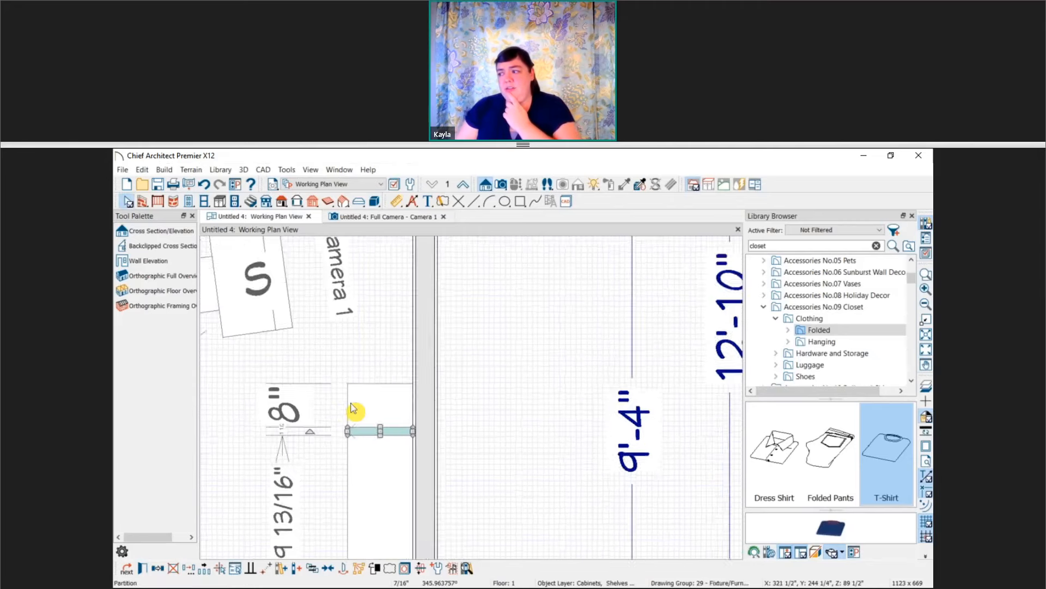
{"action": "scroll", "coordinate": [354, 409], "scroll_direction": "up", "scroll_amount": 2}
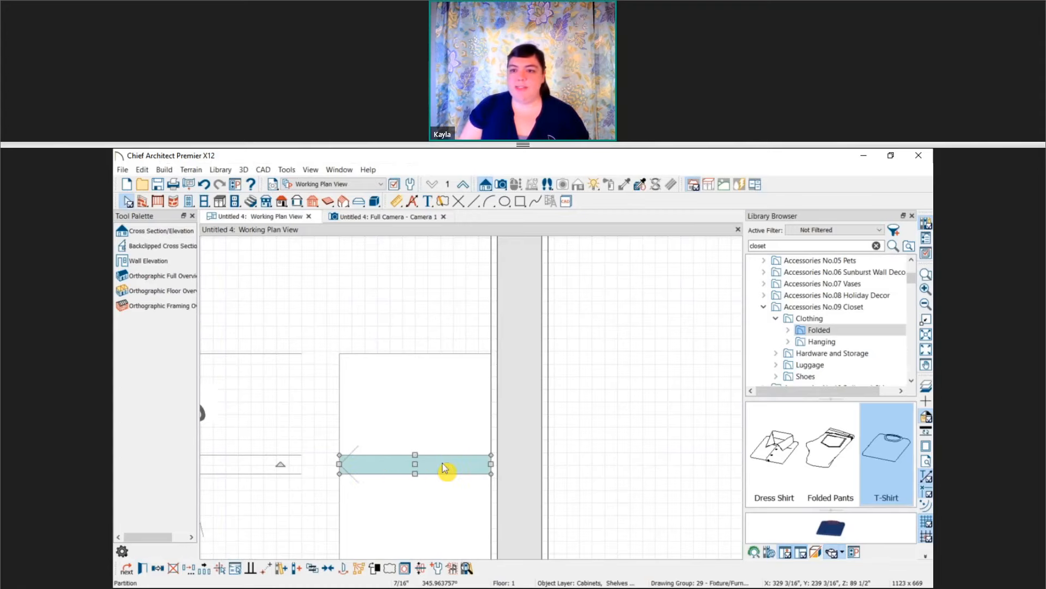
{"action": "left_click", "coordinate": [265, 572]}
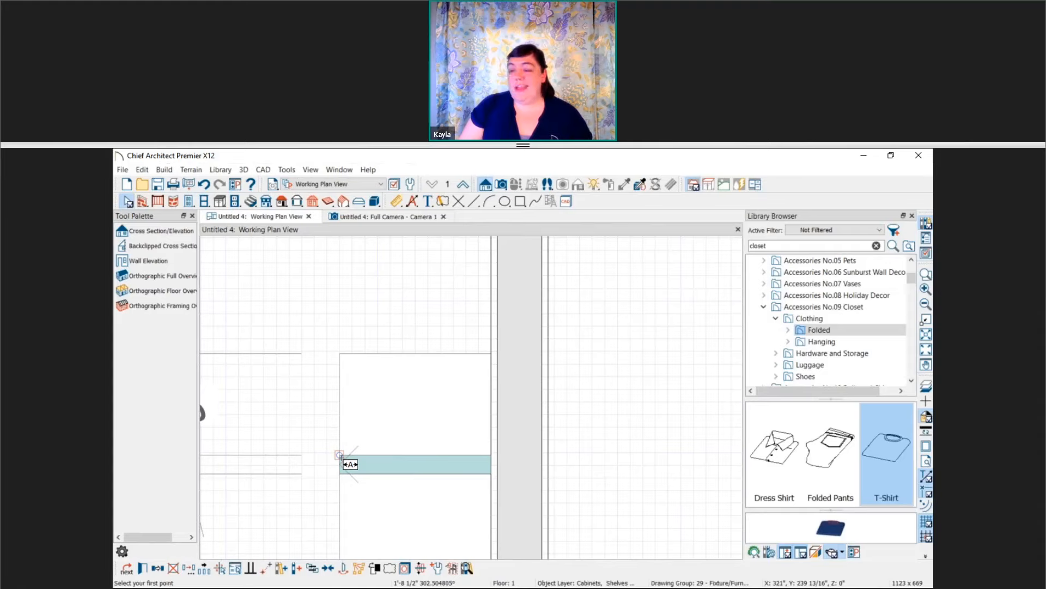
{"action": "left_click", "coordinate": [339, 455]}
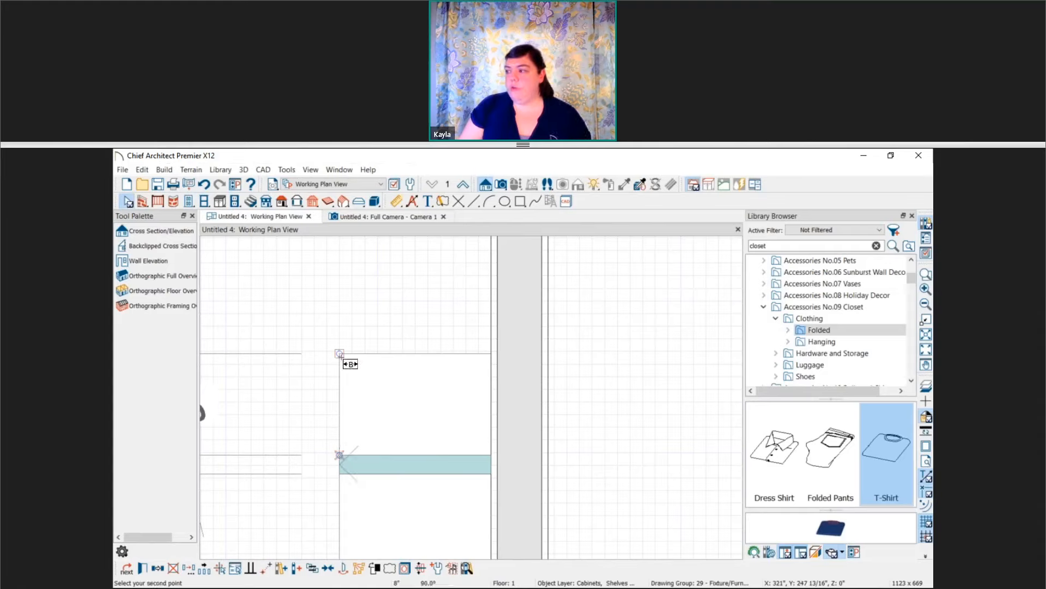
{"action": "left_click", "coordinate": [339, 353]}
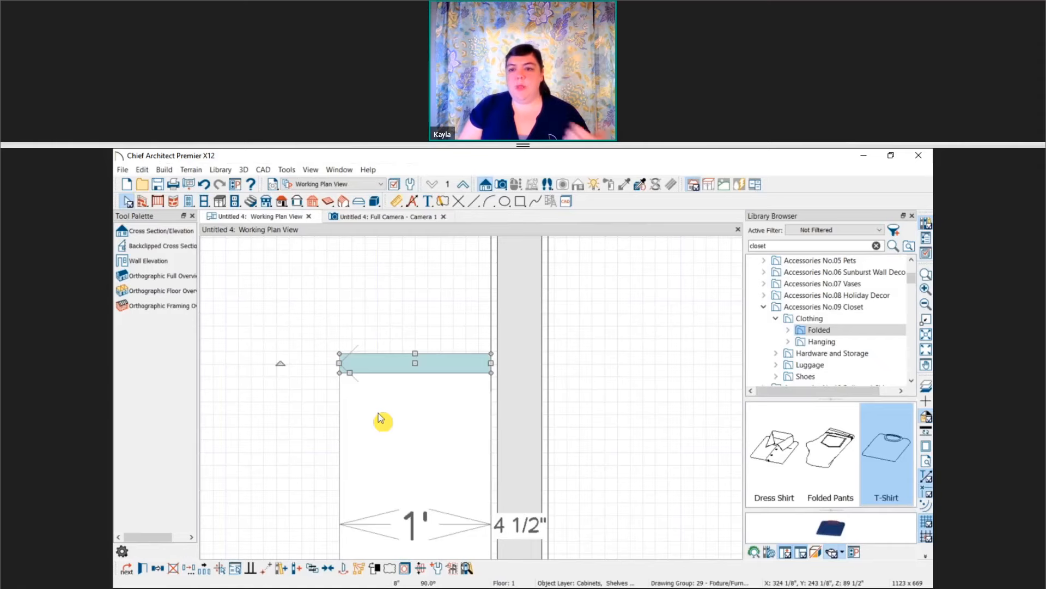
{"action": "middle_click_drag", "start_coordinate": [415, 435], "coordinate": [393, 423]}
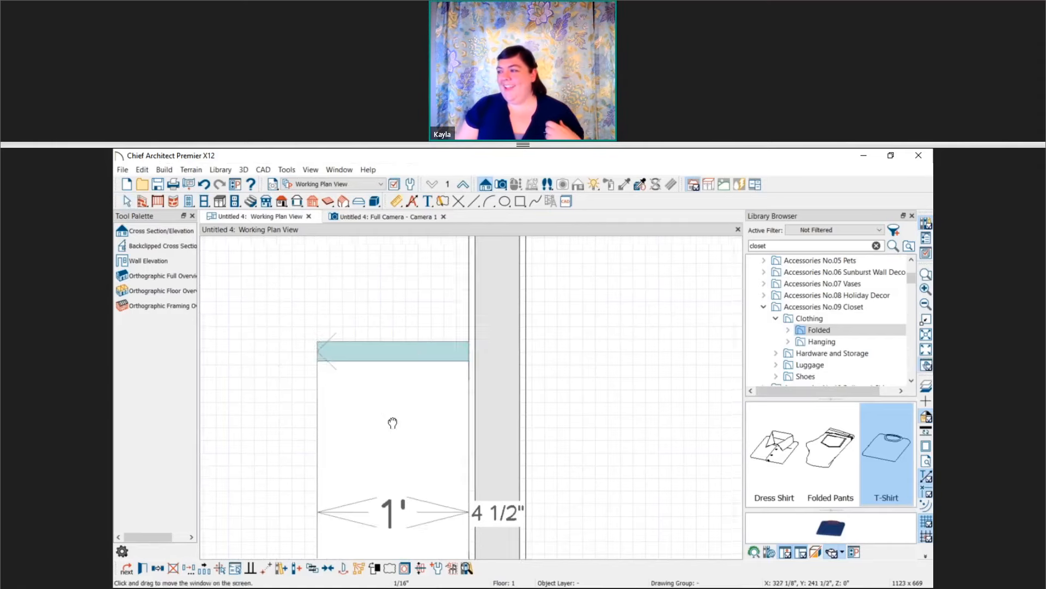
{"action": "scroll", "coordinate": [392, 423], "scroll_direction": "down", "scroll_amount": 2}
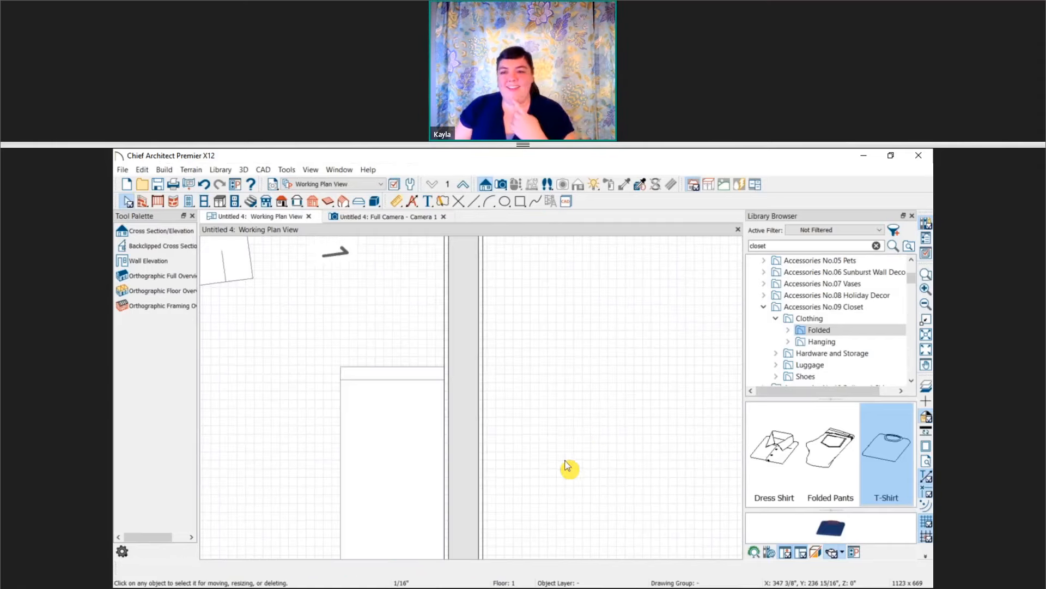
{"action": "scroll", "coordinate": [464, 463], "scroll_direction": "down", "scroll_amount": 1}
{"action": "middle_click_drag", "start_coordinate": [463, 464], "coordinate": [455, 457]}
{"action": "scroll", "coordinate": [455, 454], "scroll_direction": "down", "scroll_amount": 5}
{"action": "scroll", "coordinate": [498, 449], "scroll_direction": "down", "scroll_amount": 4}
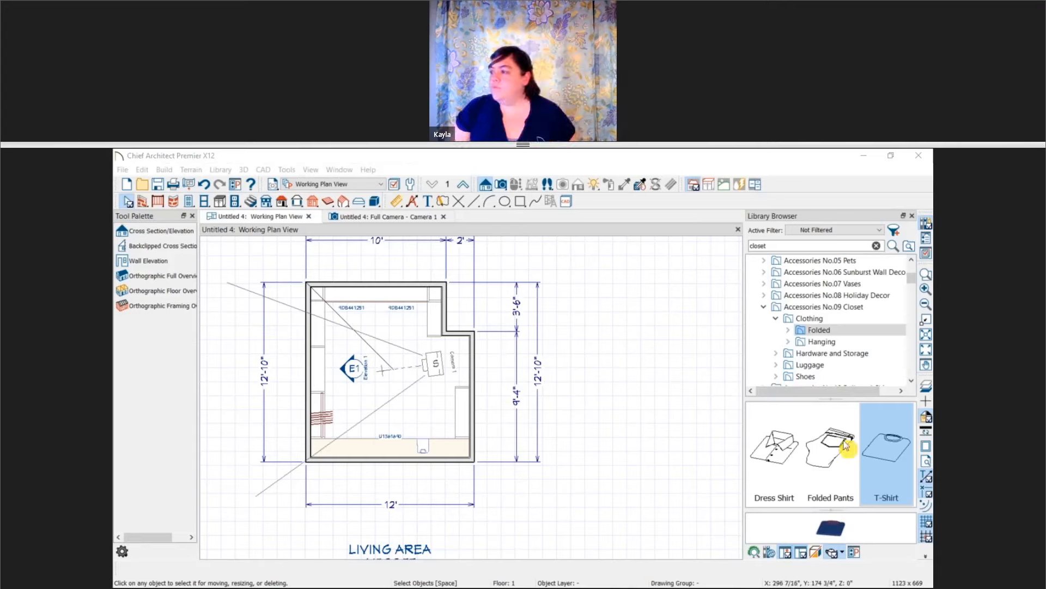
Collapse the Accessories No.09 Closet folders and the expanded bonus catalogs in the library tree.
{"action": "middle_click_drag", "start_coordinate": [485, 419], "coordinate": [492, 395]}
{"action": "scroll", "coordinate": [390, 408], "scroll_direction": "up", "scroll_amount": 3}
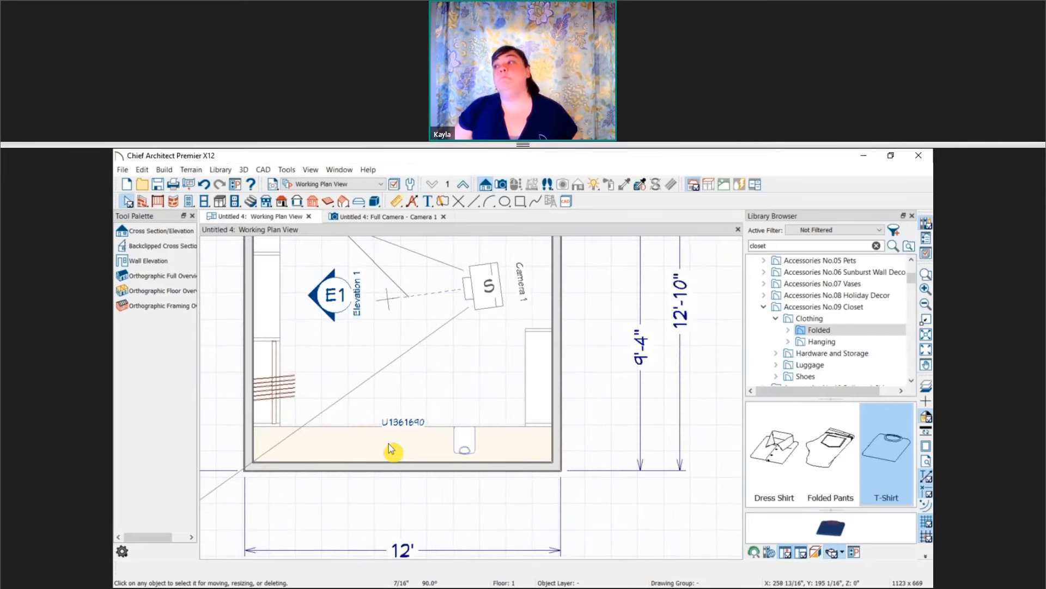
{"action": "left_click", "coordinate": [776, 319]}
{"action": "left_click", "coordinate": [764, 307]}
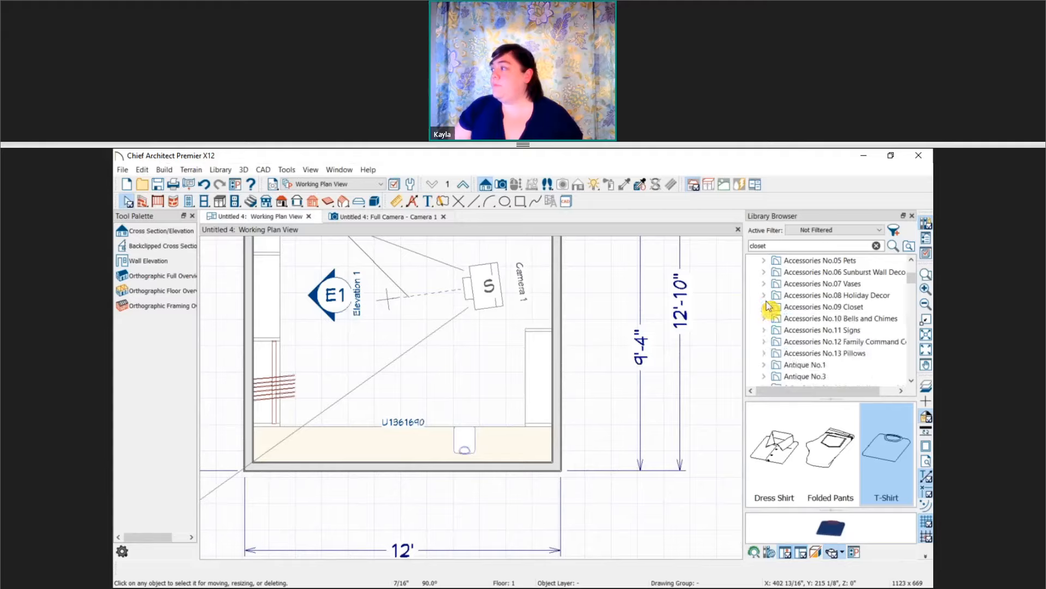
{"action": "scroll", "coordinate": [771, 297], "scroll_direction": "up", "scroll_amount": 4}
{"action": "left_click", "coordinate": [752, 272]}
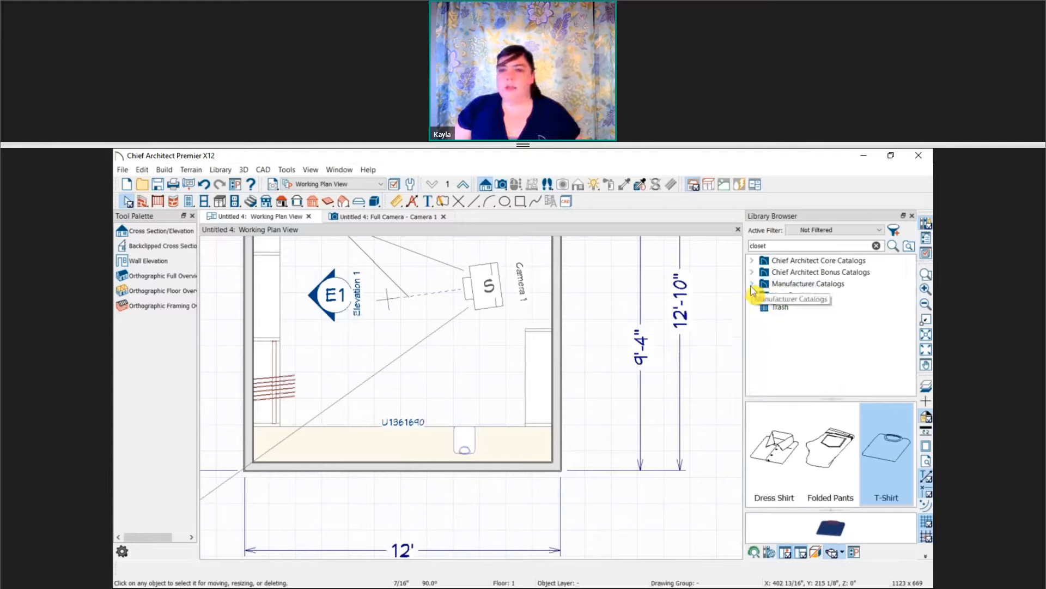
Search the library for "shoe" and try to place the Shoe Shelf on the long cabinet along the plan's lower wall.
{"action": "middle_click_drag", "start_coordinate": [459, 437], "coordinate": [489, 409]}
{"action": "scroll", "coordinate": [440, 410], "scroll_direction": "up", "scroll_amount": 3}
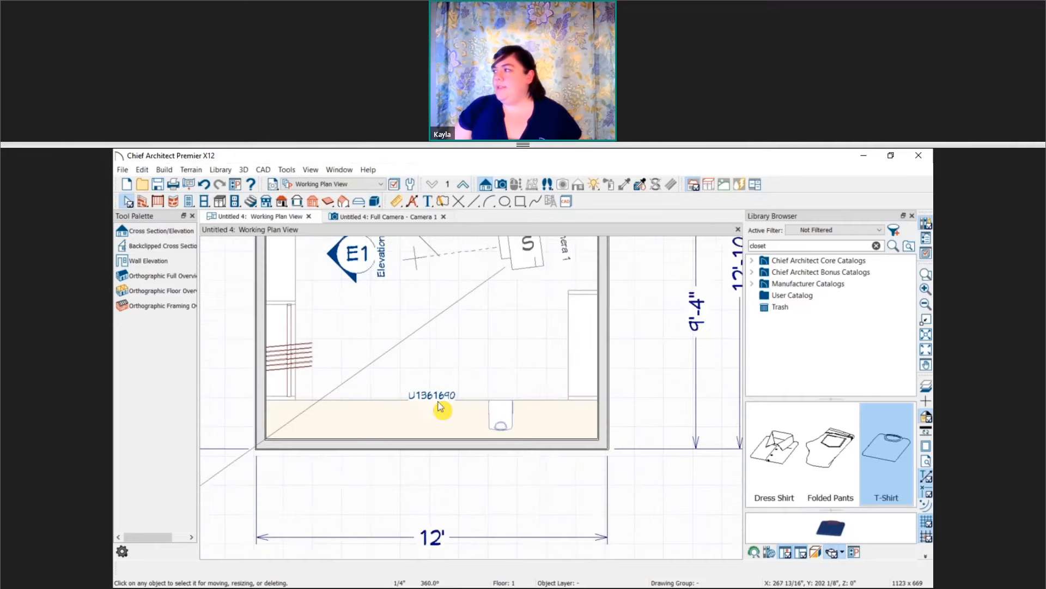
{"action": "double_click", "coordinate": [780, 245]}
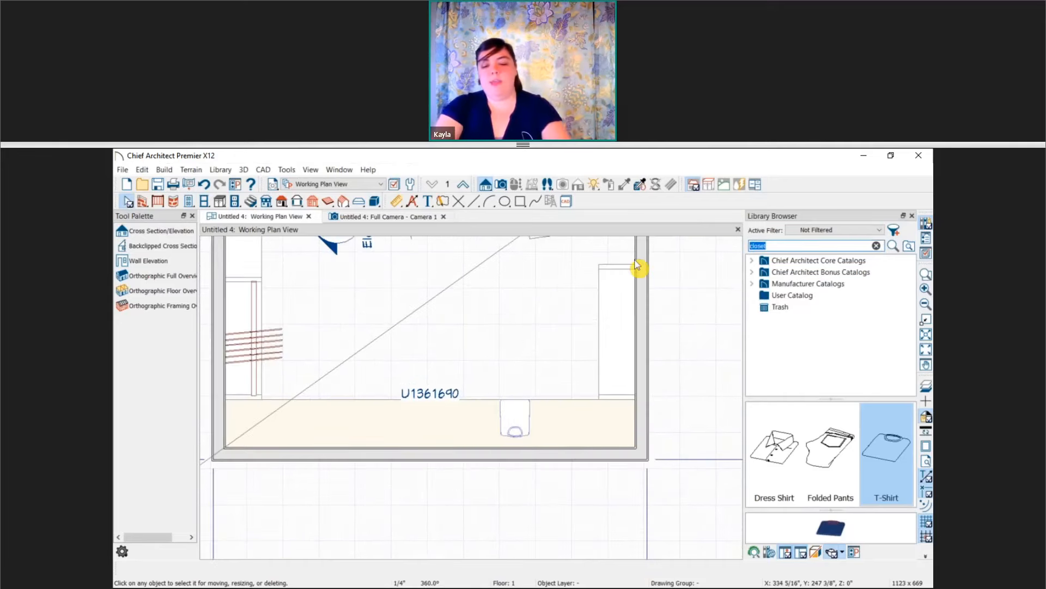
{"action": "type", "text": "shoe"}
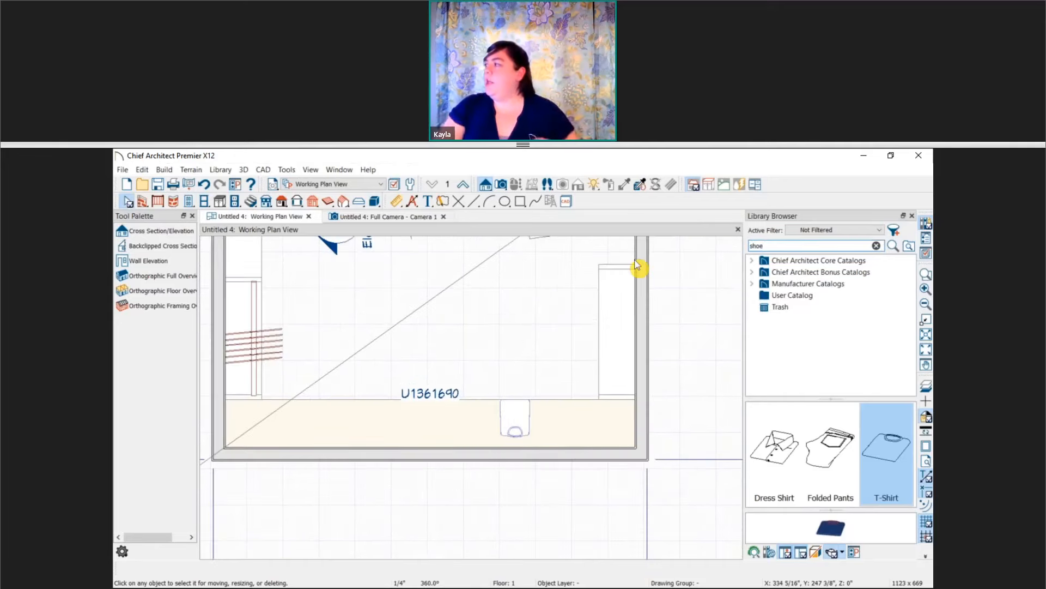
{"action": "left_click", "coordinate": [822, 303]}
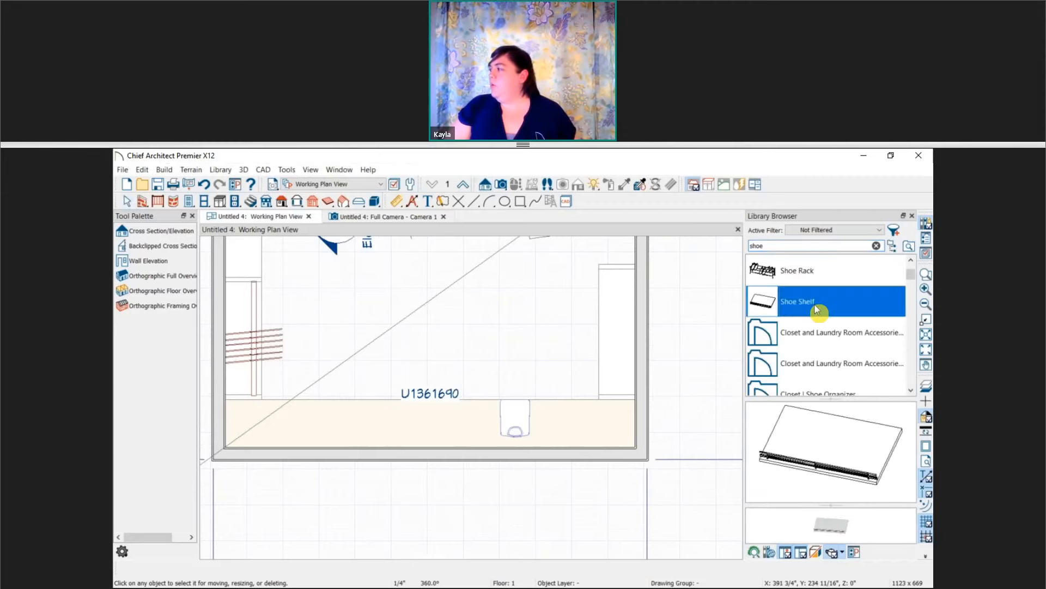
{"action": "middle_click_drag", "start_coordinate": [546, 426], "coordinate": [540, 406]}
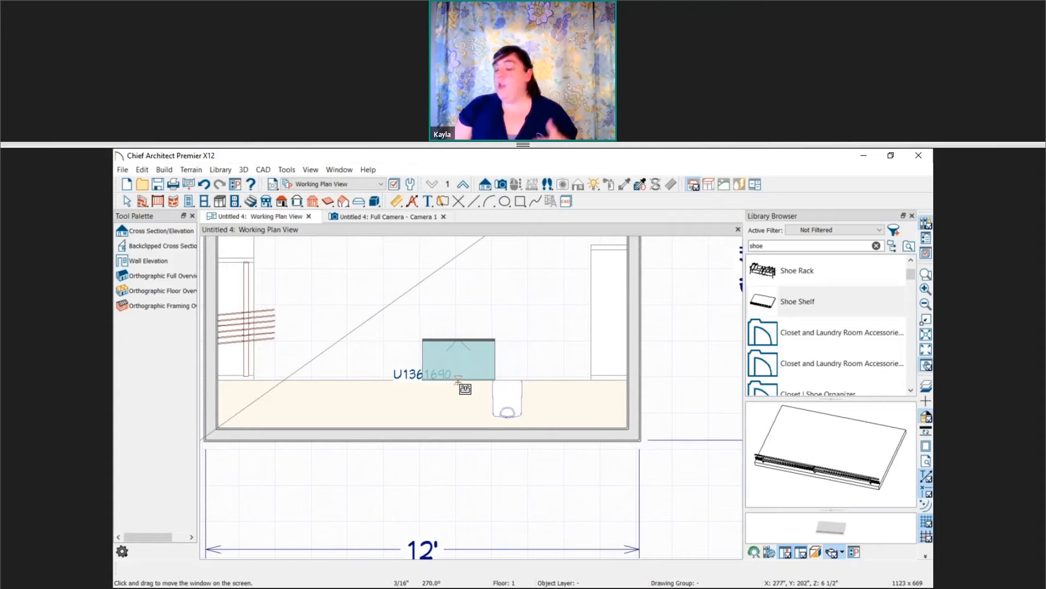
{"action": "left_click", "coordinate": [460, 398]}
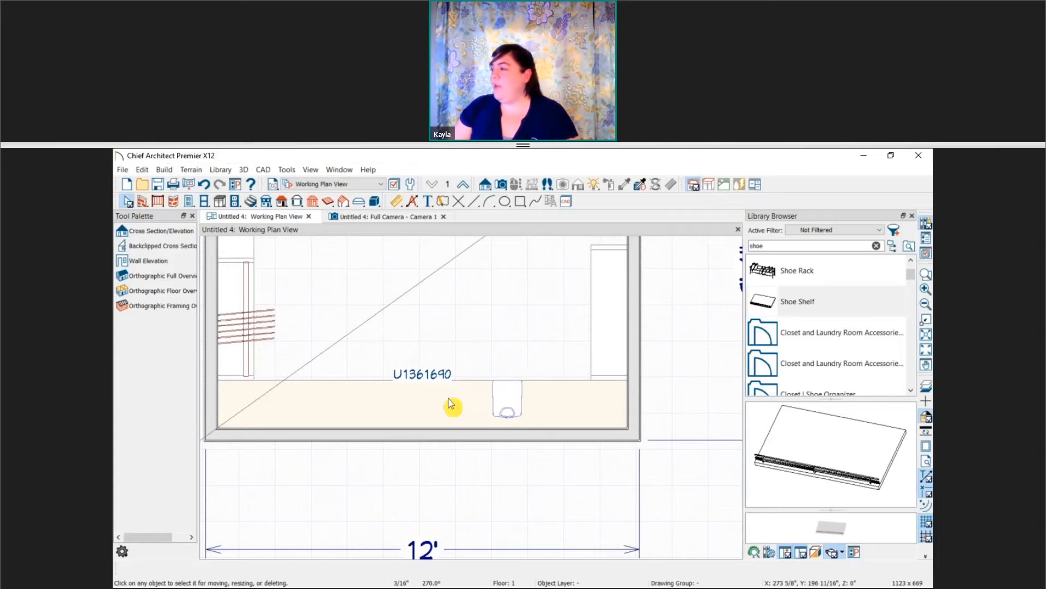
Try to insert the library's Shoe Shelf as an appliance in opening 5.9 of the long full height cabinet's front.
{"action": "left_click", "coordinate": [451, 404]}
{"action": "double_click", "coordinate": [451, 404]}
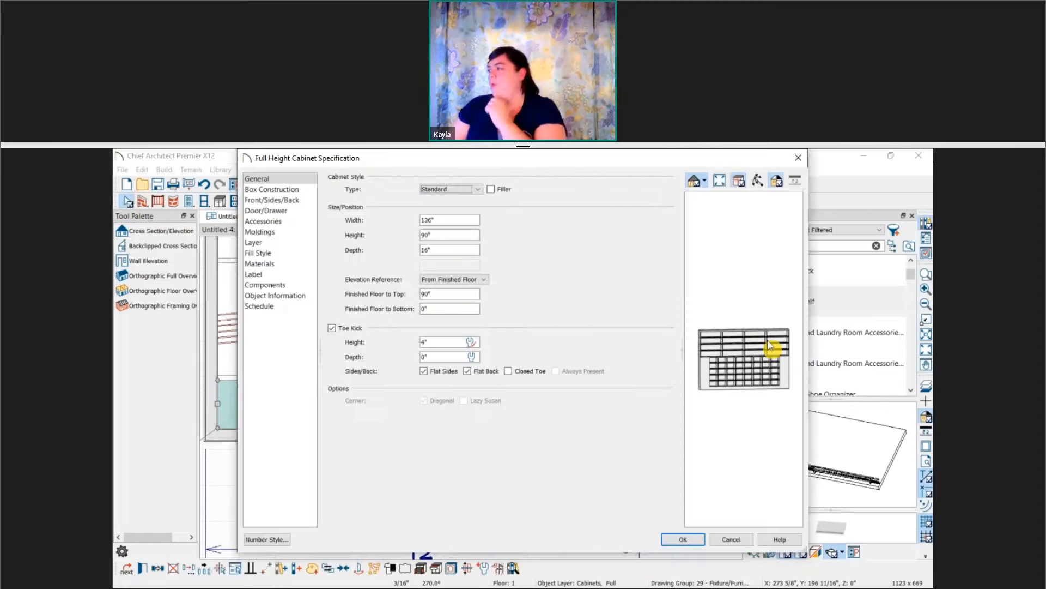
{"action": "scroll", "coordinate": [749, 371], "scroll_direction": "up", "scroll_amount": 2}
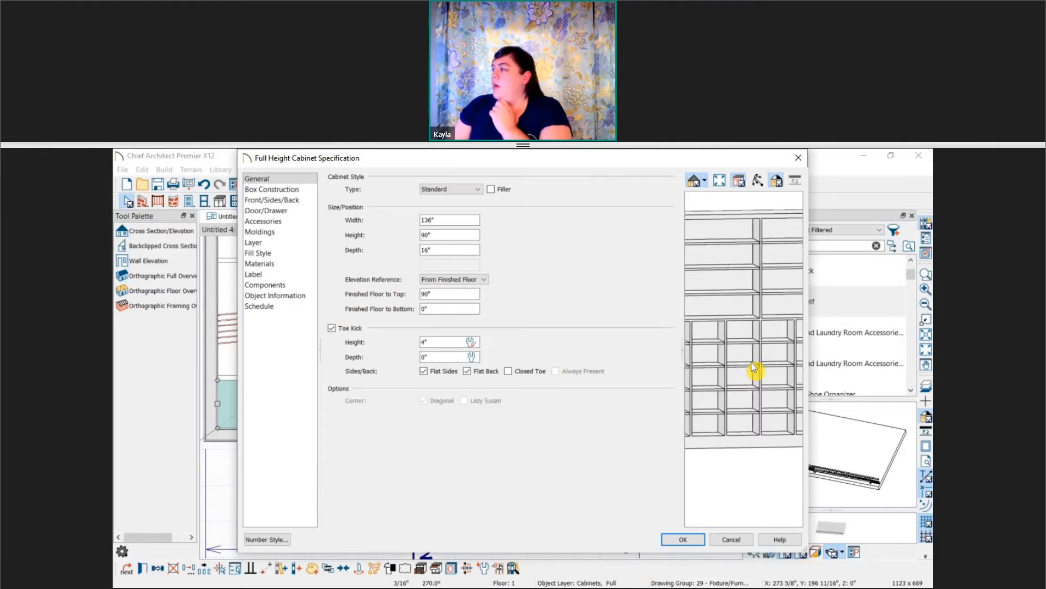
{"action": "left_click", "coordinate": [745, 344]}
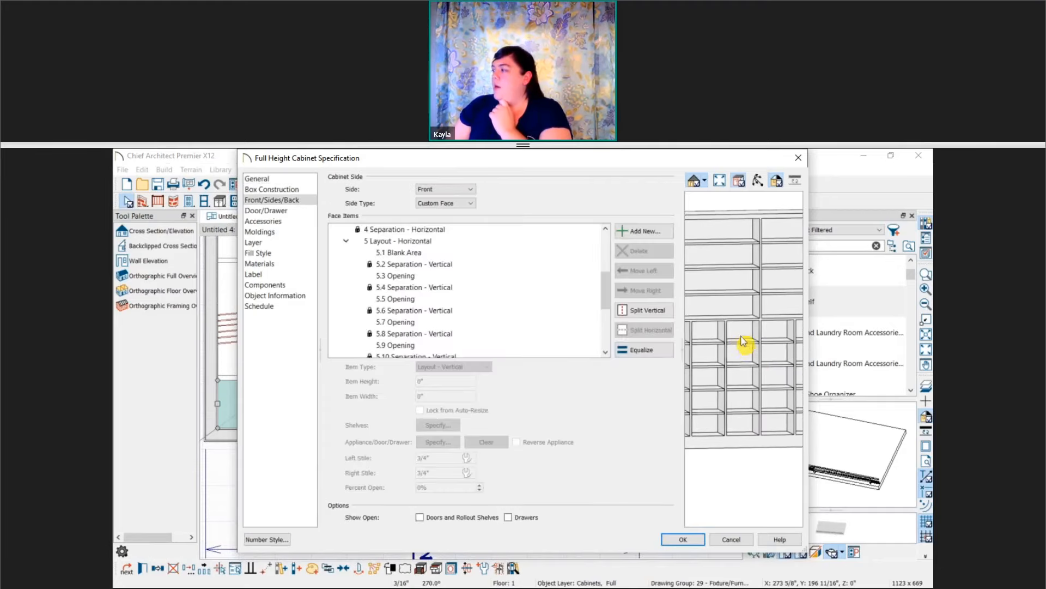
{"action": "left_click", "coordinate": [436, 446]}
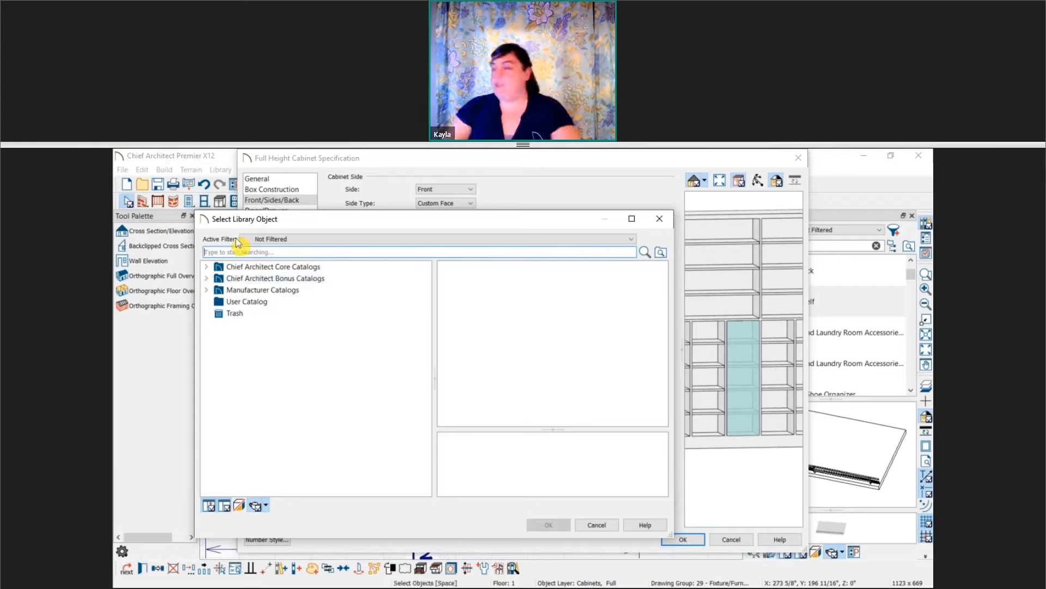
{"action": "type", "text": "show"}
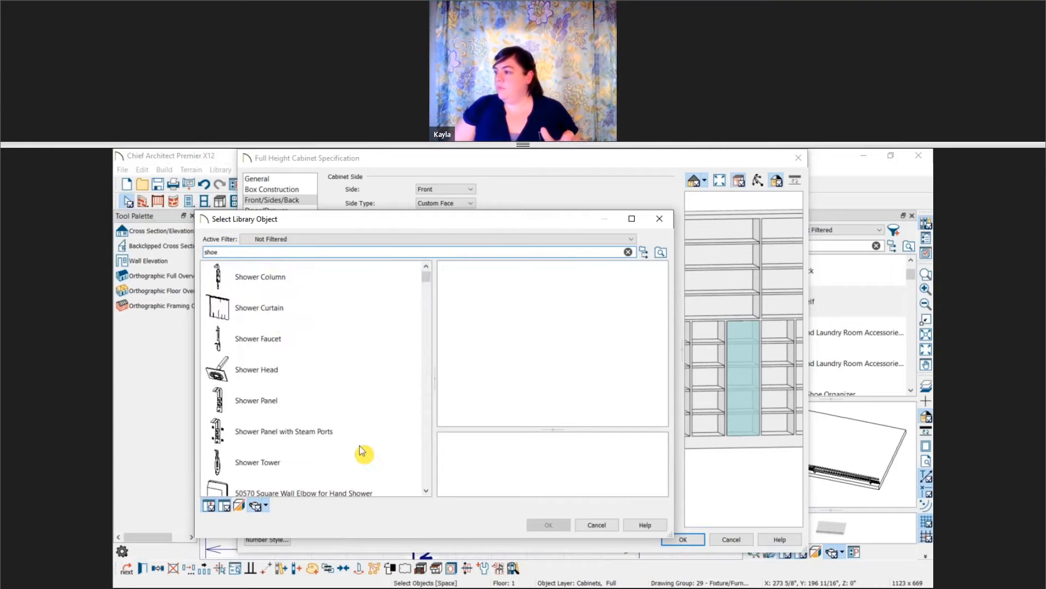
{"action": "key", "text": "BackSpace"}
{"action": "type", "text": "e"}
{"action": "left_click", "coordinate": [279, 276]}
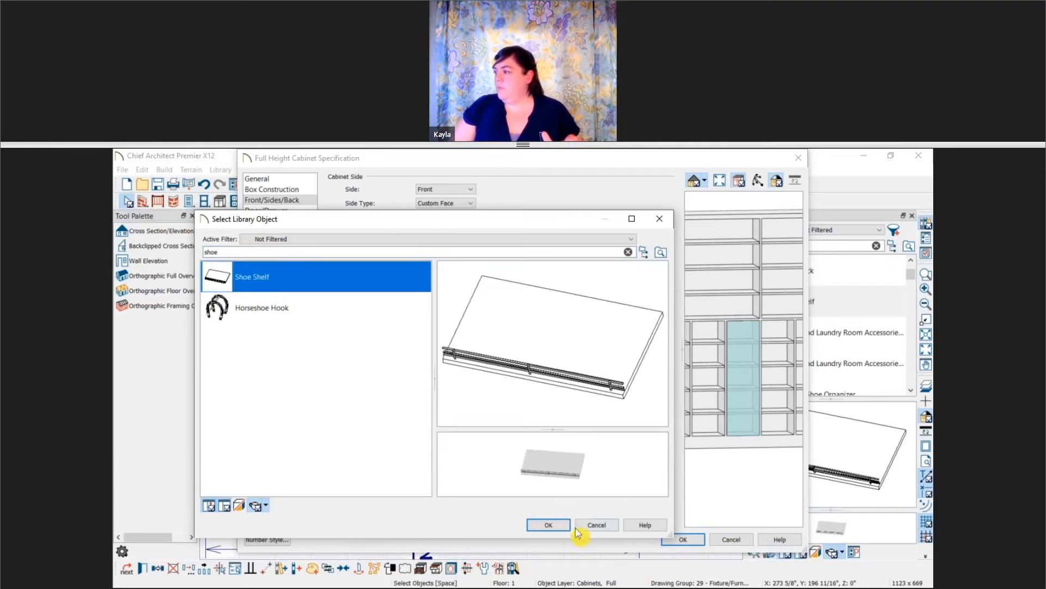
{"action": "left_click", "coordinate": [548, 524]}
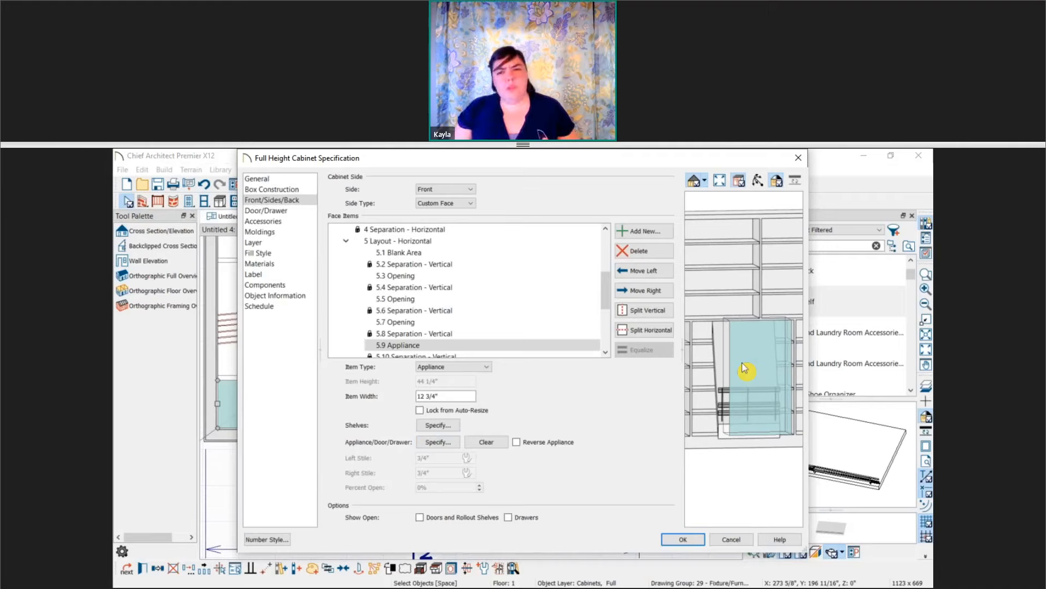
{"action": "left_click", "coordinate": [731, 540]}
Open the 136" full height cabinet's specification and select opening 5.9 among its front face items.
{"action": "left_click", "coordinate": [794, 299]}
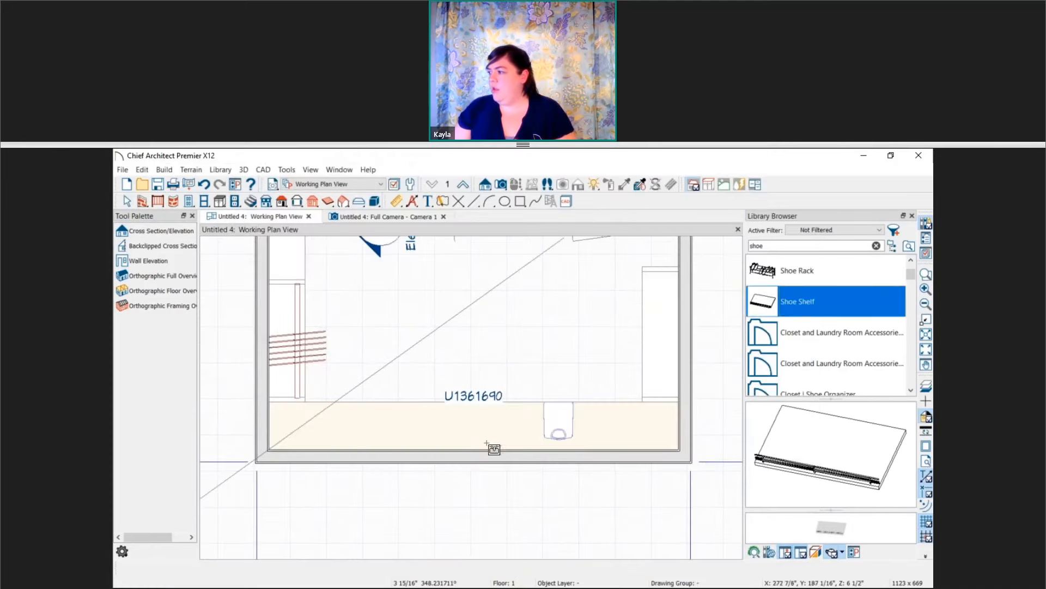
{"action": "left_click", "coordinate": [479, 402]}
{"action": "double_click", "coordinate": [479, 401]}
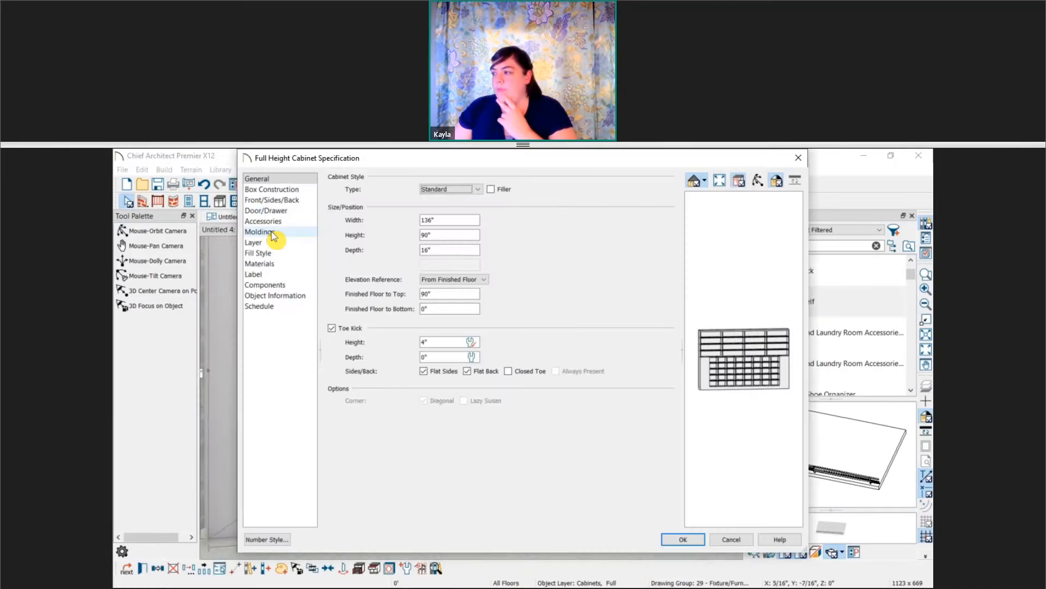
{"action": "left_click", "coordinate": [273, 211]}
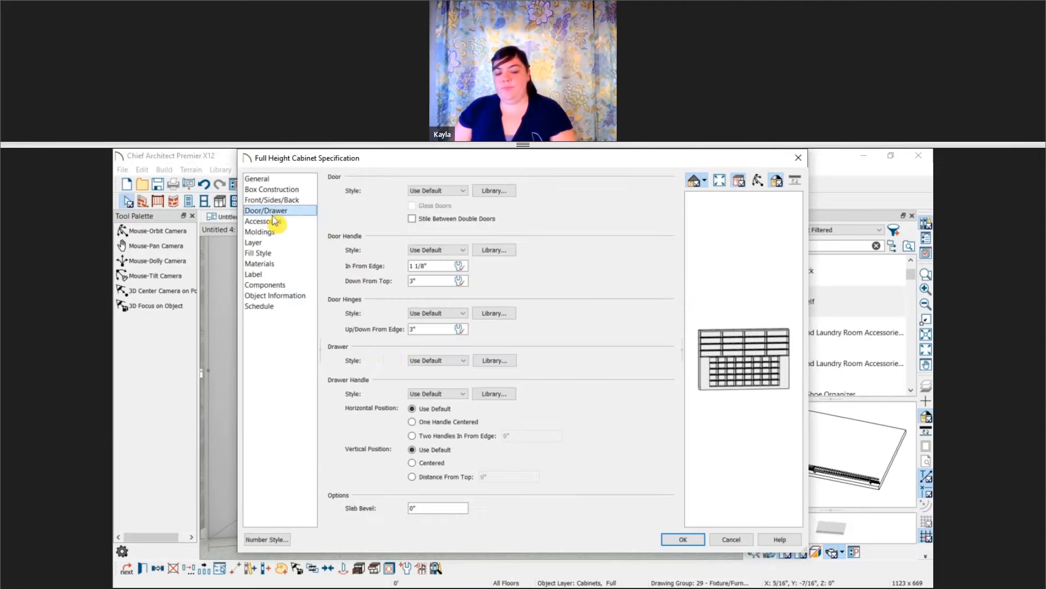
{"action": "left_click", "coordinate": [268, 200]}
{"action": "left_click", "coordinate": [739, 380]}
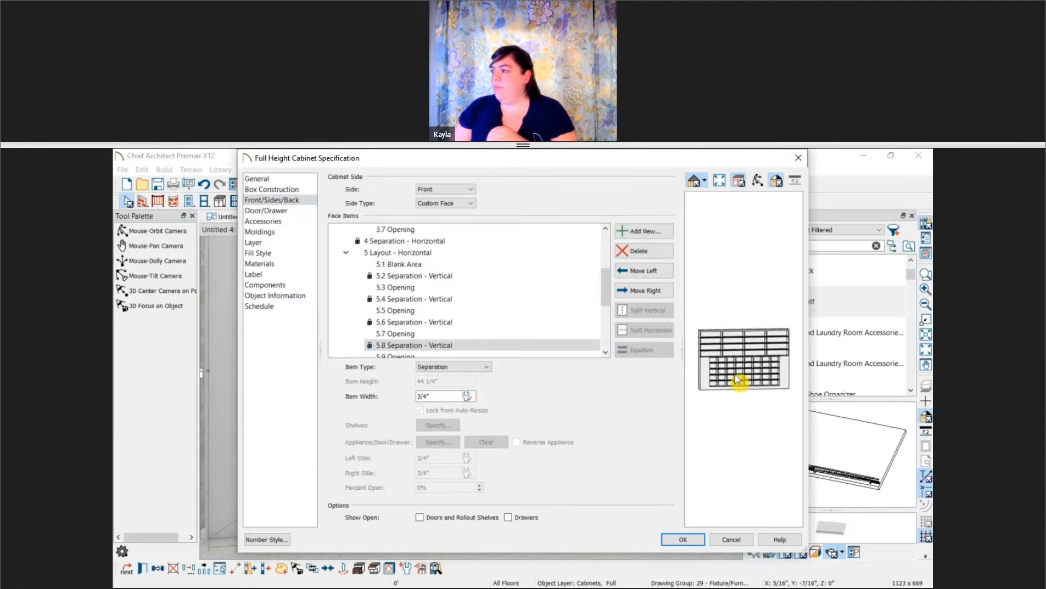
{"action": "scroll", "coordinate": [735, 375], "scroll_direction": "up", "scroll_amount": 5}
{"action": "left_click", "coordinate": [737, 379]}
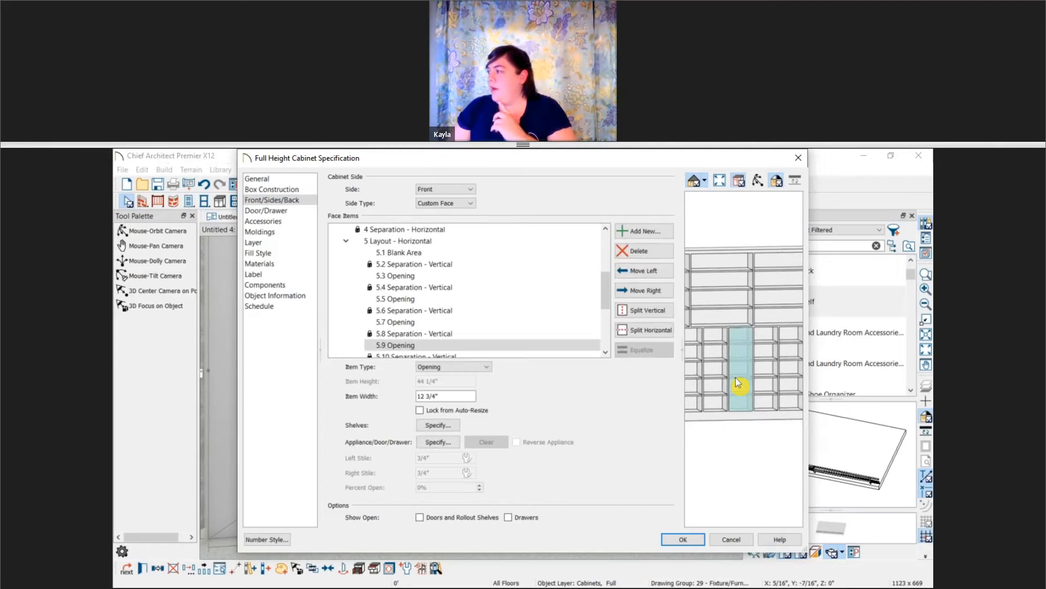
Set the selected opening's shelves to Manual management, keeping full depth and All Shelves as the target.
{"action": "left_click", "coordinate": [435, 426]}
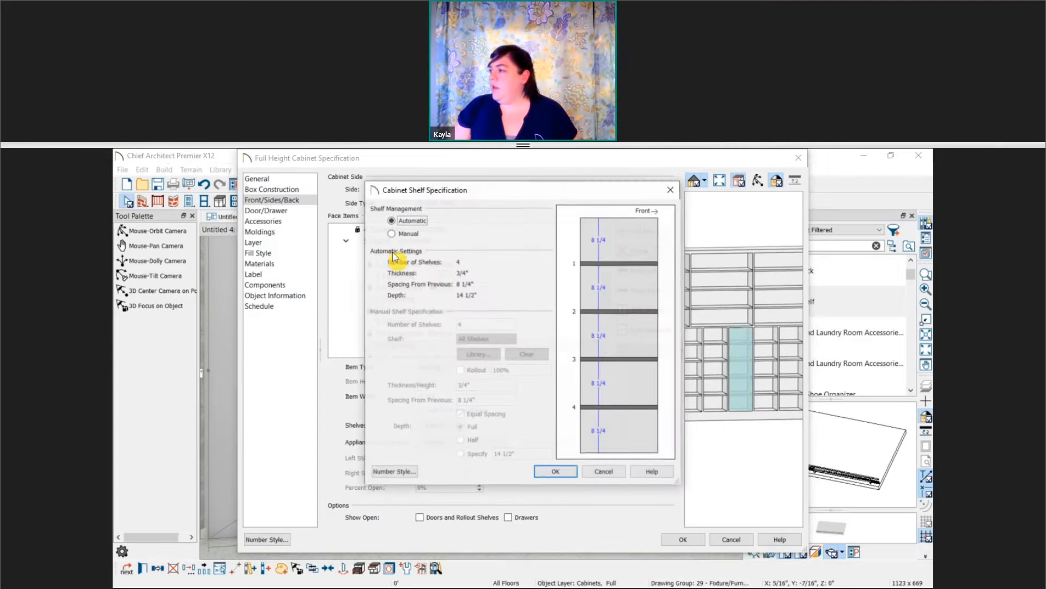
{"action": "left_click", "coordinate": [408, 234]}
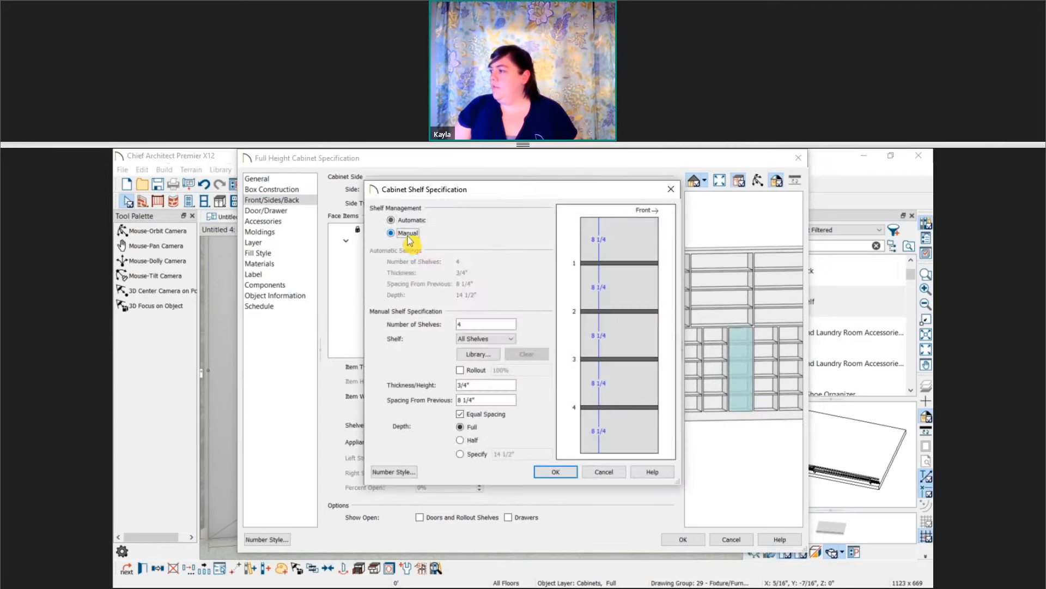
{"action": "left_click", "coordinate": [466, 457]}
{"action": "left_click", "coordinate": [471, 430]}
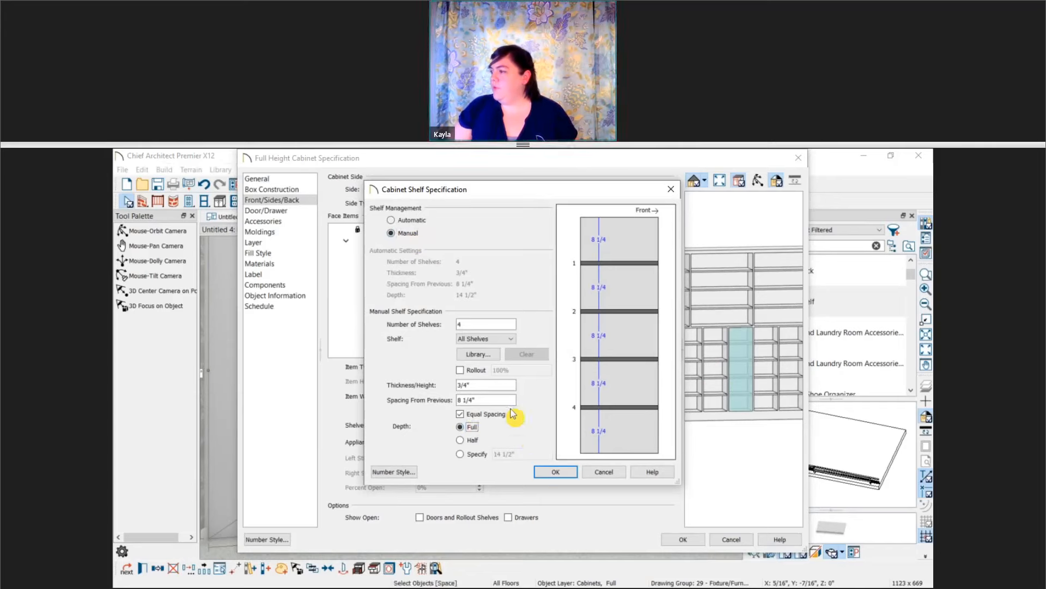
{"action": "left_click", "coordinate": [491, 339]}
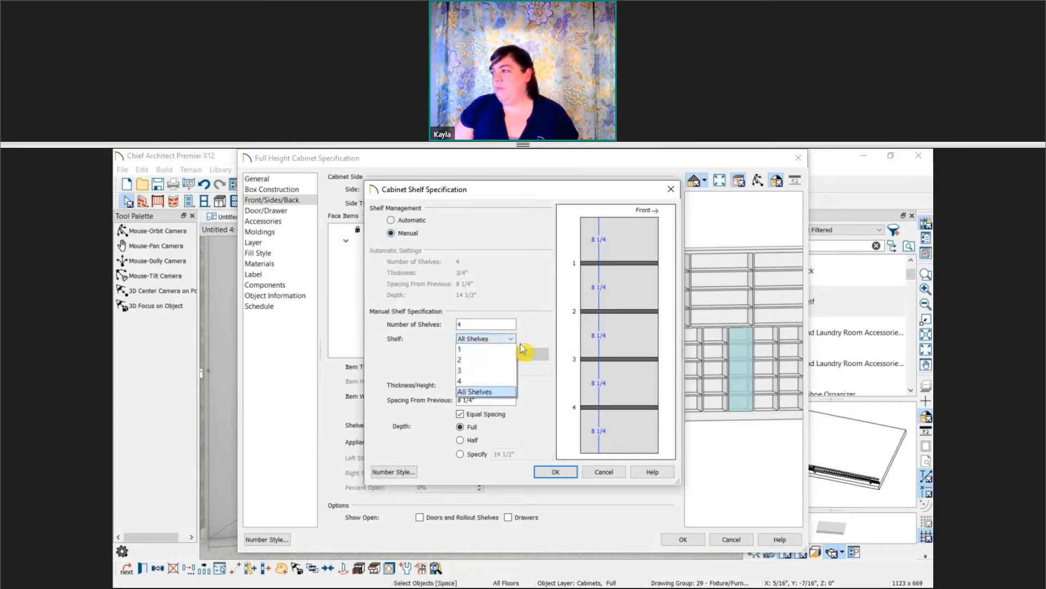
{"action": "left_click", "coordinate": [540, 388]}
Search the library for "shelf" and assign the plain Shelf from Shelving Unit 04 to all shelves in the opening.
{"action": "left_click", "coordinate": [475, 354]}
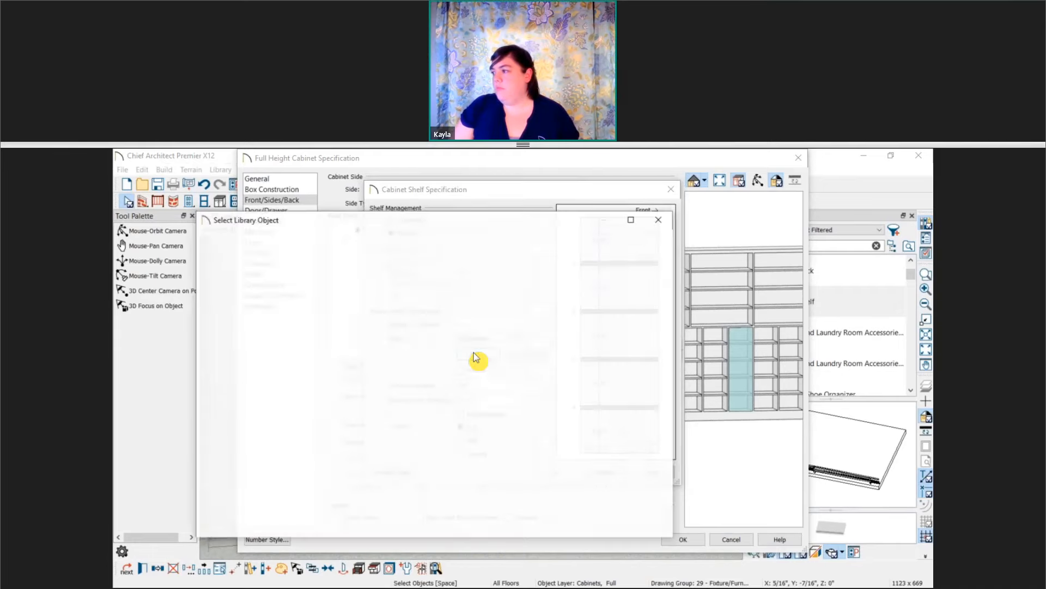
{"action": "type", "text": "she"}
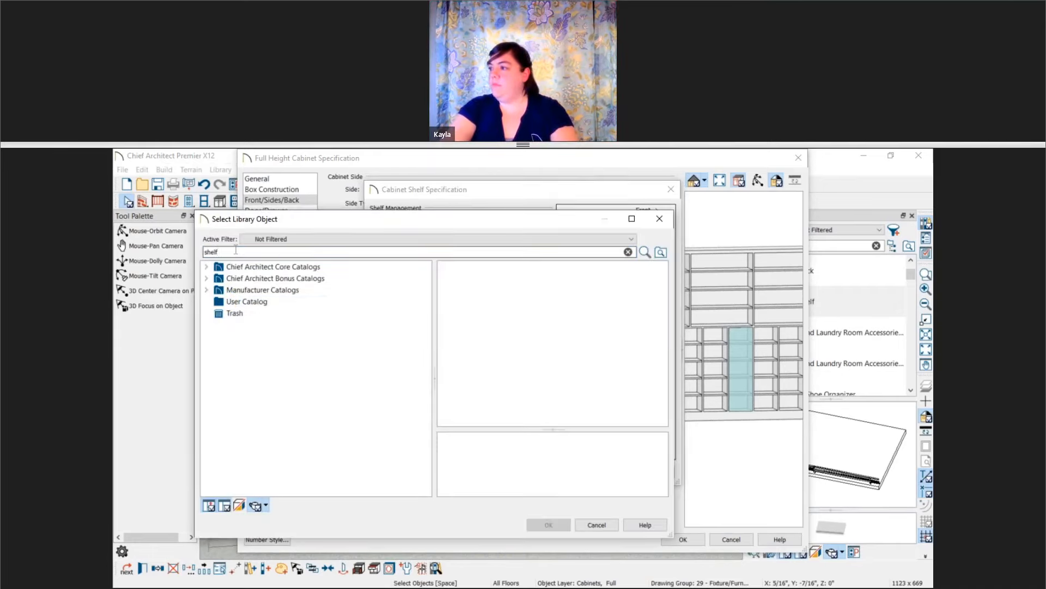
{"action": "type", "text": "lf"}
{"action": "key", "text": "Return"}
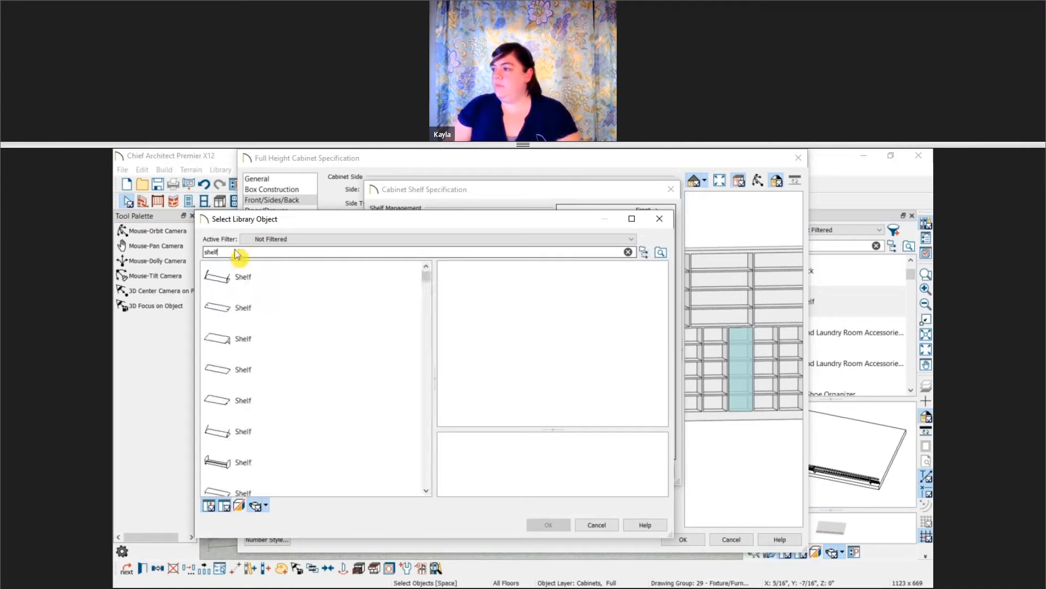
{"action": "left_click", "coordinate": [297, 381]}
{"action": "left_click", "coordinate": [547, 525]}
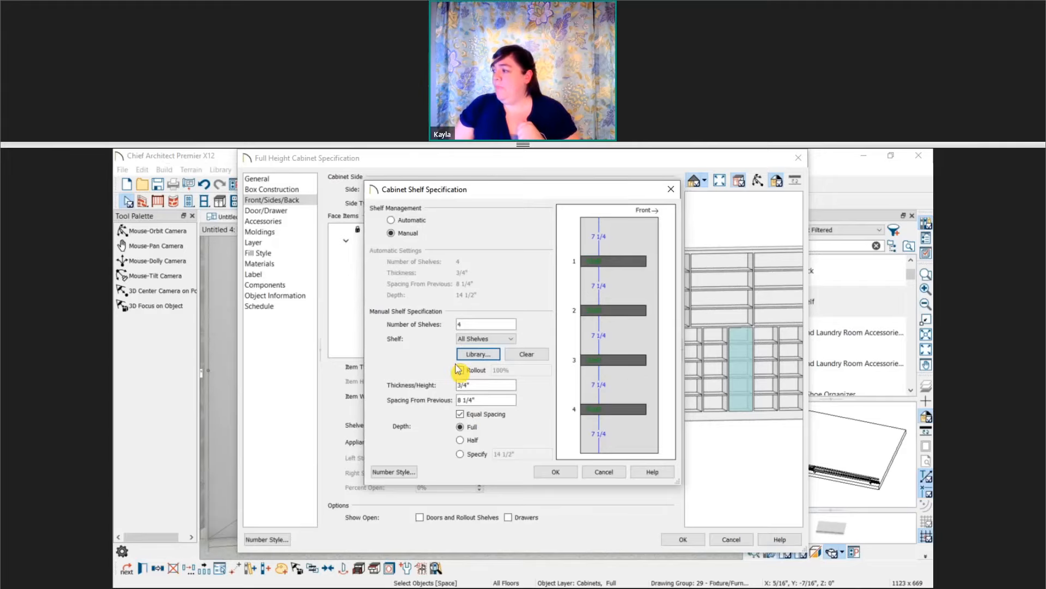
Search the library for "shoe", assign the Shoe Shelf to all shelves in opening 5.9, and accept the shelf specification.
{"action": "left_click", "coordinate": [478, 354]}
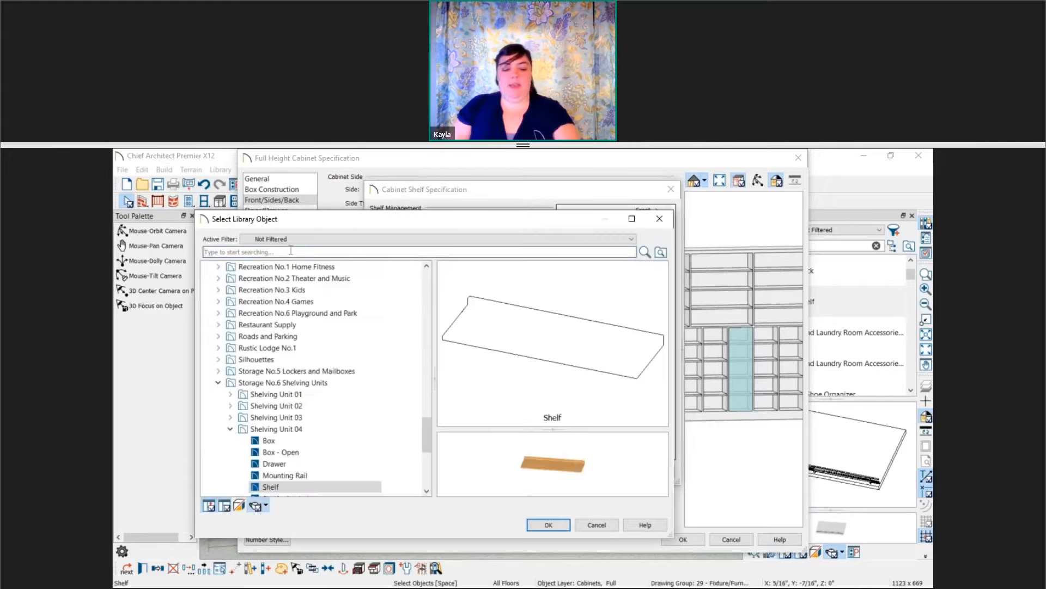
{"action": "type", "text": "shoe"}
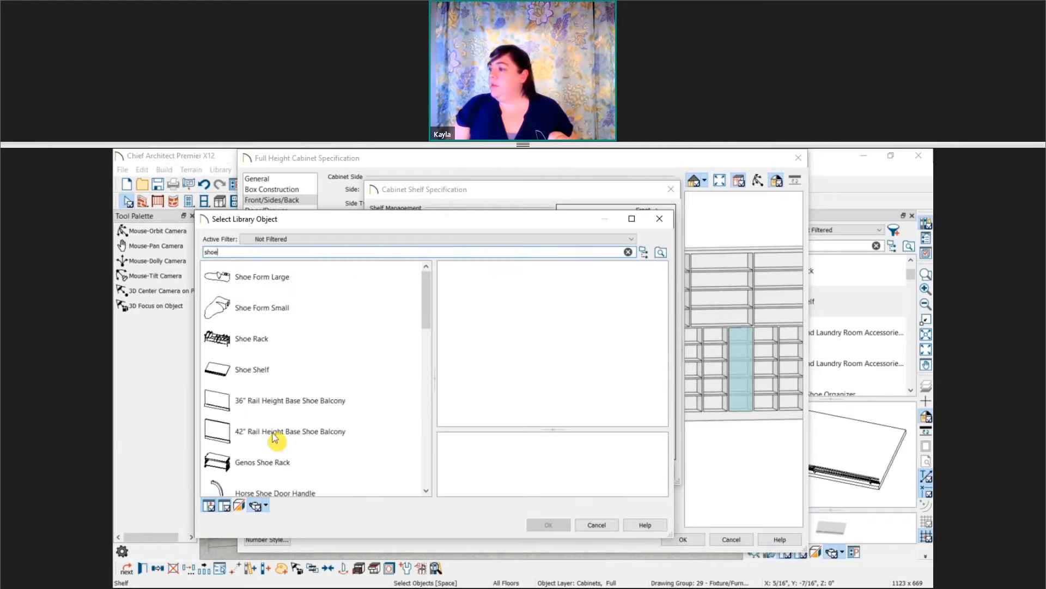
{"action": "left_click", "coordinate": [264, 372]}
{"action": "left_click", "coordinate": [548, 523]}
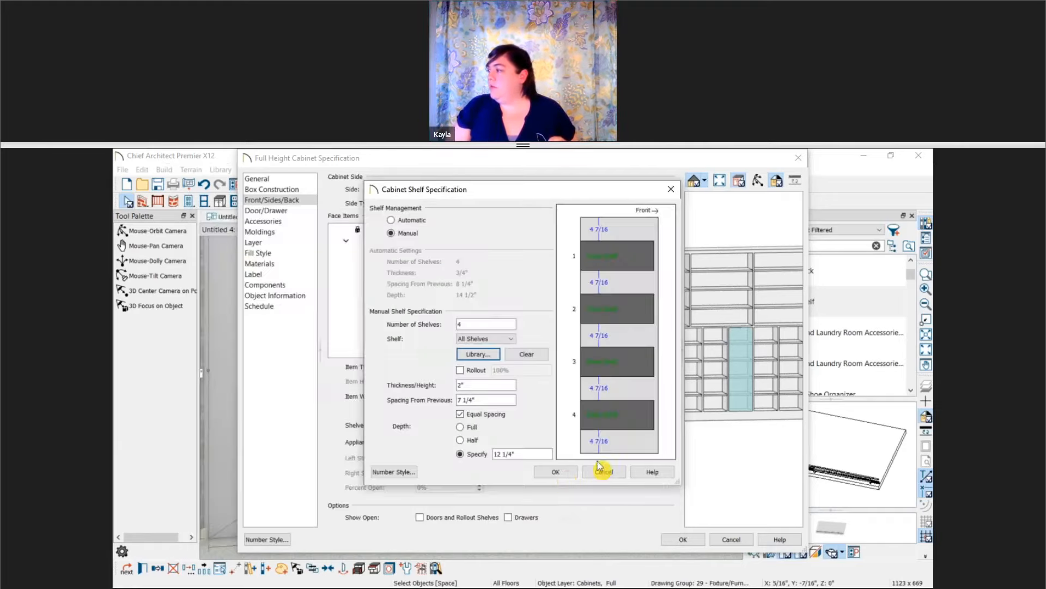
{"action": "left_click", "coordinate": [556, 472]}
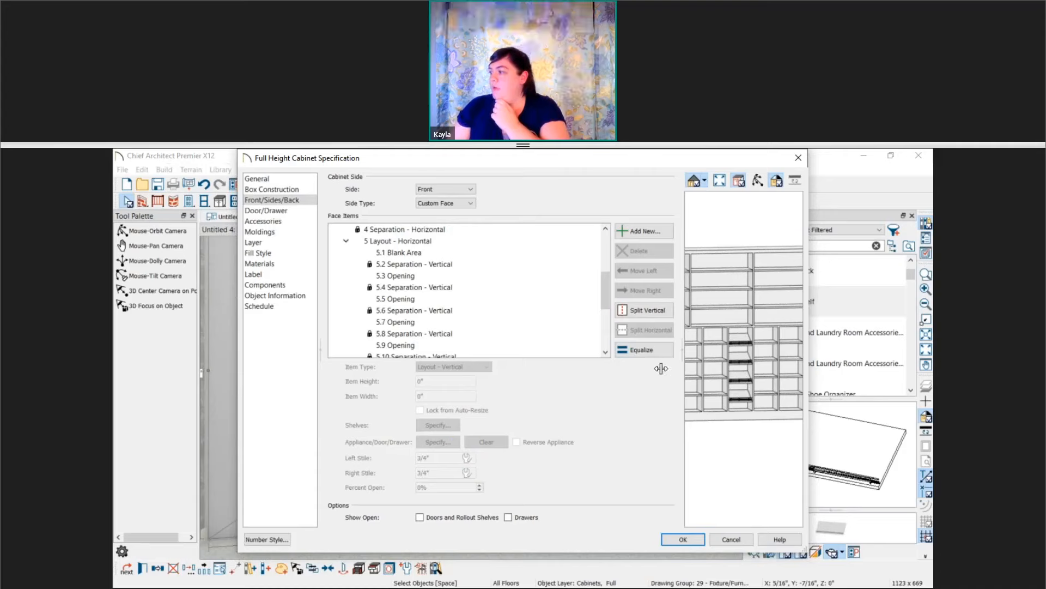
{"action": "left_click", "coordinate": [722, 367]}
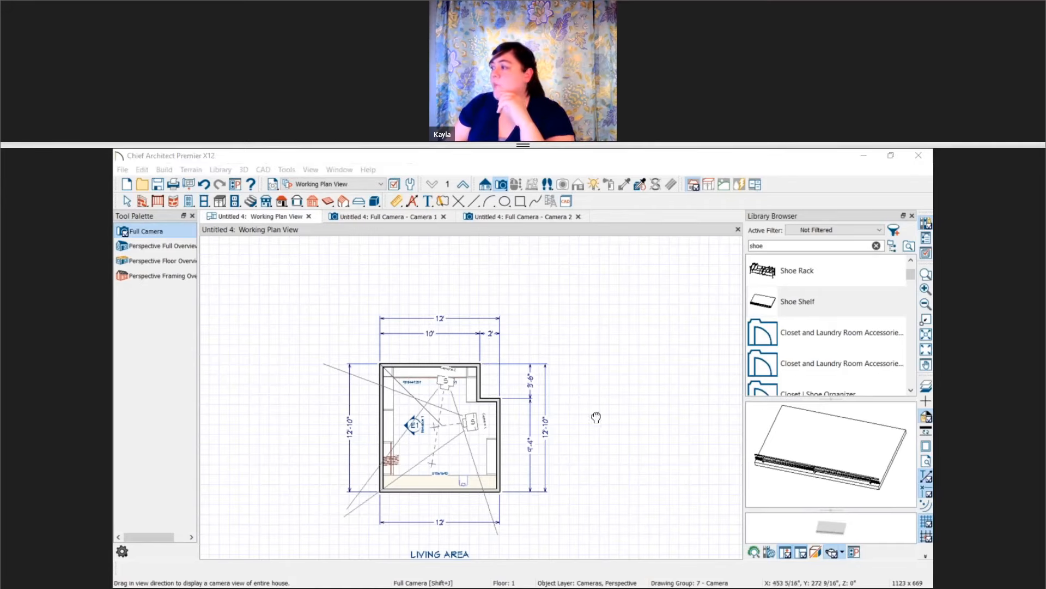
{"action": "middle_click_drag", "start_coordinate": [596, 418], "coordinate": [584, 392]}
{"action": "key", "text": "Escape"}
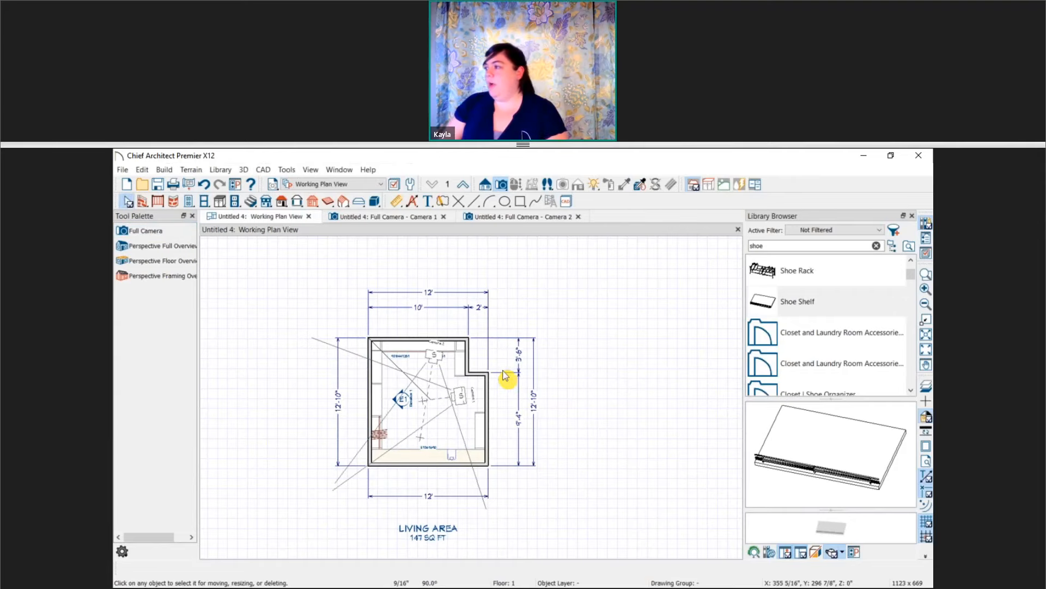
Try NKBA auto dimensions on the closet room with the Dimensions, Kitchen & Bath layer displayed, and undo them.
{"action": "scroll", "coordinate": [482, 420], "scroll_direction": "up", "scroll_amount": 2}
{"action": "scroll", "coordinate": [424, 423], "scroll_direction": "up", "scroll_amount": 1}
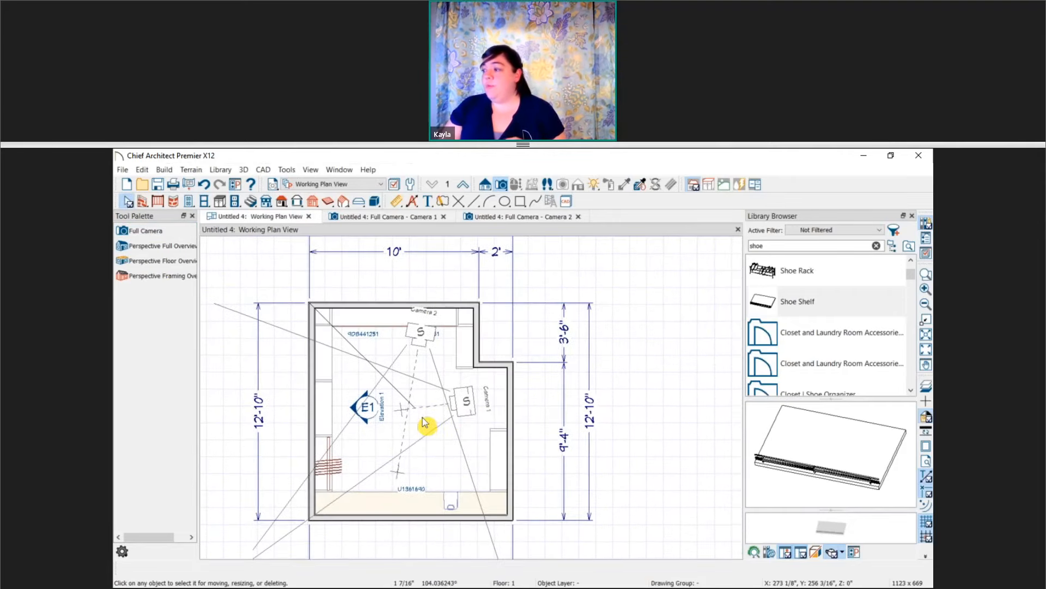
{"action": "left_click", "coordinate": [429, 428]}
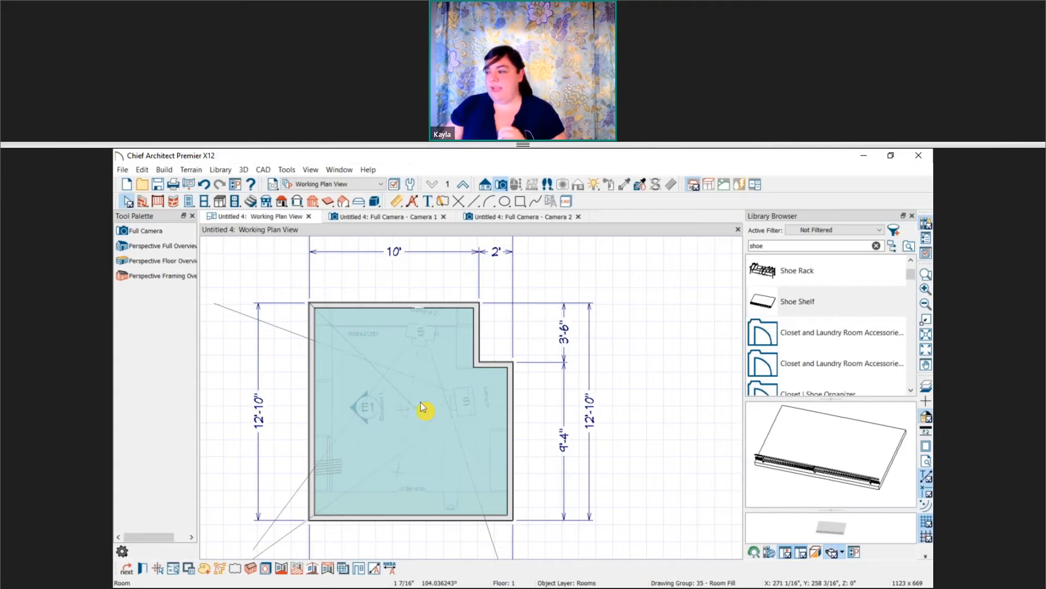
{"action": "left_click", "coordinate": [390, 567]}
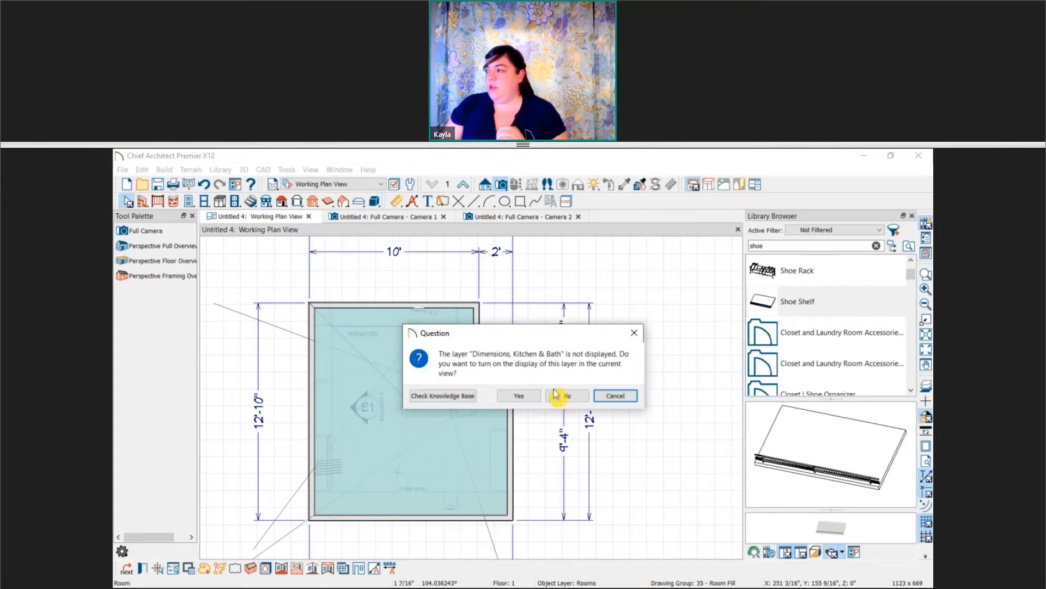
{"action": "left_click", "coordinate": [520, 398]}
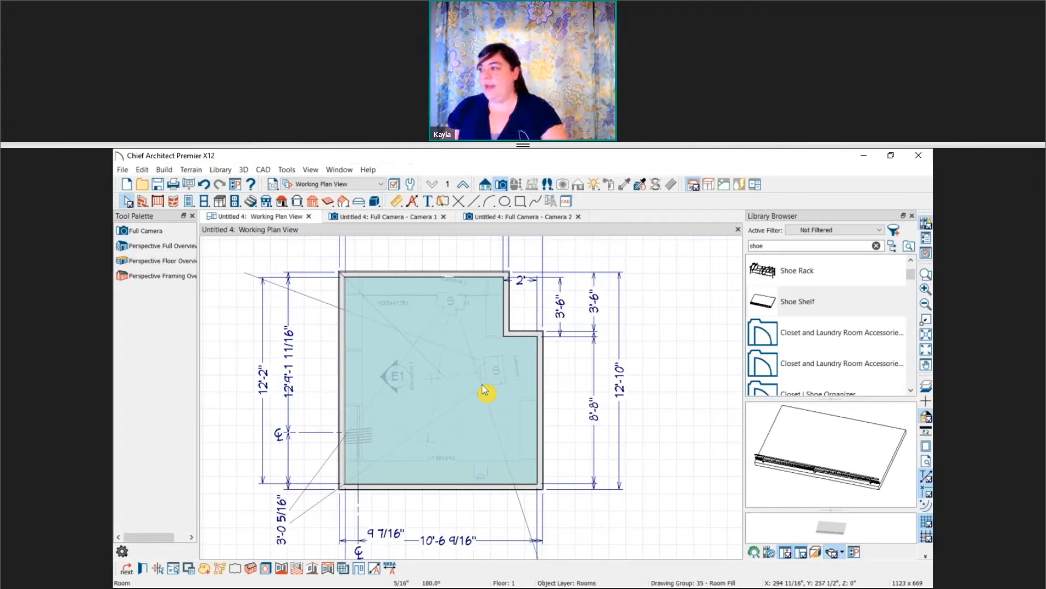
{"action": "left_click", "coordinate": [263, 341]}
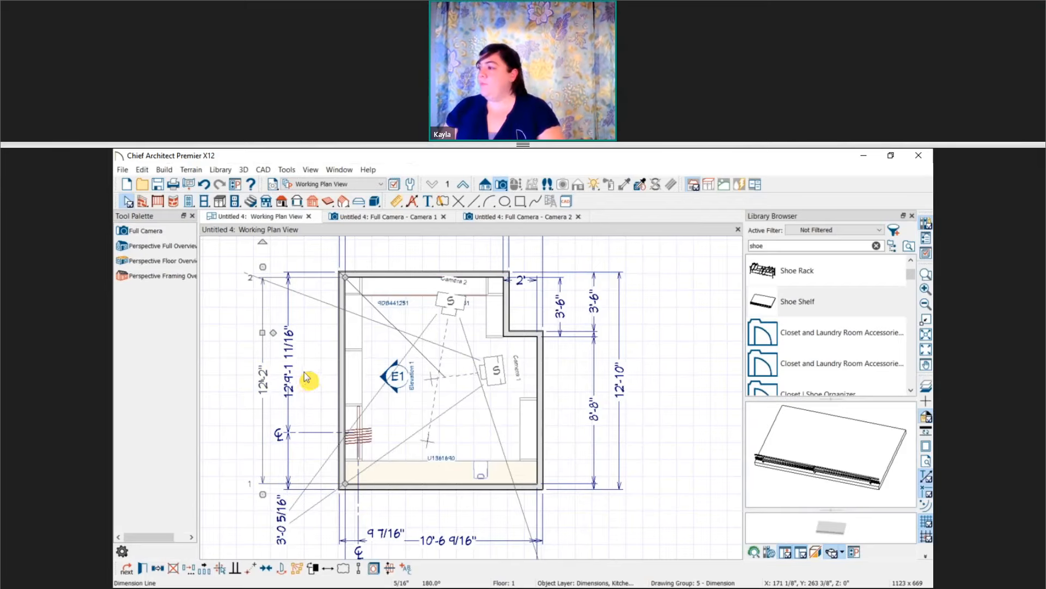
{"action": "key", "text": "ctrl+z"}
{"action": "middle_click_drag", "start_coordinate": [316, 337], "coordinate": [296, 366]}
{"action": "scroll", "coordinate": [322, 338], "scroll_direction": "down", "scroll_amount": 1}
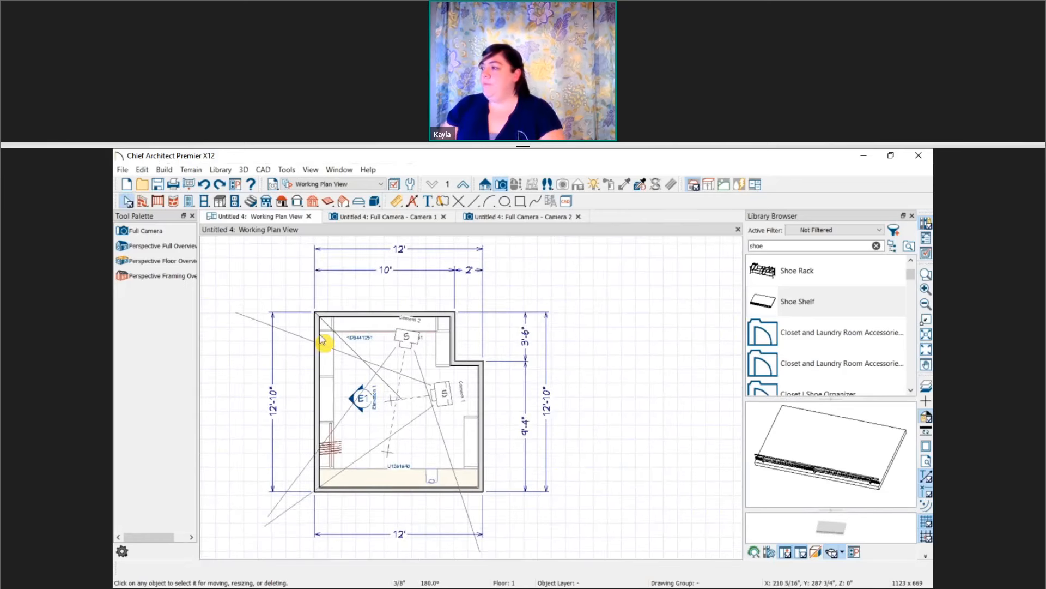
{"action": "left_click", "coordinate": [396, 203]}
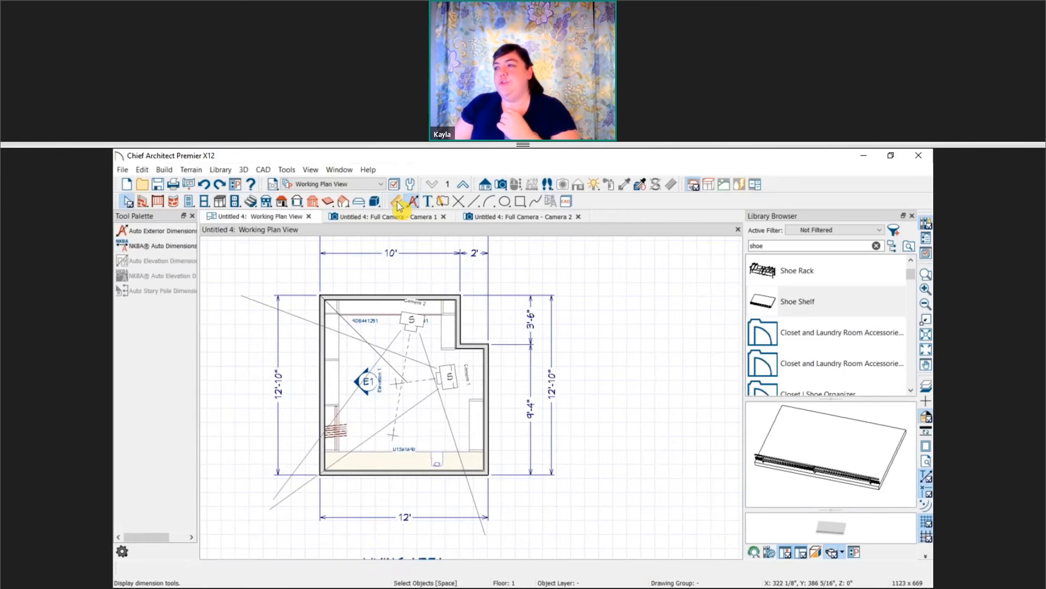
{"action": "left_click", "coordinate": [398, 205]}
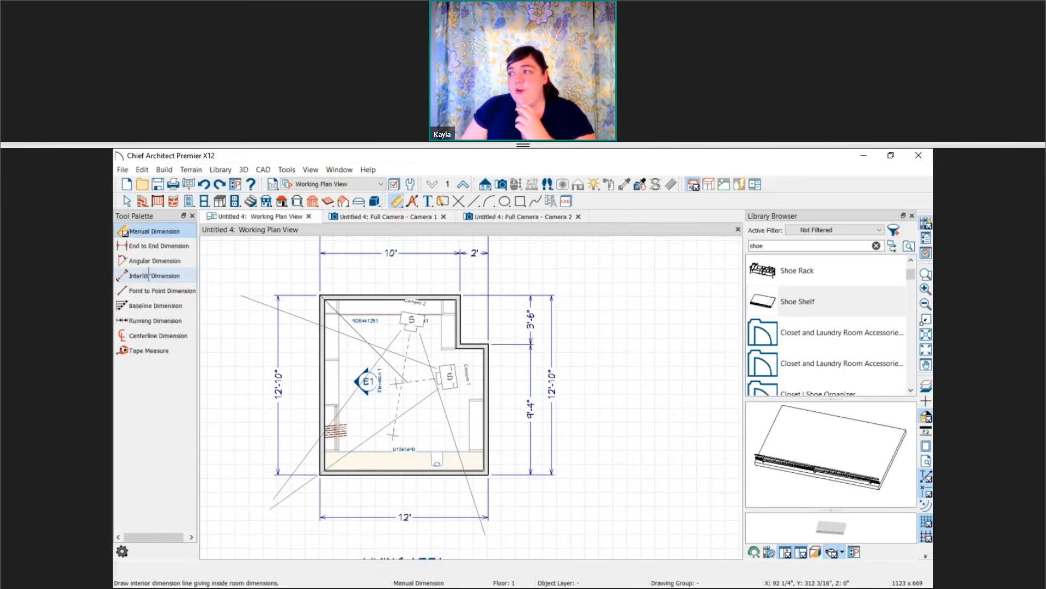
{"action": "middle_click_drag", "start_coordinate": [447, 344], "coordinate": [430, 360]}
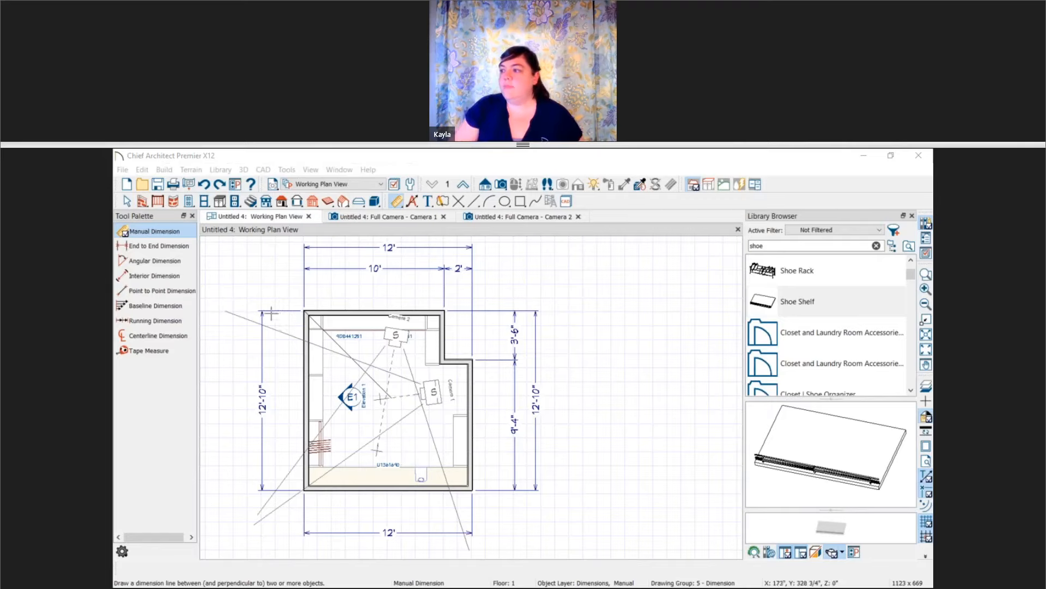
{"action": "left_click", "coordinate": [293, 404]}
{"action": "left_click", "coordinate": [262, 437]}
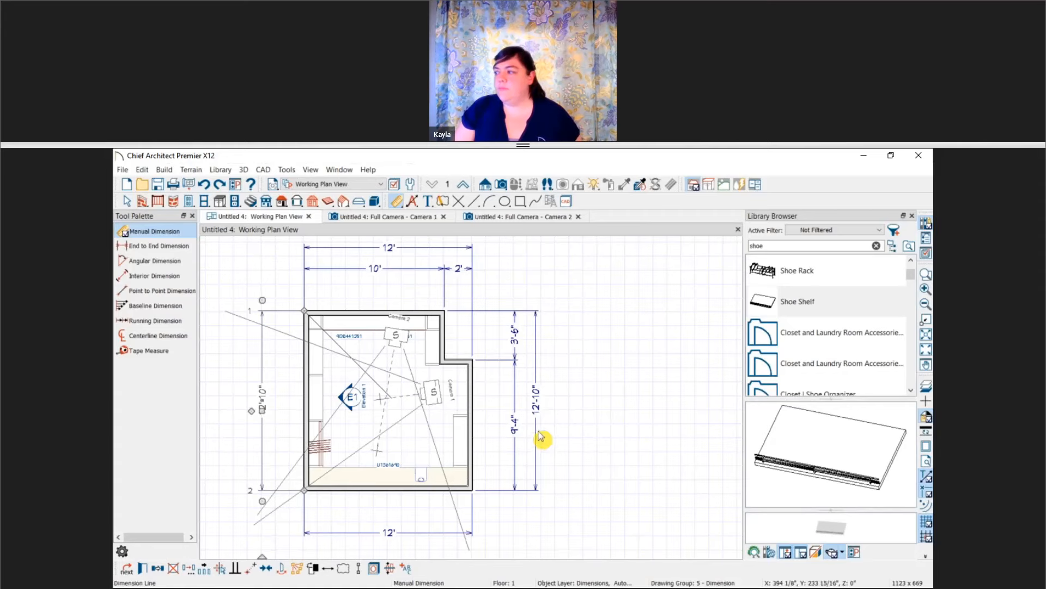
Switch the floor plan to the Kitchen and Bath Plan View and turn off its grid display.
{"action": "left_click", "coordinate": [322, 184]}
{"action": "left_click", "coordinate": [339, 301]}
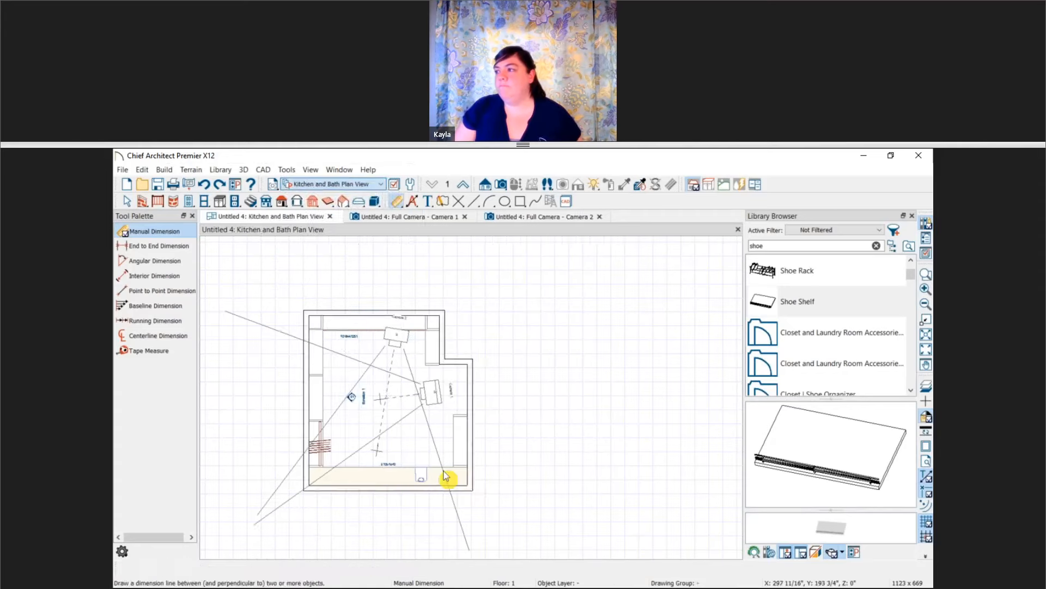
{"action": "left_click", "coordinate": [413, 202]}
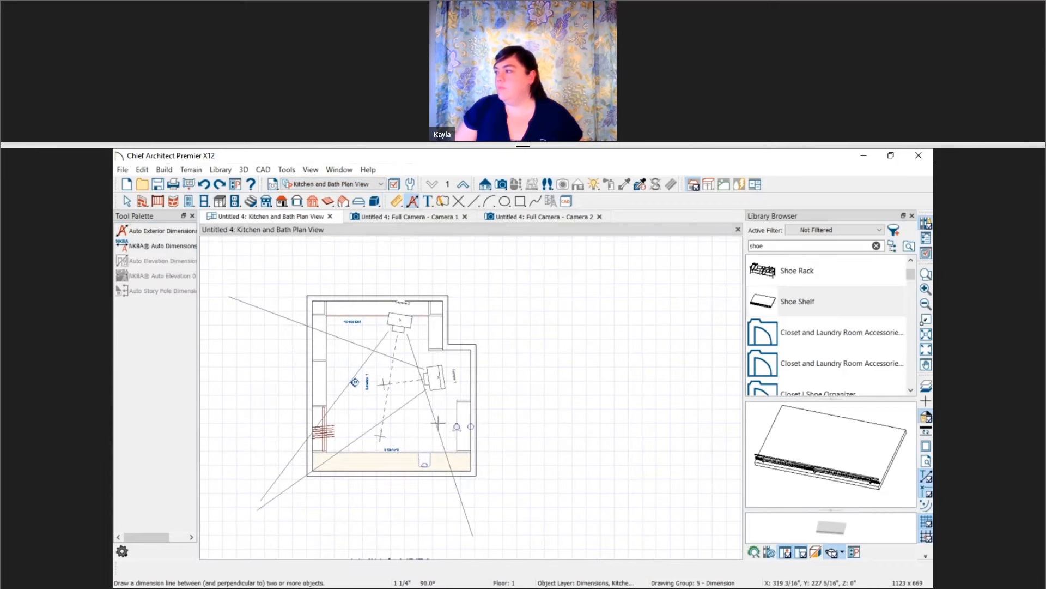
{"action": "left_click", "coordinate": [929, 524]}
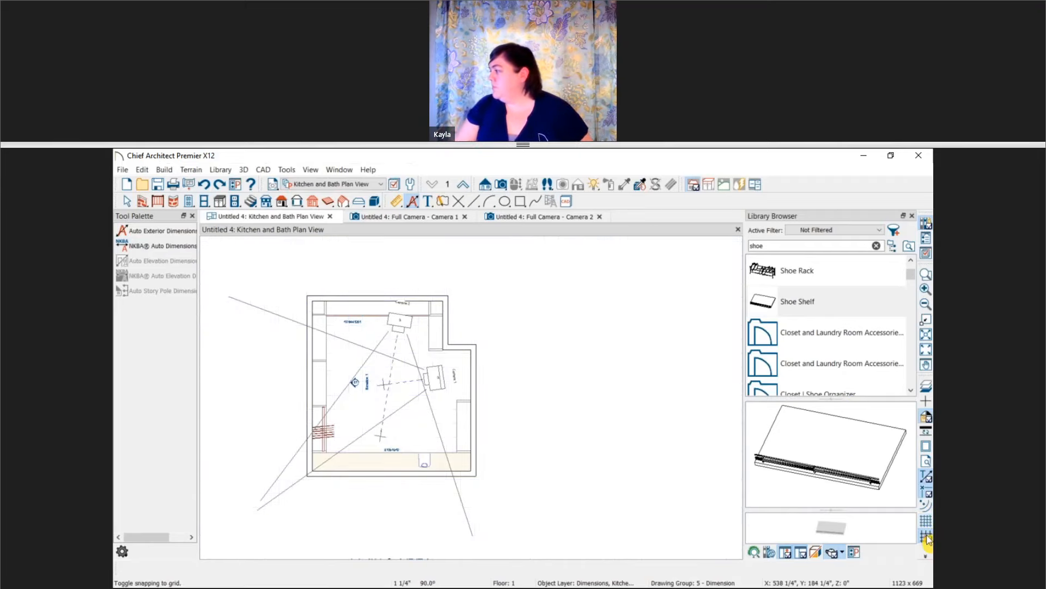
Generate automatic interior dimensions for the closet room, turning on display of the Dimensions, Automatic layer.
{"action": "scroll", "coordinate": [462, 431], "scroll_direction": "up", "scroll_amount": 3}
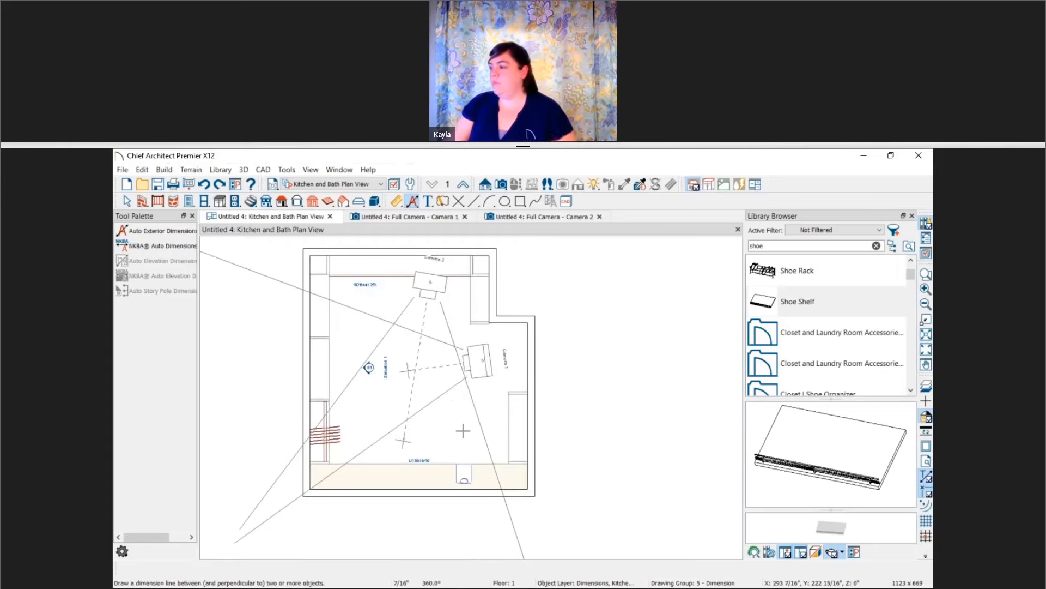
{"action": "left_click", "coordinate": [463, 430]}
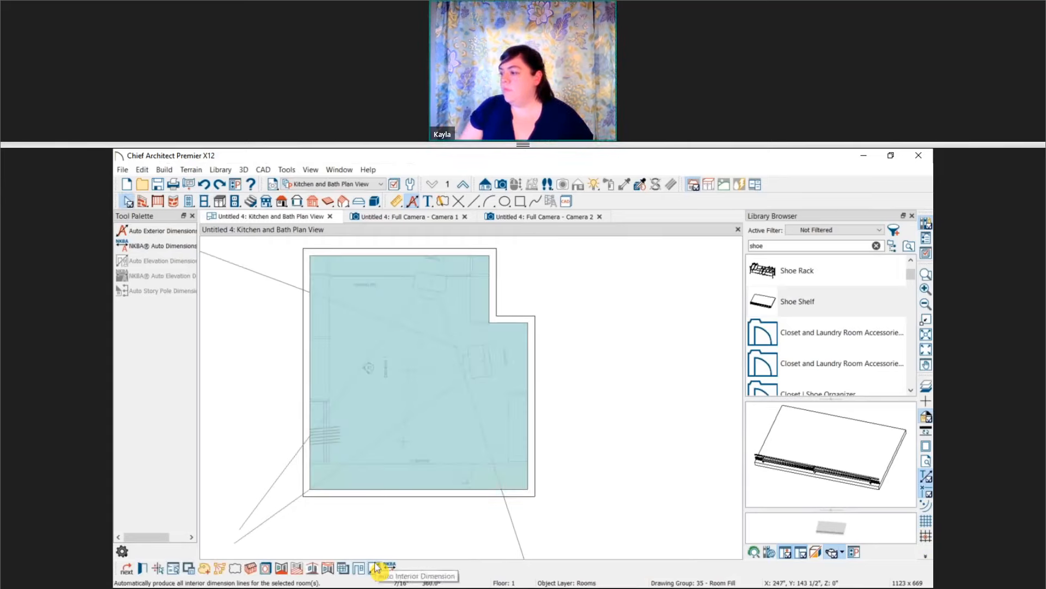
{"action": "left_click", "coordinate": [376, 569]}
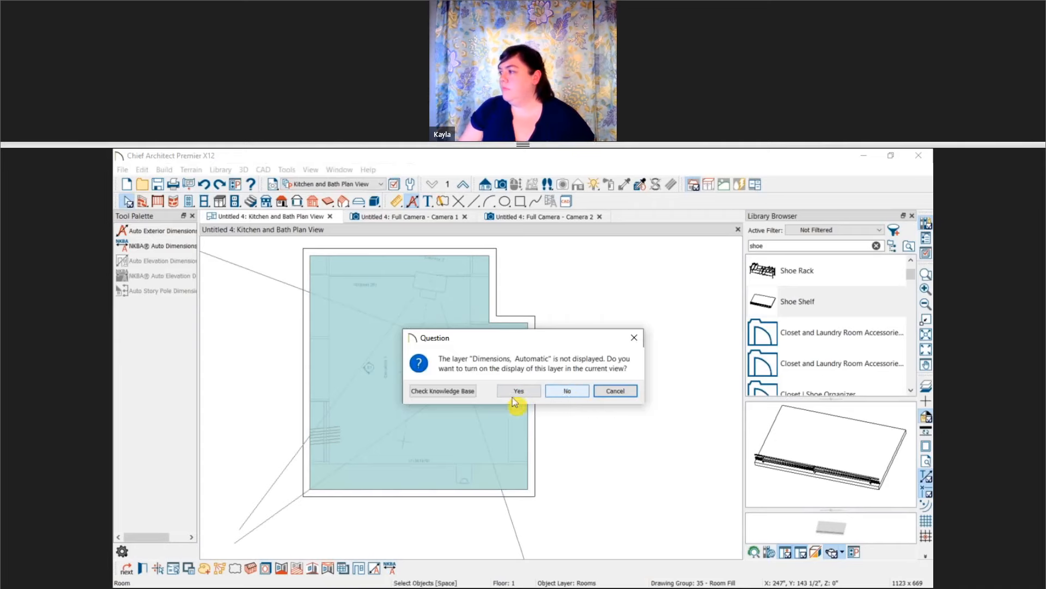
{"action": "left_click", "coordinate": [519, 392]}
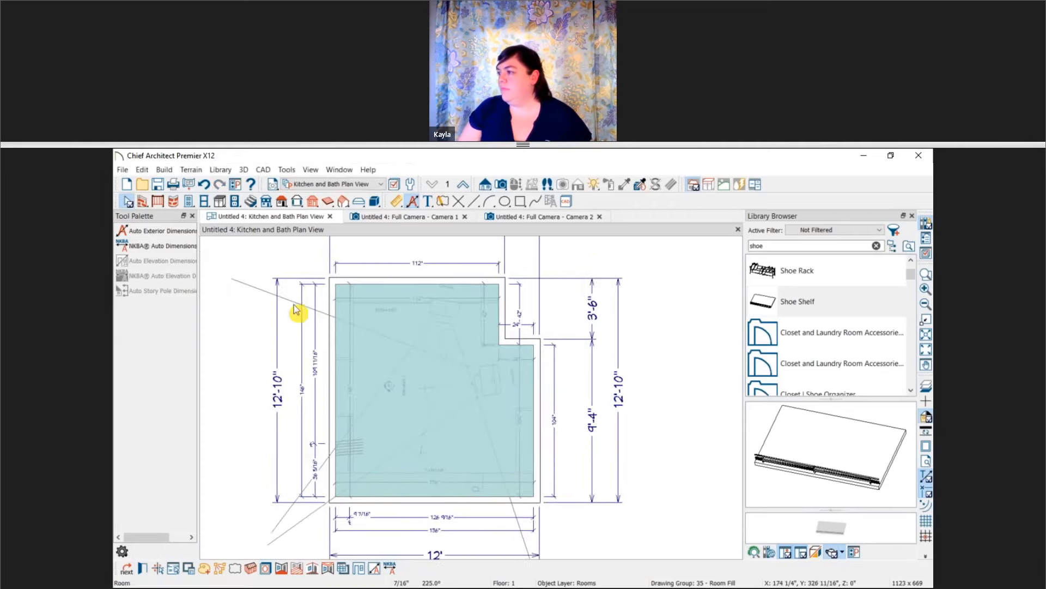
Delete the overall exterior dimension line beside the closet's left wall, turning off Auto Refresh Dimensions.
{"action": "left_click", "coordinate": [278, 329]}
{"action": "key", "text": "Delete"}
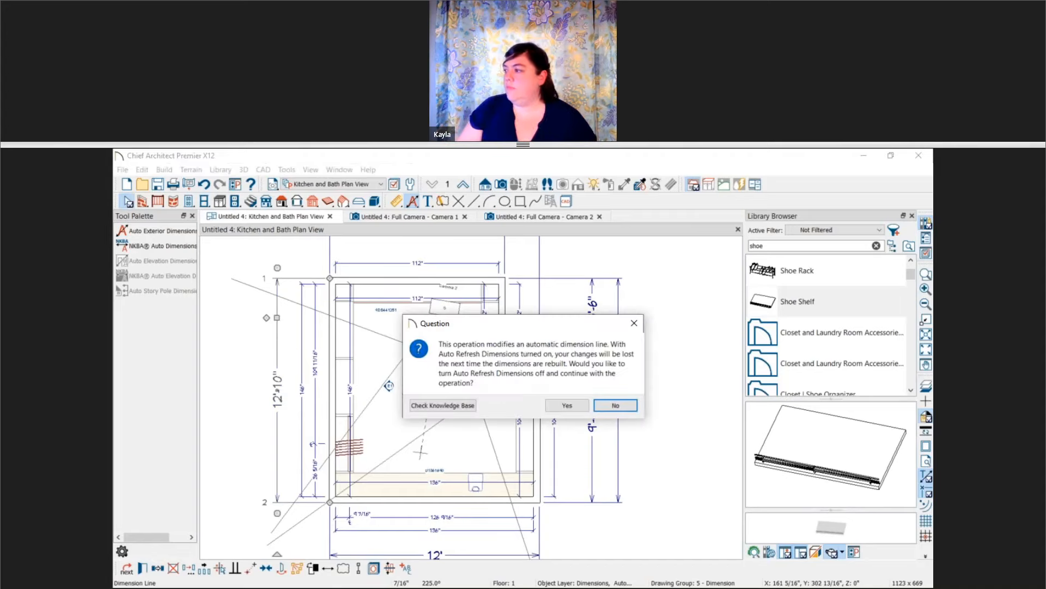
{"action": "left_click", "coordinate": [567, 407]}
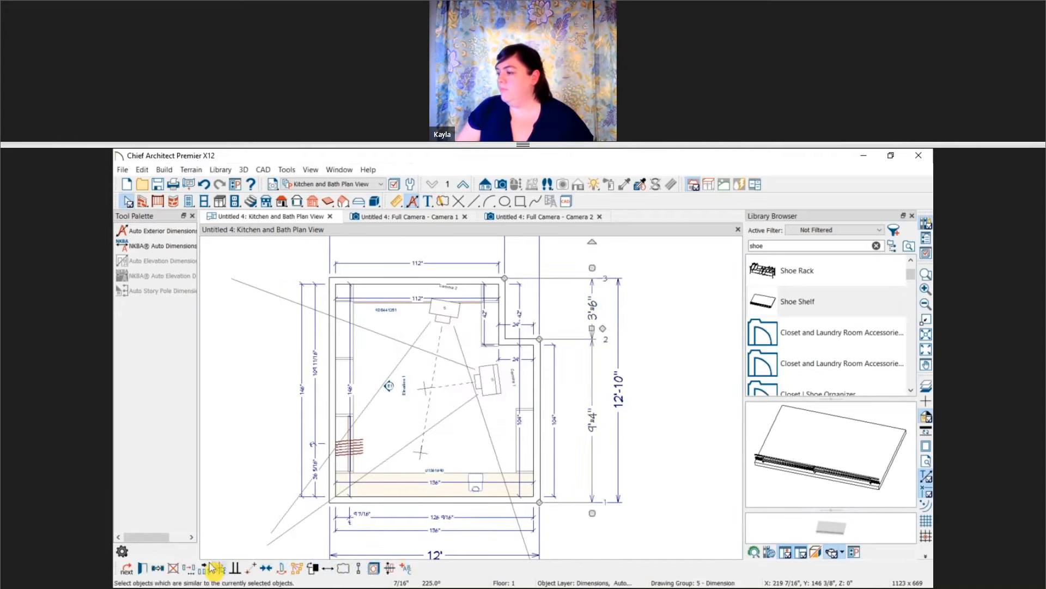
Hide the Dimensions, Automatic layer in the Kitchen and Bath layer set.
{"action": "left_click", "coordinate": [382, 568]}
{"action": "left_click", "coordinate": [505, 258]}
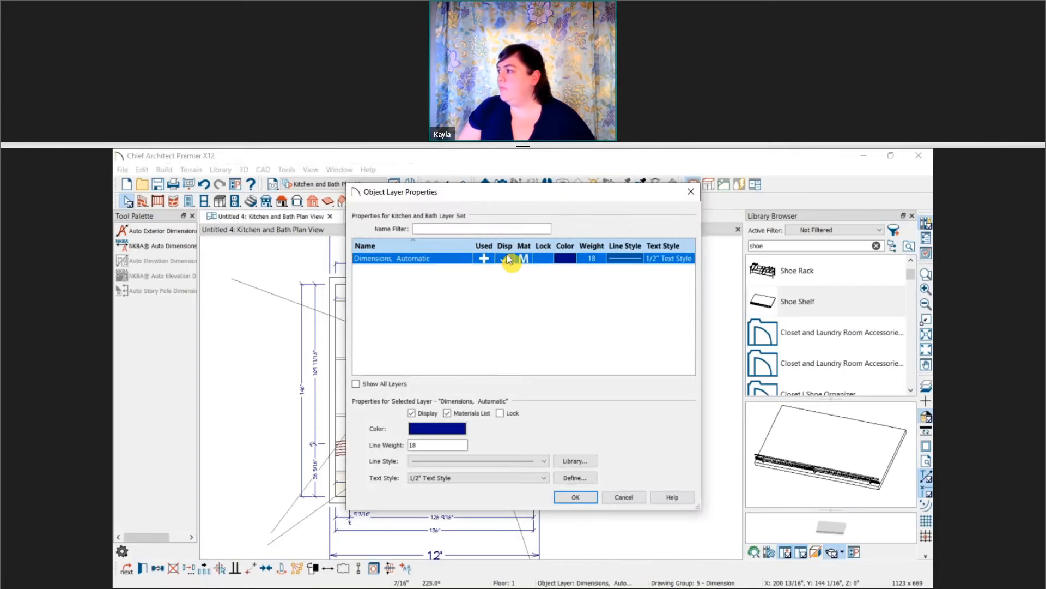
{"action": "left_click", "coordinate": [575, 497]}
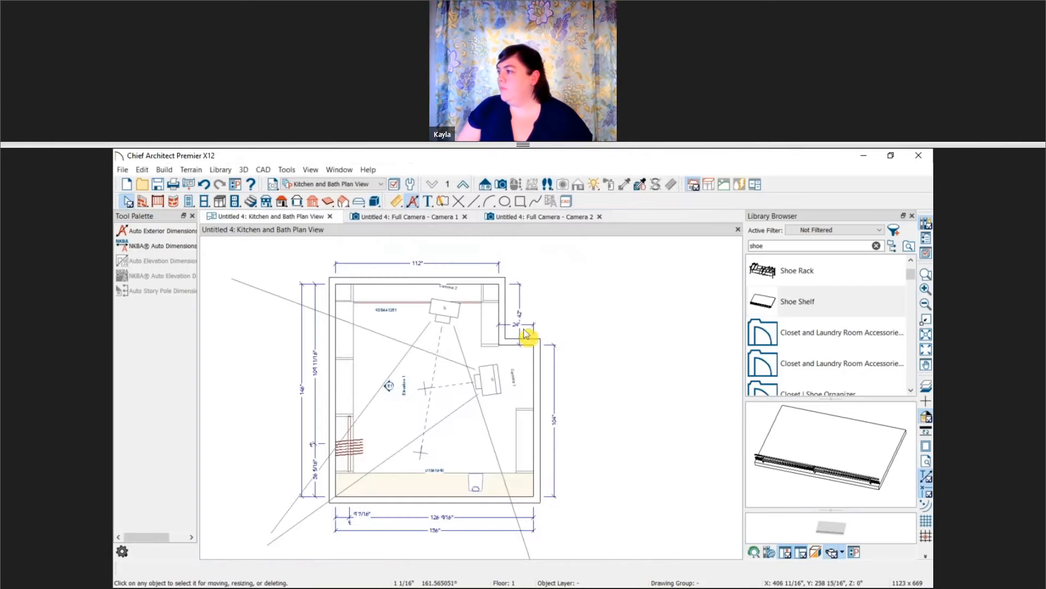
Move the dimension lines of the closet's two right-hand vertical walls from outside to inside the room.
{"action": "scroll", "coordinate": [560, 431], "scroll_direction": "up", "scroll_amount": 1}
{"action": "scroll", "coordinate": [560, 430], "scroll_direction": "up", "scroll_amount": 4}
{"action": "middle_click_drag", "start_coordinate": [526, 536], "coordinate": [512, 518]}
{"action": "scroll", "coordinate": [518, 547], "scroll_direction": "down", "scroll_amount": 1}
{"action": "left_click", "coordinate": [521, 502]}
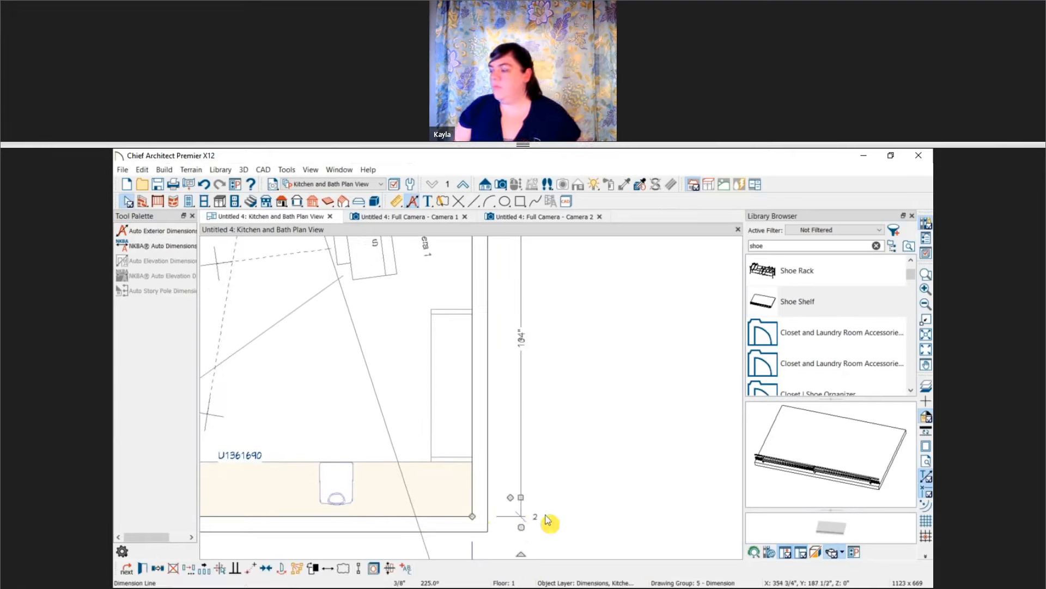
{"action": "scroll", "coordinate": [556, 516], "scroll_direction": "down", "scroll_amount": 5}
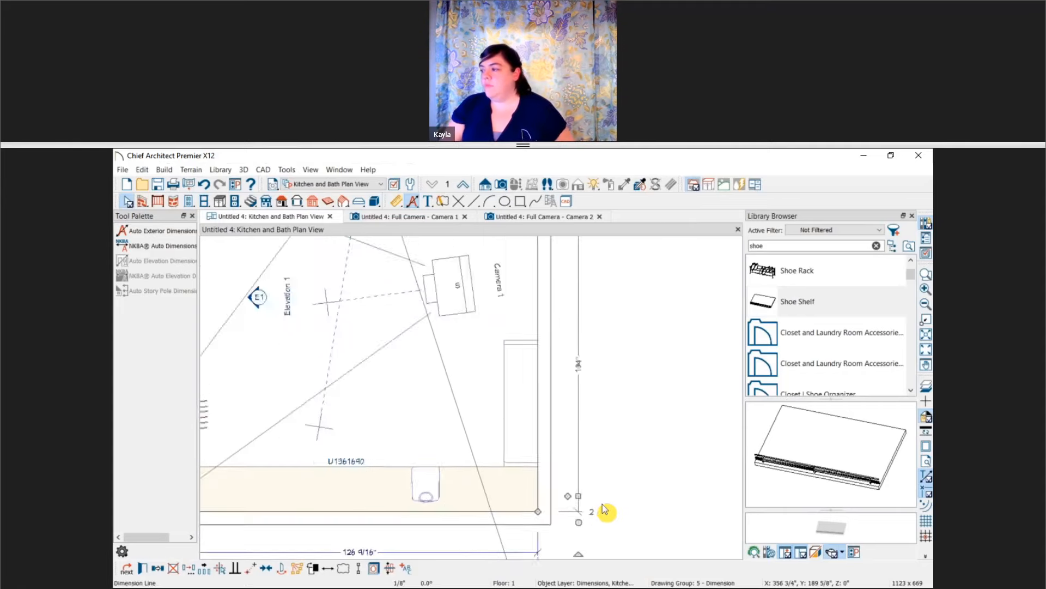
{"action": "middle_click_drag", "start_coordinate": [603, 504], "coordinate": [593, 459]}
{"action": "scroll", "coordinate": [603, 486], "scroll_direction": "down", "scroll_amount": 1}
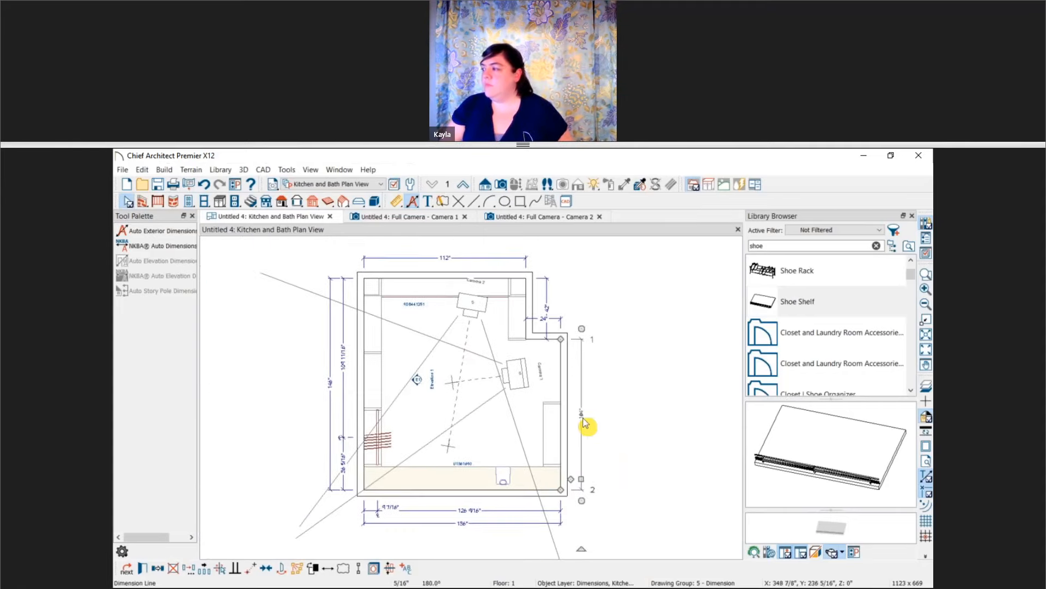
{"action": "left_click_drag", "start_coordinate": [576, 479], "coordinate": [537, 479]}
{"action": "left_click", "coordinate": [567, 406]}
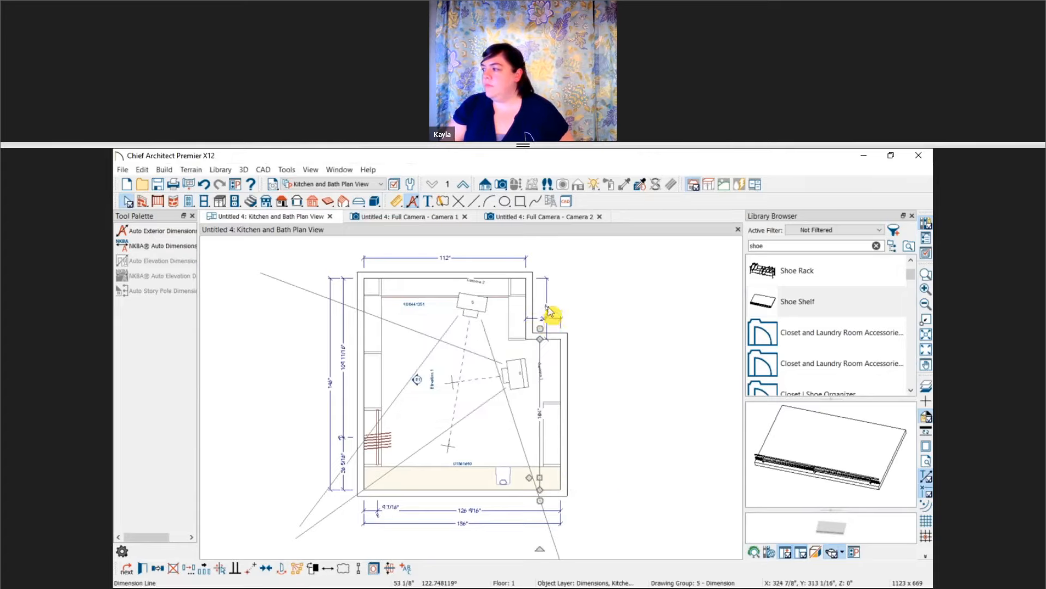
{"action": "left_click", "coordinate": [627, 459]}
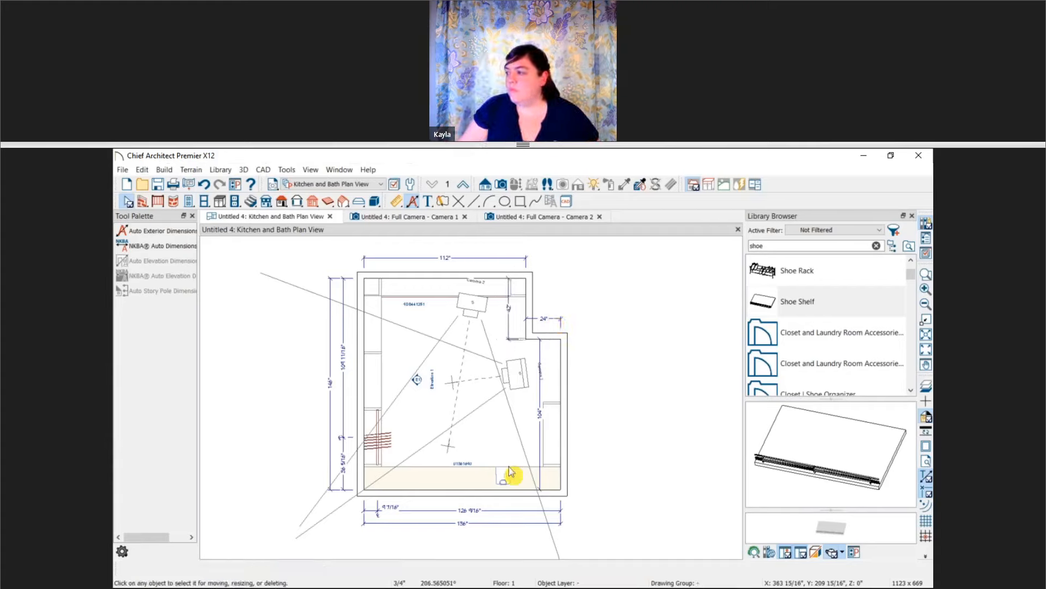
Reposition the closet's long right wall by setting the short dimension across the wall jog to 30 inches.
{"action": "left_click", "coordinate": [396, 201]}
{"action": "left_click", "coordinate": [155, 277]}
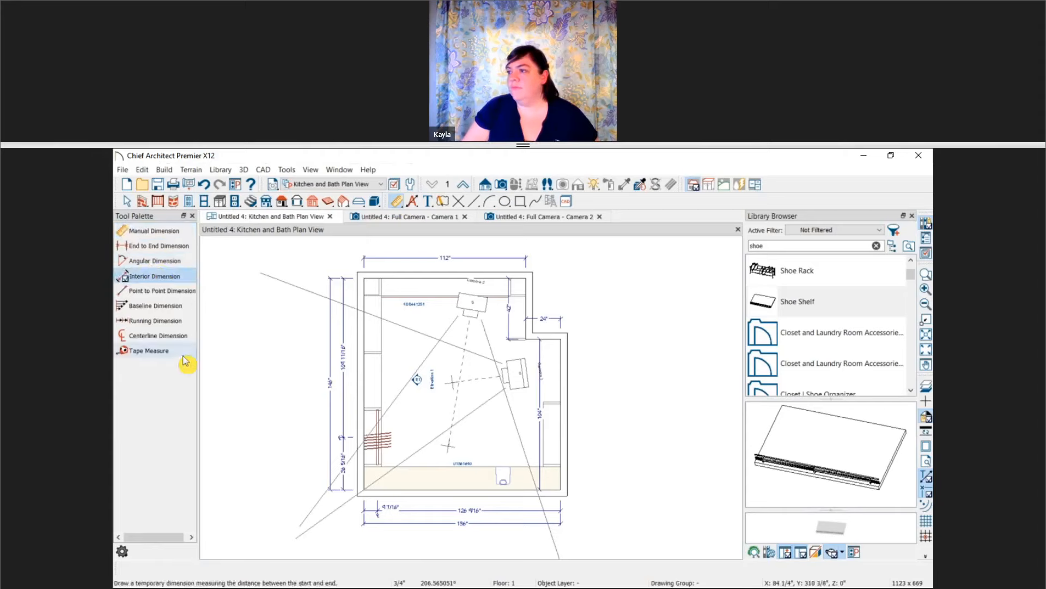
{"action": "left_click", "coordinate": [542, 305]}
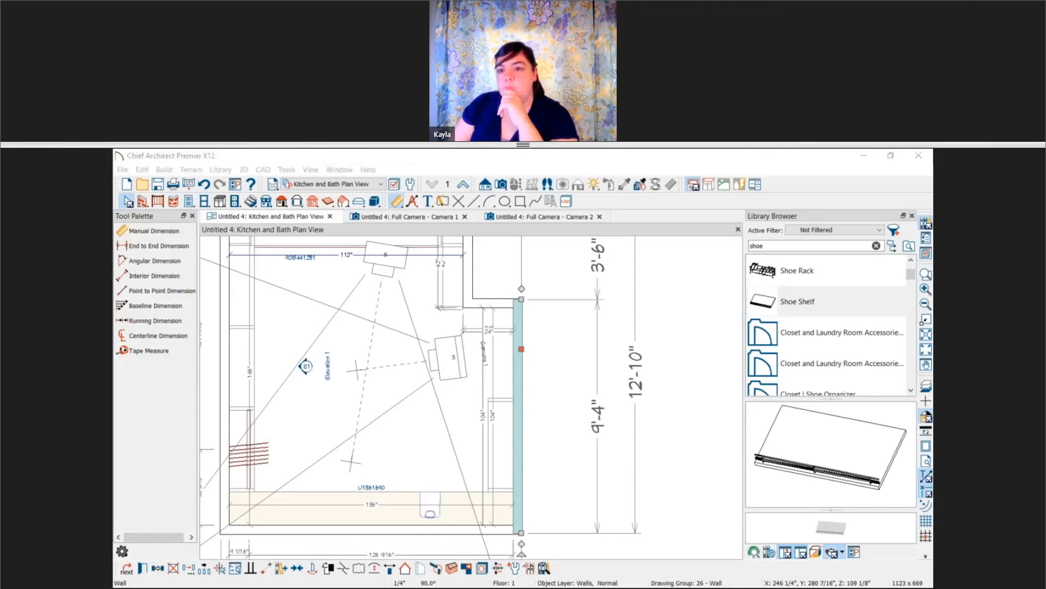
{"action": "left_click", "coordinate": [486, 331]}
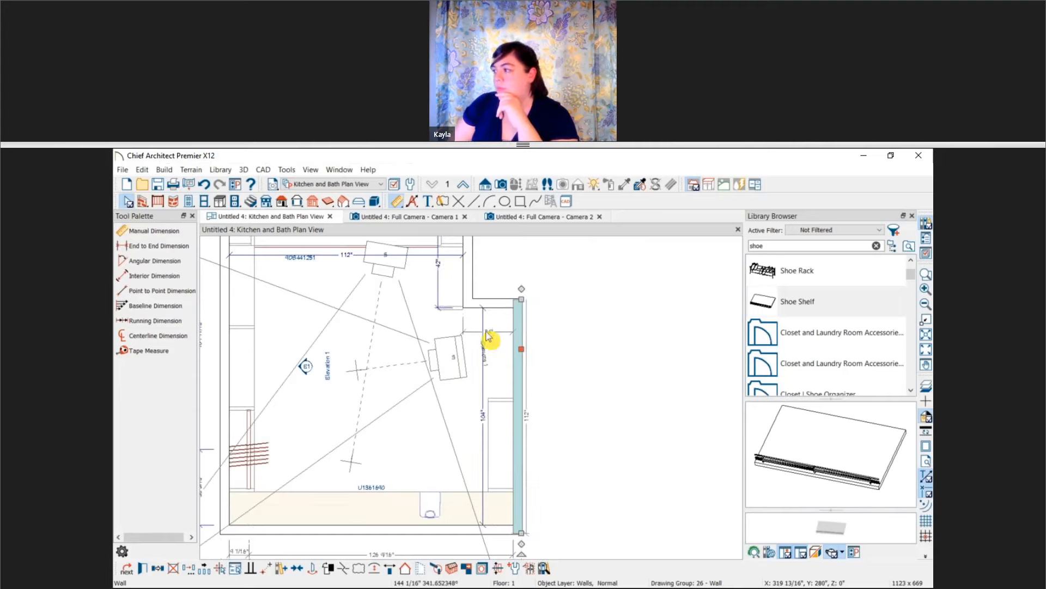
{"action": "left_click", "coordinate": [488, 336]}
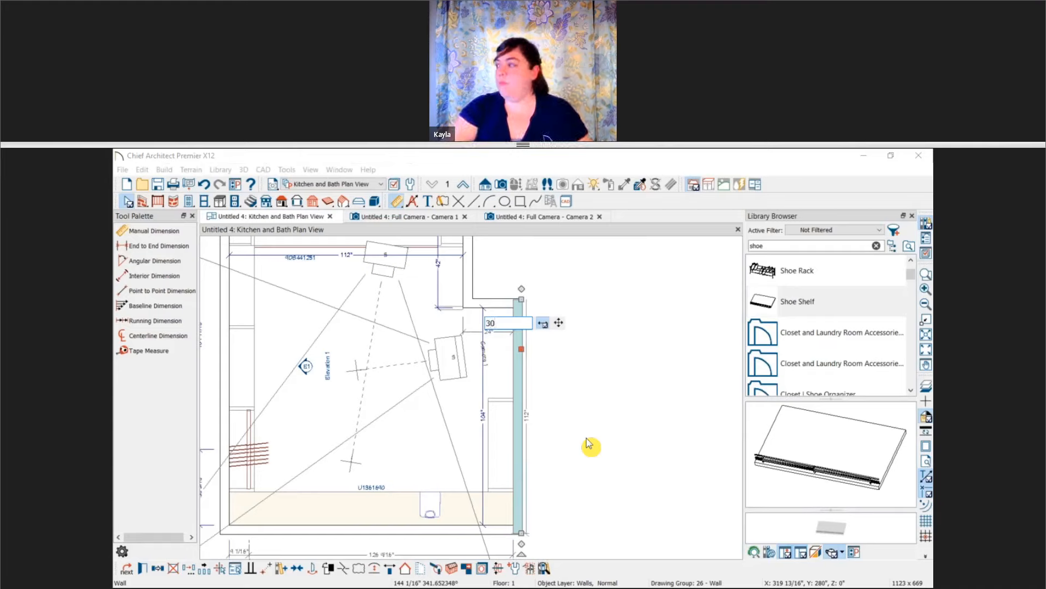
{"action": "key", "text": "Return"}
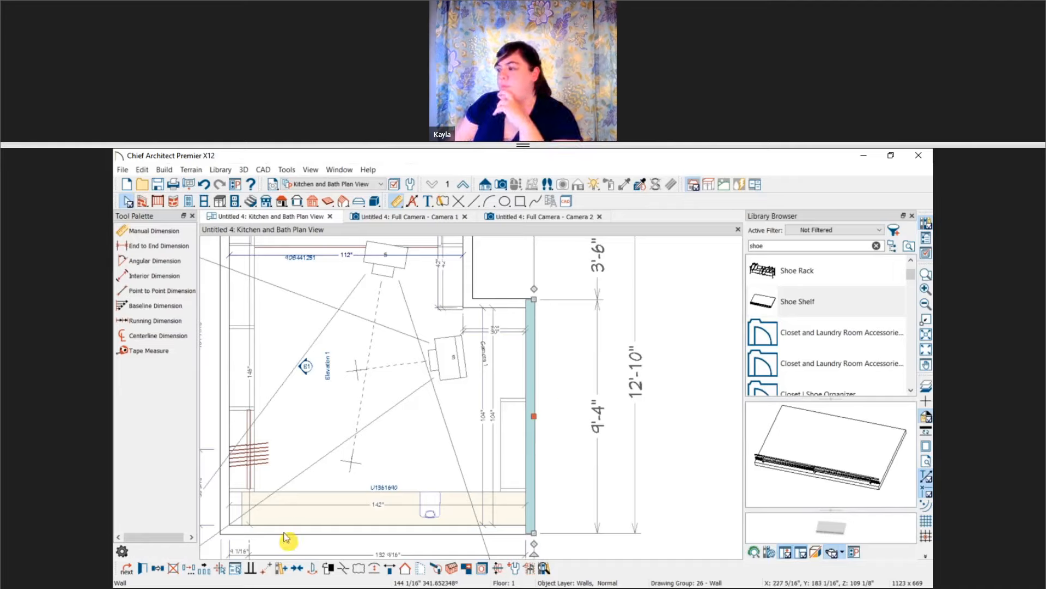
{"action": "left_click", "coordinate": [548, 425]}
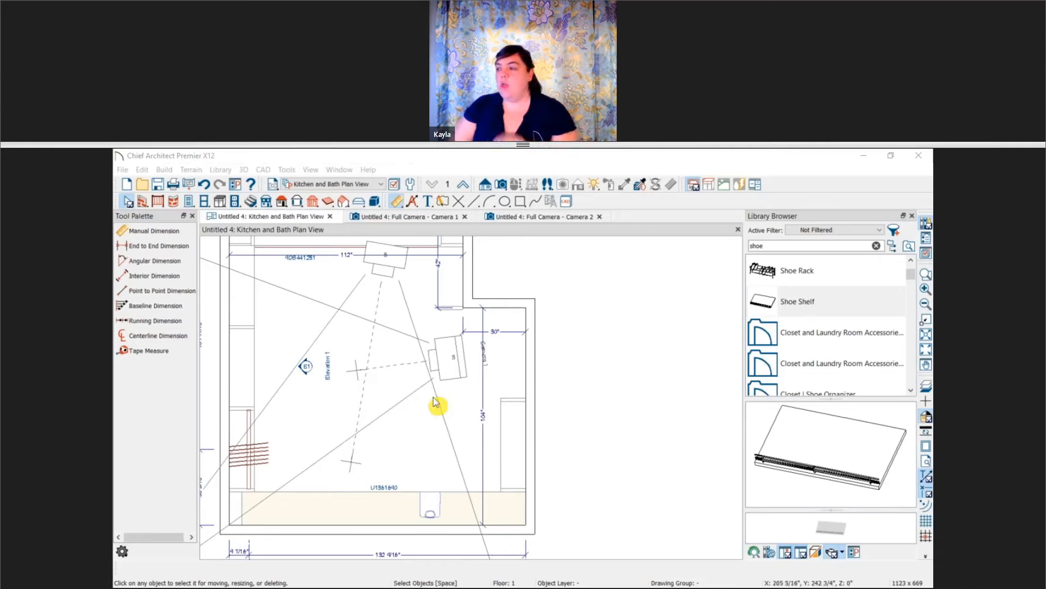
Clear the library search and choose Grid Door from Door Panels in the Doors No.1 Sliding Barn catalog.
{"action": "middle_click_drag", "start_coordinate": [501, 447], "coordinate": [518, 439]}
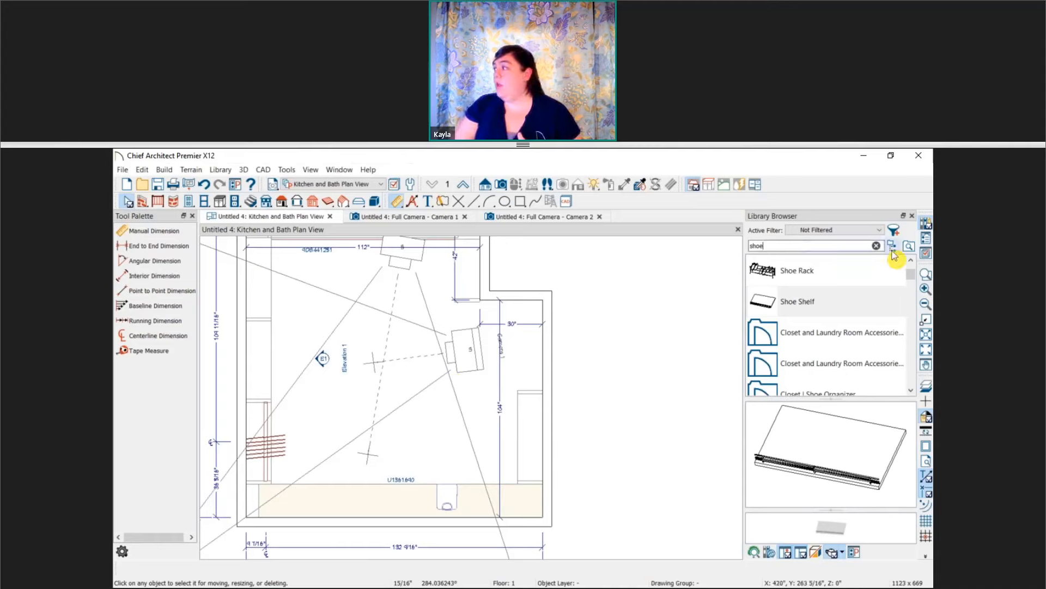
{"action": "left_click", "coordinate": [877, 246]}
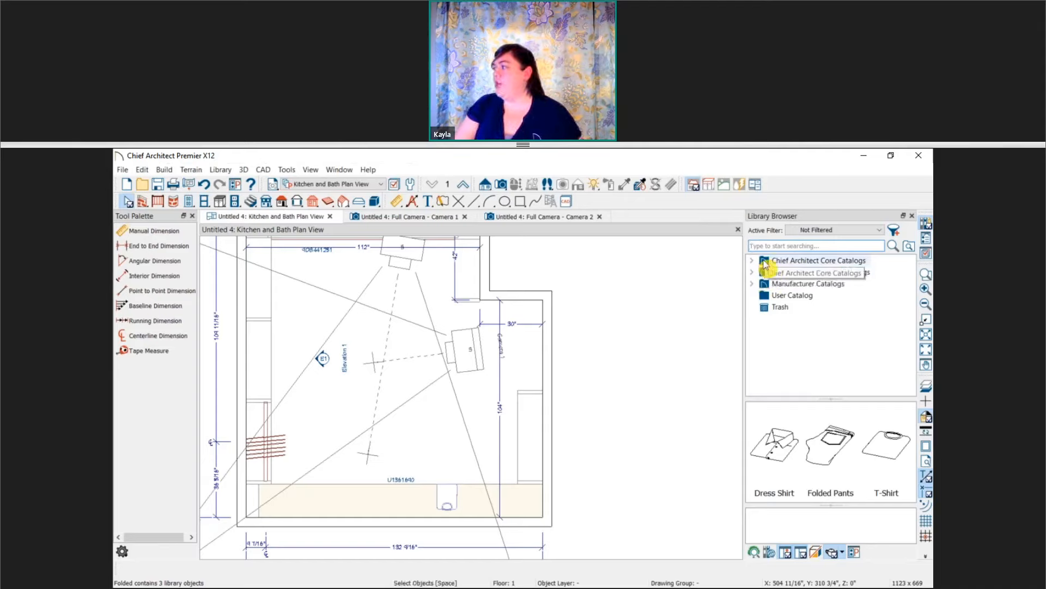
{"action": "left_click", "coordinate": [752, 272]}
{"action": "scroll", "coordinate": [763, 332], "scroll_direction": "down", "scroll_amount": 12}
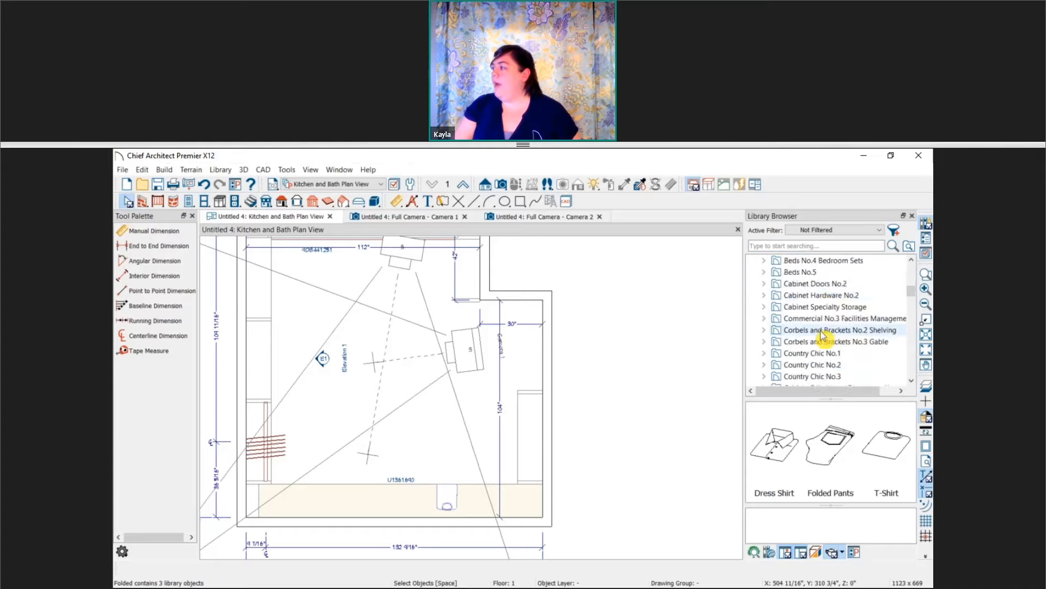
{"action": "scroll", "coordinate": [823, 335], "scroll_direction": "up", "scroll_amount": 3}
{"action": "scroll", "coordinate": [828, 322], "scroll_direction": "down", "scroll_amount": 2}
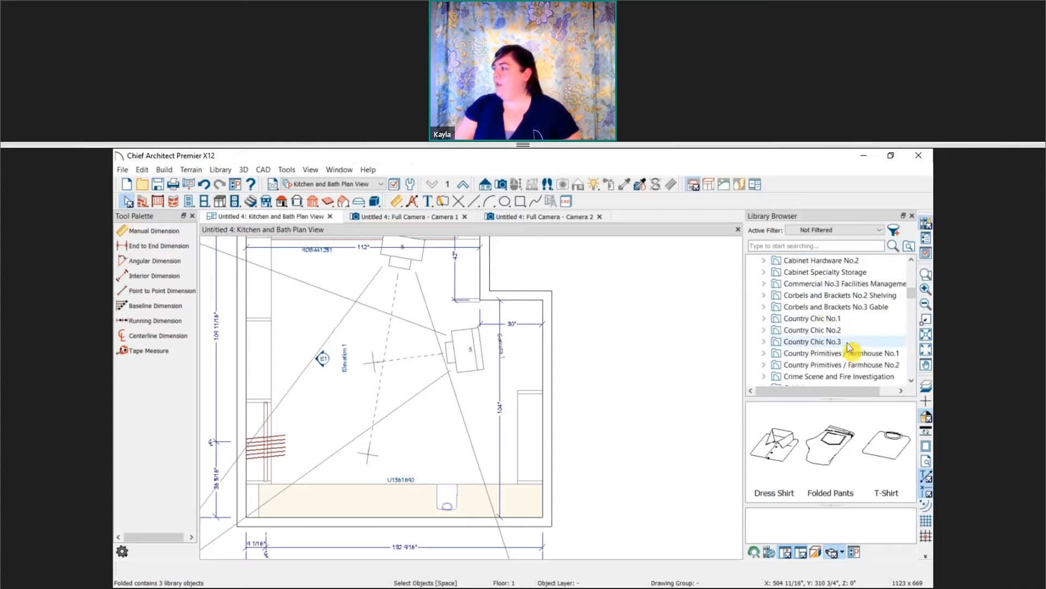
{"action": "scroll", "coordinate": [832, 315], "scroll_direction": "down", "scroll_amount": 5}
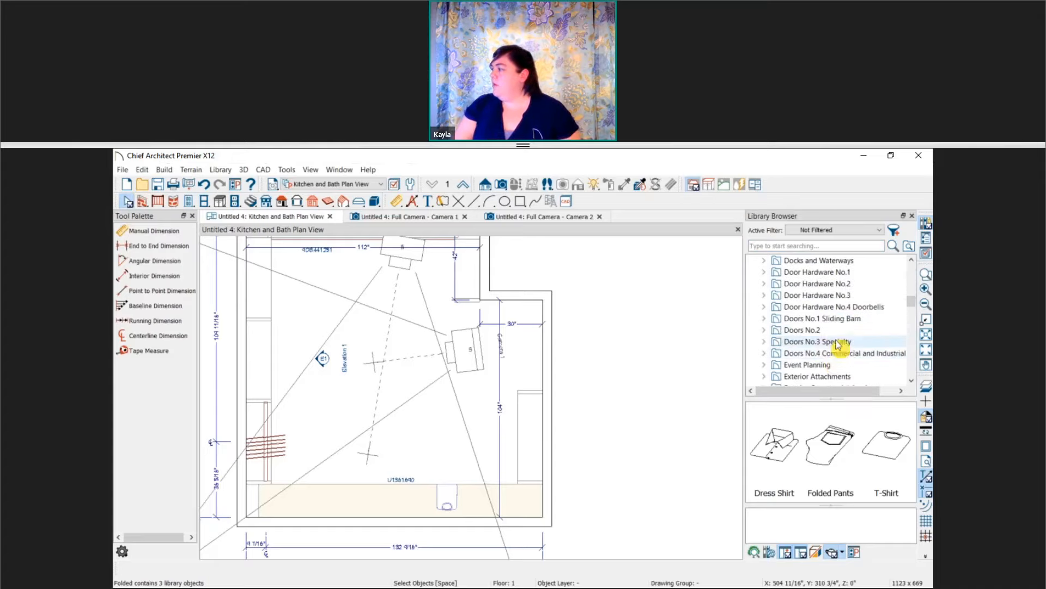
{"action": "left_click", "coordinate": [850, 321]}
{"action": "double_click", "coordinate": [806, 461]}
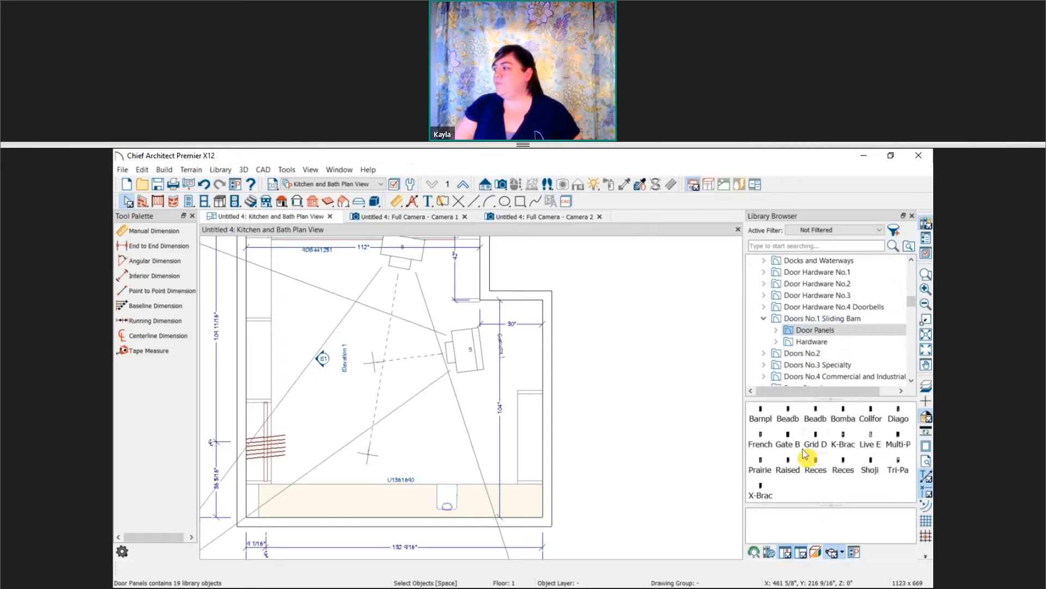
{"action": "left_click", "coordinate": [812, 439]}
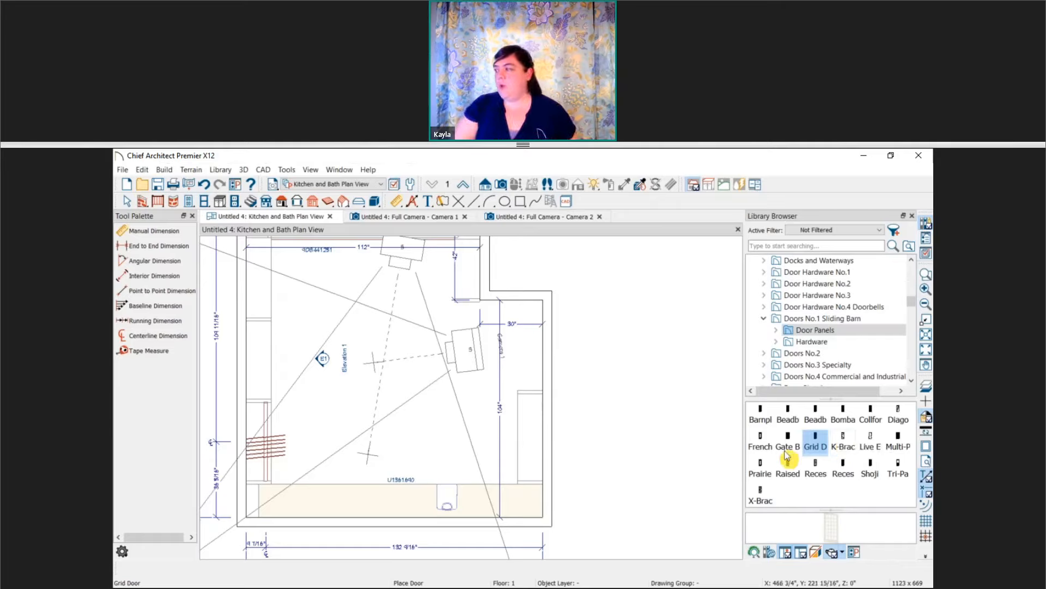
Try the Grid Door sliding barn door in the closet's long right wall, then delete it.
{"action": "middle_click_drag", "start_coordinate": [425, 463], "coordinate": [446, 445]}
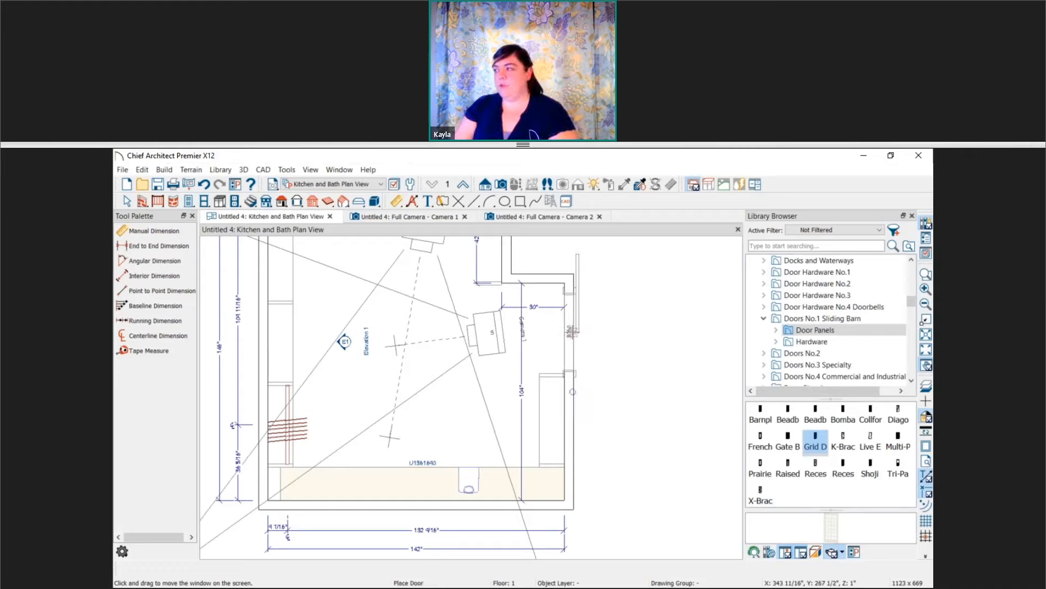
{"action": "left_click", "coordinate": [570, 330]}
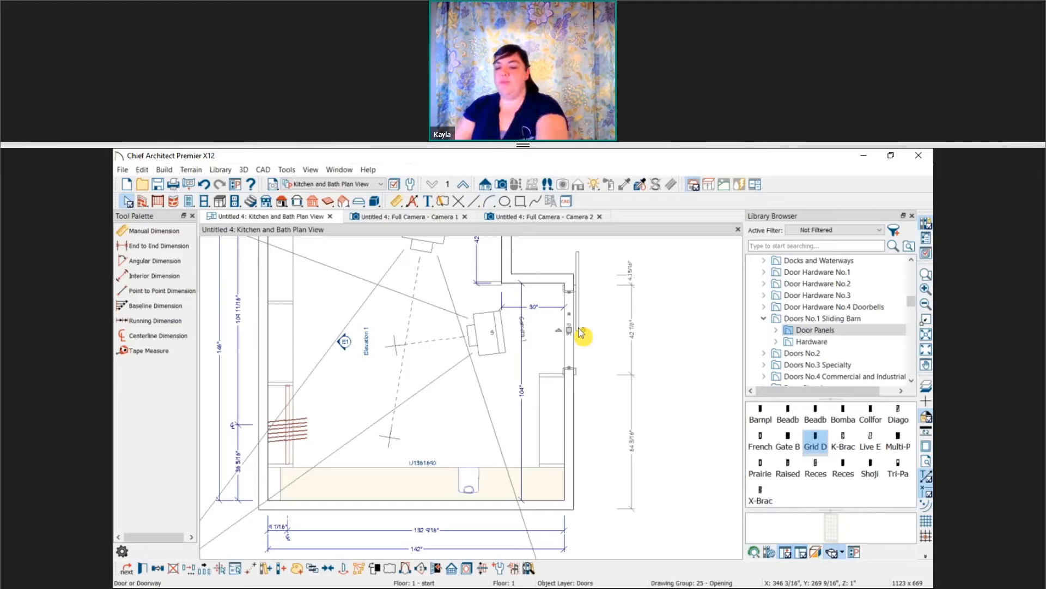
{"action": "key", "text": "Delete"}
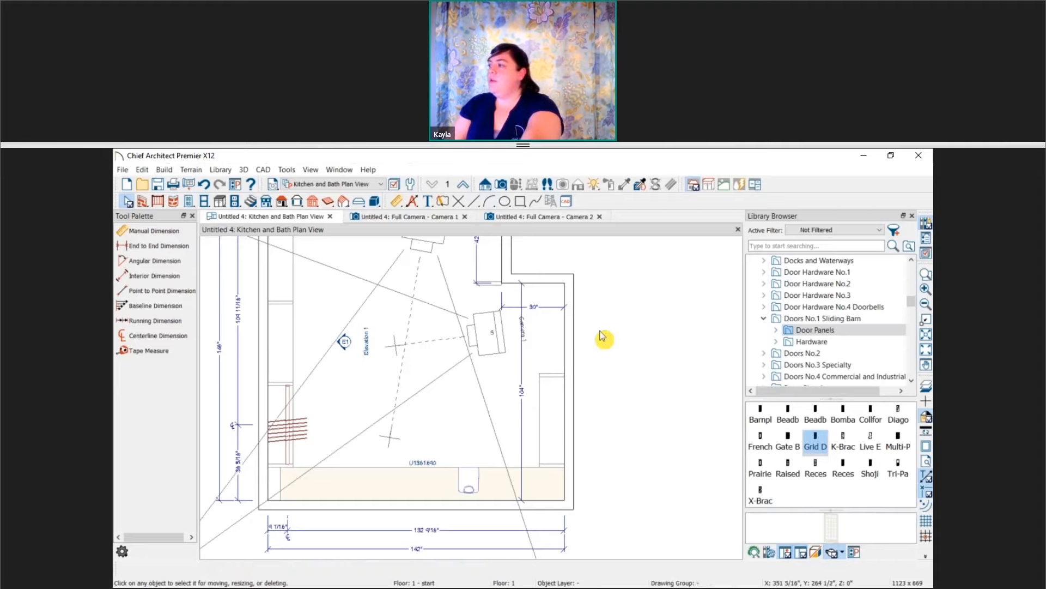
{"action": "middle_click_drag", "start_coordinate": [599, 362], "coordinate": [576, 378]}
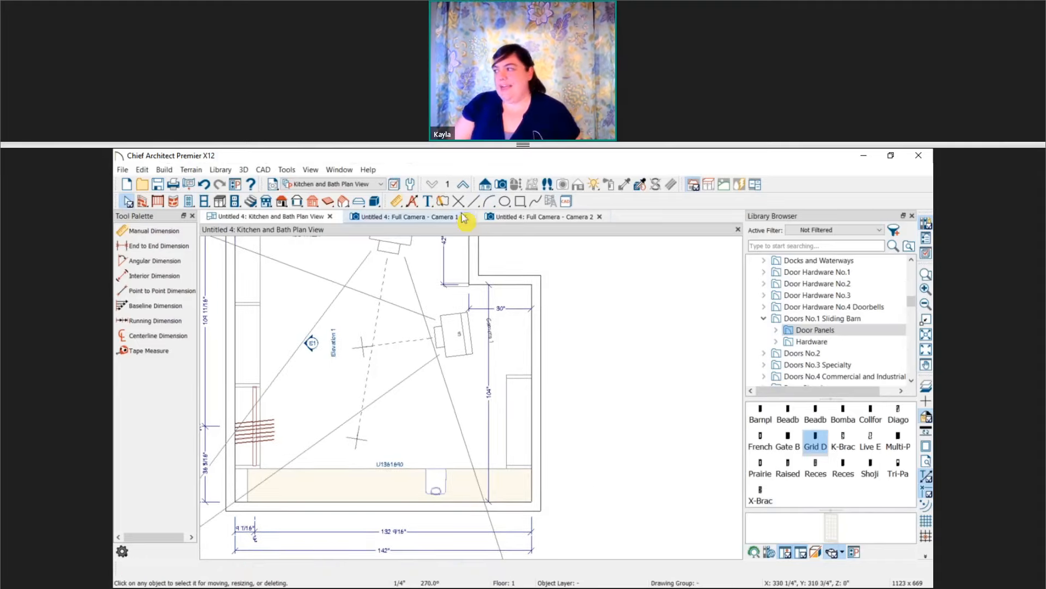
Create a new plan and draw a single horizontal straight wall about 21'-4" long.
{"action": "left_click", "coordinate": [127, 186]}
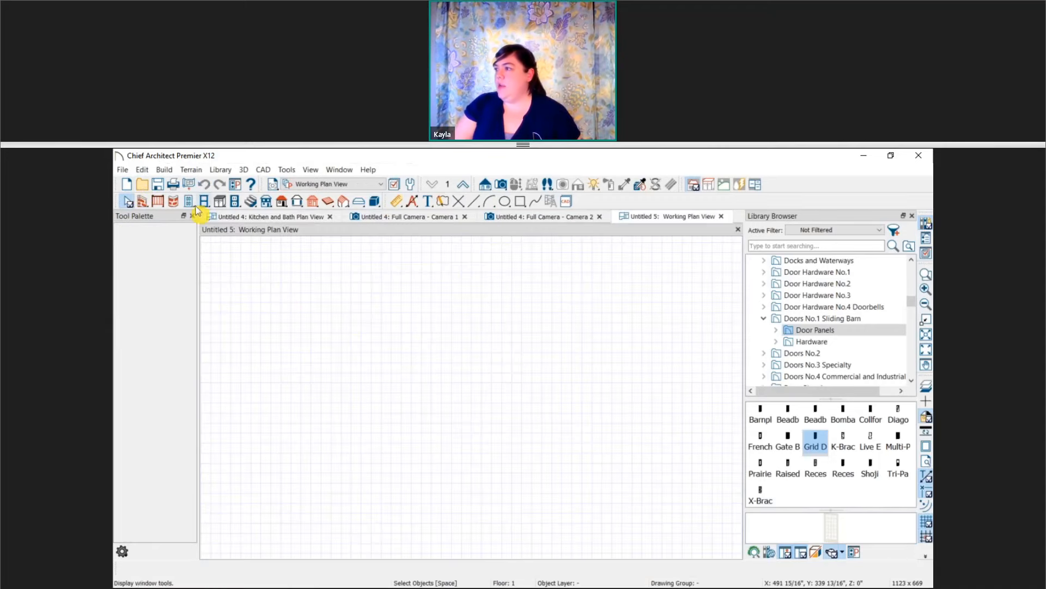
{"action": "left_click", "coordinate": [142, 201]}
{"action": "left_click_drag", "start_coordinate": [349, 369], "coordinate": [563, 370]}
Place the Grid Door sliding barn door in the new wall, slightly left of its middle.
{"action": "left_click", "coordinate": [817, 440]}
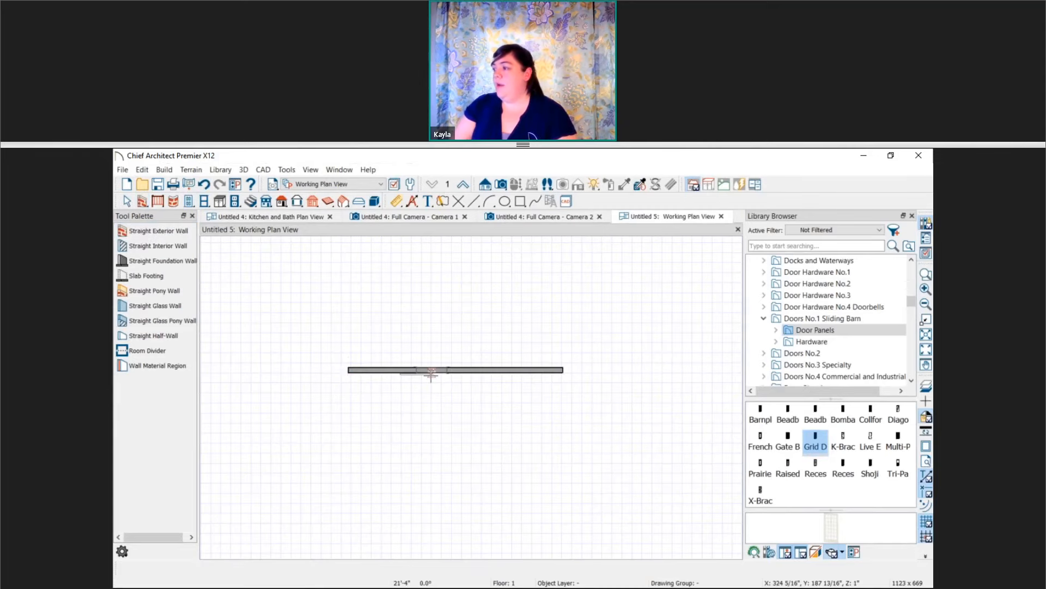
{"action": "left_click", "coordinate": [431, 377]}
{"action": "scroll", "coordinate": [409, 374], "scroll_direction": "up", "scroll_amount": 4}
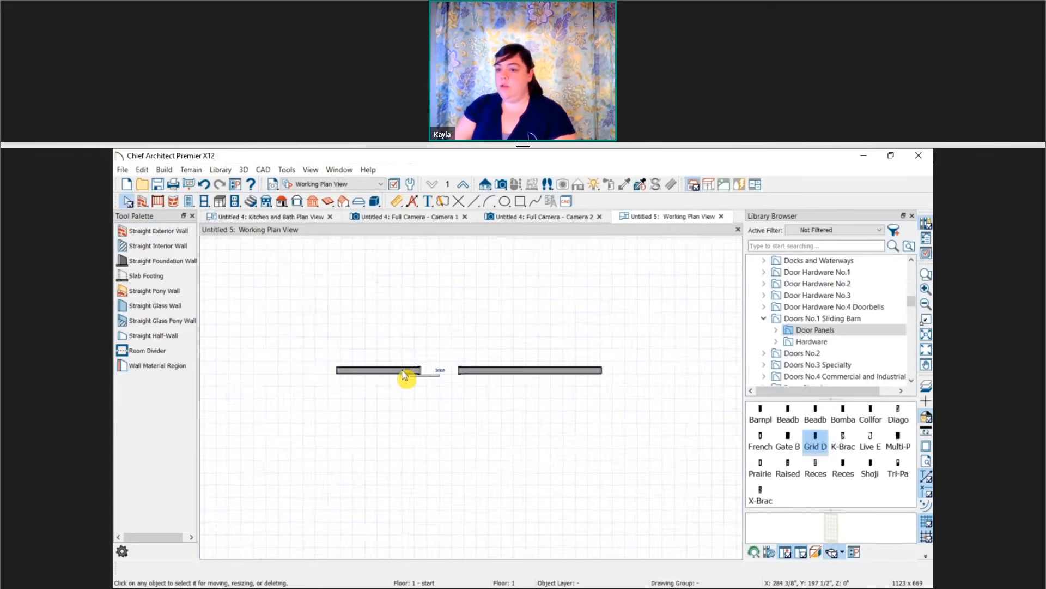
Create a full camera view looking at the wall and its sliding barn door.
{"action": "left_click", "coordinate": [561, 371]}
{"action": "left_click", "coordinate": [500, 184]}
{"action": "left_click_drag", "start_coordinate": [572, 498], "coordinate": [532, 452]}
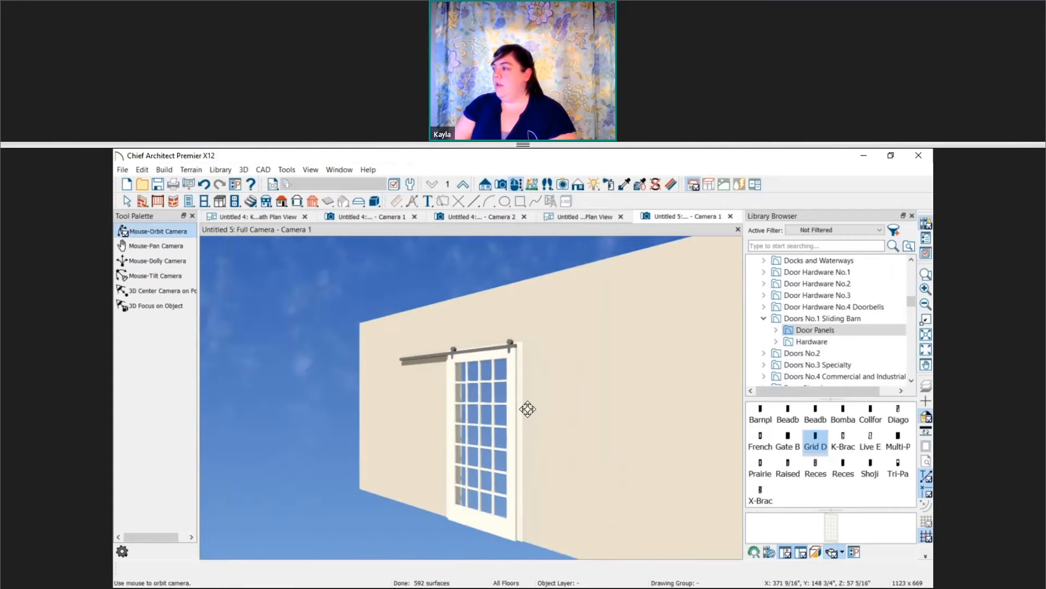
{"action": "middle_click_drag", "start_coordinate": [501, 404], "coordinate": [499, 404]}
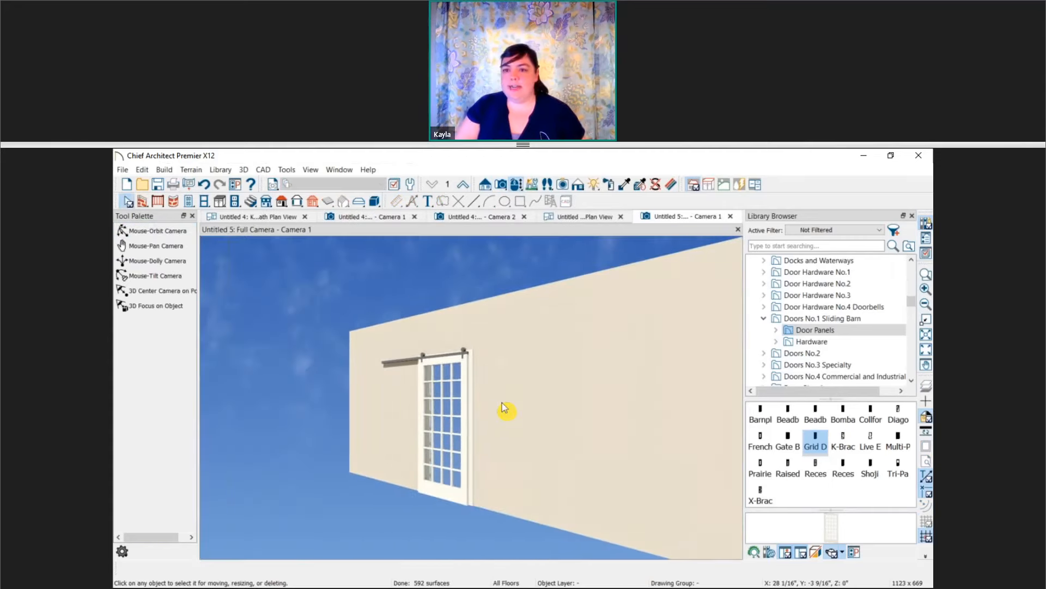
{"action": "middle_click_drag", "start_coordinate": [460, 391], "coordinate": [438, 385]}
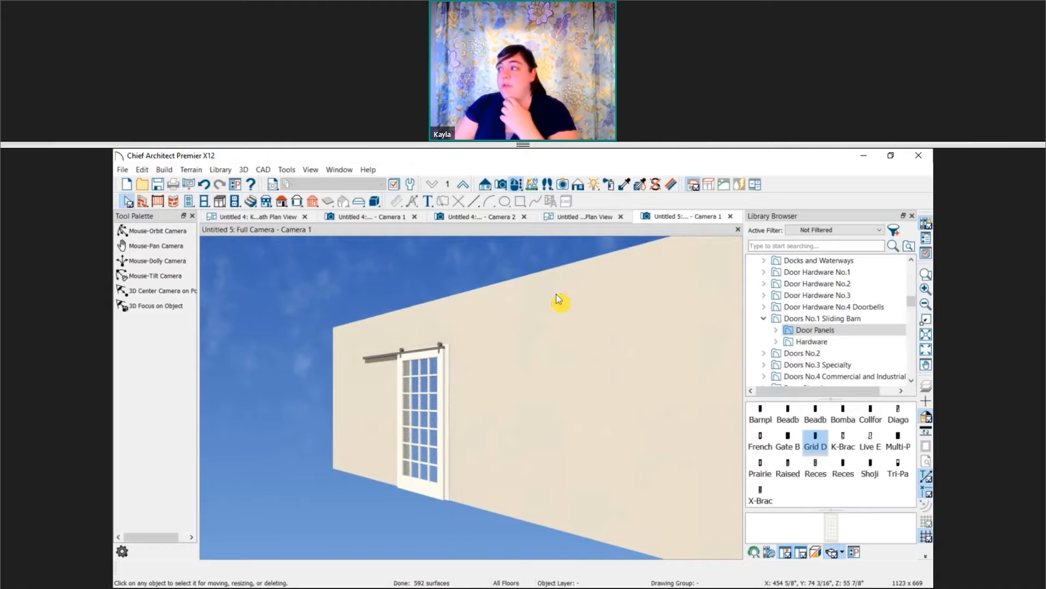
Temporarily delete the wall's surfaces from the camera view with Delete Surface, keeping the barn door and its hardware.
{"action": "left_click", "coordinate": [657, 185]}
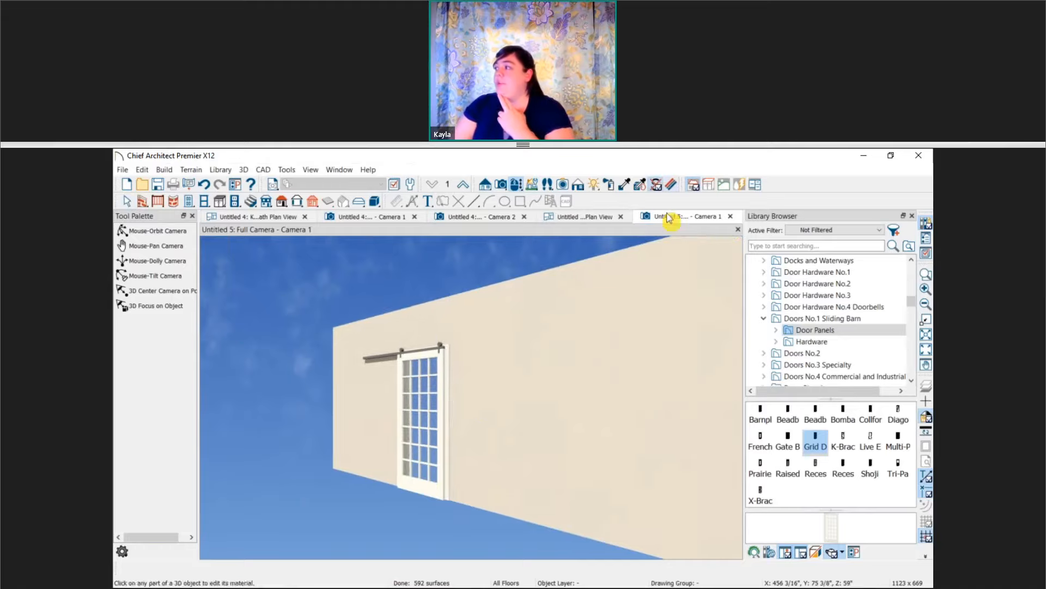
{"action": "left_click", "coordinate": [588, 367]}
{"action": "left_click", "coordinate": [561, 365]}
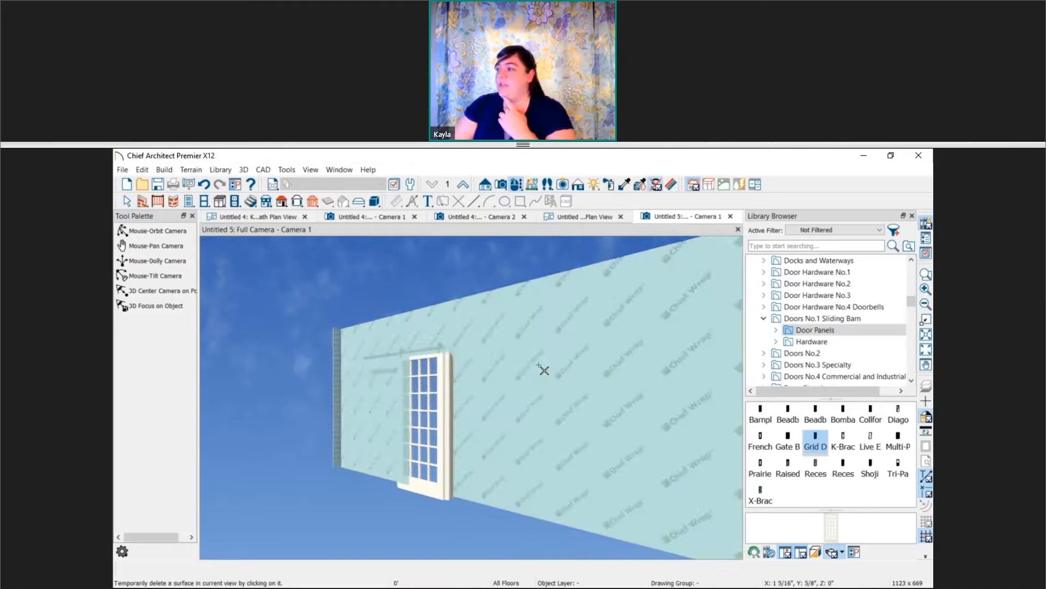
{"action": "left_click", "coordinate": [537, 364]}
{"action": "left_click", "coordinate": [534, 364]}
{"action": "left_click", "coordinate": [366, 358]}
{"action": "left_click", "coordinate": [357, 352]}
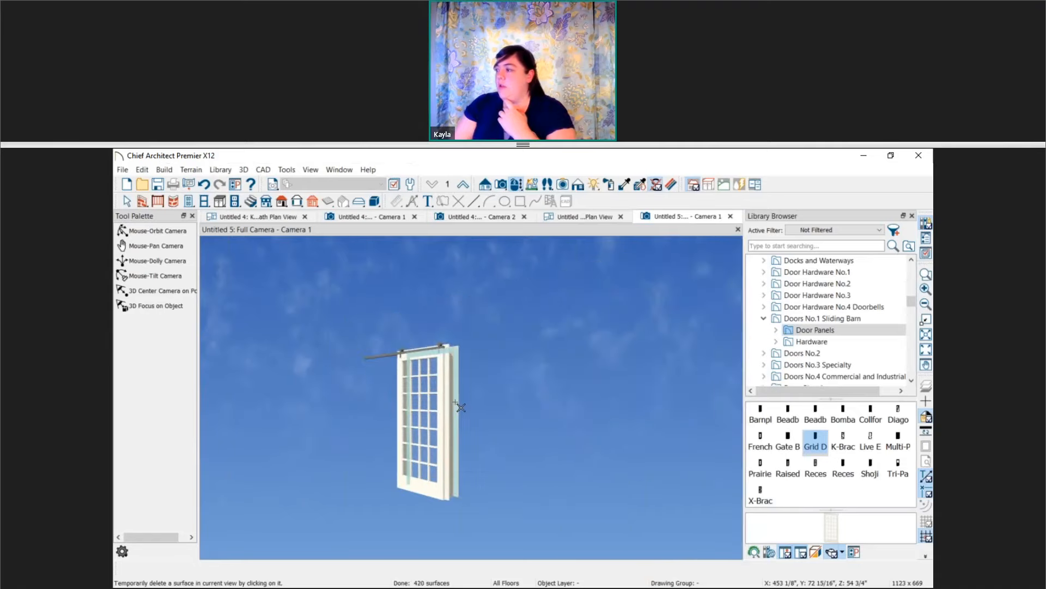
Delete the casing and jamb surfaces behind the barn door panel from the camera view.
{"action": "left_click", "coordinate": [456, 403]}
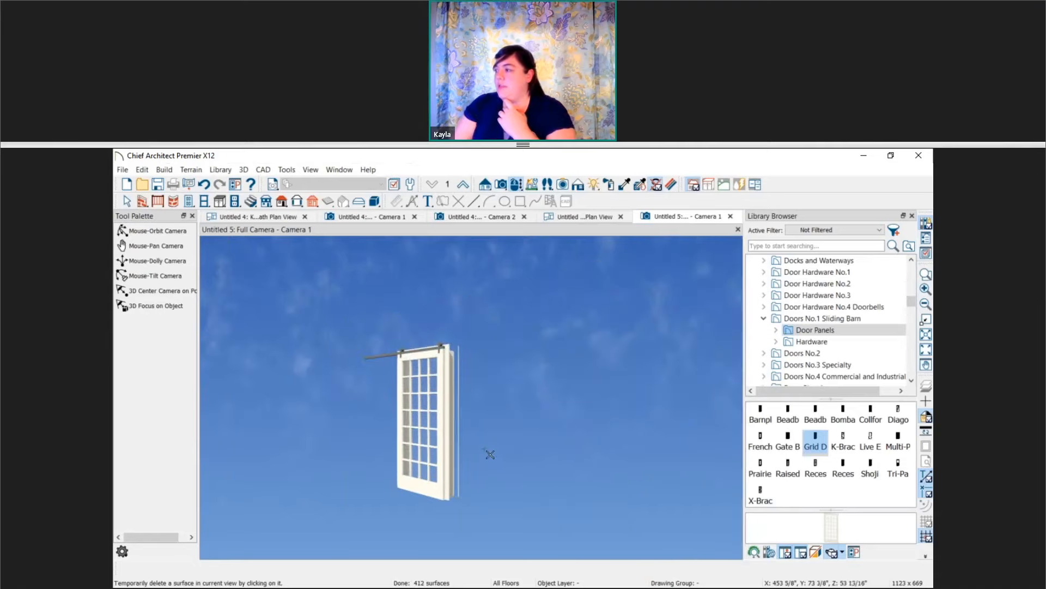
{"action": "left_click", "coordinate": [451, 421]}
{"action": "left_click", "coordinate": [452, 355]}
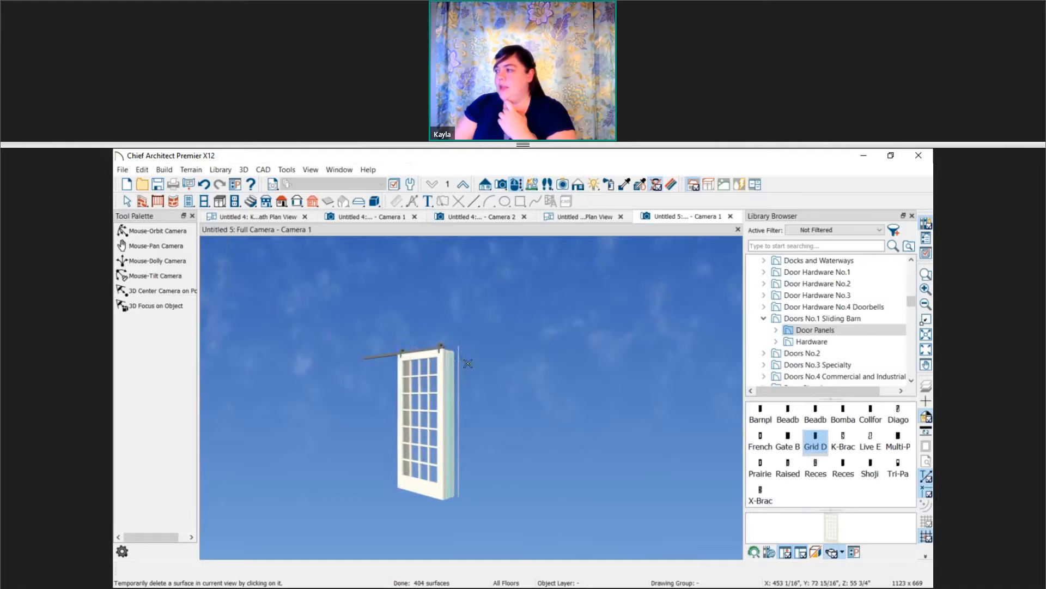
{"action": "left_click", "coordinate": [460, 361]}
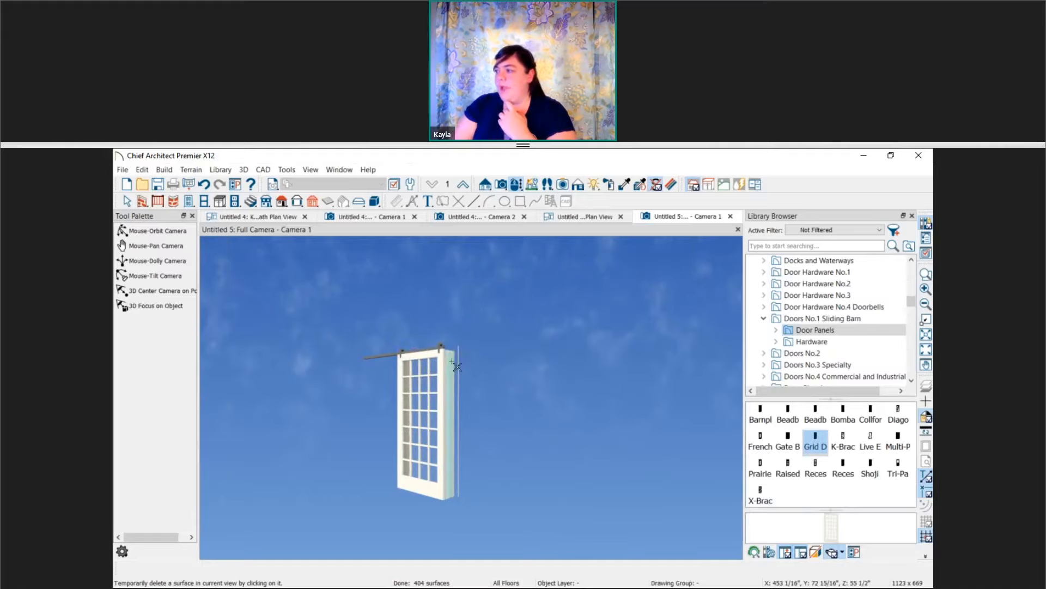
{"action": "left_click", "coordinate": [463, 361]}
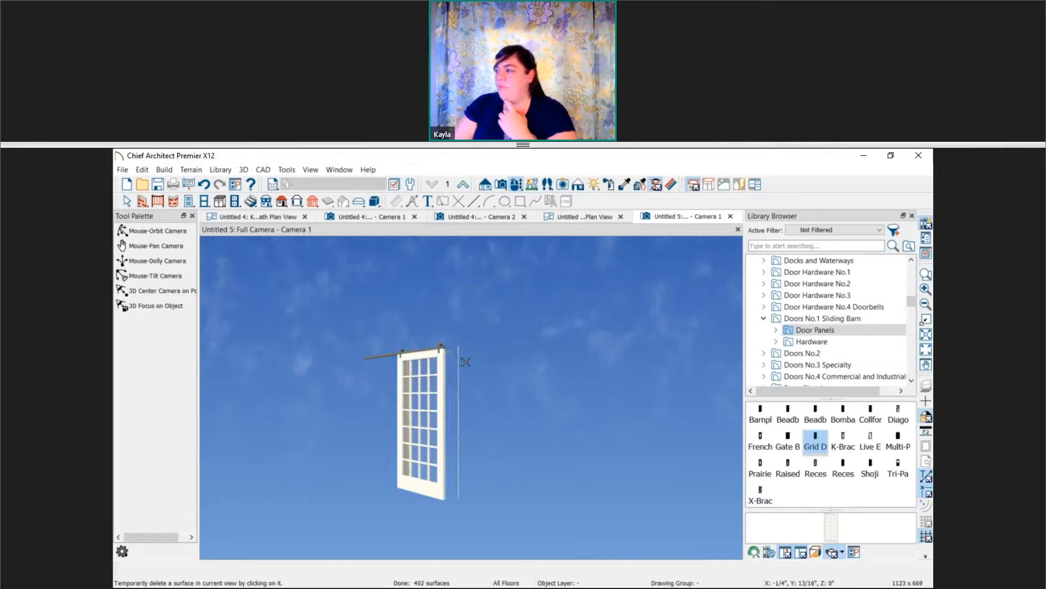
Delete the remaining thin trim surfaces beside the barn door so only the panel, rail and hangers are left.
{"action": "scroll", "coordinate": [464, 360], "scroll_direction": "up", "scroll_amount": 5}
{"action": "left_click", "coordinate": [463, 357]}
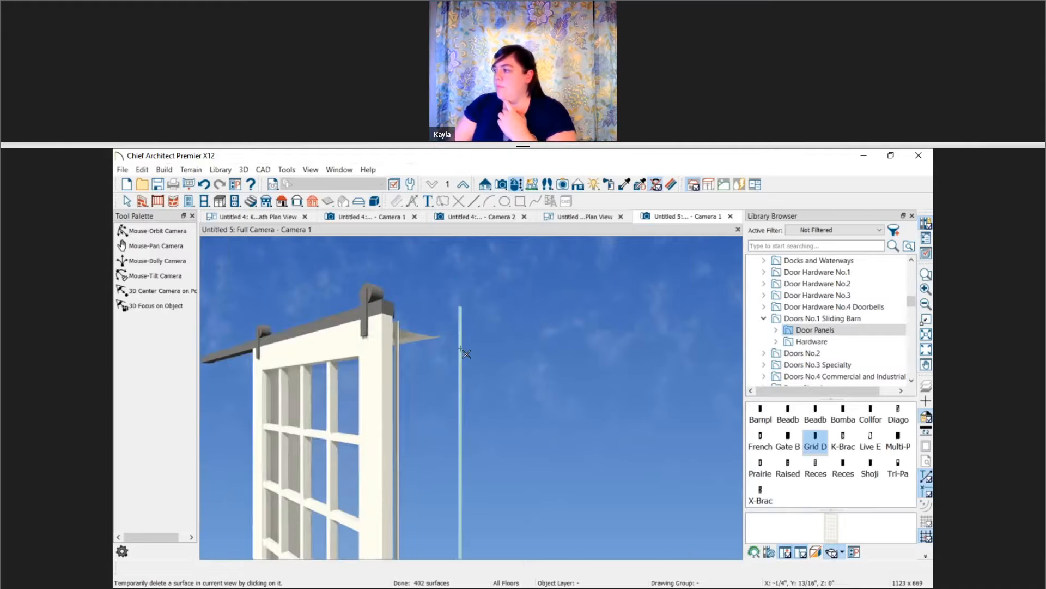
{"action": "left_click", "coordinate": [428, 338]}
{"action": "left_click", "coordinate": [436, 343]}
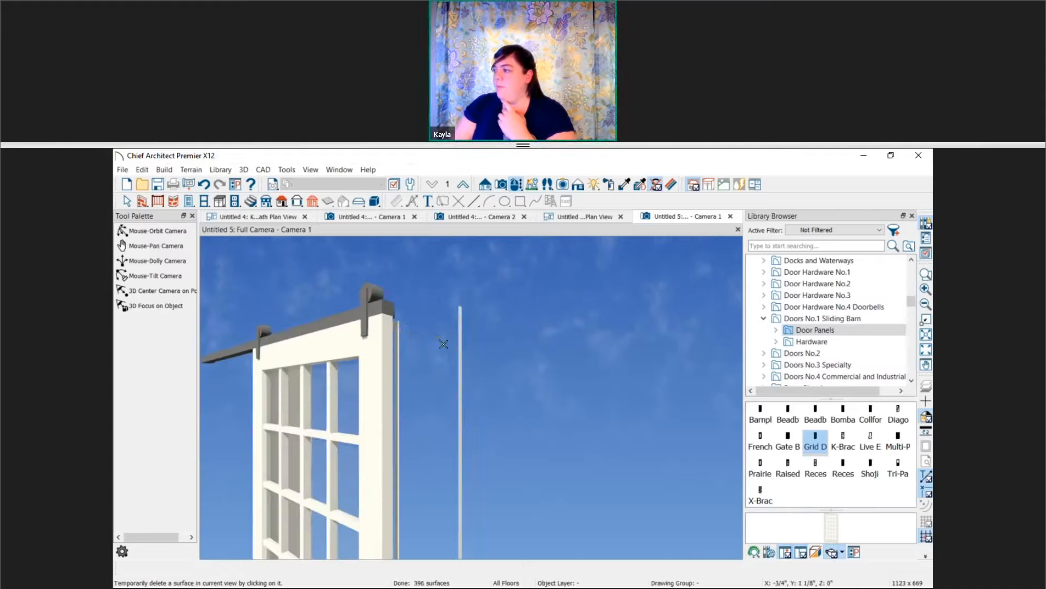
{"action": "left_click", "coordinate": [461, 333]}
{"action": "scroll", "coordinate": [445, 359], "scroll_direction": "down", "scroll_amount": 5}
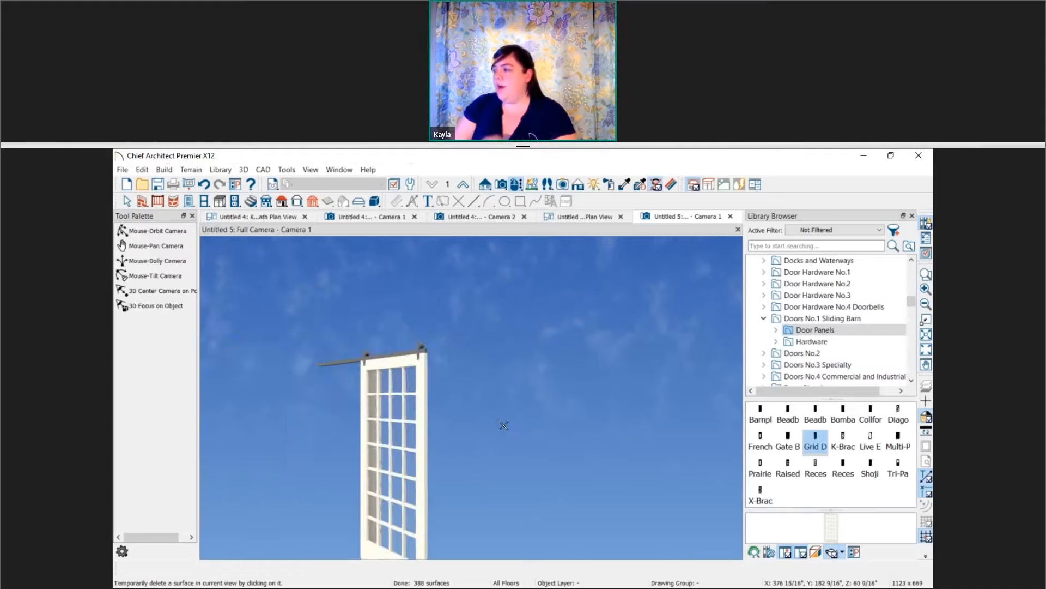
{"action": "key", "text": "Escape"}
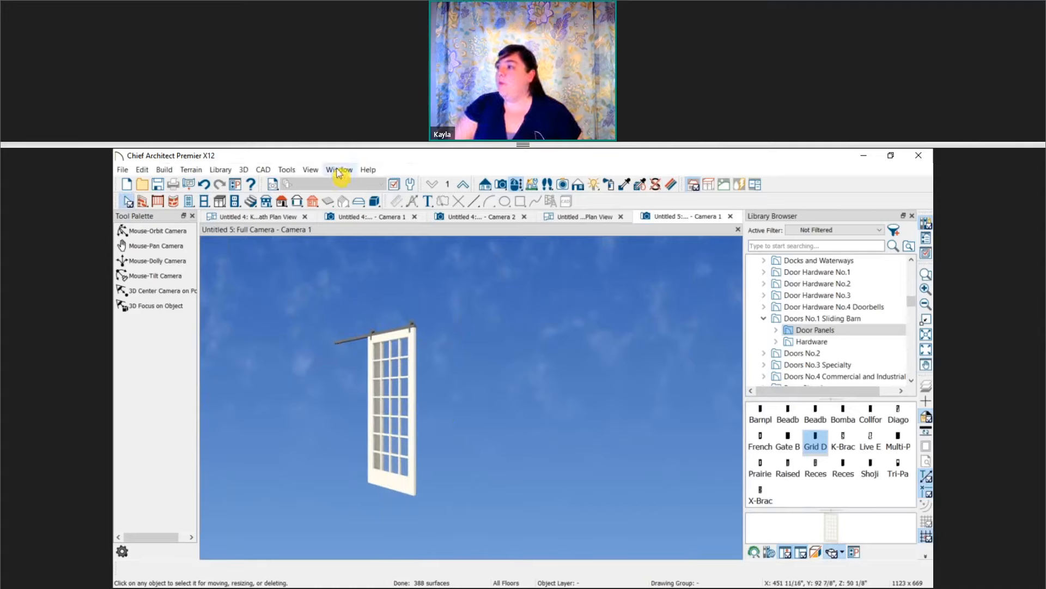
Convert the isolated barn door to a symbol named Fixture (Interior) in the Fixture (Interior) category, adding it to the library.
{"action": "left_click", "coordinate": [264, 170]}
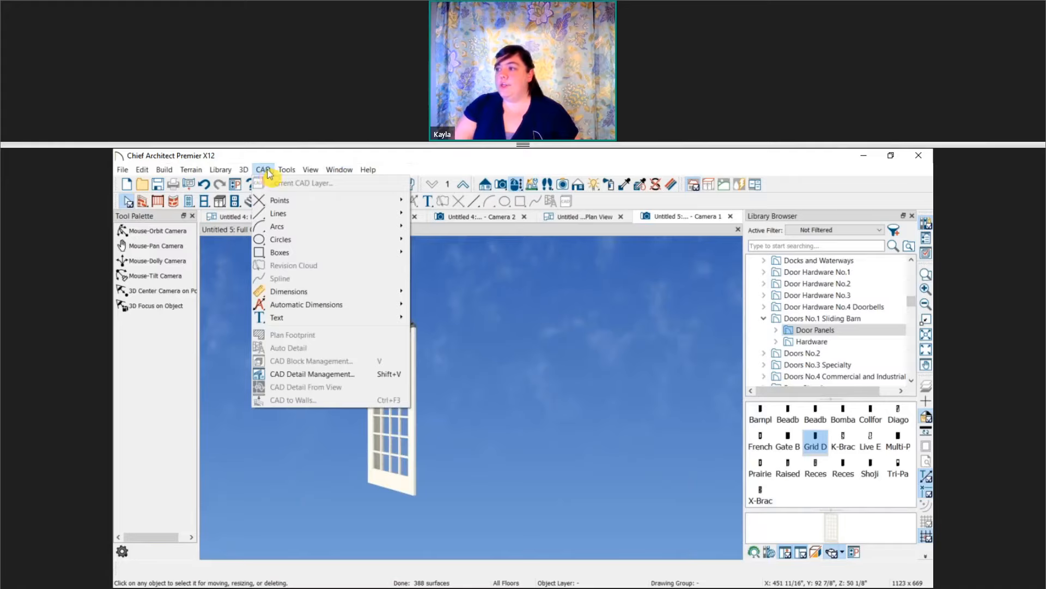
{"action": "mouse_move", "coordinate": [286, 170]}
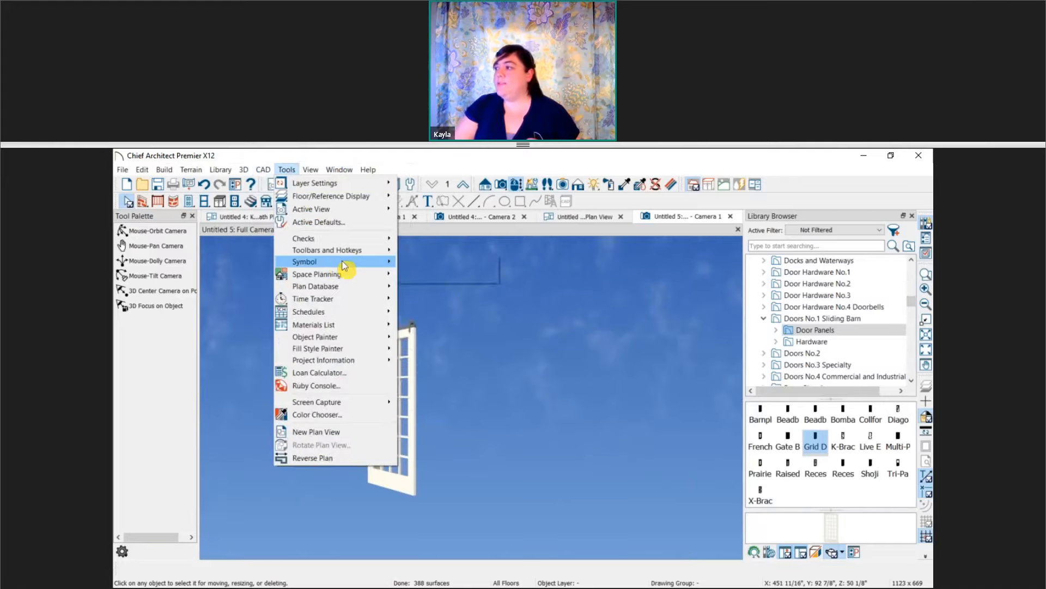
{"action": "mouse_move", "coordinate": [327, 258]}
{"action": "left_click", "coordinate": [466, 279]}
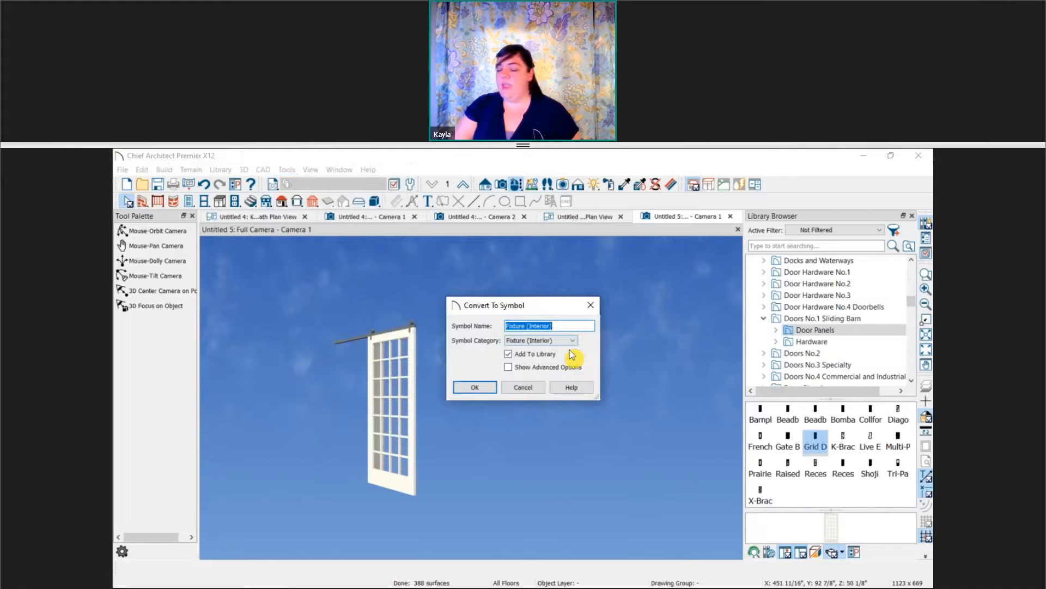
{"action": "left_click", "coordinate": [472, 389]}
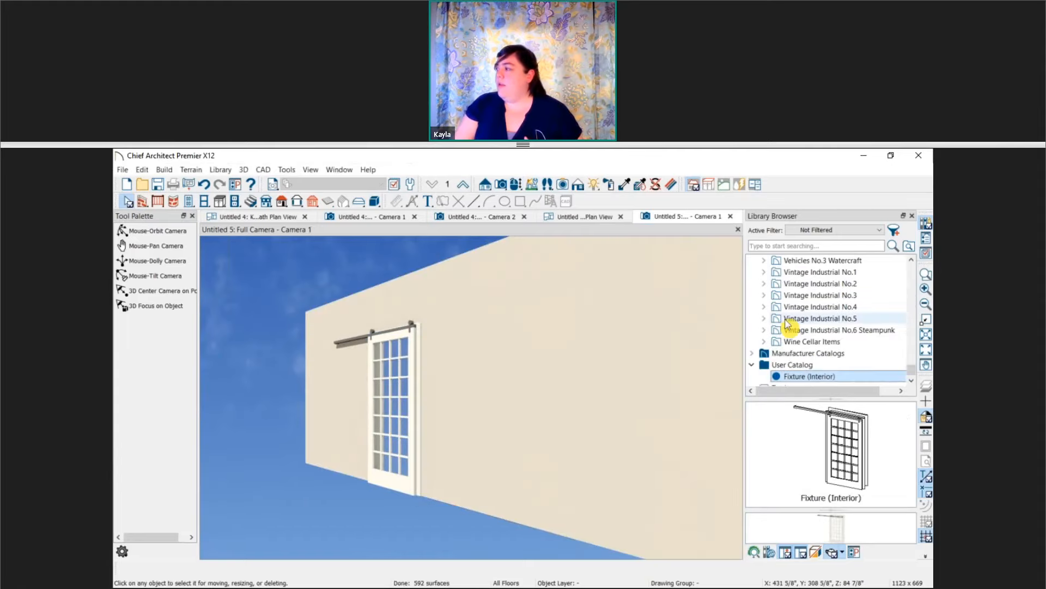
{"action": "left_click", "coordinate": [857, 451]}
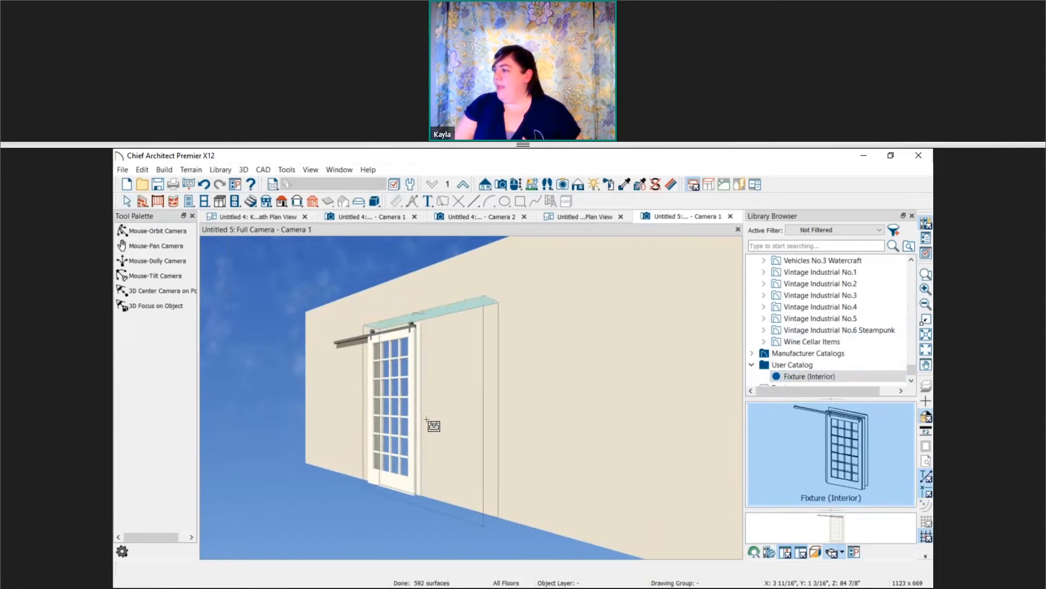
{"action": "middle_click_drag", "start_coordinate": [411, 409], "coordinate": [369, 380]}
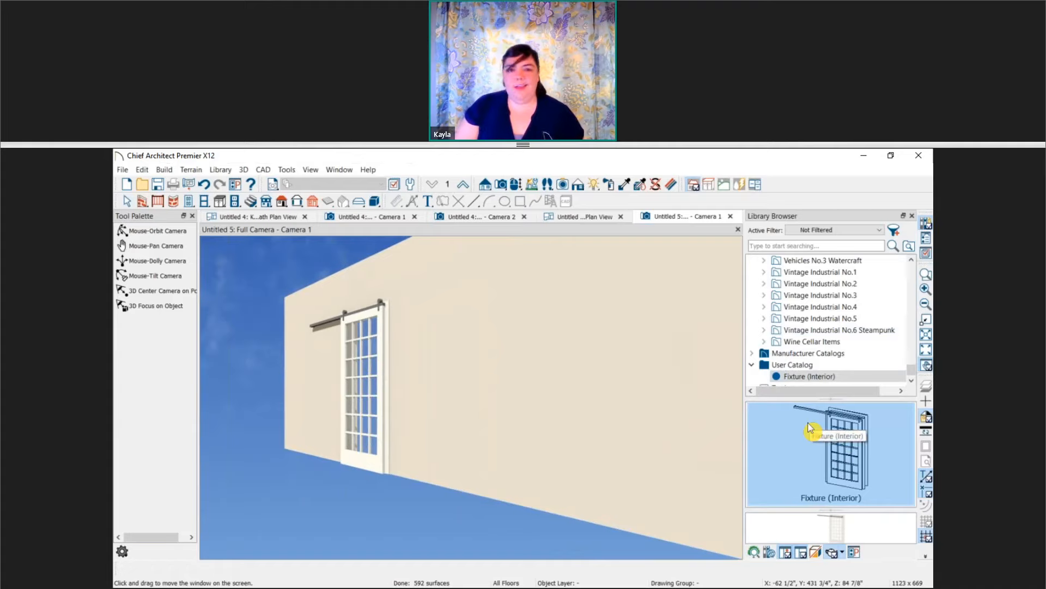
{"action": "key", "text": "space"}
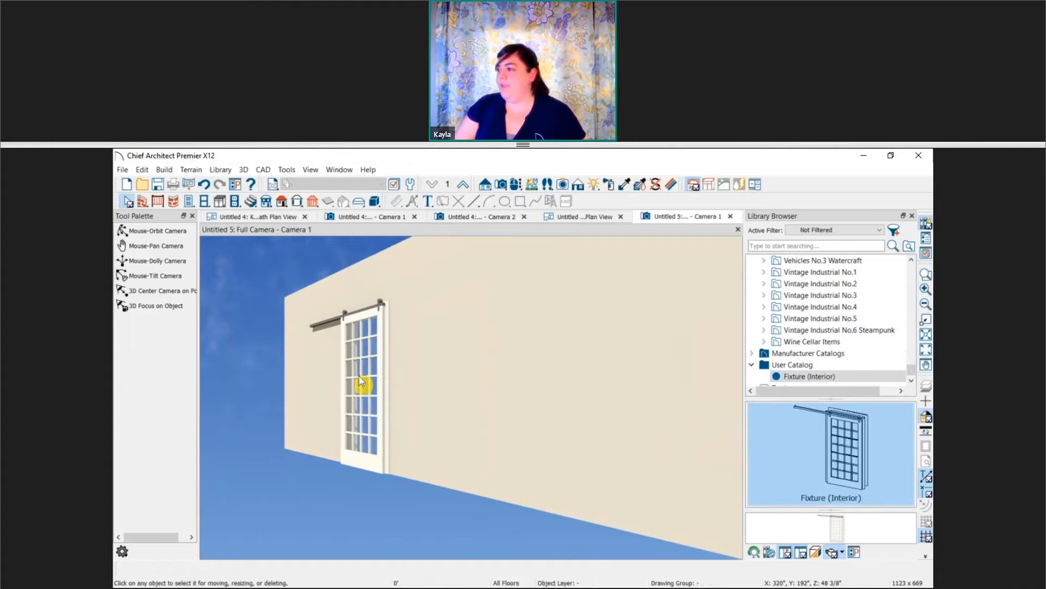
Turn off the sill/threshold in the barn door's casing specification and apply the change.
{"action": "double_click", "coordinate": [359, 375]}
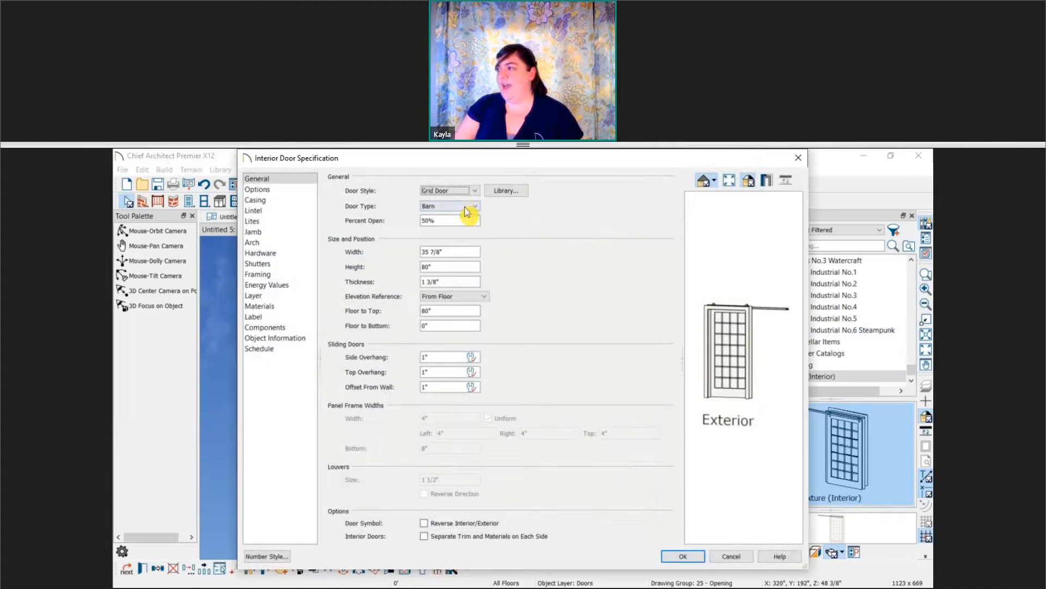
{"action": "left_click", "coordinate": [288, 200]}
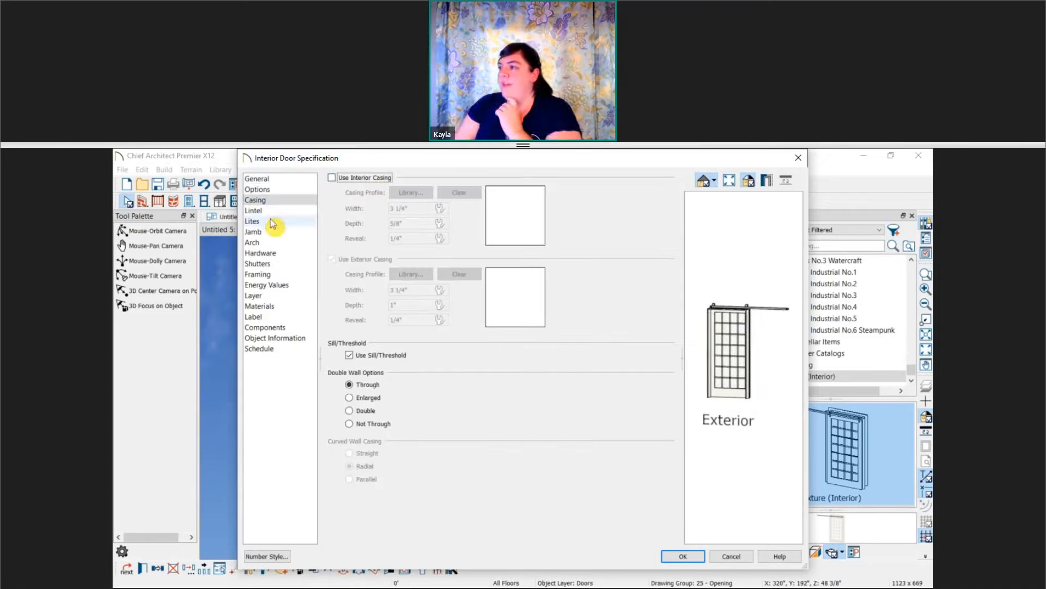
{"action": "left_click", "coordinate": [359, 354]}
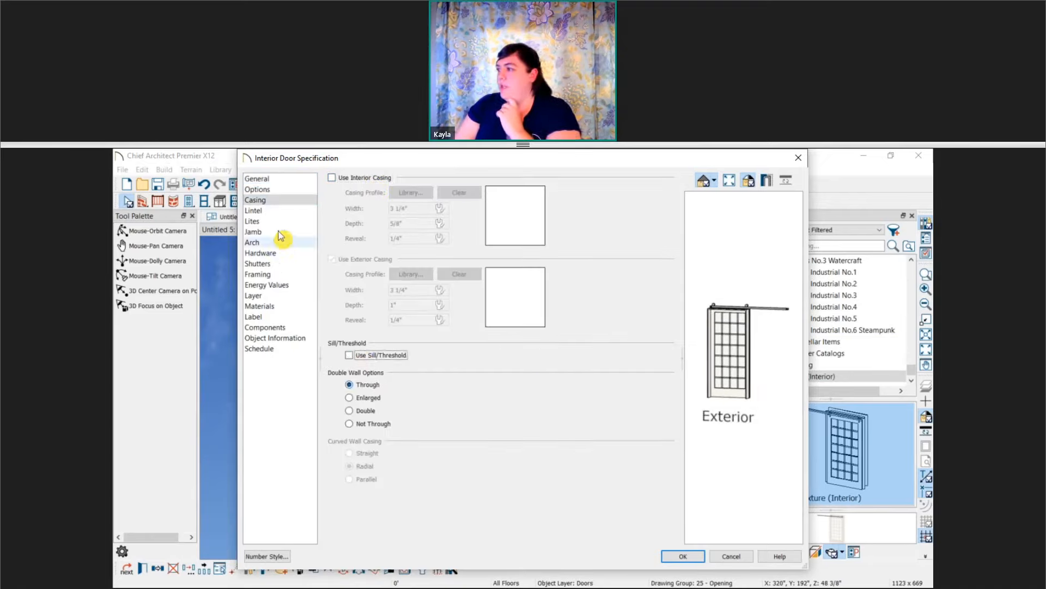
{"action": "left_click", "coordinate": [270, 191]}
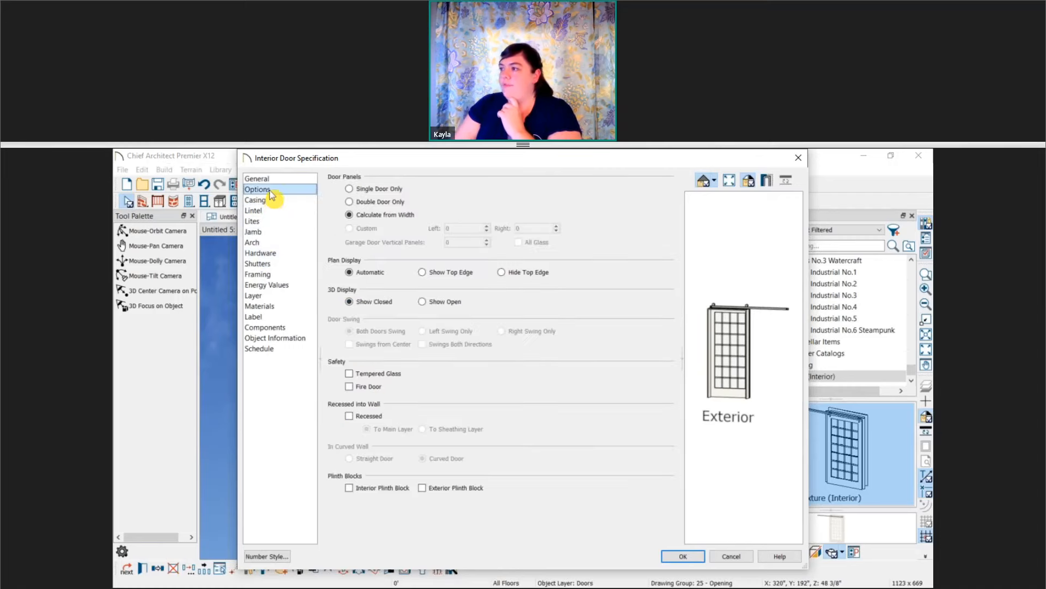
{"action": "left_click", "coordinate": [683, 556]}
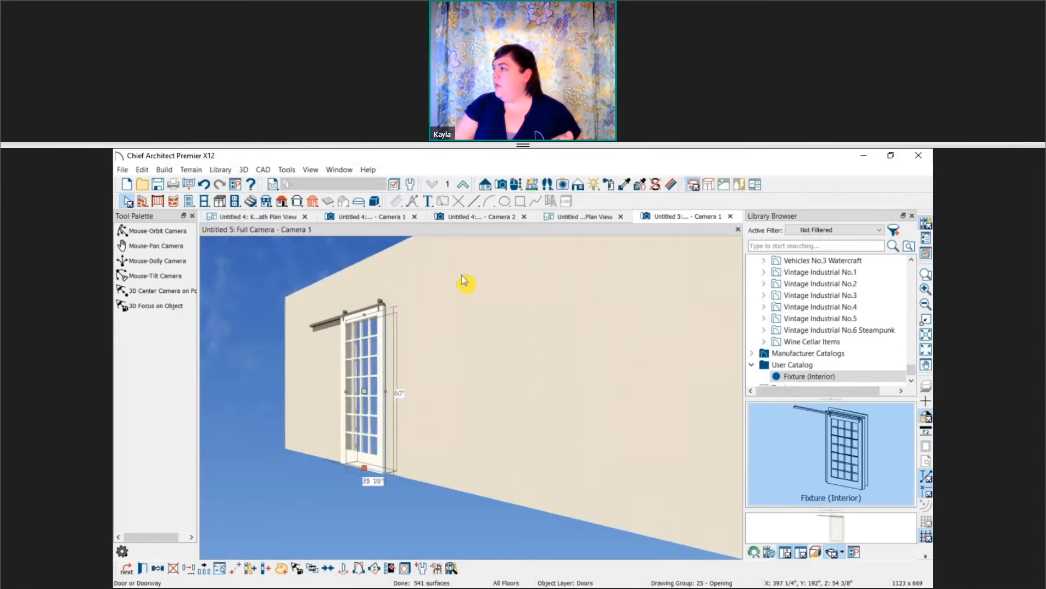
Delete the wall layers around the revised barn door from the camera view with Delete Surface, isolating the door and its rail.
{"action": "left_click", "coordinate": [655, 184]}
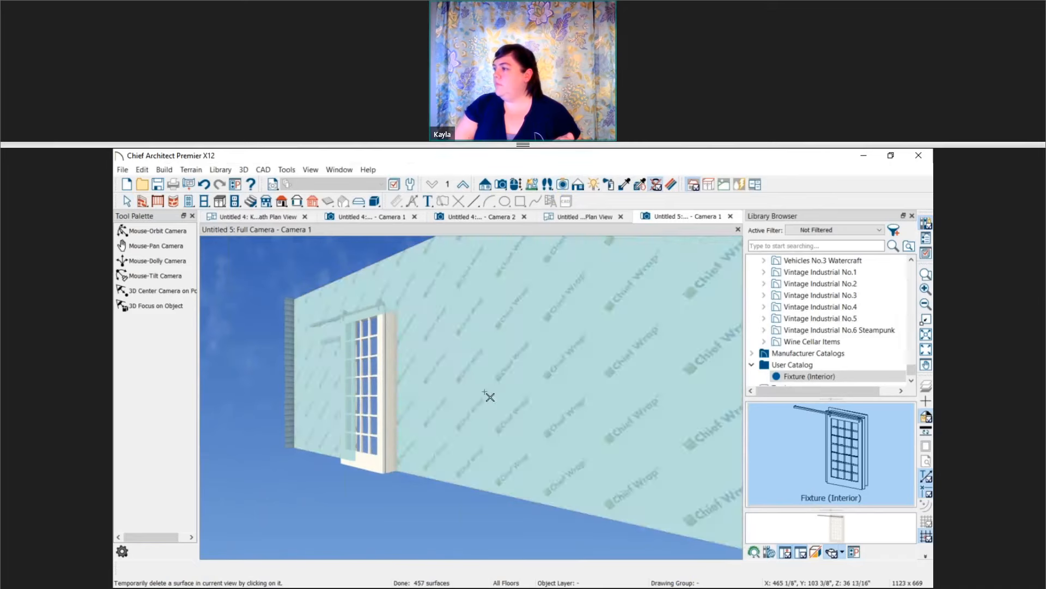
{"action": "left_click", "coordinate": [485, 392]}
{"action": "left_click", "coordinate": [411, 367]}
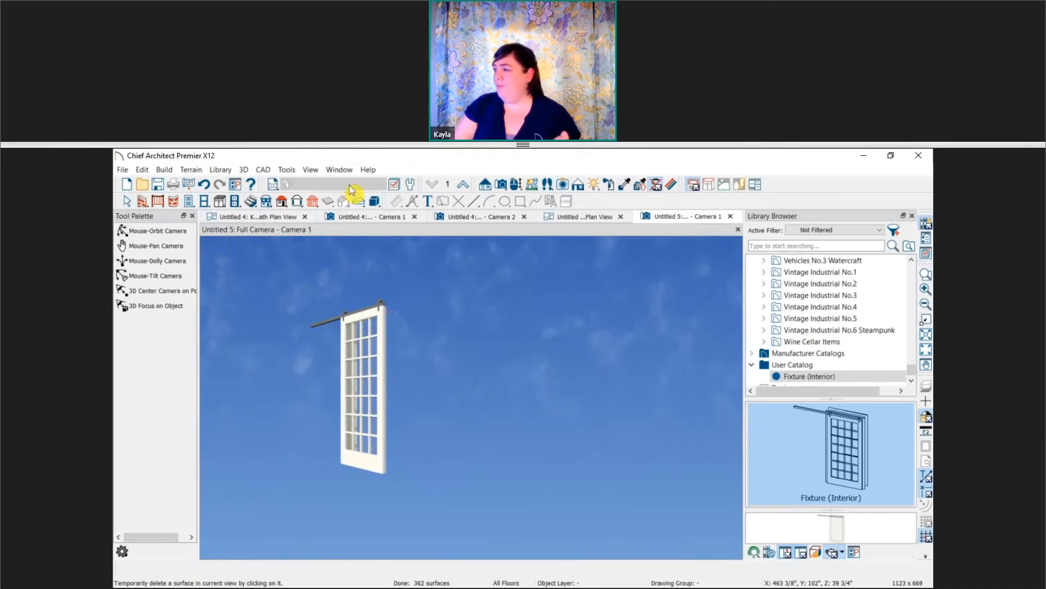
{"action": "left_click", "coordinate": [266, 173]}
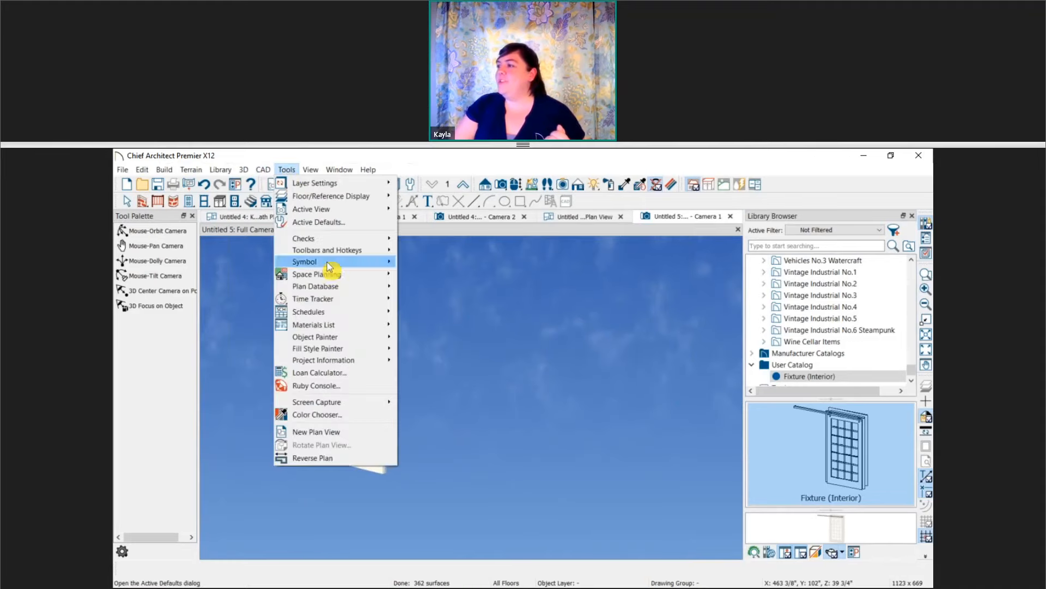
{"action": "mouse_move", "coordinate": [327, 263]}
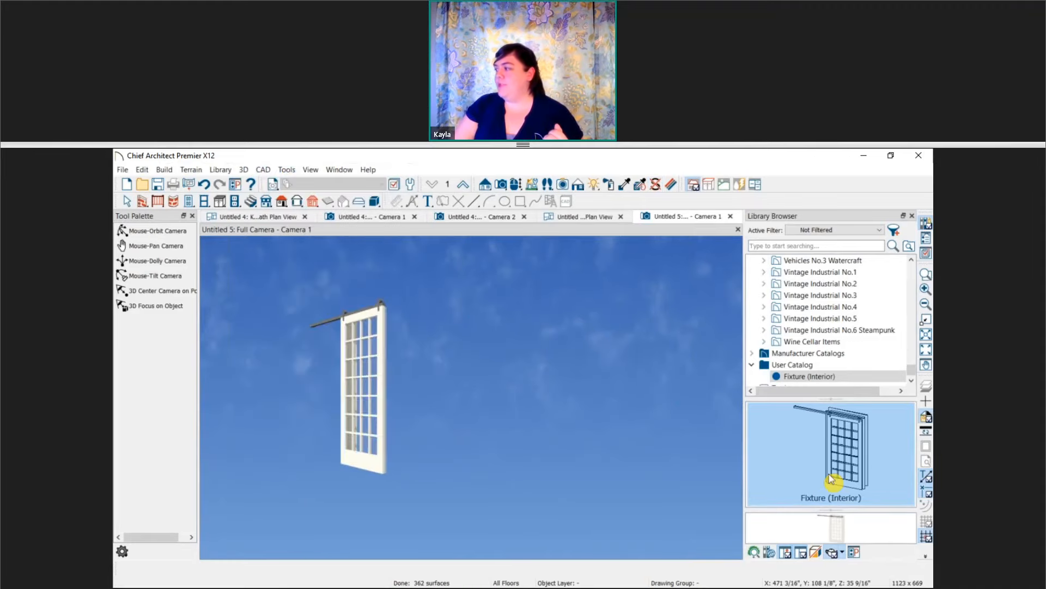
Place the Fixture (Interior) barn door symbol in front of the shelving in the Kitchen and Bath plan and reduce its depth.
{"action": "left_click", "coordinate": [257, 221]}
{"action": "left_click", "coordinate": [861, 427]}
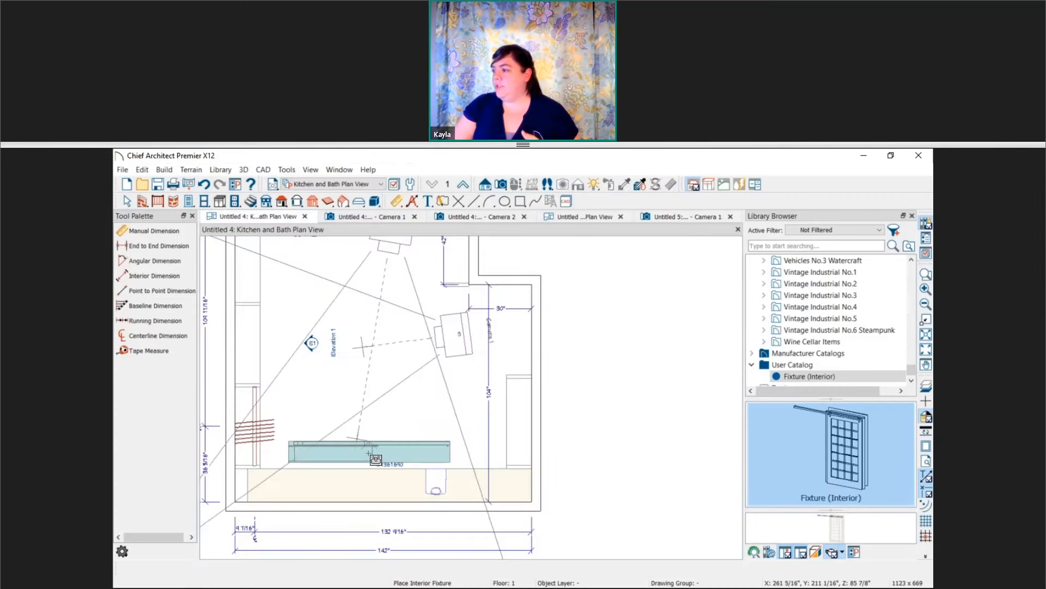
{"action": "left_click", "coordinate": [379, 470]}
{"action": "scroll", "coordinate": [338, 449], "scroll_direction": "up", "scroll_amount": 3}
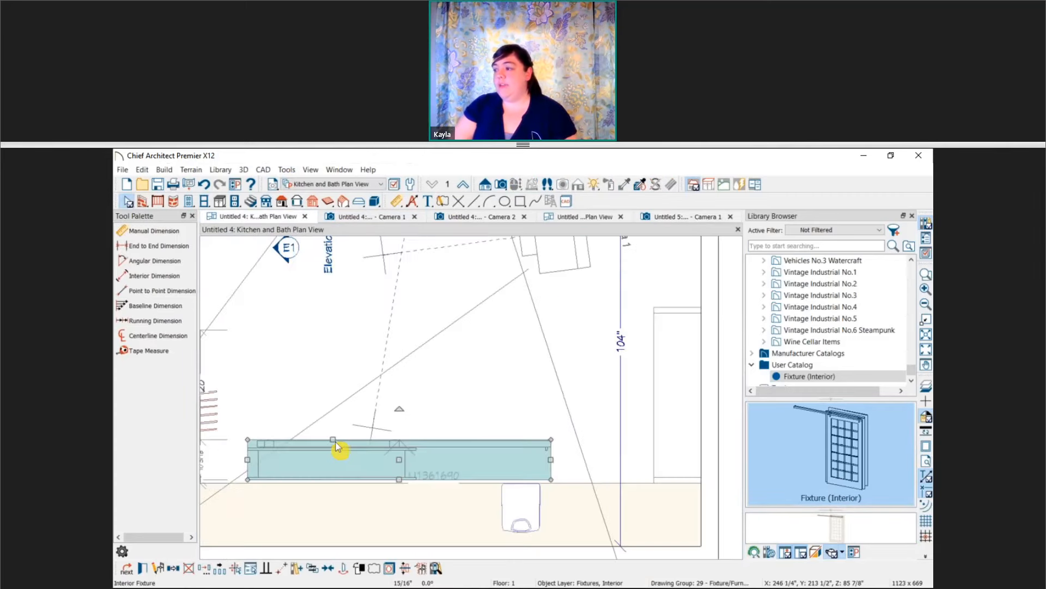
{"action": "left_click_drag", "start_coordinate": [333, 441], "coordinate": [335, 466]}
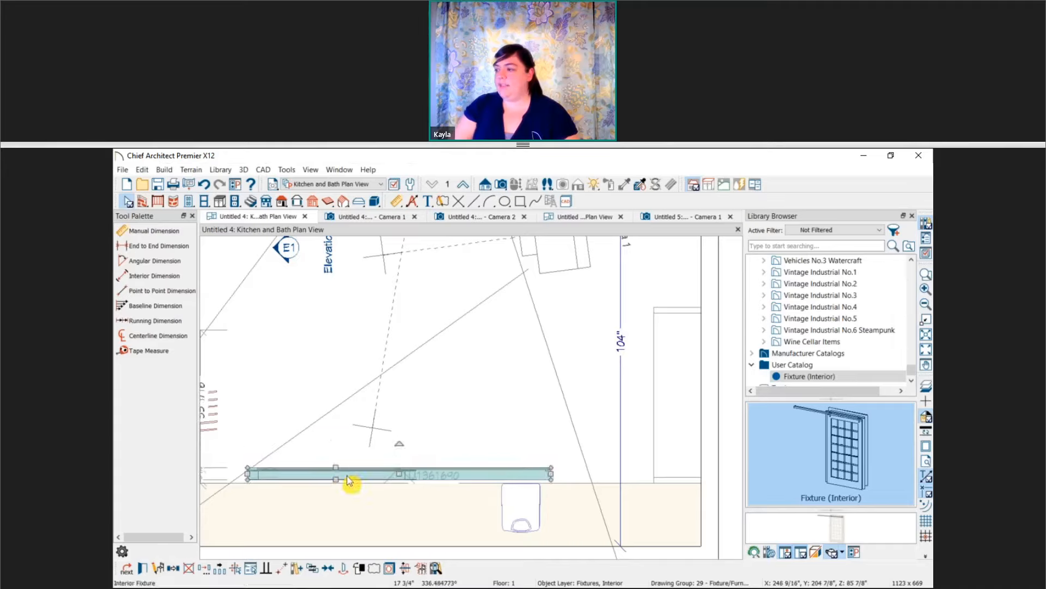
Create a wall elevation view looking toward the shelving with the placed barn door.
{"action": "left_click", "coordinate": [485, 185]}
{"action": "left_click", "coordinate": [148, 261]}
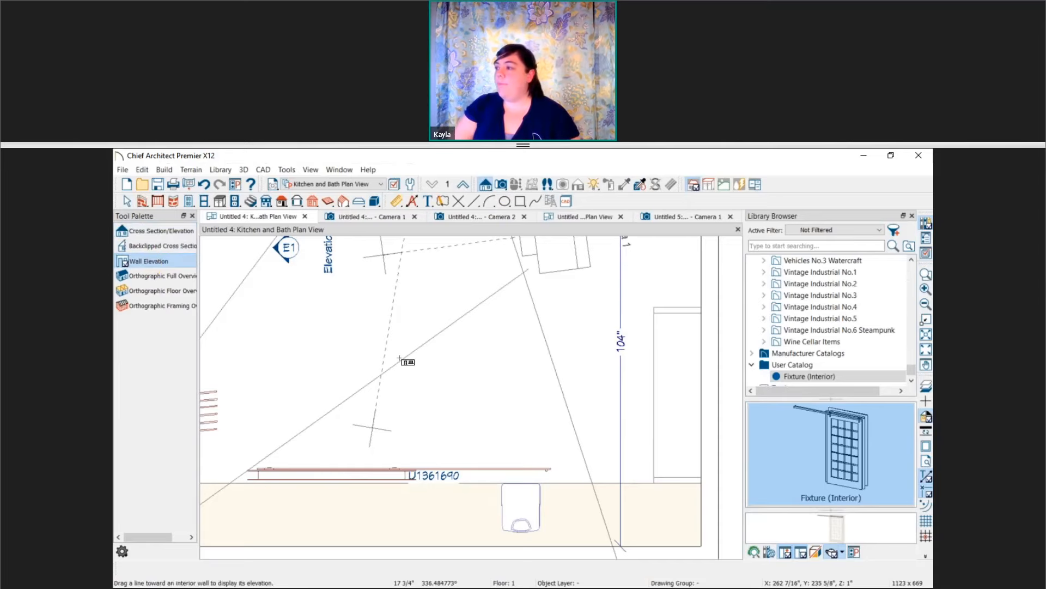
{"action": "left_click_drag", "start_coordinate": [401, 355], "coordinate": [400, 471]}
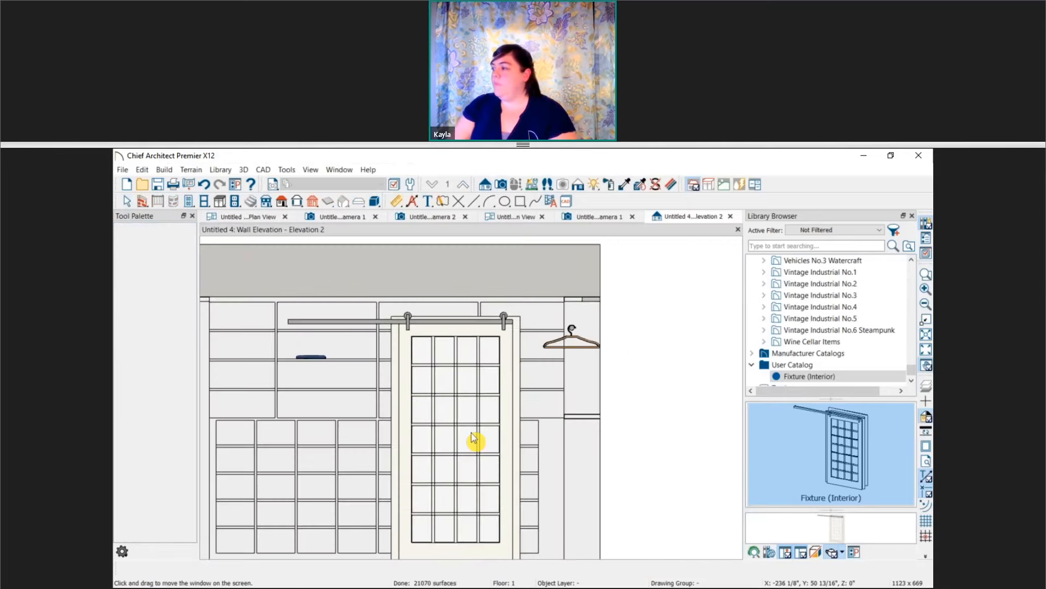
Resize the barn door fixture in the elevation to about 64" wide and 39" high so it covers only the upper shelves.
{"action": "left_click", "coordinate": [444, 498]}
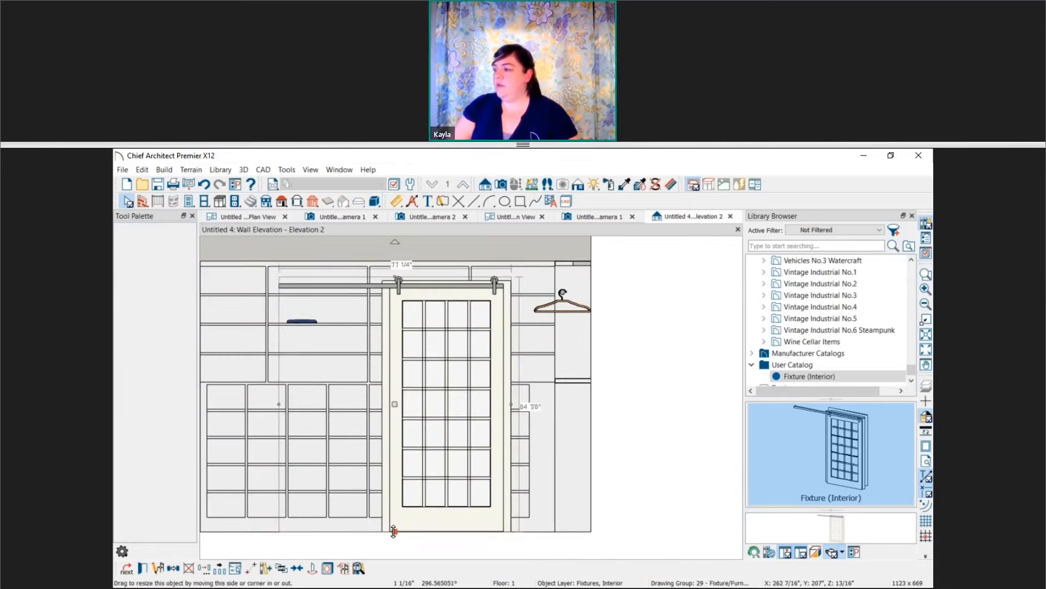
{"action": "left_click_drag", "start_coordinate": [413, 379], "coordinate": [412, 384]}
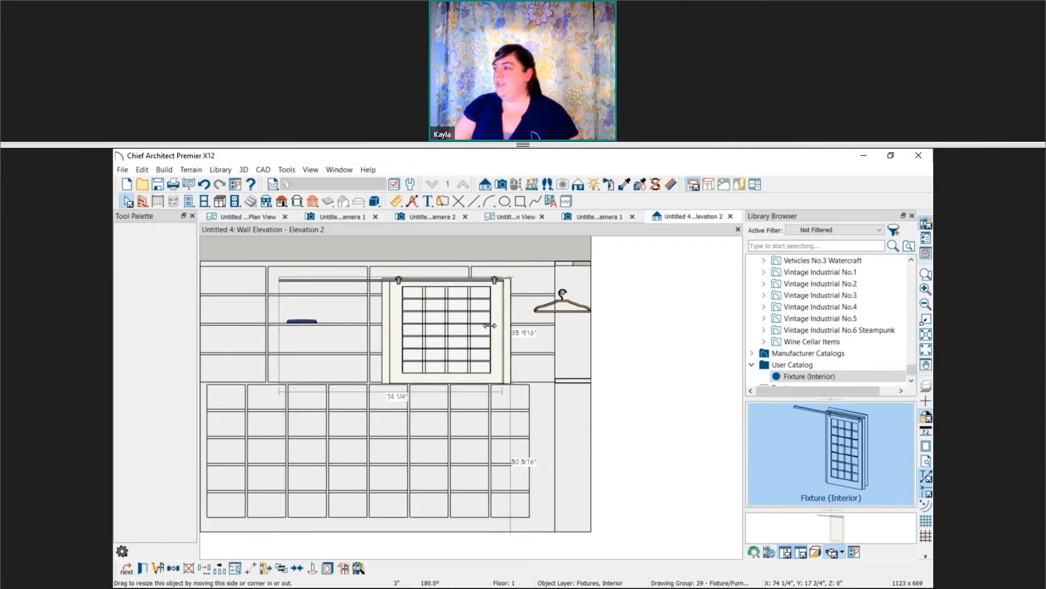
{"action": "left_click_drag", "start_coordinate": [469, 324], "coordinate": [469, 324]}
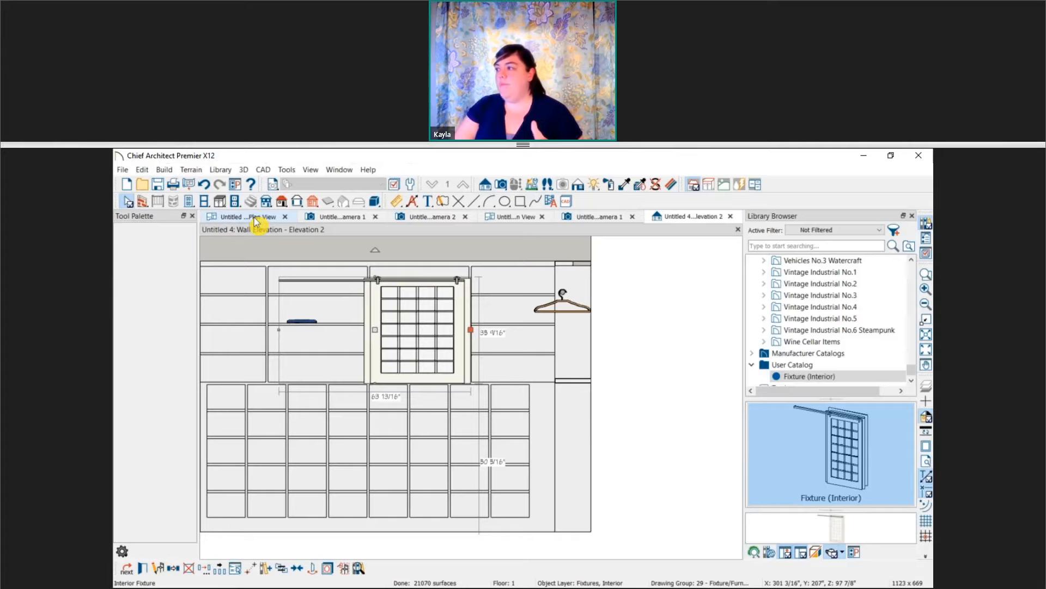
{"action": "scroll", "coordinate": [360, 309], "scroll_direction": "up", "scroll_amount": 2}
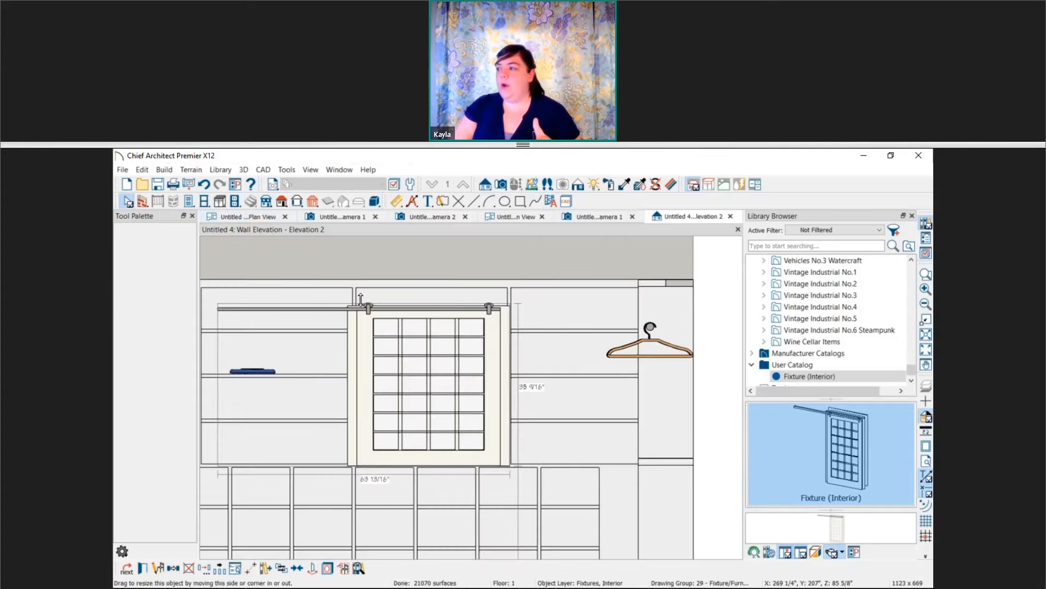
{"action": "left_click_drag", "start_coordinate": [360, 299], "coordinate": [362, 287]}
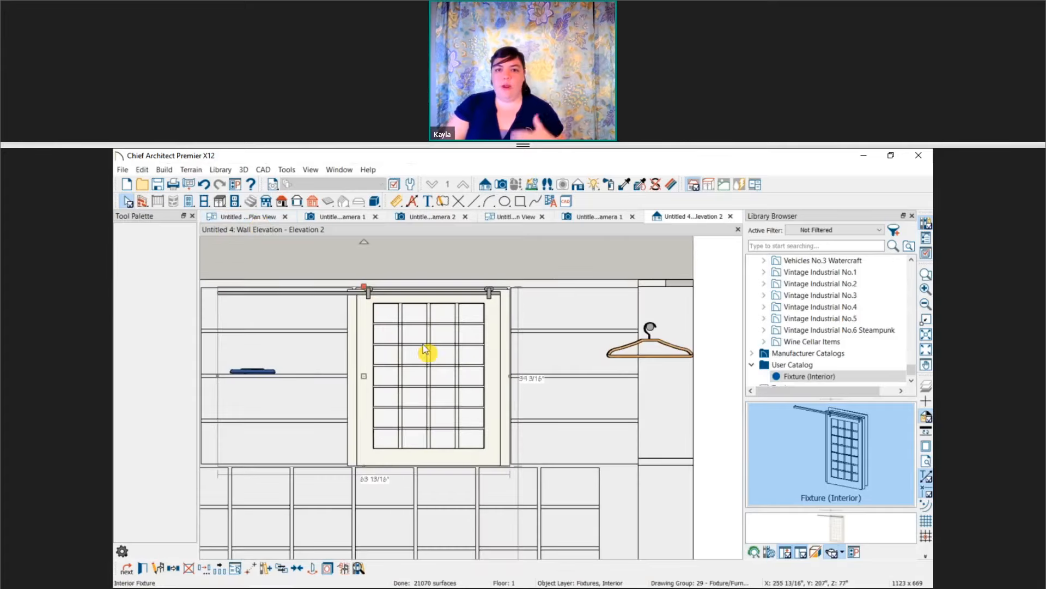
{"action": "middle_click_drag", "start_coordinate": [476, 362], "coordinate": [467, 350]}
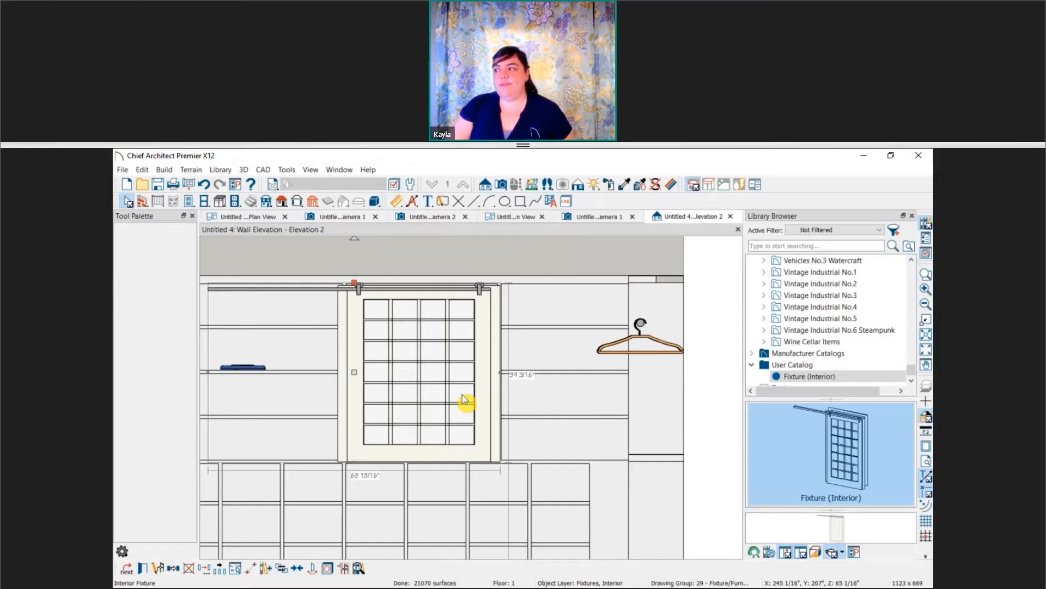
Move the barn door fixture up against the shelving front in the plan view and delete it.
{"action": "left_click", "coordinate": [236, 219]}
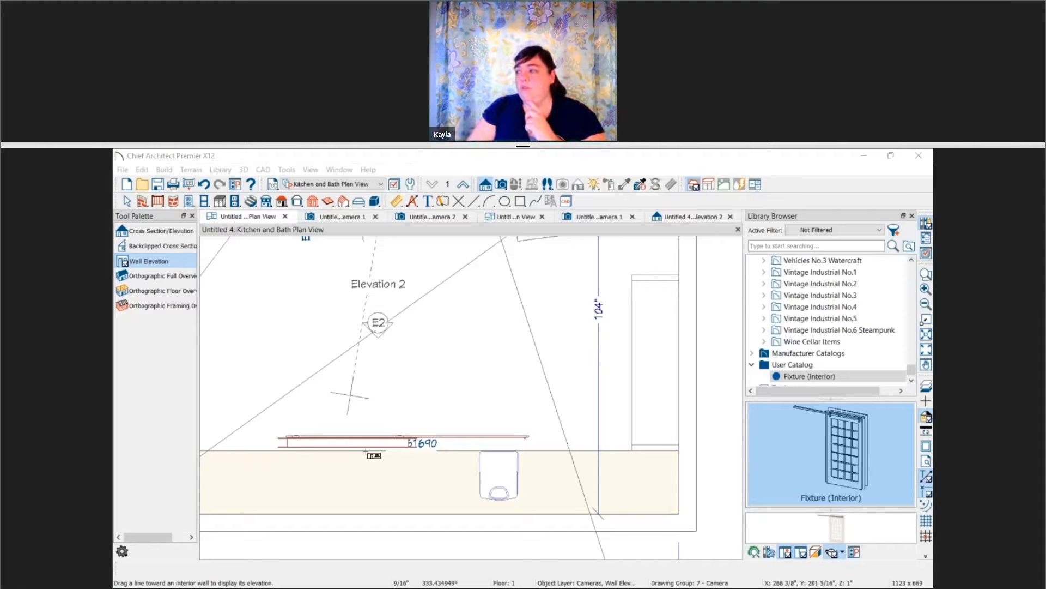
{"action": "middle_click_drag", "start_coordinate": [362, 449], "coordinate": [352, 434]}
{"action": "key", "text": "space"}
{"action": "left_click", "coordinate": [348, 444]}
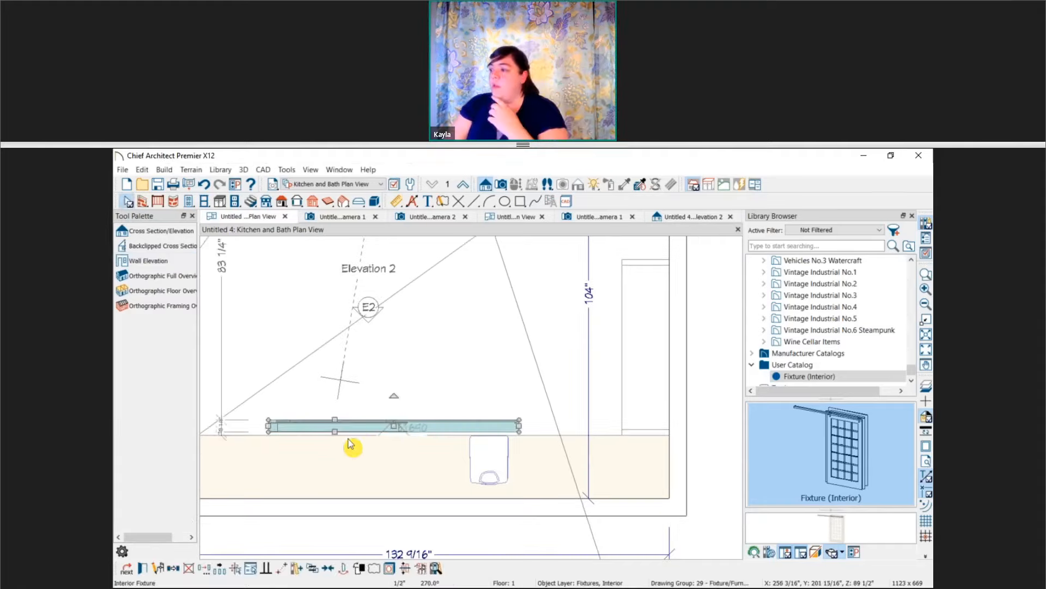
{"action": "left_click_drag", "start_coordinate": [390, 425], "coordinate": [389, 442]}
{"action": "middle_click_drag", "start_coordinate": [476, 389], "coordinate": [442, 398]}
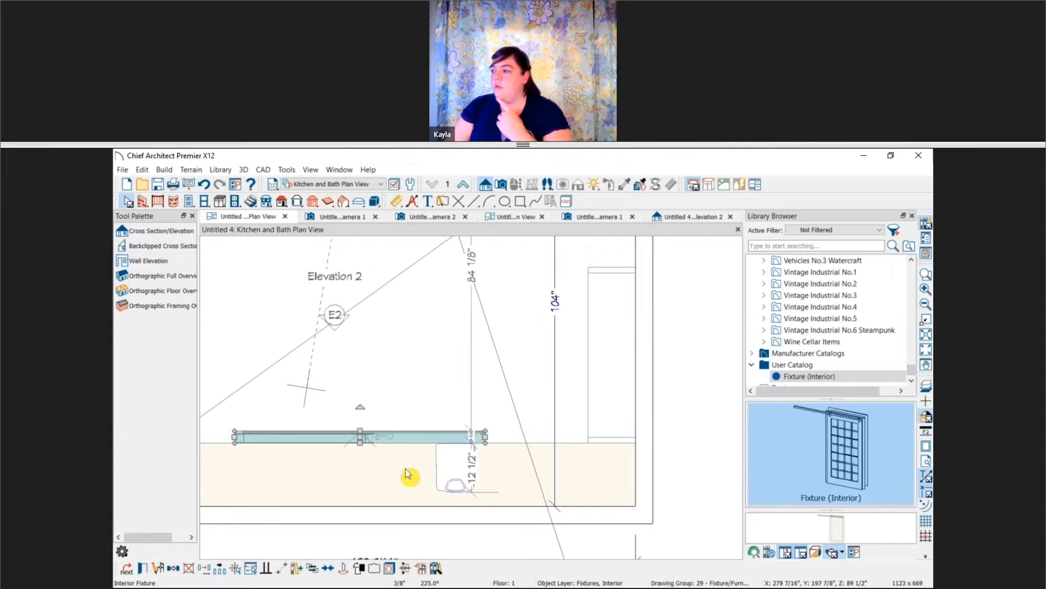
{"action": "key", "text": "Delete"}
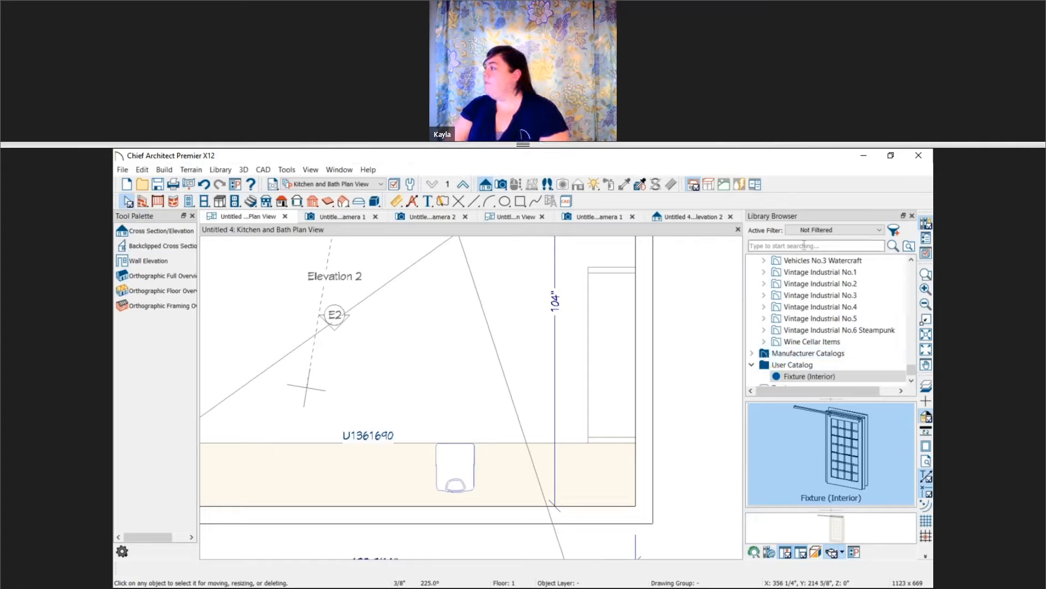
Search the library for "cabinet" and return to the catalog tree.
{"action": "left_click", "coordinate": [776, 246]}
{"action": "type", "text": "d"}
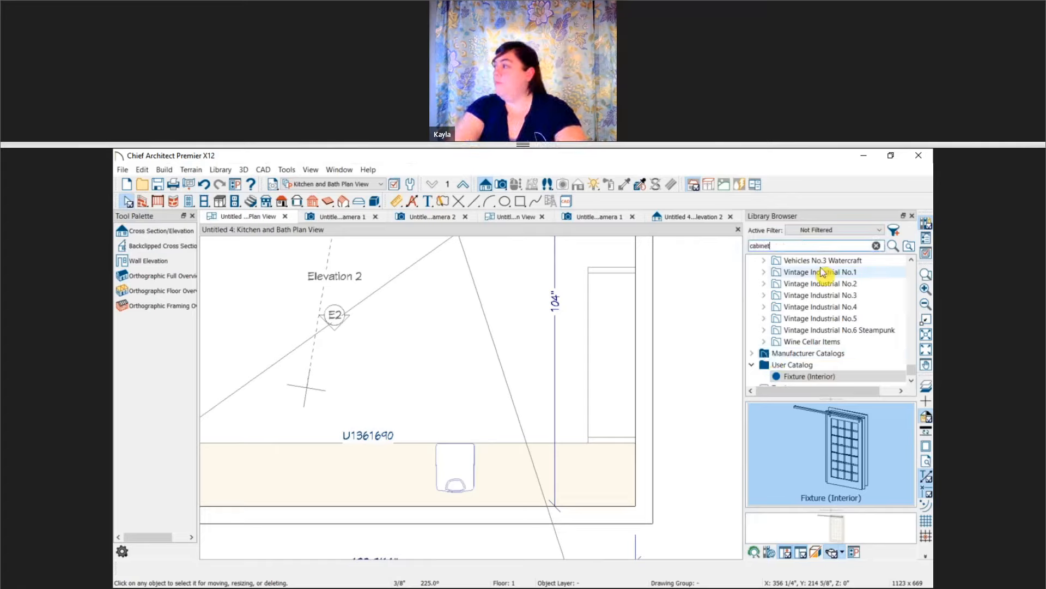
{"action": "key", "text": "Return"}
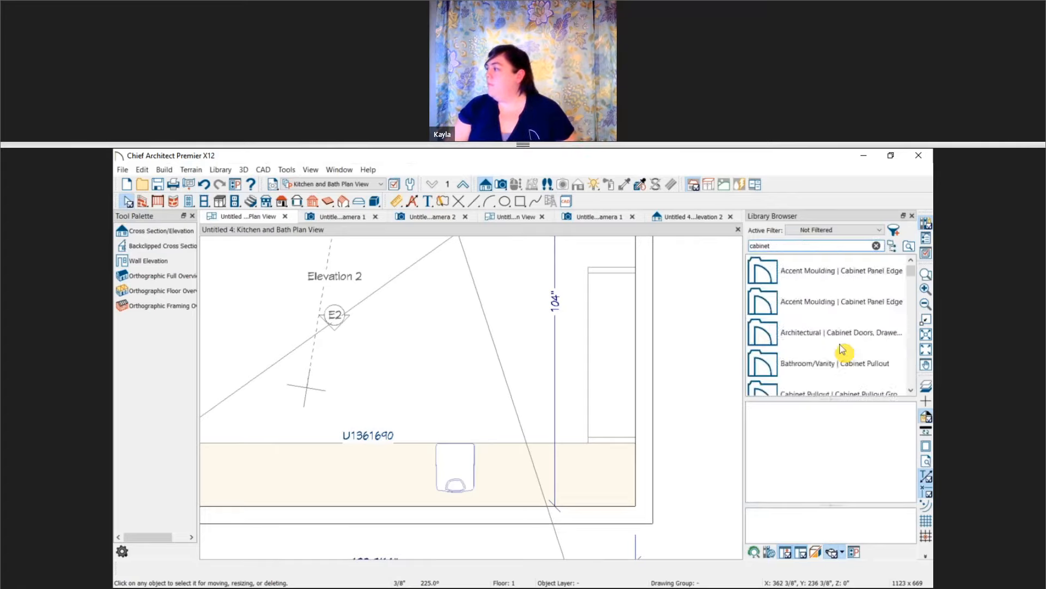
{"action": "left_click", "coordinate": [891, 245]}
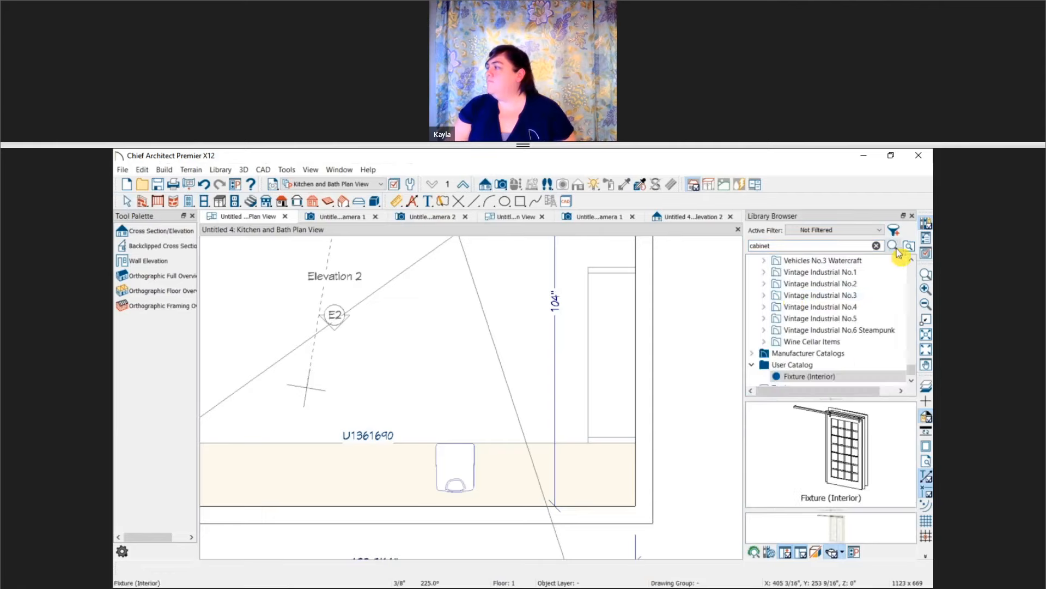
Place the Cathedral Half Arch Mullion Door from the Core Catalogs' architectural cabinet doors near the shelving in plan as a fixture.
{"action": "scroll", "coordinate": [806, 309], "scroll_direction": "up", "scroll_amount": 20}
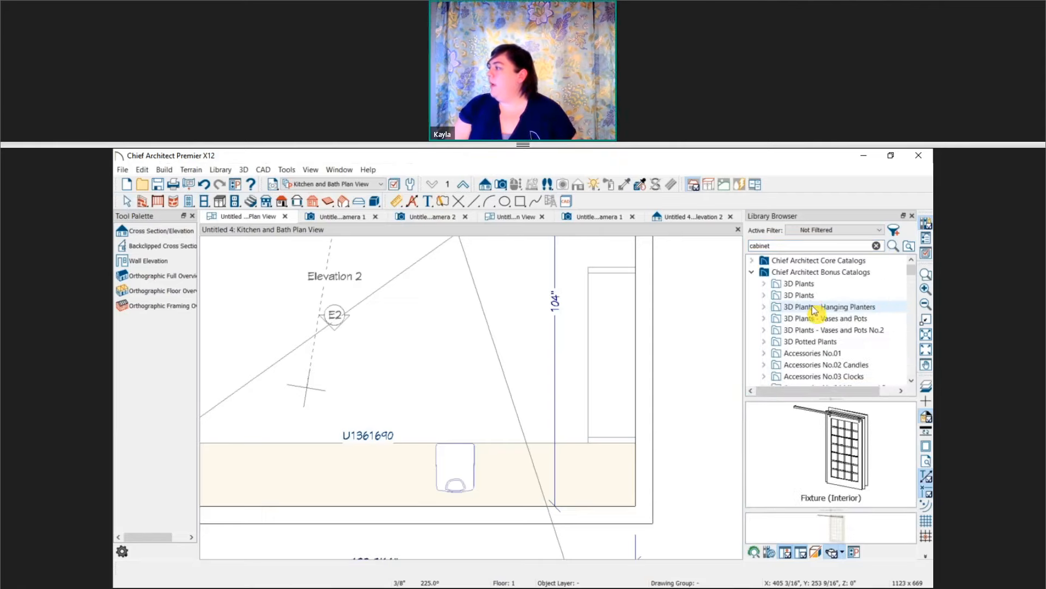
{"action": "left_click", "coordinate": [752, 261]}
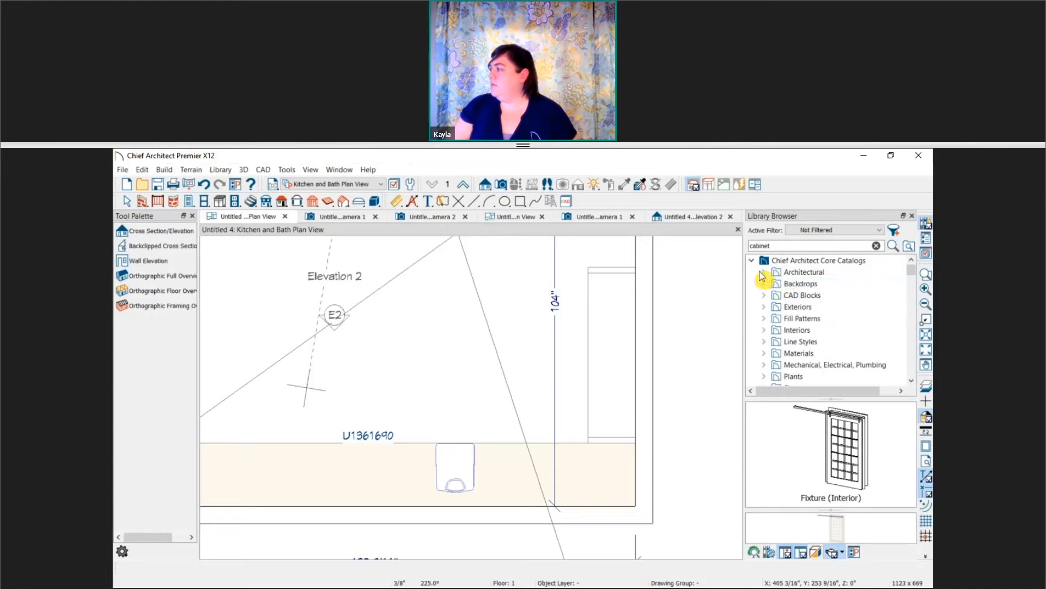
{"action": "left_click", "coordinate": [763, 272]}
{"action": "scroll", "coordinate": [801, 278], "scroll_direction": "down", "scroll_amount": 1}
{"action": "left_click", "coordinate": [807, 261]}
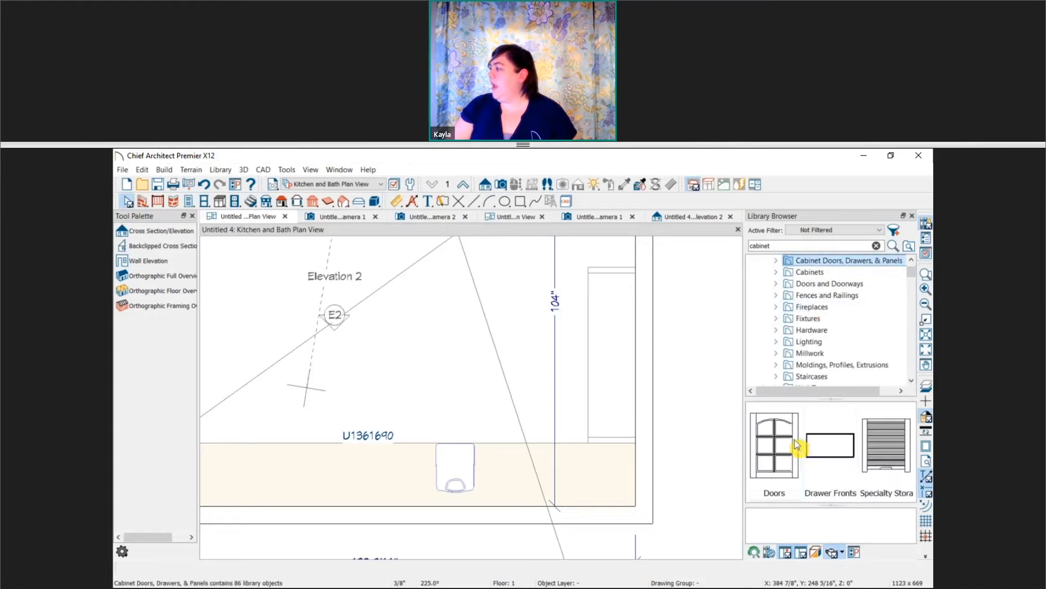
{"action": "double_click", "coordinate": [796, 444]}
{"action": "left_click", "coordinate": [792, 429]}
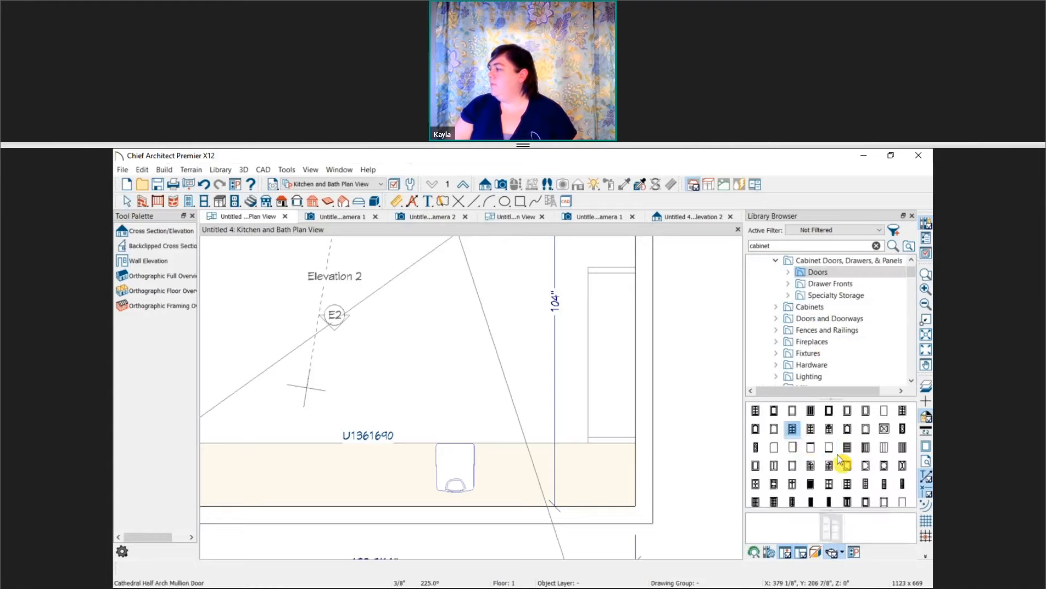
{"action": "left_click", "coordinate": [447, 424]}
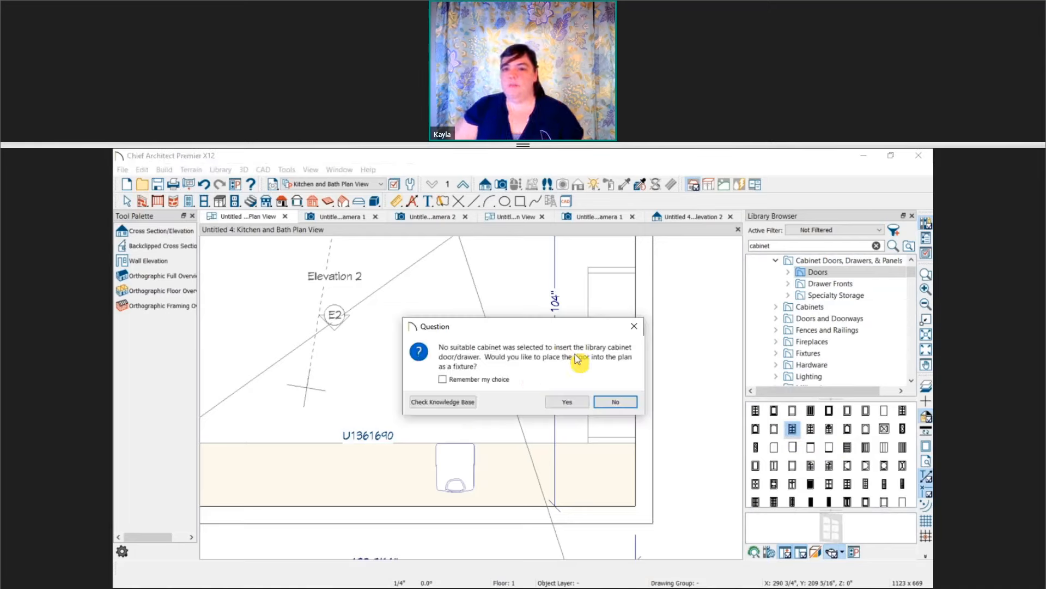
{"action": "left_click", "coordinate": [567, 401]}
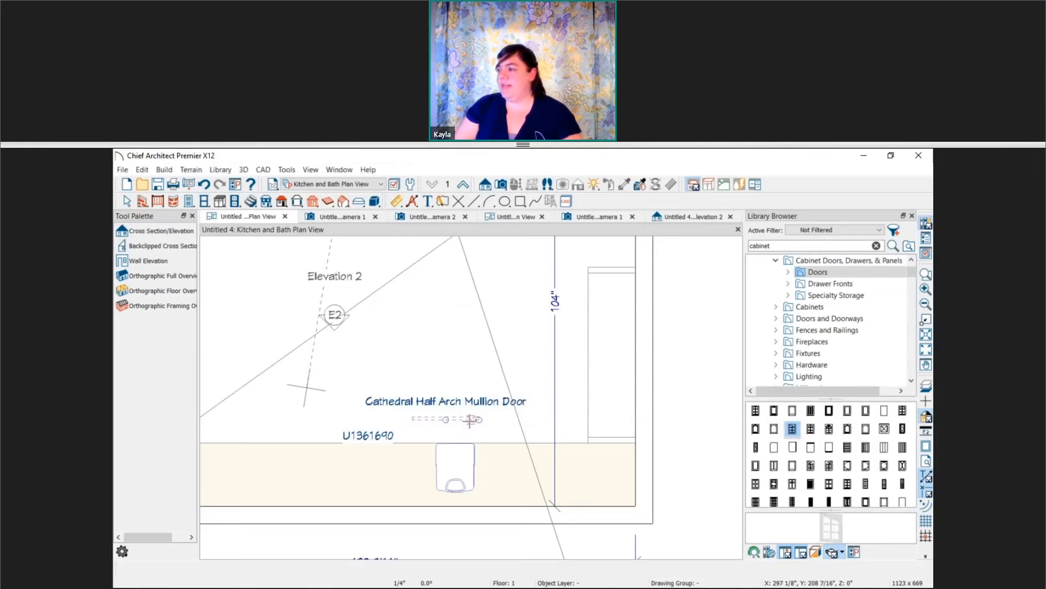
{"action": "key", "text": "space"}
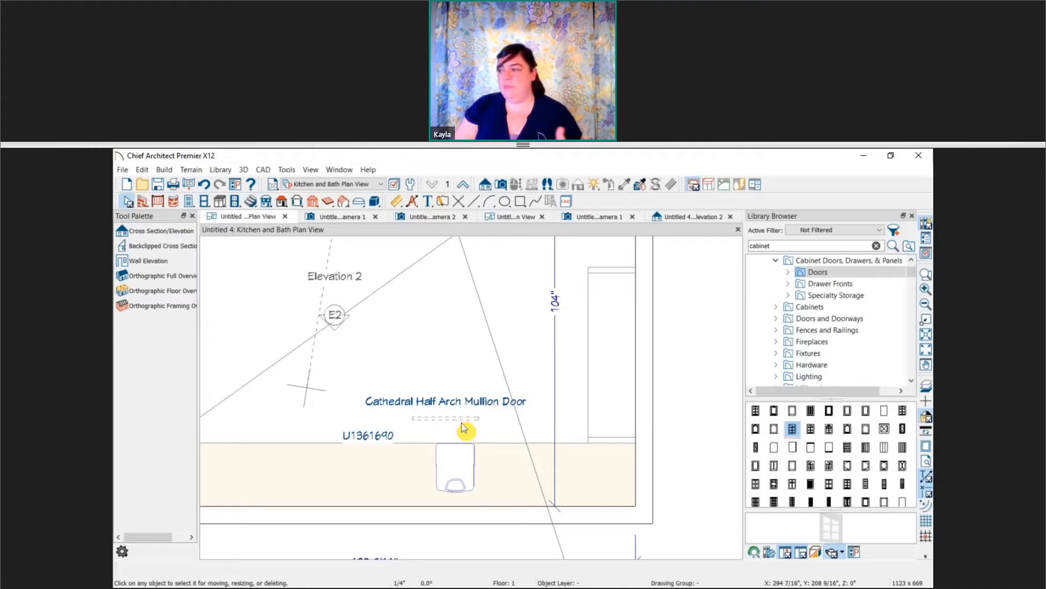
Move the mullion cabinet door onto the shelving's front edge in plan and show it in the Elevation 2 view.
{"action": "left_click", "coordinate": [457, 419]}
{"action": "scroll", "coordinate": [455, 420], "scroll_direction": "up", "scroll_amount": 2}
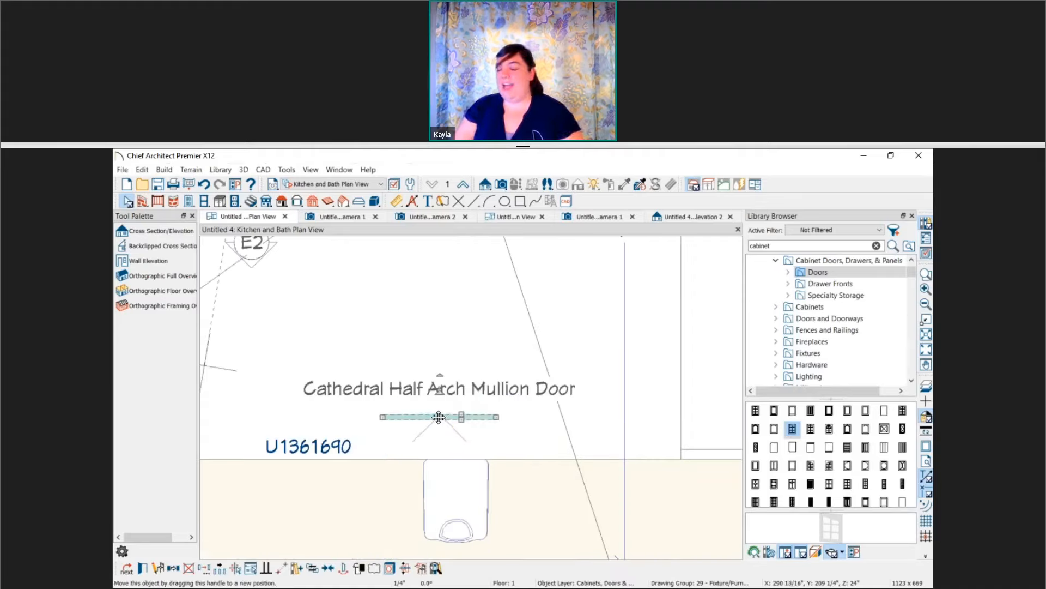
{"action": "left_click_drag", "start_coordinate": [439, 417], "coordinate": [366, 461]}
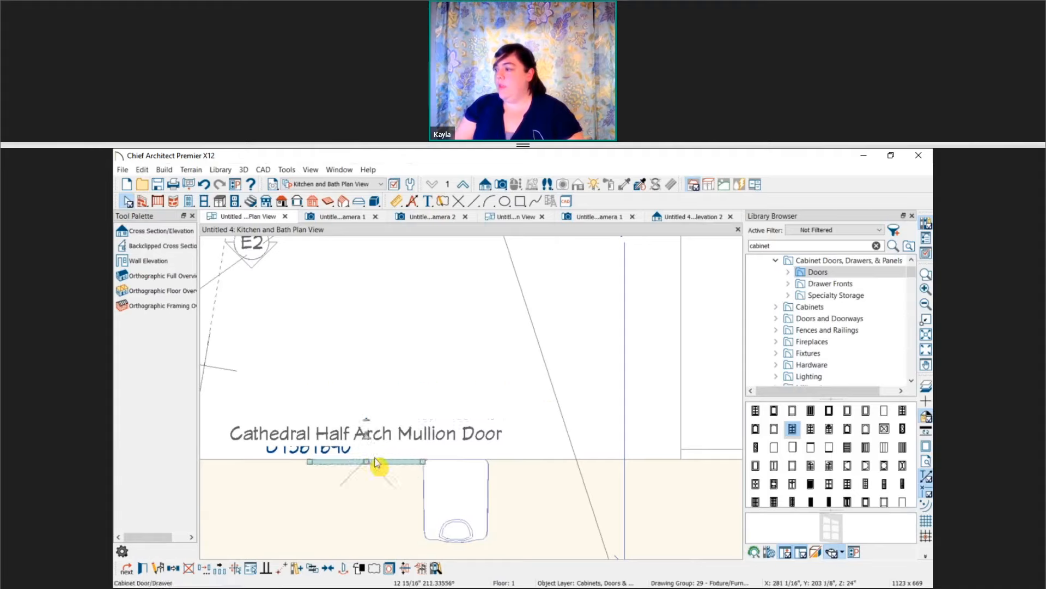
{"action": "left_click", "coordinate": [708, 219]}
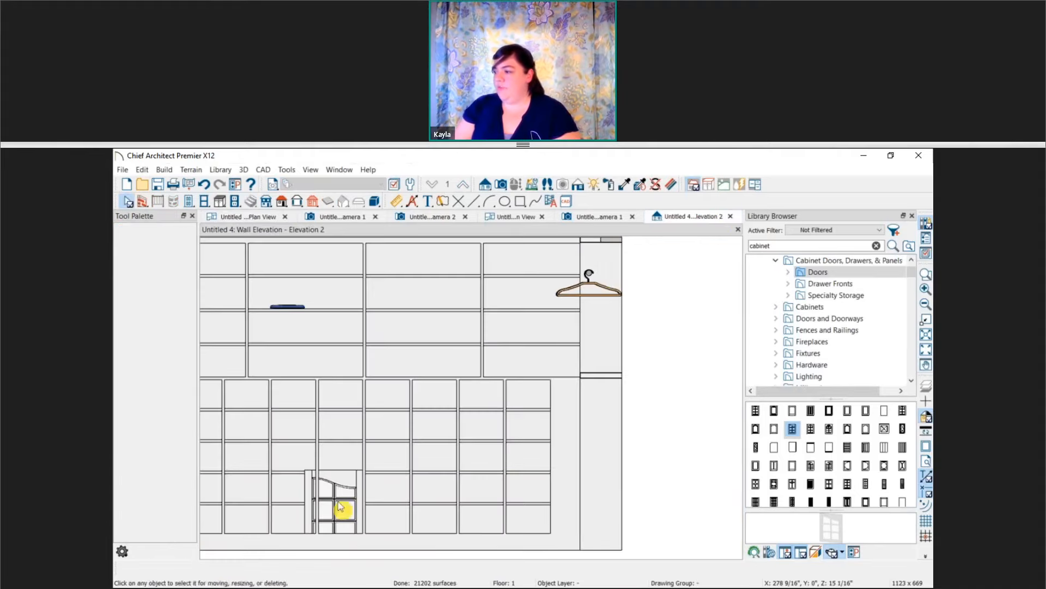
Move the glass cabinet door up into the upper shelf bay and resize it to about 33 1/4 in wide by 36 1/8 in high.
{"action": "left_click", "coordinate": [336, 509]}
{"action": "left_click_drag", "start_coordinate": [341, 502], "coordinate": [453, 335]}
{"action": "left_click_drag", "start_coordinate": [451, 296], "coordinate": [459, 243]}
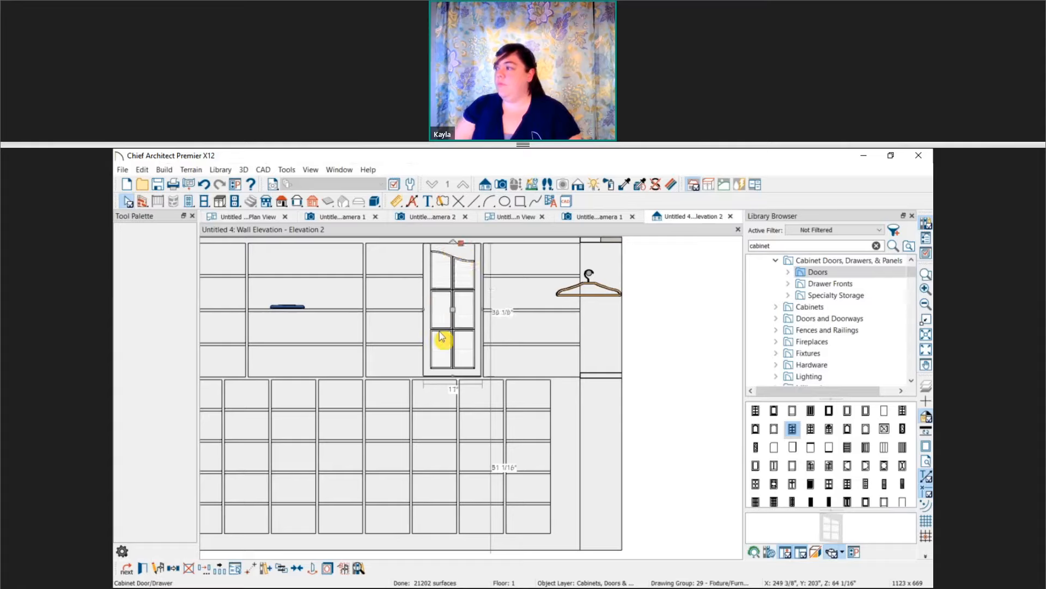
{"action": "left_click_drag", "start_coordinate": [424, 309], "coordinate": [367, 309]}
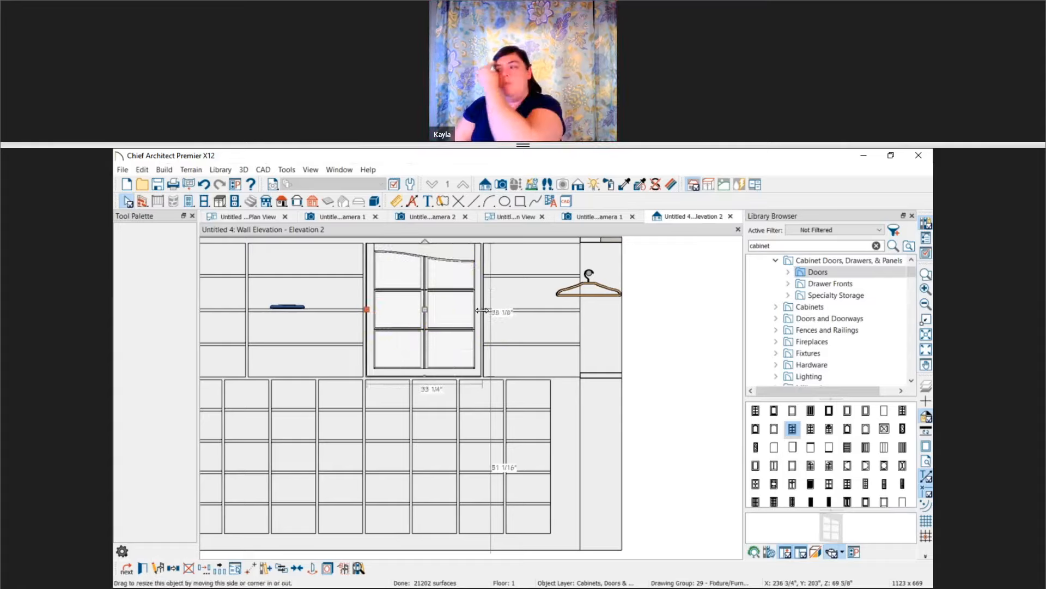
Narrow the door to about 32 1/8 in and copy it so two doors sit side by side over the upper shelves.
{"action": "left_click_drag", "start_coordinate": [481, 309], "coordinate": [273, 315]}
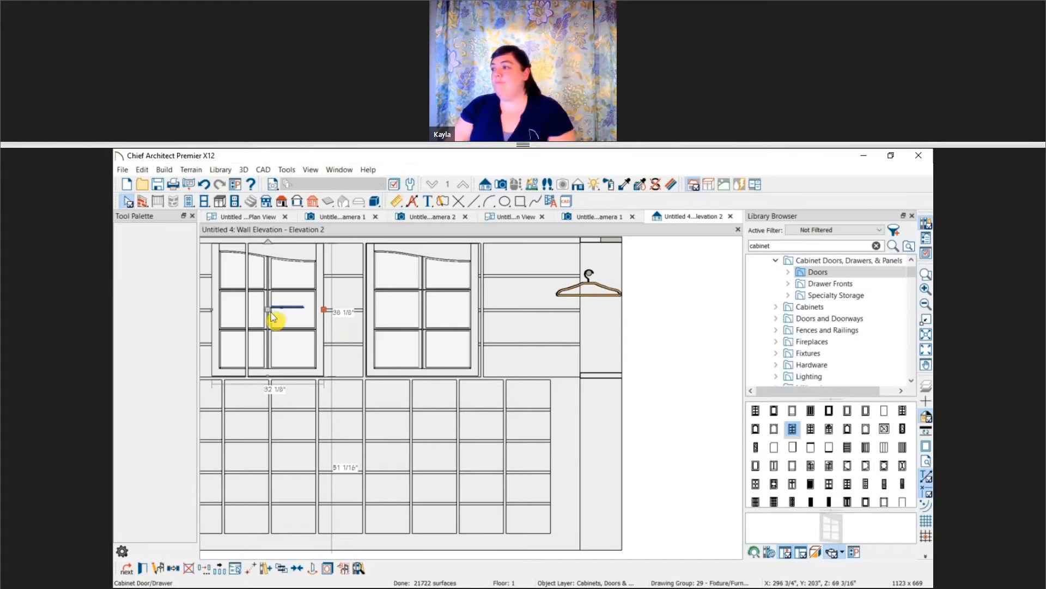
{"action": "left_click", "coordinate": [327, 568]}
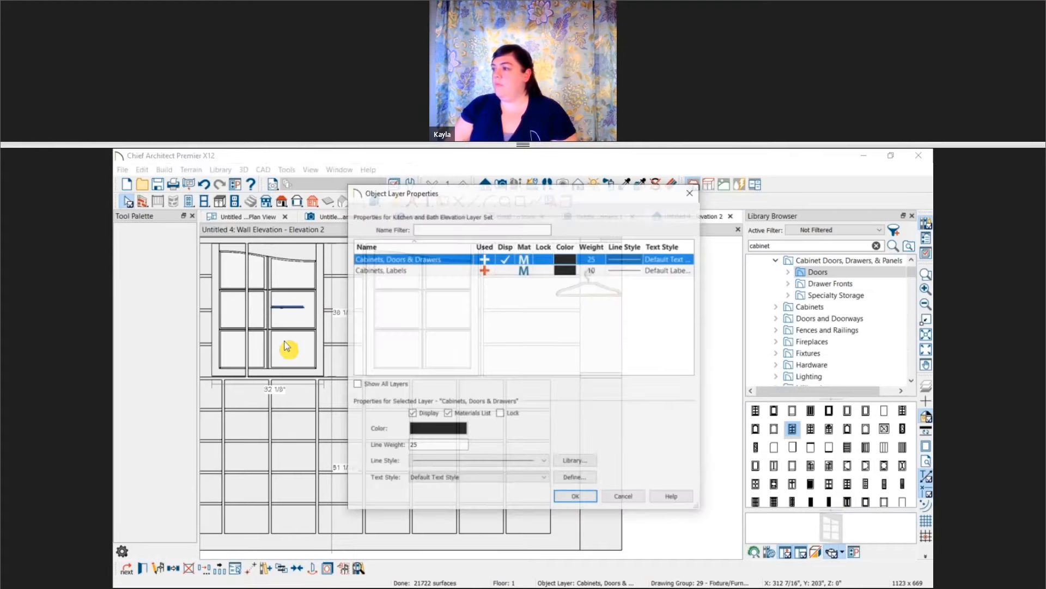
{"action": "left_click", "coordinate": [624, 497]}
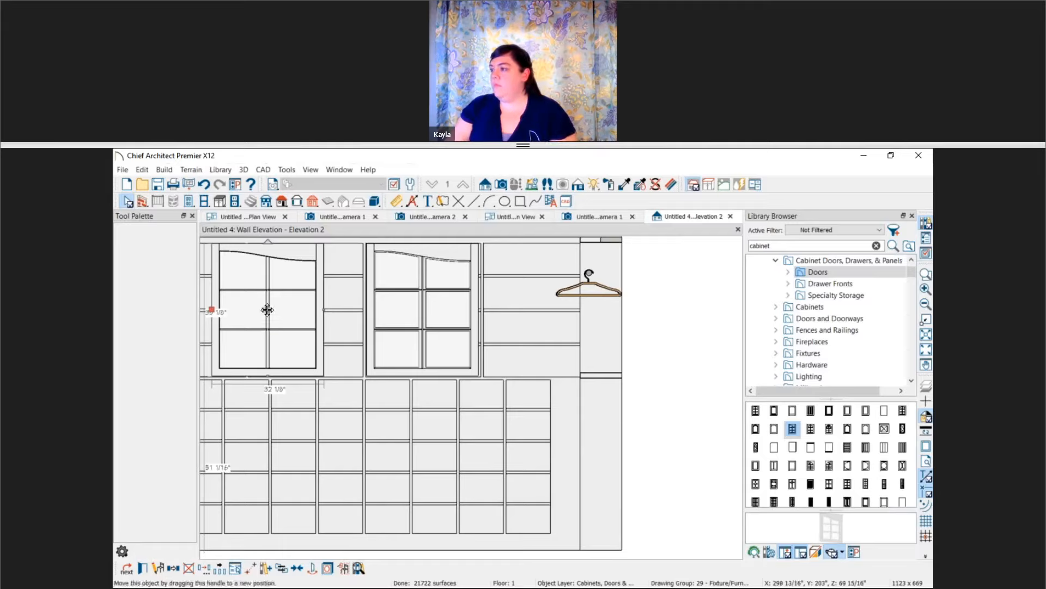
{"action": "left_click_drag", "start_coordinate": [266, 311], "coordinate": [437, 308]}
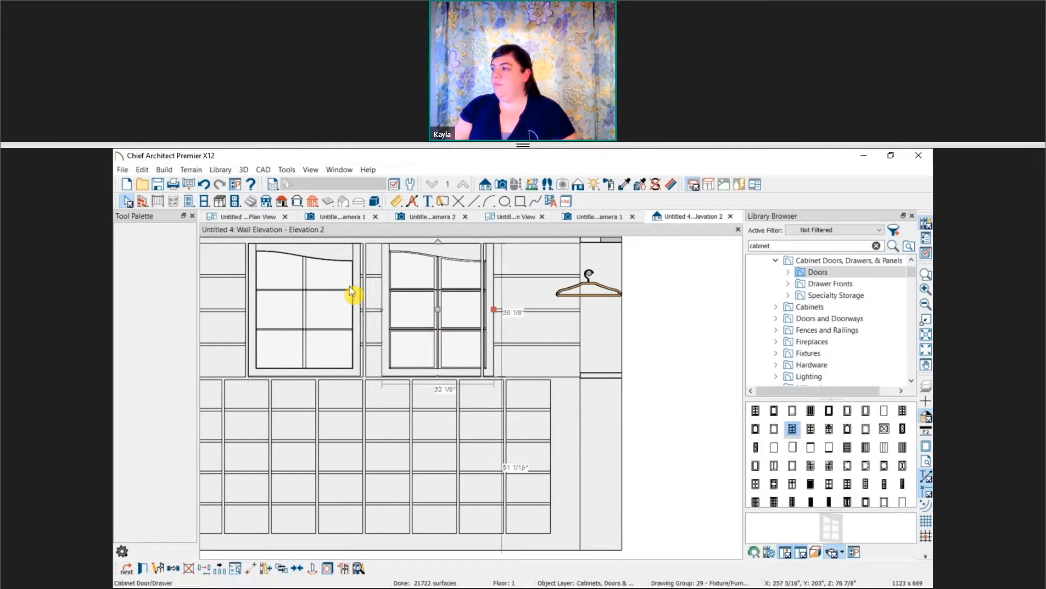
Convert the two cabinet doors together into a Fixture (Interior) symbol and add it to the library.
{"action": "left_click", "coordinate": [355, 316]}
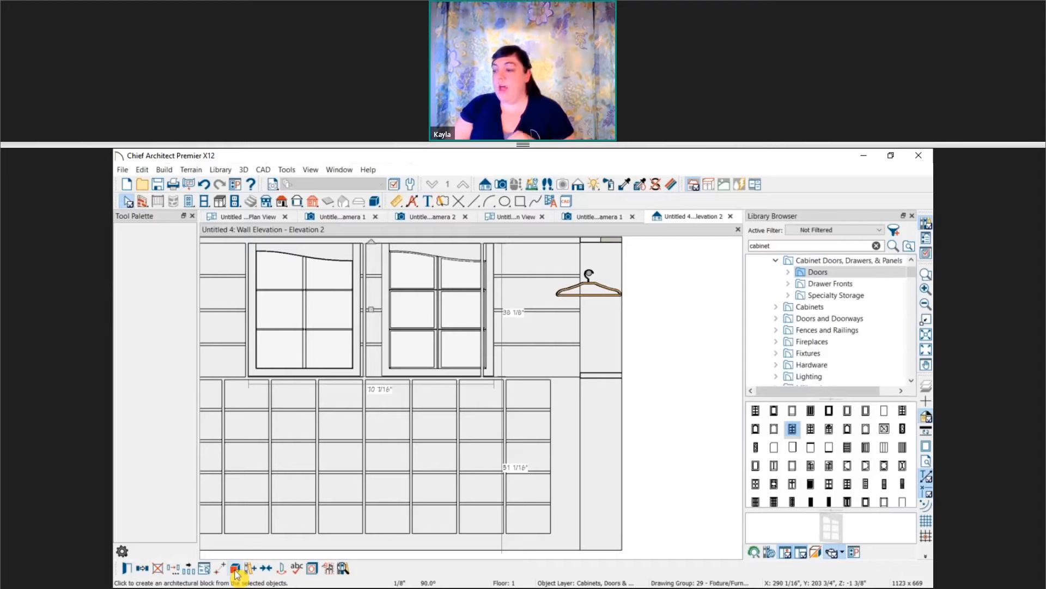
{"action": "left_click", "coordinate": [329, 569]}
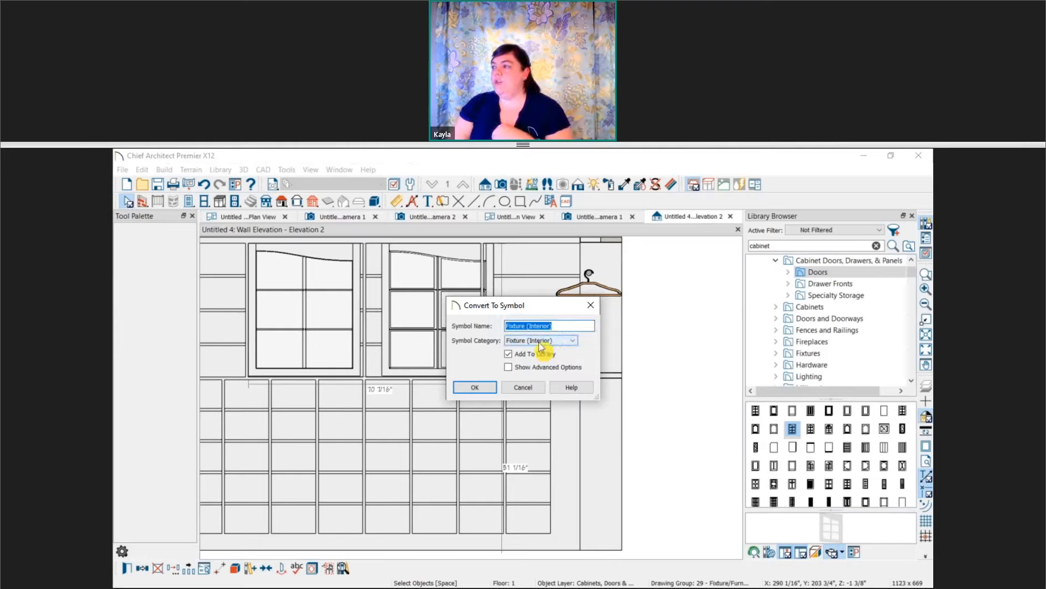
{"action": "left_click", "coordinate": [482, 387]}
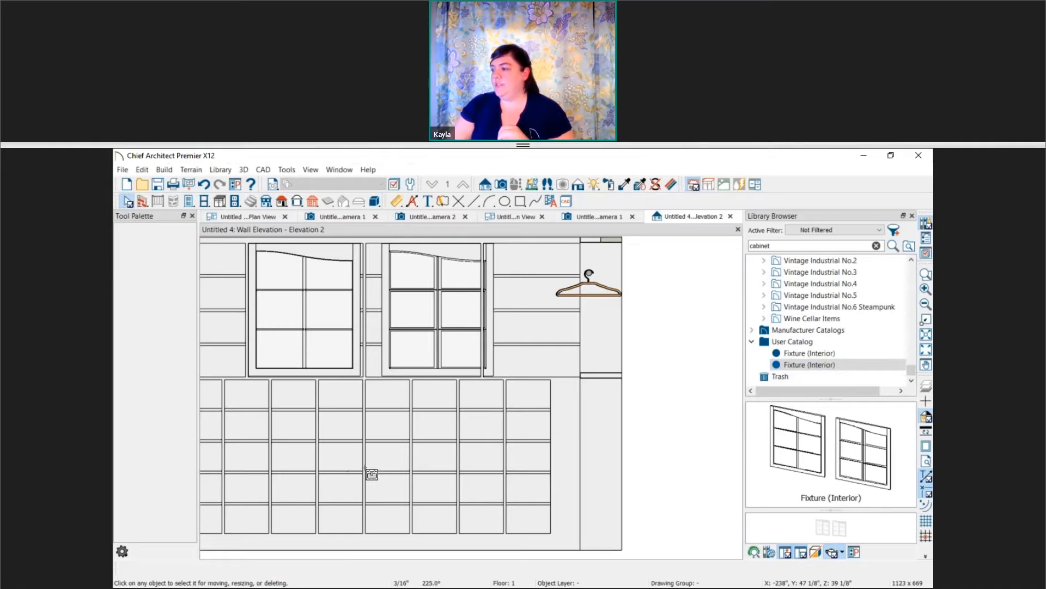
Place the two-door symbol over the lower cubbies as a trial and delete it from the elevation.
{"action": "left_click", "coordinate": [362, 462]}
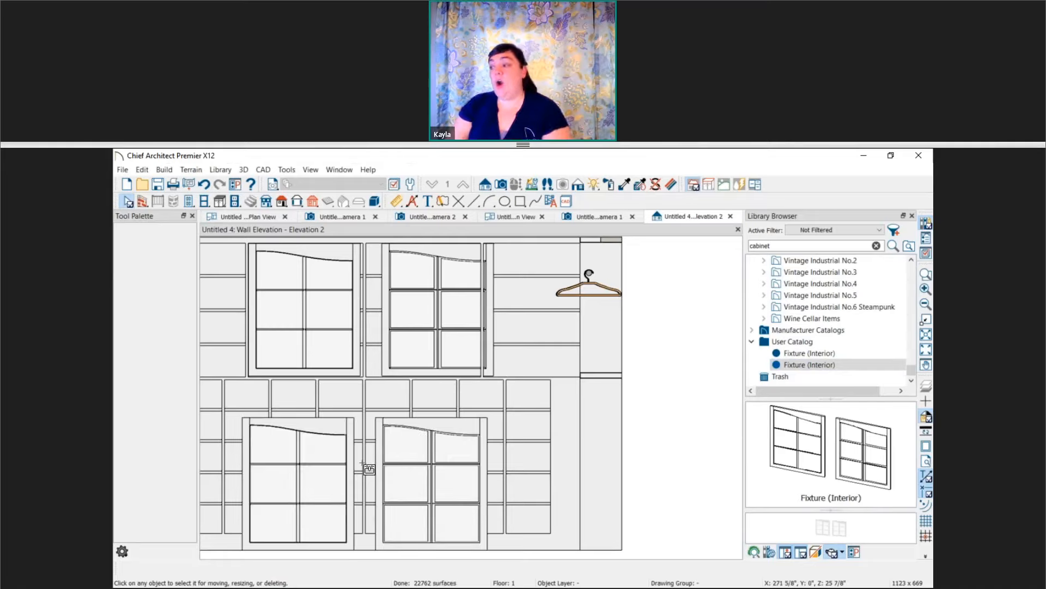
{"action": "left_click", "coordinate": [379, 477]}
{"action": "key", "text": "Delete"}
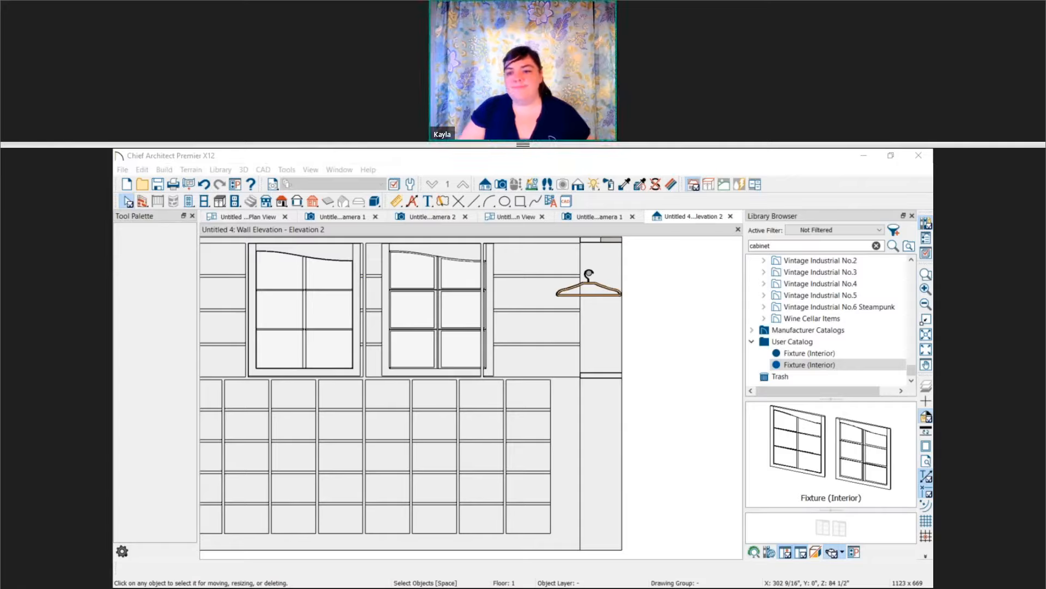
Delete the two original glass doors from the upper shelves.
{"action": "left_click", "coordinate": [422, 317]}
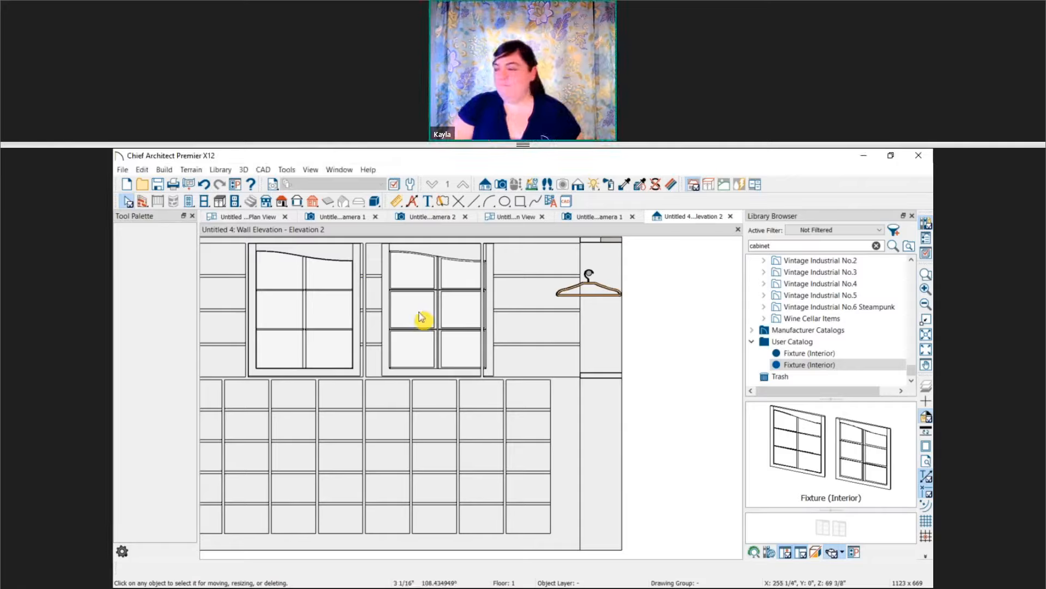
{"action": "key", "text": "Delete"}
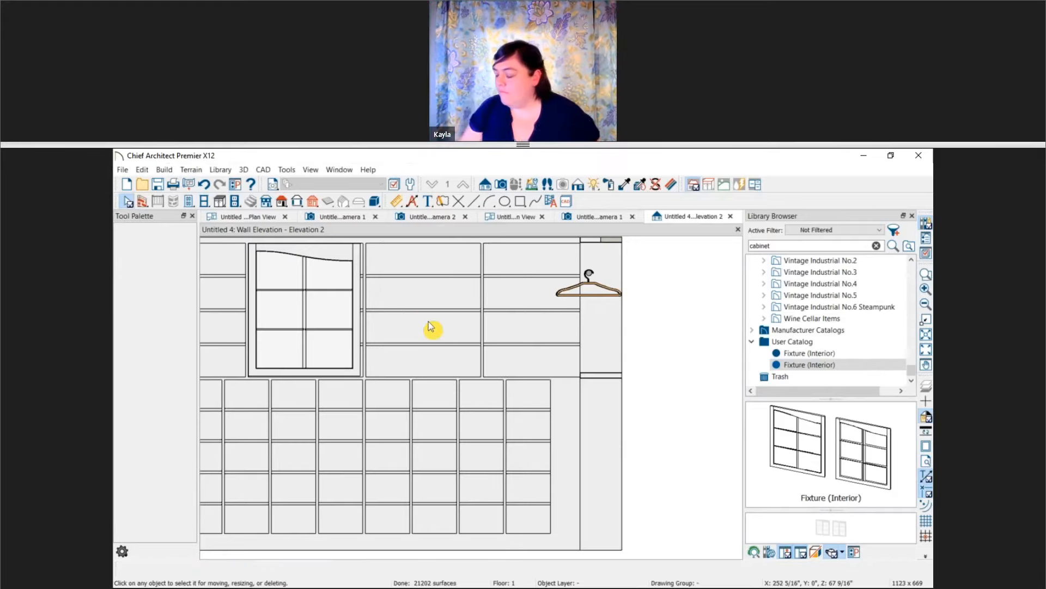
{"action": "left_click", "coordinate": [336, 300]}
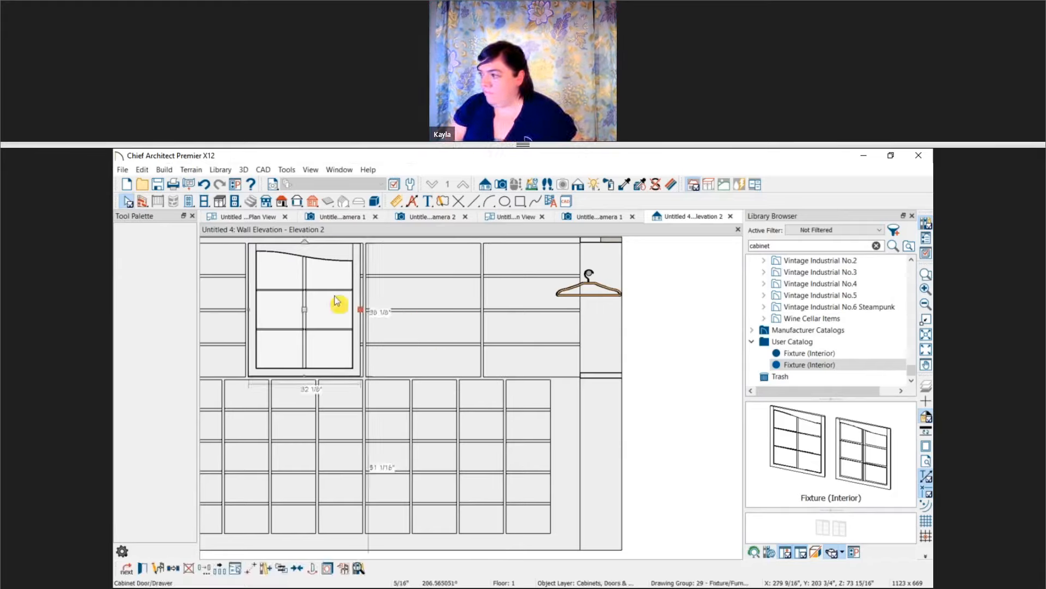
{"action": "key", "text": "Delete"}
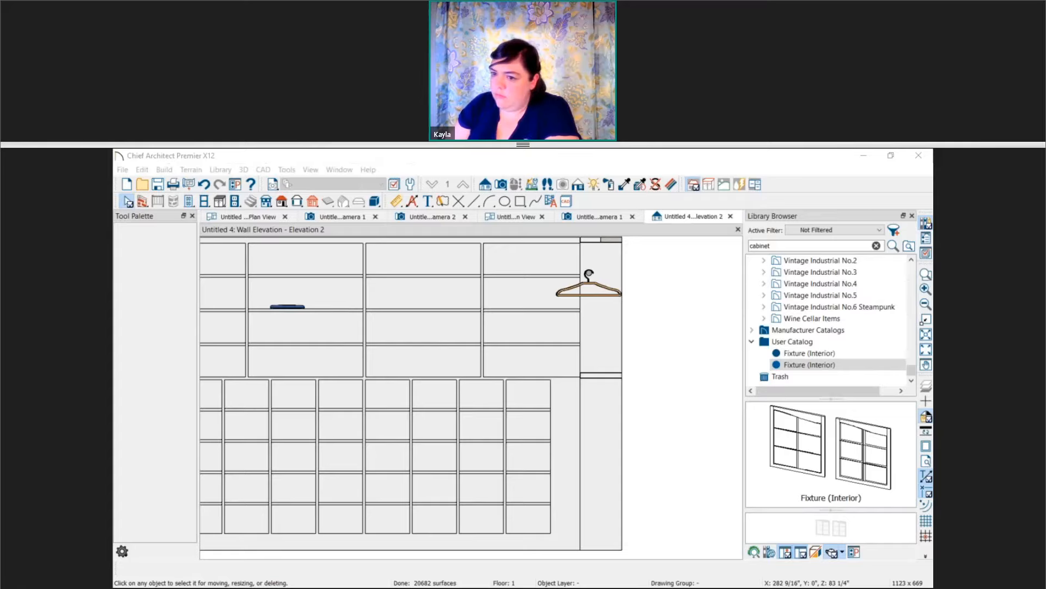
{"action": "left_click", "coordinate": [503, 413]}
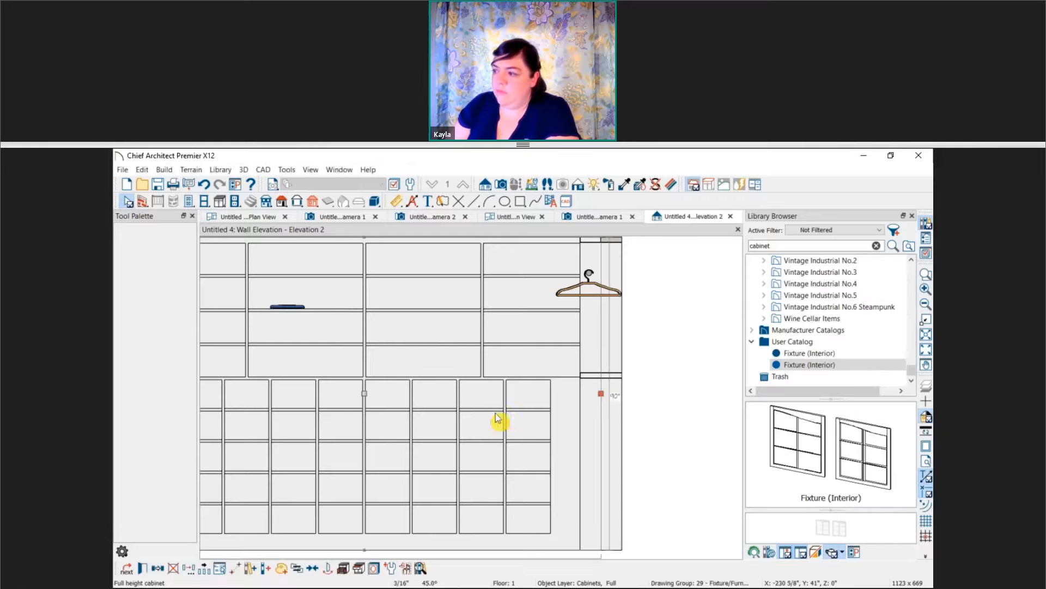
{"action": "mouse_move", "coordinate": [497, 413]}
{"action": "middle_mouse_down"}
{"action": "mouse_move", "coordinate": [546, 411]}
{"action": "mouse_move", "coordinate": [493, 420]}
{"action": "middle_mouse_up"}
{"action": "scroll", "coordinate": [546, 409], "scroll_direction": "down", "scroll_amount": 2}
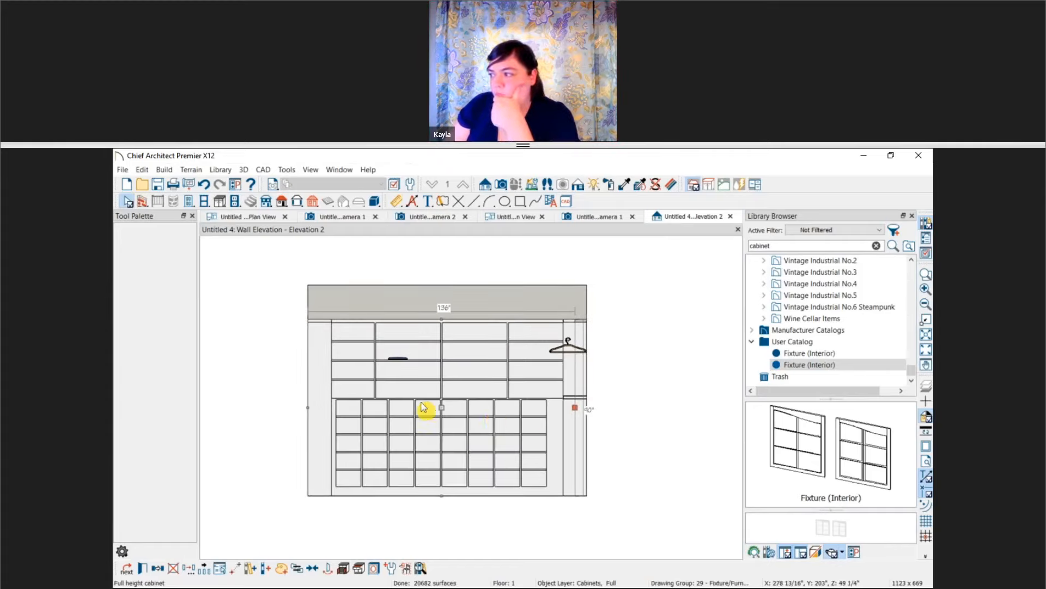
{"action": "left_click", "coordinate": [622, 398]}
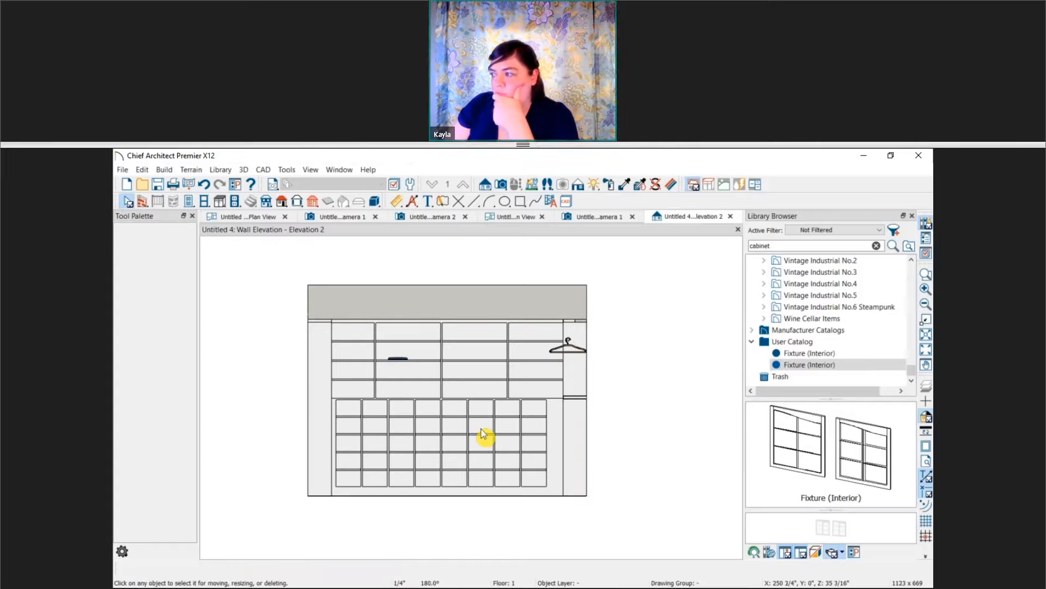
{"action": "left_click", "coordinate": [484, 434]}
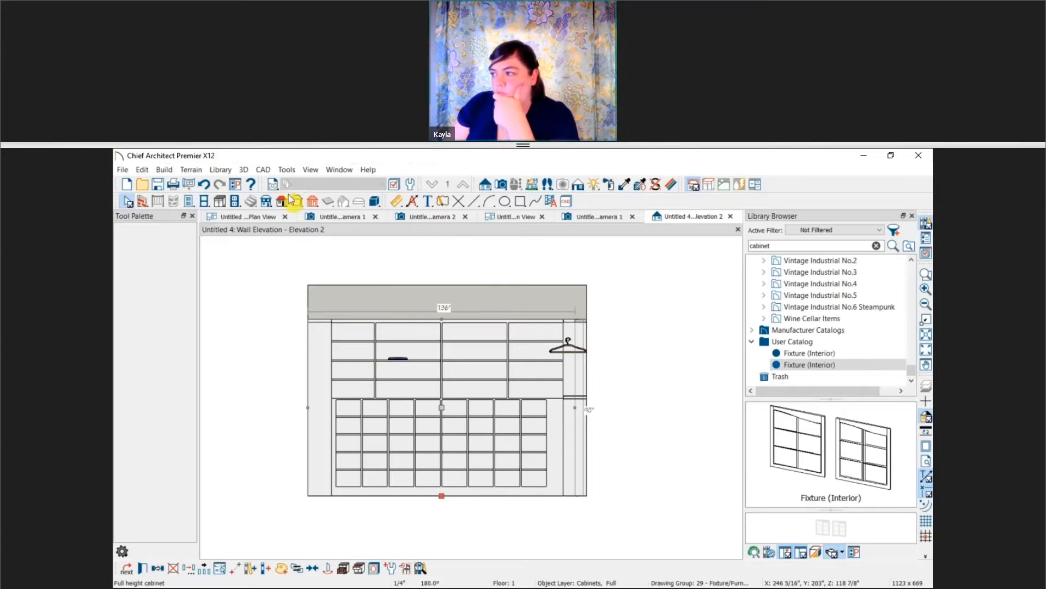
Switch to the Kitchen and Bath plan view and delete the leftover door fixture above the long cabinet.
{"action": "left_click", "coordinate": [242, 216]}
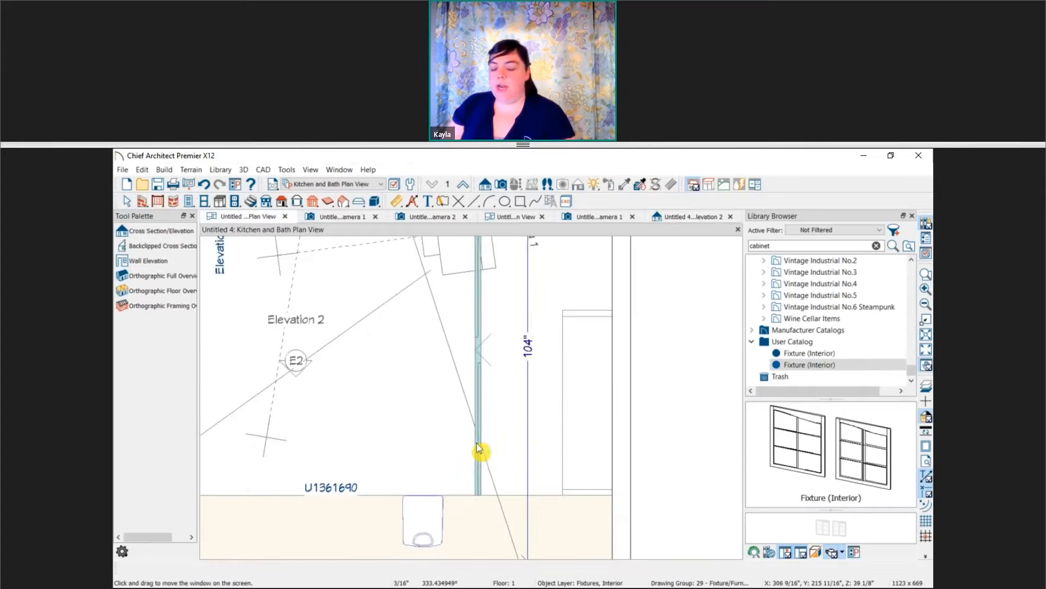
{"action": "key", "text": "Delete"}
Open the specification of the 44 in wide base cabinet and split its third drawer row with Split Horizontal.
{"action": "middle_click_drag", "start_coordinate": [441, 384], "coordinate": [468, 480]}
{"action": "scroll", "coordinate": [468, 480], "scroll_direction": "down", "scroll_amount": 3}
{"action": "middle_click_drag", "start_coordinate": [394, 301], "coordinate": [422, 376]}
{"action": "scroll", "coordinate": [322, 340], "scroll_direction": "up", "scroll_amount": 3}
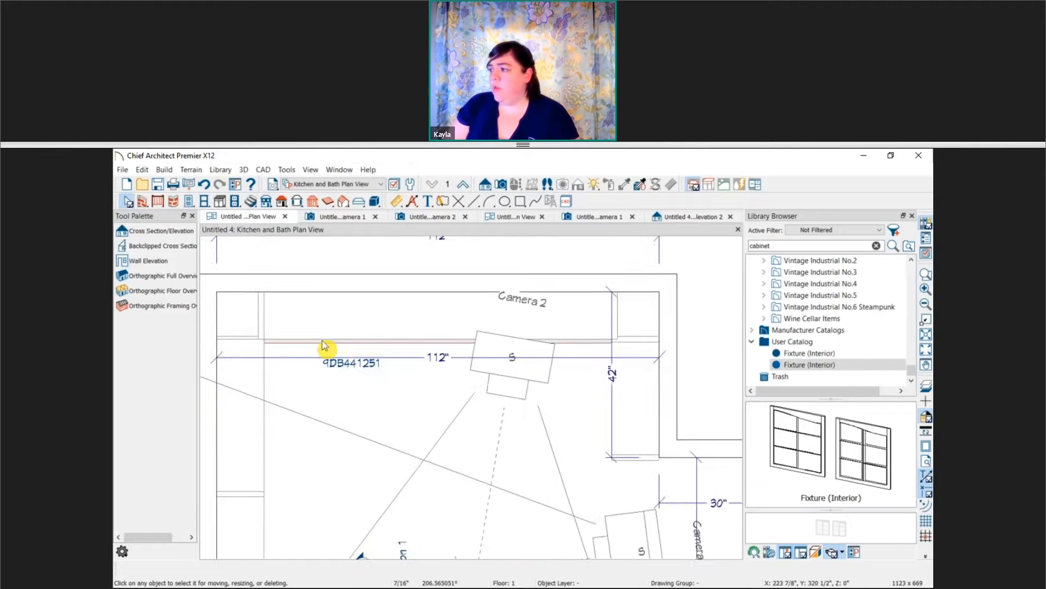
{"action": "scroll", "coordinate": [322, 340], "scroll_direction": "up", "scroll_amount": 2}
{"action": "left_click", "coordinate": [323, 338]}
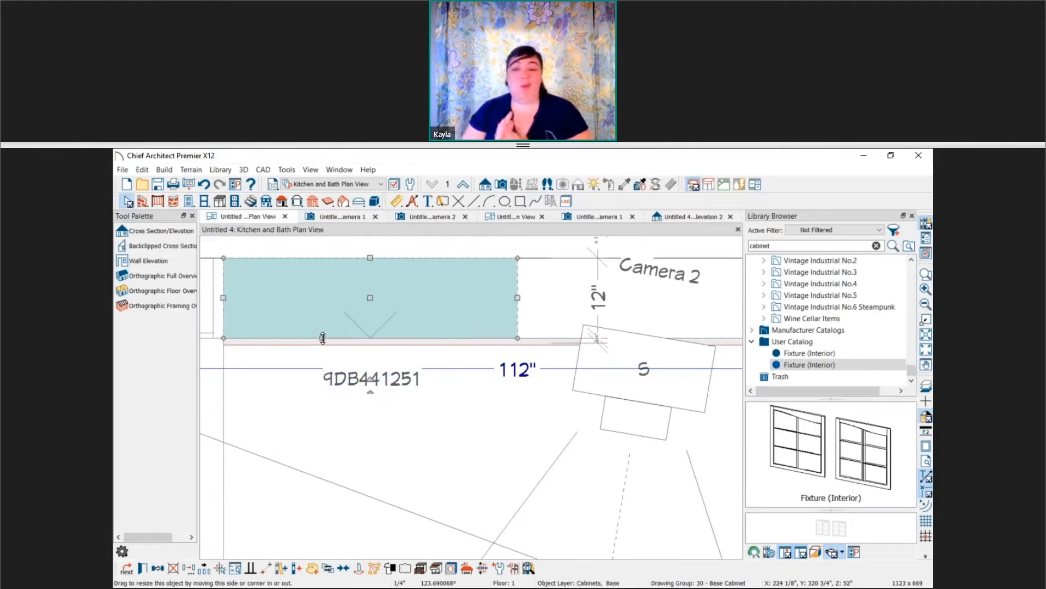
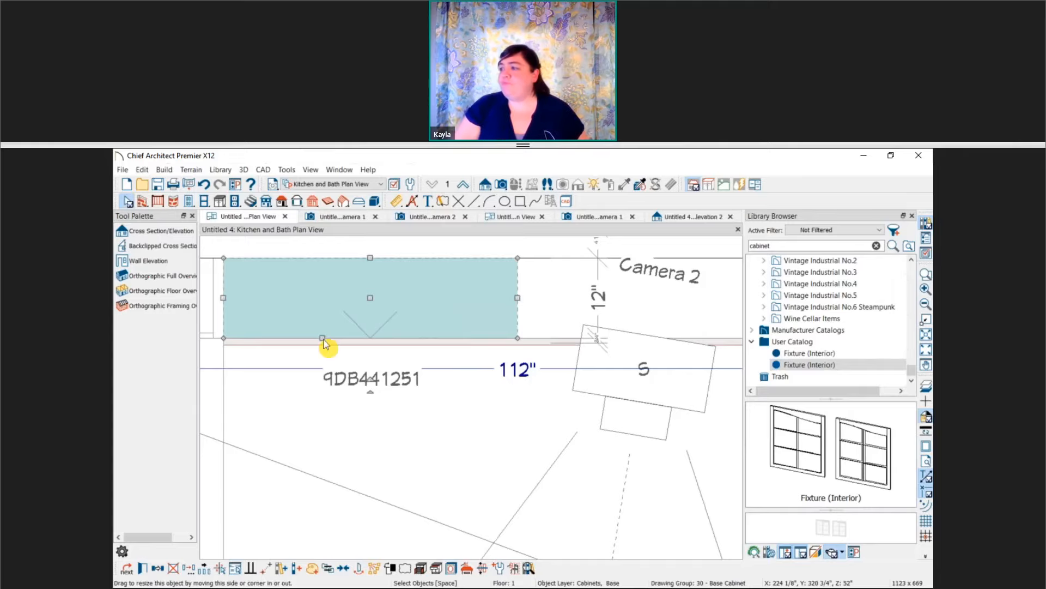
{"action": "left_click", "coordinate": [341, 346]}
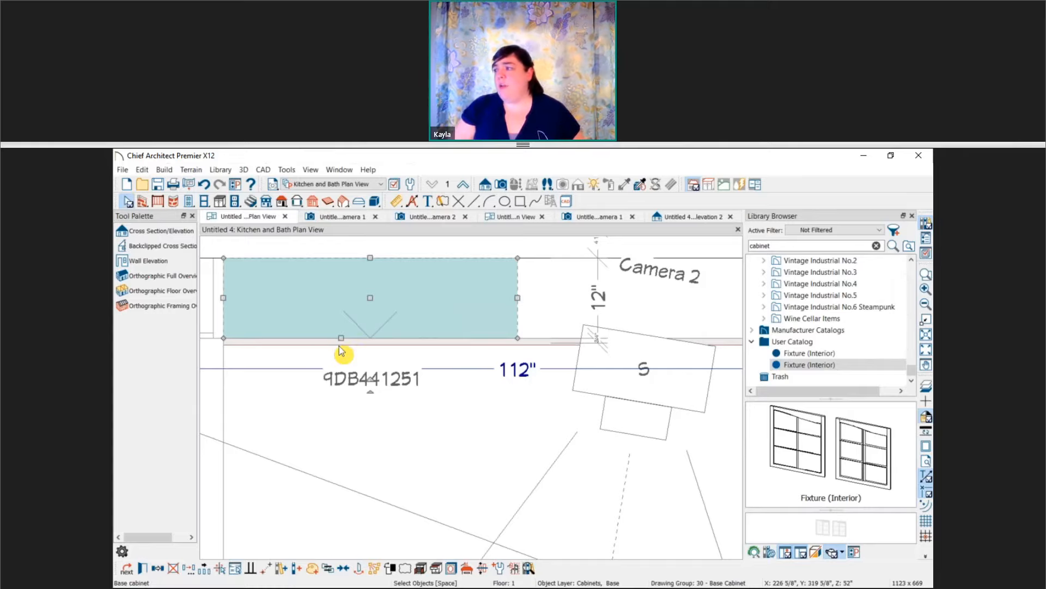
{"action": "double_click", "coordinate": [338, 349]}
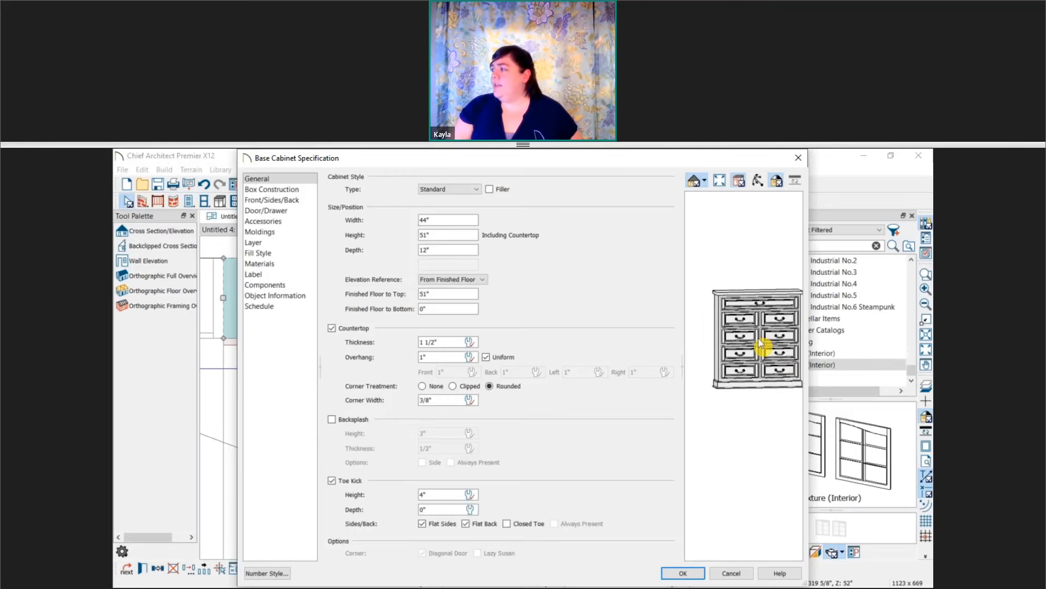
{"action": "left_click", "coordinate": [761, 342]}
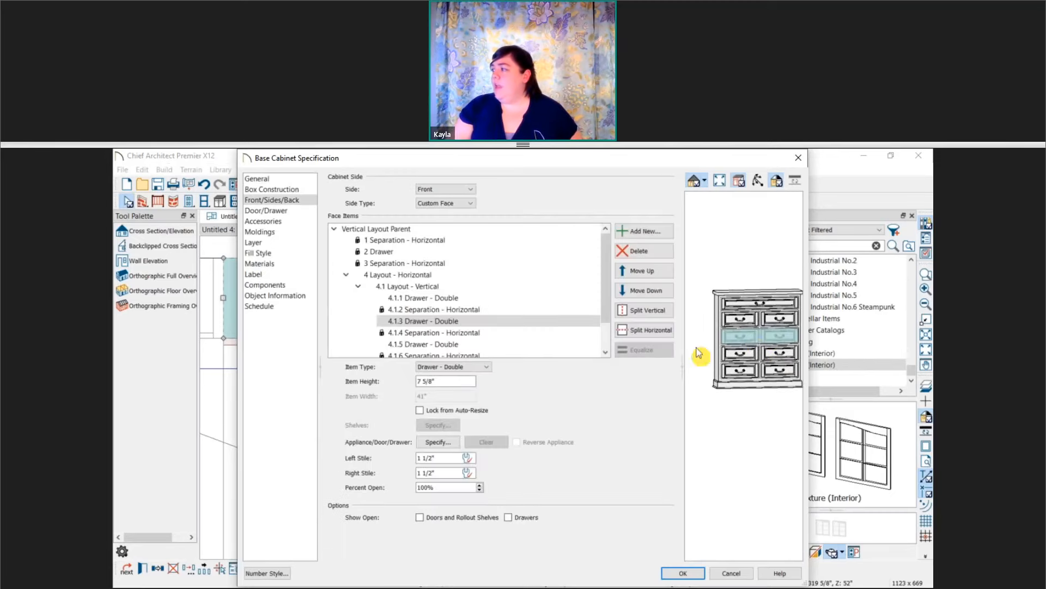
{"action": "left_click", "coordinate": [658, 325]}
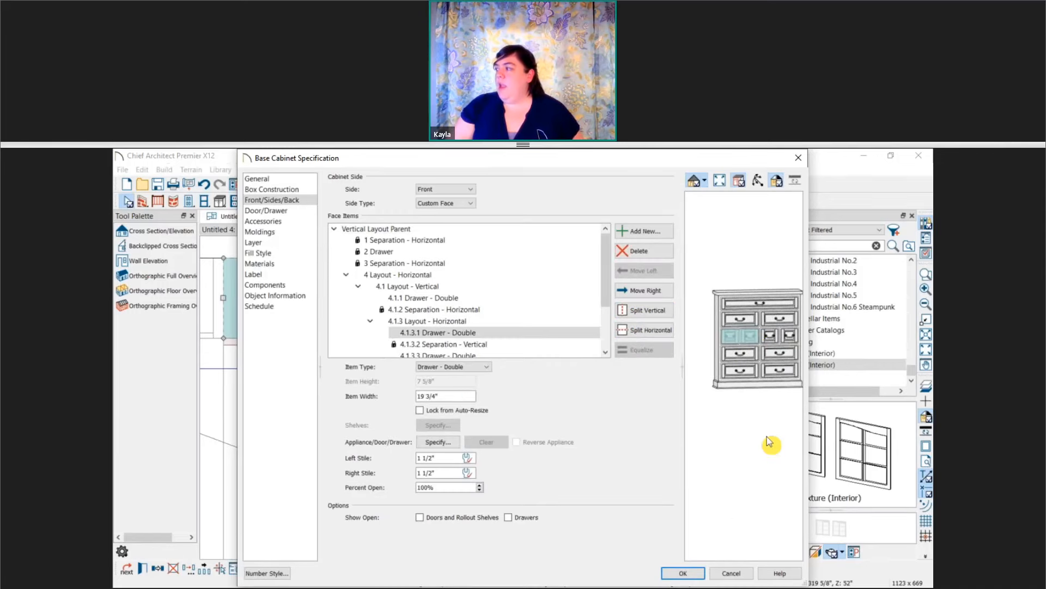
Delete the left double drawer from the split row and accept the cabinet specification.
{"action": "left_click", "coordinate": [779, 332]}
{"action": "left_click", "coordinate": [755, 336]}
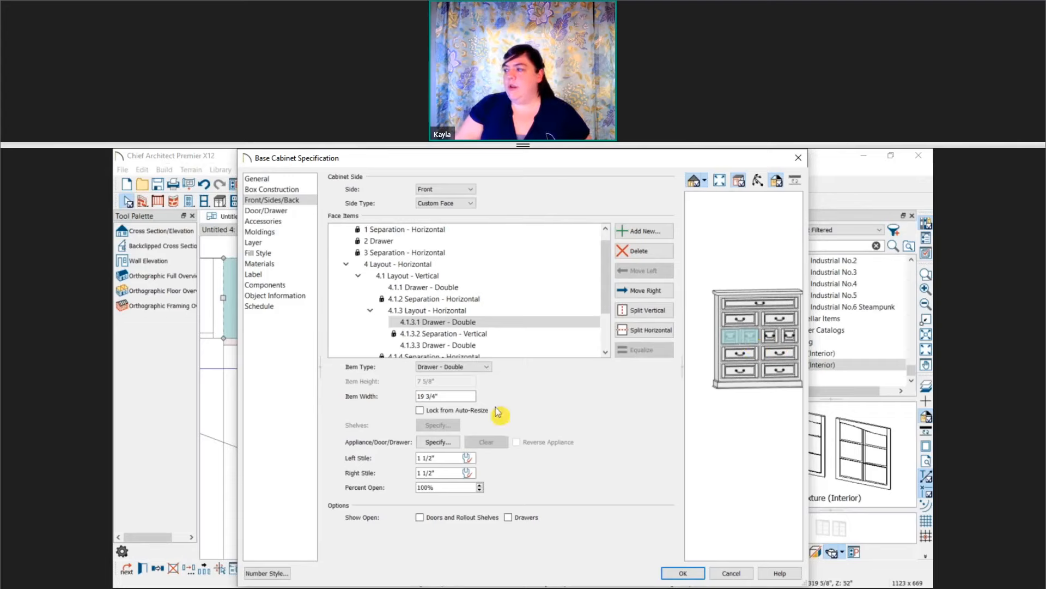
{"action": "left_click", "coordinate": [646, 251]}
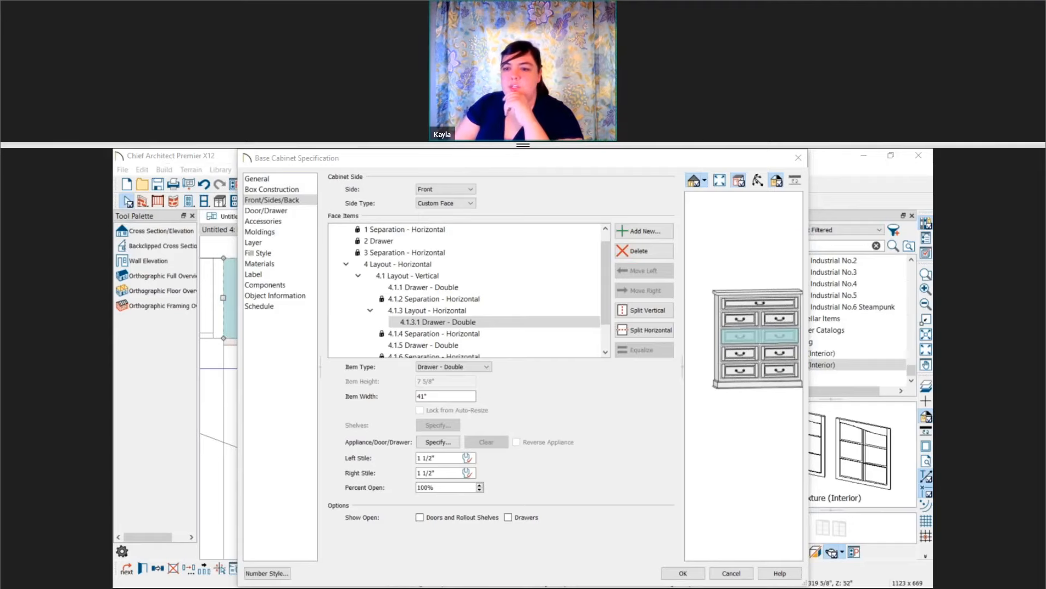
{"action": "left_click", "coordinate": [681, 573]}
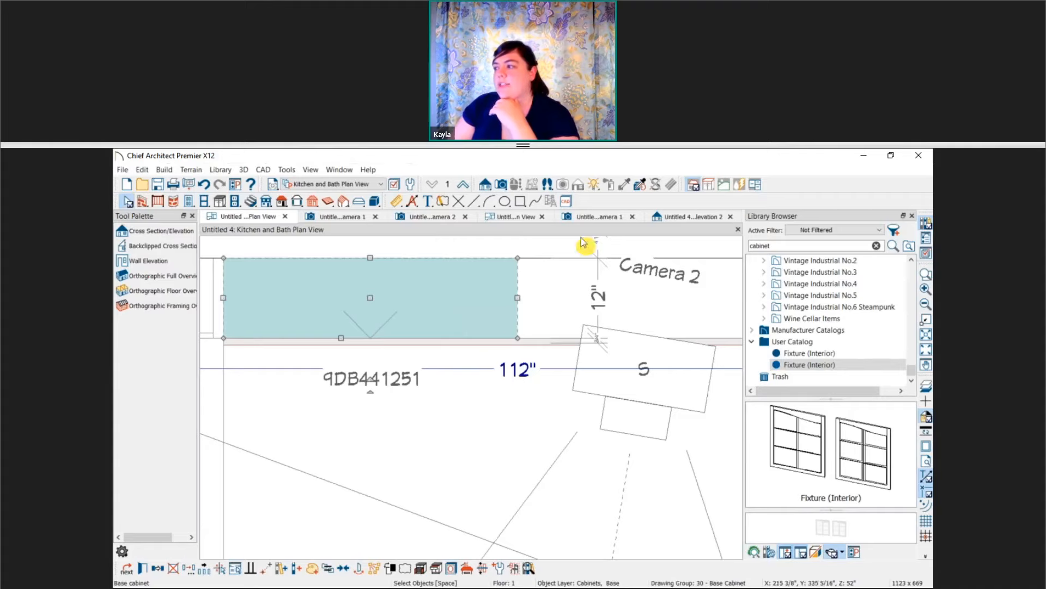
Reopen the base cabinet's specification, examine the first double-drawer row in its front layout, and close the dialog.
{"action": "left_click", "coordinate": [415, 344]}
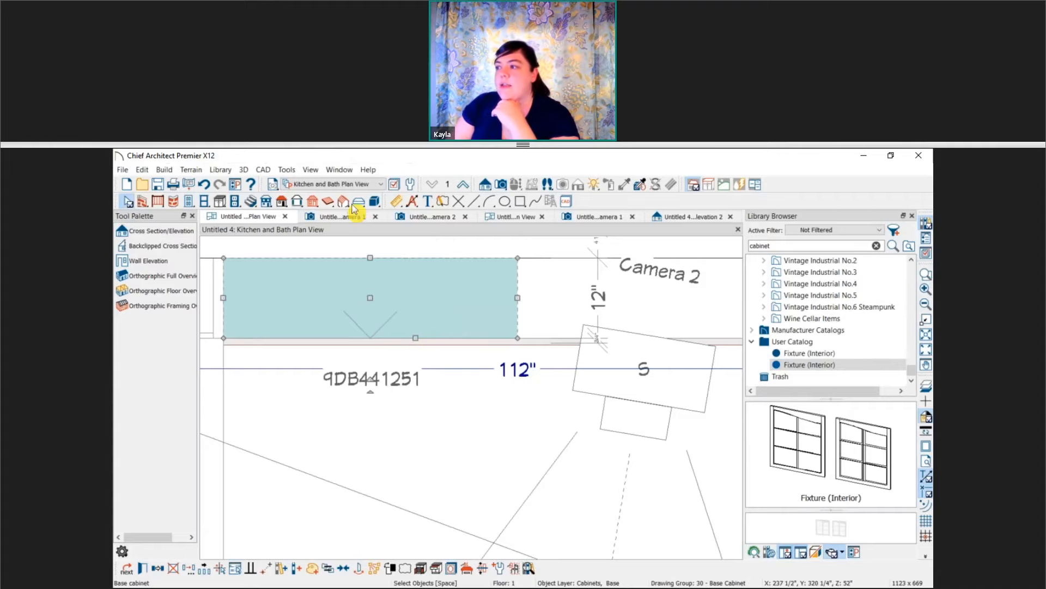
{"action": "key", "text": "ctrl+e"}
{"action": "left_click", "coordinate": [738, 358]}
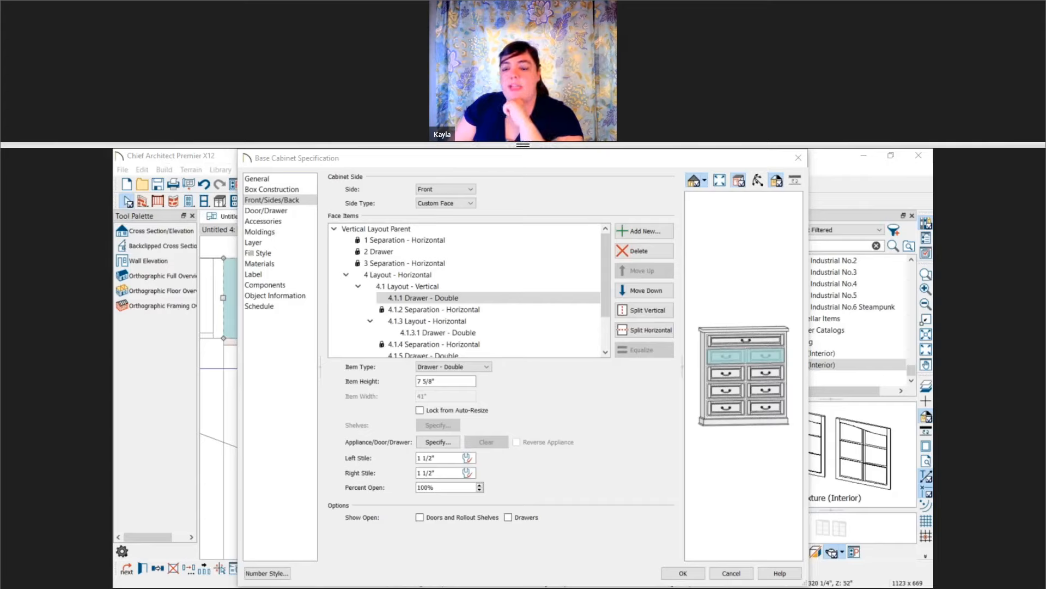
{"action": "left_click", "coordinate": [796, 160]}
{"action": "scroll", "coordinate": [500, 415], "scroll_direction": "down", "scroll_amount": 3}
{"action": "middle_click_drag", "start_coordinate": [502, 413], "coordinate": [452, 378]}
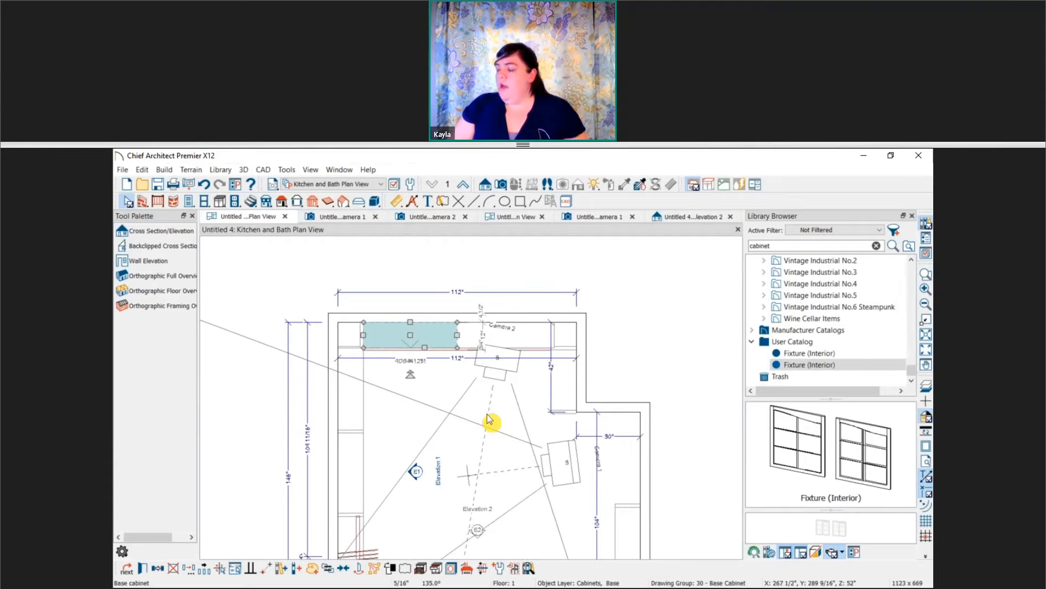
{"action": "key", "text": "Escape"}
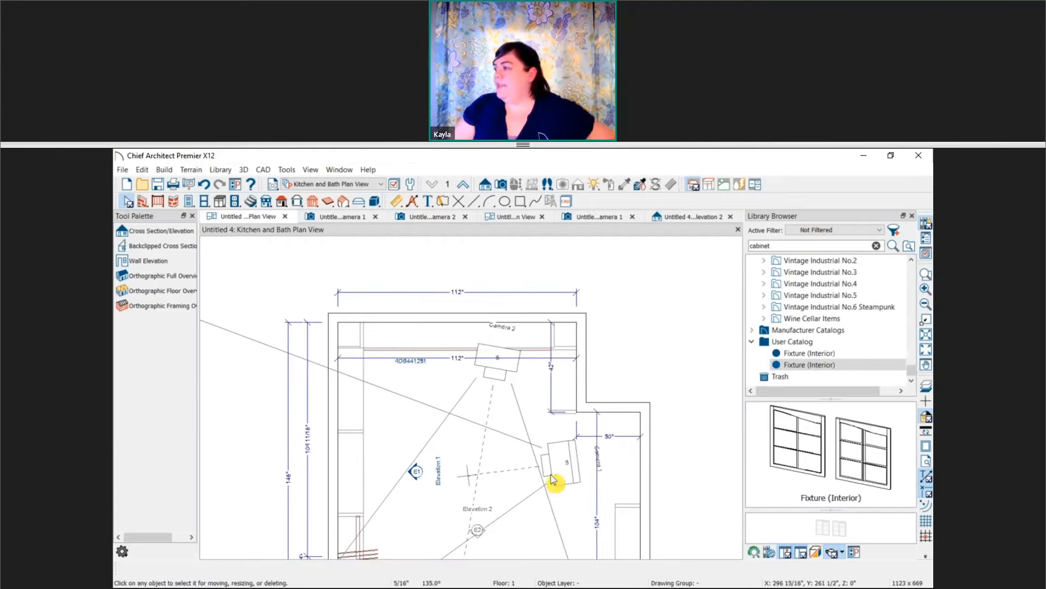
{"action": "middle_click_drag", "start_coordinate": [459, 439], "coordinate": [478, 383]}
{"action": "scroll", "coordinate": [478, 385], "scroll_direction": "down", "scroll_amount": 2}
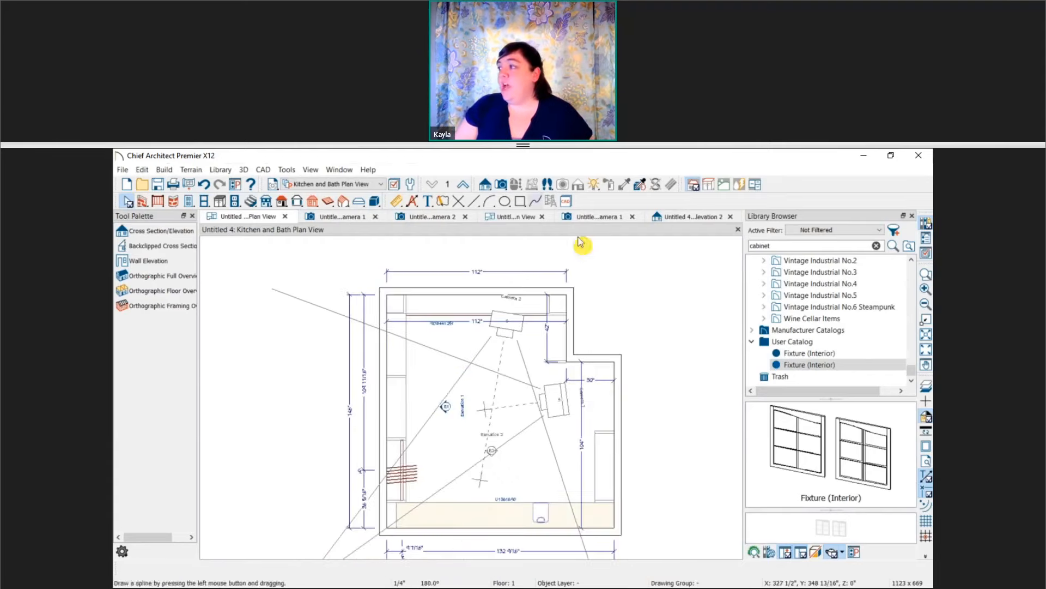
Open the Camera 1 full camera view from the plan and orbit it to face the closet's back wall and drawer cabinet.
{"action": "left_click", "coordinate": [557, 400]}
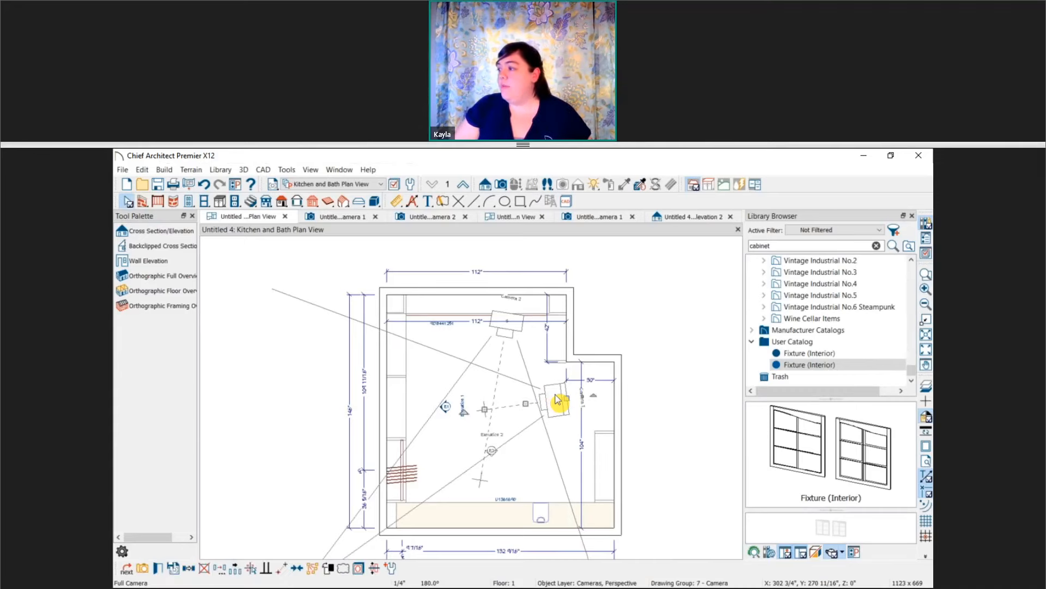
{"action": "double_click", "coordinate": [557, 399]}
{"action": "middle_click_drag", "start_coordinate": [537, 376], "coordinate": [549, 322]}
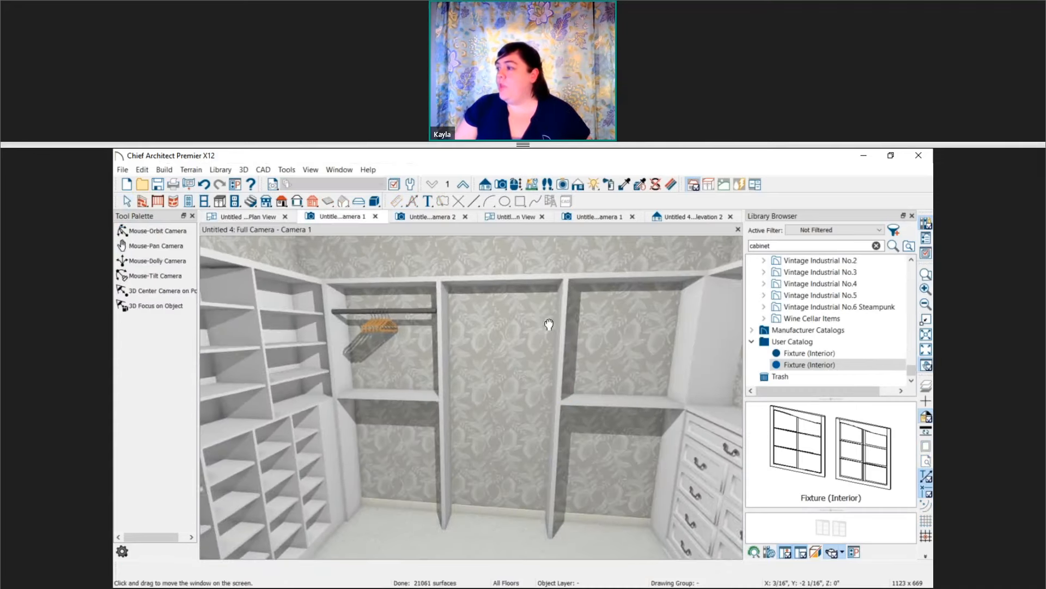
{"action": "left_click", "coordinate": [516, 188]}
{"action": "left_click_drag", "start_coordinate": [474, 341], "coordinate": [458, 306]}
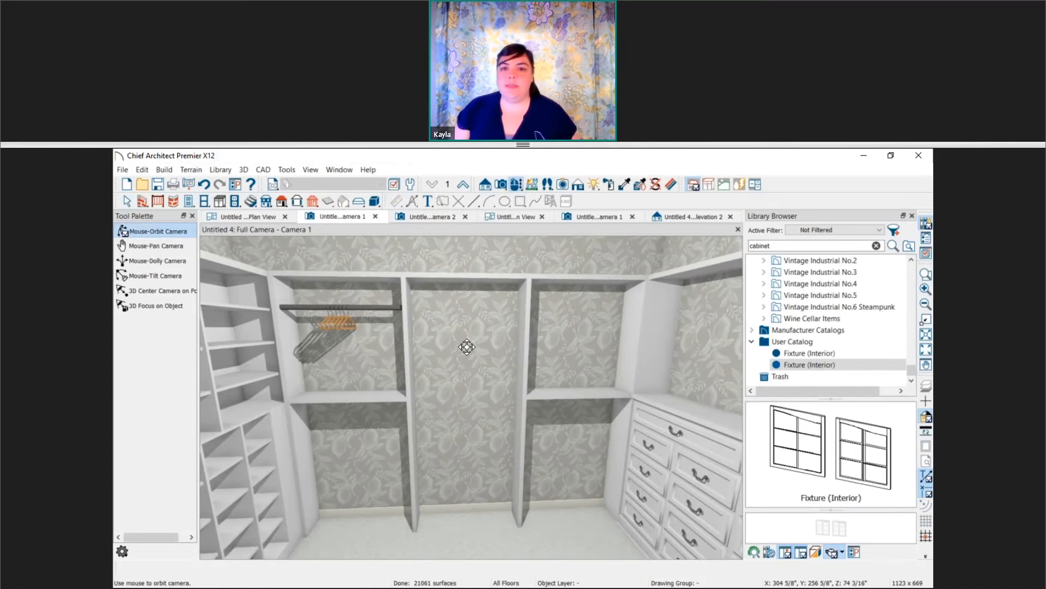
Adjust the definition of the Linen Pewter Lemon wall material, setting its texture X scale to 10 in with the aspect ratio retained.
{"action": "left_click", "coordinate": [673, 188]}
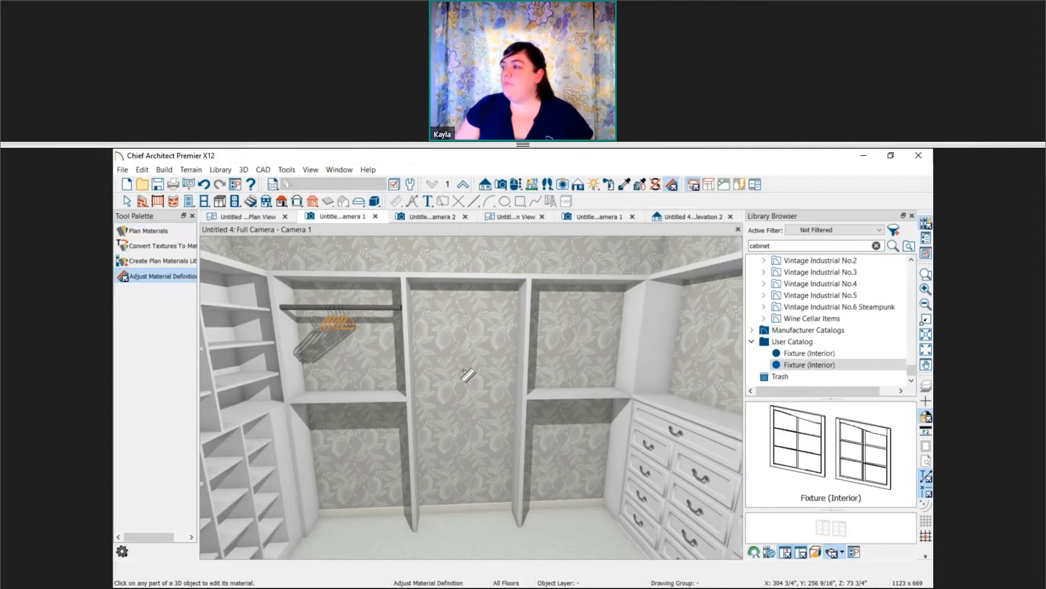
{"action": "left_click", "coordinate": [466, 376]}
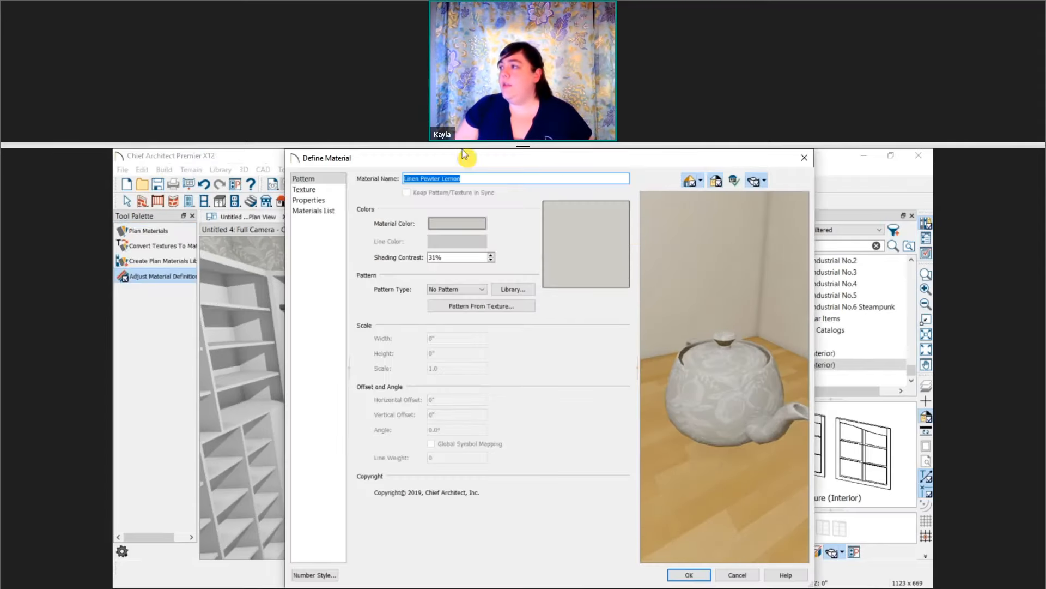
{"action": "left_click", "coordinate": [301, 190]}
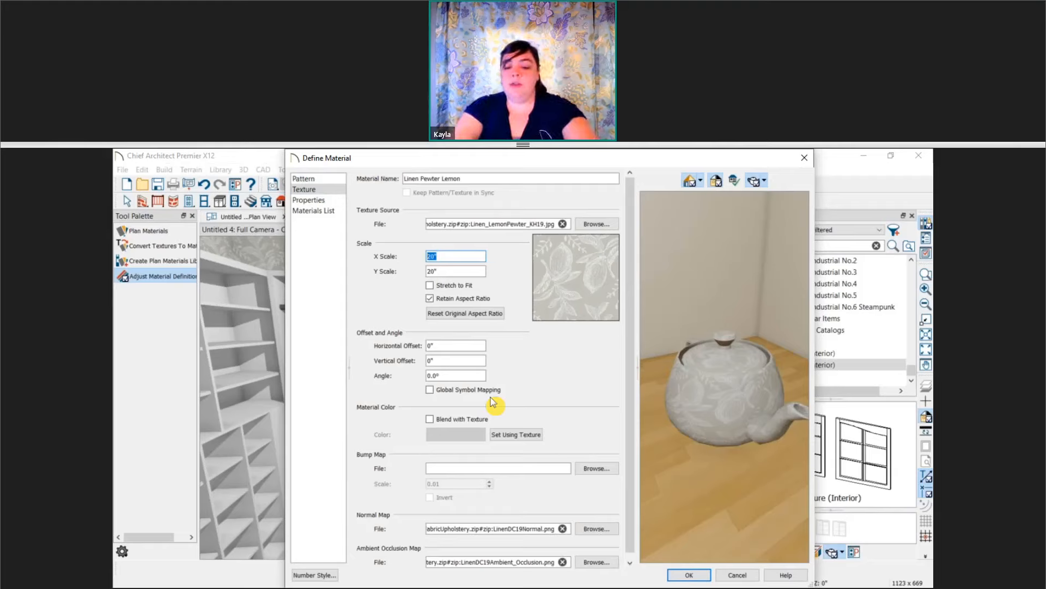
{"action": "type", "text": "10"}
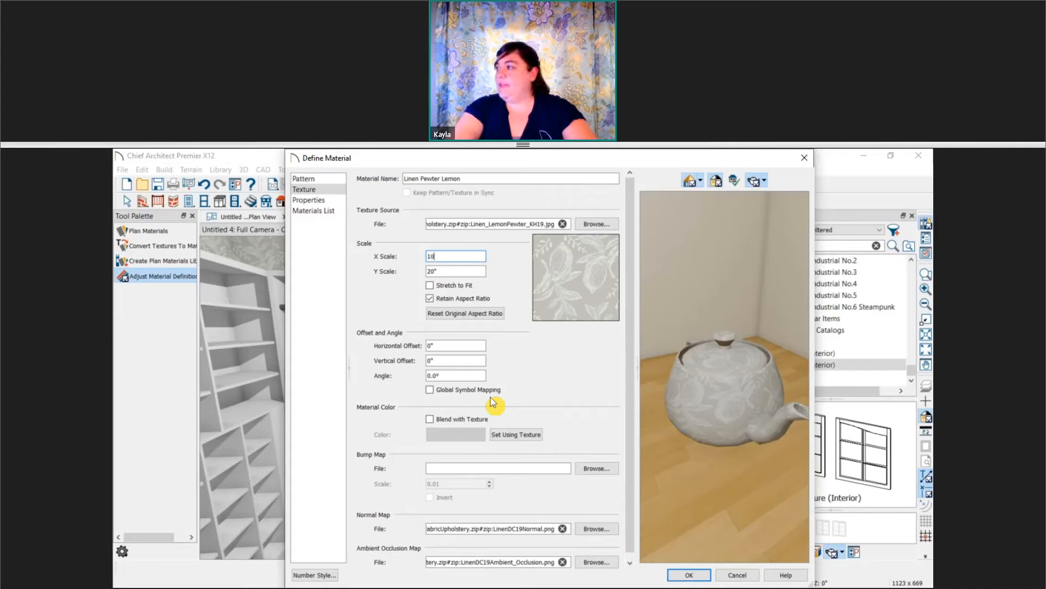
{"action": "key", "text": "Tab"}
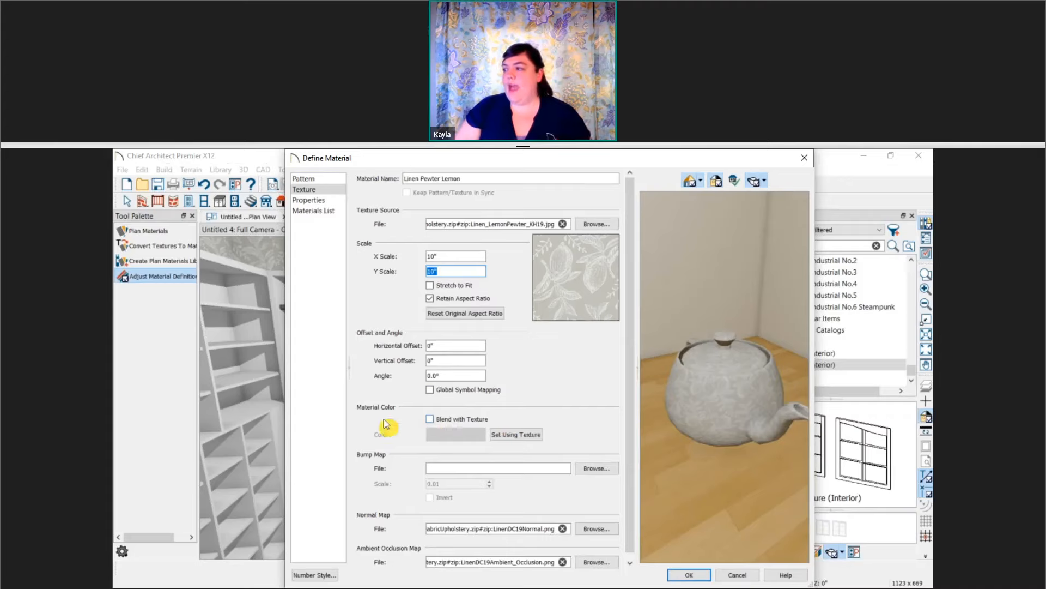
Blend the wall material's texture with a dark teal color, examine it on the preview teapot, and accept the material definition.
{"action": "left_click", "coordinate": [455, 421]}
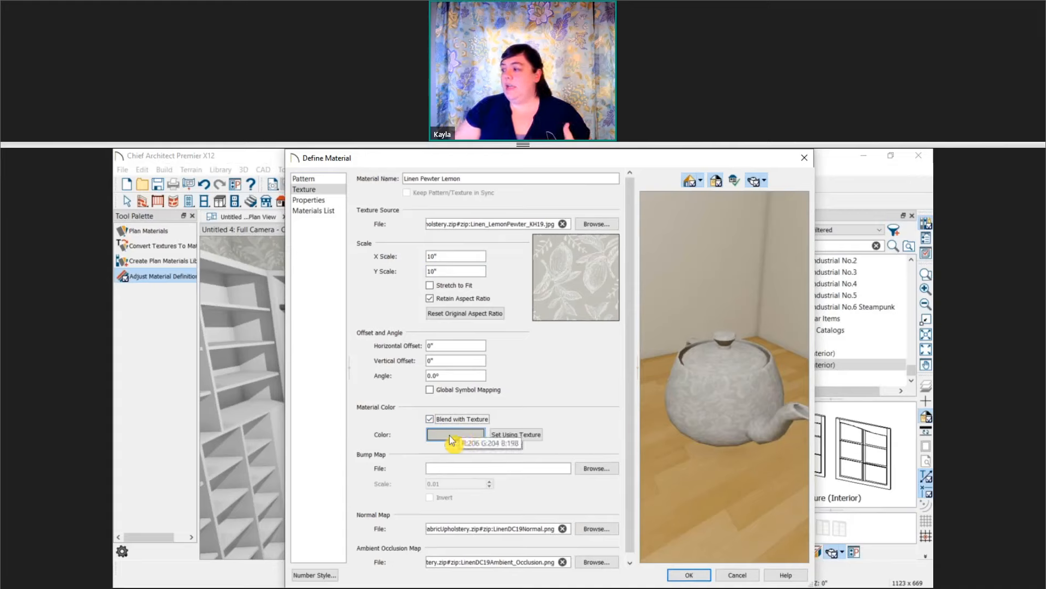
{"action": "left_click", "coordinate": [450, 439]}
{"action": "left_click", "coordinate": [499, 390]}
{"action": "left_click", "coordinate": [575, 465]}
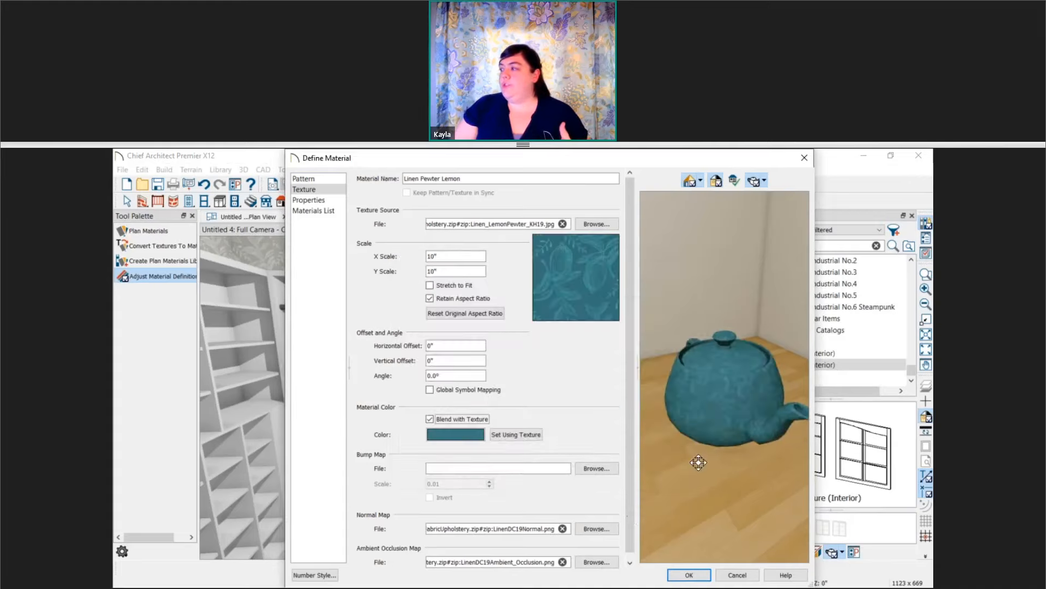
{"action": "scroll", "coordinate": [737, 382], "scroll_direction": "up", "scroll_amount": 7}
{"action": "scroll", "coordinate": [727, 392], "scroll_direction": "down", "scroll_amount": 3}
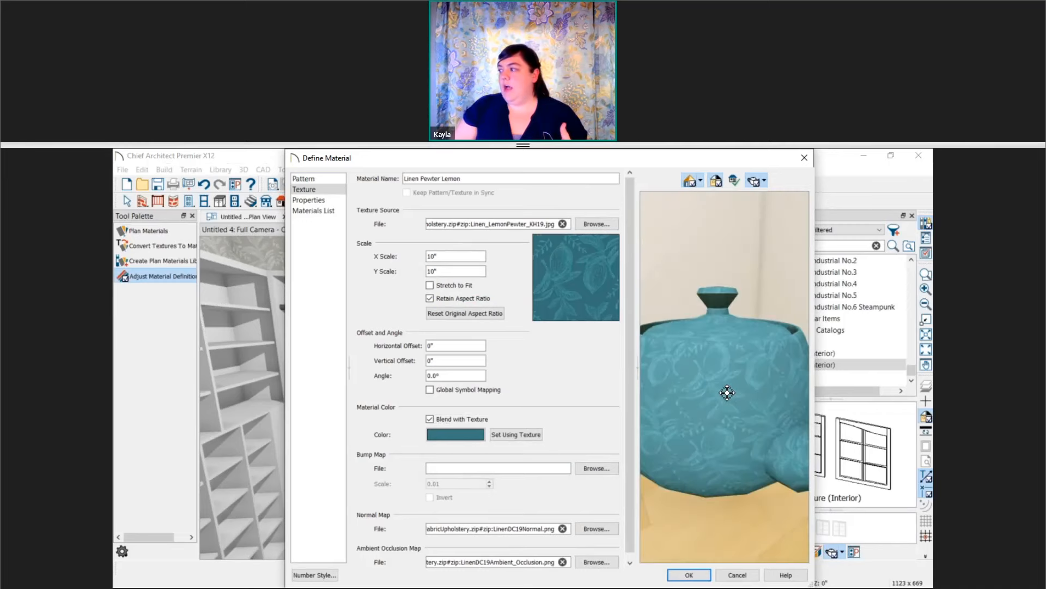
{"action": "left_click", "coordinate": [689, 575]}
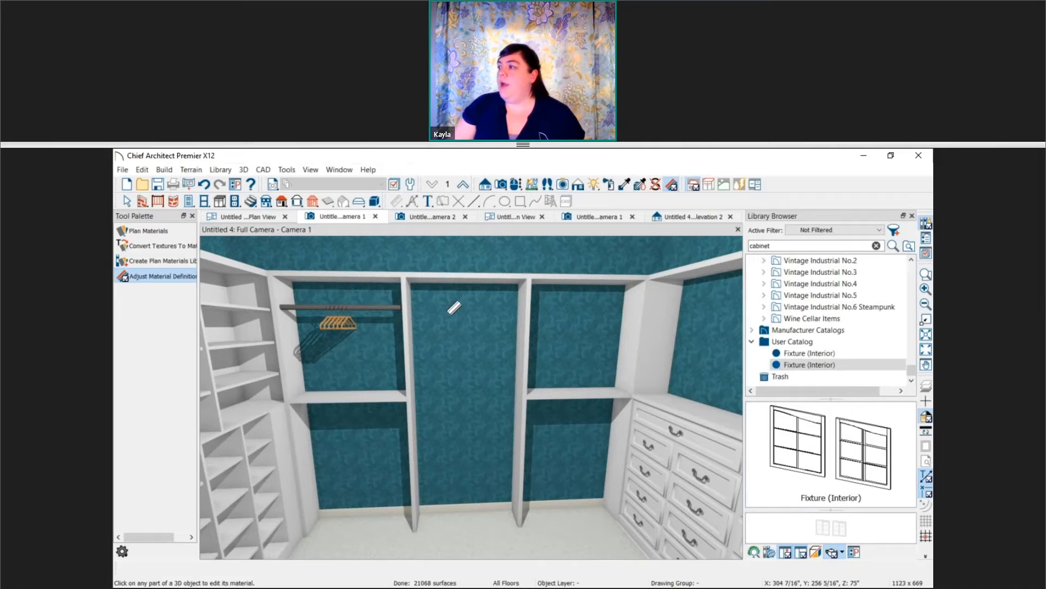
{"action": "middle_click_drag", "start_coordinate": [451, 314], "coordinate": [458, 312]}
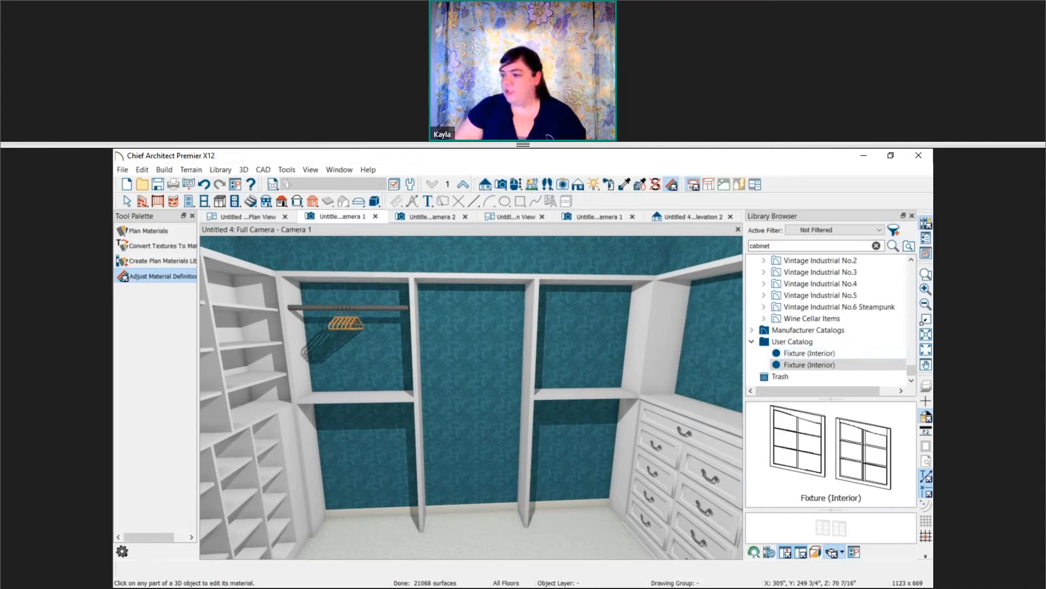
Create a new material in the User Catalog using the Closet (2) picture from the desktop's New folder as its texture.
{"action": "left_click", "coordinate": [799, 342]}
{"action": "right_click", "coordinate": [799, 342]}
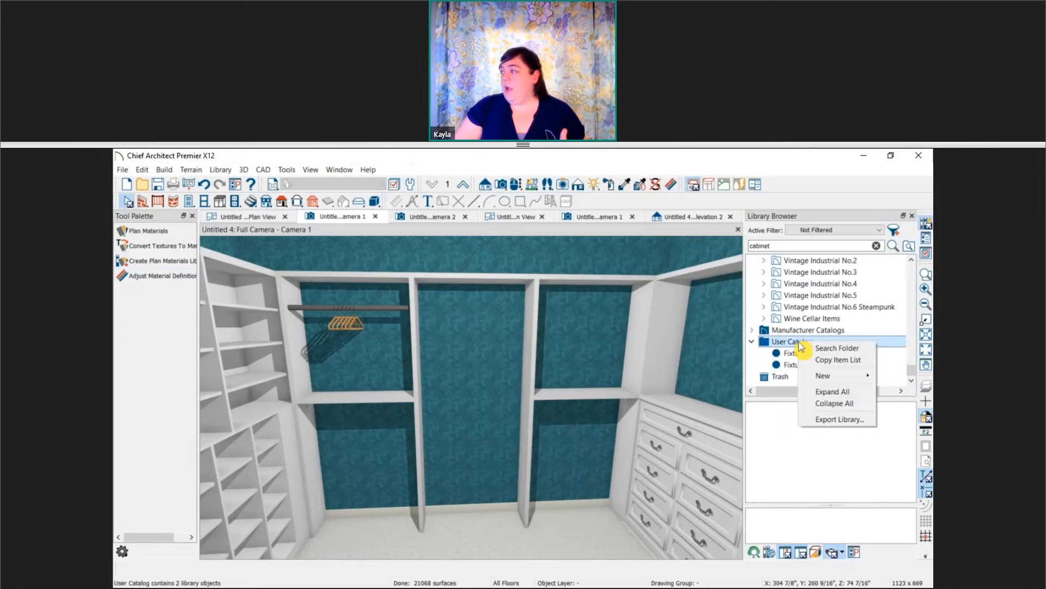
{"action": "mouse_move", "coordinate": [851, 376]}
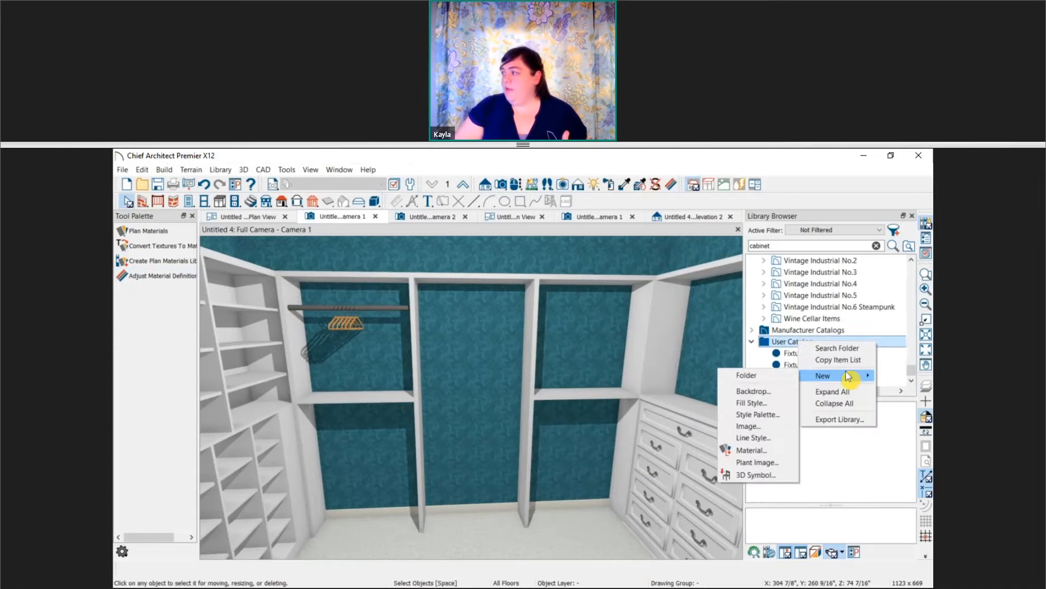
{"action": "left_click", "coordinate": [768, 454]}
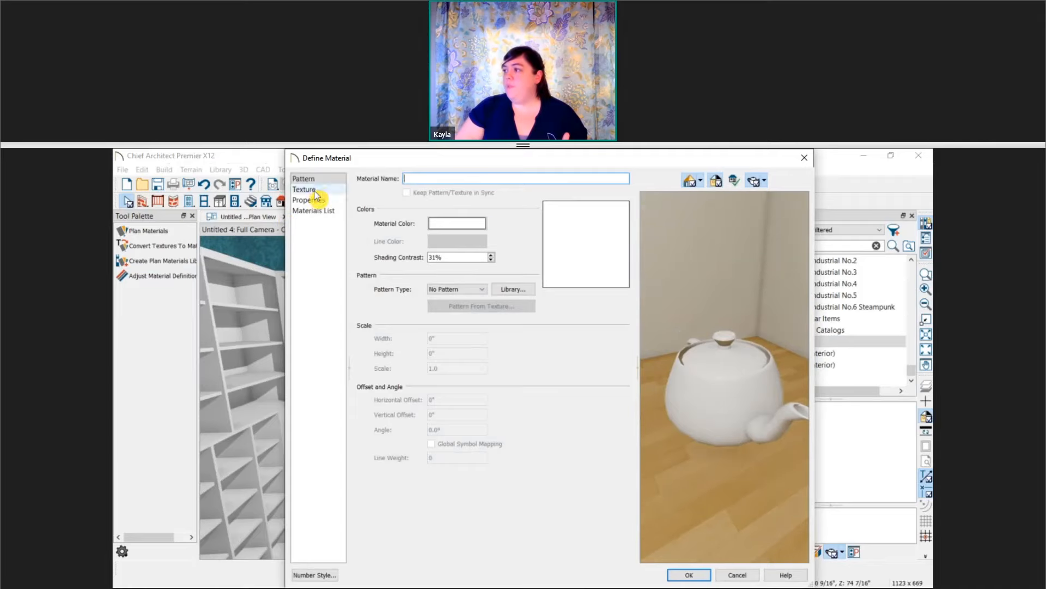
{"action": "left_click", "coordinate": [308, 189]}
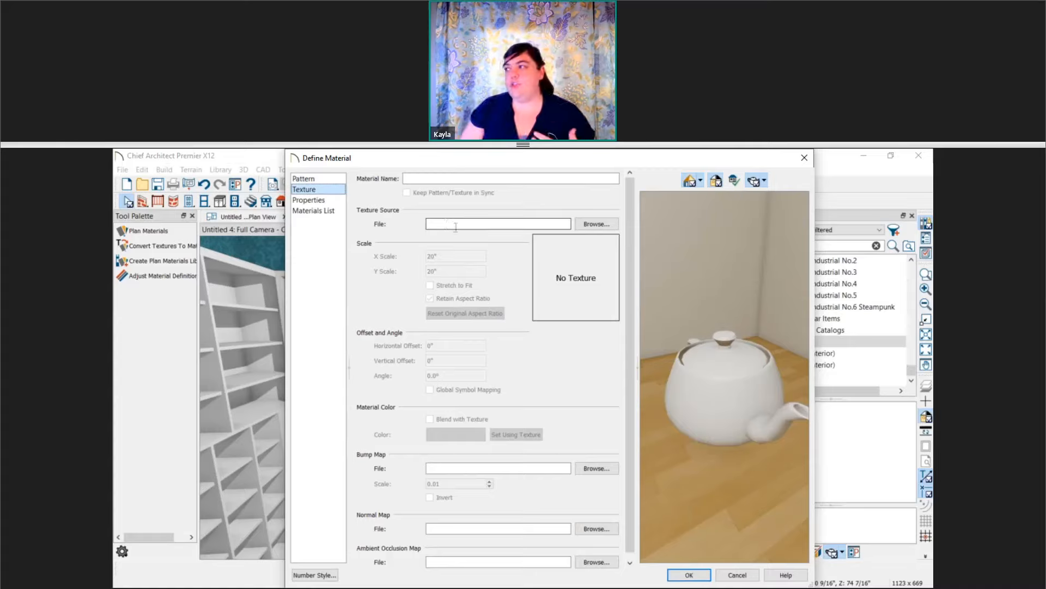
{"action": "left_click", "coordinate": [599, 225]}
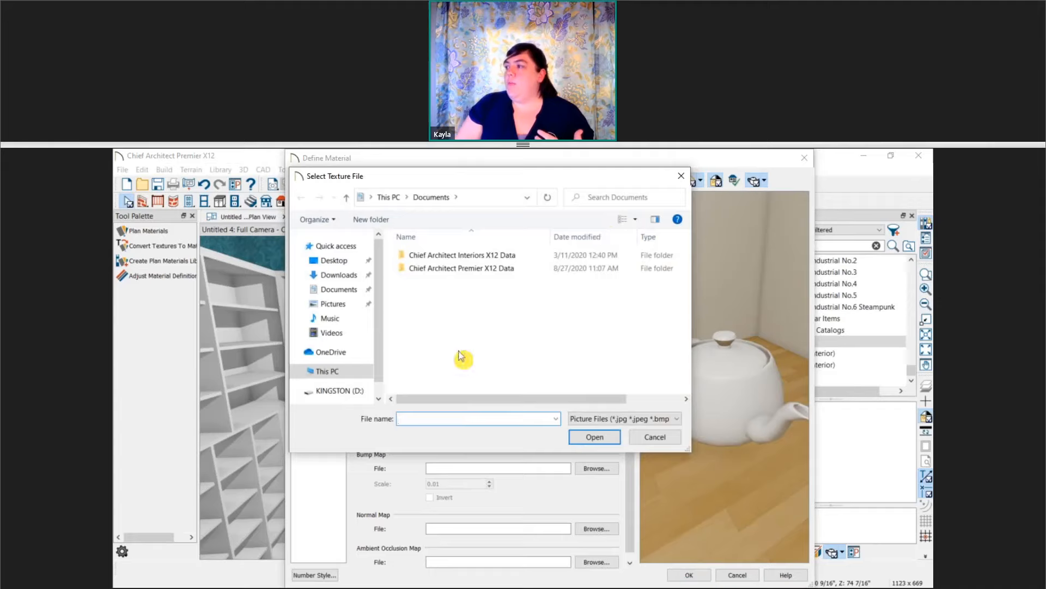
{"action": "left_click", "coordinate": [334, 261]}
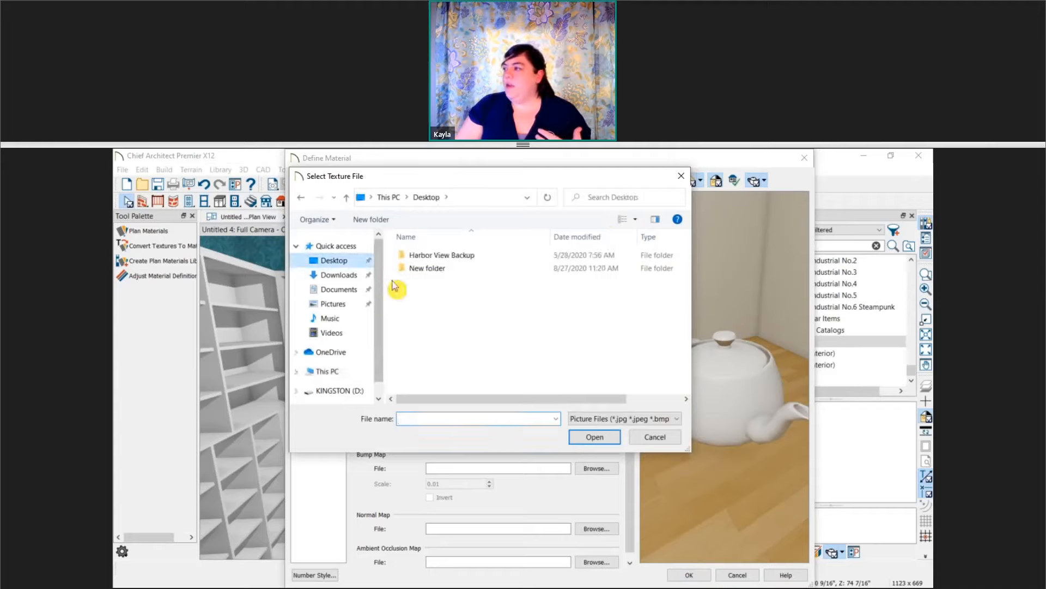
{"action": "double_click", "coordinate": [427, 269]}
{"action": "left_click", "coordinate": [511, 288]}
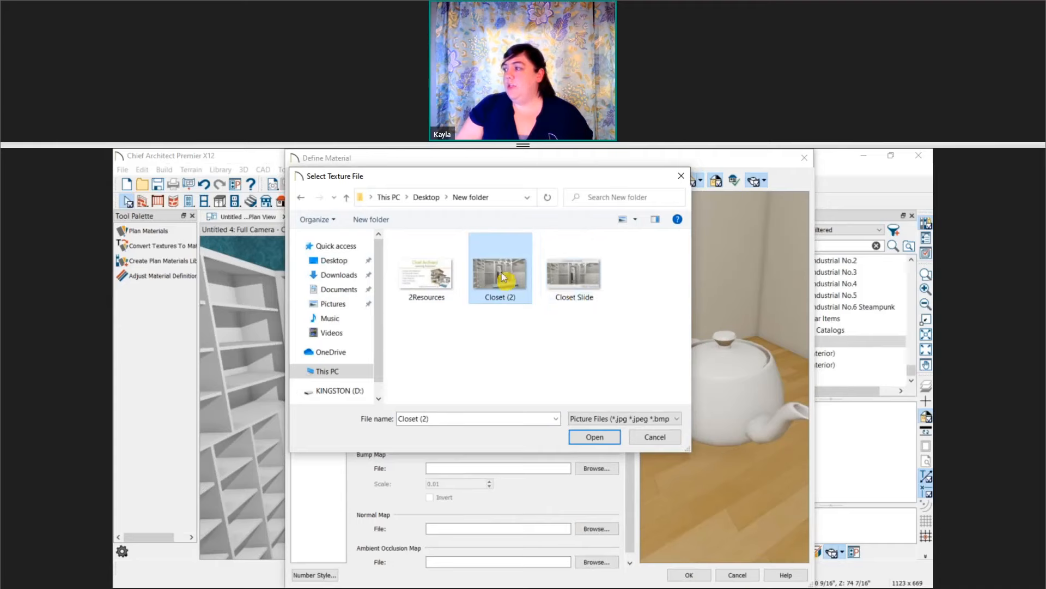
{"action": "left_click", "coordinate": [595, 436]}
{"action": "left_click_drag", "start_coordinate": [715, 384], "coordinate": [783, 334]}
{"action": "left_click_drag", "start_coordinate": [695, 375], "coordinate": [751, 414]}
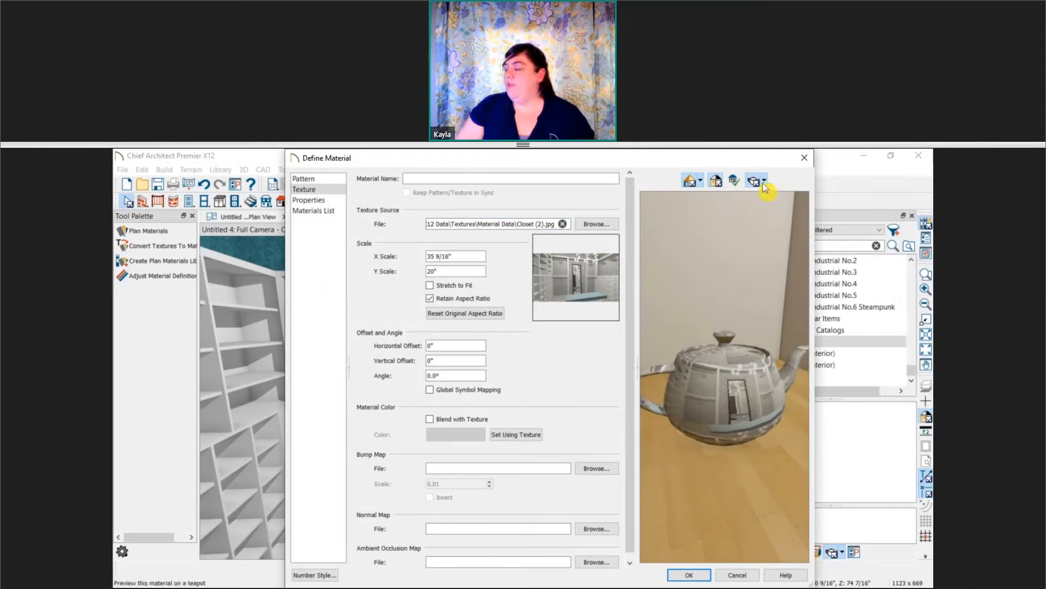
Set the new material's texture to Stretch to Fit, name the material Closet Render, and accept its definition.
{"action": "left_click", "coordinate": [463, 256]}
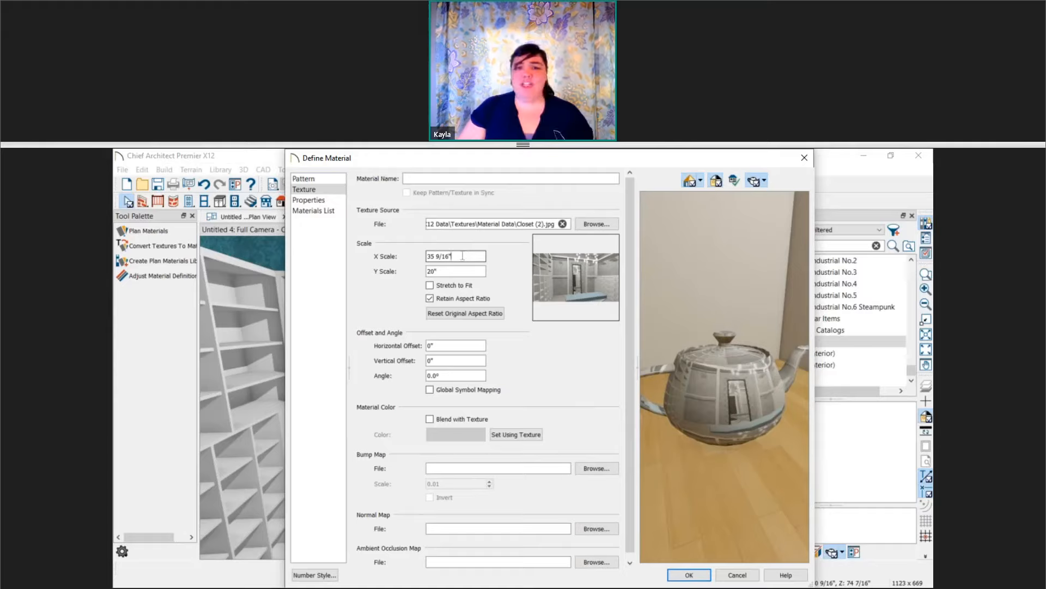
{"action": "left_click", "coordinate": [449, 287]}
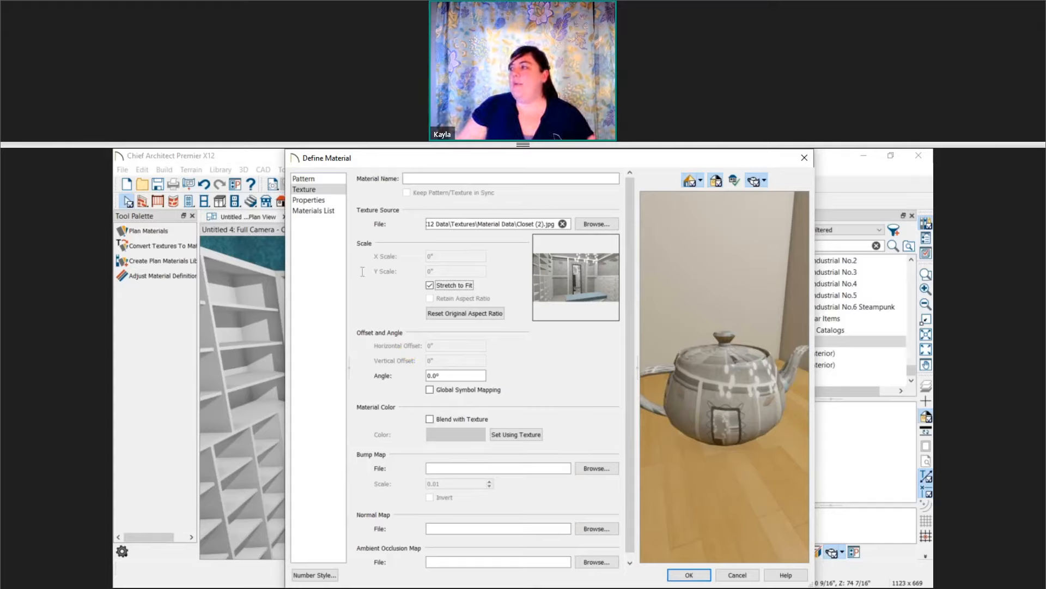
{"action": "left_click", "coordinate": [425, 178]}
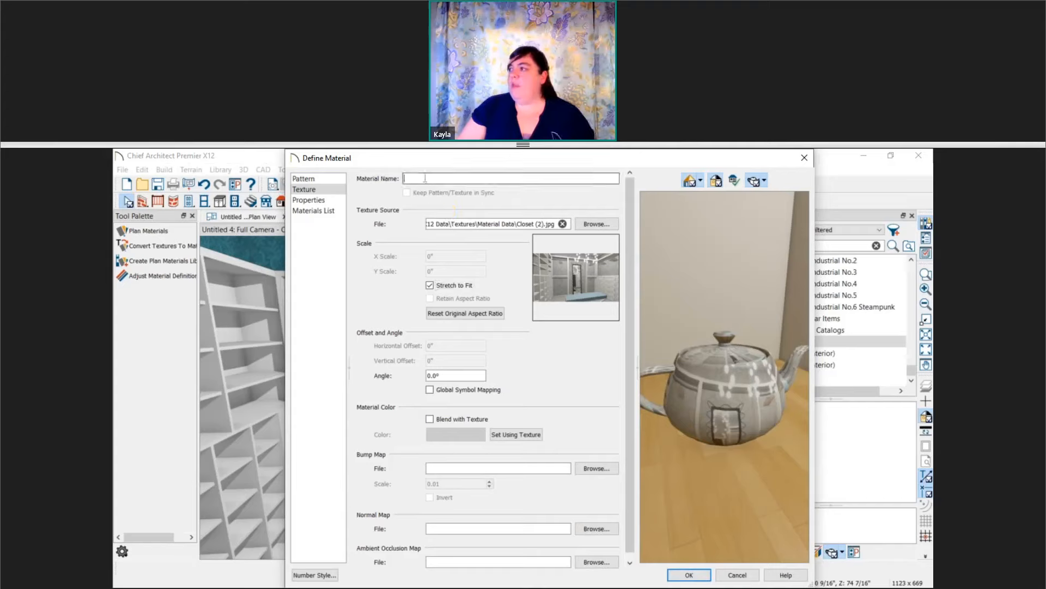
{"action": "type", "text": "Closet"}
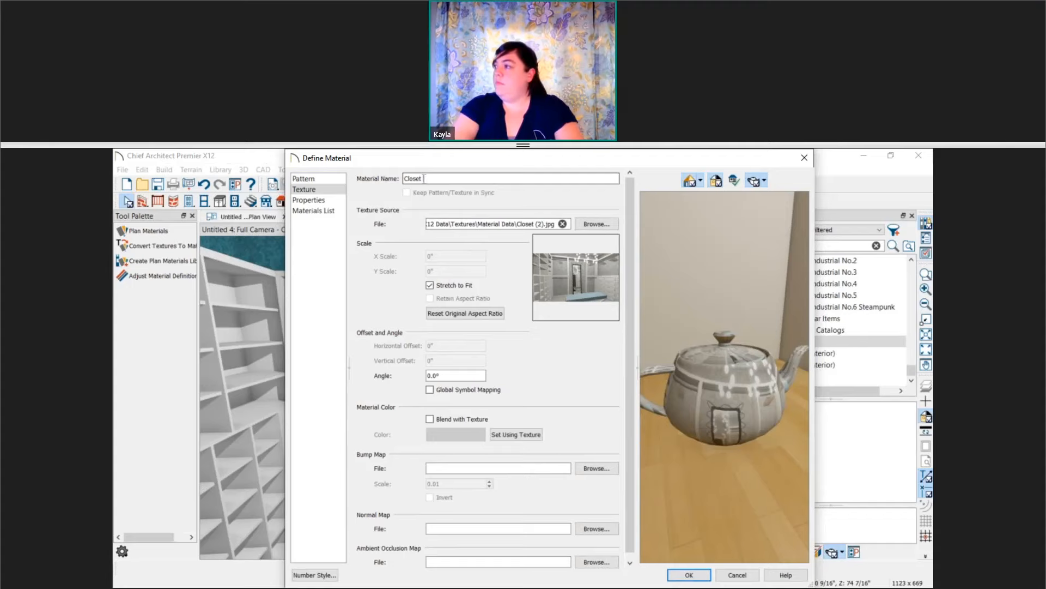
{"action": "type", "text": "Render"}
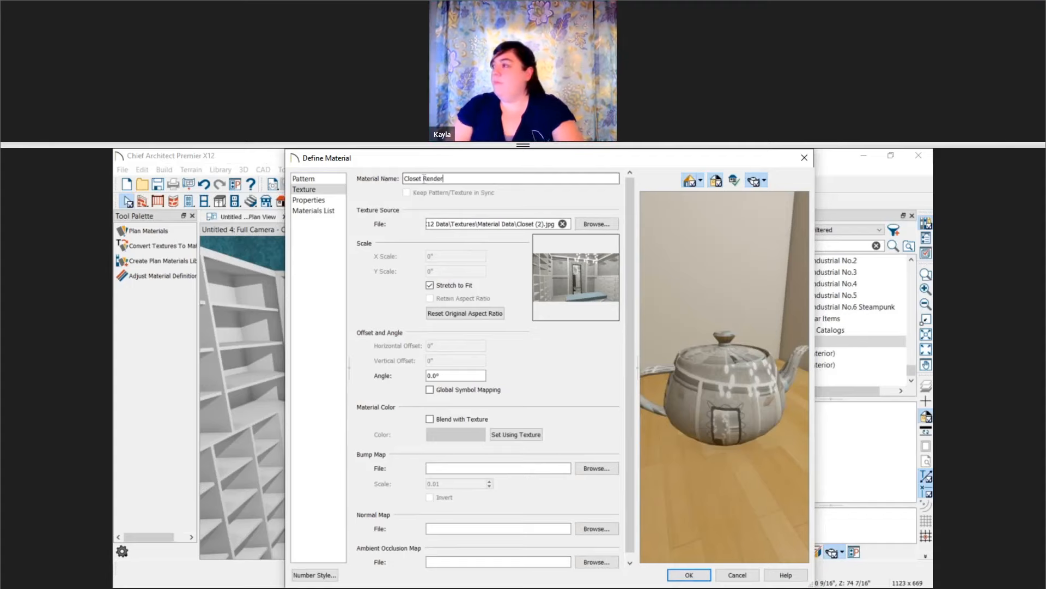
{"action": "left_click", "coordinate": [703, 573]}
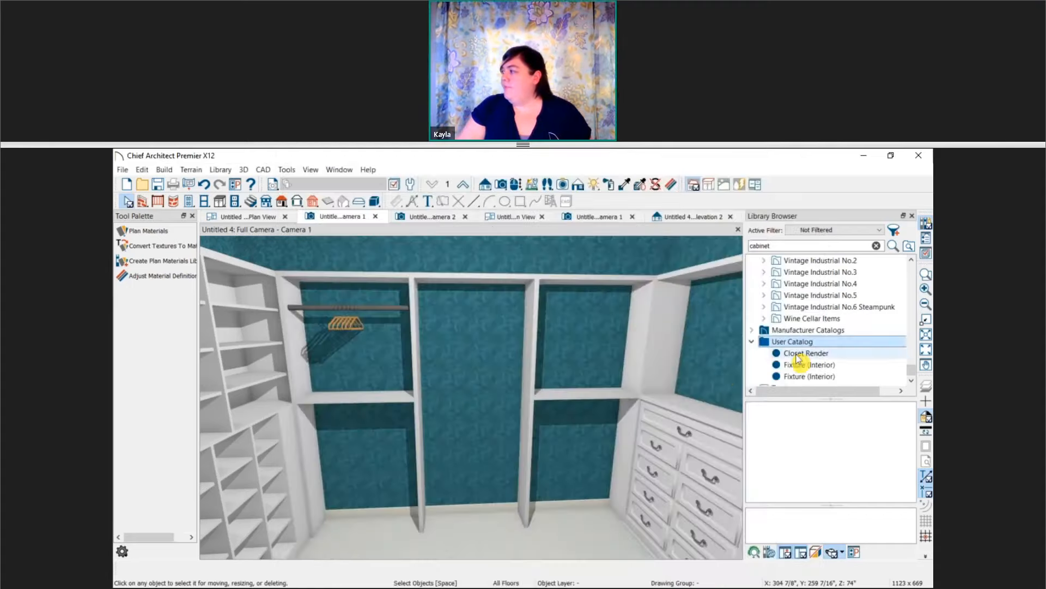
Try the Closet Render material on the closet shelving and on the back wall, undoing each application.
{"action": "left_click", "coordinate": [799, 354]}
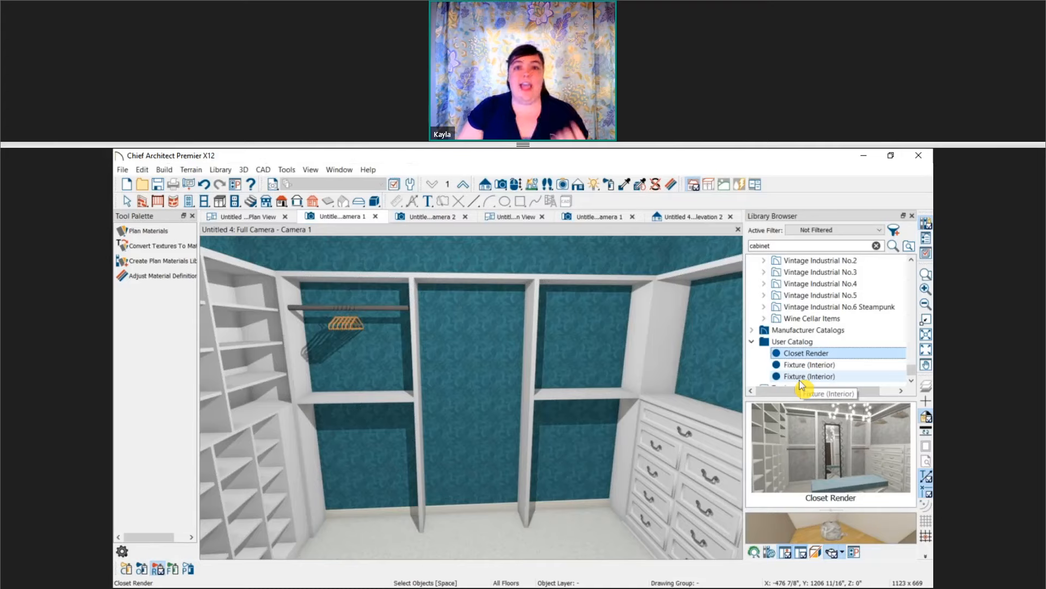
{"action": "left_click", "coordinate": [824, 355]}
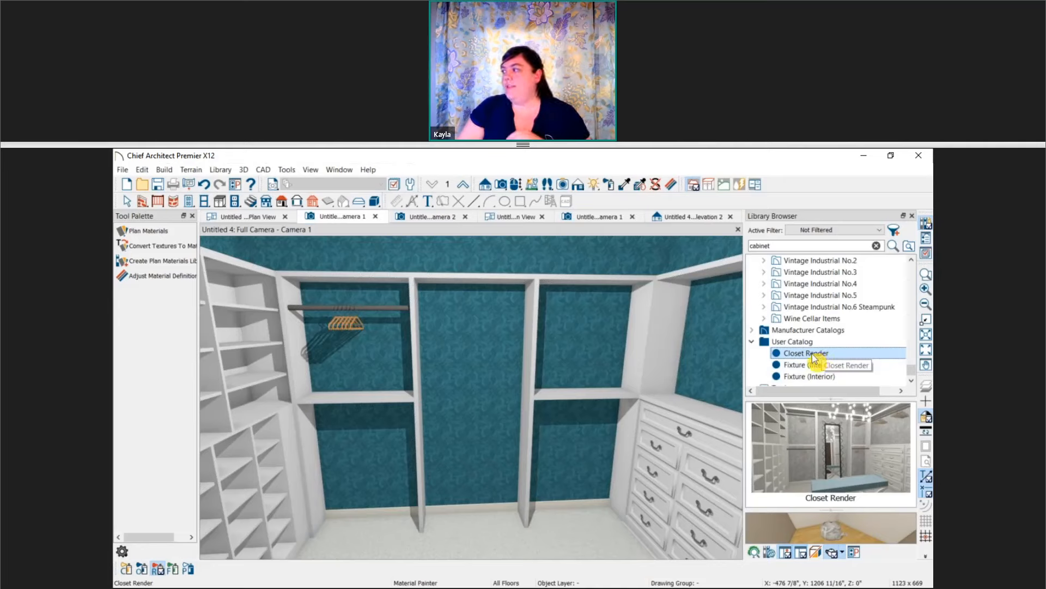
{"action": "left_click", "coordinate": [347, 405]}
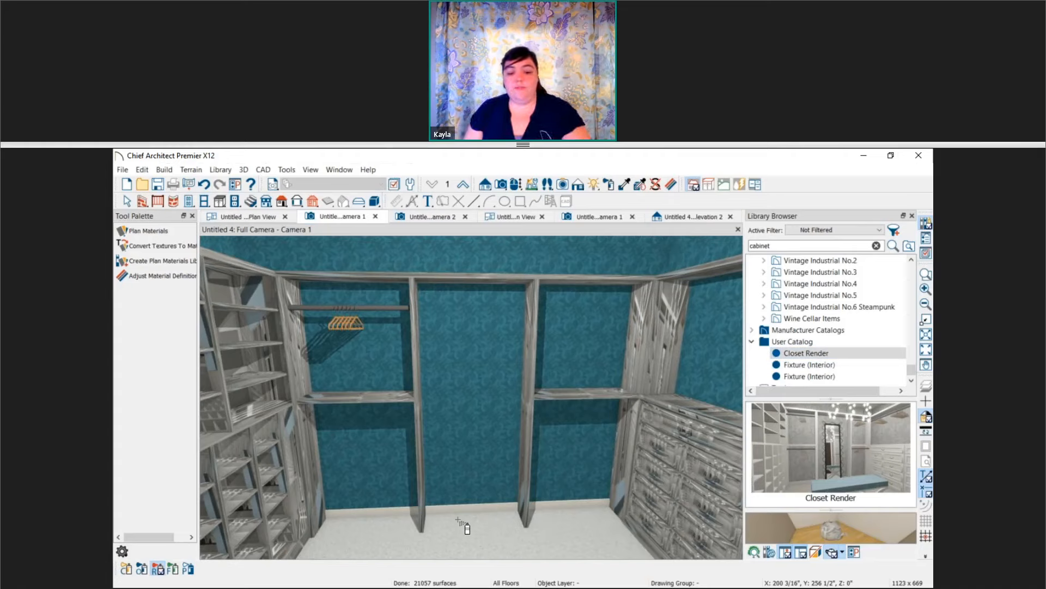
{"action": "key", "text": "ctrl+z"}
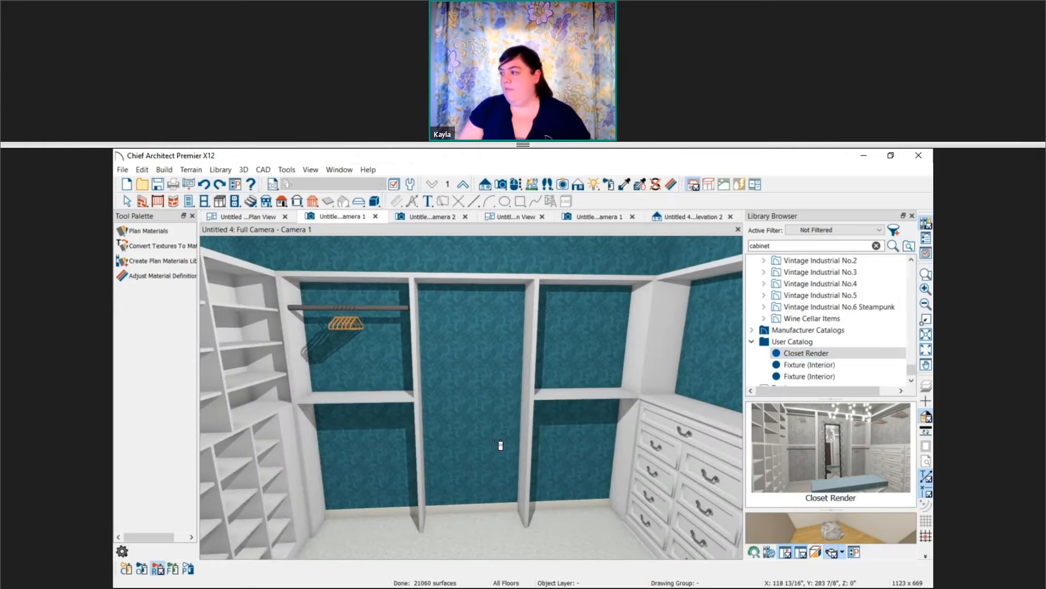
{"action": "left_click", "coordinate": [460, 360]}
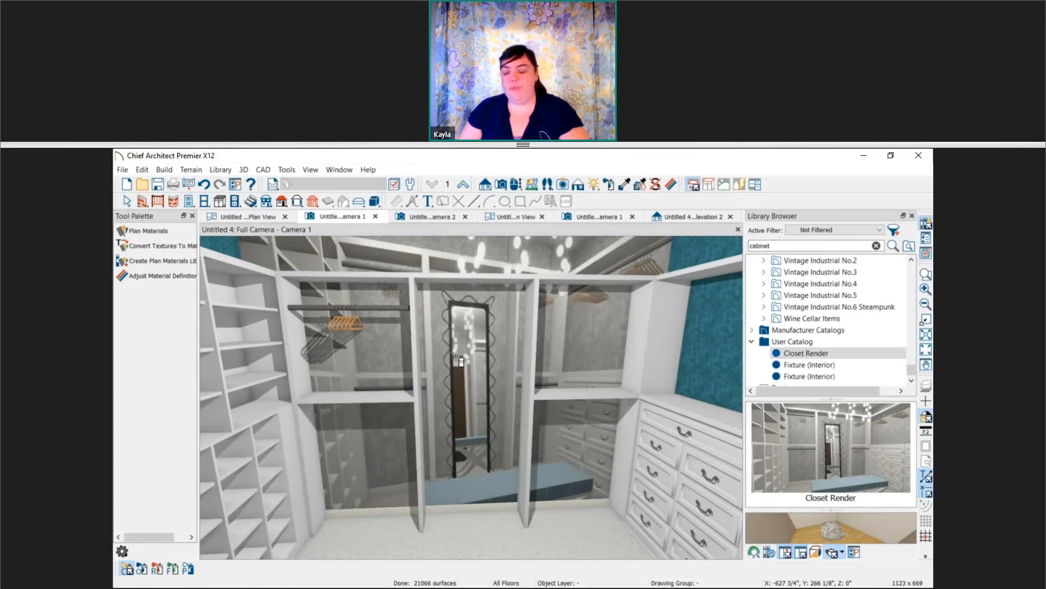
{"action": "key", "text": "ctrl+z"}
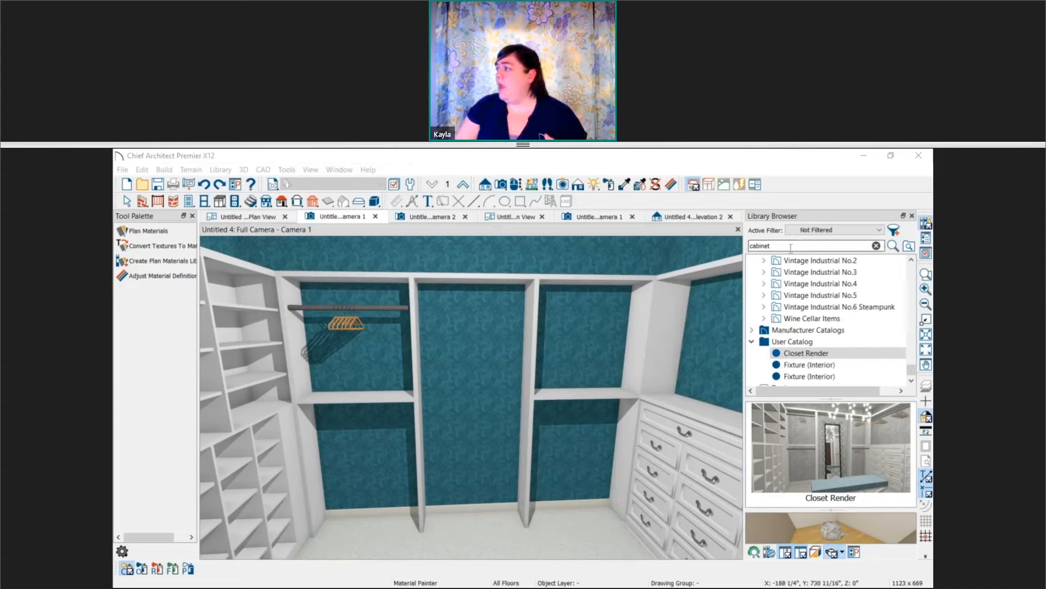
Search the library for "frame".
{"action": "left_click_drag", "start_coordinate": [790, 248], "coordinate": [739, 317]}
{"action": "type", "text": "frame"}
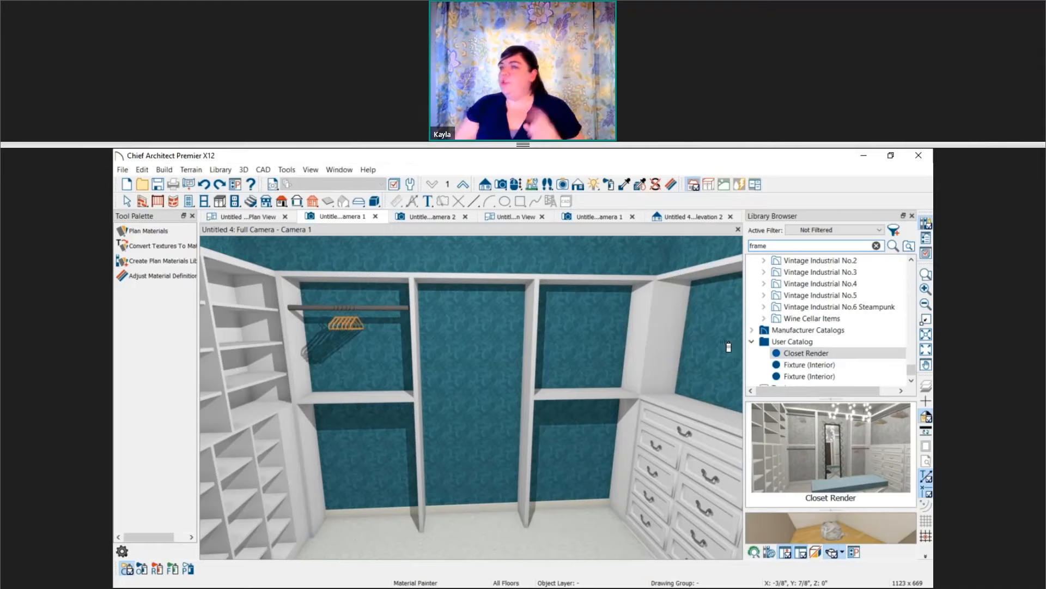
{"action": "key", "text": "Return"}
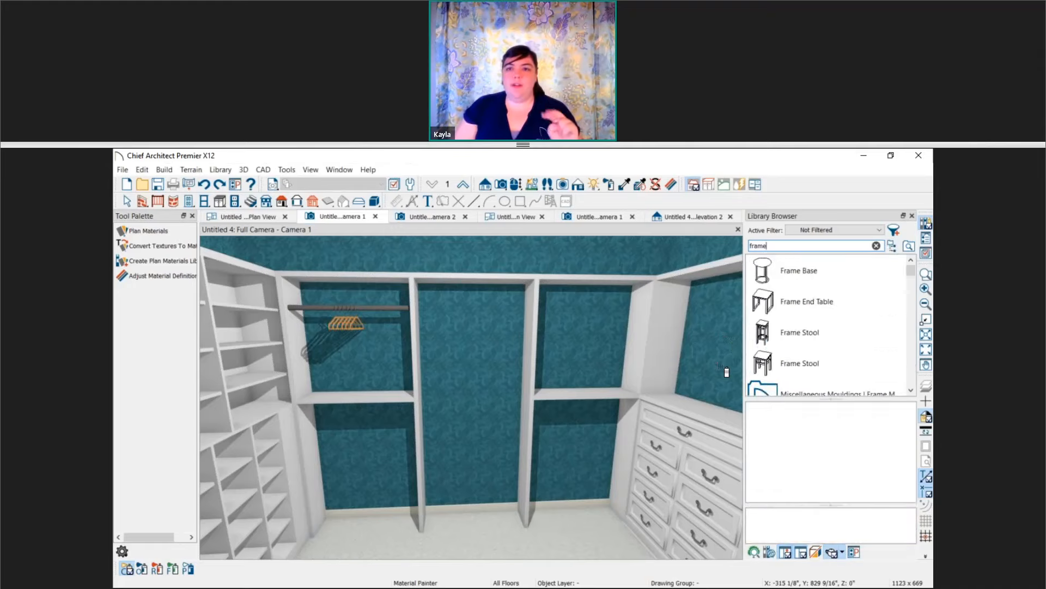
Draw a rectangular custom backsplash on the teal back wall in the upper part of the middle closet bay.
{"action": "left_click", "coordinate": [220, 201]}
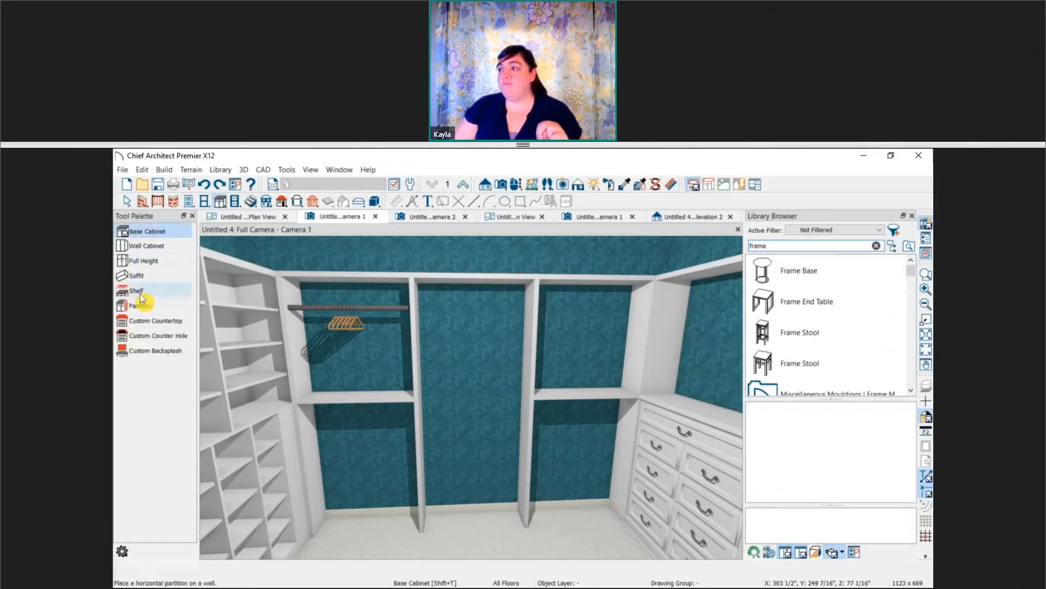
{"action": "left_click", "coordinate": [147, 352]}
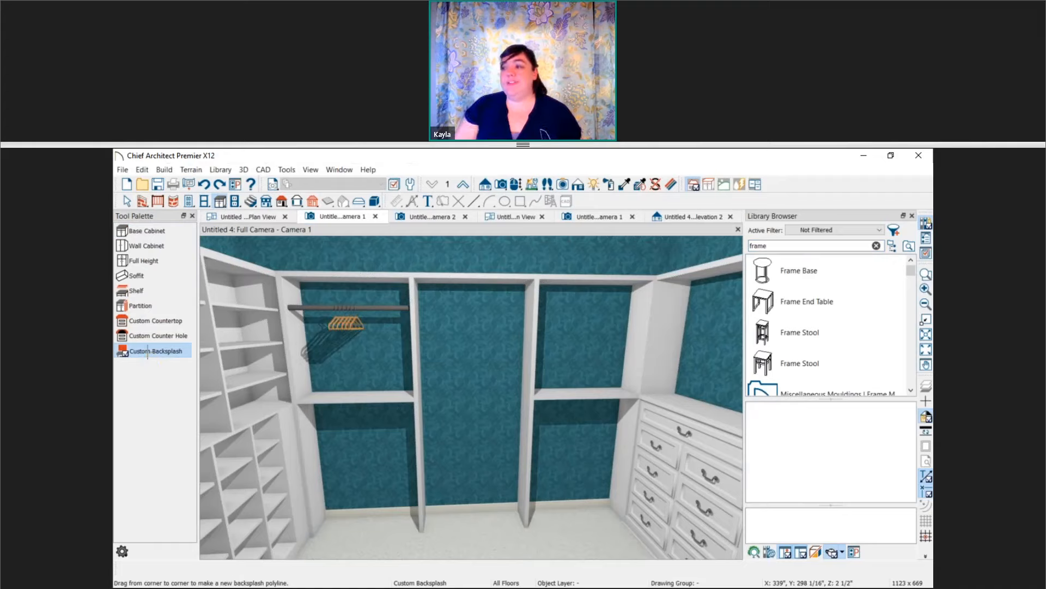
{"action": "left_click", "coordinate": [145, 354]}
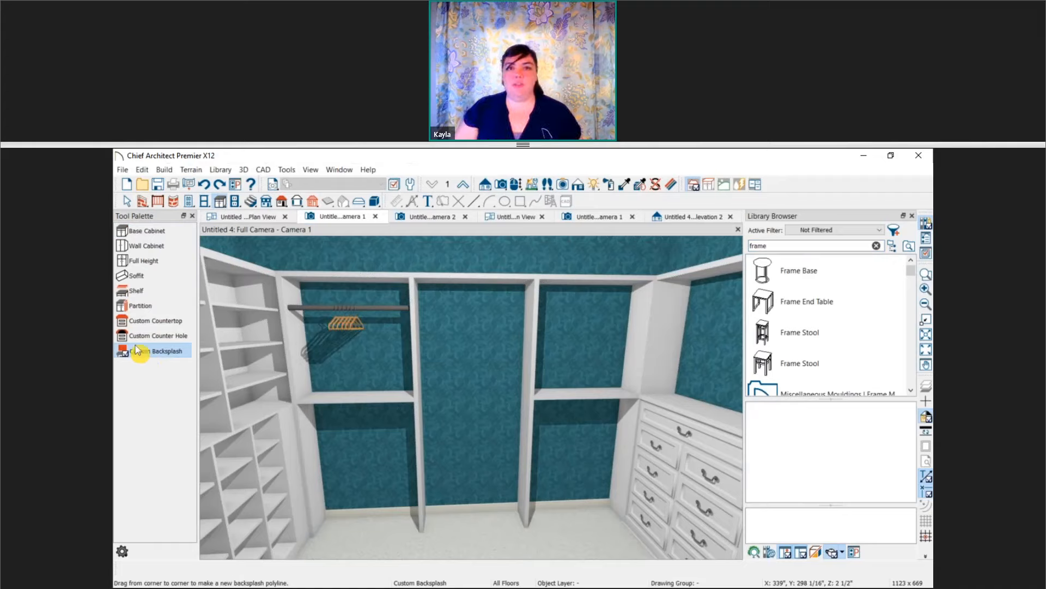
{"action": "left_click_drag", "start_coordinate": [423, 303], "coordinate": [517, 369]}
Apply the Closet Render material from the User Catalog to the backsplash in the middle bay.
{"action": "left_click", "coordinate": [894, 247]}
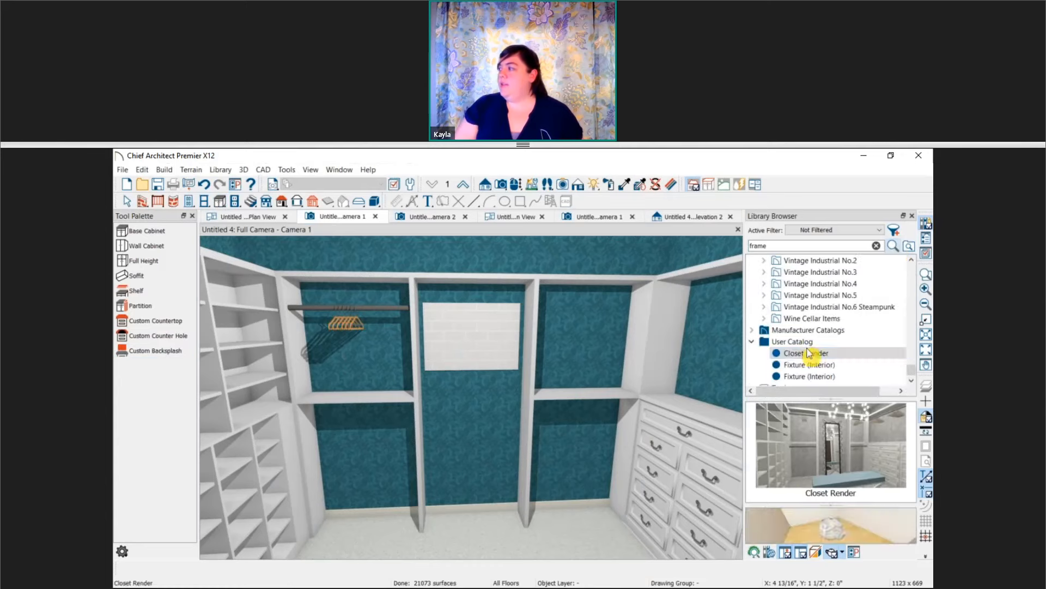
{"action": "left_click", "coordinate": [809, 352]}
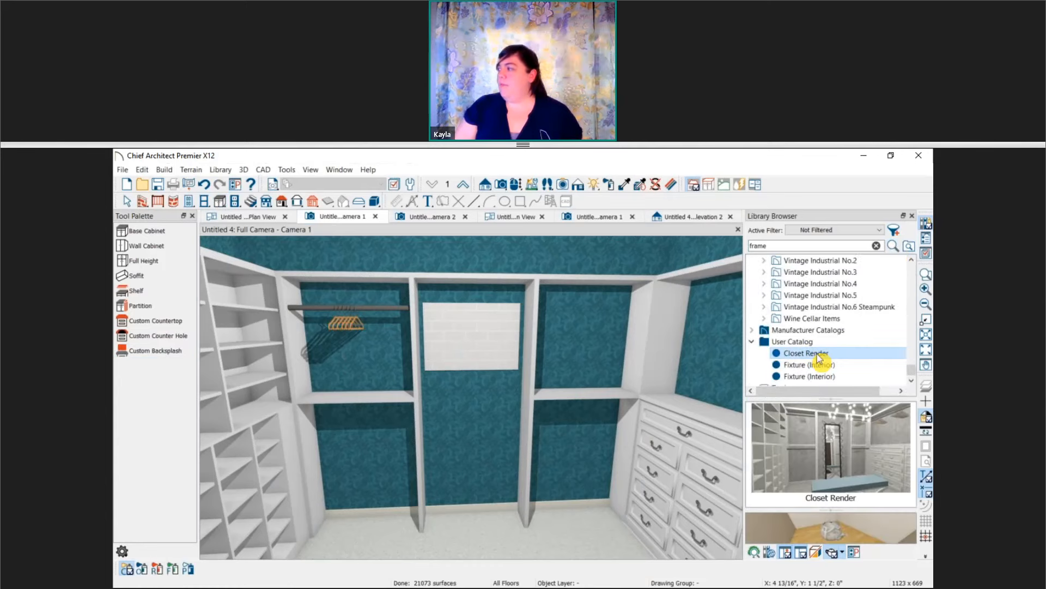
{"action": "left_click", "coordinate": [465, 349]}
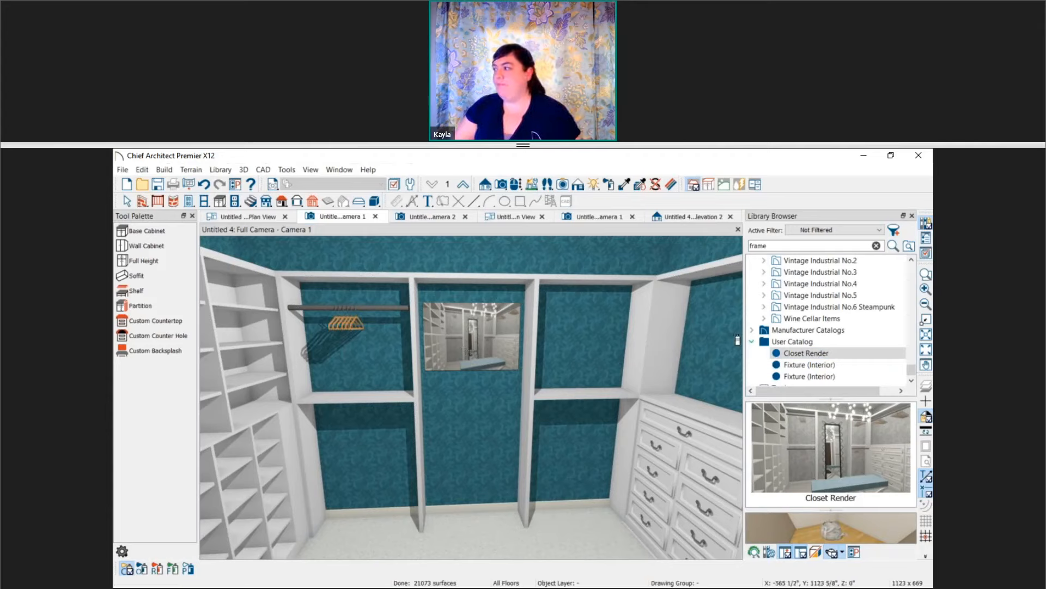
Delete the picture-covered backsplash from the back wall.
{"action": "key", "text": "Escape"}
{"action": "left_click", "coordinate": [484, 324]}
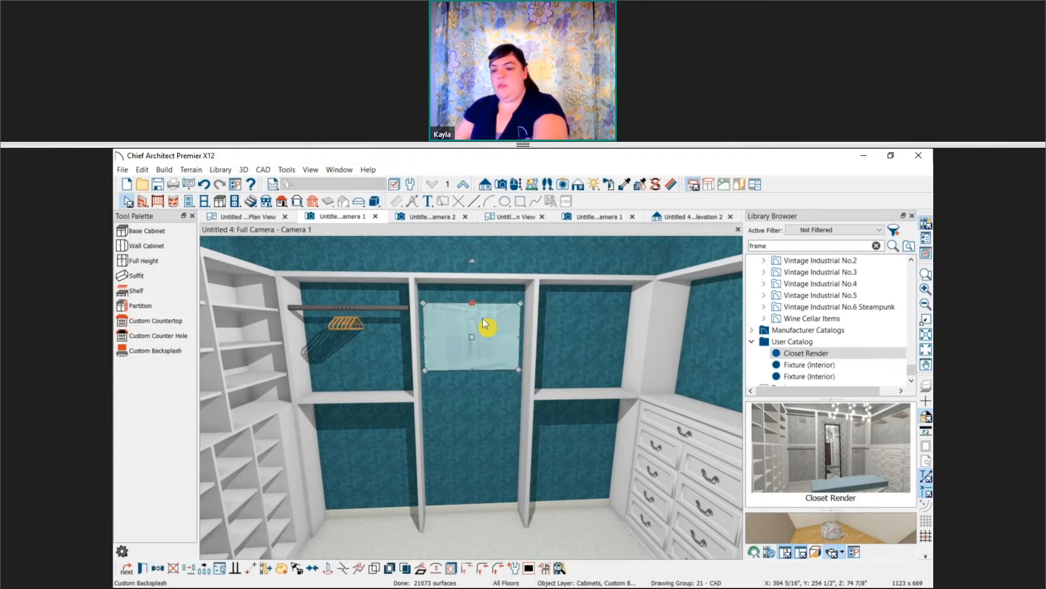
{"action": "key", "text": "Escape"}
Browse the frame search results for the Cathedral Frame and show it in its library folder.
{"action": "left_click", "coordinate": [893, 245]}
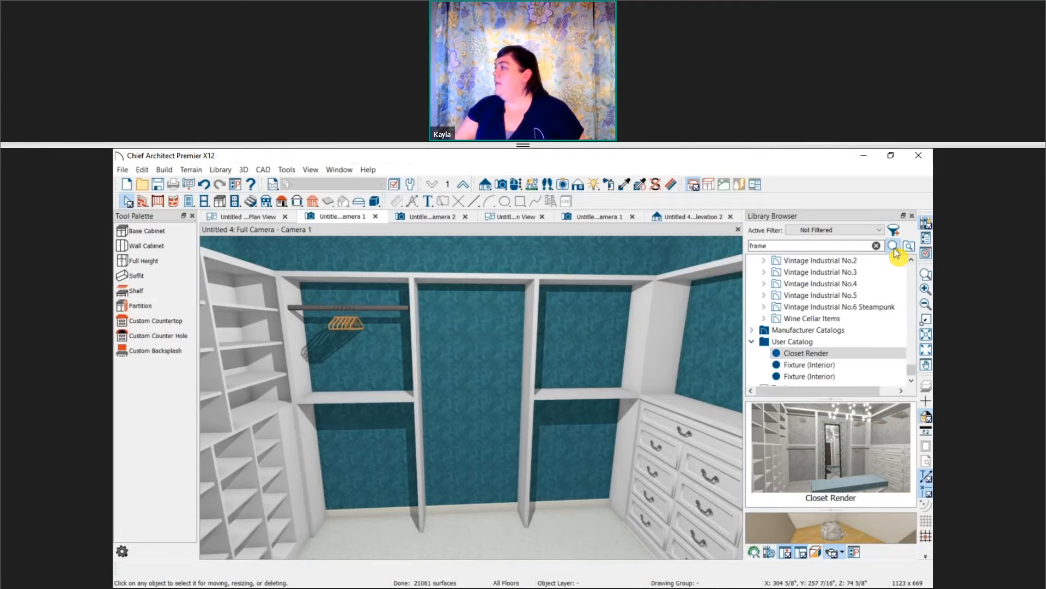
{"action": "scroll", "coordinate": [829, 306], "scroll_direction": "down", "scroll_amount": 5}
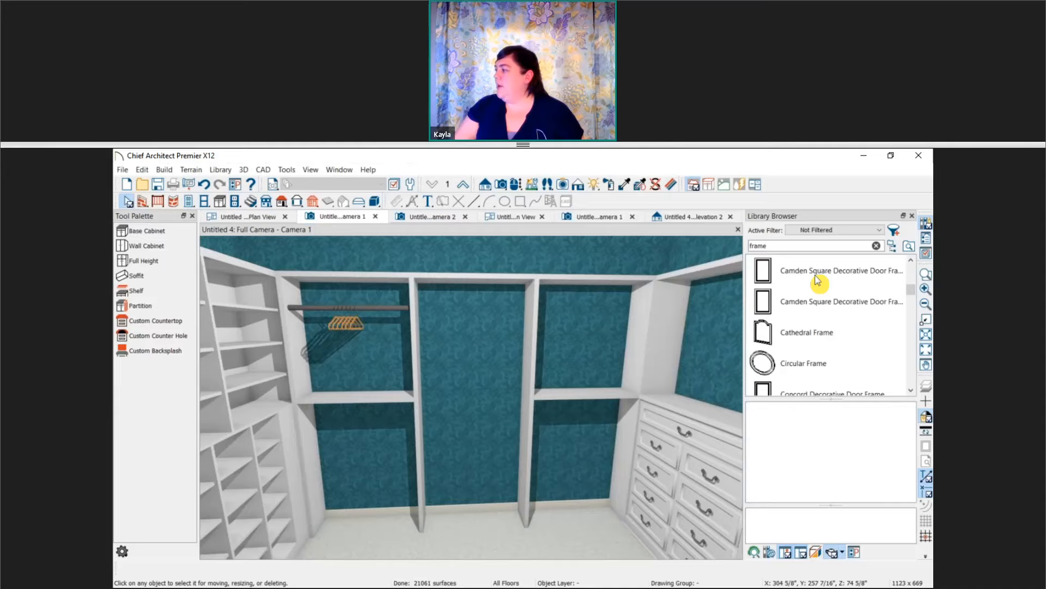
{"action": "left_click", "coordinate": [817, 281]}
{"action": "left_click", "coordinate": [815, 342]}
{"action": "scroll", "coordinate": [829, 349], "scroll_direction": "down", "scroll_amount": 1}
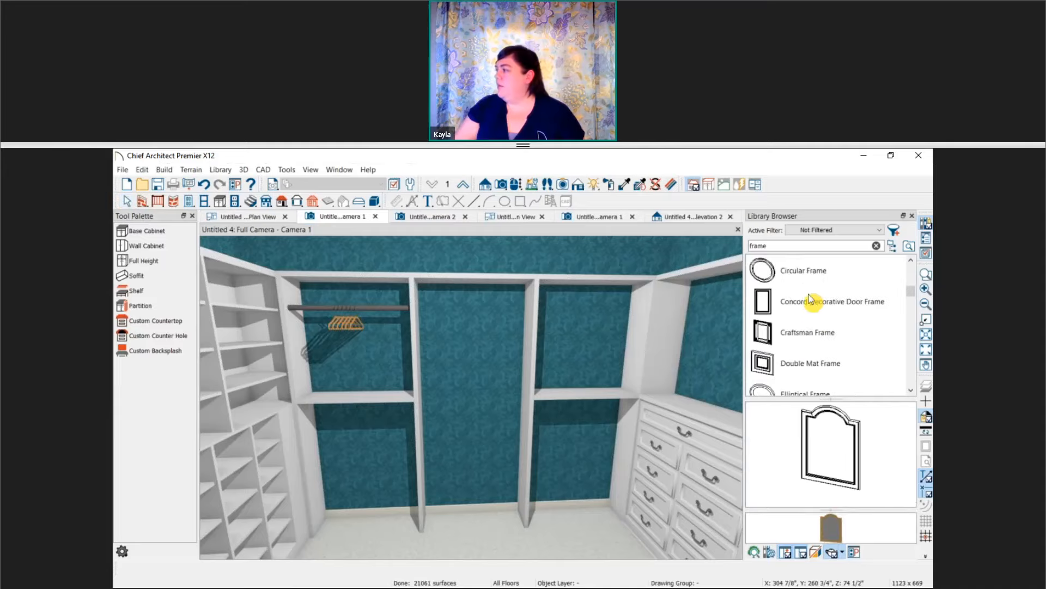
{"action": "scroll", "coordinate": [810, 299], "scroll_direction": "up", "scroll_amount": 1}
{"action": "left_click", "coordinate": [812, 329]}
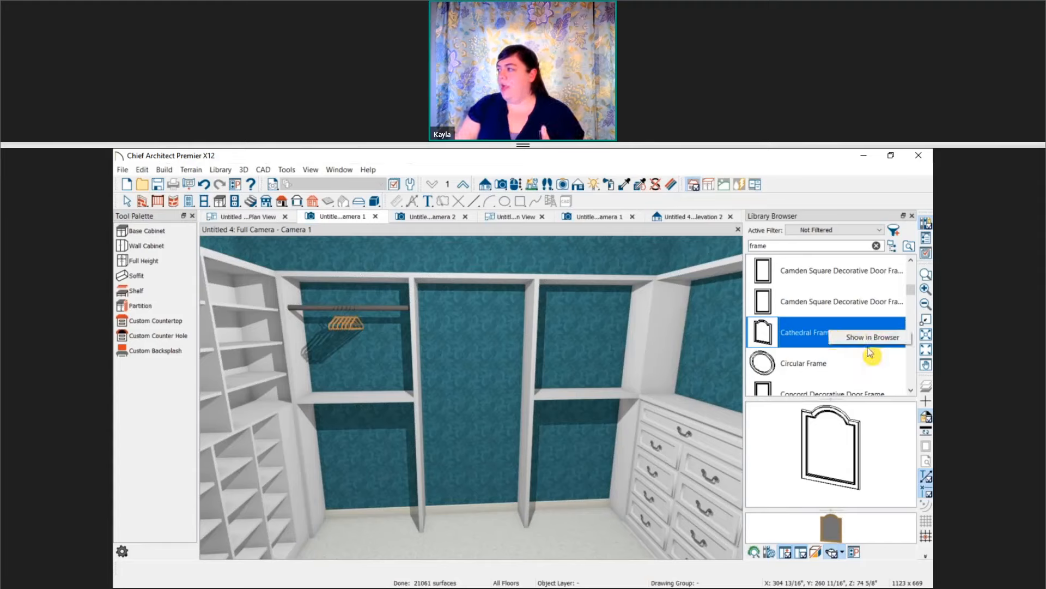
{"action": "double_click", "coordinate": [865, 333]}
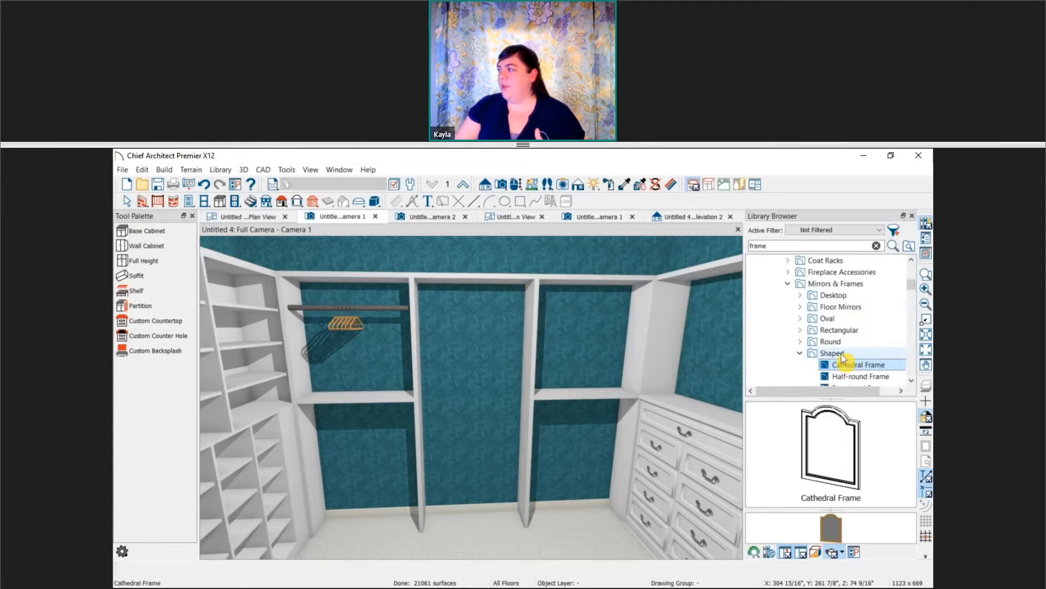
Place the Fluted Frame from the Rectangular folder of Mirrors & Frames on the back wall in the middle bay.
{"action": "left_click", "coordinate": [861, 352]}
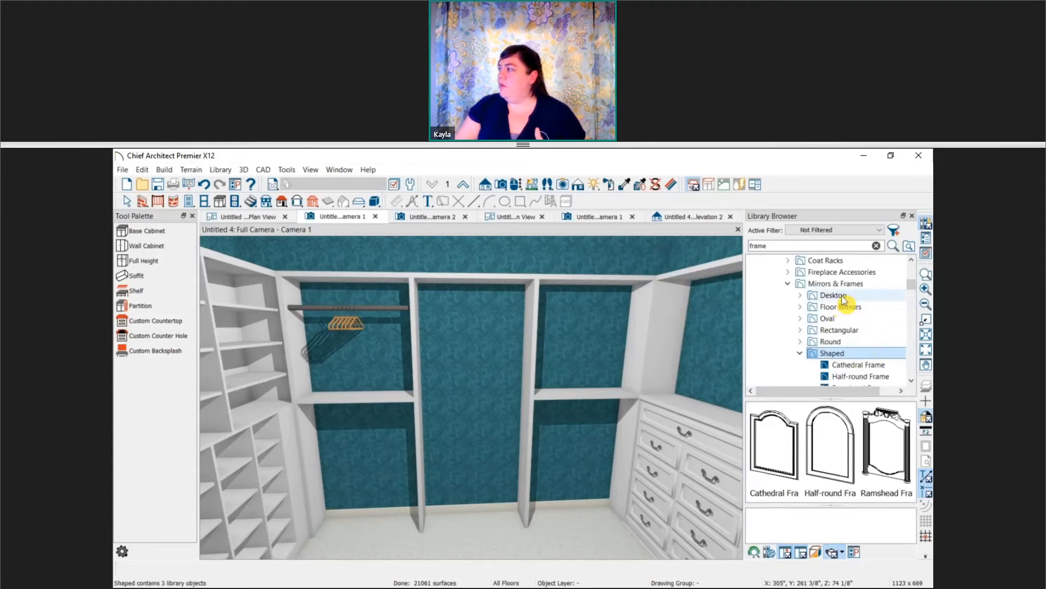
{"action": "left_click", "coordinate": [841, 331]}
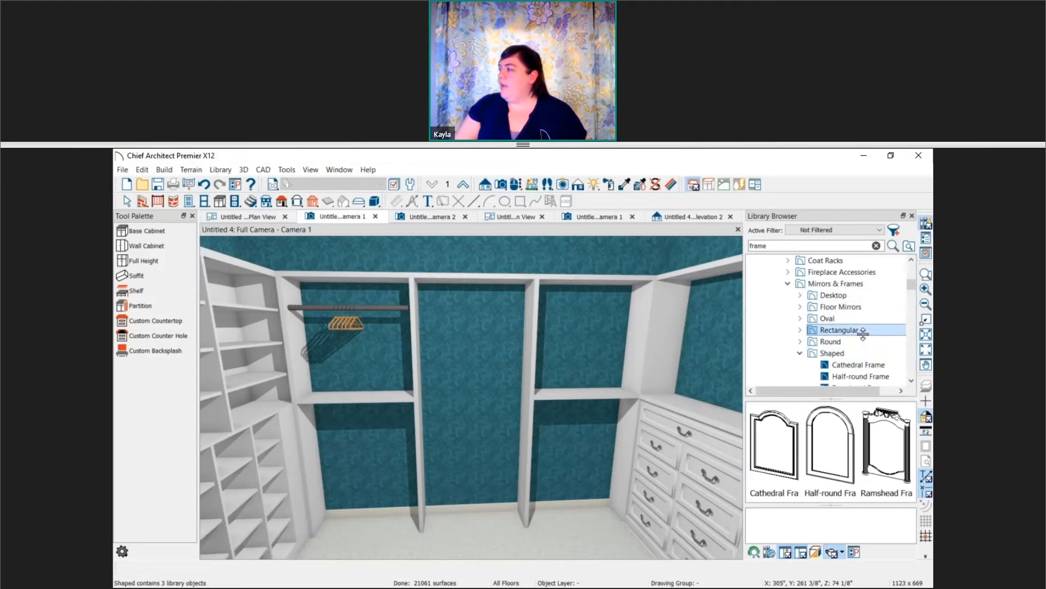
{"action": "left_click", "coordinate": [815, 450]}
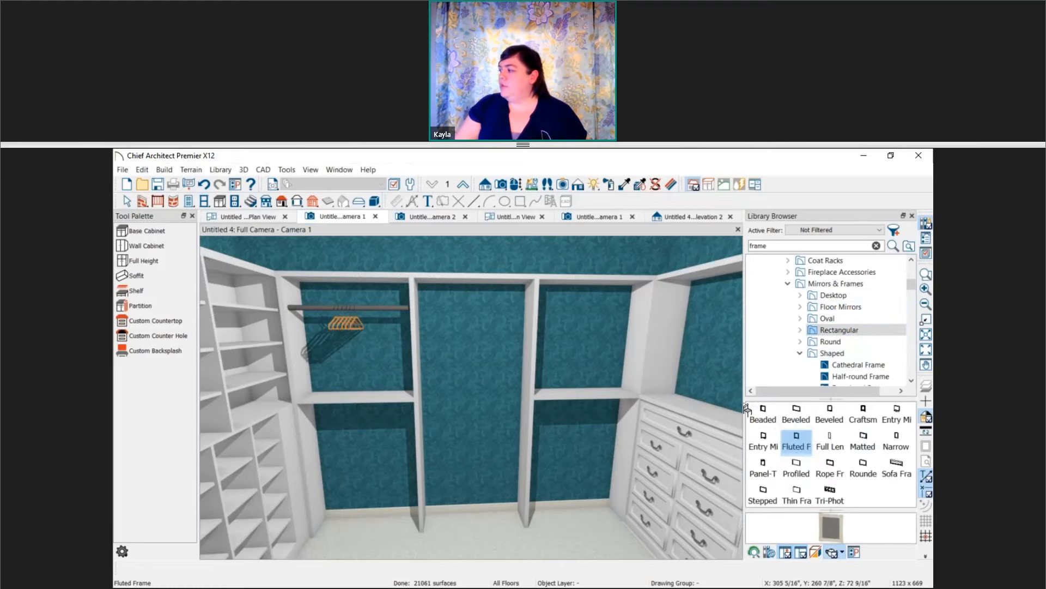
{"action": "left_click", "coordinate": [469, 358]}
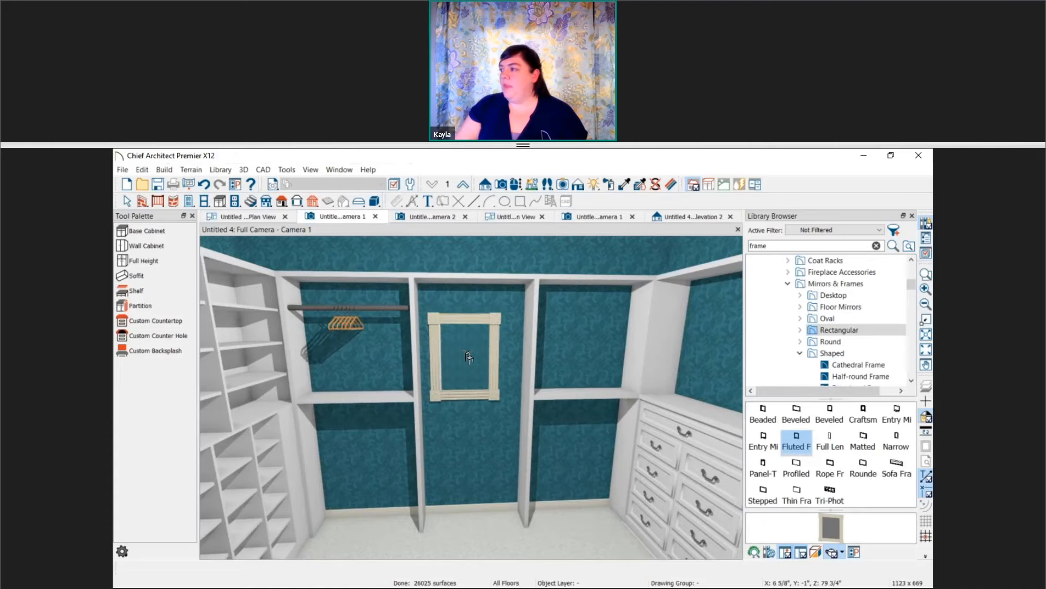
{"action": "left_click", "coordinate": [486, 360]}
{"action": "left_click", "coordinate": [495, 358]}
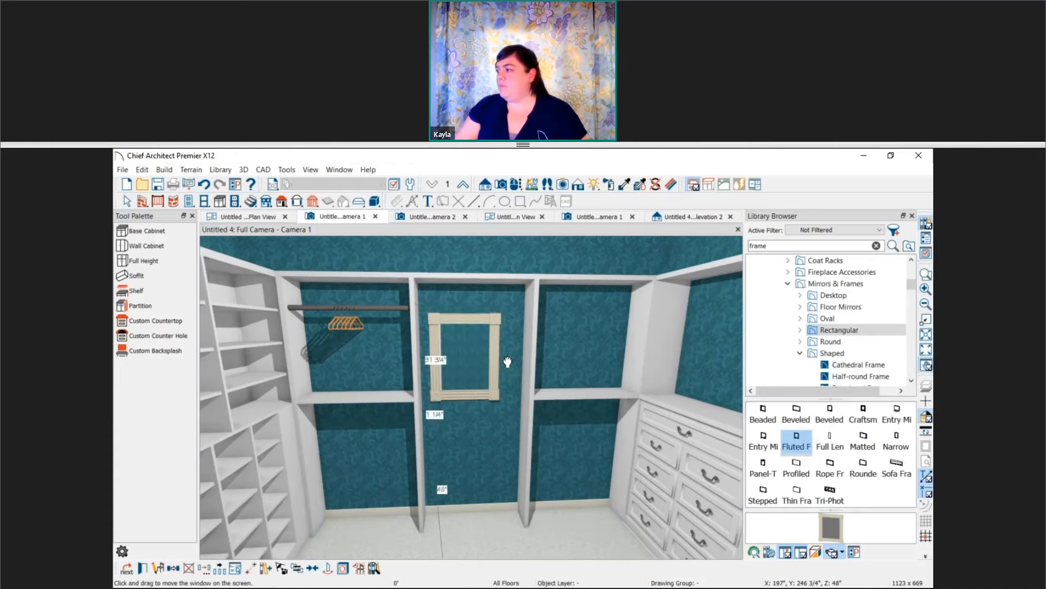
{"action": "middle_click_drag", "start_coordinate": [508, 362], "coordinate": [441, 360]}
{"action": "left_click", "coordinate": [461, 344]}
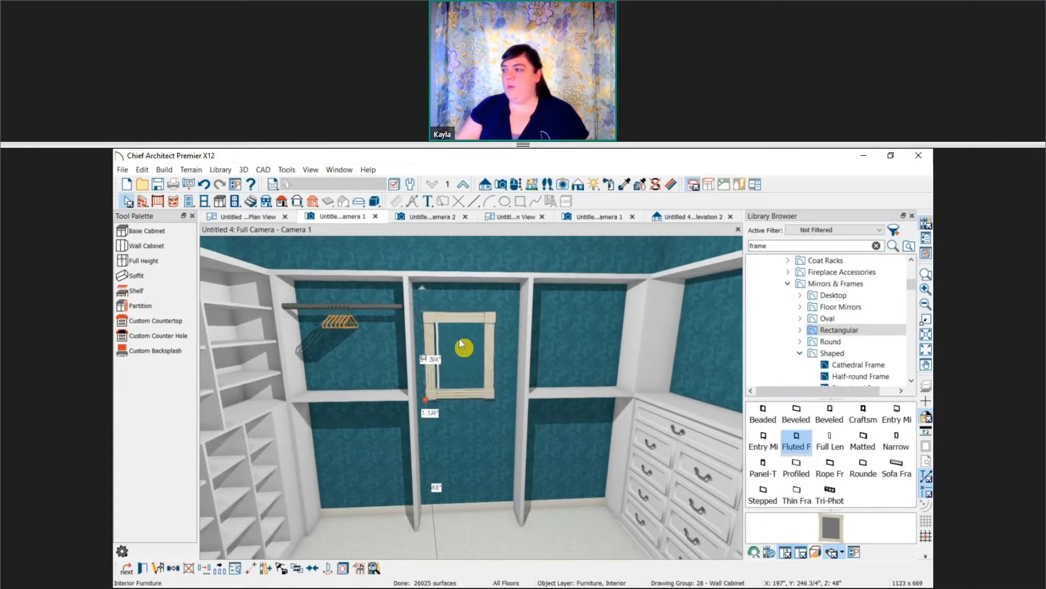
{"action": "middle_click_drag", "start_coordinate": [516, 362], "coordinate": [355, 360]}
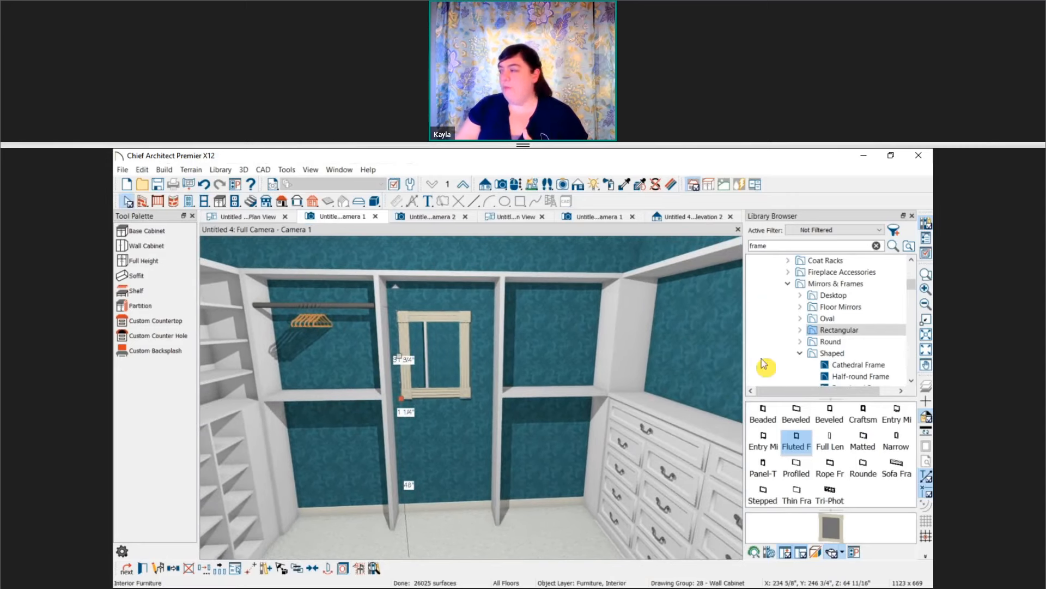
Apply the Closet Render material from the User Catalog to the panel inside the fluted frame.
{"action": "left_click", "coordinate": [892, 246]}
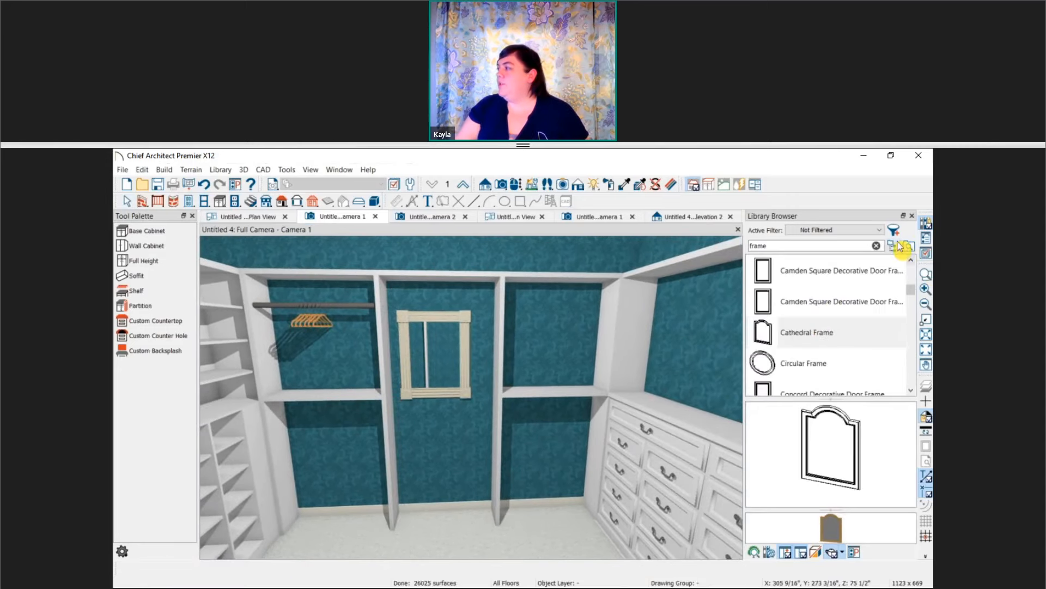
{"action": "double_click", "coordinate": [839, 333]}
{"action": "scroll", "coordinate": [844, 341], "scroll_direction": "down", "scroll_amount": 5}
{"action": "left_click_drag", "start_coordinate": [911, 289], "coordinate": [907, 390]}
{"action": "left_click", "coordinate": [818, 341]}
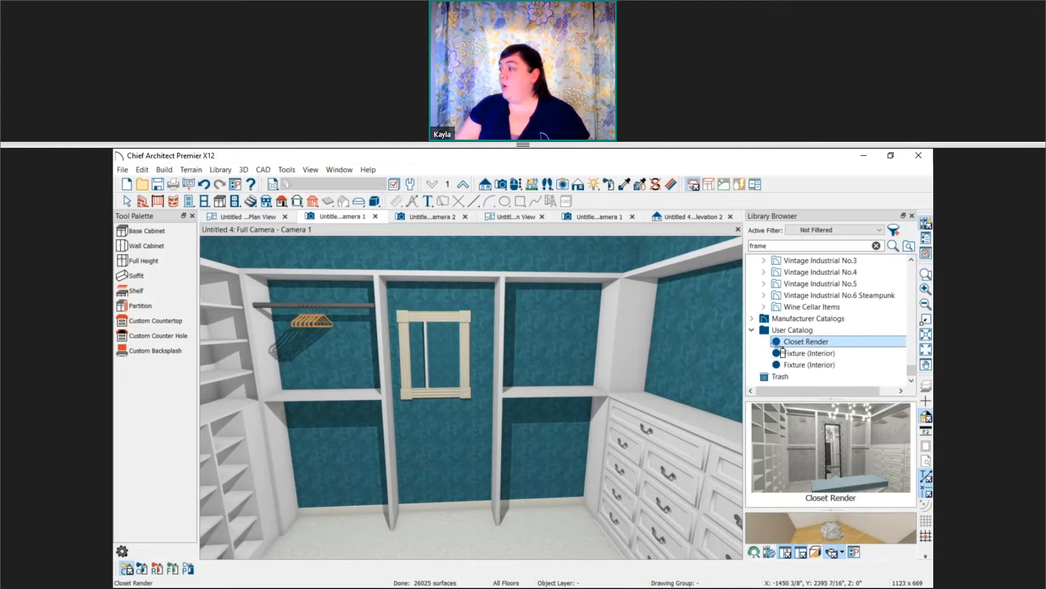
{"action": "left_click", "coordinate": [431, 347]}
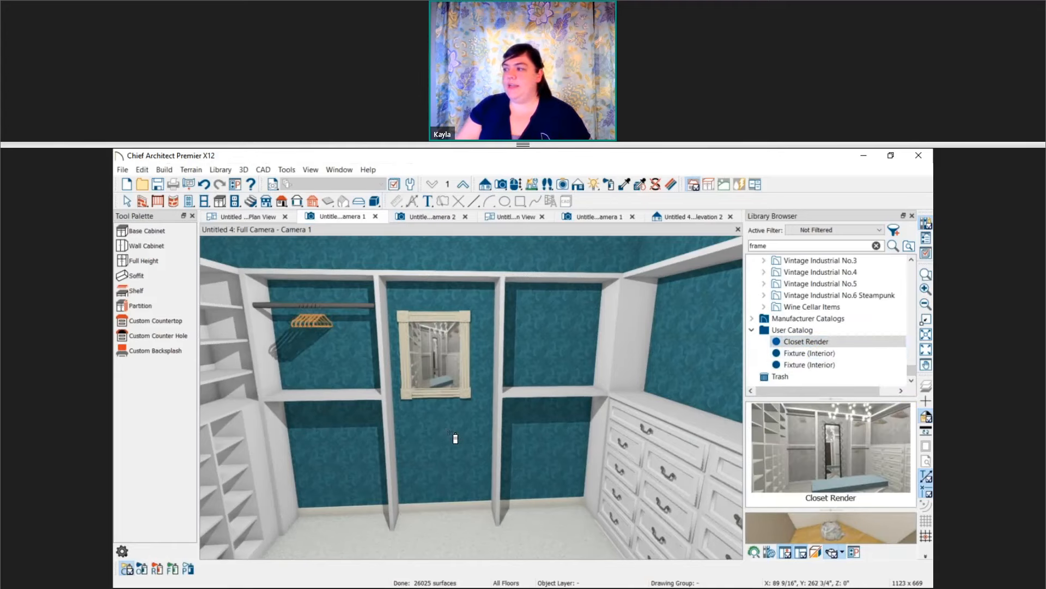
{"action": "key", "text": "Escape"}
Resize the fluted frame to a landscape shape about 31 1/2 inches wide and 23 inches tall.
{"action": "left_click", "coordinate": [466, 360]}
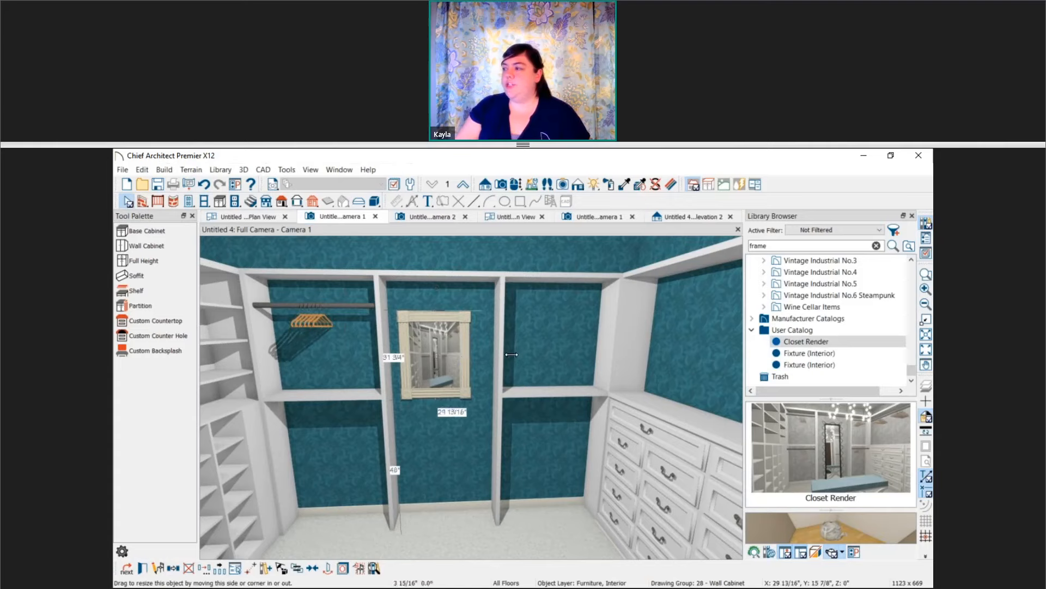
{"action": "left_click_drag", "start_coordinate": [399, 357], "coordinate": [390, 357]}
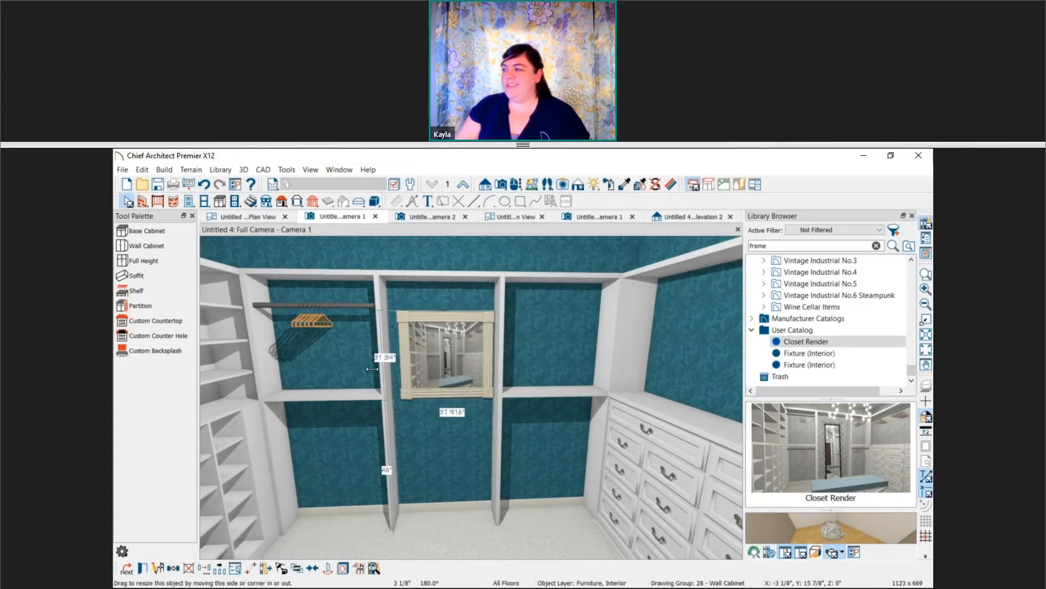
{"action": "left_click_drag", "start_coordinate": [461, 397], "coordinate": [458, 375]}
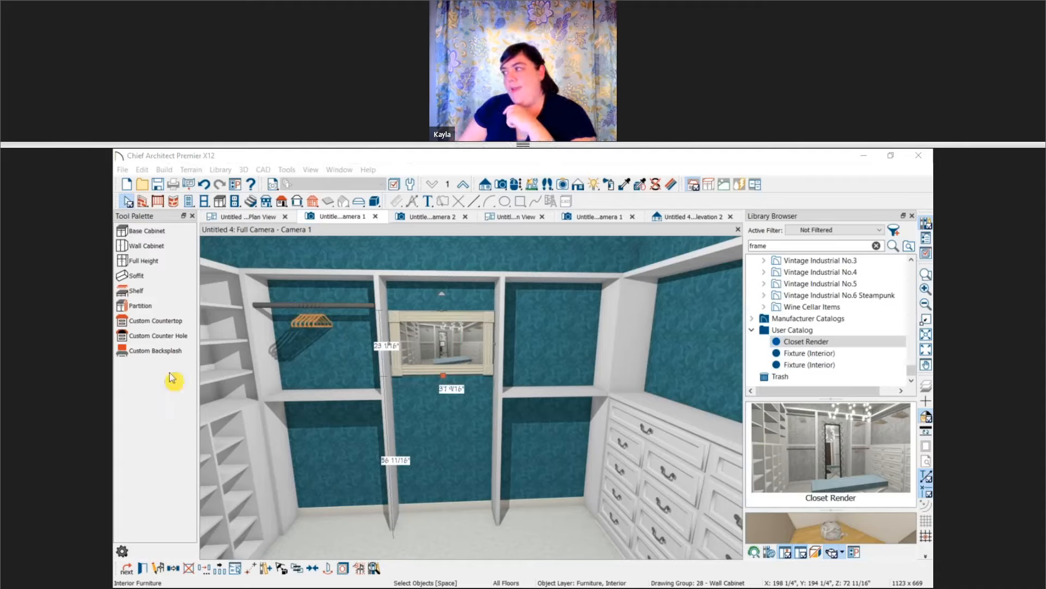
In the plan view, draw connected interior walls in empty space beside the closet, joining two perpendicular walls with a diagonal corner wall.
{"action": "left_click", "coordinate": [240, 218]}
{"action": "scroll", "coordinate": [453, 314], "scroll_direction": "up", "scroll_amount": 5}
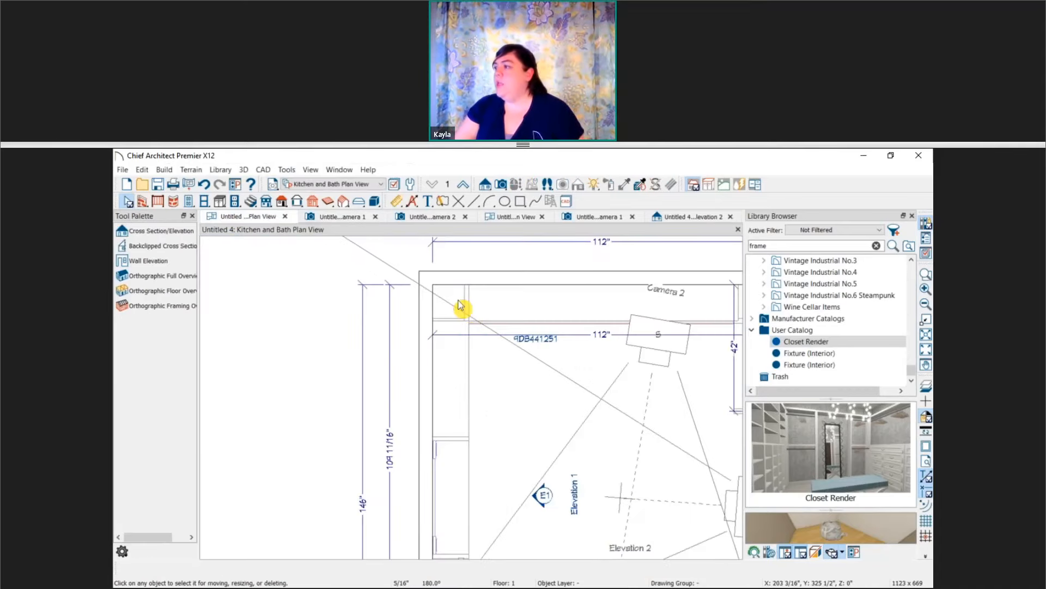
{"action": "scroll", "coordinate": [459, 305], "scroll_direction": "down", "scroll_amount": 5}
{"action": "middle_click_drag", "start_coordinate": [357, 352], "coordinate": [492, 305]}
{"action": "middle_click_drag", "start_coordinate": [321, 342], "coordinate": [521, 334]}
{"action": "left_click", "coordinate": [145, 202]}
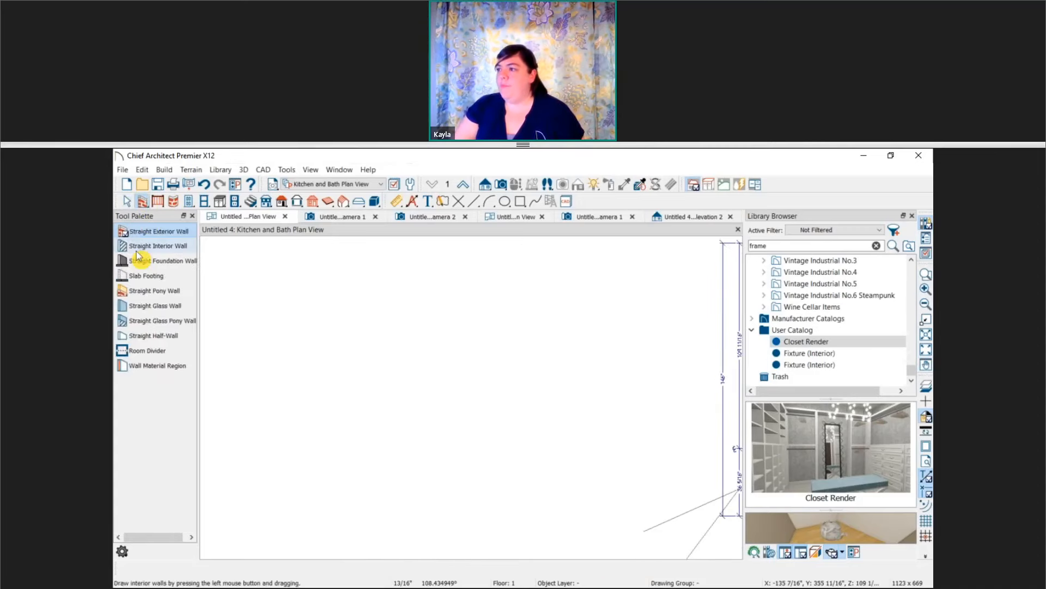
{"action": "left_click", "coordinate": [143, 246]}
{"action": "mouse_move", "coordinate": [291, 390]}
{"action": "left_mouse_down"}
{"action": "mouse_move", "coordinate": [290, 286]}
{"action": "mouse_move", "coordinate": [322, 256]}
{"action": "mouse_move", "coordinate": [435, 256]}
{"action": "left_mouse_up"}
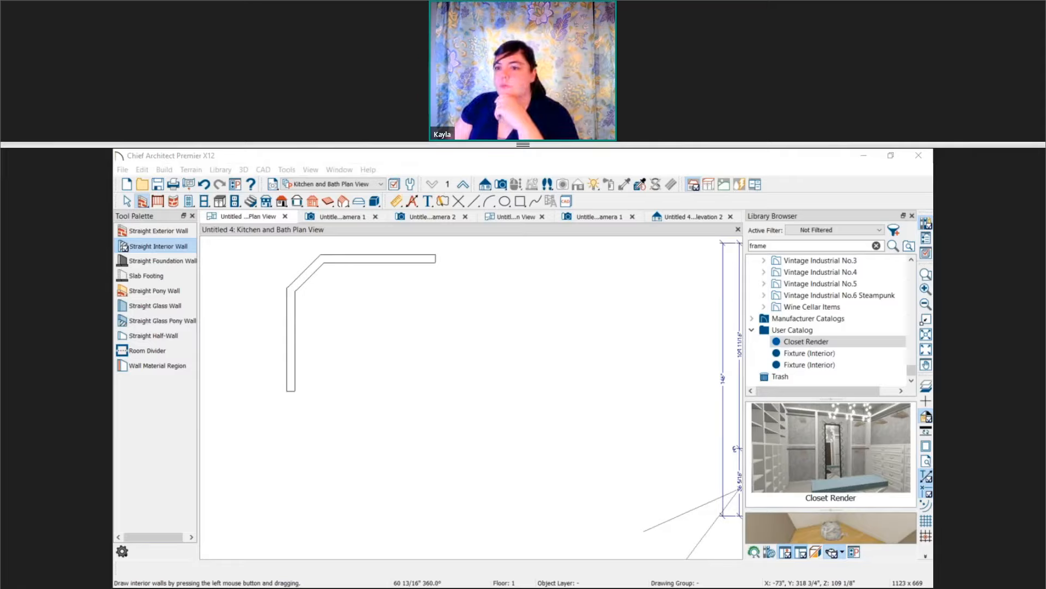
Place a base cabinet against each of the three new walls: the diagonal, the vertical and the horizontal one.
{"action": "left_click", "coordinate": [220, 201]}
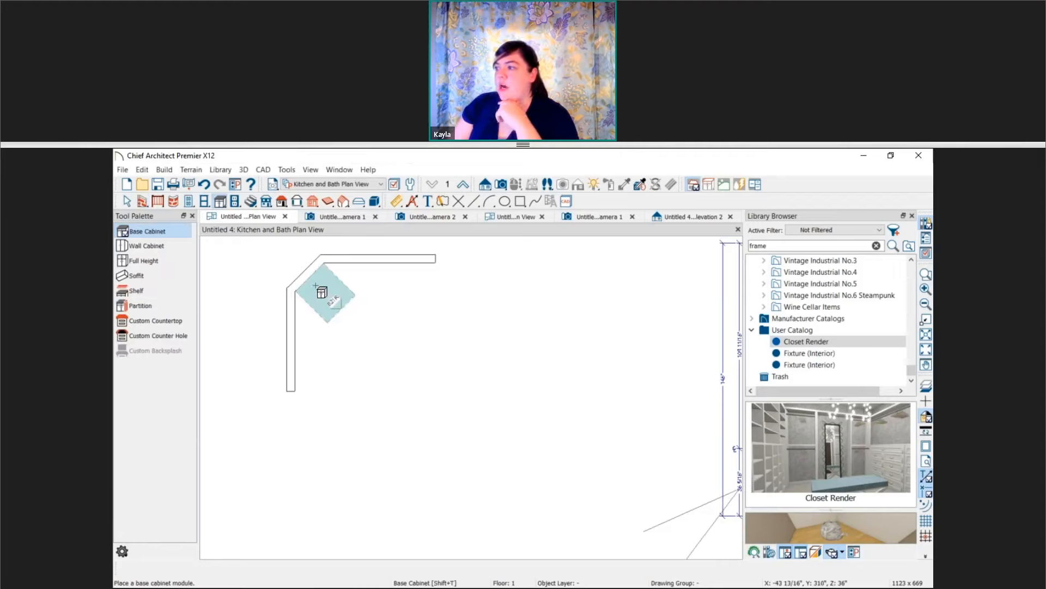
{"action": "left_click", "coordinate": [315, 285]}
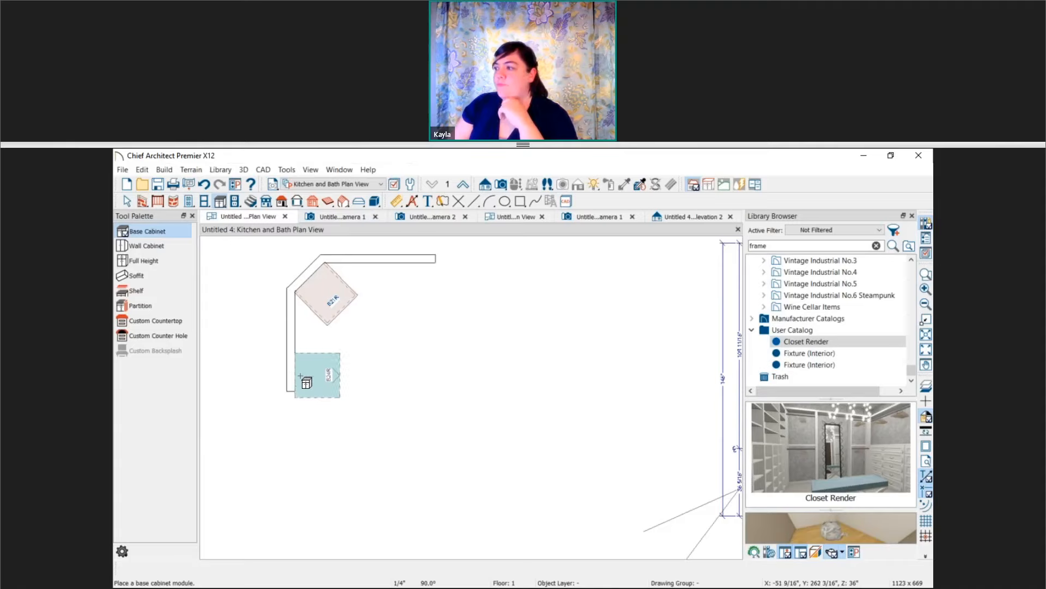
{"action": "left_click", "coordinate": [309, 378]}
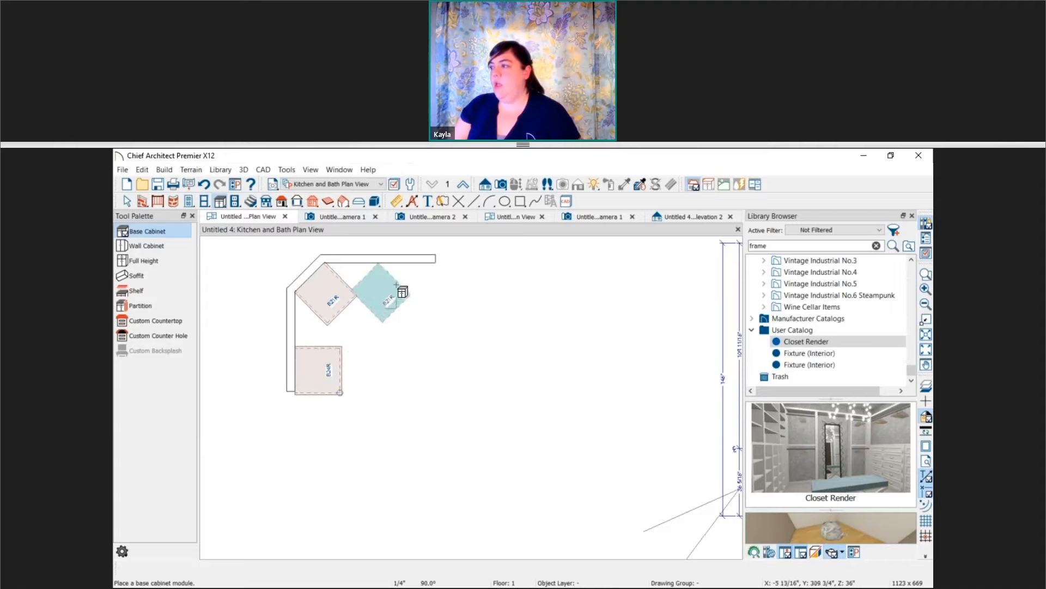
{"action": "left_click", "coordinate": [414, 289]}
{"action": "key", "text": "space"}
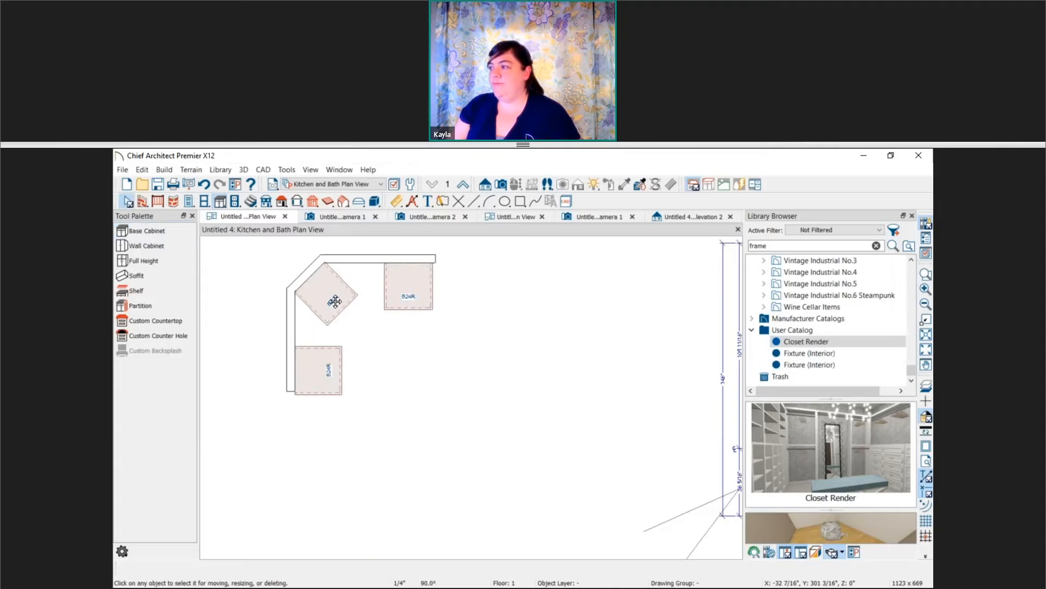
Move the diagonal corner wall inward, making it about 42 3/16 inches long.
{"action": "left_click", "coordinate": [386, 303]}
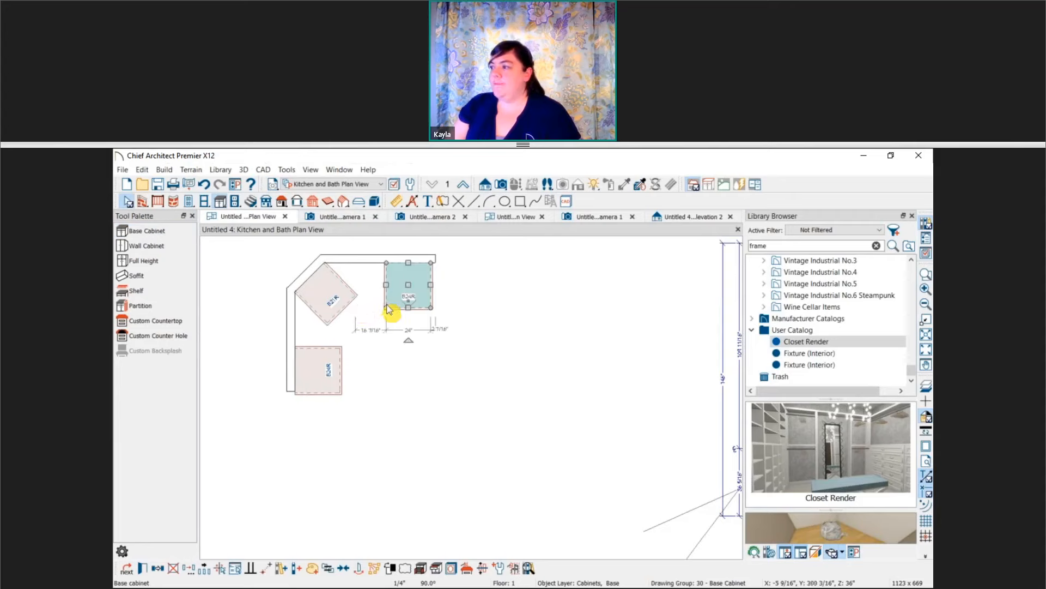
{"action": "left_click", "coordinate": [303, 275]}
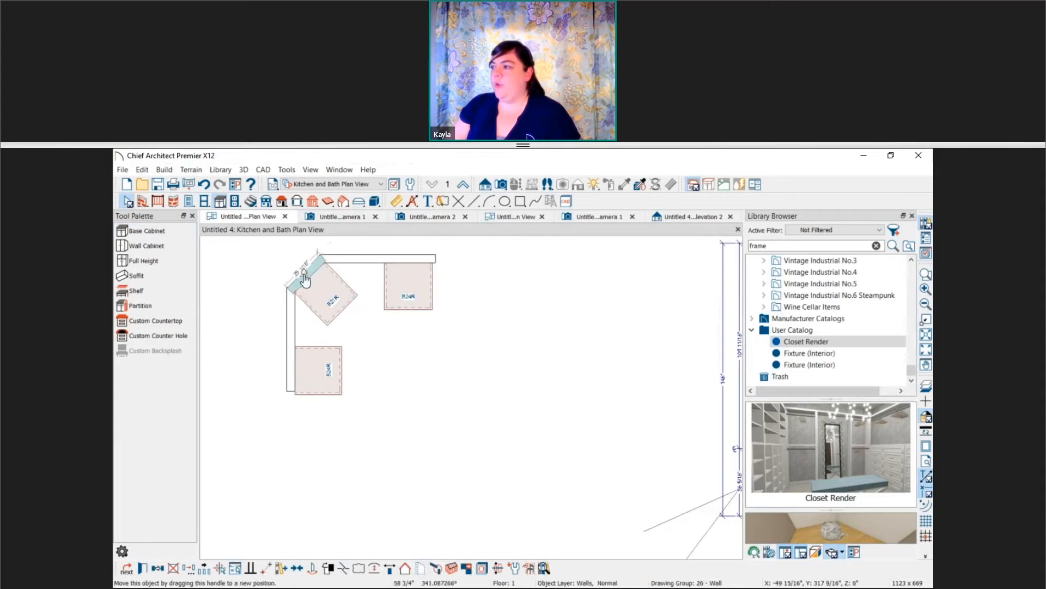
{"action": "left_click_drag", "start_coordinate": [304, 278], "coordinate": [319, 289]}
Slide the base cabinets on the vertical and horizontal walls up to the diagonal wall's cabinet so they join into one run.
{"action": "left_click", "coordinate": [321, 364]}
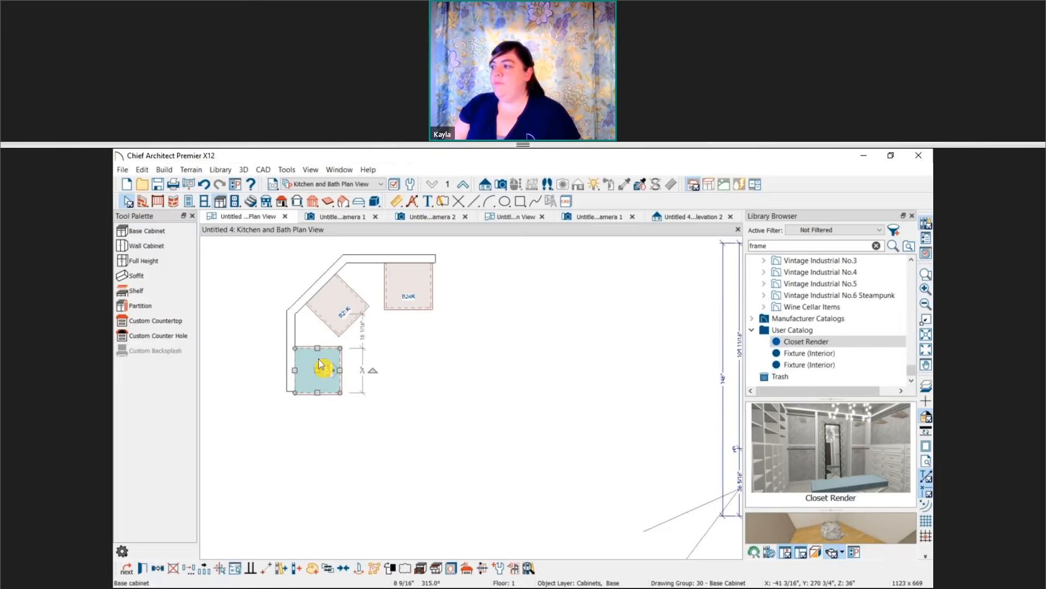
{"action": "scroll", "coordinate": [321, 364], "scroll_direction": "up", "scroll_amount": 2}
{"action": "left_click_drag", "start_coordinate": [316, 380], "coordinate": [312, 357]}
{"action": "left_click", "coordinate": [450, 273]}
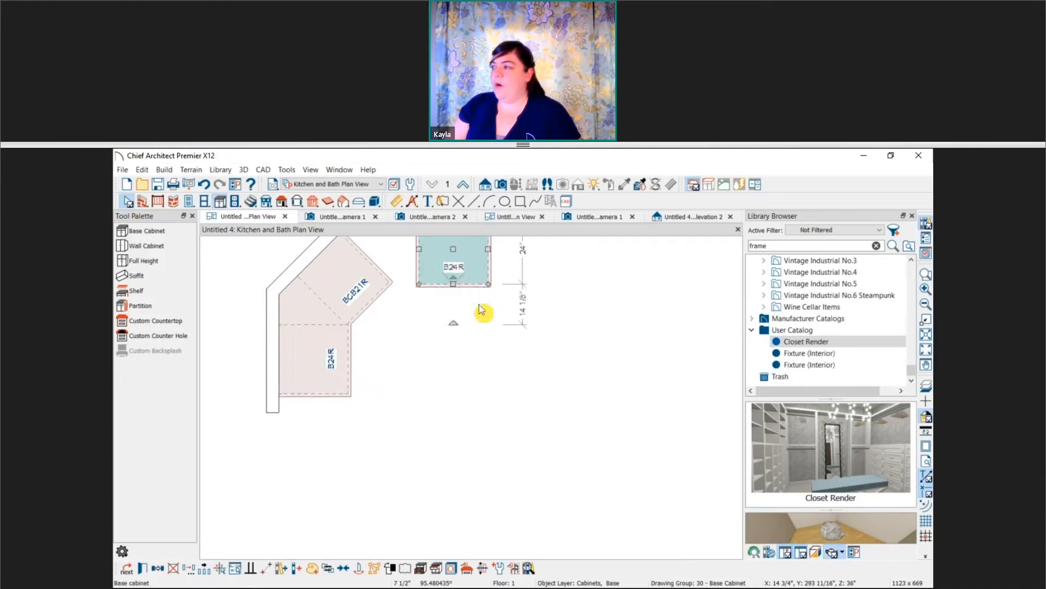
{"action": "middle_click_drag", "start_coordinate": [480, 310], "coordinate": [480, 371]}
{"action": "left_click_drag", "start_coordinate": [455, 310], "coordinate": [423, 309]}
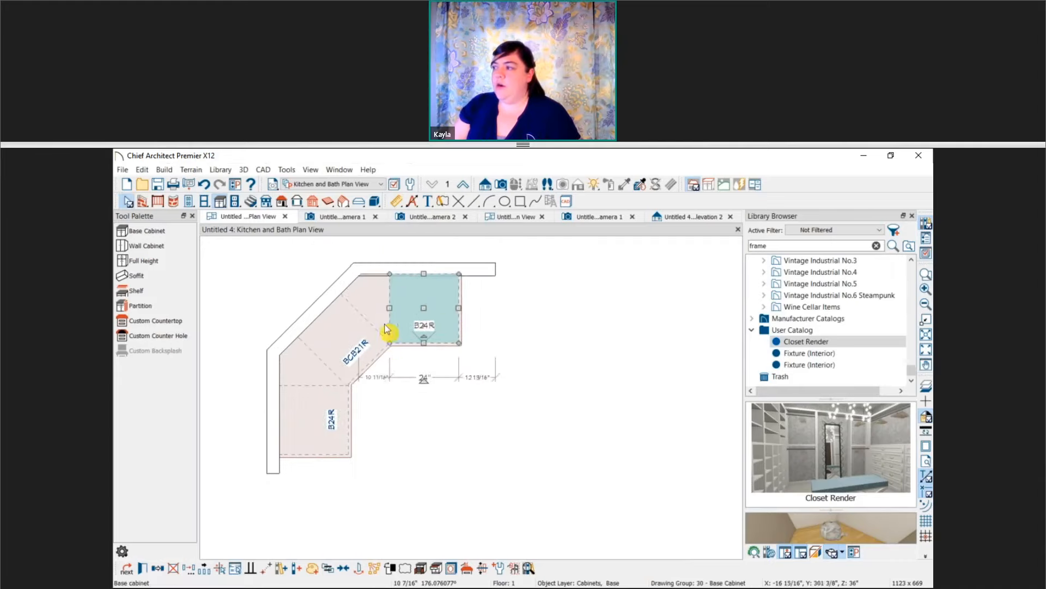
{"action": "left_click", "coordinate": [378, 304]}
{"action": "scroll", "coordinate": [379, 304], "scroll_direction": "up", "scroll_amount": 2}
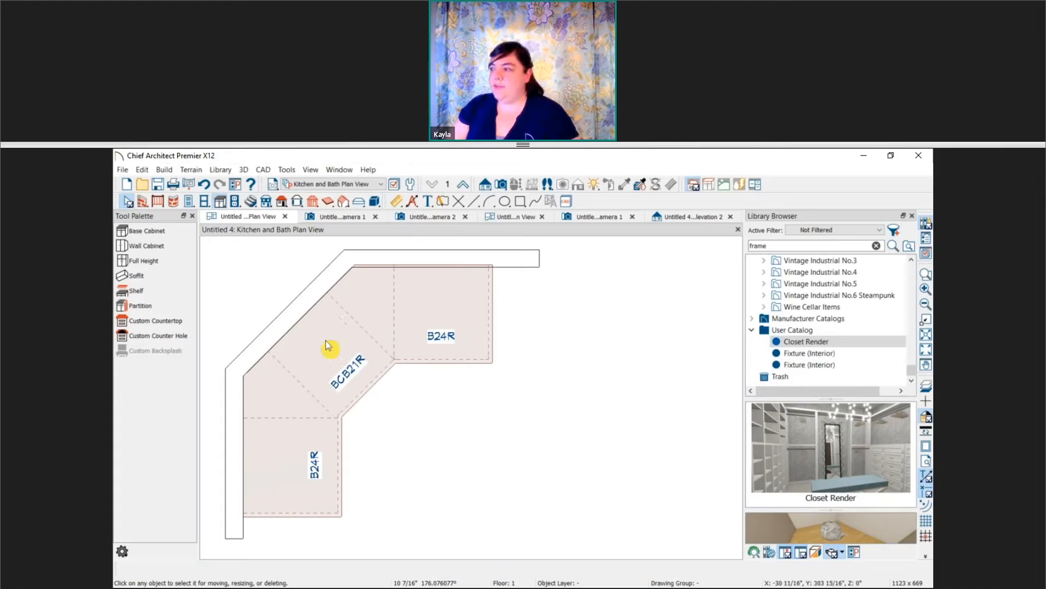
Delete the three base cabinets along the angled corner walls.
{"action": "scroll", "coordinate": [432, 388], "scroll_direction": "down", "scroll_amount": 2}
{"action": "left_click", "coordinate": [355, 351]}
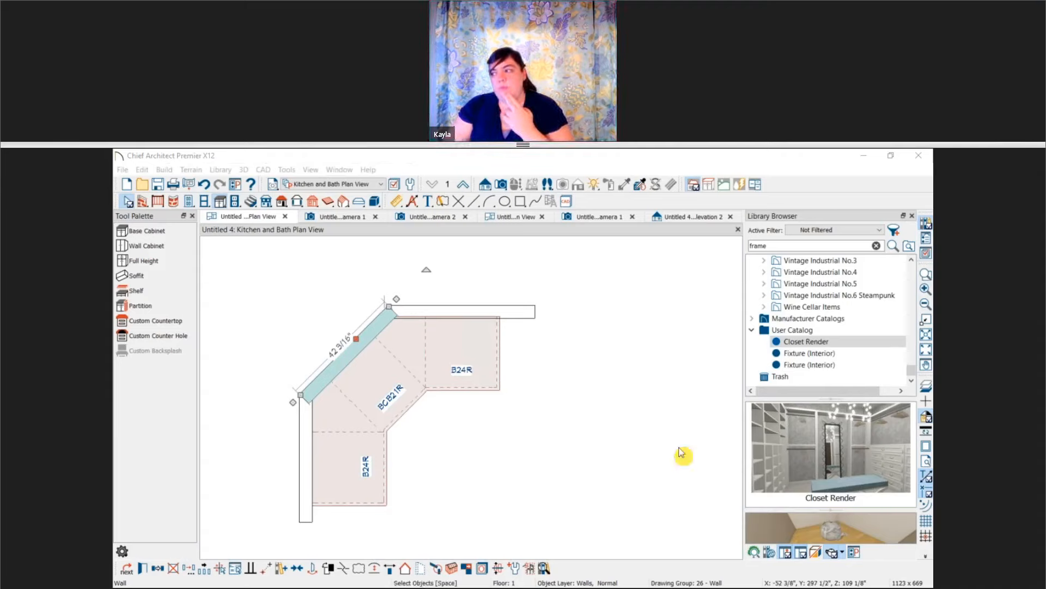
{"action": "middle_click_drag", "start_coordinate": [679, 449], "coordinate": [598, 440]}
{"action": "scroll", "coordinate": [599, 440], "scroll_direction": "down", "scroll_amount": 1}
{"action": "middle_click_drag", "start_coordinate": [511, 450], "coordinate": [511, 444]}
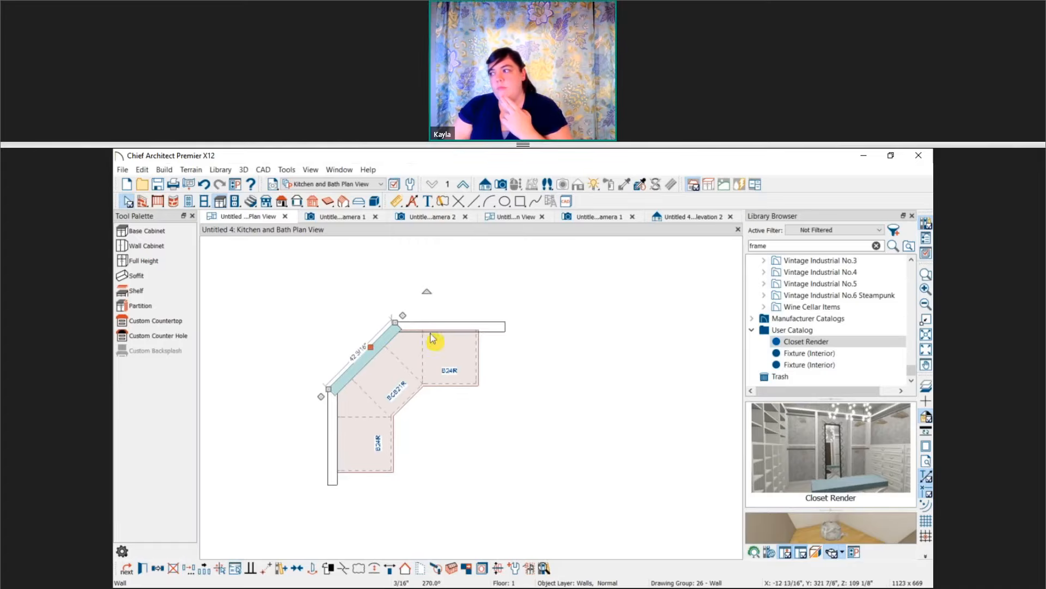
{"action": "middle_click_drag", "start_coordinate": [517, 381], "coordinate": [469, 373]}
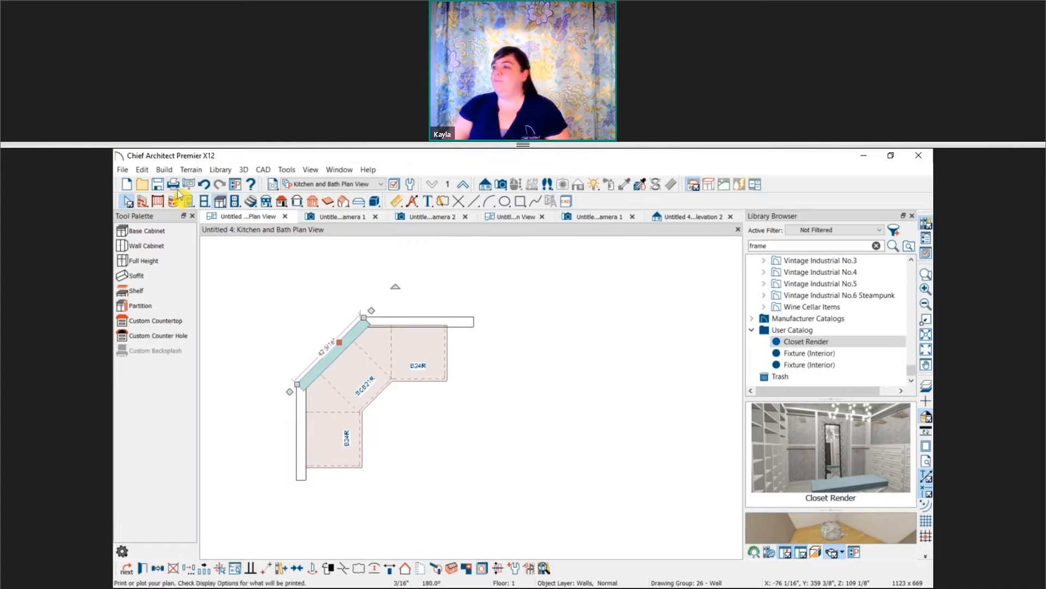
{"action": "left_click", "coordinate": [427, 361]}
{"action": "key", "text": "Delete"}
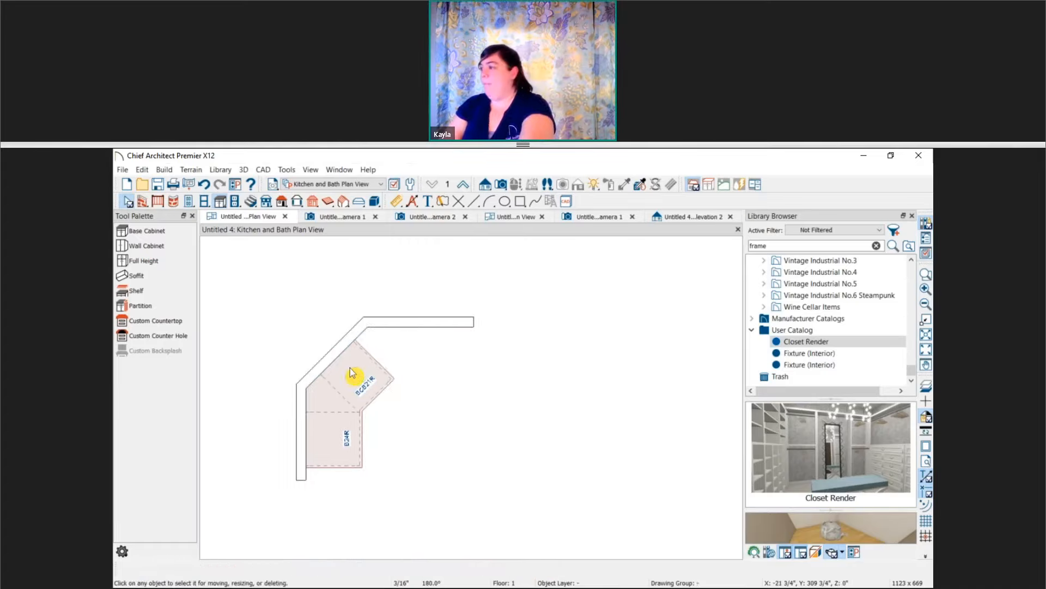
{"action": "left_click", "coordinate": [351, 369]}
{"action": "key", "text": "Delete"}
{"action": "left_click", "coordinate": [346, 439]}
{"action": "key", "text": "Delete"}
Draw a second diagonal wall about 48 inches long, angling down from the free end of the horizontal wall.
{"action": "left_click", "coordinate": [339, 350]}
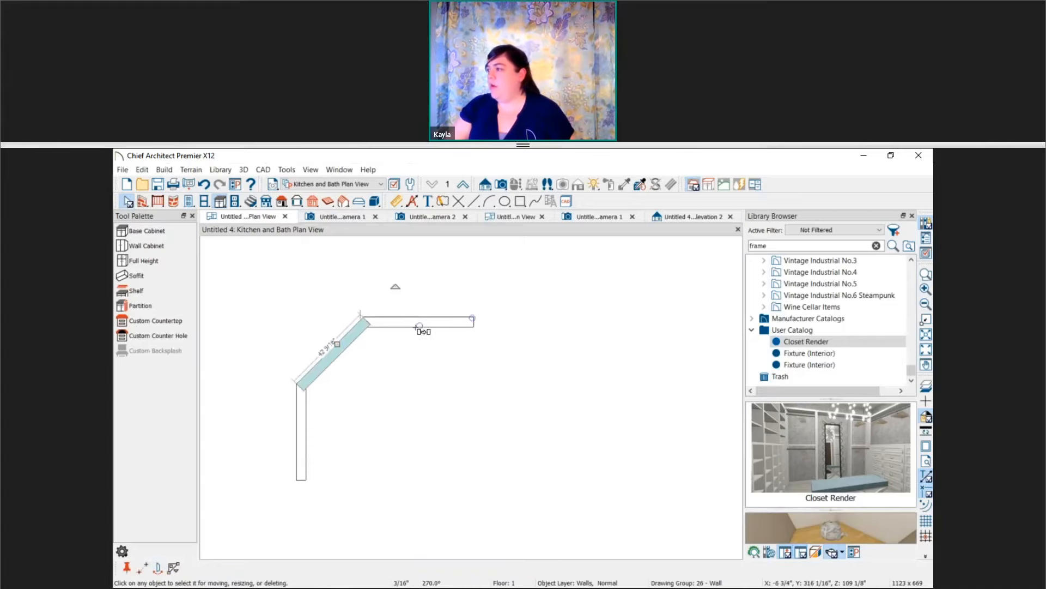
{"action": "left_click", "coordinate": [436, 325]}
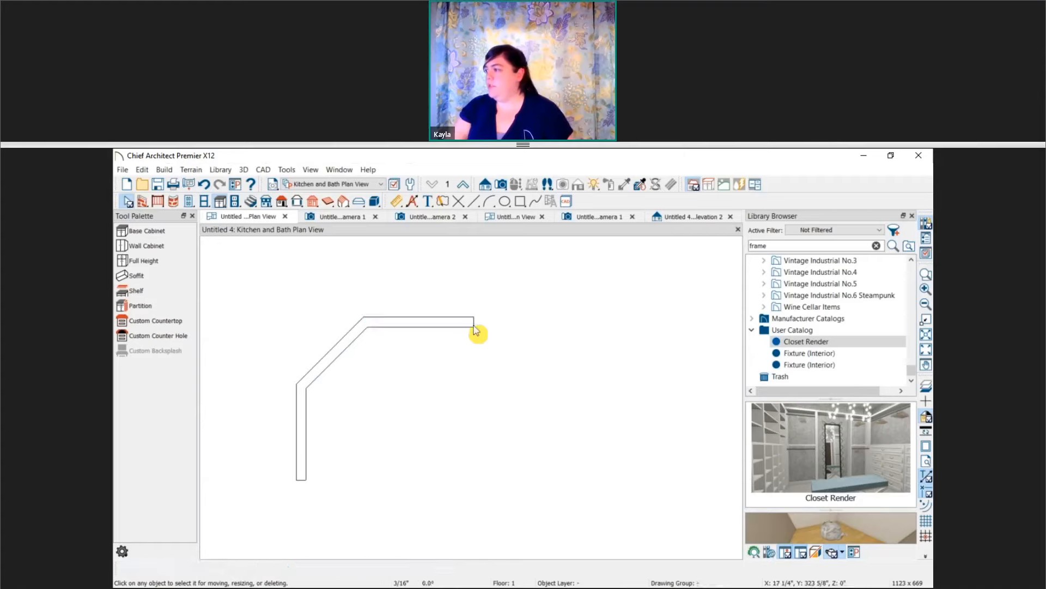
{"action": "mouse_move", "coordinate": [475, 323]}
{"action": "left_mouse_down"}
{"action": "mouse_move", "coordinate": [537, 368]}
{"action": "mouse_move", "coordinate": [557, 402]}
{"action": "left_mouse_up"}
{"action": "middle_click_drag", "start_coordinate": [489, 409], "coordinate": [474, 415]}
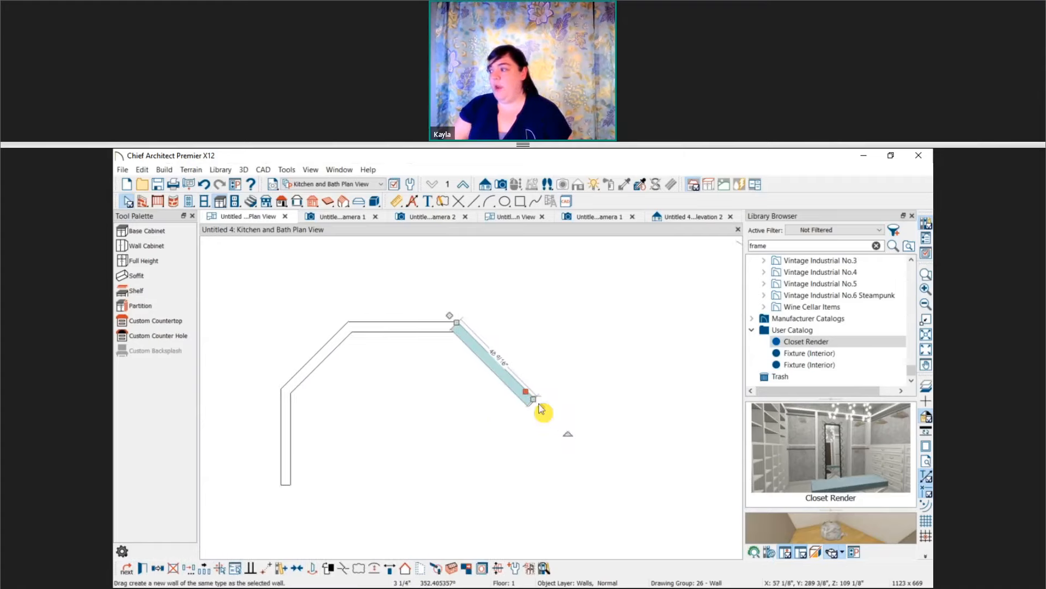
{"action": "middle_click_drag", "start_coordinate": [317, 343], "coordinate": [297, 351]}
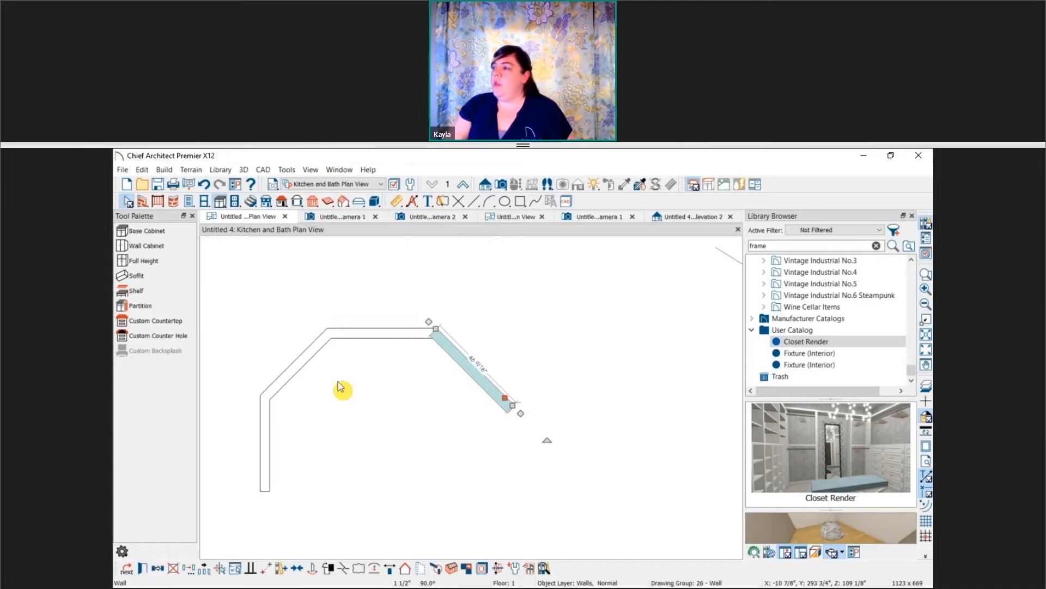
{"action": "scroll", "coordinate": [343, 378], "scroll_direction": "up", "scroll_amount": 2}
{"action": "left_click", "coordinate": [220, 202]}
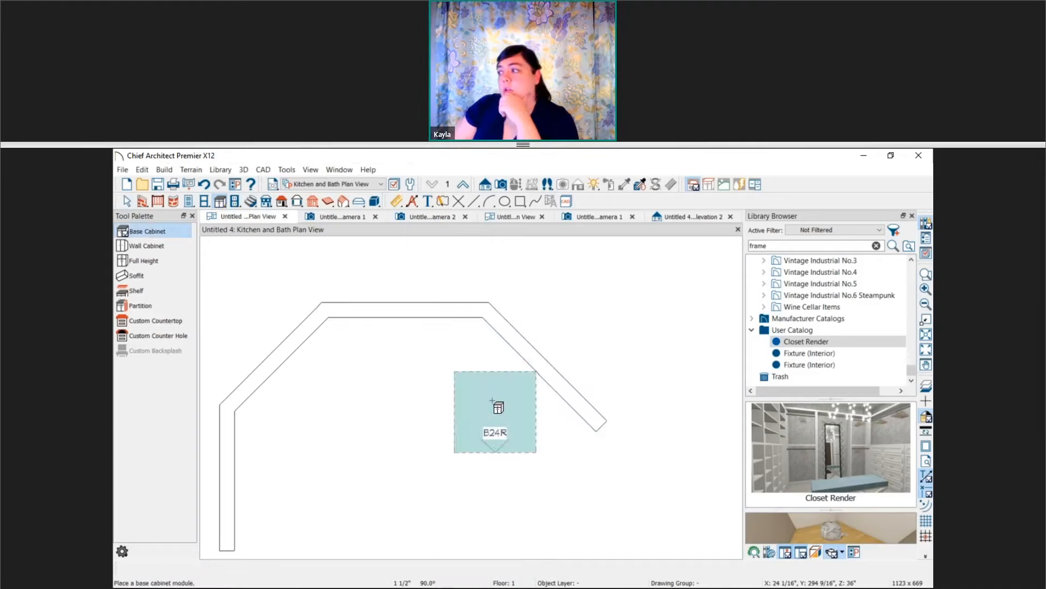
{"action": "middle_click_drag", "start_coordinate": [436, 355], "coordinate": [458, 358]}
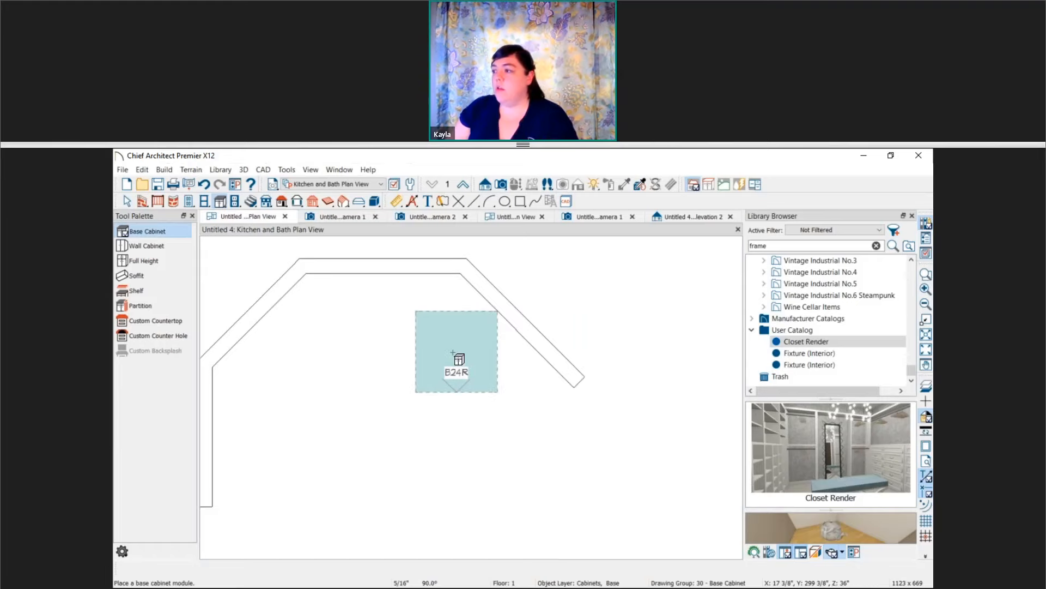
{"action": "key", "text": "space"}
Swing the free end of the vertical wall outward so the wall runs horizontally away from the first diagonal wall.
{"action": "scroll", "coordinate": [447, 385], "scroll_direction": "down", "scroll_amount": 2}
{"action": "left_click", "coordinate": [365, 434]}
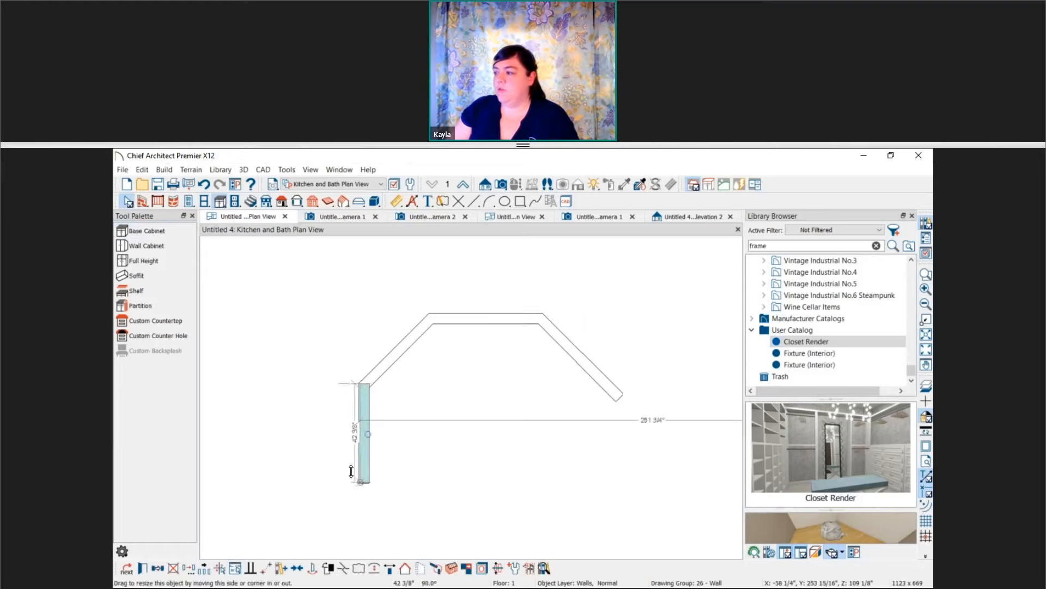
{"action": "left_click_drag", "start_coordinate": [359, 487], "coordinate": [260, 387]}
Draw a horizontal wall about 43 inches long from the second diagonal's free end and align it with the opposite outer wall.
{"action": "left_click", "coordinate": [618, 413]}
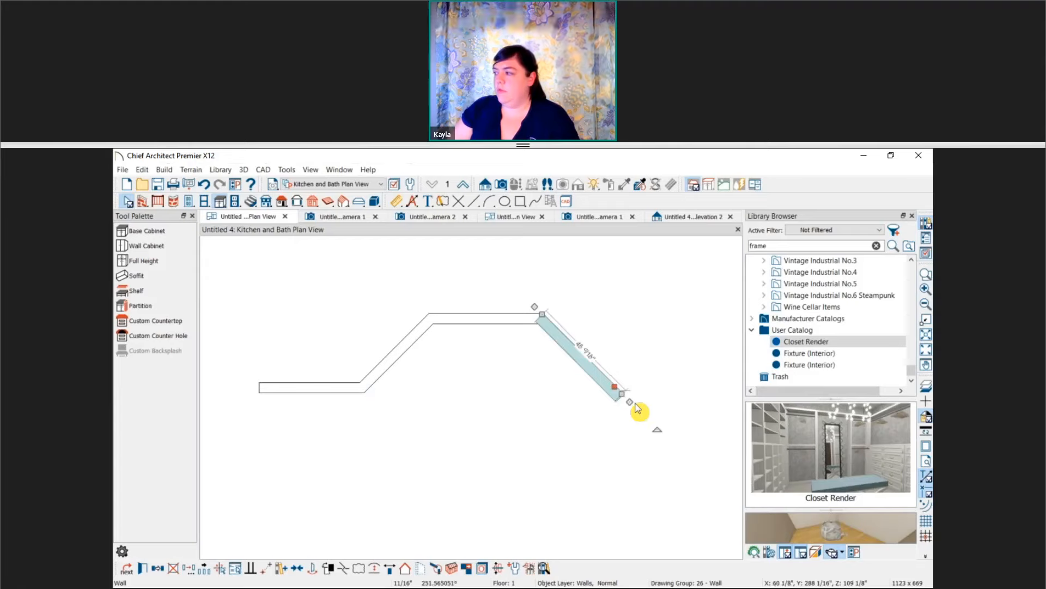
{"action": "left_click_drag", "start_coordinate": [657, 429], "coordinate": [722, 388]}
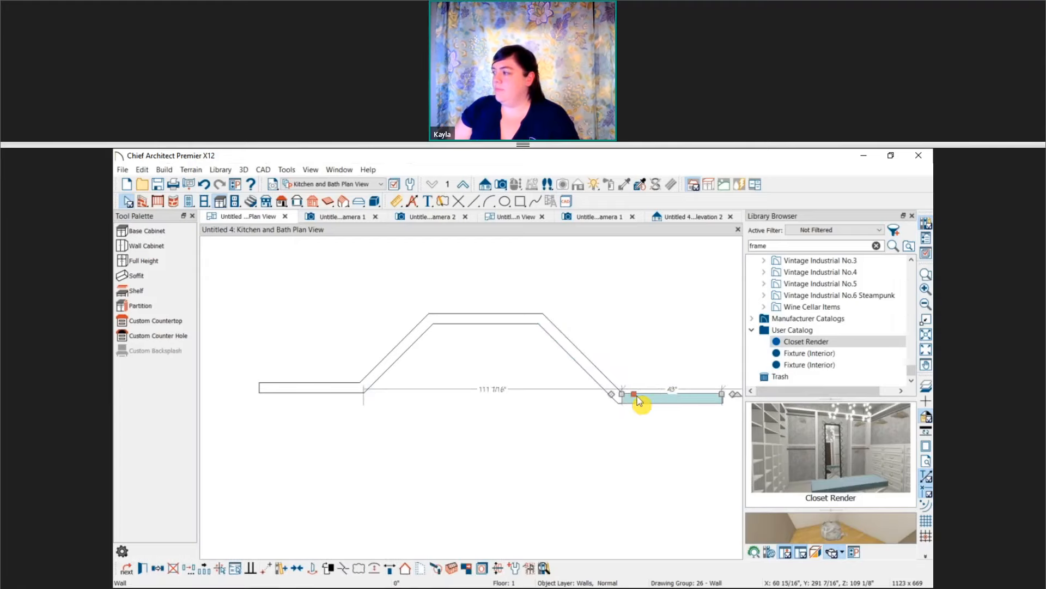
{"action": "left_click_drag", "start_coordinate": [637, 396], "coordinate": [351, 384]}
{"action": "left_click", "coordinate": [499, 422]}
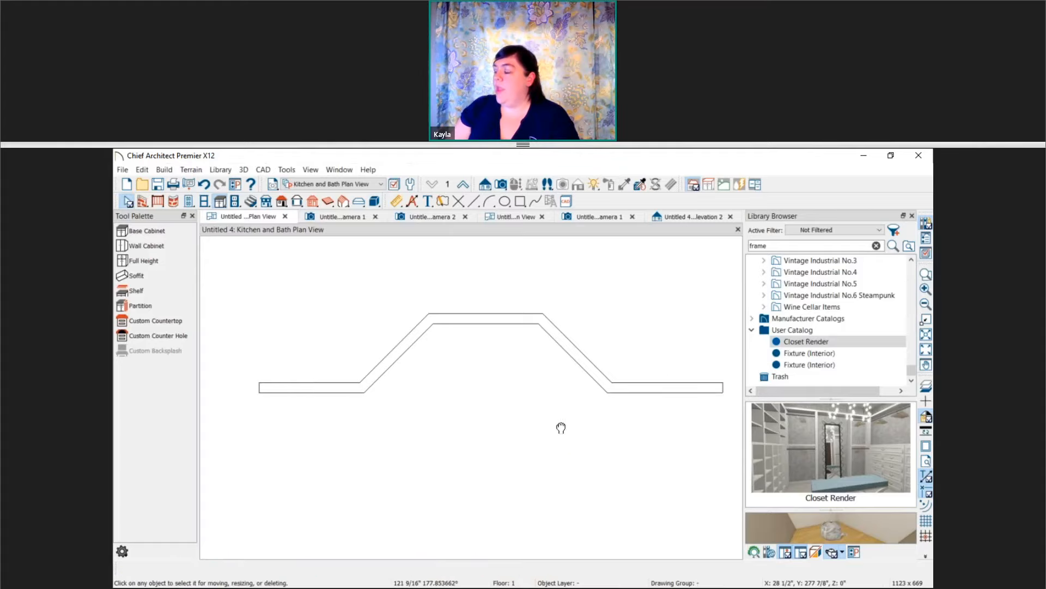
Place two base cabinets side by side along the left outer wall, with the second one flush against the wall line.
{"action": "middle_click_drag", "start_coordinate": [562, 428], "coordinate": [551, 437]}
{"action": "scroll", "coordinate": [552, 438], "scroll_direction": "down", "scroll_amount": 1}
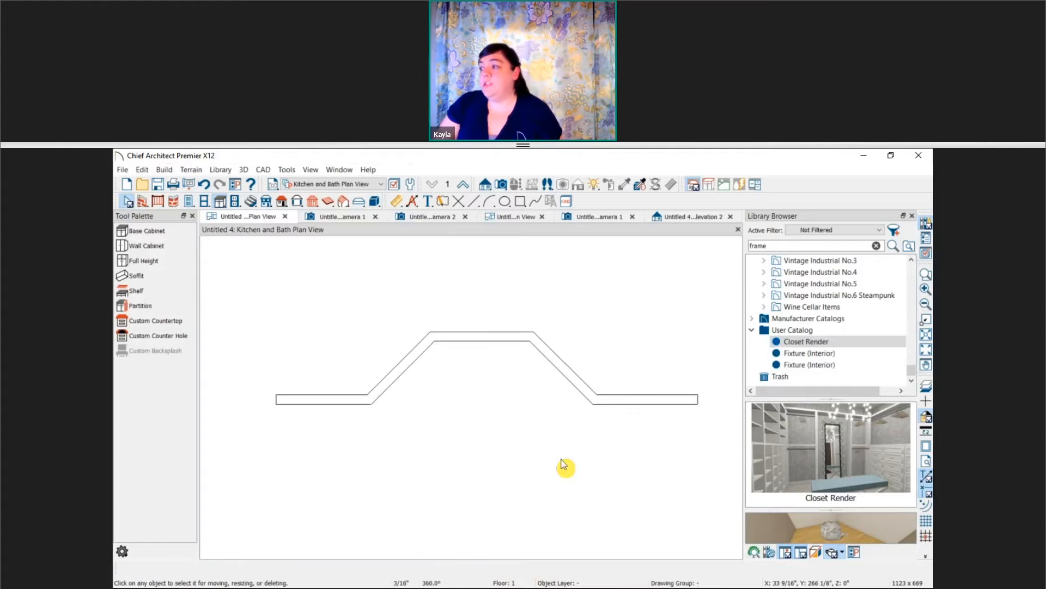
{"action": "left_click", "coordinate": [220, 204]}
{"action": "left_click", "coordinate": [306, 433]}
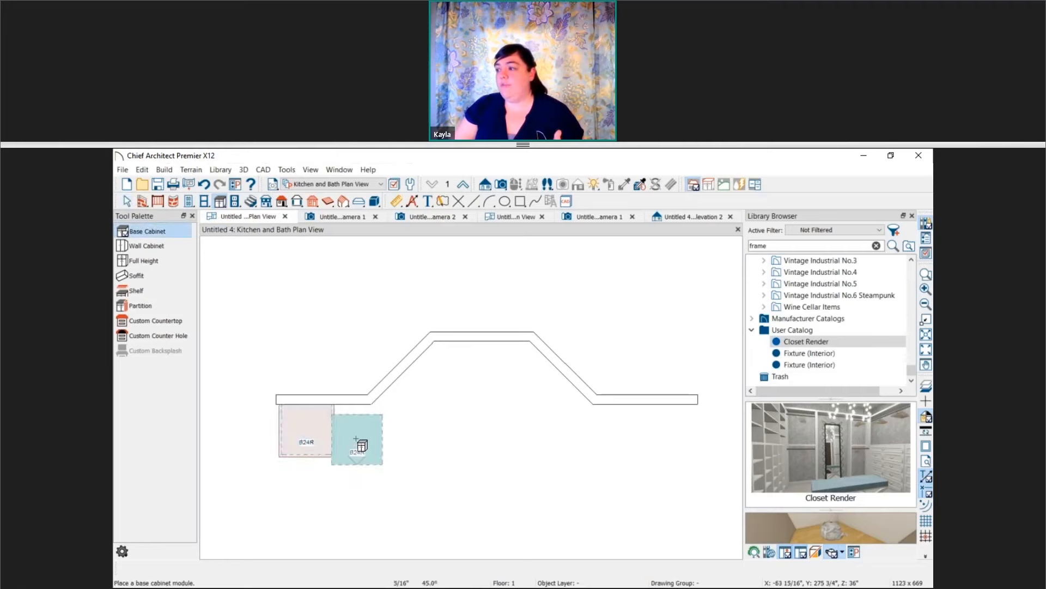
{"action": "left_click", "coordinate": [357, 439]}
{"action": "key", "text": "Escape"}
{"action": "left_click", "coordinate": [357, 430]}
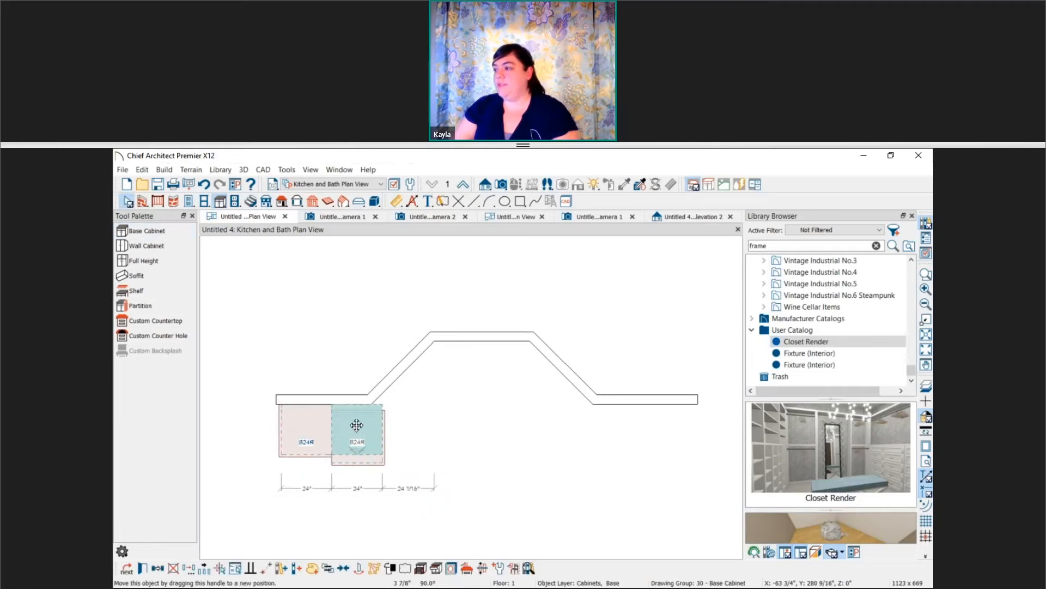
Extend the row with four more base cabinets running straight across the opening of the angled recess.
{"action": "left_click", "coordinate": [220, 202]}
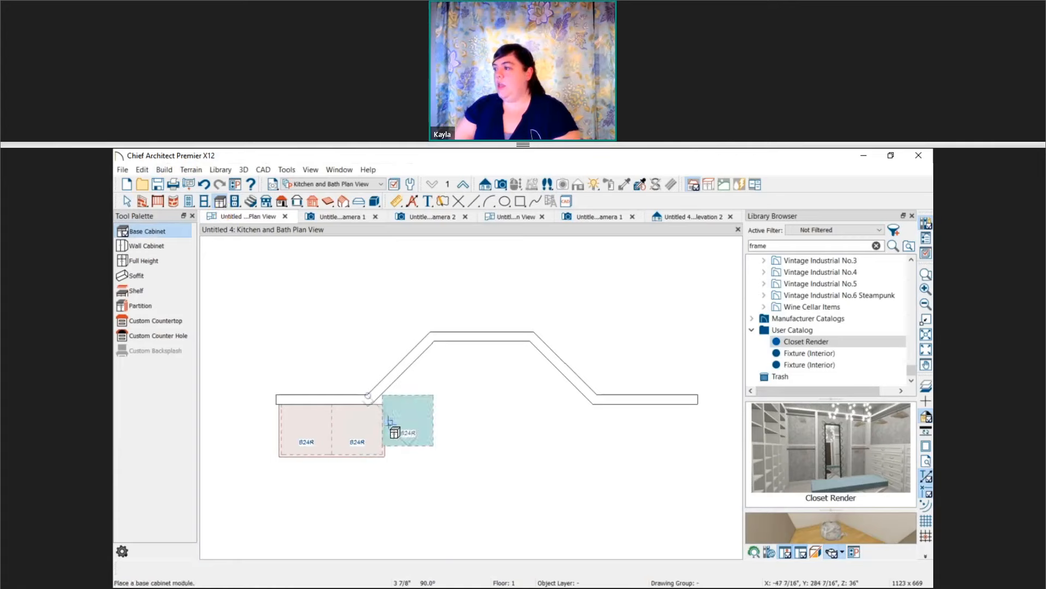
{"action": "left_click", "coordinate": [394, 439]}
{"action": "left_click", "coordinate": [445, 439]}
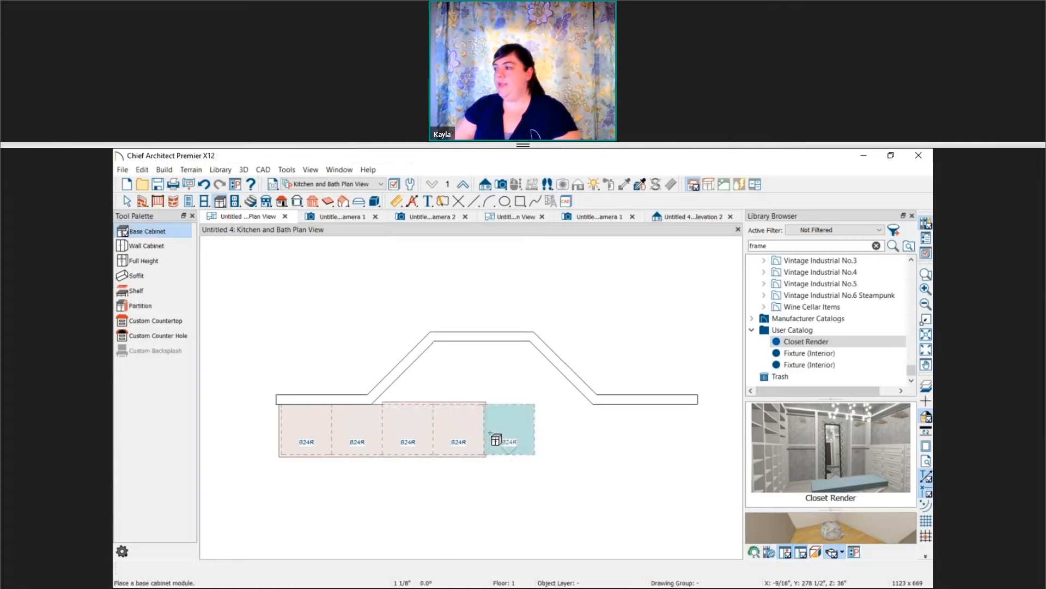
{"action": "left_click", "coordinate": [496, 439]}
{"action": "left_click", "coordinate": [547, 439]}
{"action": "key", "text": "Escape"}
{"action": "left_click", "coordinate": [531, 425]}
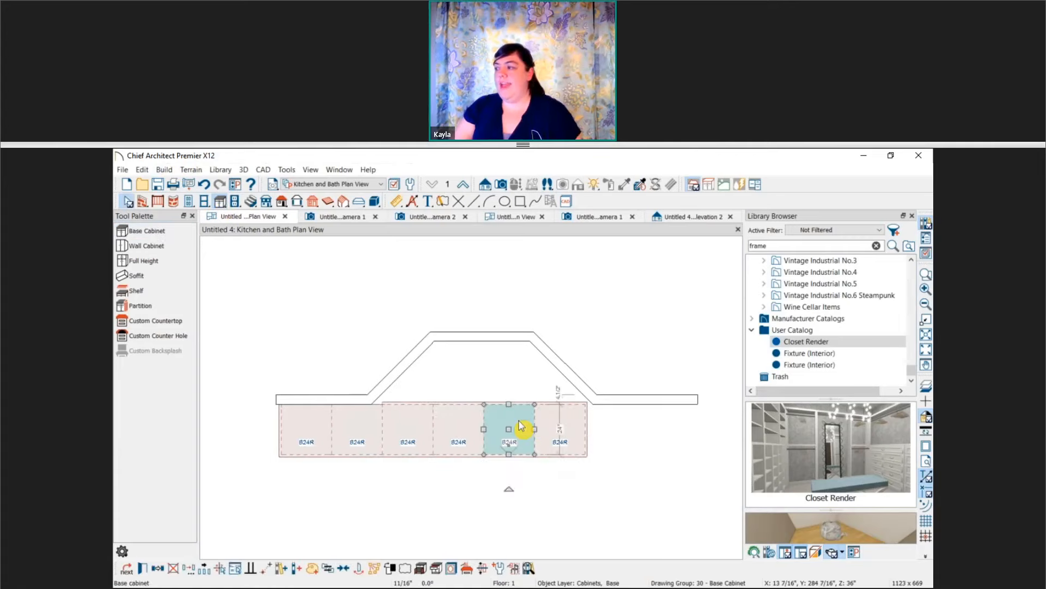
{"action": "left_click", "coordinate": [475, 408]}
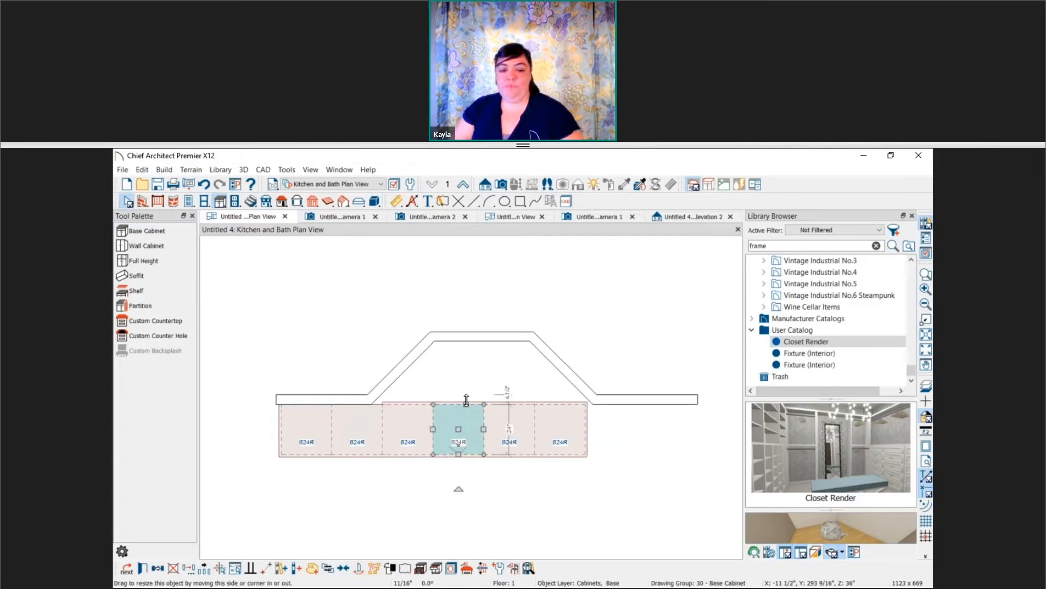
{"action": "key", "text": "Escape"}
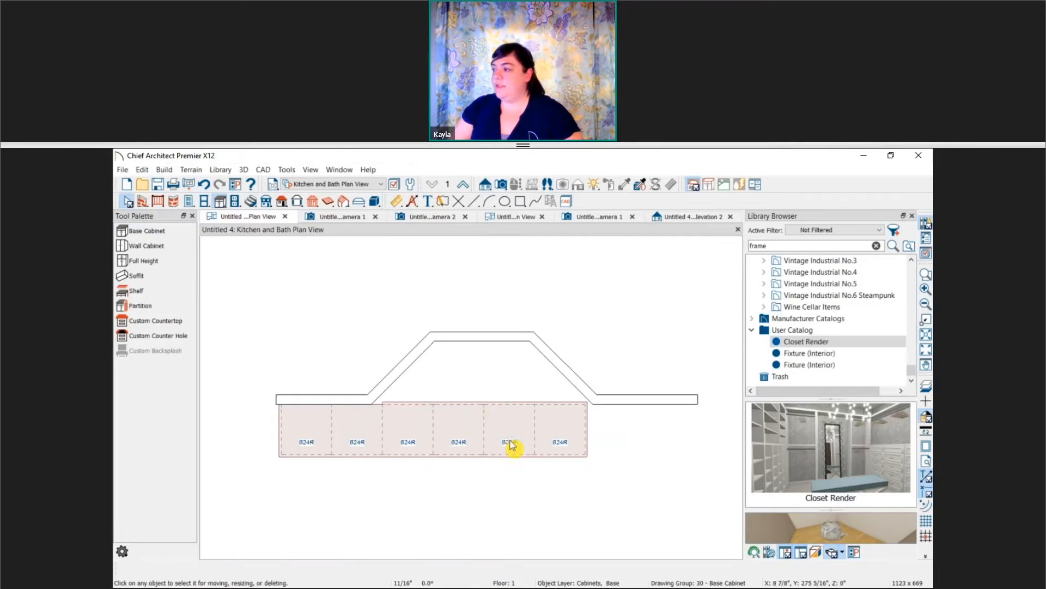
Delete the last three base cabinets at the far end of the row.
{"action": "left_click", "coordinate": [575, 439]}
{"action": "key", "text": "Delete"}
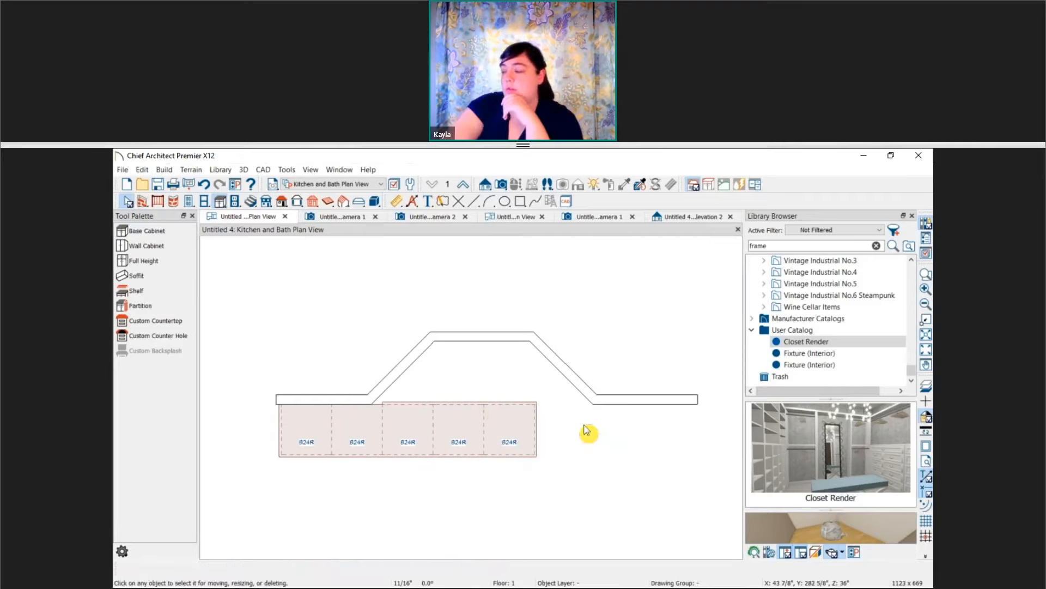
{"action": "left_click", "coordinate": [532, 428]}
{"action": "key", "text": "Delete"}
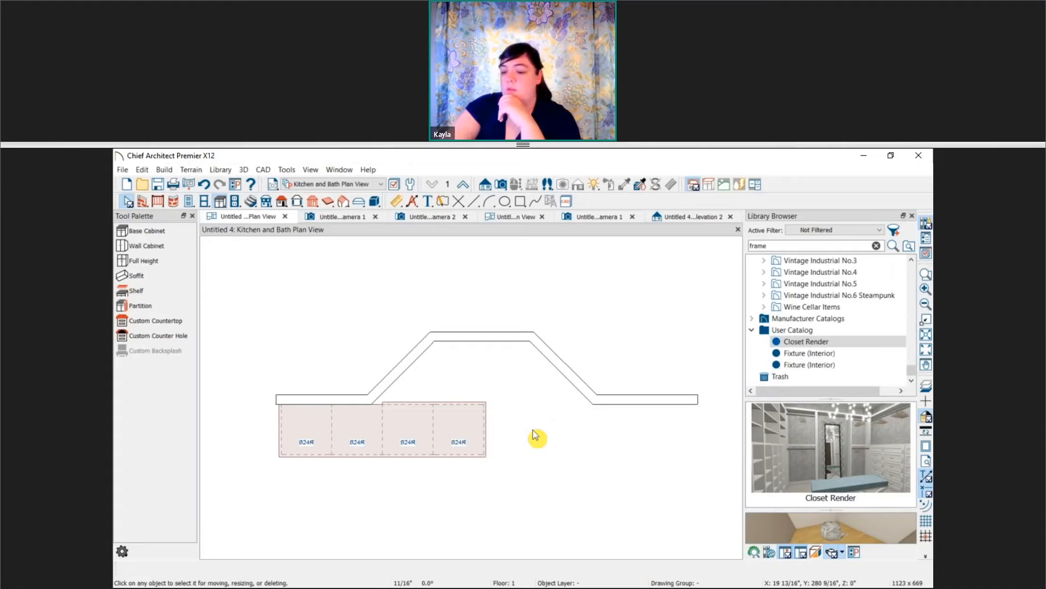
{"action": "left_click", "coordinate": [473, 446]}
{"action": "key", "text": "Delete"}
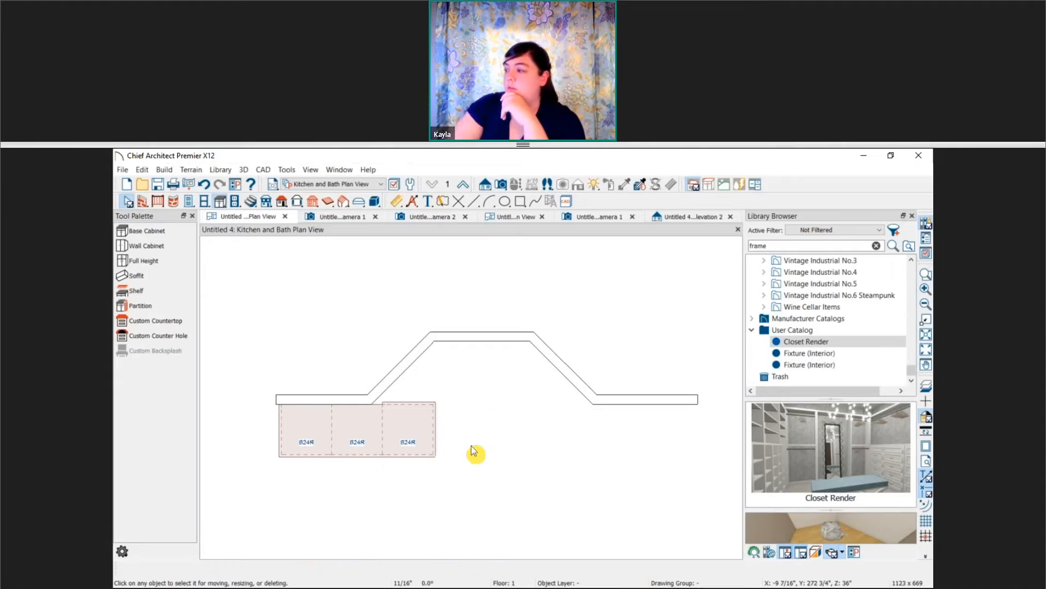
Narrow the second base cabinet to about 19 inches so it ends at the wall corner, and delete the third cabinet.
{"action": "left_click", "coordinate": [412, 436]}
{"action": "scroll", "coordinate": [377, 424], "scroll_direction": "up", "scroll_amount": 2}
{"action": "left_click", "coordinate": [376, 420]}
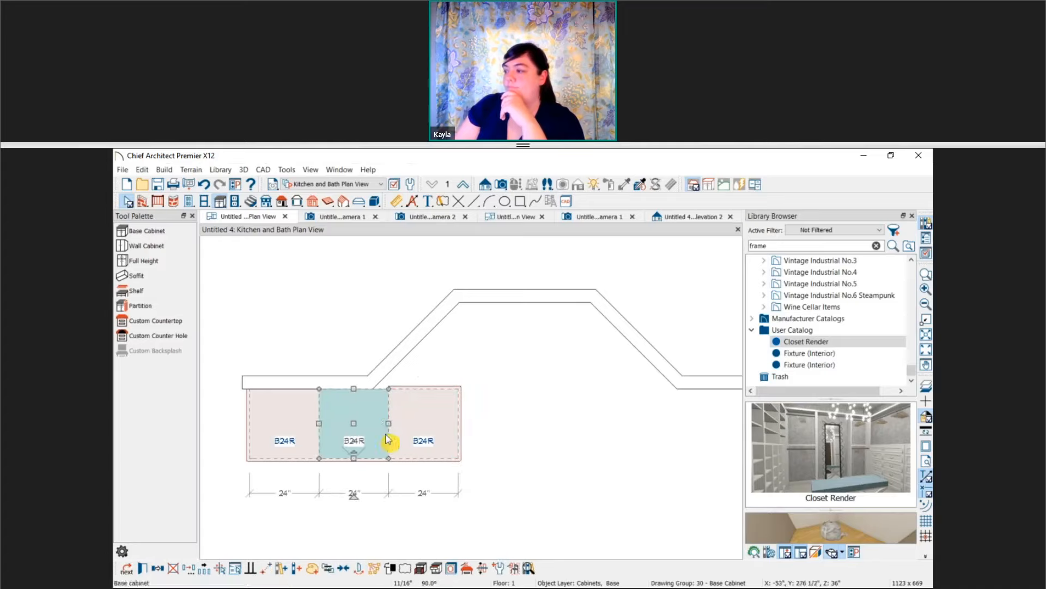
{"action": "left_click_drag", "start_coordinate": [389, 424], "coordinate": [375, 424]}
{"action": "left_click", "coordinate": [469, 429]}
{"action": "left_click", "coordinate": [441, 458]}
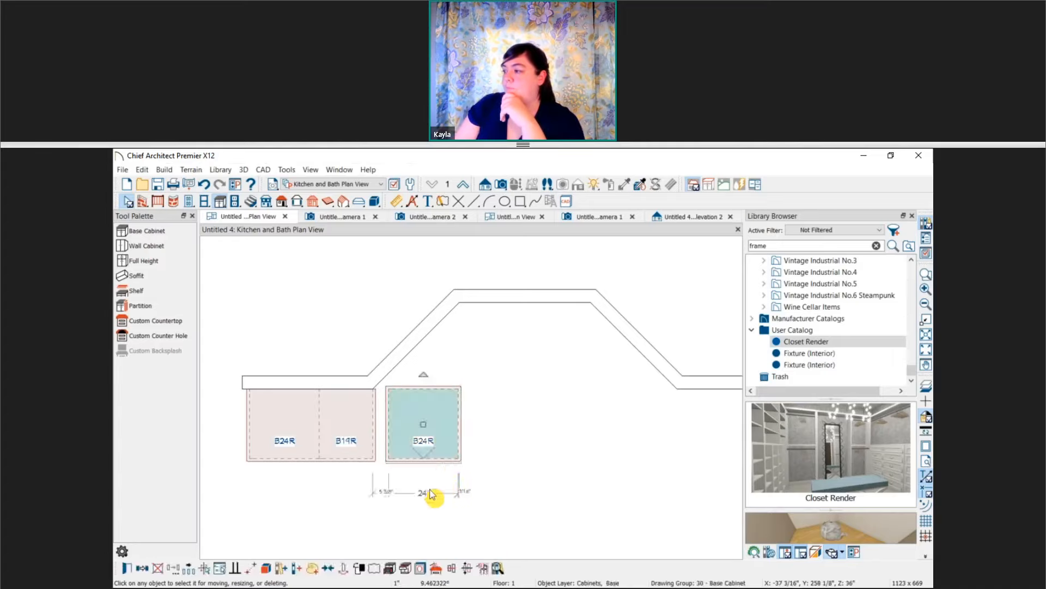
{"action": "key", "text": "Delete"}
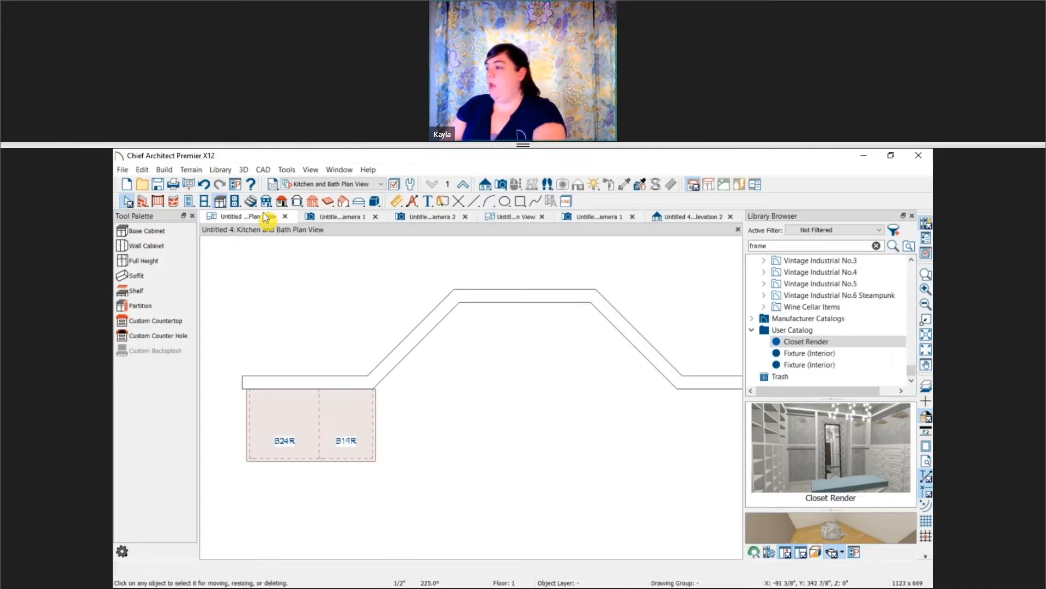
Place a base cabinet along the left angled wall, joined to the outer row at the wall corner.
{"action": "left_click", "coordinate": [219, 202]}
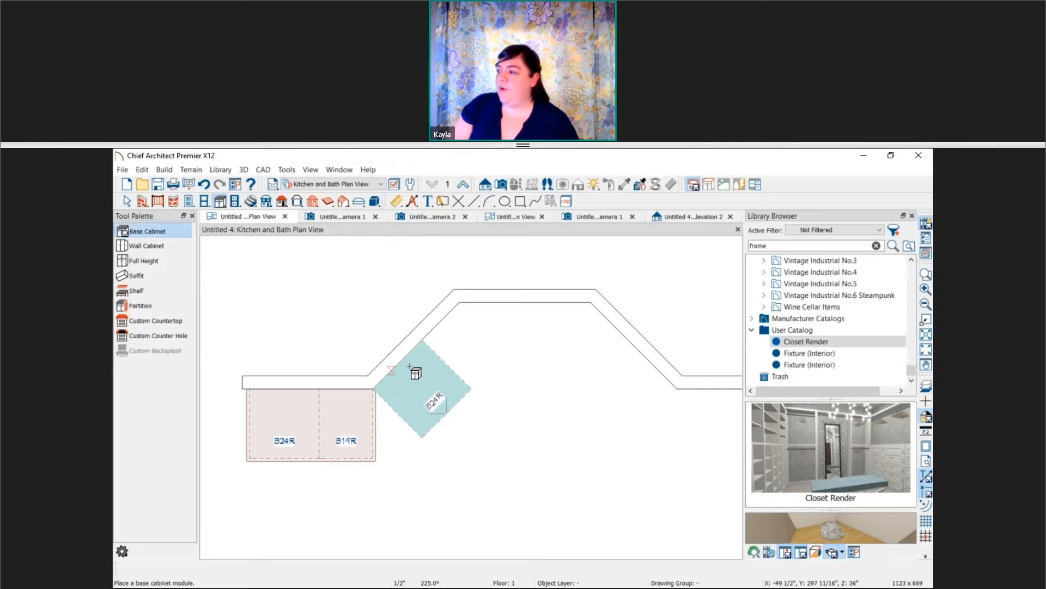
{"action": "left_click", "coordinate": [397, 380]}
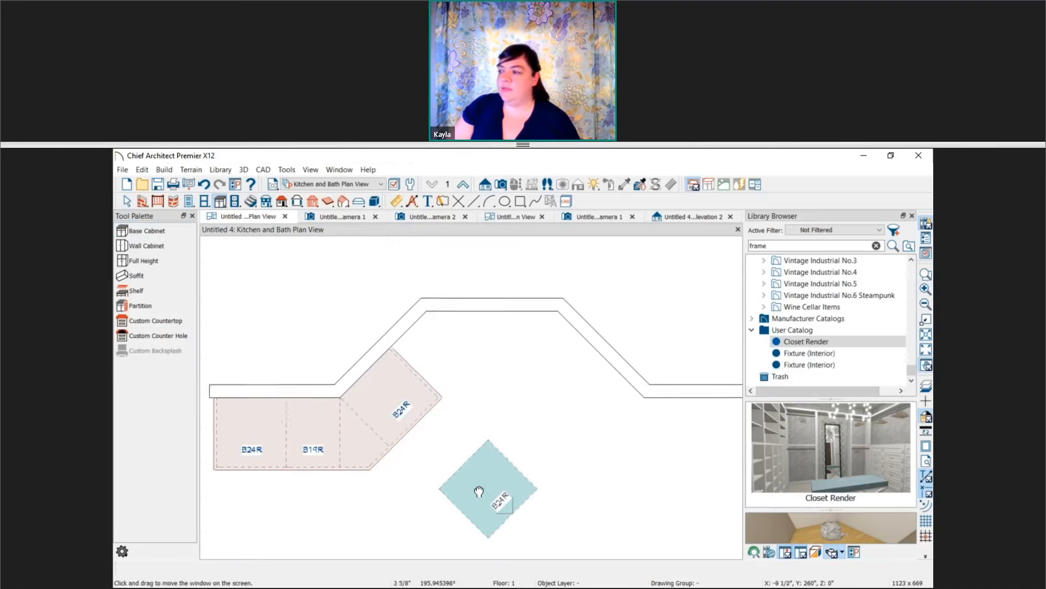
{"action": "scroll", "coordinate": [338, 406], "scroll_direction": "up", "scroll_amount": 3}
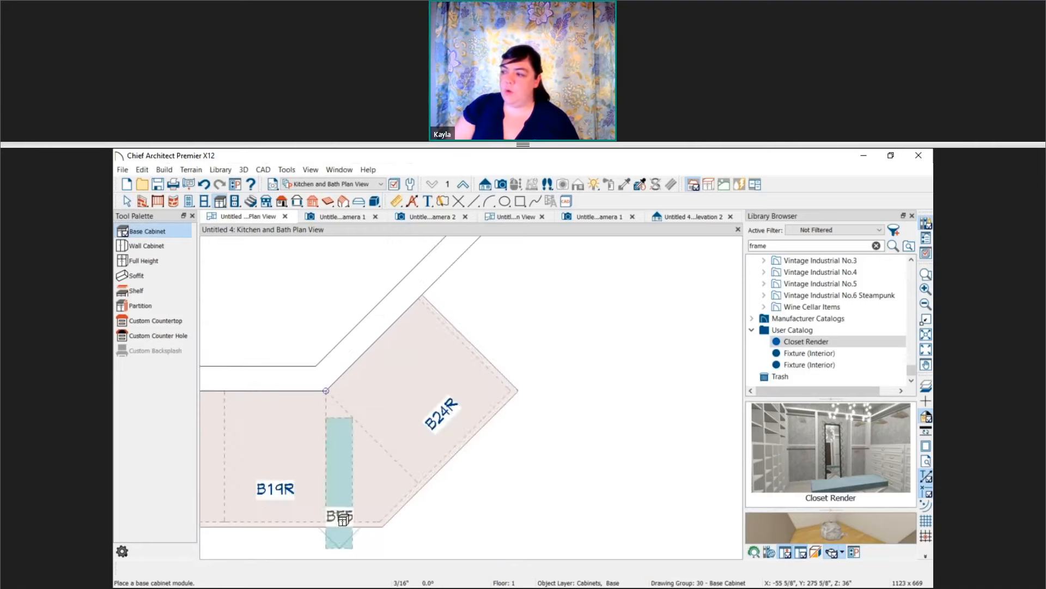
{"action": "scroll", "coordinate": [614, 460], "scroll_direction": "down", "scroll_amount": 3}
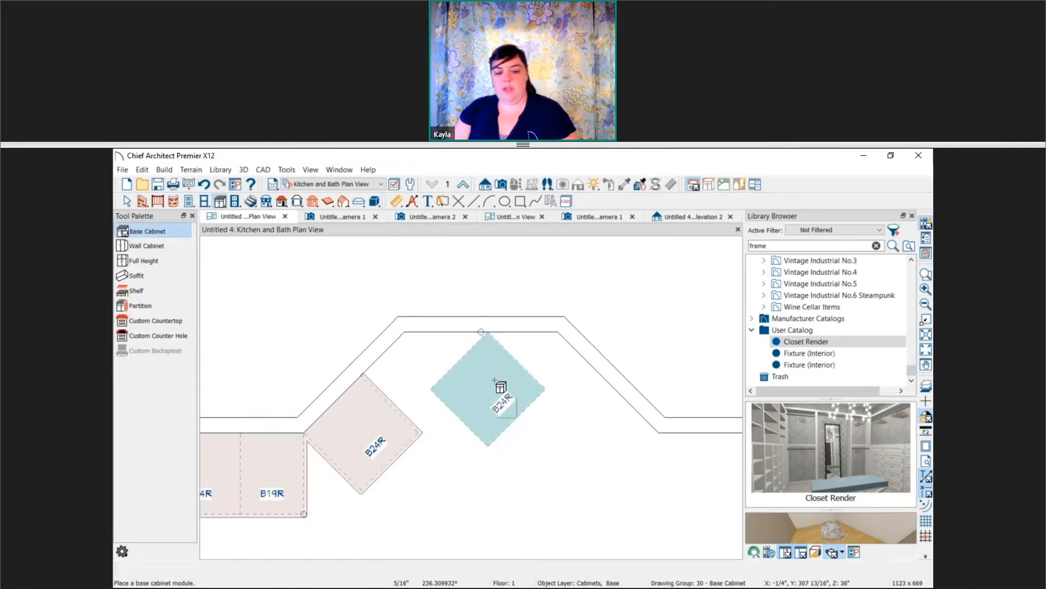
{"action": "left_click", "coordinate": [356, 436]}
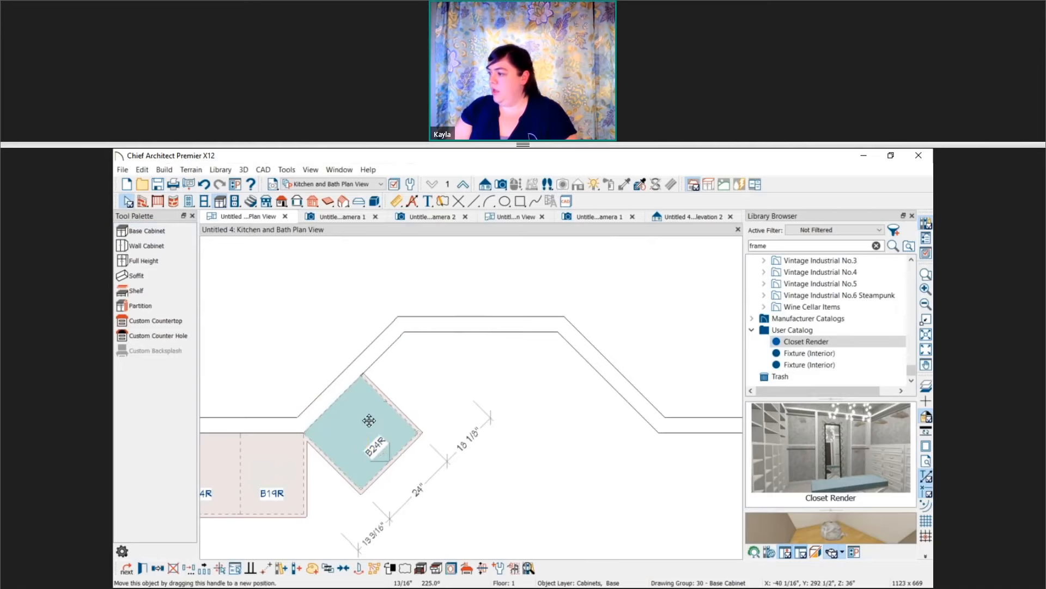
{"action": "mouse_move", "coordinate": [356, 436]}
{"action": "left_mouse_down"}
{"action": "mouse_move", "coordinate": [374, 416]}
{"action": "mouse_move", "coordinate": [351, 446]}
{"action": "left_mouse_up"}
{"action": "left_click", "coordinate": [436, 364]}
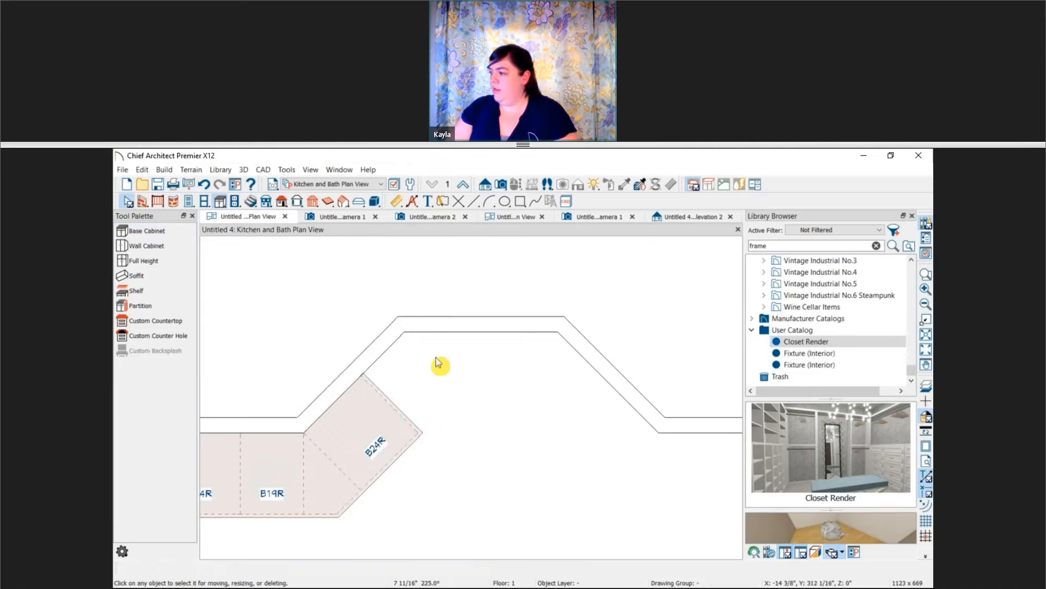
Place three more base cabinets: one on the recess's back wall, one on the right angled wall and one on the right outer wall.
{"action": "left_click", "coordinate": [236, 205]}
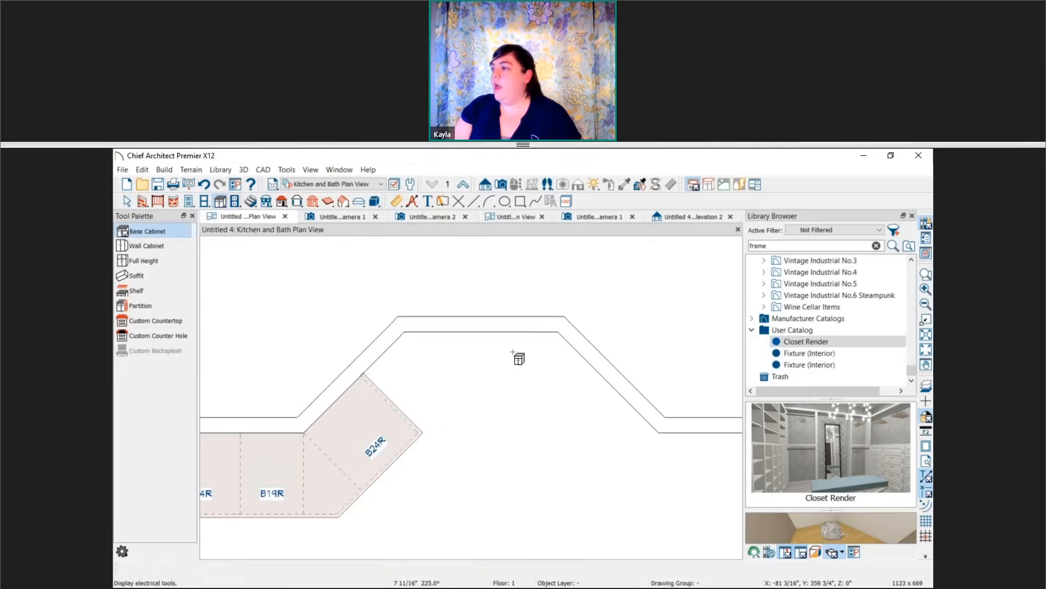
{"action": "left_click", "coordinate": [481, 343]}
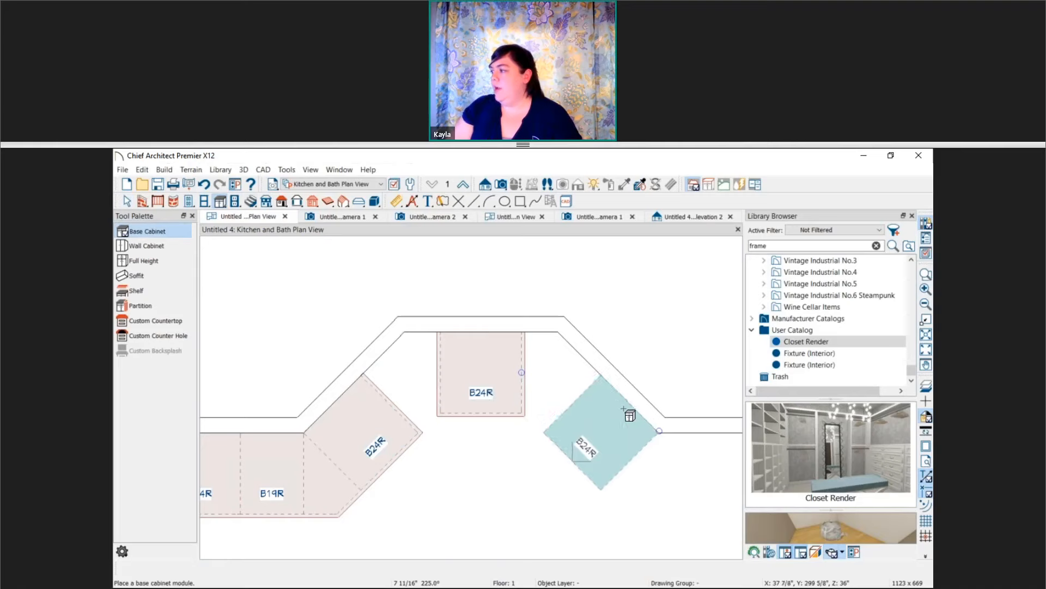
{"action": "left_click", "coordinate": [626, 417]}
{"action": "left_click", "coordinate": [675, 456]}
{"action": "middle_click_drag", "start_coordinate": [580, 504], "coordinate": [553, 472]}
{"action": "key", "text": "space"}
Widen the right angled-wall cabinet to about 32 inches and the left one to about 33 inches, joining both to the back-wall cabinet.
{"action": "left_click", "coordinate": [549, 360]}
{"action": "left_click_drag", "start_coordinate": [550, 360], "coordinate": [528, 352]}
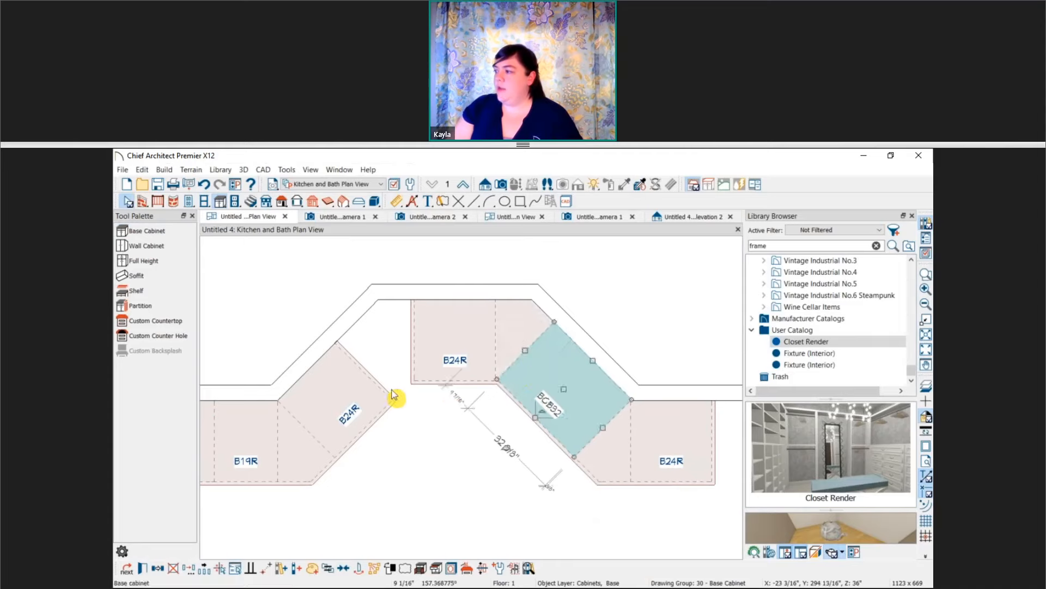
{"action": "left_click", "coordinate": [398, 397]}
{"action": "left_click", "coordinate": [382, 393]}
{"action": "left_click_drag", "start_coordinate": [379, 391], "coordinate": [412, 374]}
{"action": "left_click", "coordinate": [475, 383]}
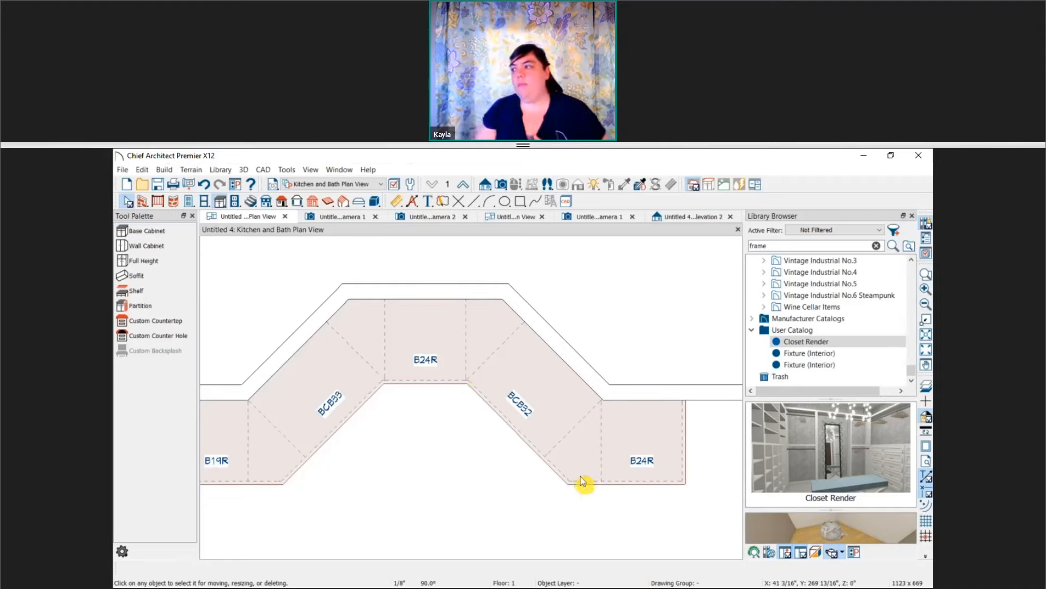
Create a full camera view aimed at the cabinet run from in front of its right end, and look along the angled corners.
{"action": "middle_click_drag", "start_coordinate": [631, 491], "coordinate": [607, 428]}
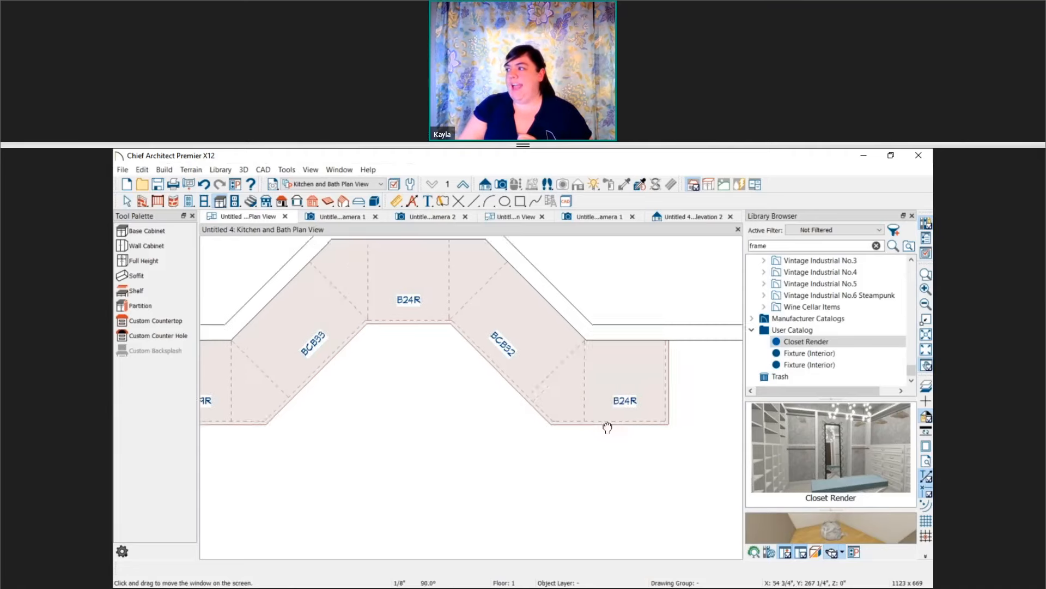
{"action": "scroll", "coordinate": [607, 429], "scroll_direction": "down", "scroll_amount": 2}
{"action": "left_click", "coordinate": [503, 185]}
{"action": "left_click_drag", "start_coordinate": [625, 537], "coordinate": [587, 474]}
{"action": "middle_click_drag", "start_coordinate": [570, 490], "coordinate": [593, 297]}
{"action": "scroll", "coordinate": [592, 300], "scroll_direction": "down", "scroll_amount": 1}
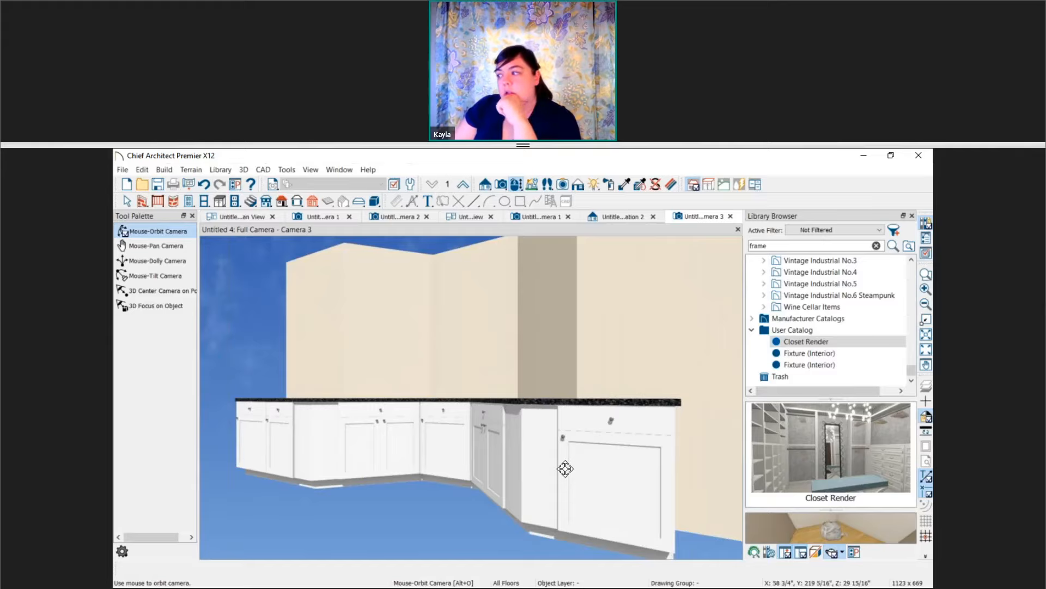
{"action": "middle_click_drag", "start_coordinate": [321, 443], "coordinate": [353, 458]}
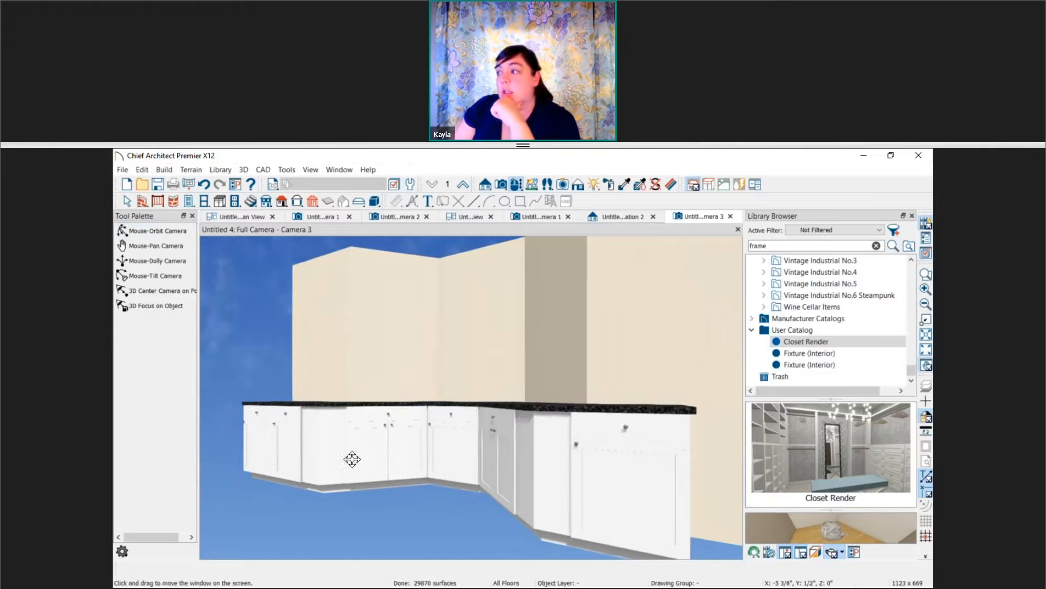
Place a Camden Arch Decorative Door Frame from the library in the floor plan, in front of the left angled cabinet.
{"action": "left_click", "coordinate": [243, 217]}
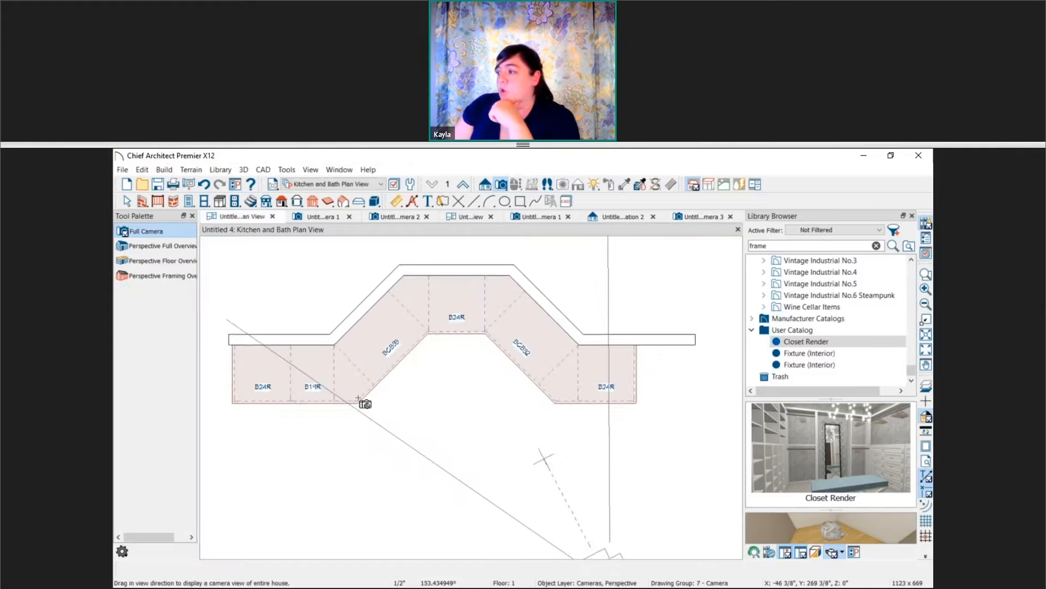
{"action": "scroll", "coordinate": [406, 390], "scroll_direction": "up", "scroll_amount": 3}
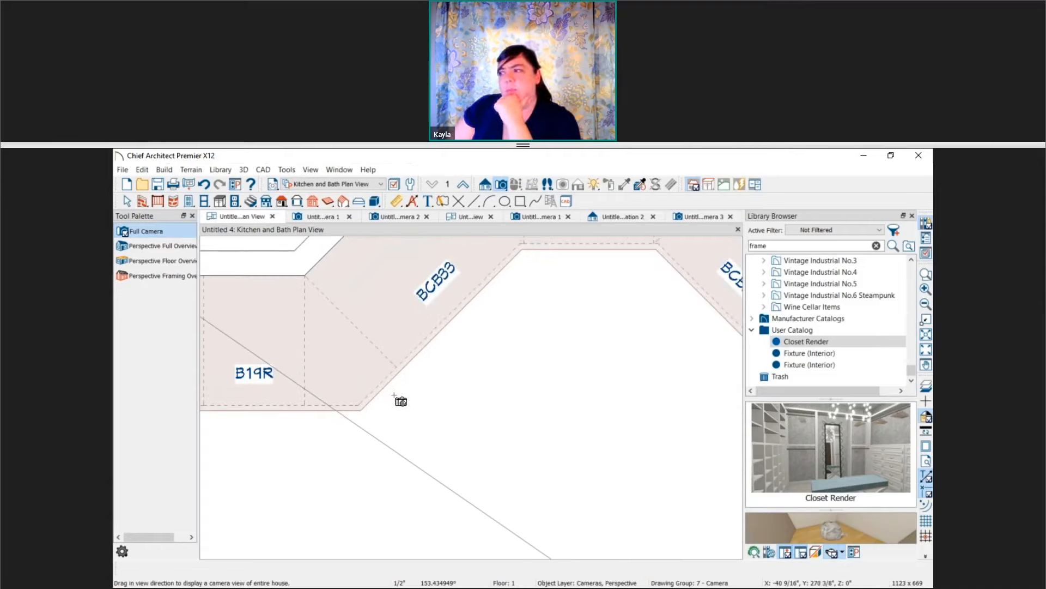
{"action": "middle_click_drag", "start_coordinate": [393, 396], "coordinate": [351, 427]}
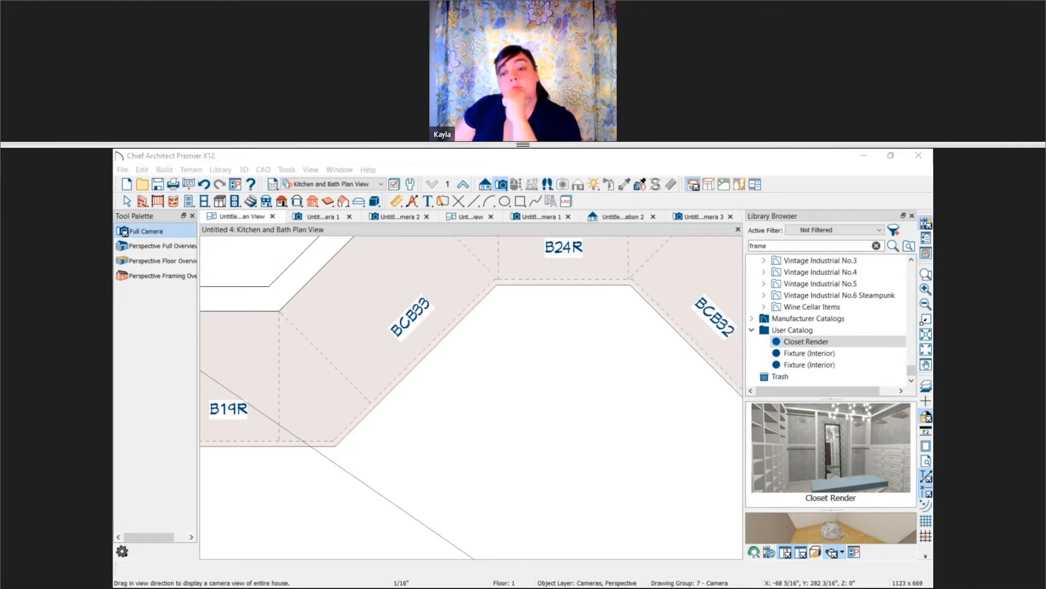
{"action": "mouse_move", "coordinate": [405, 409]}
{"action": "middle_mouse_down"}
{"action": "mouse_move", "coordinate": [448, 426]}
{"action": "mouse_move", "coordinate": [407, 427]}
{"action": "mouse_move", "coordinate": [408, 418]}
{"action": "middle_mouse_up"}
{"action": "scroll", "coordinate": [442, 431], "scroll_direction": "down", "scroll_amount": 2}
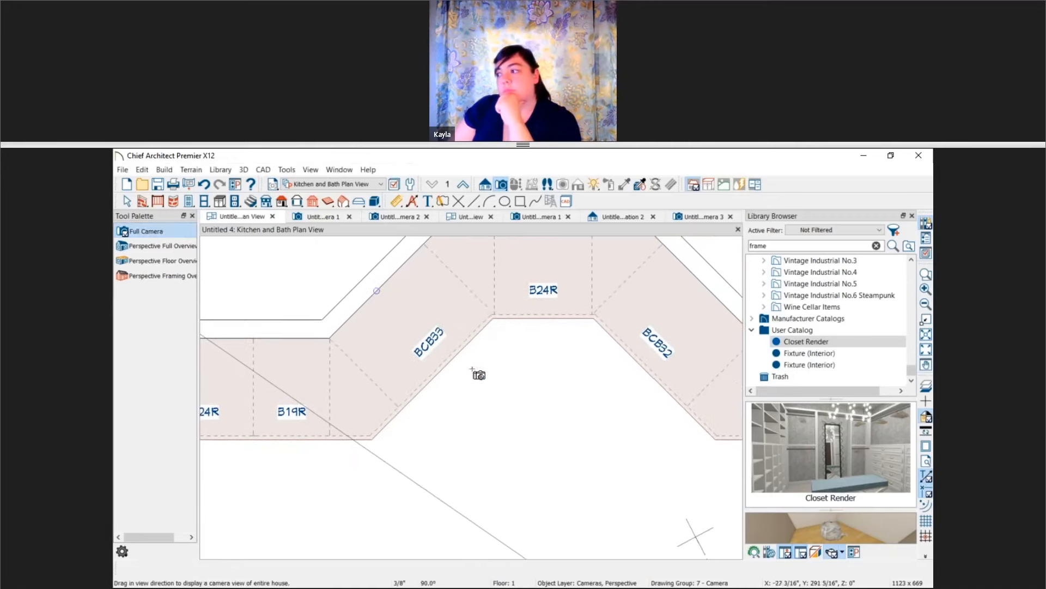
{"action": "left_click", "coordinate": [893, 247]}
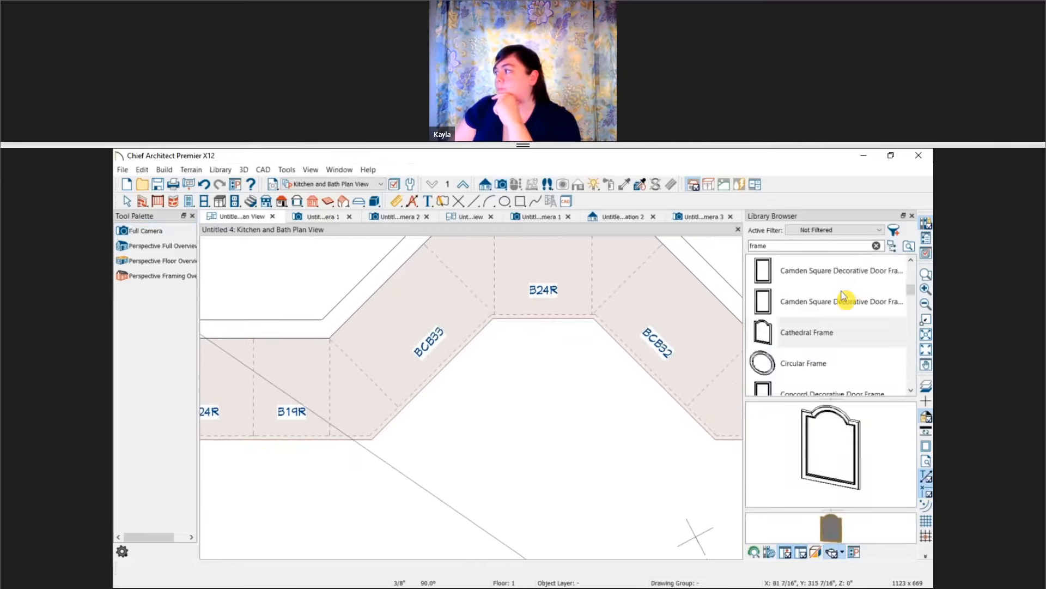
{"action": "scroll", "coordinate": [832, 294], "scroll_direction": "up", "scroll_amount": 1}
{"action": "left_click", "coordinate": [828, 332]}
{"action": "left_click", "coordinate": [425, 453]}
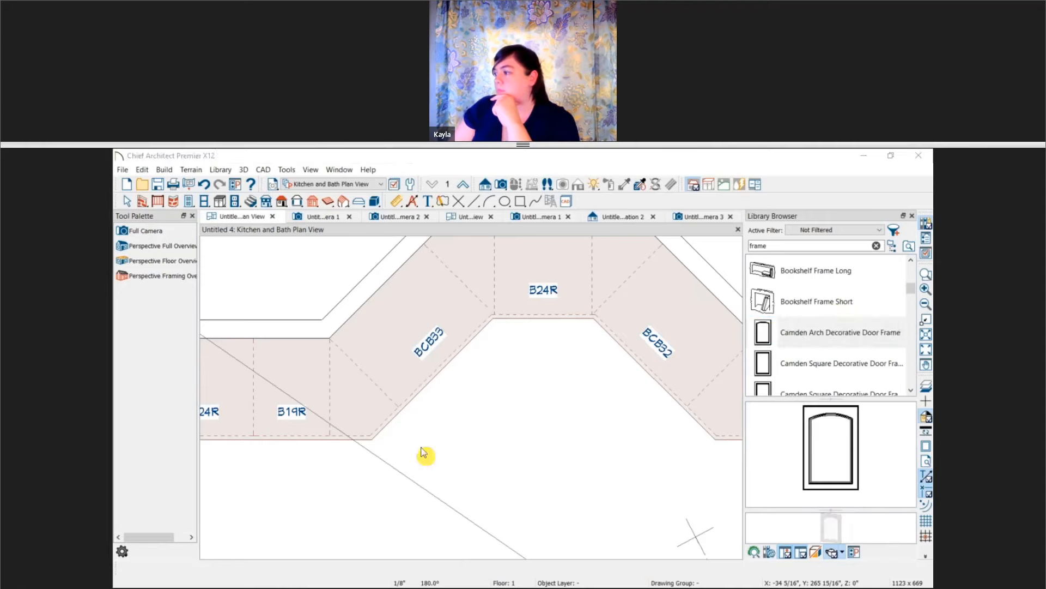
{"action": "left_click", "coordinate": [567, 403]}
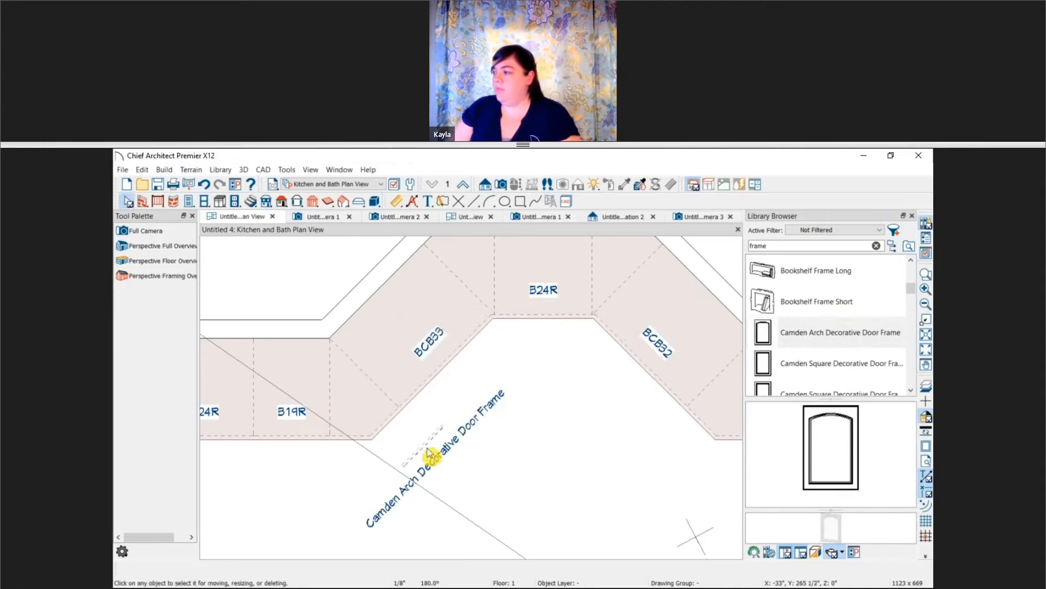
Move the door frame onto the front of the left corner filler and narrow it to the filler's width.
{"action": "left_click", "coordinate": [427, 453]}
{"action": "scroll", "coordinate": [424, 447], "scroll_direction": "up", "scroll_amount": 3}
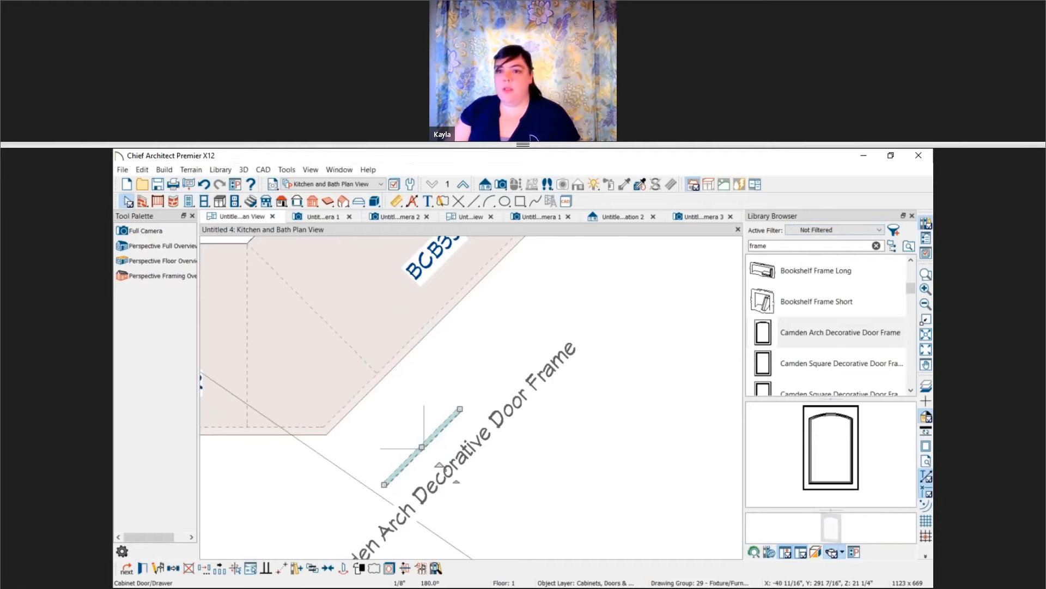
{"action": "key", "text": "Escape"}
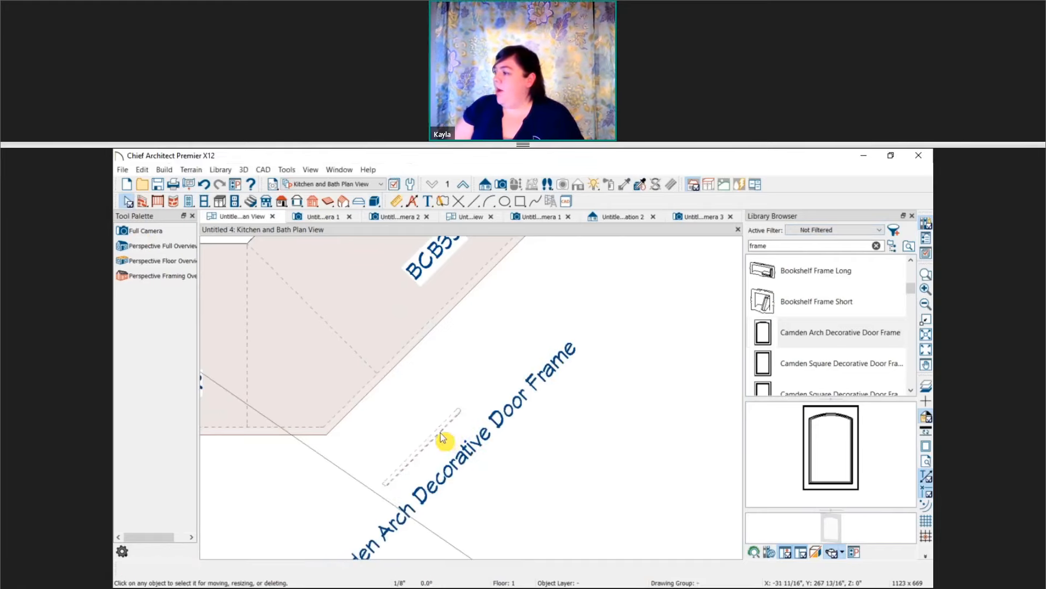
{"action": "left_click", "coordinate": [442, 438]}
{"action": "left_click_drag", "start_coordinate": [443, 438], "coordinate": [349, 399]}
{"action": "left_click_drag", "start_coordinate": [403, 353], "coordinate": [377, 377]}
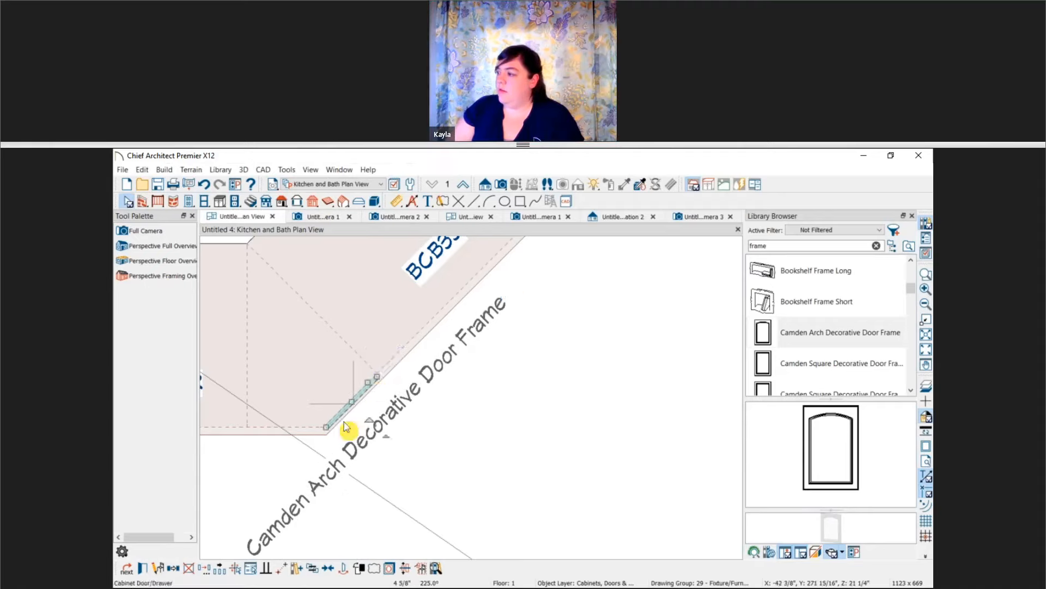
{"action": "key", "text": "Escape"}
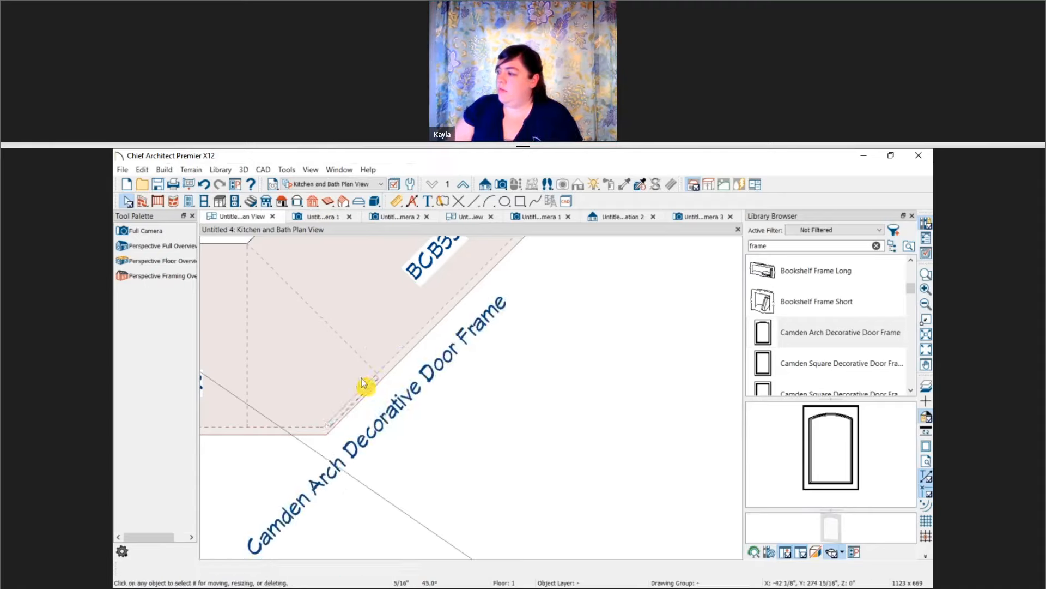
In the camera view, adjust the door frame's height and vertical position to fit the corner filler's front above the toe kick.
{"action": "left_click", "coordinate": [686, 219]}
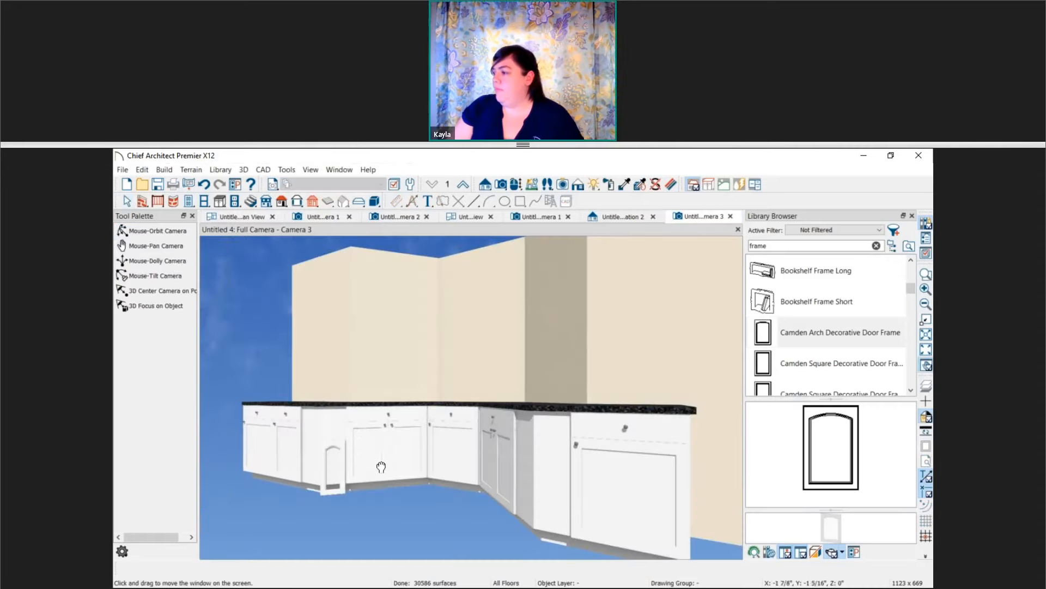
{"action": "left_click", "coordinate": [336, 453]}
{"action": "left_click_drag", "start_coordinate": [336, 453], "coordinate": [336, 482]}
{"action": "left_click", "coordinate": [391, 517]}
{"action": "middle_click_drag", "start_coordinate": [390, 516], "coordinate": [442, 501]}
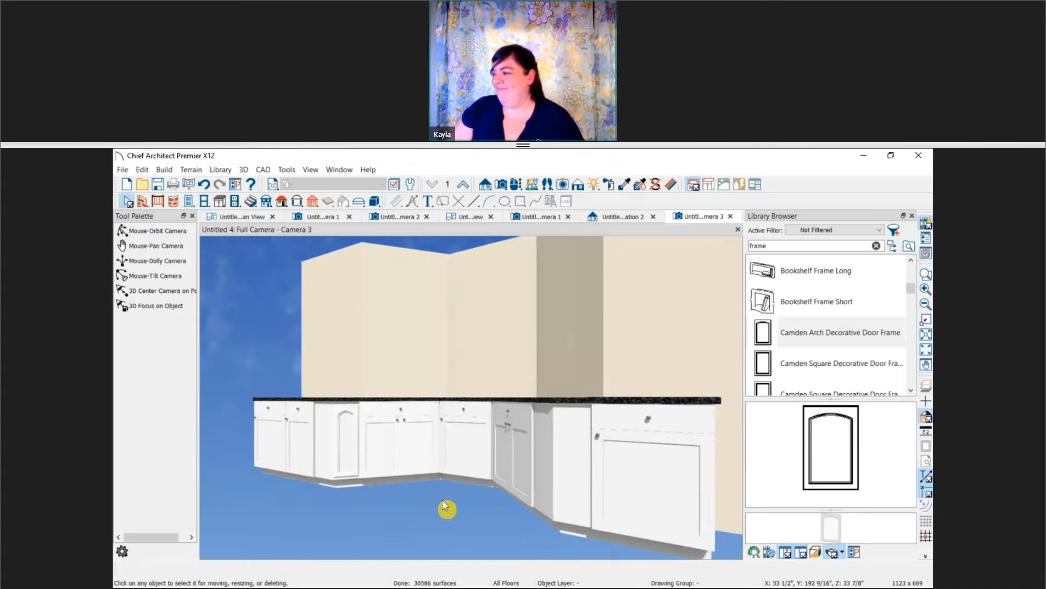
{"action": "left_click", "coordinate": [355, 448]}
{"action": "left_click", "coordinate": [490, 523]}
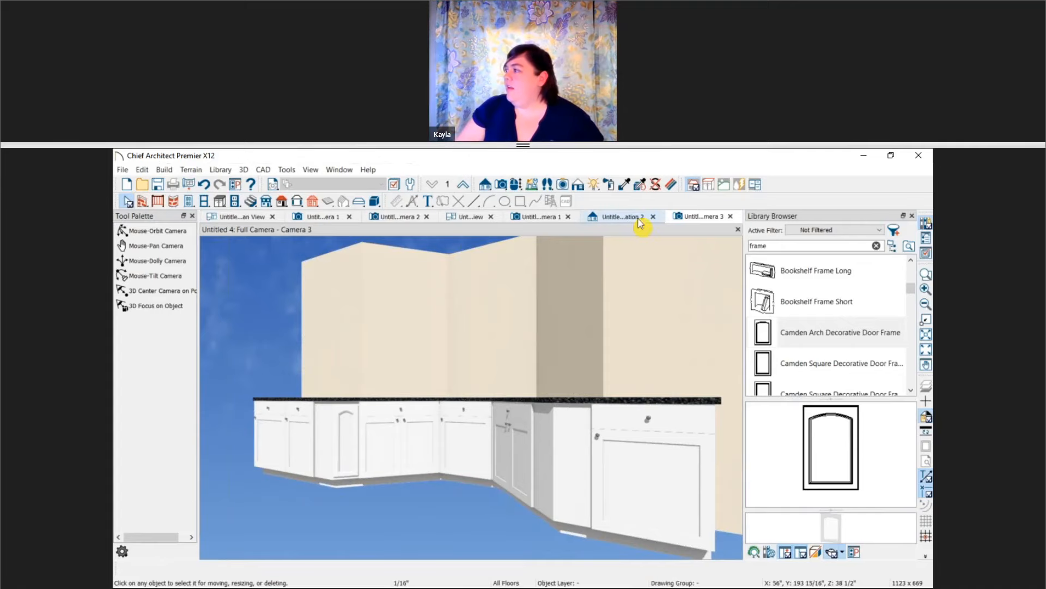
Examine the angled cabinet run in the floor plan, then the neighbouring closet room.
{"action": "key", "text": "ctrl+Tab"}
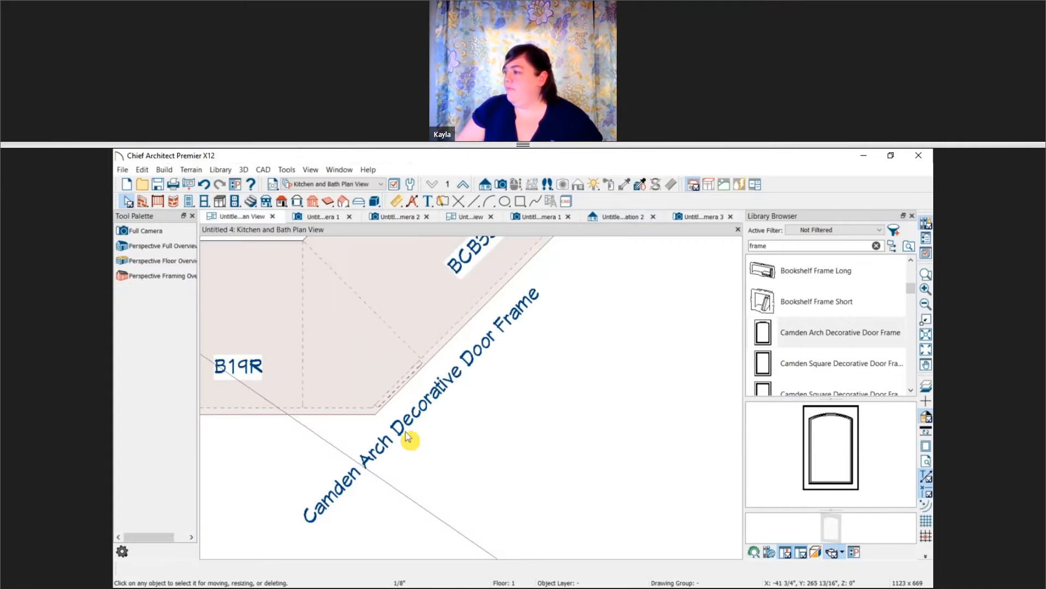
{"action": "middle_click_drag", "start_coordinate": [406, 436], "coordinate": [319, 452]}
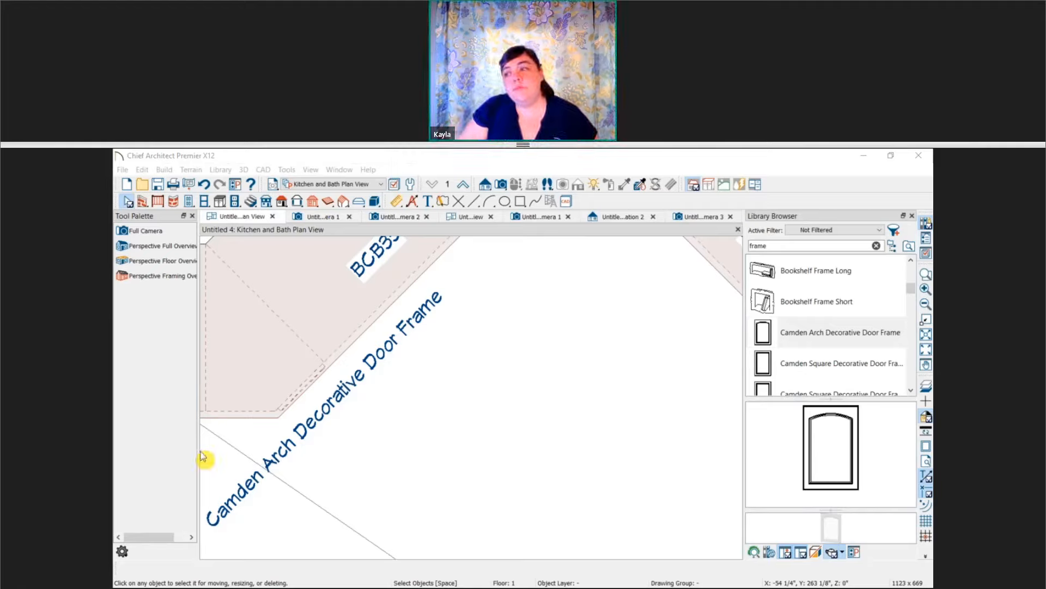
{"action": "middle_click_drag", "start_coordinate": [615, 397], "coordinate": [616, 397]}
{"action": "scroll", "coordinate": [581, 428], "scroll_direction": "down", "scroll_amount": 3}
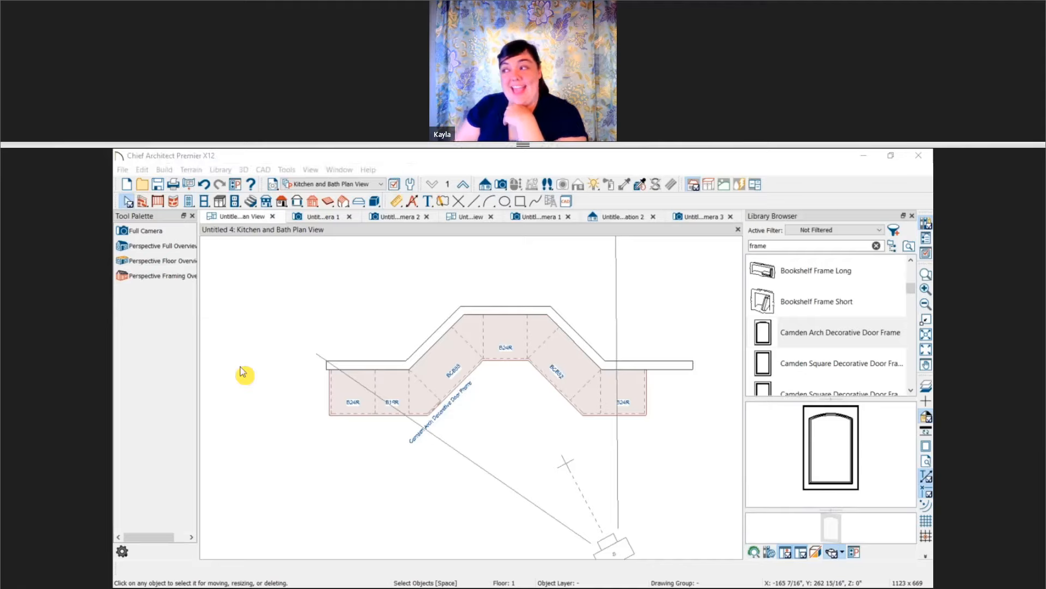
{"action": "middle_click_drag", "start_coordinate": [558, 352], "coordinate": [505, 346]}
{"action": "scroll", "coordinate": [505, 345], "scroll_direction": "down", "scroll_amount": 4}
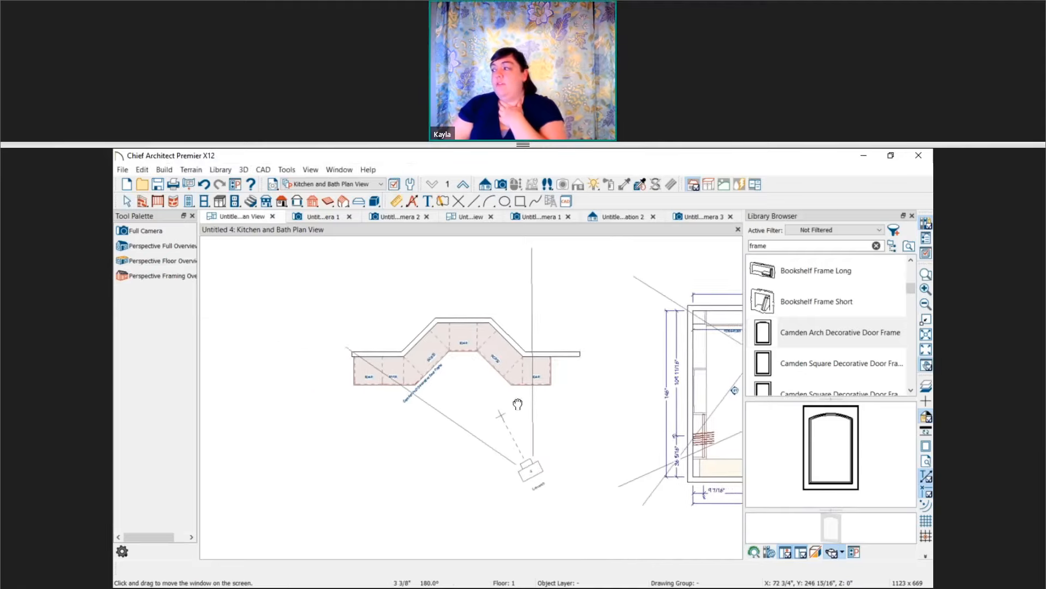
{"action": "scroll", "coordinate": [399, 393], "scroll_direction": "down", "scroll_amount": 1}
{"action": "middle_click_drag", "start_coordinate": [518, 404], "coordinate": [372, 390]}
{"action": "middle_click_drag", "start_coordinate": [611, 427], "coordinate": [553, 427]}
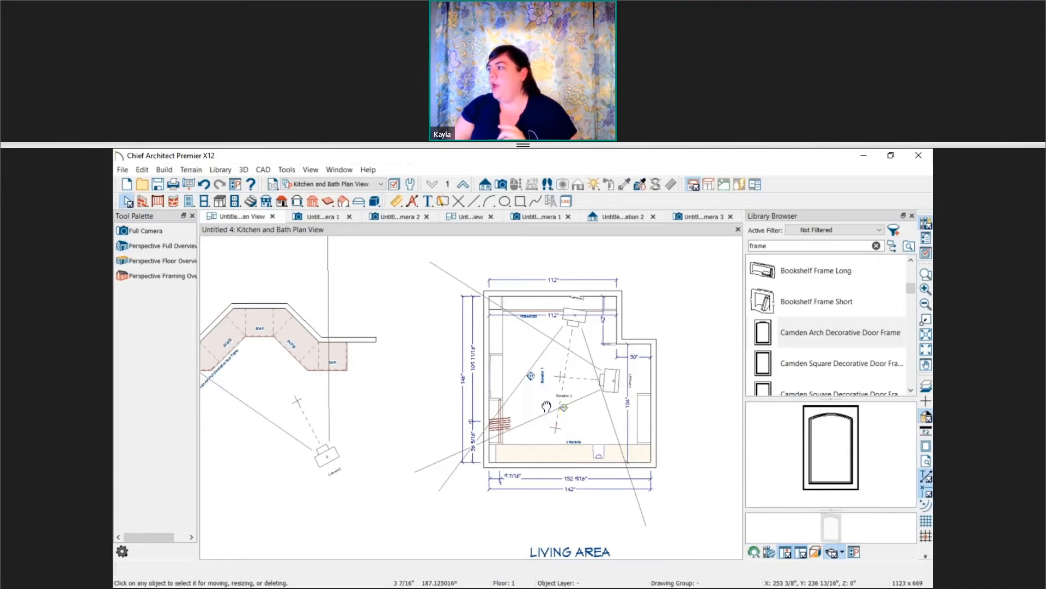
{"action": "middle_click_drag", "start_coordinate": [547, 404], "coordinate": [479, 386]}
Open the closet's Elevation 2 wall view and stretch the full-height shelving cabinet upward to the ceiling.
{"action": "scroll", "coordinate": [546, 414], "scroll_direction": "up", "scroll_amount": 3}
{"action": "scroll", "coordinate": [463, 395], "scroll_direction": "up", "scroll_amount": 2}
{"action": "left_click", "coordinate": [472, 377]}
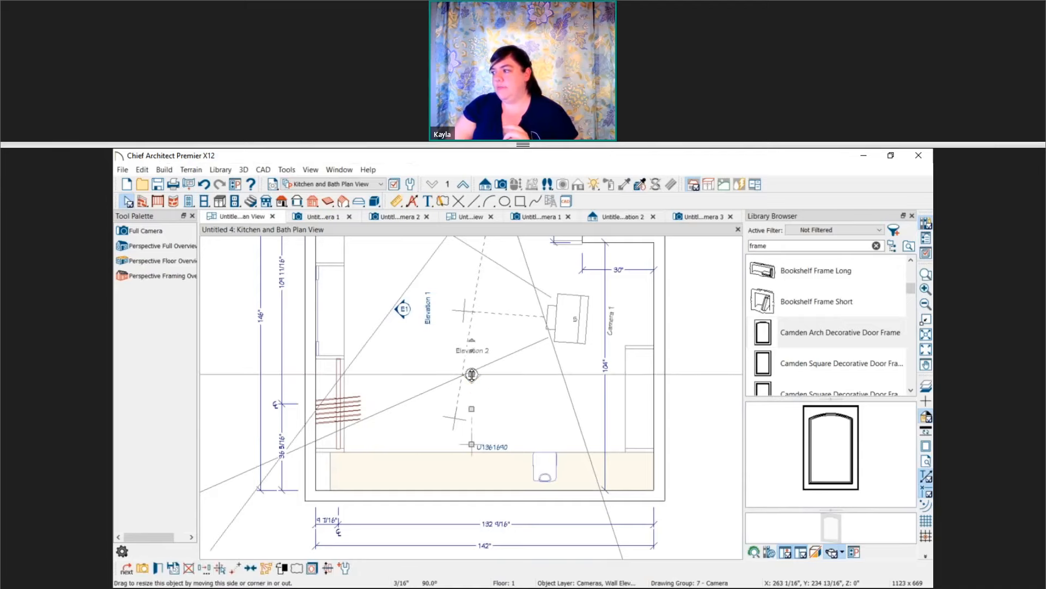
{"action": "double_click", "coordinate": [472, 374]}
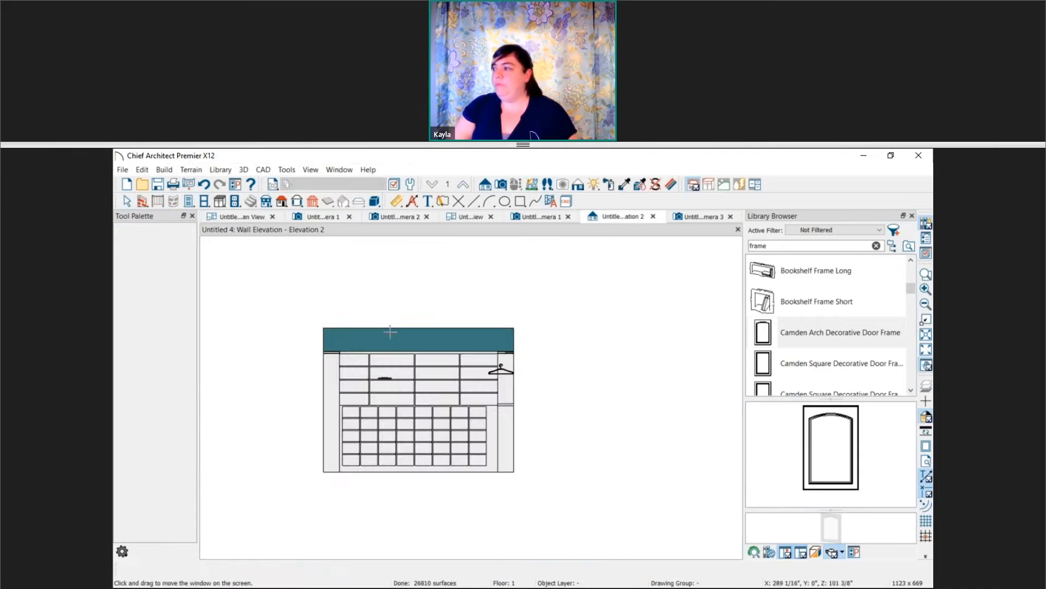
{"action": "left_click", "coordinate": [415, 353]}
{"action": "left_click_drag", "start_coordinate": [415, 351], "coordinate": [420, 319]}
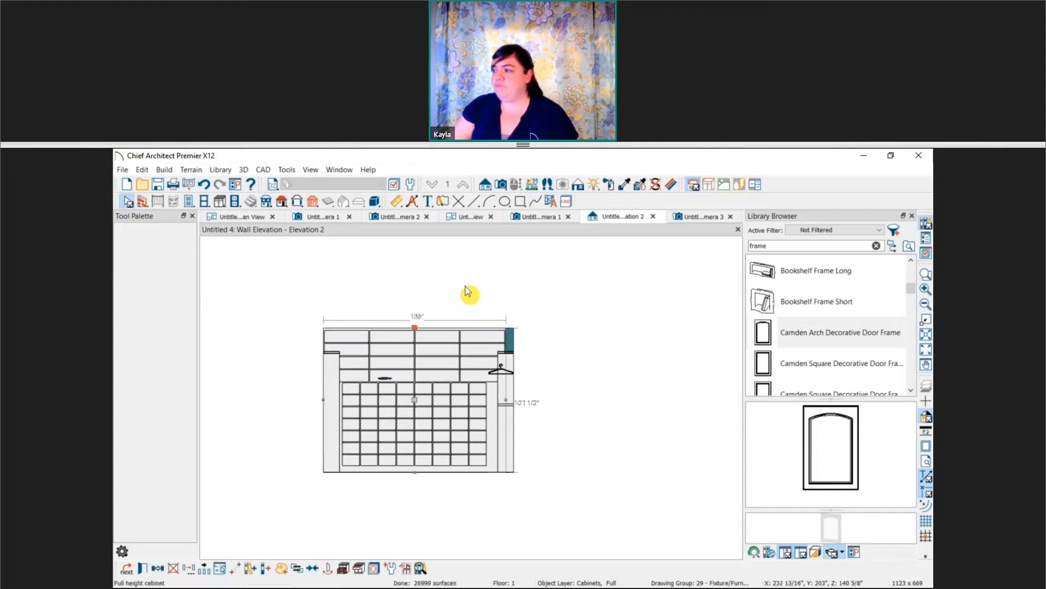
Search the library for "shirt" and place the Dress Shirt at the top of the full-height shelving in the wall elevation.
{"action": "left_click", "coordinate": [467, 292]}
{"action": "scroll", "coordinate": [528, 369], "scroll_direction": "up", "scroll_amount": 2}
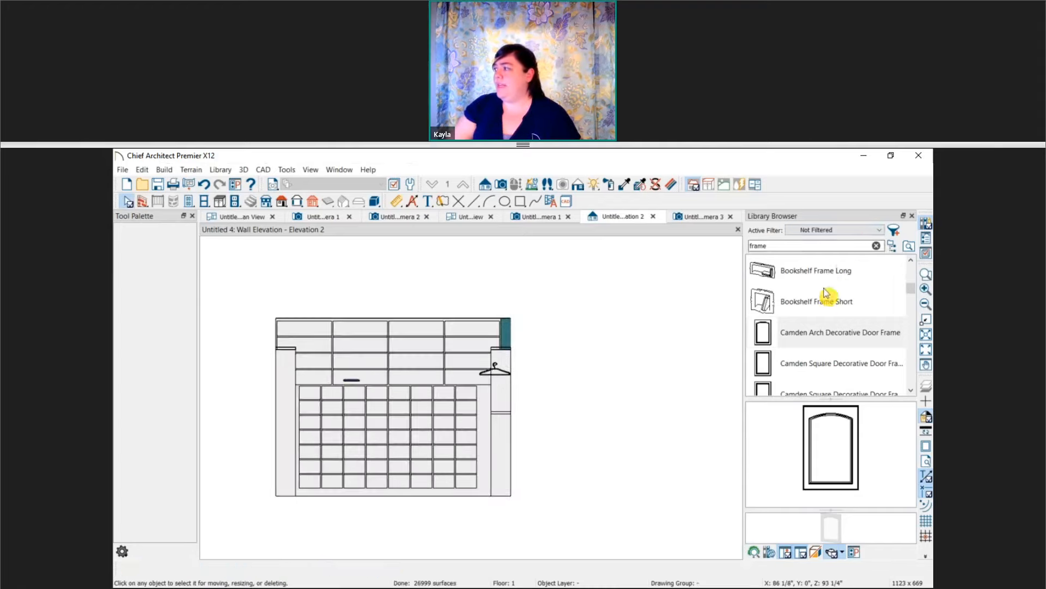
{"action": "scroll", "coordinate": [829, 294], "scroll_direction": "up", "scroll_amount": 3}
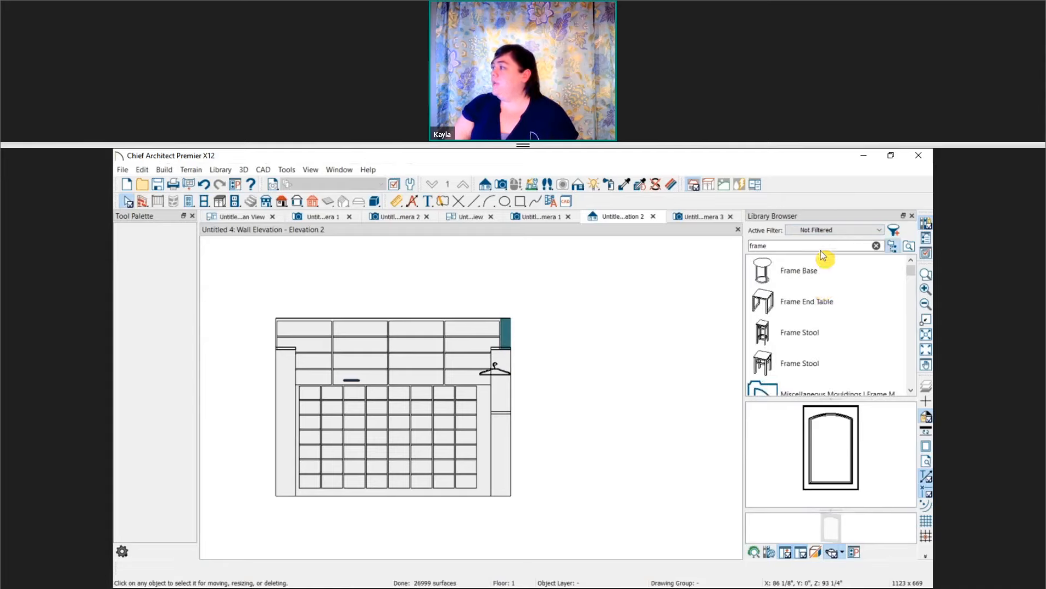
{"action": "left_click", "coordinate": [892, 246]}
{"action": "scroll", "coordinate": [824, 328], "scroll_direction": "up", "scroll_amount": 7}
{"action": "left_click_drag", "start_coordinate": [812, 246], "coordinate": [690, 244]}
{"action": "type", "text": "shirt"}
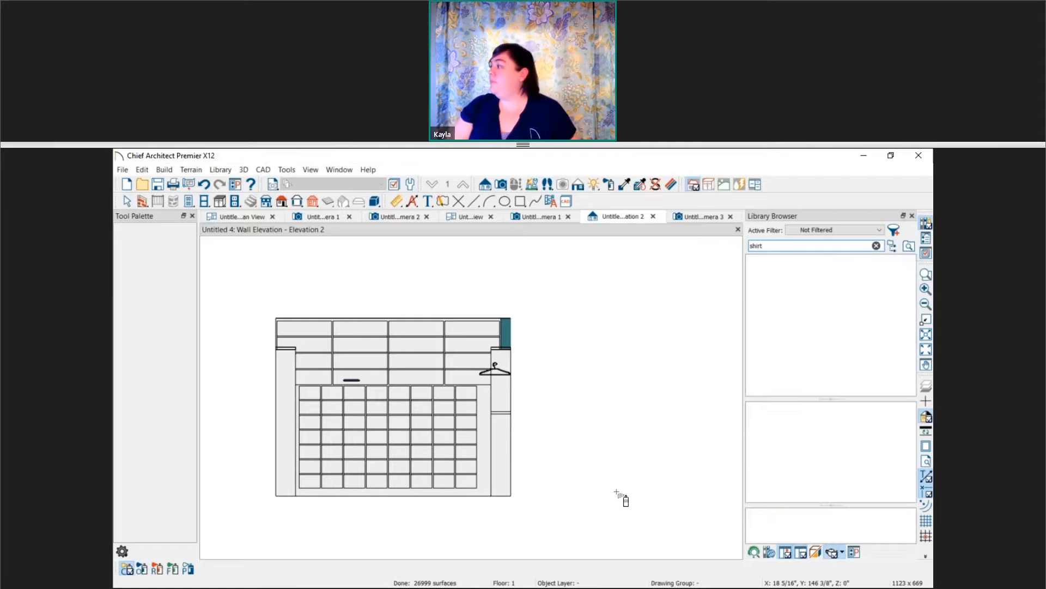
{"action": "left_click", "coordinate": [802, 284]}
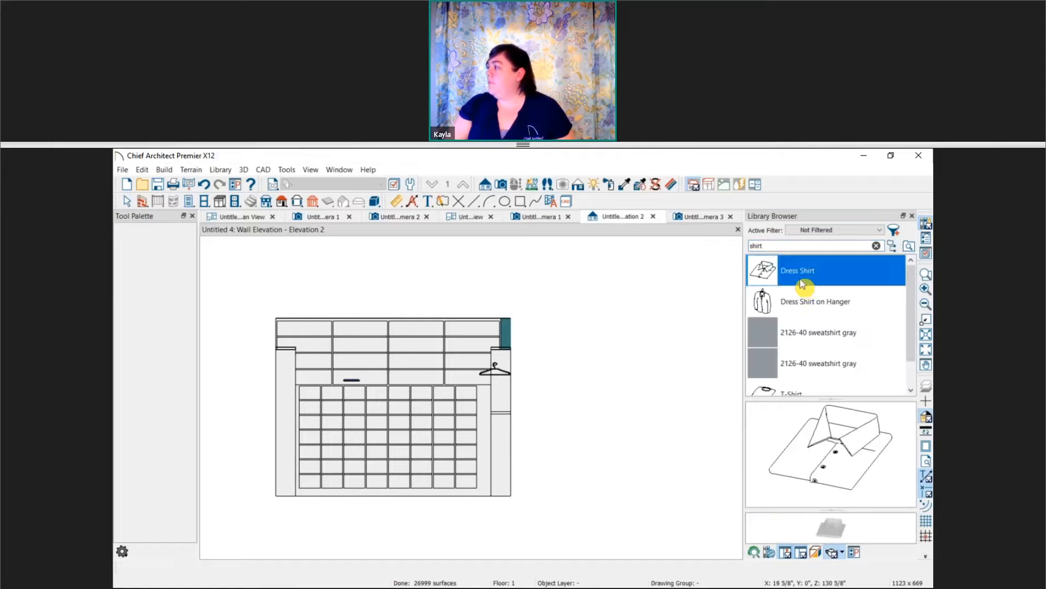
{"action": "left_click", "coordinate": [422, 320]}
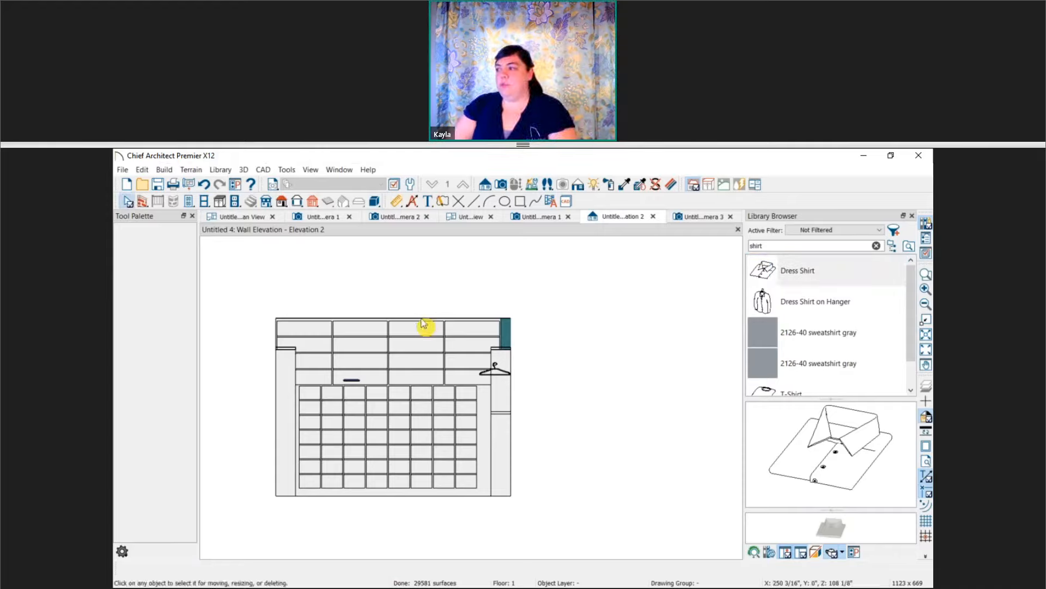
Narrow the full-height shelving cabinet to 114" wide, leaving a gap before the hanging-rod partition.
{"action": "middle_click_drag", "start_coordinate": [541, 531], "coordinate": [520, 496]}
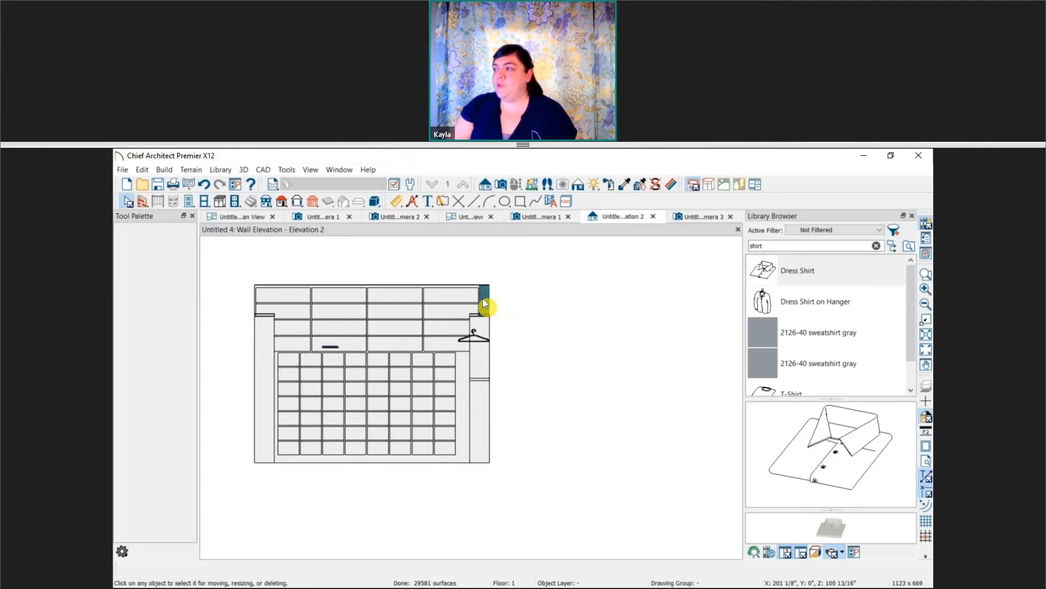
{"action": "middle_click_drag", "start_coordinate": [378, 363], "coordinate": [438, 375]}
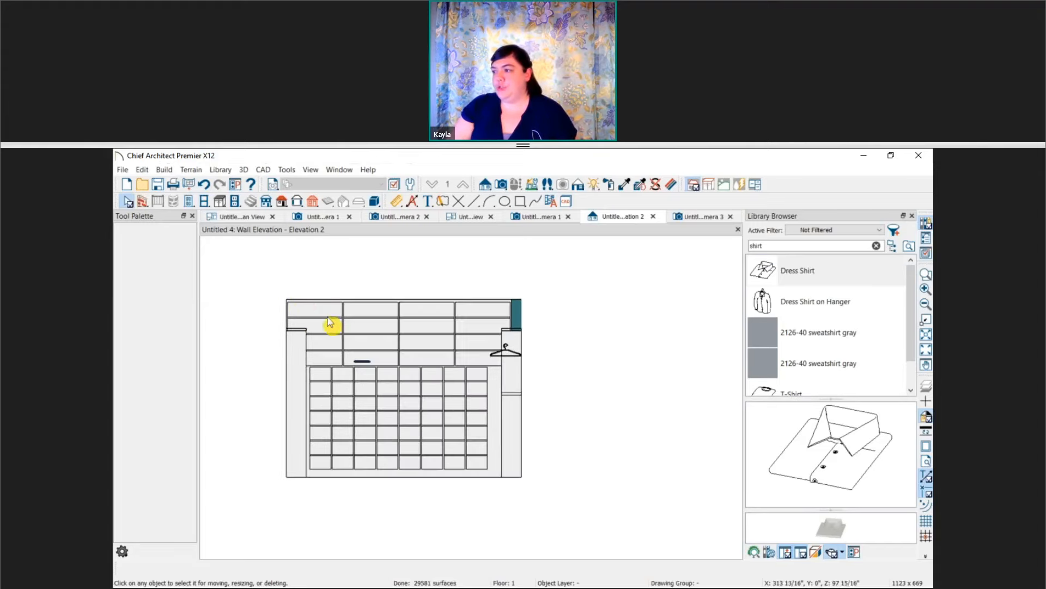
{"action": "left_click", "coordinate": [320, 362]}
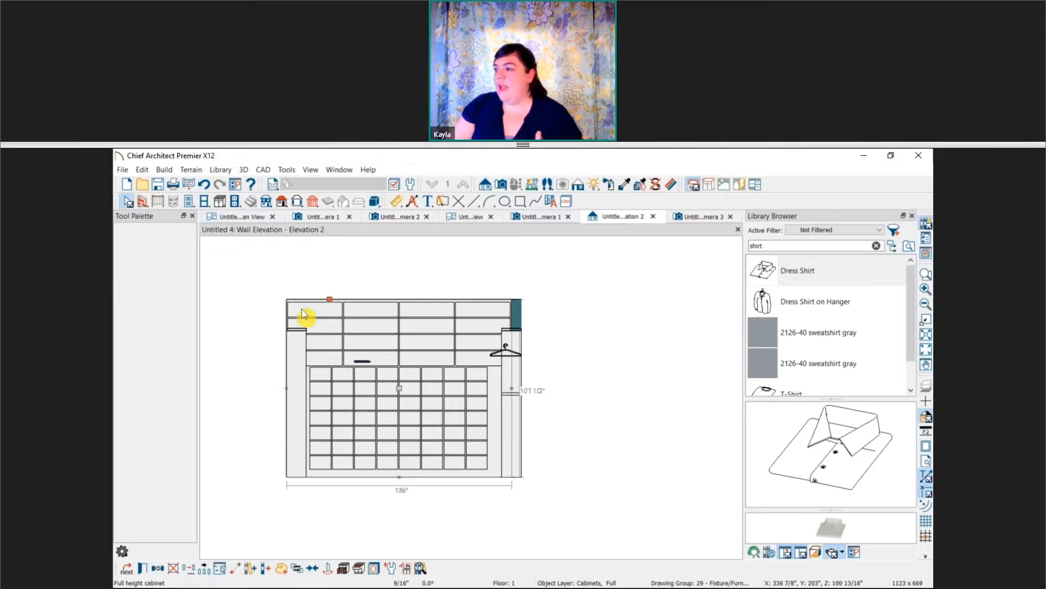
{"action": "left_click", "coordinate": [518, 322]}
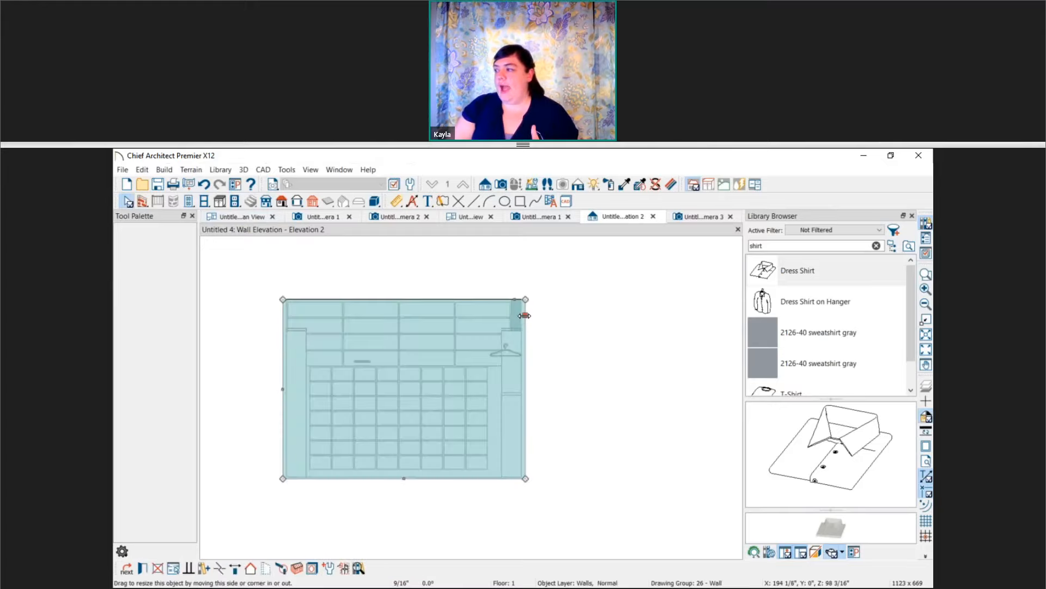
{"action": "left_click_drag", "start_coordinate": [525, 315], "coordinate": [581, 324]}
{"action": "left_click", "coordinate": [627, 475]}
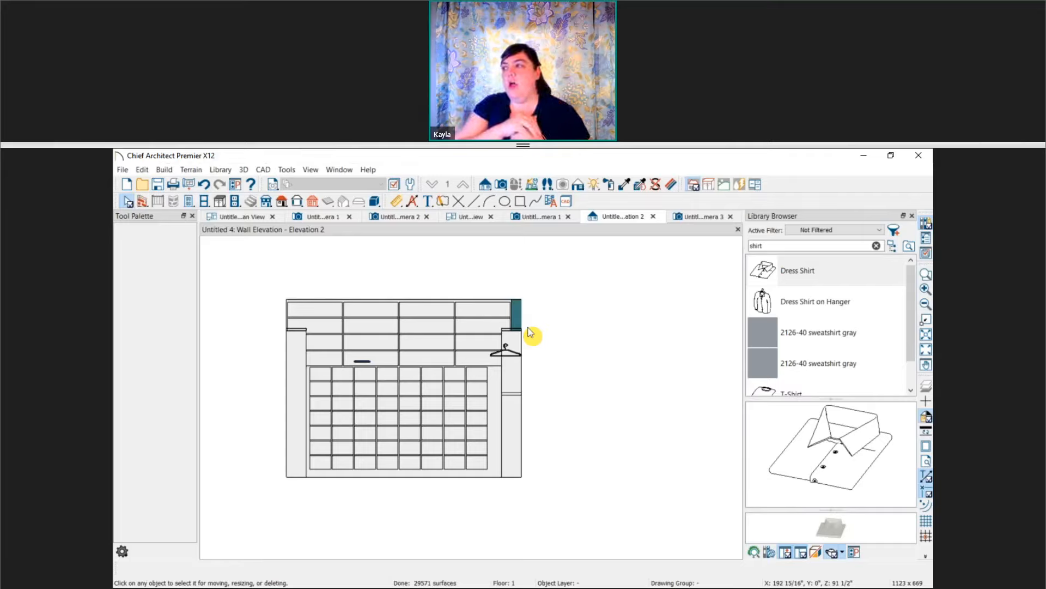
{"action": "left_click", "coordinate": [503, 335]}
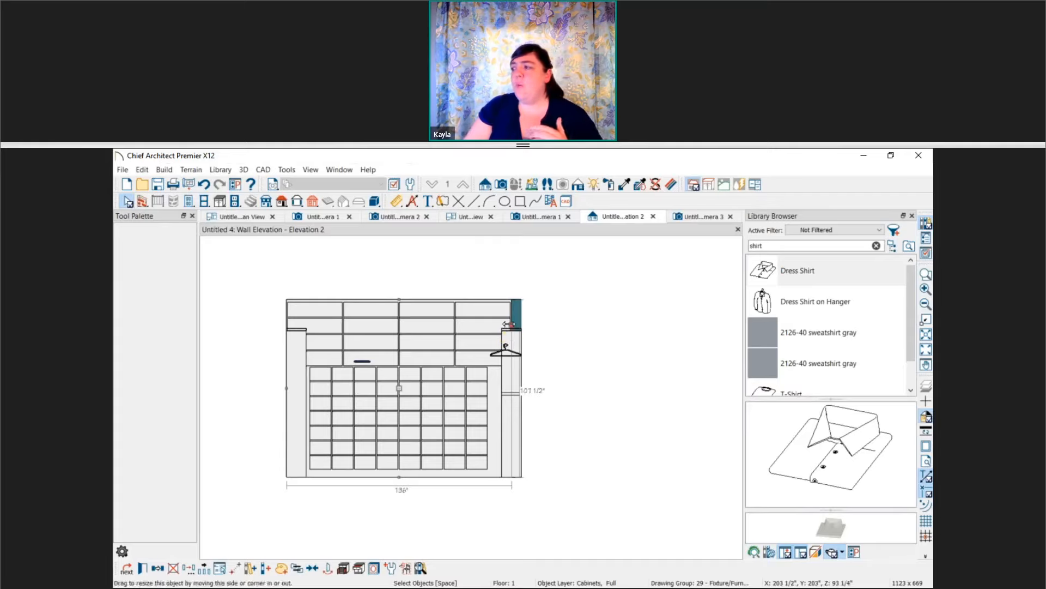
{"action": "left_click", "coordinate": [512, 475]}
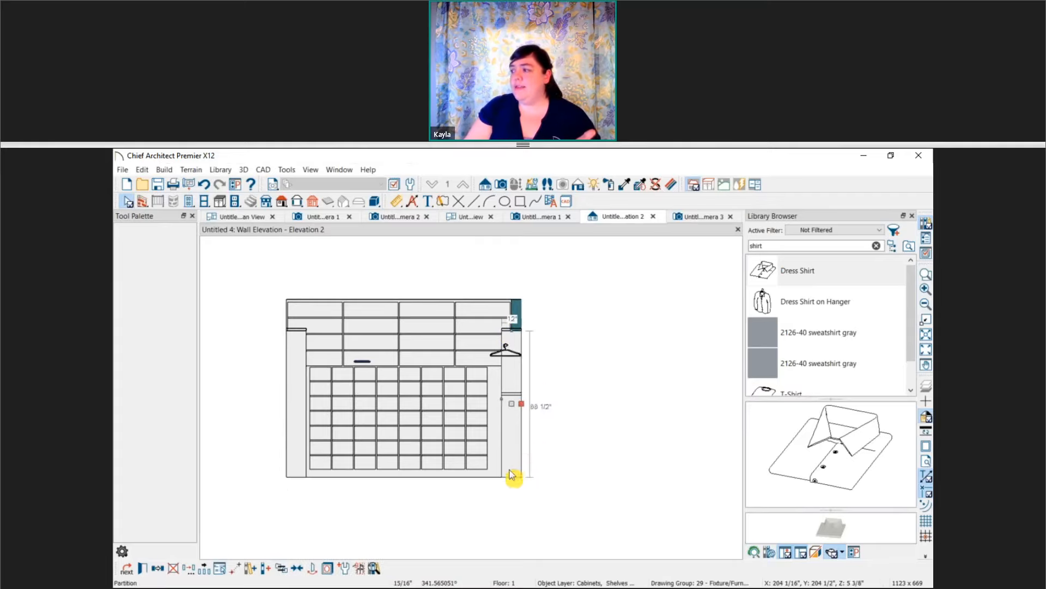
{"action": "left_click", "coordinate": [479, 440]}
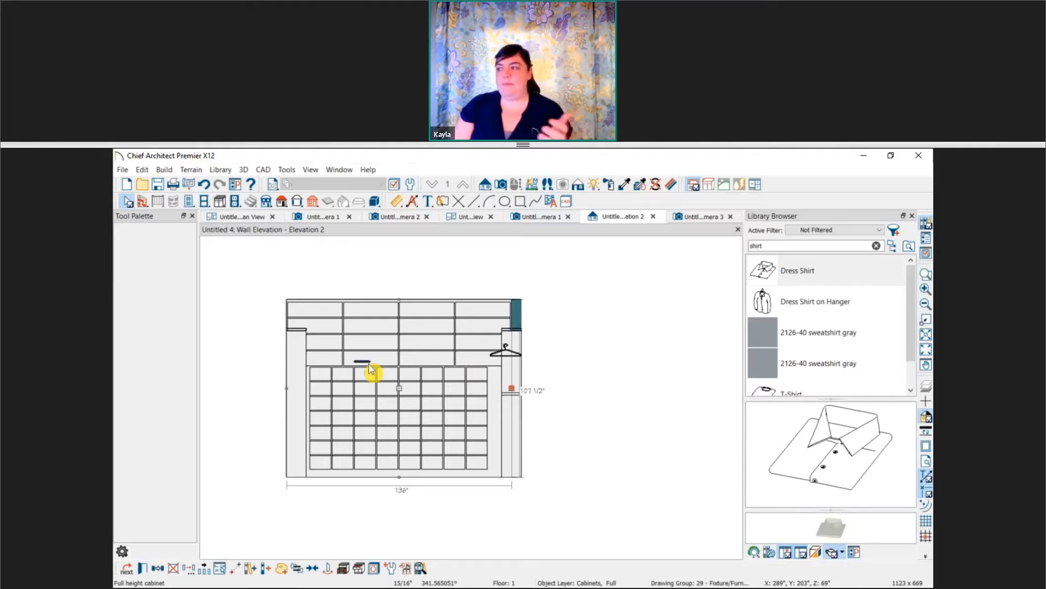
{"action": "left_click_drag", "start_coordinate": [512, 388], "coordinate": [475, 388]}
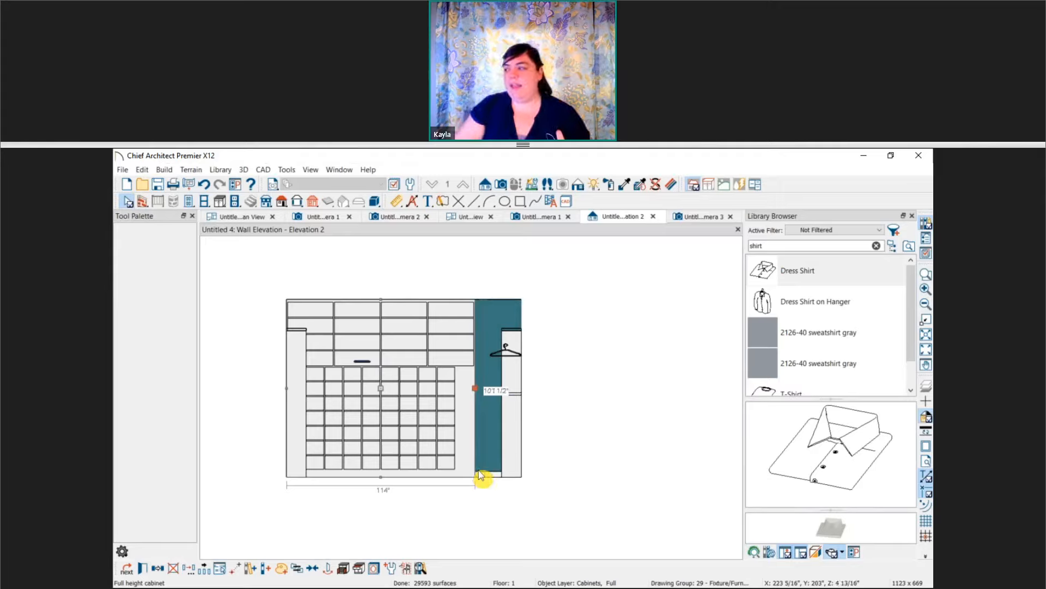
Place another Dress Shirt on the floor in the exposed gap and move it onto the shelf directly above the cubby grid.
{"action": "left_click", "coordinate": [795, 279]}
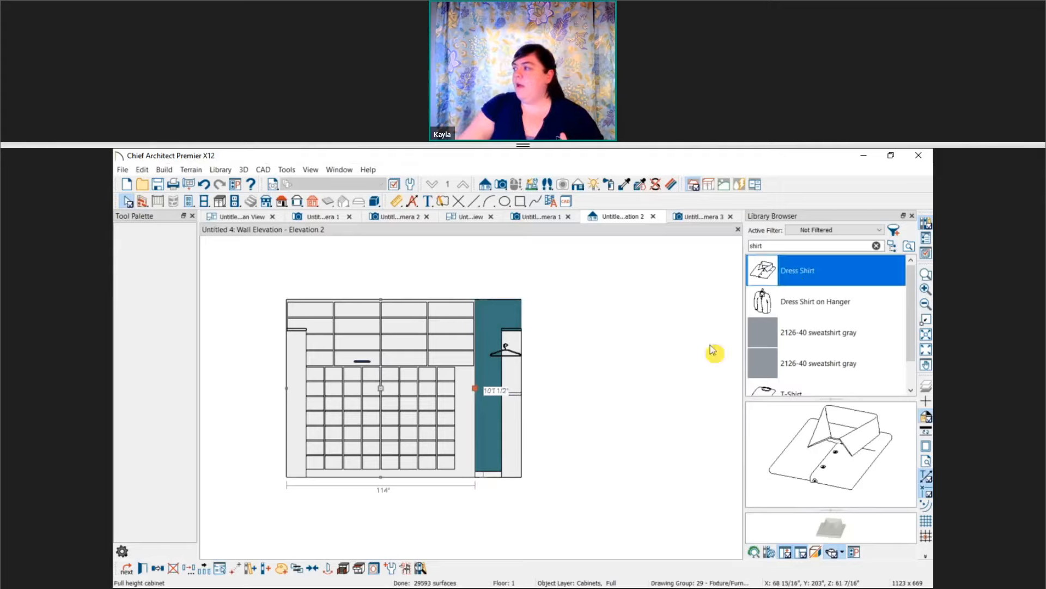
{"action": "left_click", "coordinate": [491, 479]}
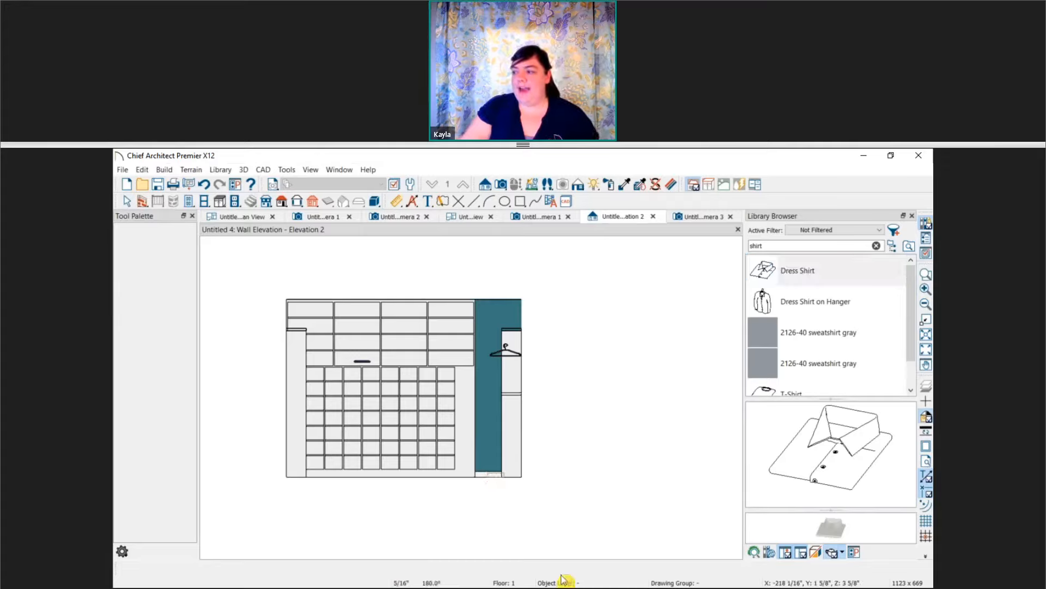
{"action": "scroll", "coordinate": [505, 507], "scroll_direction": "up", "scroll_amount": 5}
{"action": "middle_click_drag", "start_coordinate": [509, 480], "coordinate": [550, 525]}
{"action": "scroll", "coordinate": [531, 514], "scroll_direction": "down", "scroll_amount": 2}
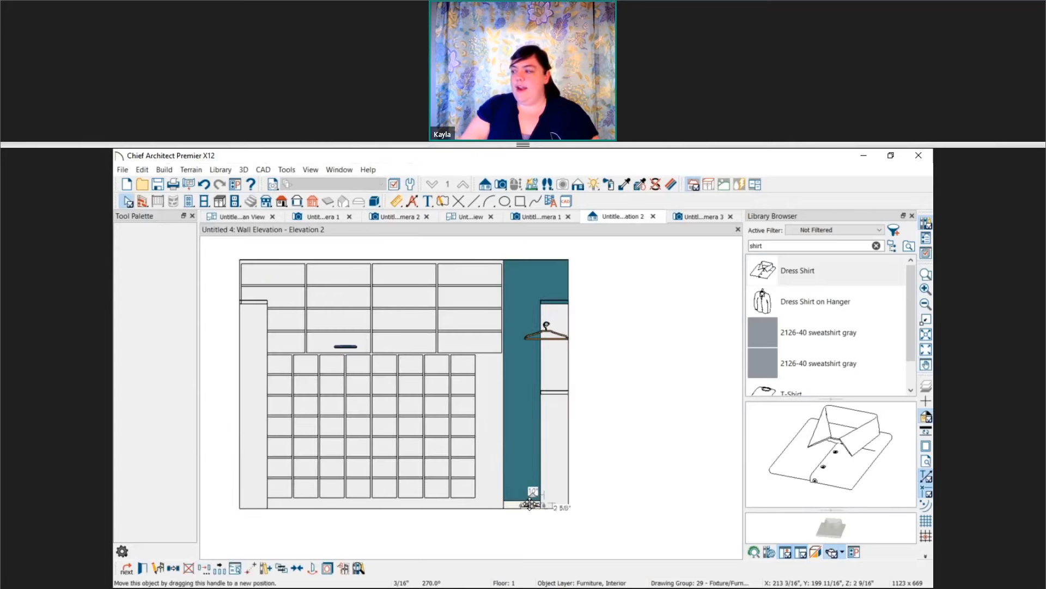
{"action": "left_click_drag", "start_coordinate": [529, 496], "coordinate": [399, 353]}
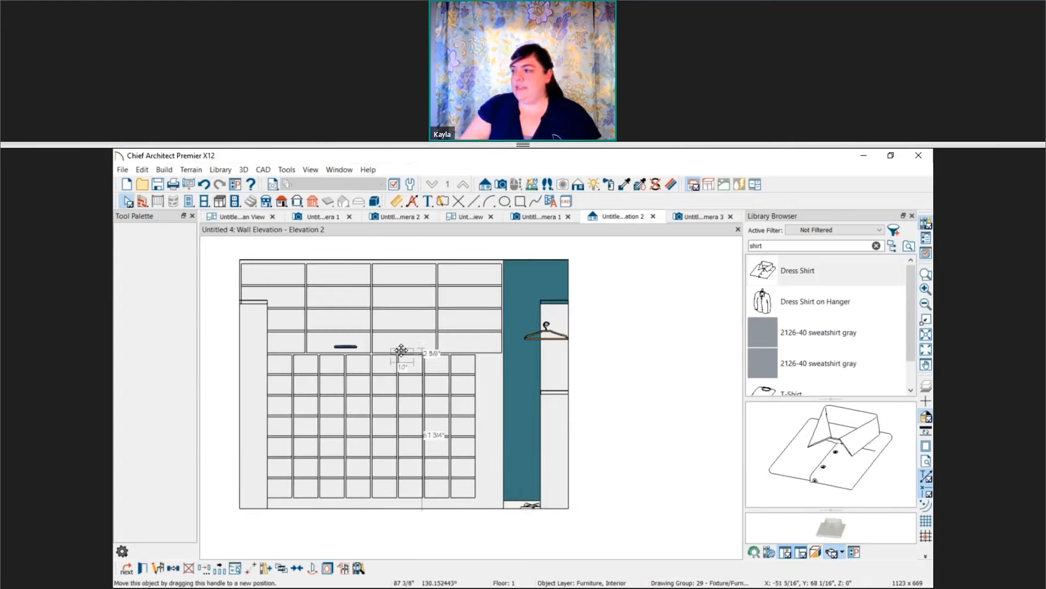
{"action": "left_click", "coordinate": [513, 481]}
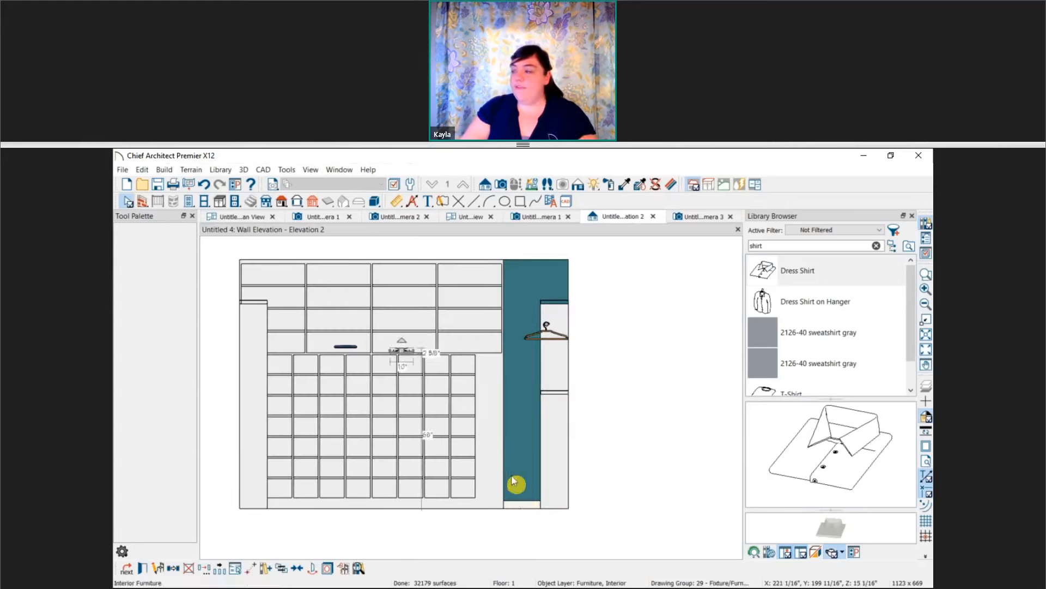
{"action": "key", "text": "Escape"}
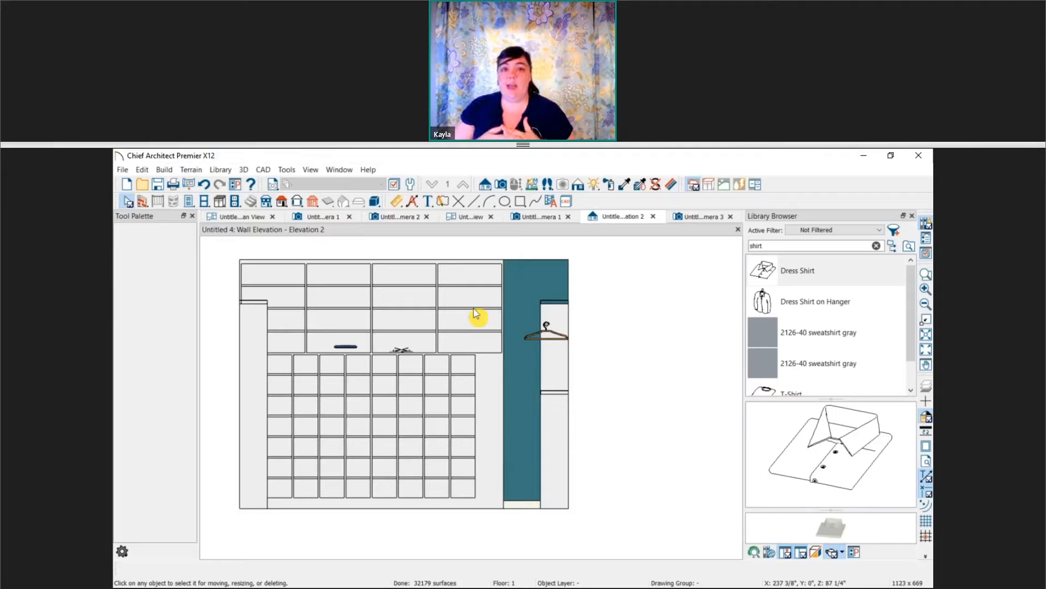
Close the Camera 3, second Camera 1 and Untitled 5 plan views, and tile Elevation 2 beside the remaining views.
{"action": "left_click", "coordinate": [238, 219]}
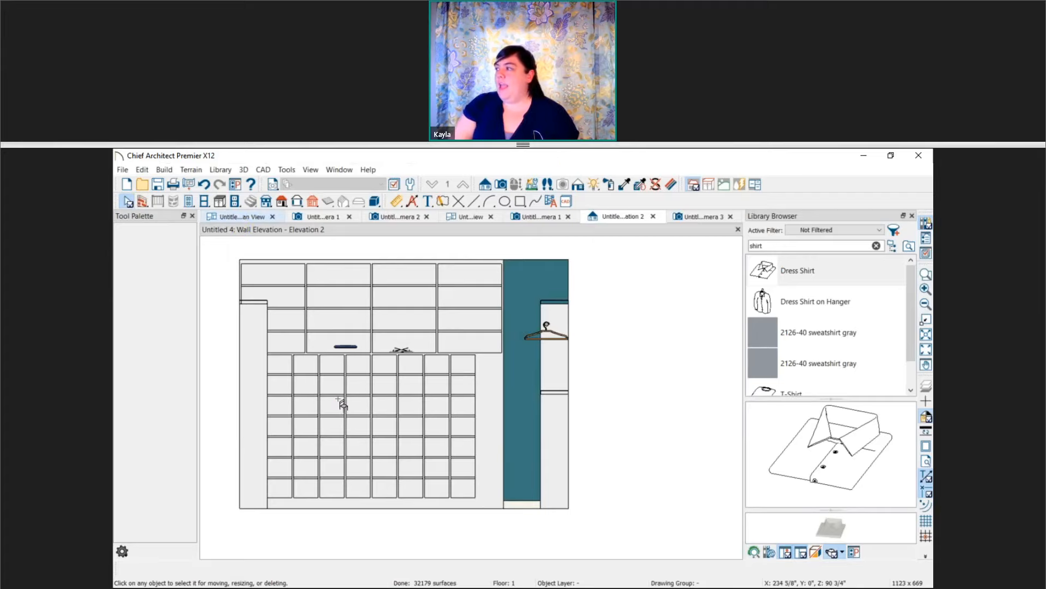
{"action": "left_click", "coordinate": [738, 229]}
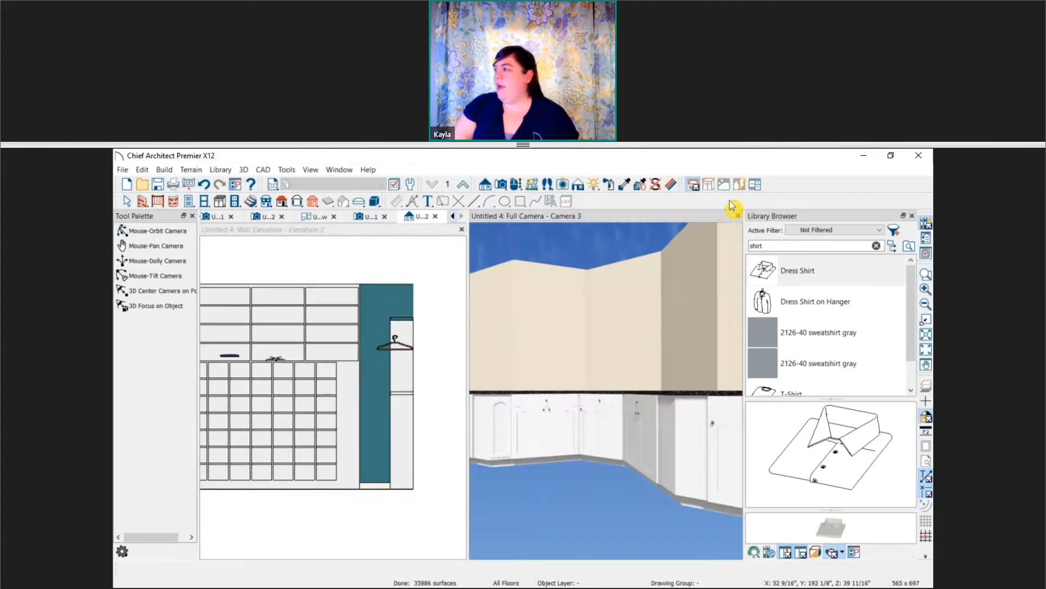
{"action": "left_click", "coordinate": [738, 217]}
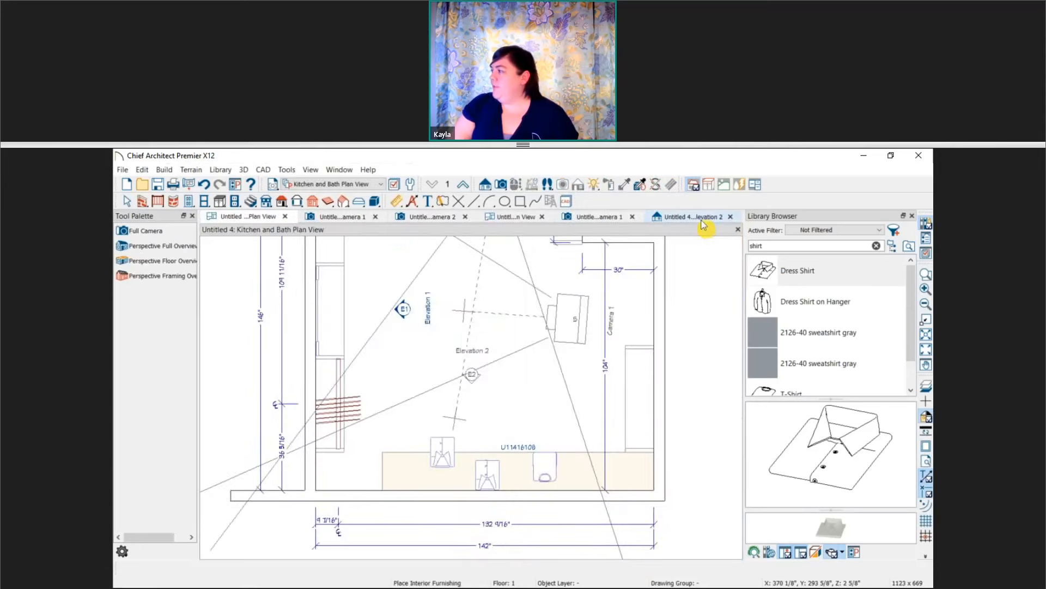
{"action": "left_click_drag", "start_coordinate": [678, 225], "coordinate": [680, 273]}
{"action": "left_click", "coordinate": [455, 217]}
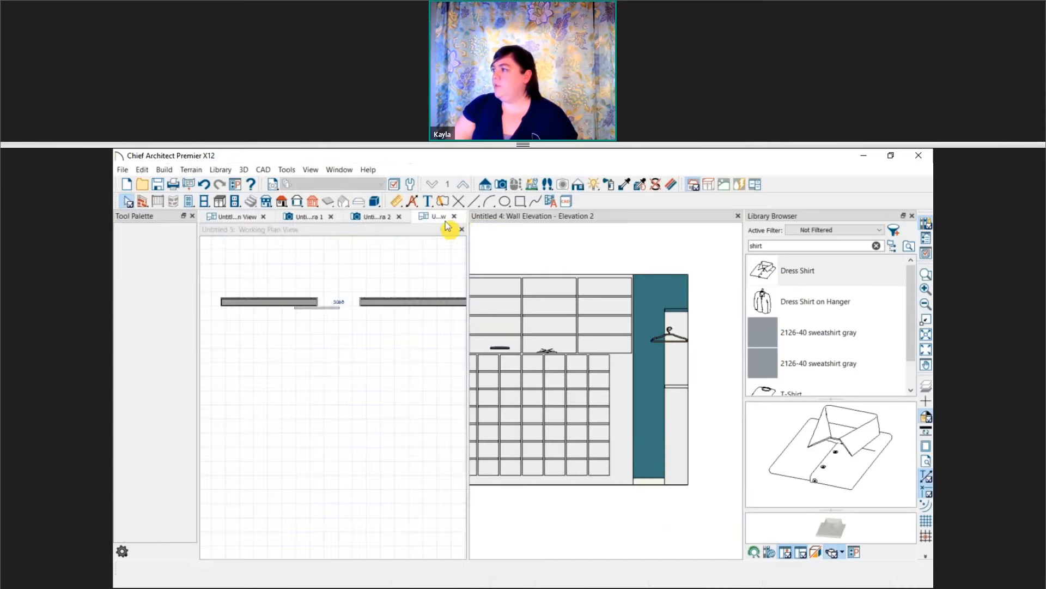
{"action": "left_click", "coordinate": [454, 216]}
{"action": "left_click", "coordinate": [560, 392]}
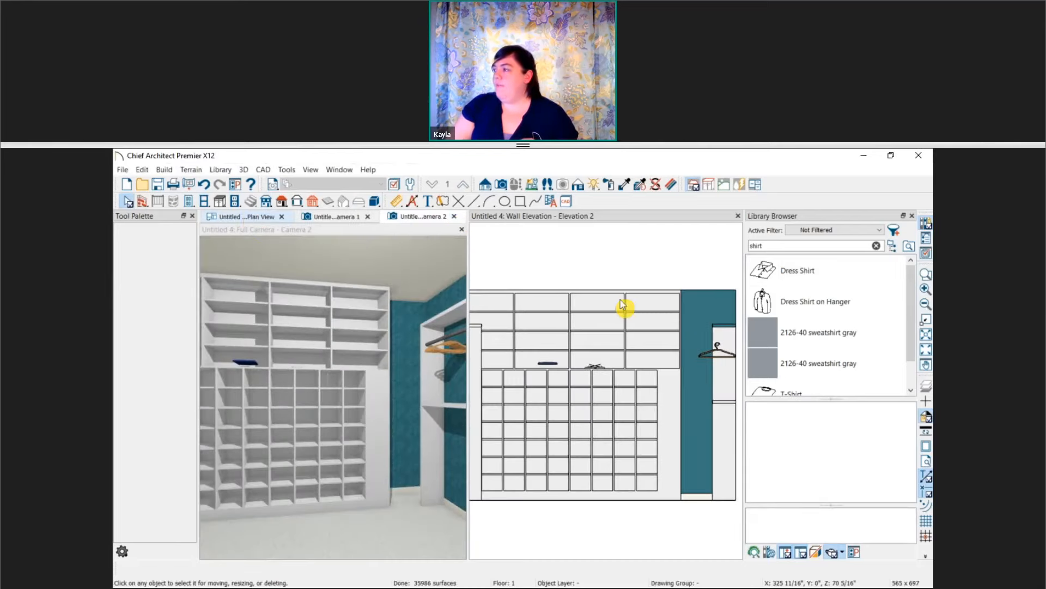
In the Kitchen and Bath Plan View, move the dress shirt overhanging the shelving front back toward the wall, inside the cabinet's outline.
{"action": "middle_click_drag", "start_coordinate": [600, 386], "coordinate": [616, 383]}
{"action": "scroll", "coordinate": [619, 377], "scroll_direction": "down", "scroll_amount": 1}
{"action": "scroll", "coordinate": [339, 376], "scroll_direction": "down", "scroll_amount": 2}
{"action": "middle_click_drag", "start_coordinate": [342, 374], "coordinate": [341, 439]}
{"action": "scroll", "coordinate": [333, 430], "scroll_direction": "up", "scroll_amount": 8}
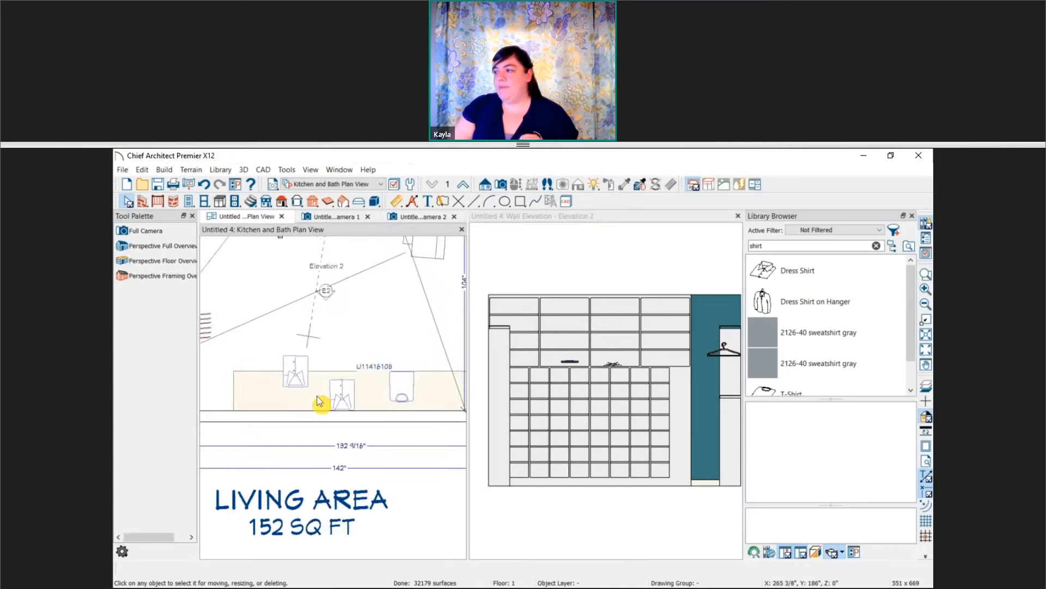
{"action": "scroll", "coordinate": [313, 395], "scroll_direction": "up", "scroll_amount": 1}
{"action": "left_click", "coordinate": [295, 365]}
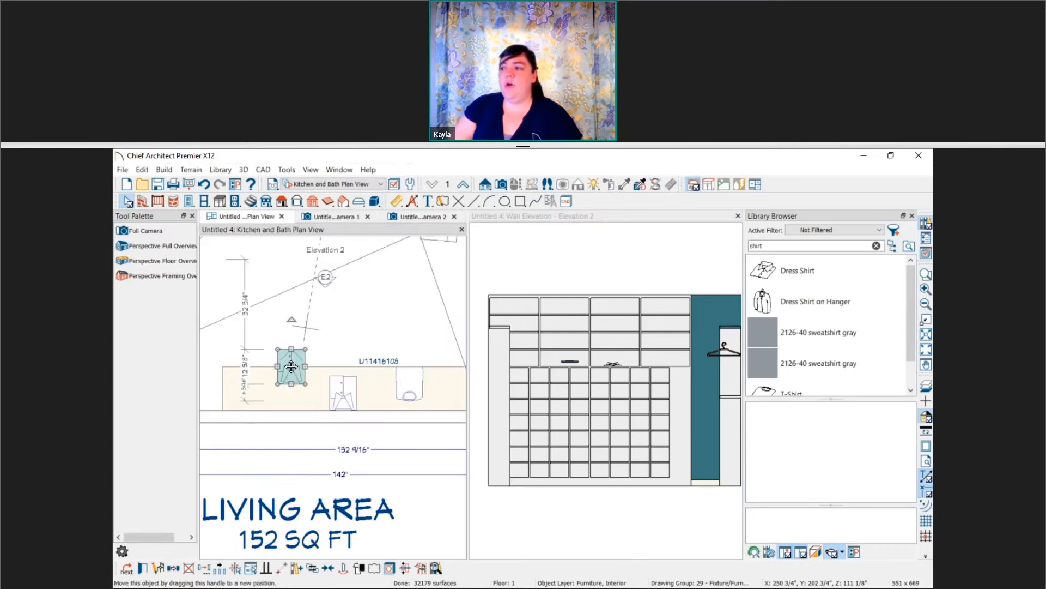
{"action": "left_click_drag", "start_coordinate": [292, 366], "coordinate": [292, 391]}
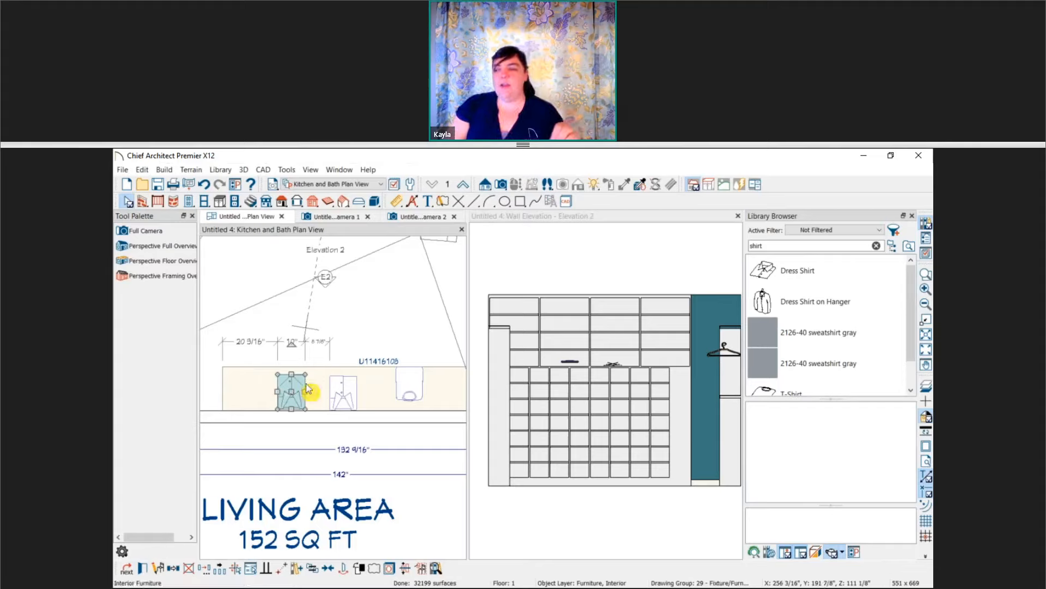
Slide that dress shirt sideways along the cabinet in plan until it sits directly beside the neighbouring dress shirt.
{"action": "left_click", "coordinate": [618, 367]}
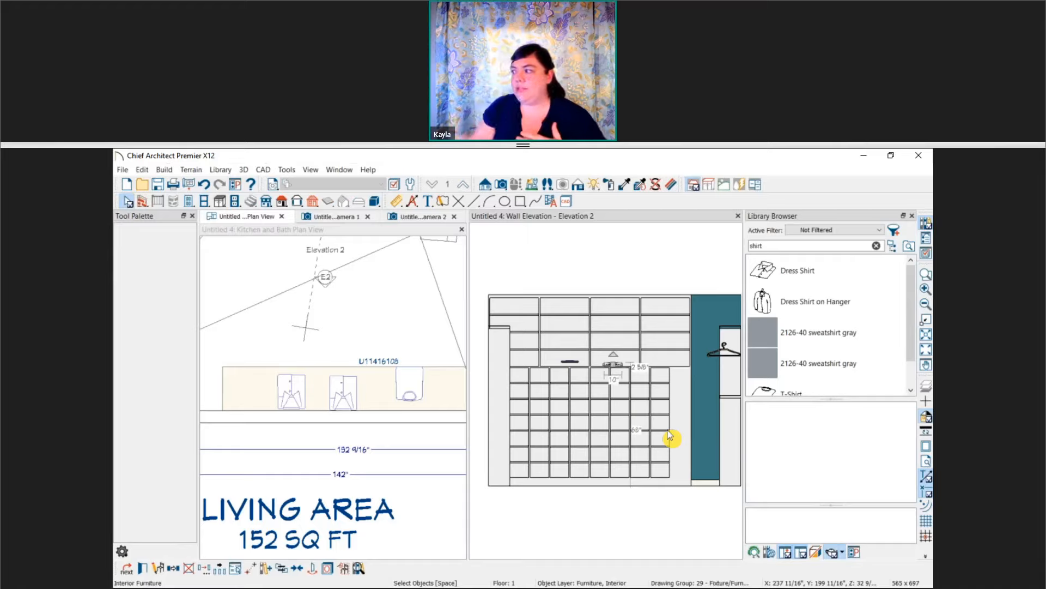
{"action": "middle_click_drag", "start_coordinate": [659, 308], "coordinate": [625, 296]}
{"action": "scroll", "coordinate": [625, 297], "scroll_direction": "down", "scroll_amount": 2}
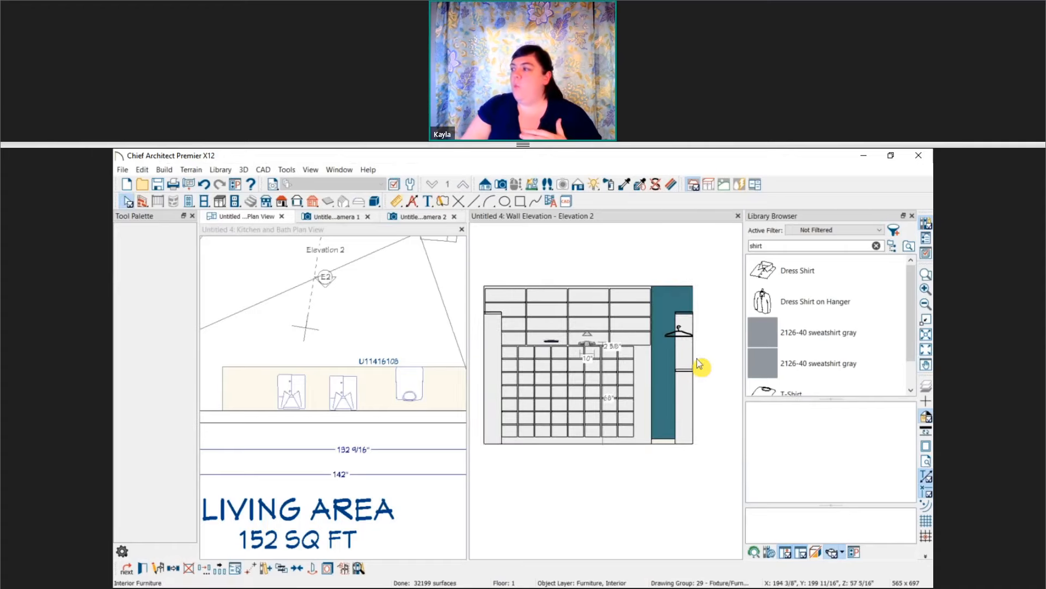
{"action": "middle_click_drag", "start_coordinate": [706, 349], "coordinate": [693, 352]}
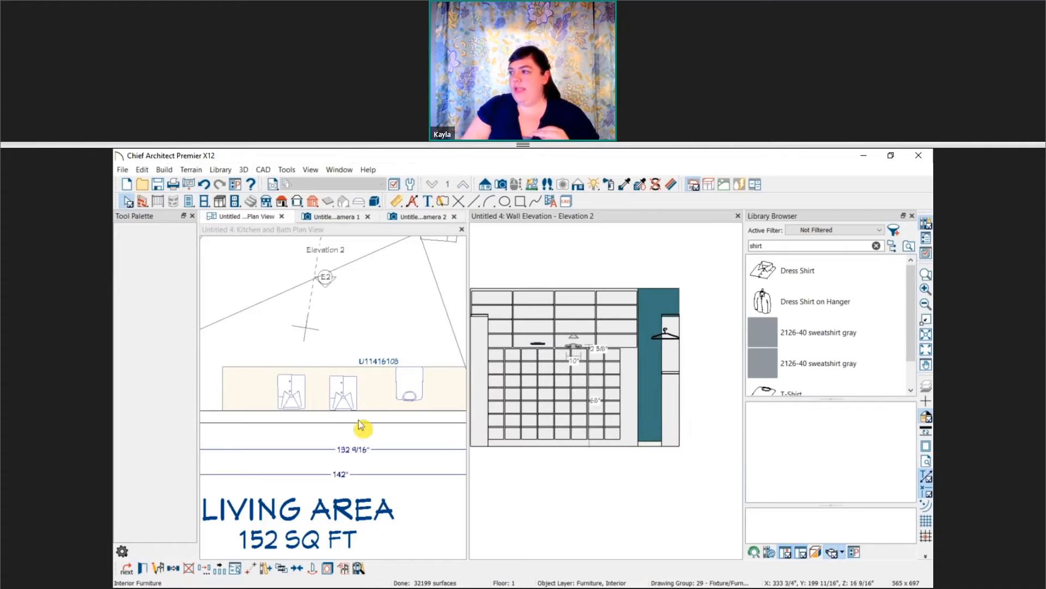
{"action": "left_click", "coordinate": [289, 392]}
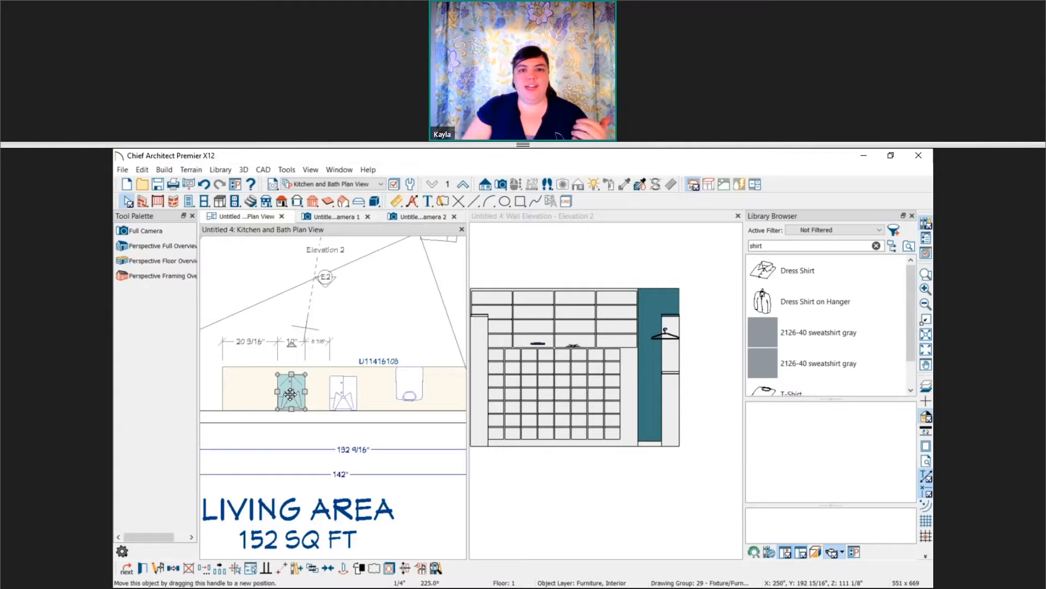
{"action": "left_click_drag", "start_coordinate": [290, 394], "coordinate": [315, 395]}
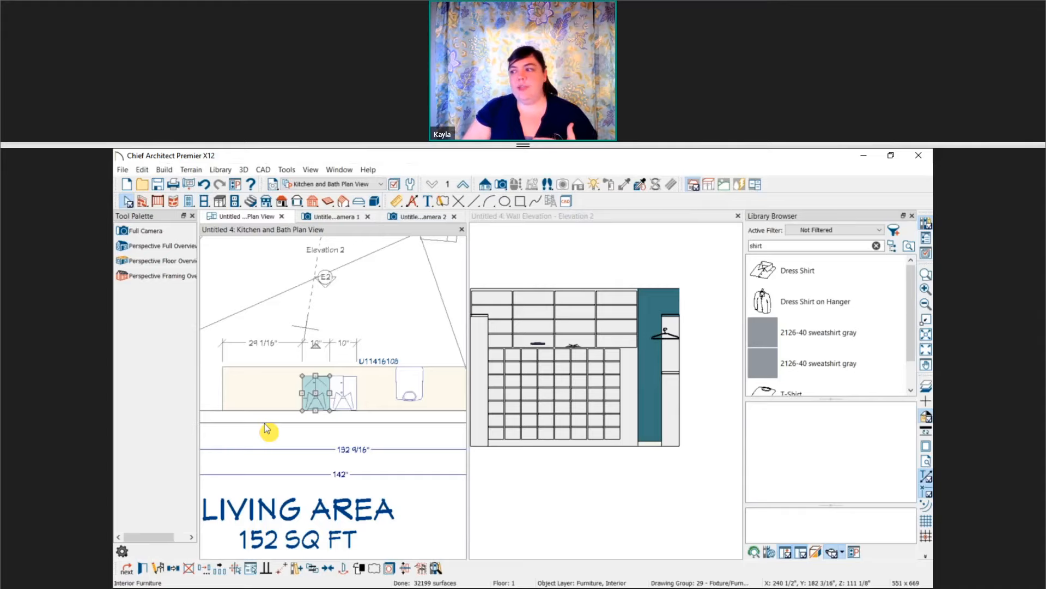
In Elevation 2, raise a dress shirt above the cubby grid and shift it sideways, its bottom about 69 5/8" above the finished floor.
{"action": "left_click", "coordinate": [579, 353]}
{"action": "scroll", "coordinate": [573, 353], "scroll_direction": "up", "scroll_amount": 2}
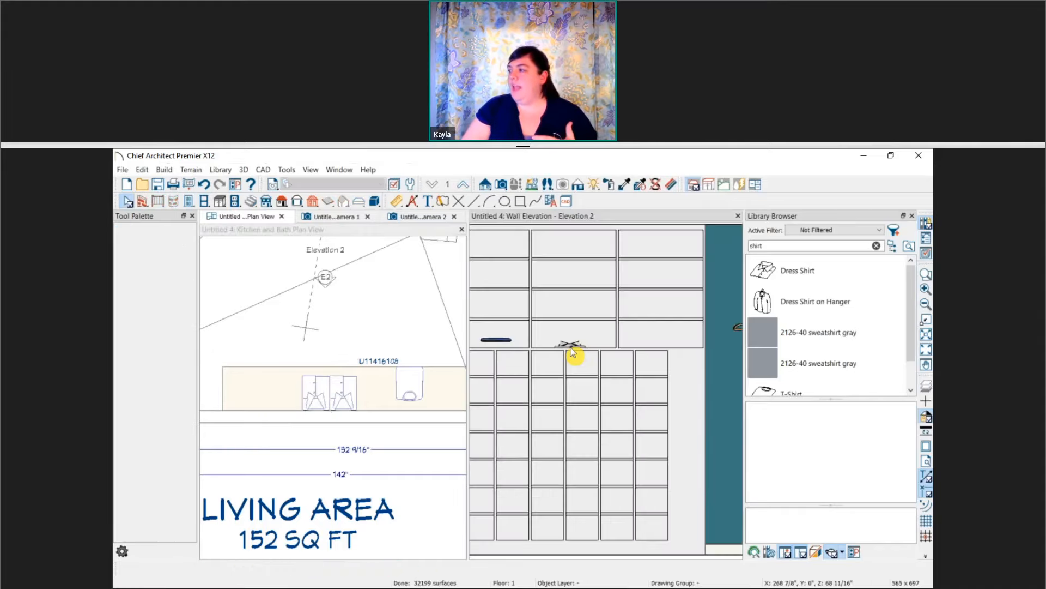
{"action": "scroll", "coordinate": [573, 353], "scroll_direction": "up", "scroll_amount": 1}
{"action": "left_click", "coordinate": [573, 340]}
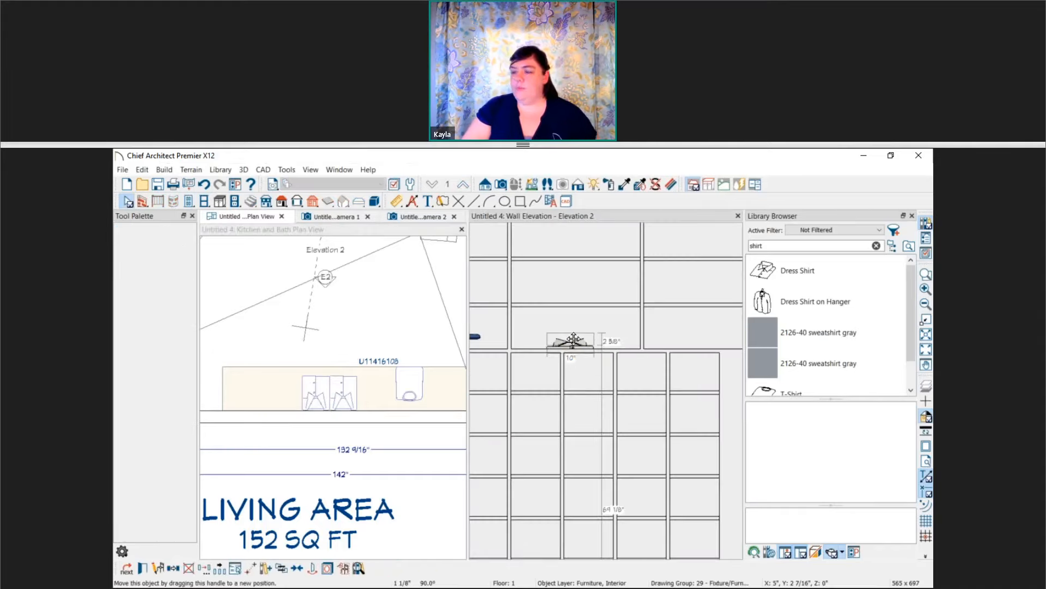
{"action": "left_click_drag", "start_coordinate": [574, 338], "coordinate": [581, 331]}
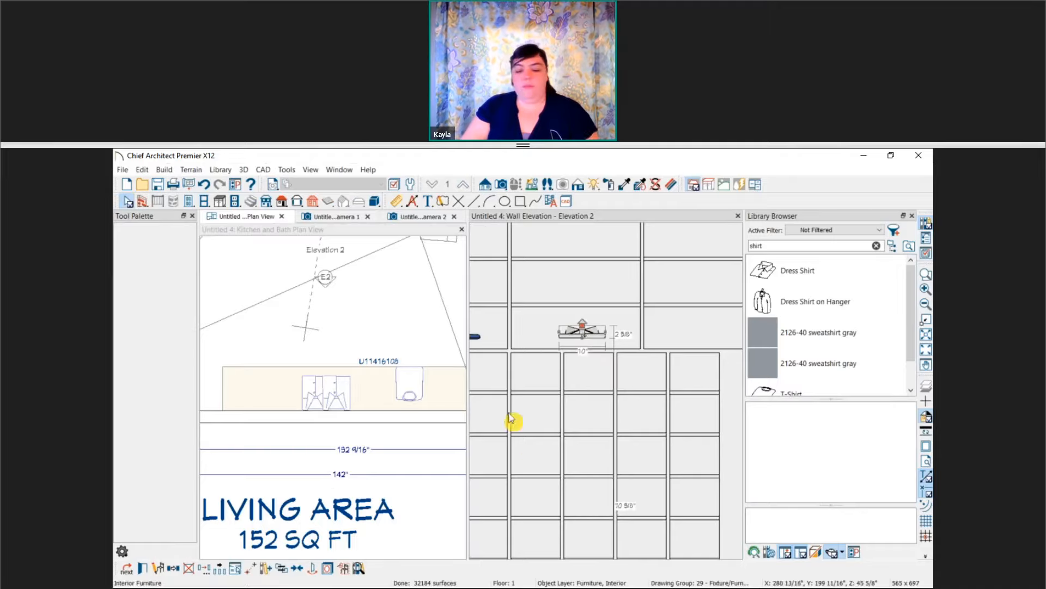
Copy the raised dress shirt in Elevation 2 and place the copy on the shelf below it, offset to one side.
{"action": "left_click", "coordinate": [173, 569]}
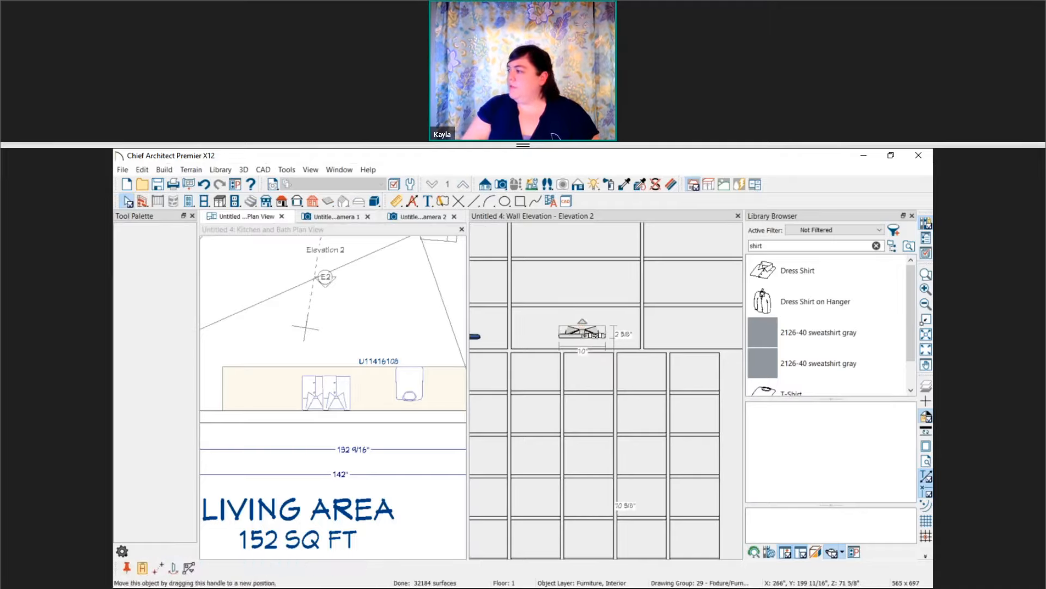
{"action": "left_click_drag", "start_coordinate": [584, 331], "coordinate": [567, 340]}
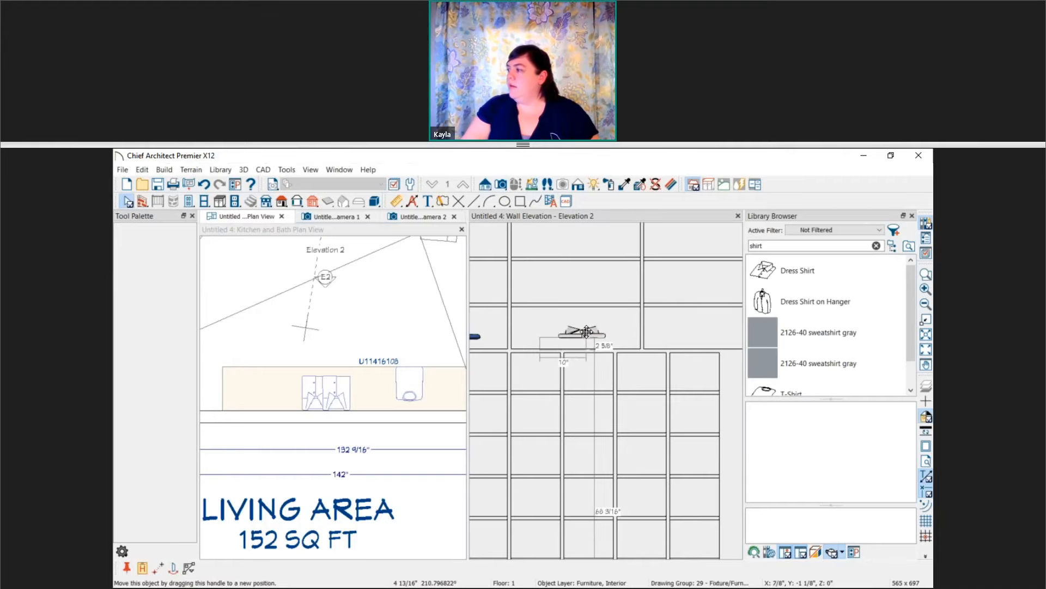
{"action": "double_click", "coordinate": [584, 331]}
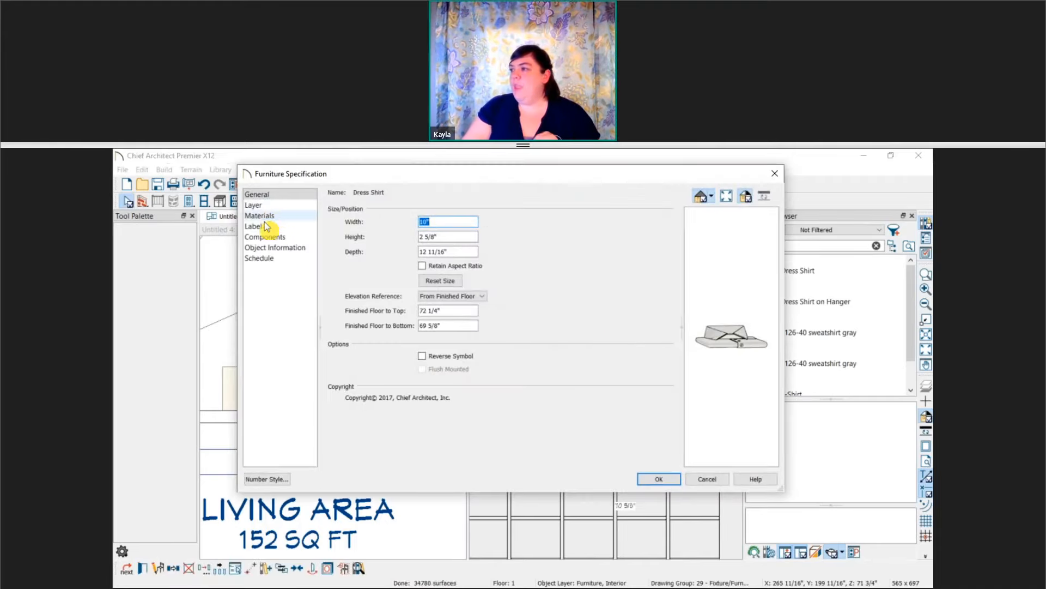
{"action": "left_click", "coordinate": [708, 479]}
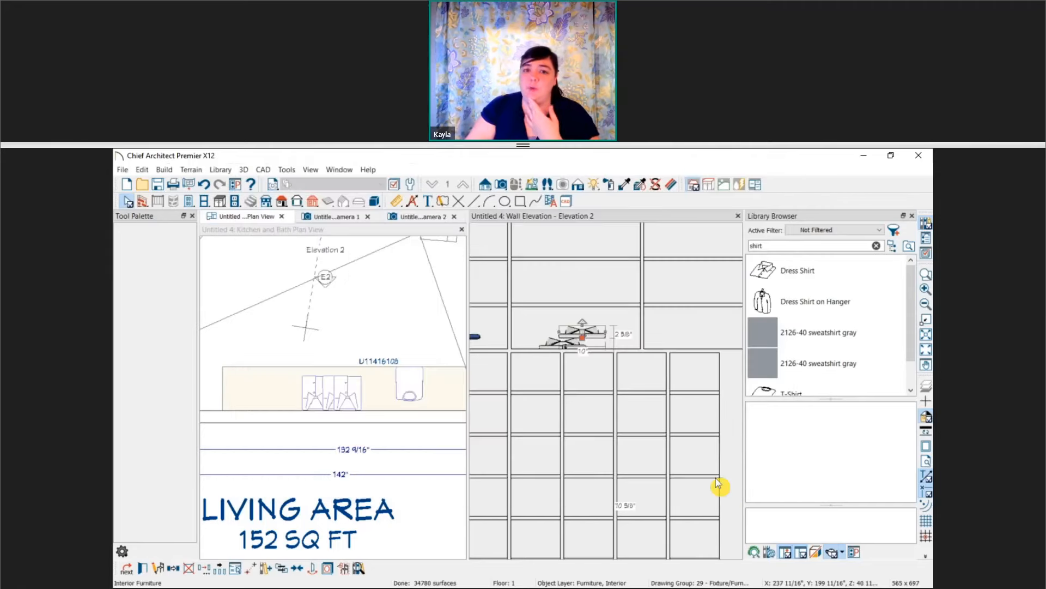
{"action": "scroll", "coordinate": [638, 414], "scroll_direction": "down", "scroll_amount": 2}
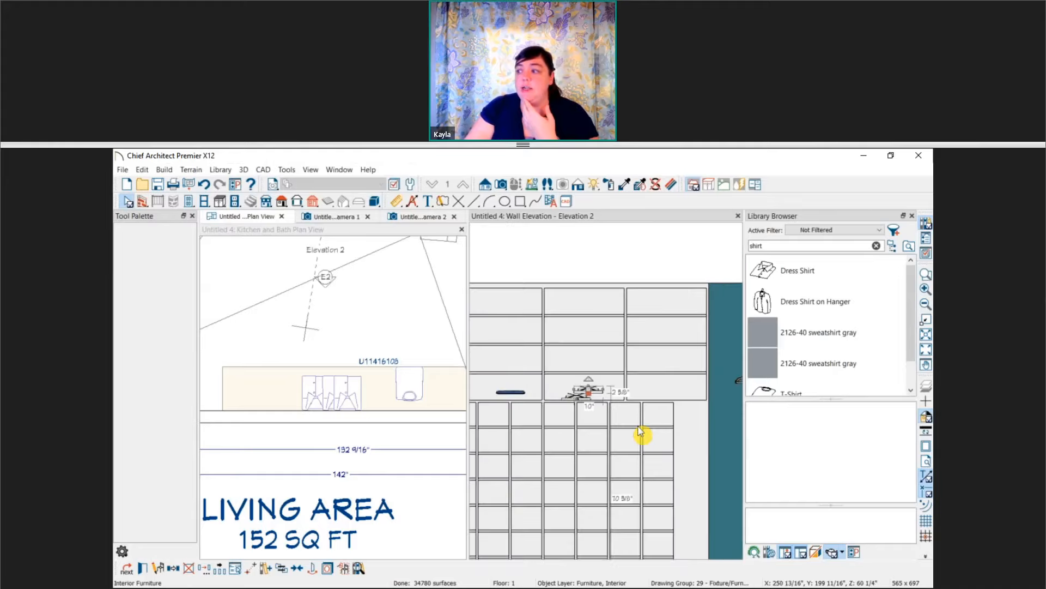
{"action": "scroll", "coordinate": [712, 422], "scroll_direction": "down", "scroll_amount": 2}
{"action": "left_click", "coordinate": [714, 428]}
{"action": "left_click", "coordinate": [712, 429]}
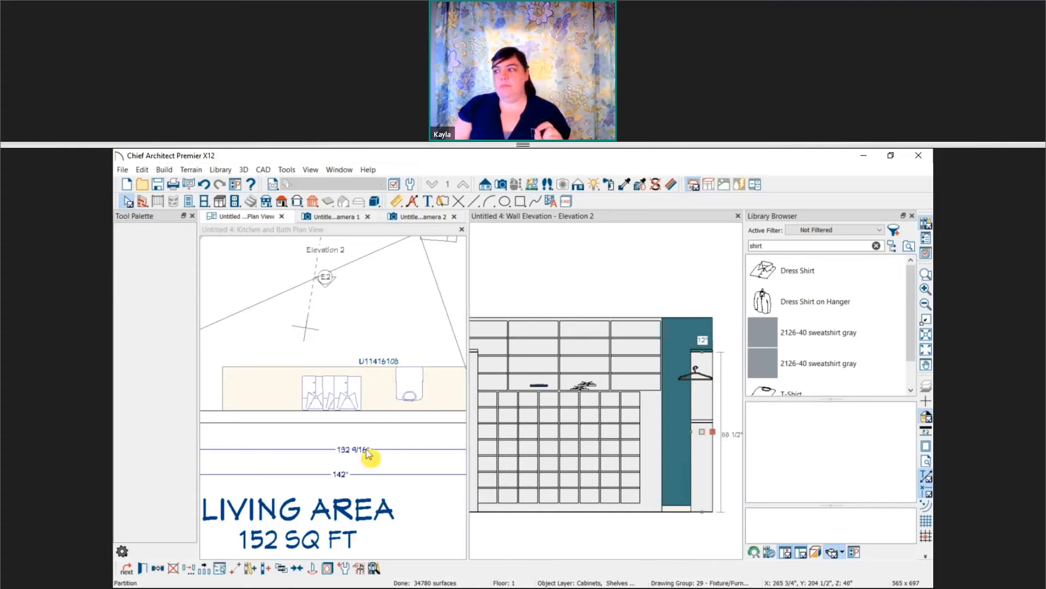
{"action": "scroll", "coordinate": [367, 448], "scroll_direction": "down", "scroll_amount": 3}
{"action": "left_click", "coordinate": [304, 445]}
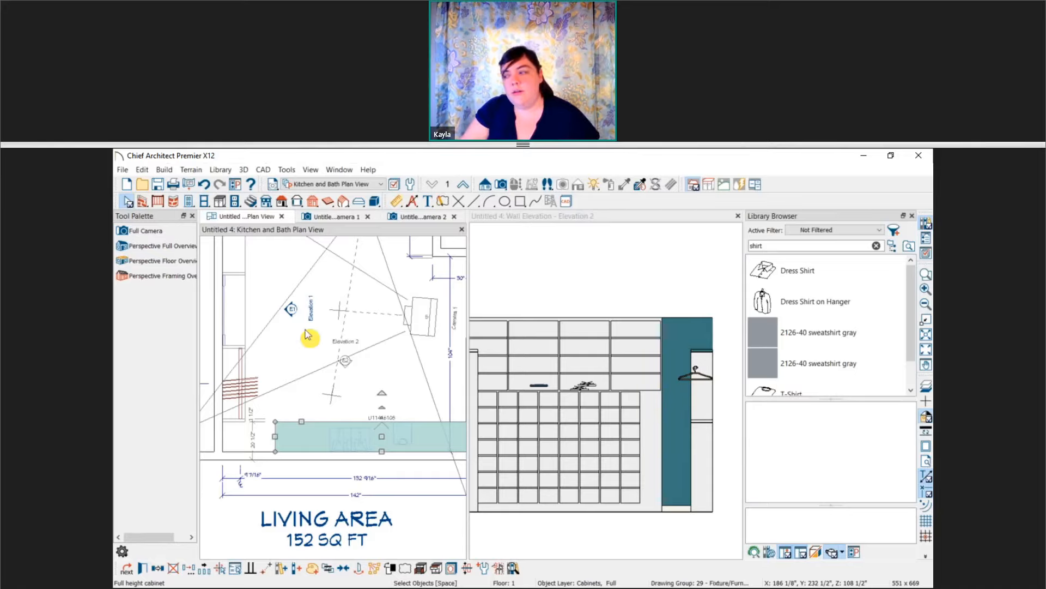
{"action": "middle_click_drag", "start_coordinate": [437, 407], "coordinate": [407, 379]}
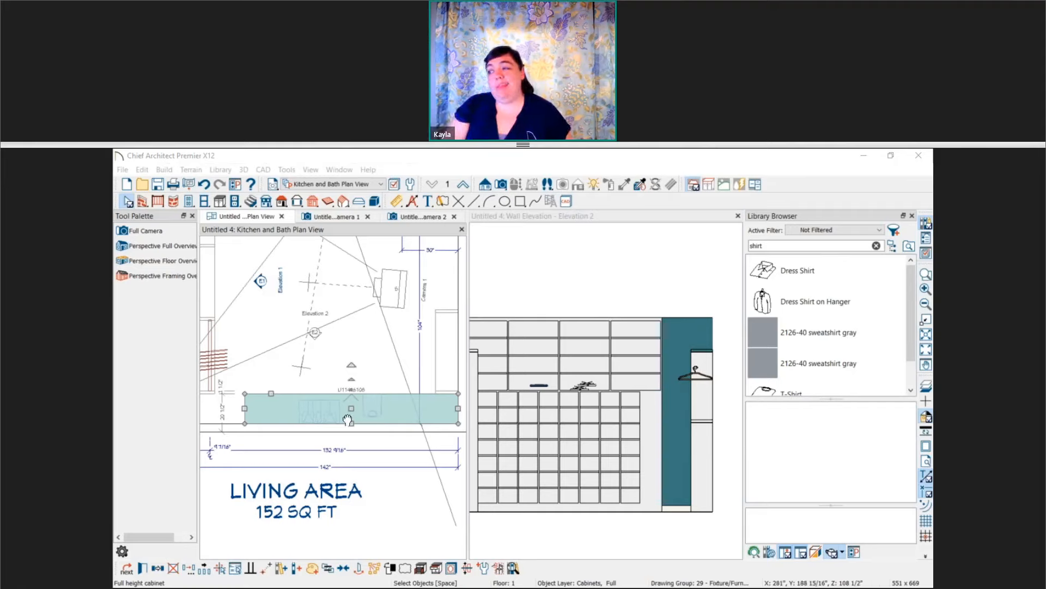
{"action": "scroll", "coordinate": [374, 428], "scroll_direction": "up", "scroll_amount": 1}
{"action": "left_click", "coordinate": [372, 420]}
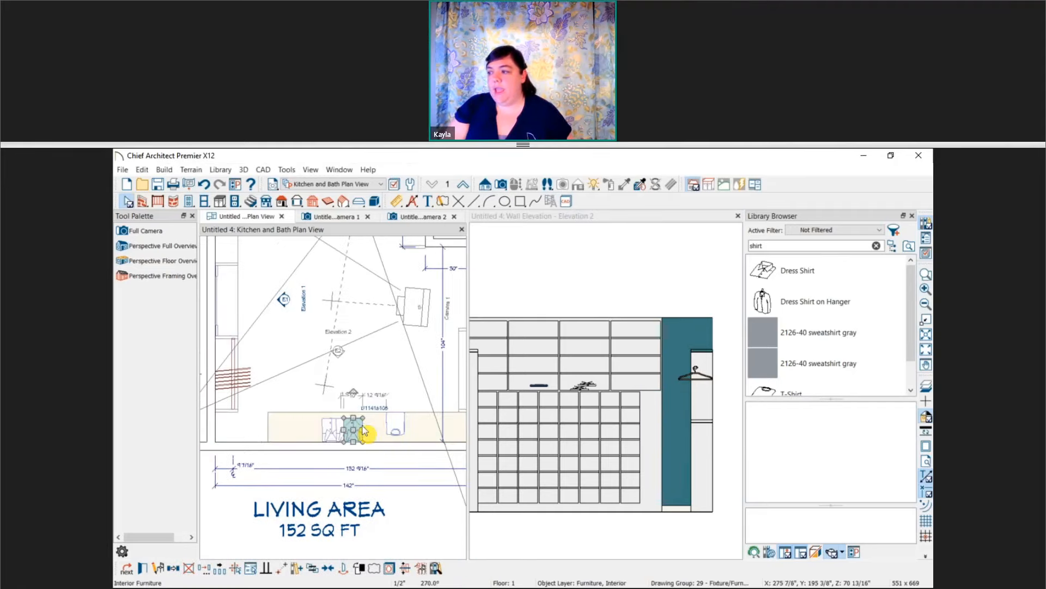
{"action": "middle_click_drag", "start_coordinate": [361, 425], "coordinate": [372, 433]}
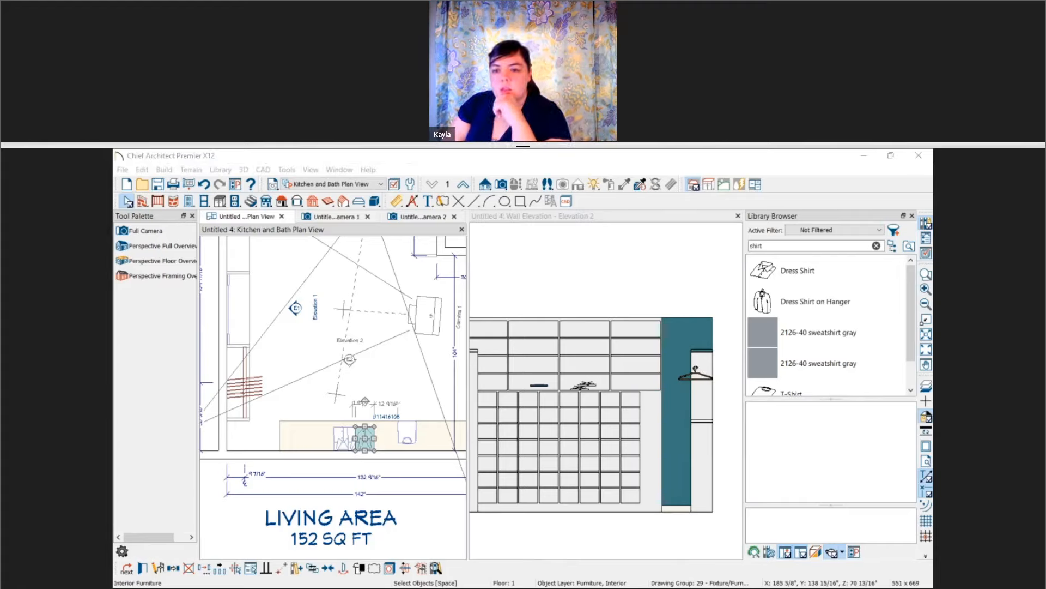
Stretch the full-height shelving cabinet to 142" wide in Elevation 2 so it spans the whole wall.
{"action": "left_click", "coordinate": [616, 453]}
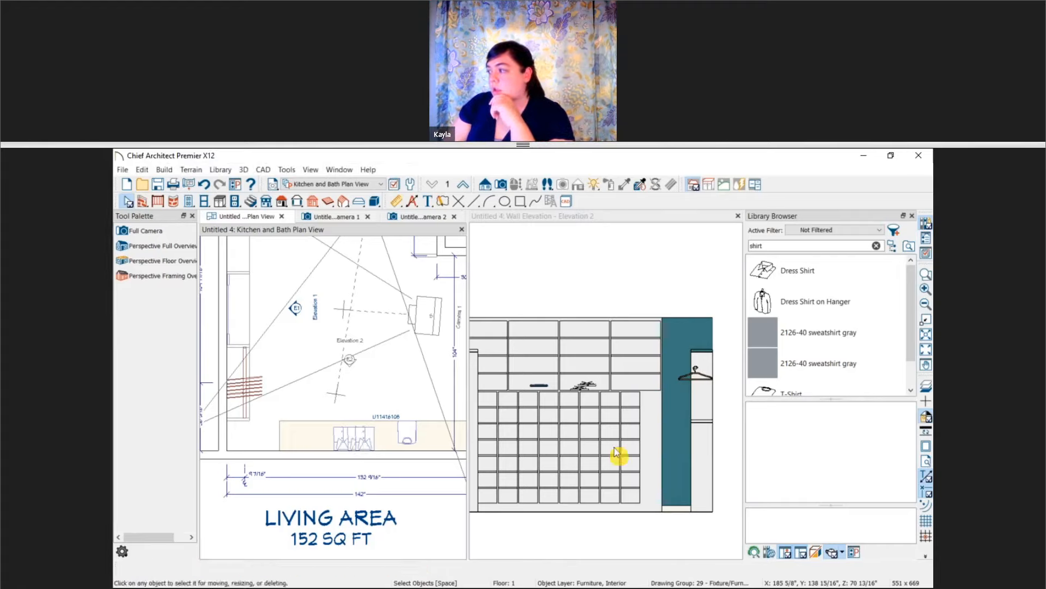
{"action": "scroll", "coordinate": [651, 529], "scroll_direction": "down", "scroll_amount": 2}
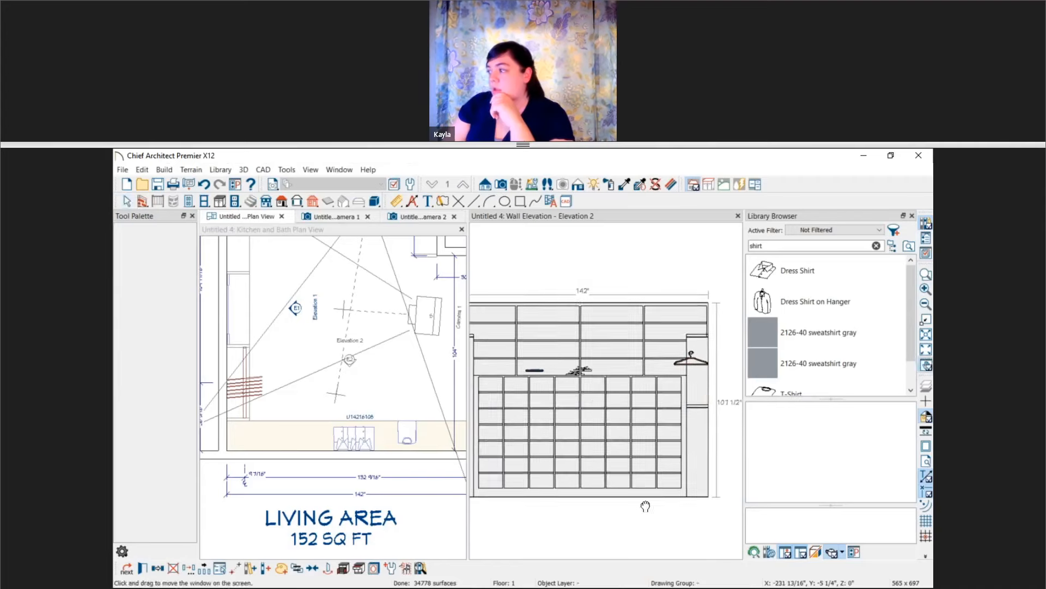
{"action": "scroll", "coordinate": [662, 439], "scroll_direction": "down", "scroll_amount": 1}
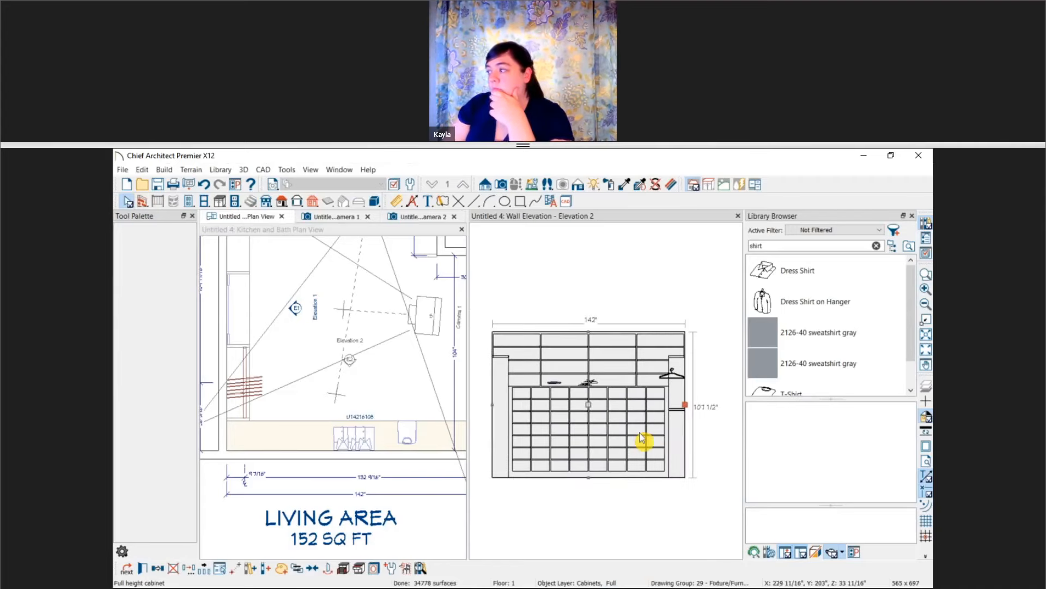
Open the layer definitions for the long shelf along the side wall in plan and reverse the layer list's name order.
{"action": "left_click", "coordinate": [359, 444]}
{"action": "left_click", "coordinate": [376, 444]}
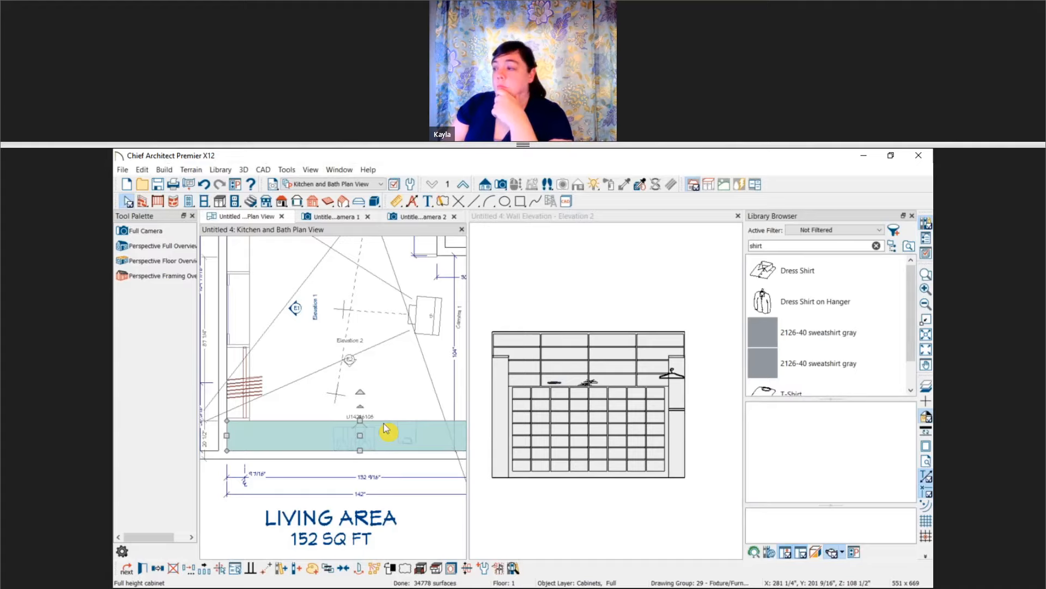
{"action": "left_click", "coordinate": [244, 311]}
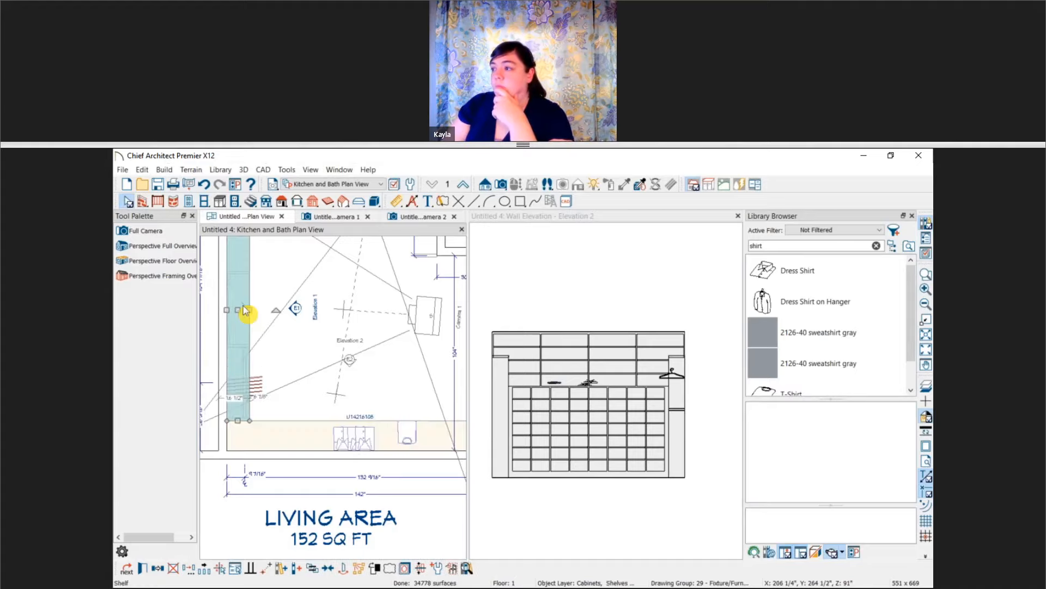
{"action": "double_click", "coordinate": [244, 311]}
{"action": "left_click", "coordinate": [253, 199]}
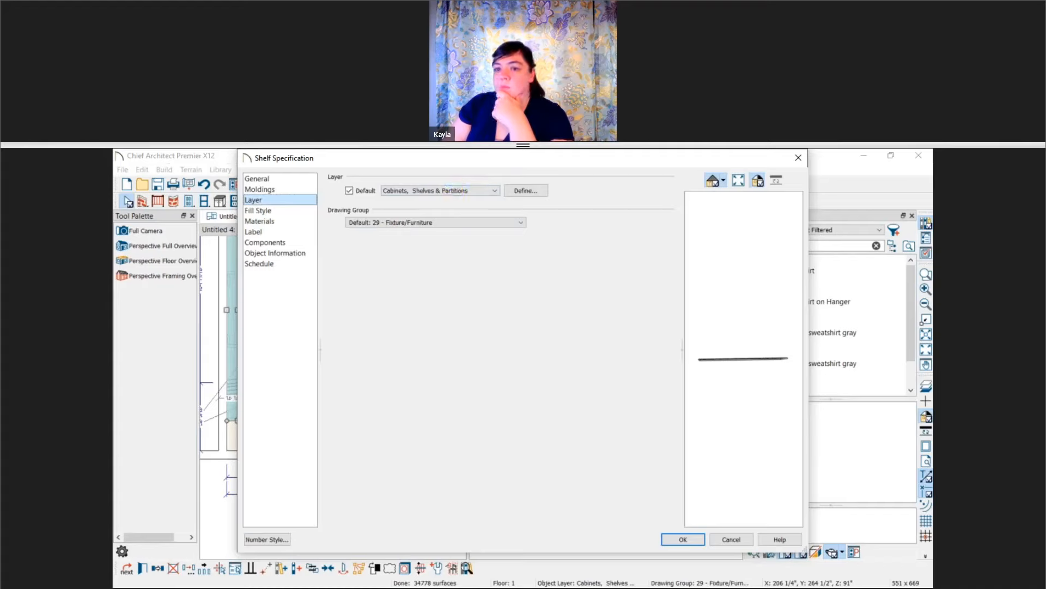
{"action": "left_click", "coordinate": [526, 191]}
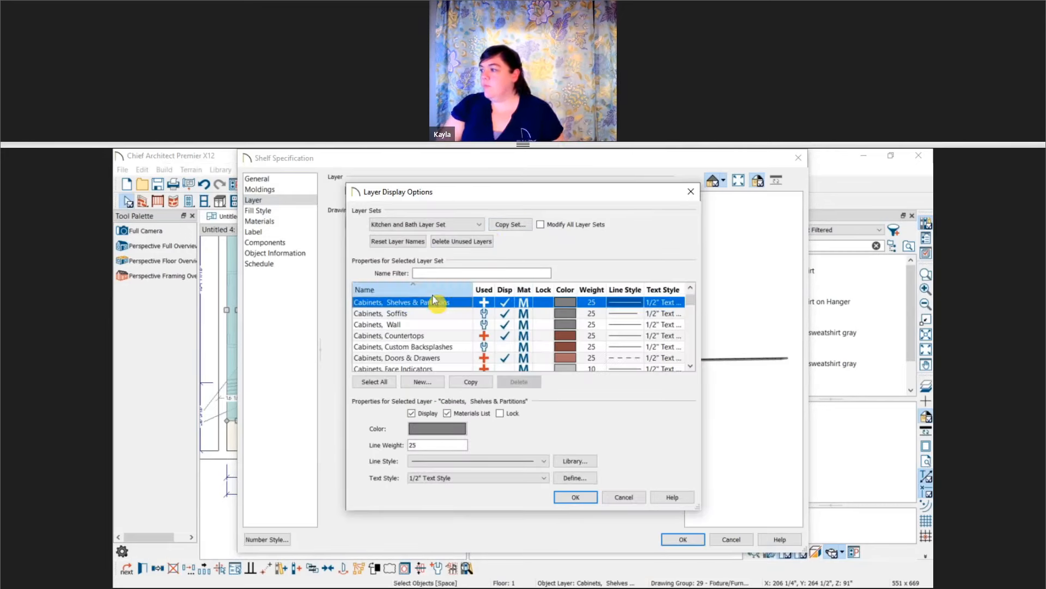
{"action": "left_click", "coordinate": [375, 291]}
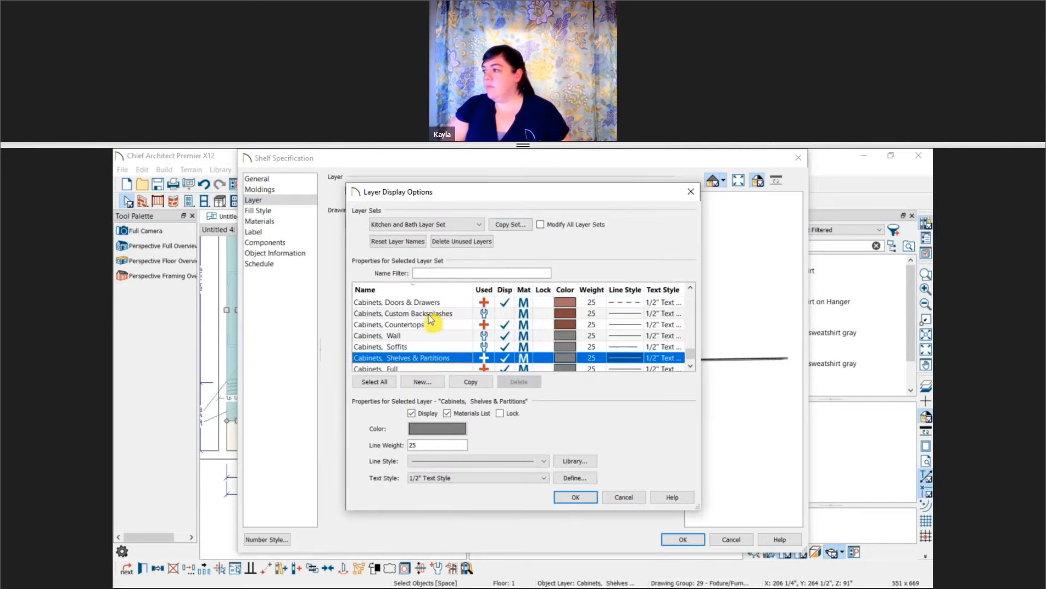
Copy the "Cabinets, Shelves & Partitions" layer and name the copy "Cabinets, Shelves & Partitions 90 Inch".
{"action": "left_click", "coordinate": [469, 381]}
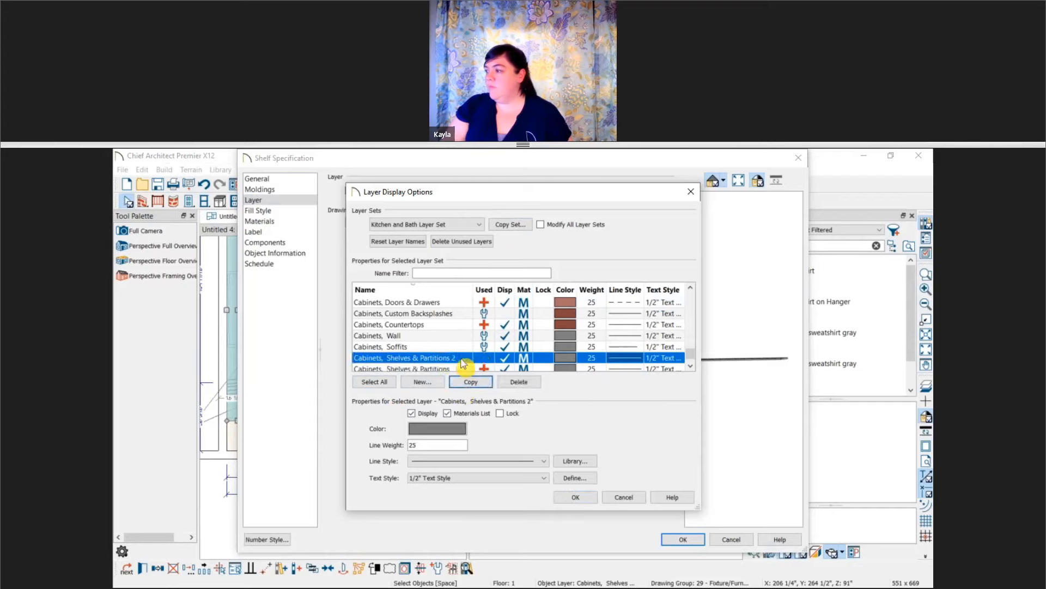
{"action": "left_click", "coordinate": [463, 358]}
{"action": "key", "text": "BackSpace"}
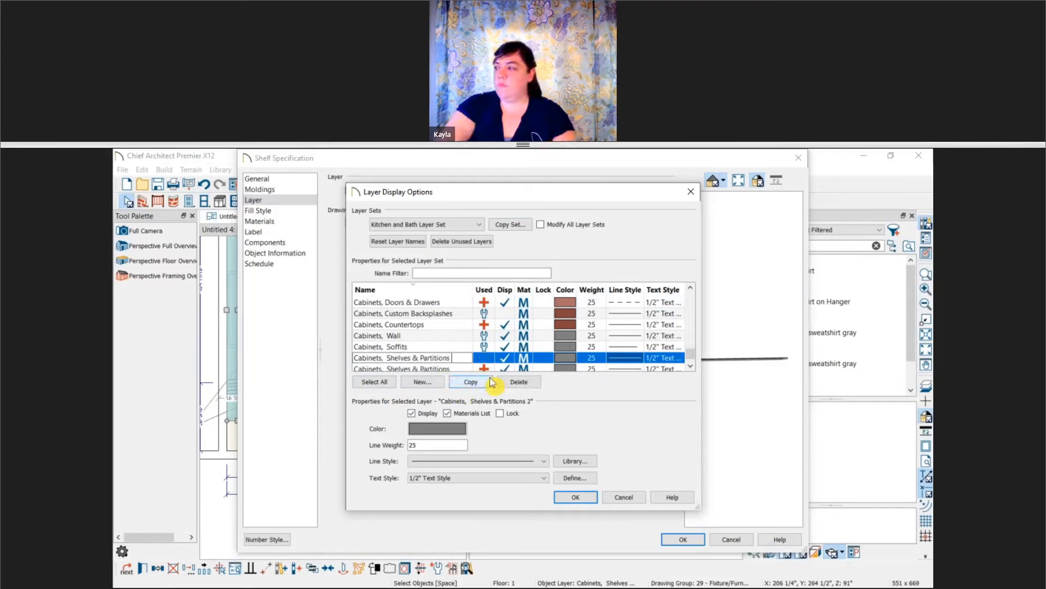
{"action": "type", "text": "90"}
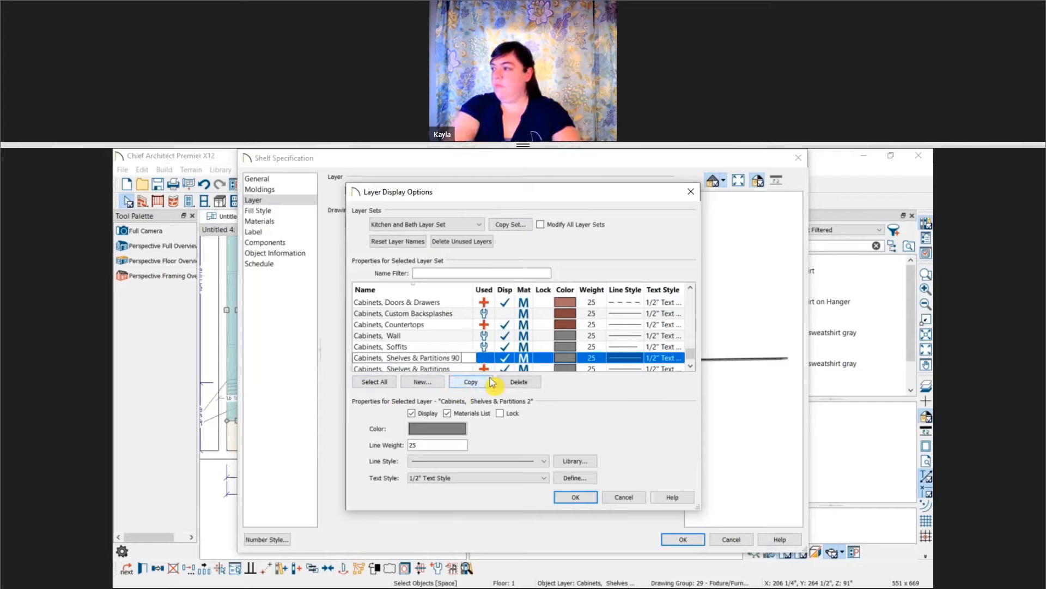
{"action": "type", "text": " Inch"}
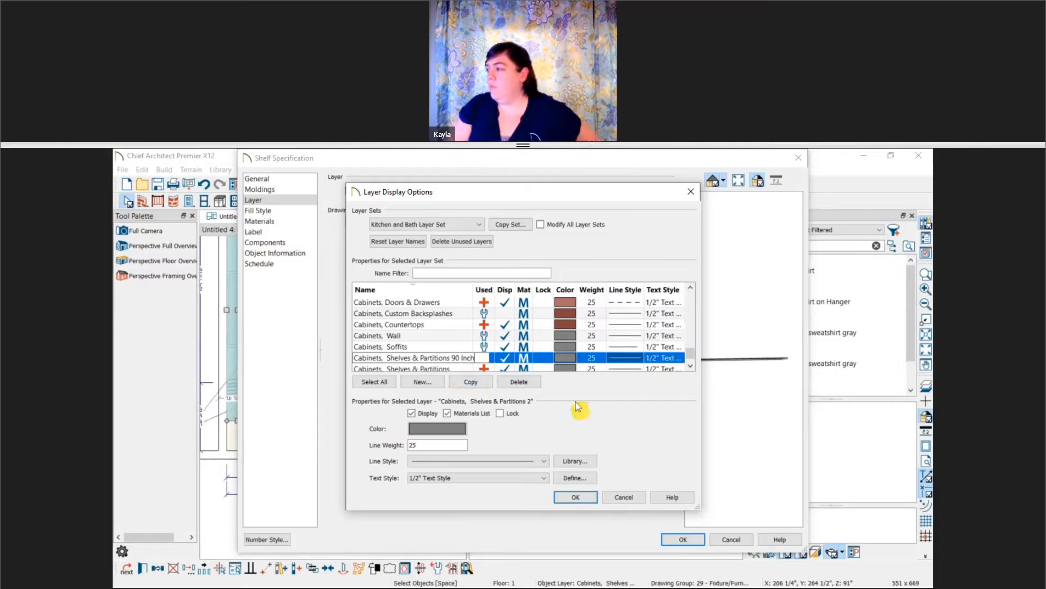
Rename the original shelves and partitions layer to "Cabinets, Shelves & Partitions 51 Inch".
{"action": "left_click", "coordinate": [469, 369]}
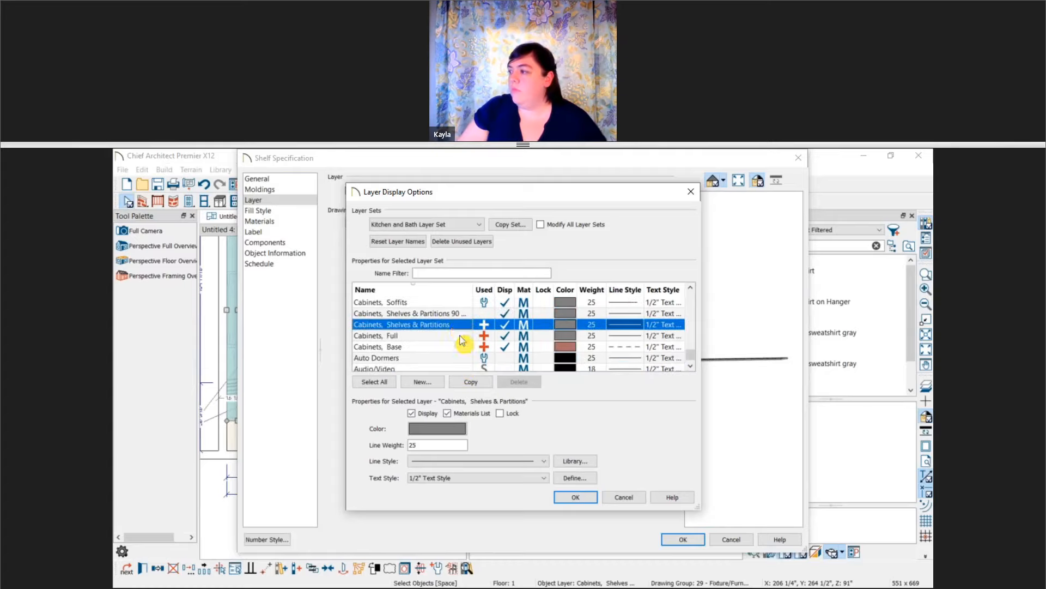
{"action": "scroll", "coordinate": [460, 332], "scroll_direction": "down", "scroll_amount": 2}
{"action": "left_click", "coordinate": [458, 328]}
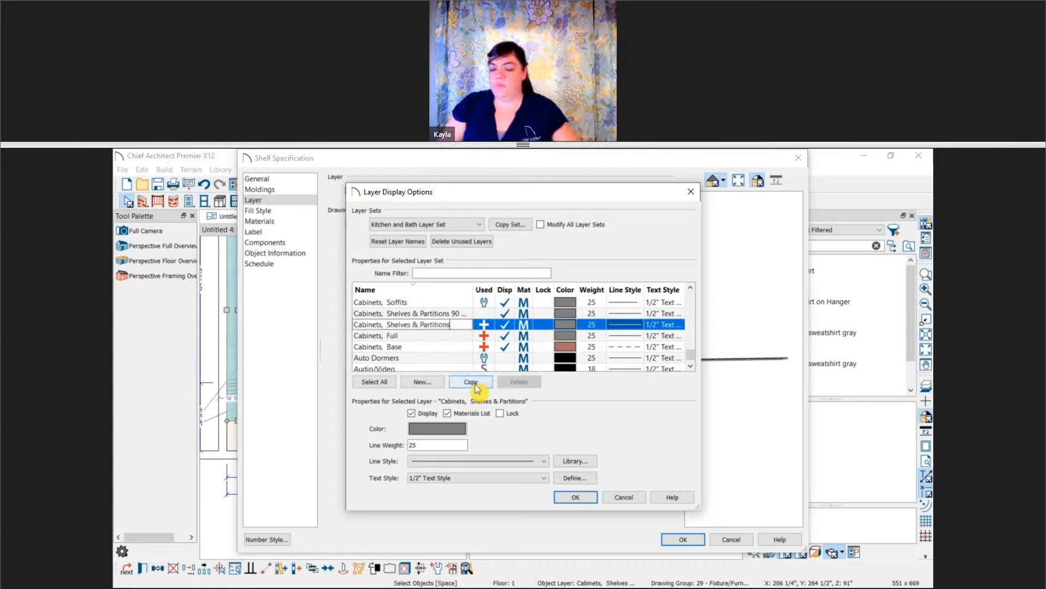
{"action": "type", "text": "51 Inch"}
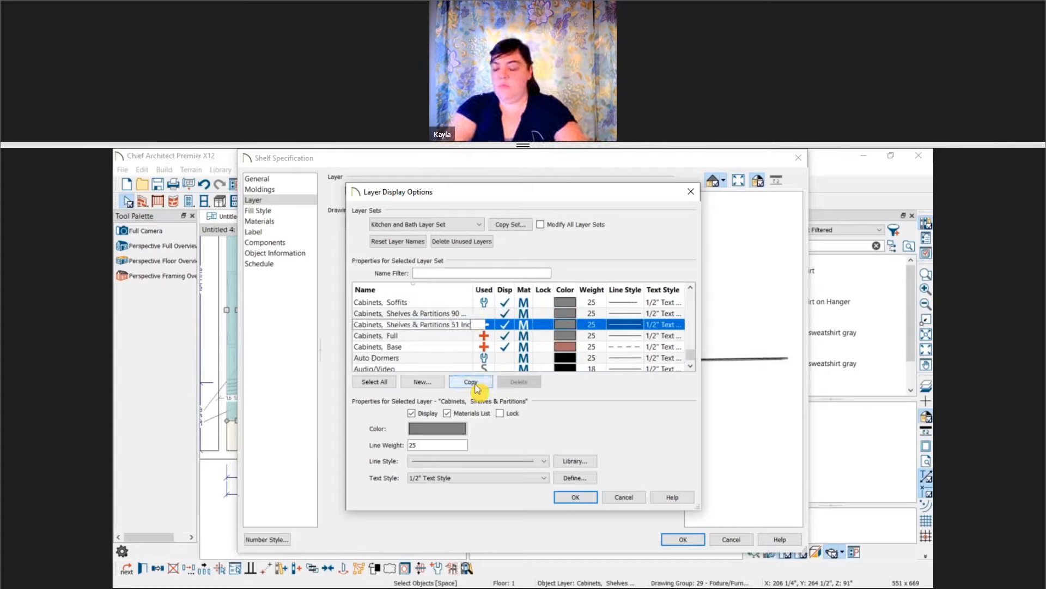
{"action": "left_click", "coordinate": [450, 335]}
{"action": "left_click", "coordinate": [425, 325]}
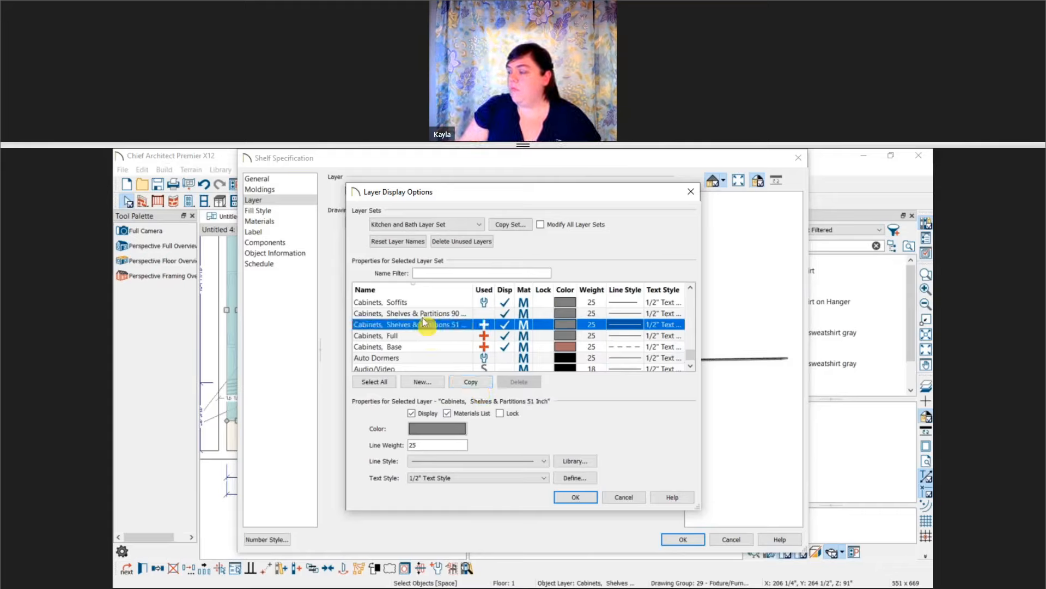
Select the 90 Inch shelves layer, then discard the layer changes and close the shelf specification without saving.
{"action": "left_click", "coordinate": [432, 314]}
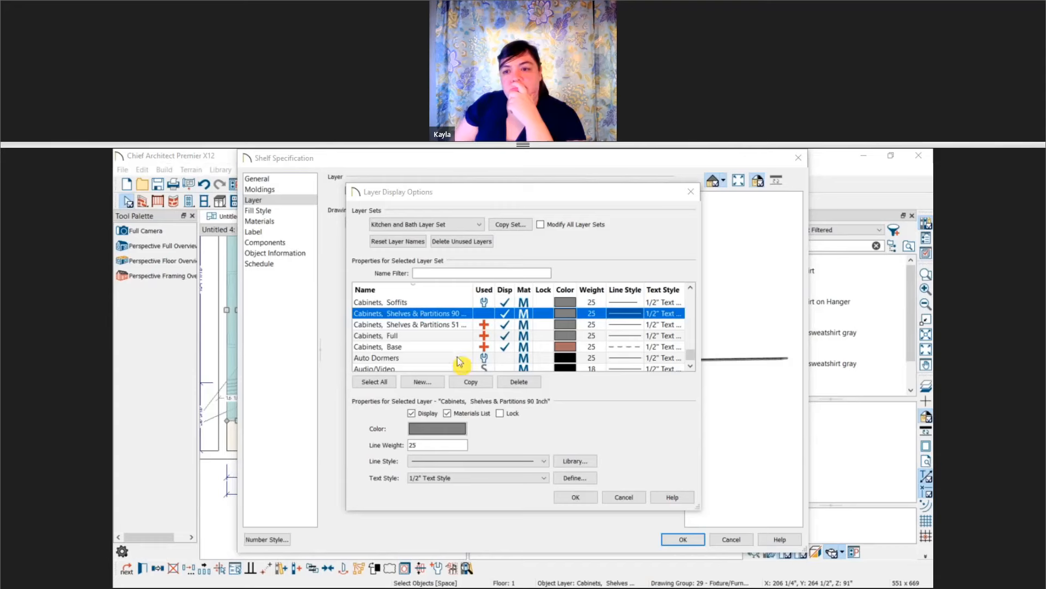
{"action": "left_click", "coordinate": [624, 497]}
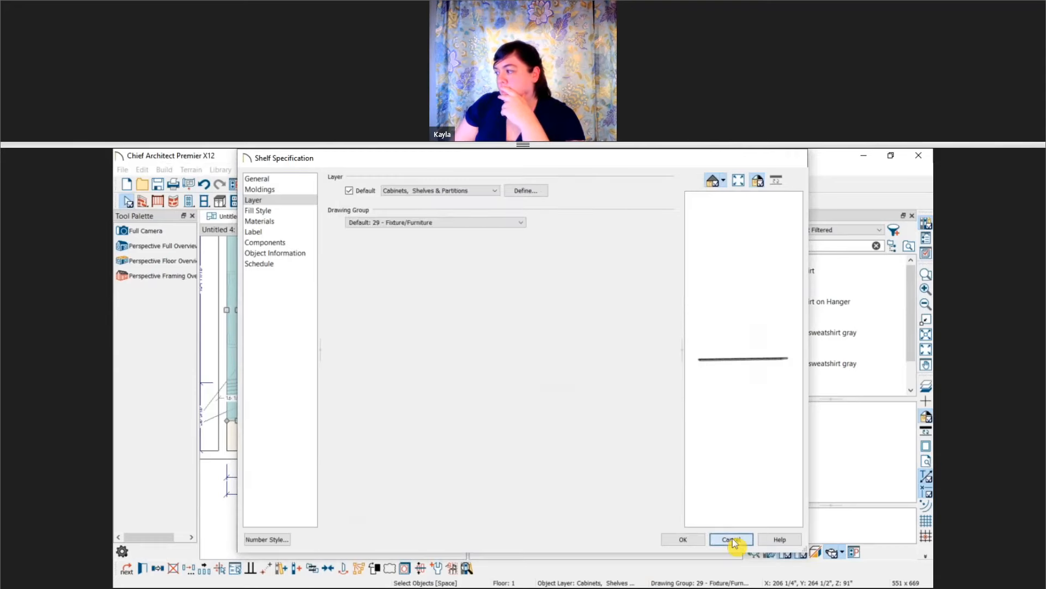
{"action": "left_click", "coordinate": [731, 539]}
In Elevation 2, lower the floating navy folded garment onto the shelf directly above the cubby grid.
{"action": "left_click", "coordinate": [620, 506]}
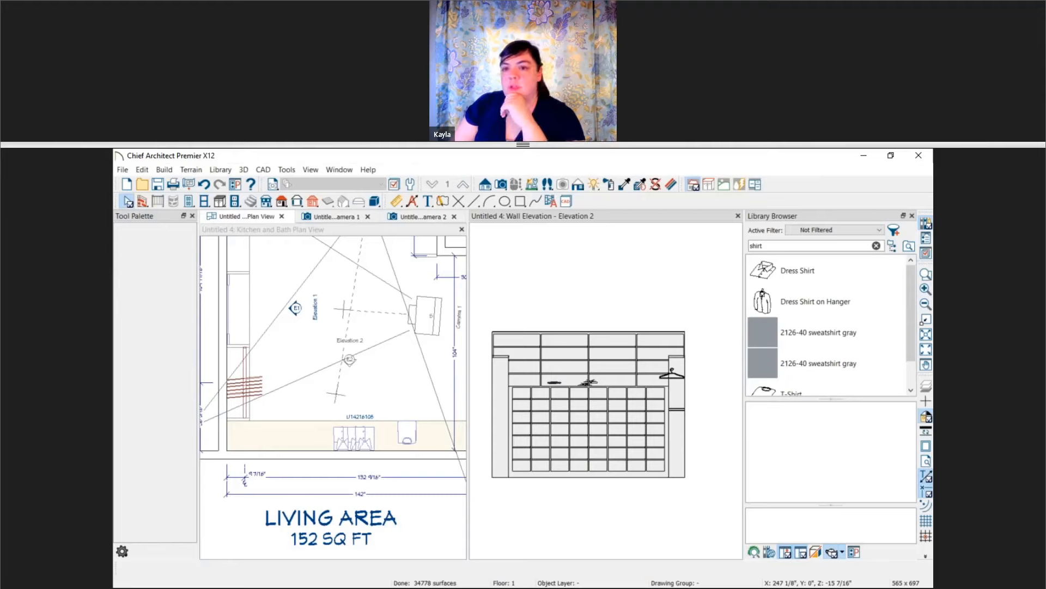
{"action": "scroll", "coordinate": [553, 420], "scroll_direction": "up", "scroll_amount": 5}
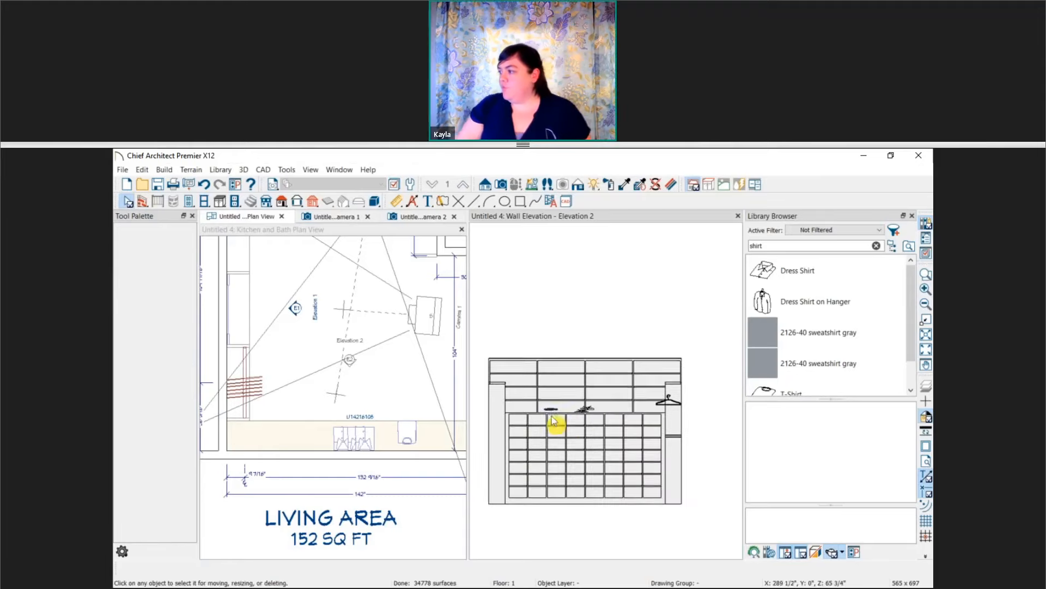
{"action": "scroll", "coordinate": [585, 391], "scroll_direction": "up", "scroll_amount": 1}
{"action": "left_click", "coordinate": [586, 388]}
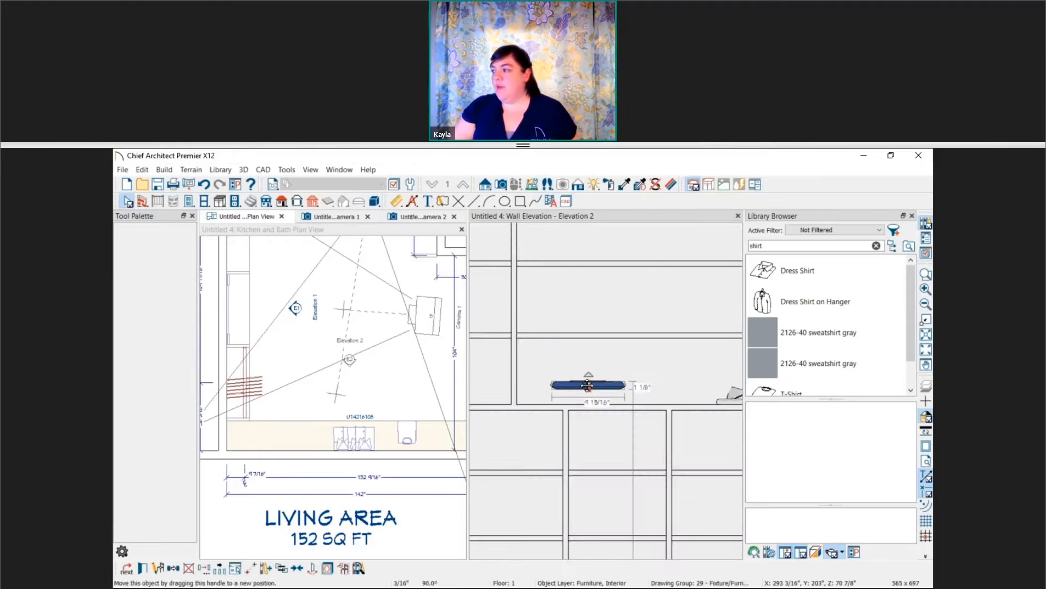
{"action": "left_click_drag", "start_coordinate": [587, 392], "coordinate": [588, 399]}
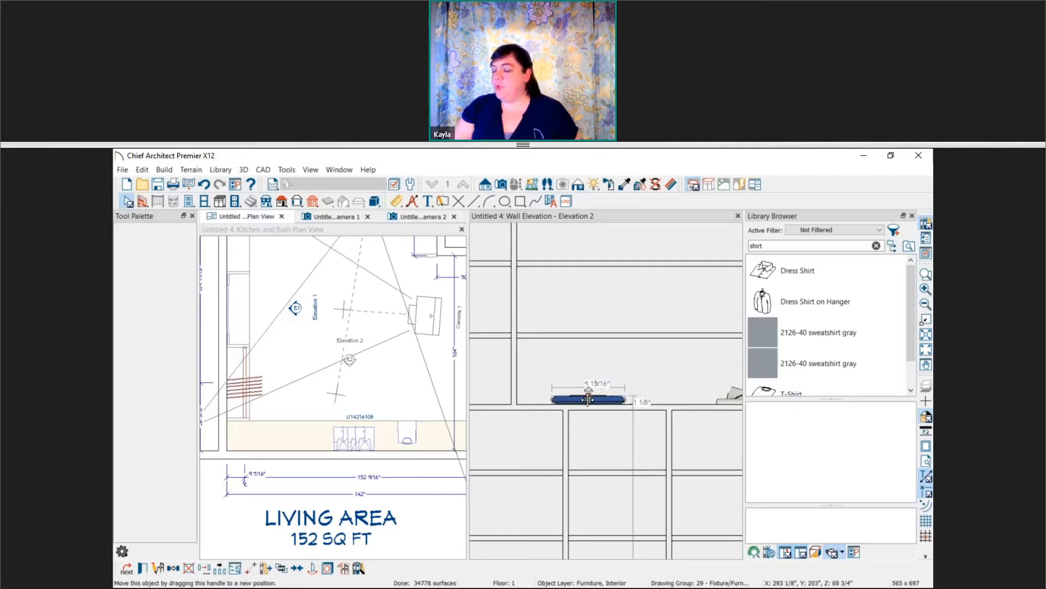
Copy the navy folded garment in Elevation 2 and stack the copy directly on top of the original.
{"action": "left_click", "coordinate": [173, 571]}
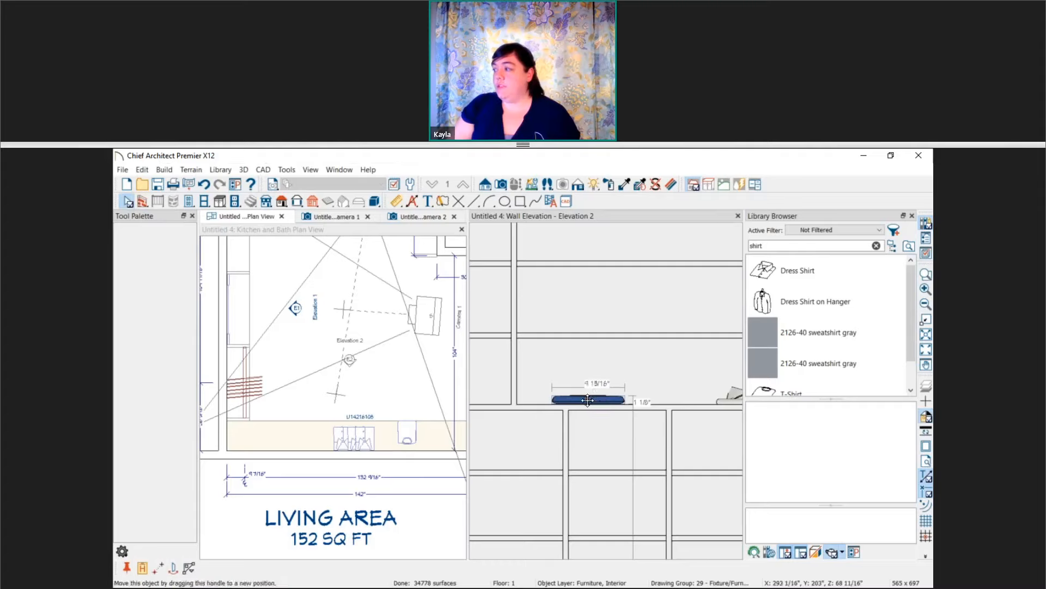
{"action": "left_click_drag", "start_coordinate": [589, 400], "coordinate": [589, 388]}
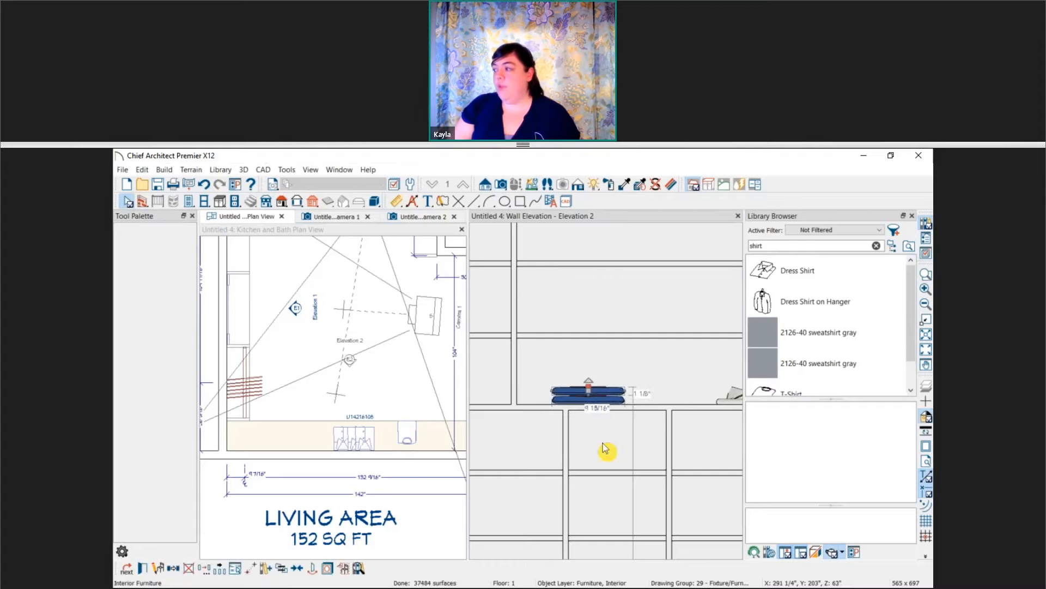
{"action": "middle_click_drag", "start_coordinate": [605, 437], "coordinate": [571, 448]}
{"action": "left_click", "coordinate": [578, 413]}
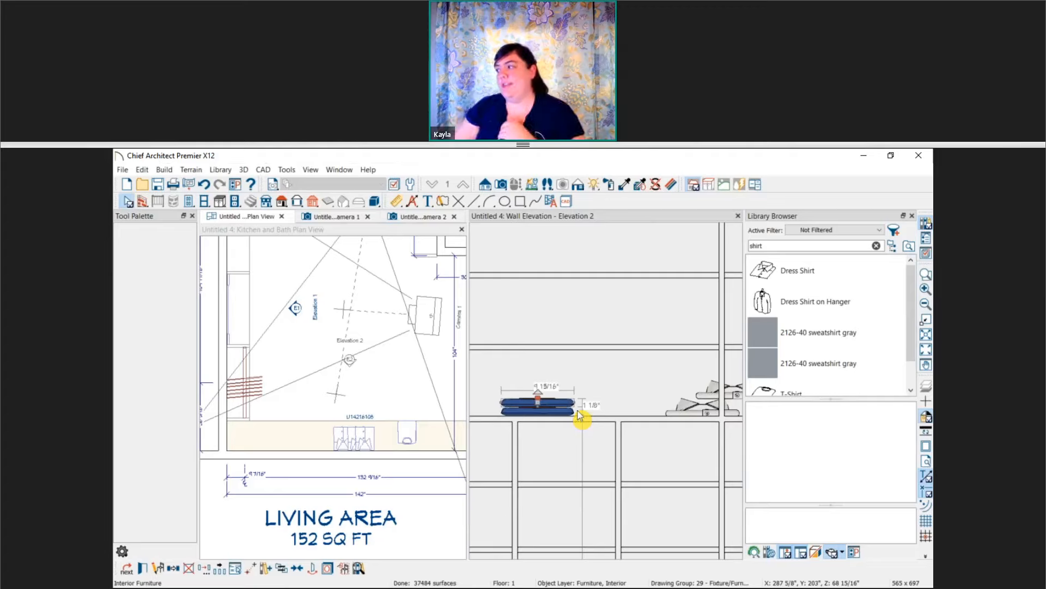
Move the upper dress shirt from the neighbouring shirt pile onto the top of the navy folded stack.
{"action": "scroll", "coordinate": [645, 355], "scroll_direction": "down", "scroll_amount": 1}
{"action": "middle_click_drag", "start_coordinate": [646, 355], "coordinate": [582, 351]}
{"action": "scroll", "coordinate": [582, 350], "scroll_direction": "down", "scroll_amount": 2}
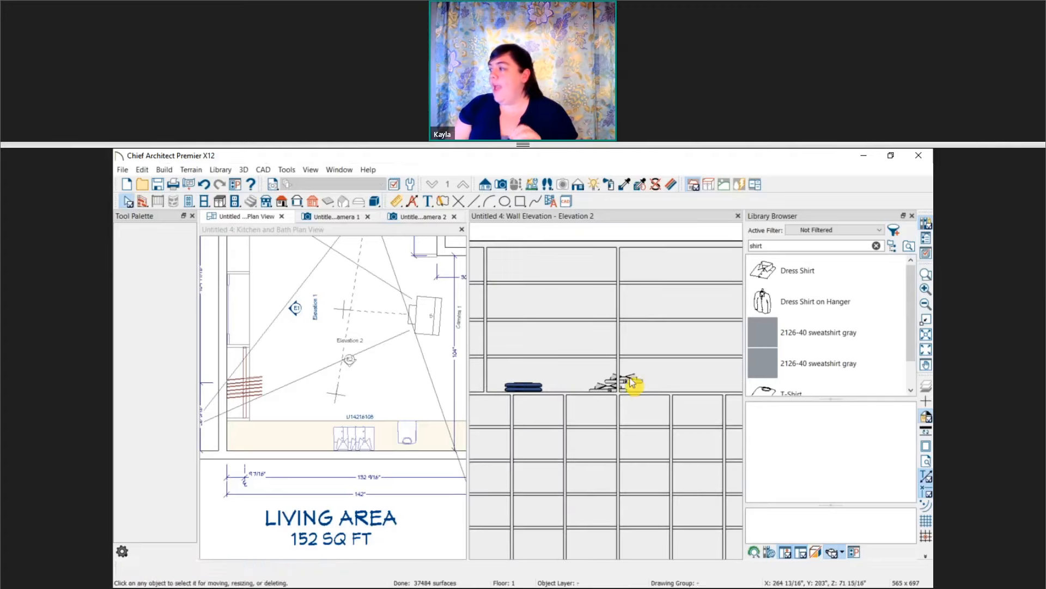
{"action": "left_click", "coordinate": [626, 381]}
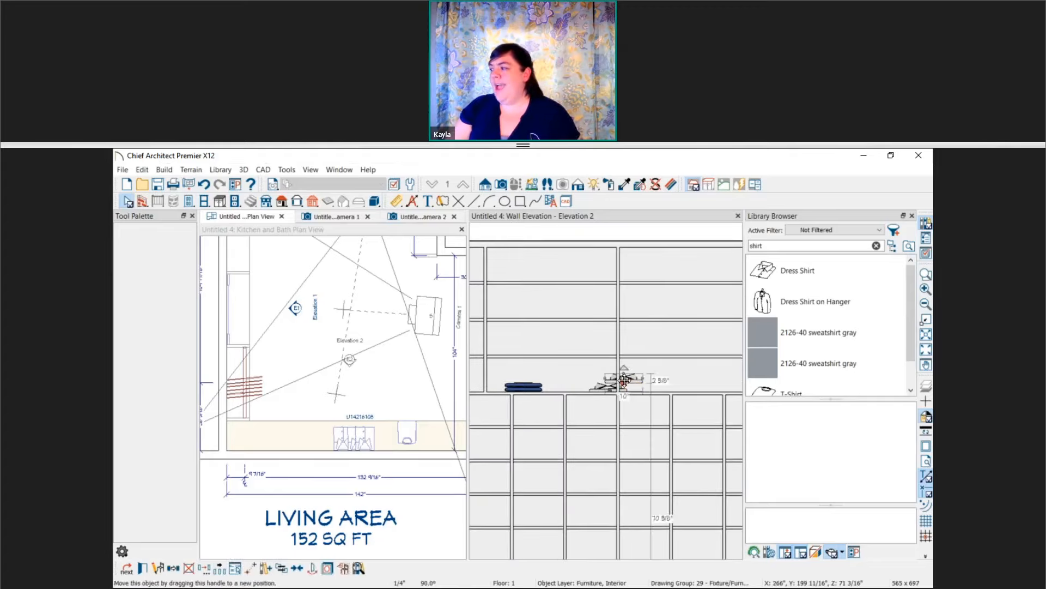
{"action": "left_click_drag", "start_coordinate": [626, 381], "coordinate": [555, 378]}
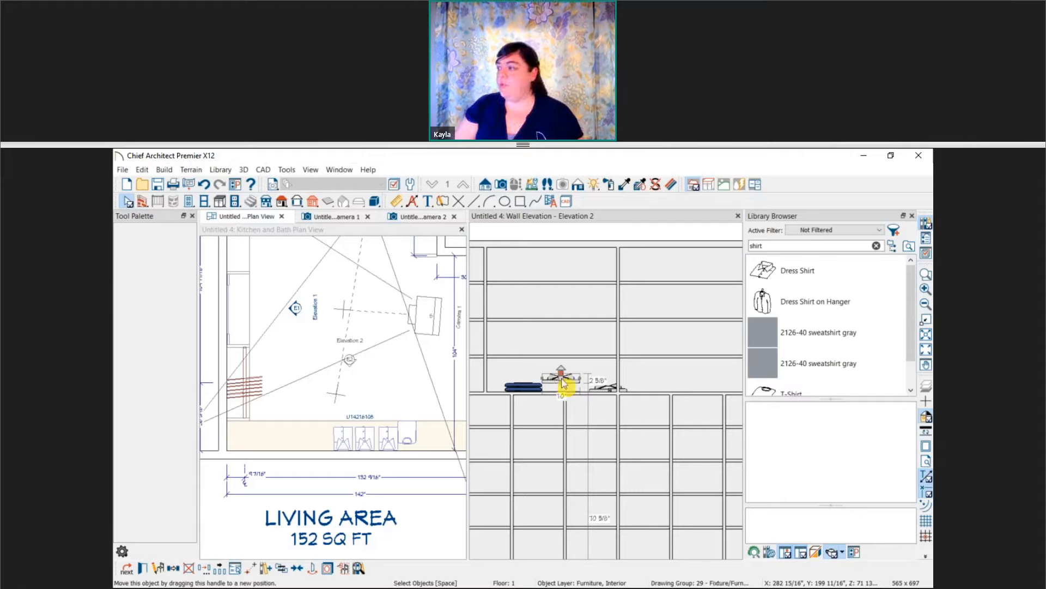
{"action": "left_click_drag", "start_coordinate": [561, 378], "coordinate": [522, 377]}
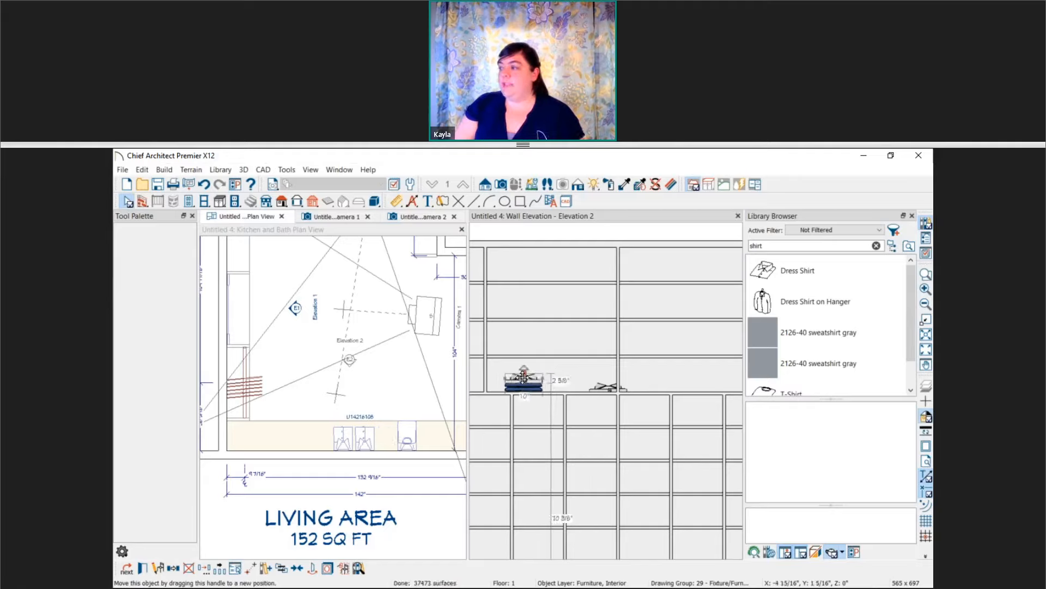
{"action": "left_click", "coordinate": [559, 408]}
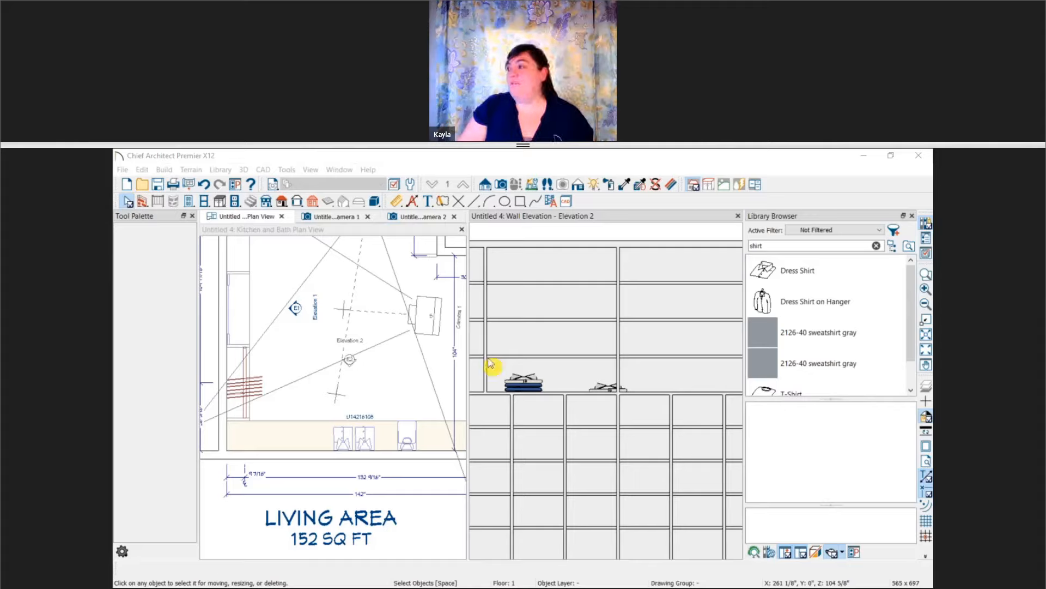
Examine the closet shelving in Elevation 2 and the overall room layout in the plan view.
{"action": "middle_click_drag", "start_coordinate": [597, 357], "coordinate": [598, 372]}
{"action": "scroll", "coordinate": [598, 372], "scroll_direction": "down", "scroll_amount": 1}
{"action": "scroll", "coordinate": [298, 354], "scroll_direction": "down", "scroll_amount": 1}
{"action": "middle_click_drag", "start_coordinate": [298, 354], "coordinate": [311, 402]}
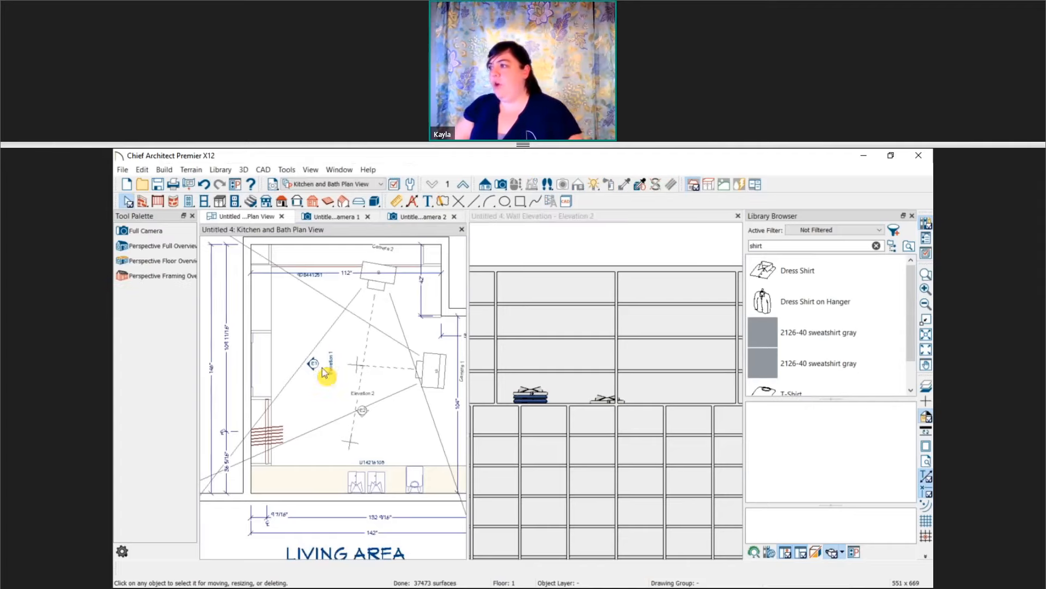
{"action": "scroll", "coordinate": [319, 322], "scroll_direction": "down", "scroll_amount": 1}
{"action": "middle_click_drag", "start_coordinate": [318, 321], "coordinate": [324, 356]}
{"action": "scroll", "coordinate": [335, 345], "scroll_direction": "down", "scroll_amount": 1}
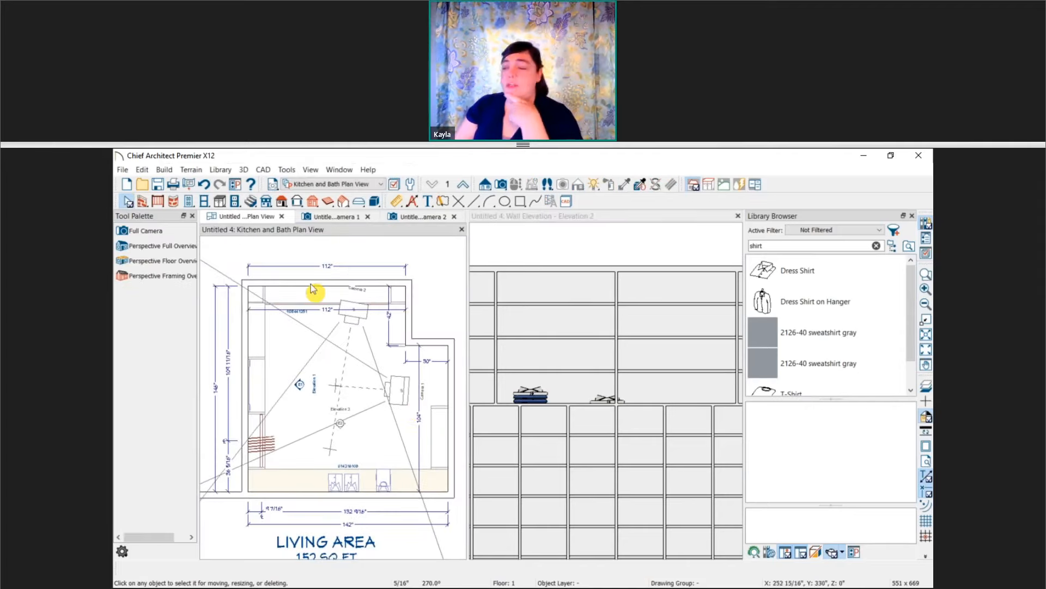
{"action": "middle_click_drag", "start_coordinate": [317, 289], "coordinate": [327, 286]}
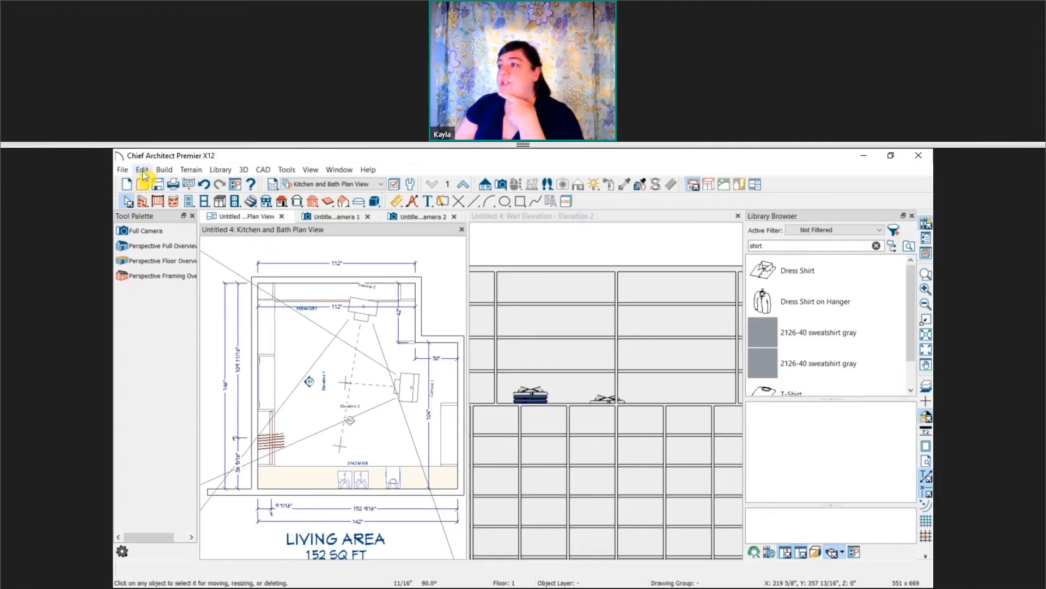
Calculate the materials list for all floors and close the Elevation 2 view.
{"action": "left_click", "coordinate": [286, 171]}
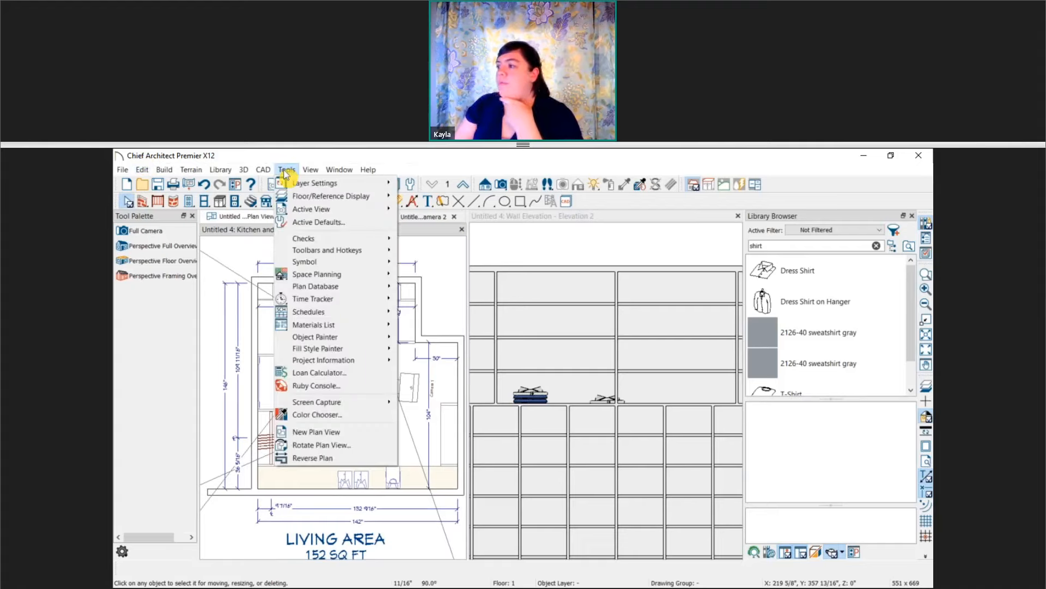
{"action": "mouse_move", "coordinate": [378, 325]}
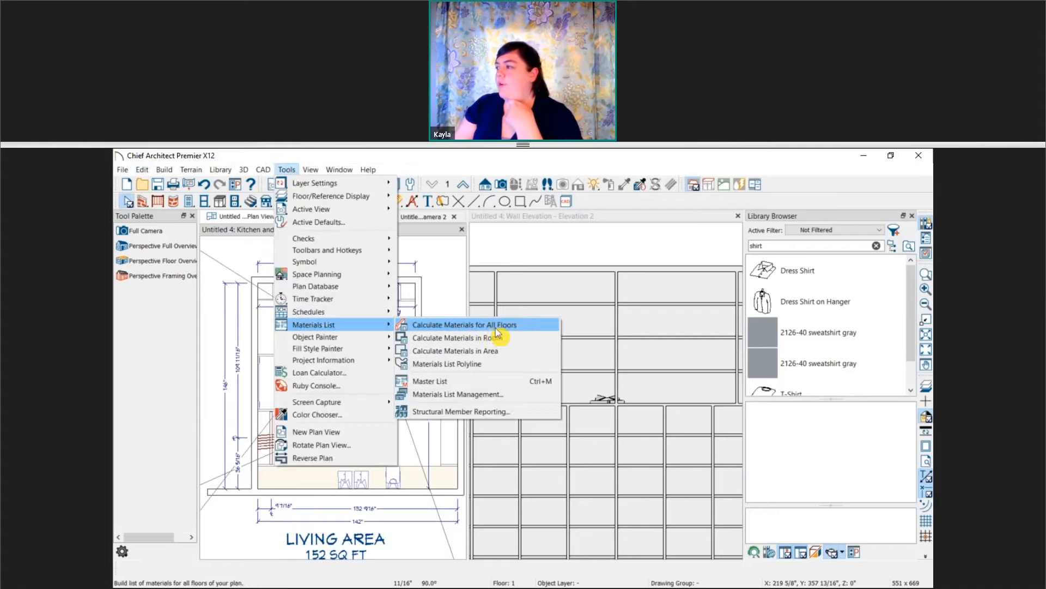
{"action": "left_click", "coordinate": [497, 327]}
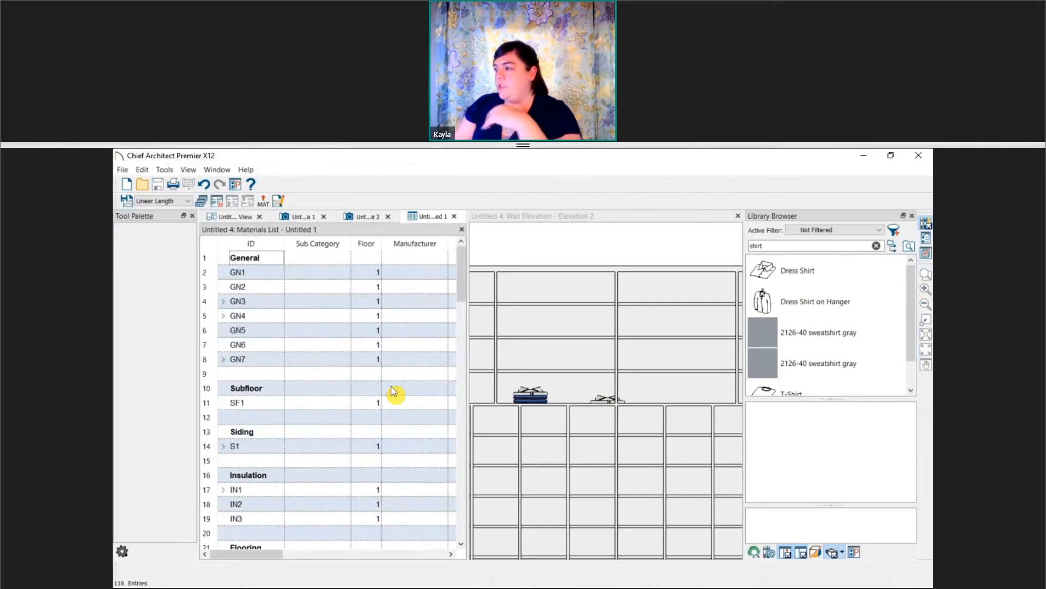
{"action": "left_click", "coordinate": [738, 216]}
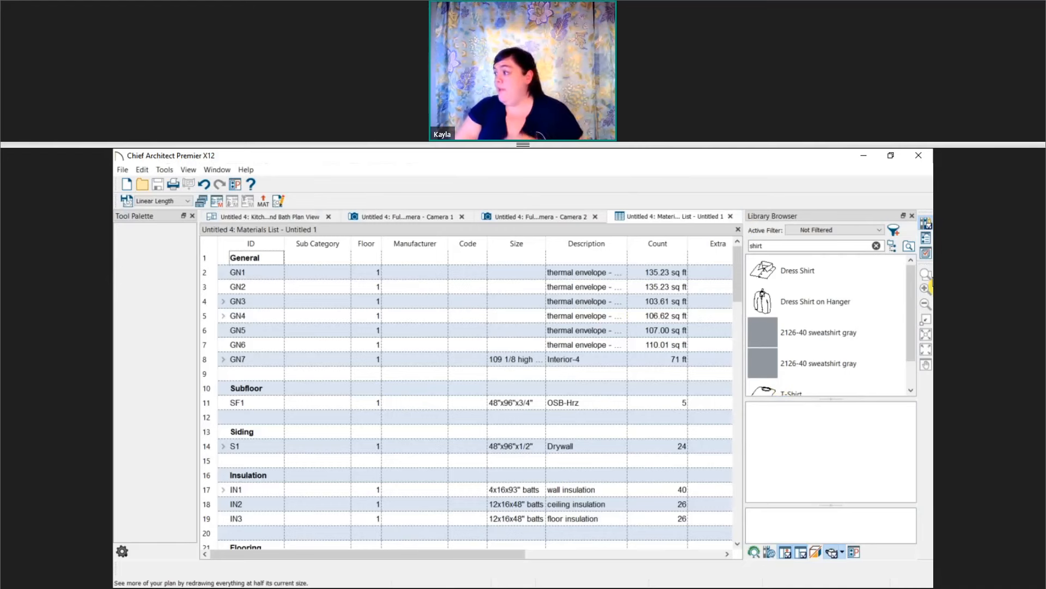
Examine the Cabinets section of the materials list, including the shelf sizes, material descriptions, counts and cost columns.
{"action": "scroll", "coordinate": [341, 443], "scroll_direction": "down", "scroll_amount": 1}
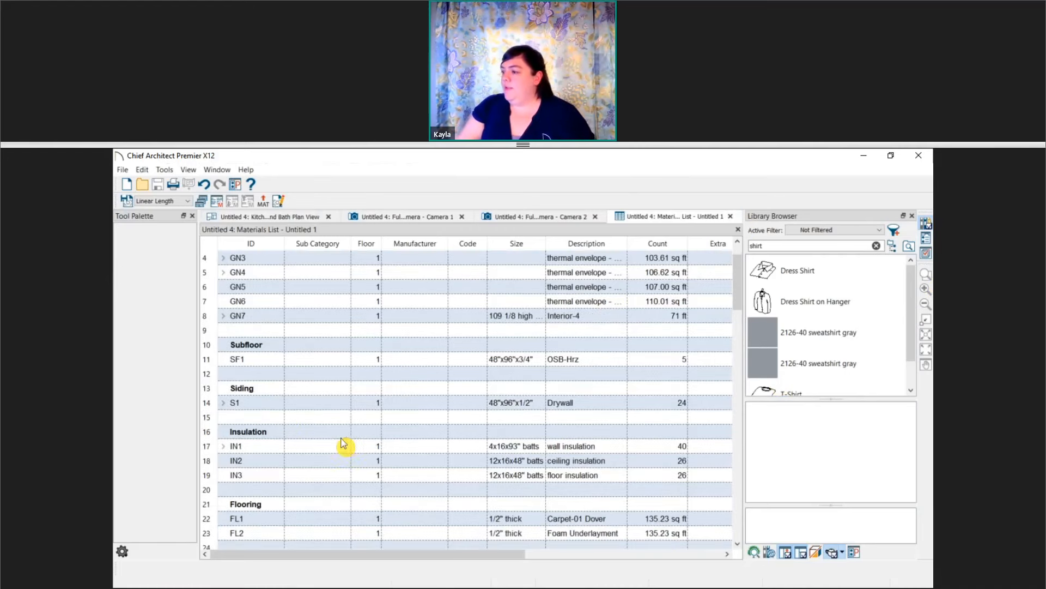
{"action": "scroll", "coordinate": [343, 442], "scroll_direction": "down", "scroll_amount": 7}
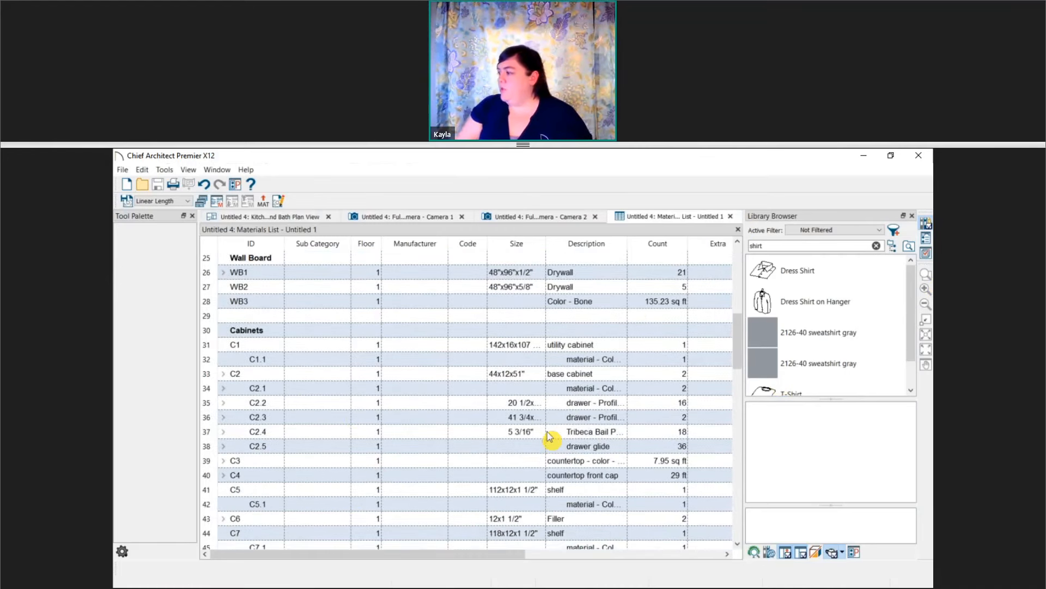
{"action": "scroll", "coordinate": [548, 432], "scroll_direction": "down", "scroll_amount": 2}
{"action": "left_click", "coordinate": [552, 447]}
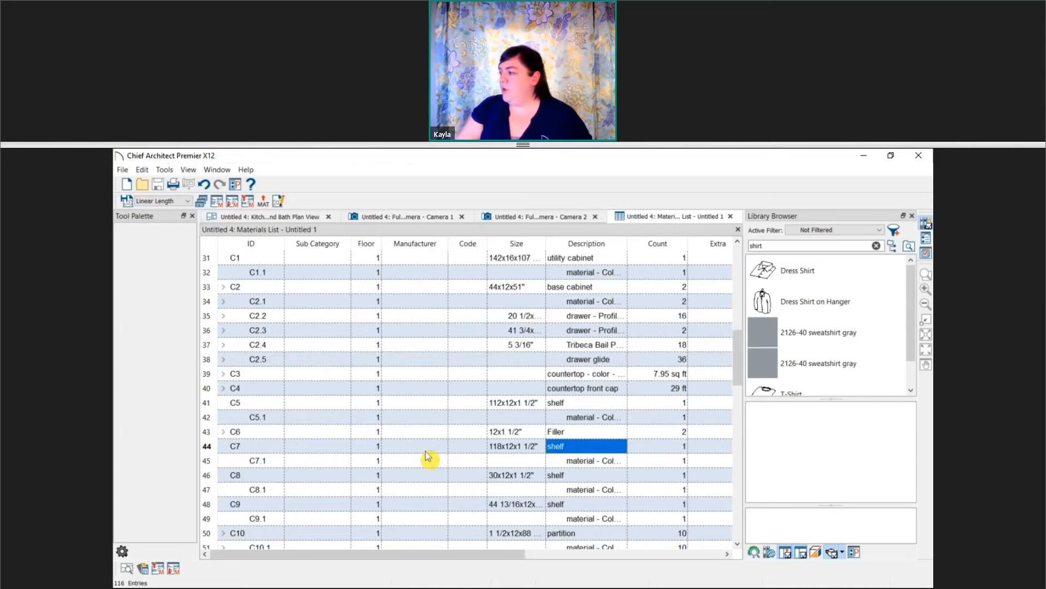
{"action": "left_click", "coordinate": [208, 447]}
{"action": "left_click_drag", "start_coordinate": [479, 554], "coordinate": [519, 554]}
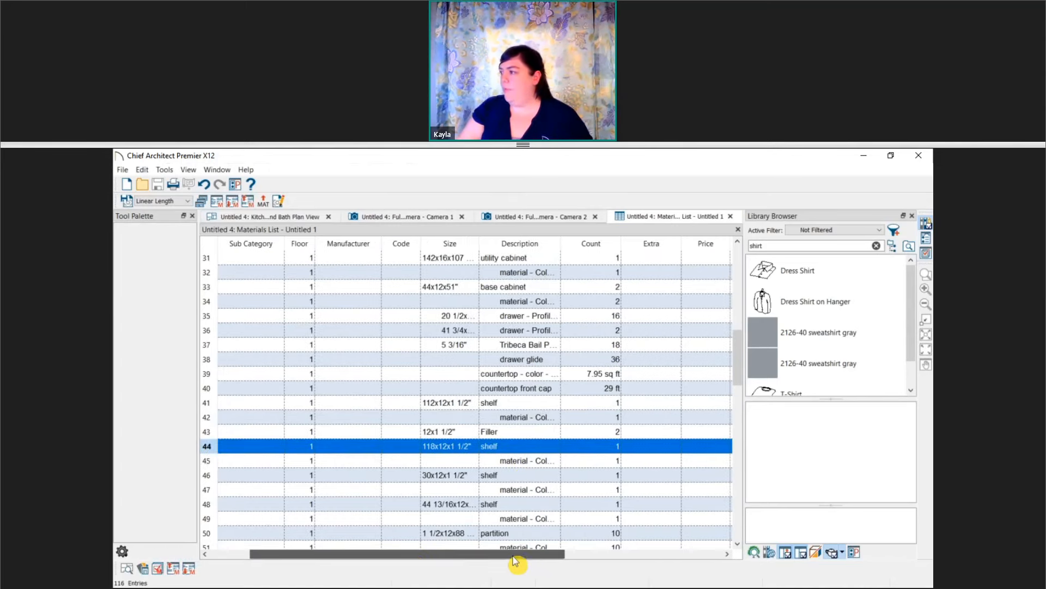
{"action": "left_click", "coordinate": [486, 462]}
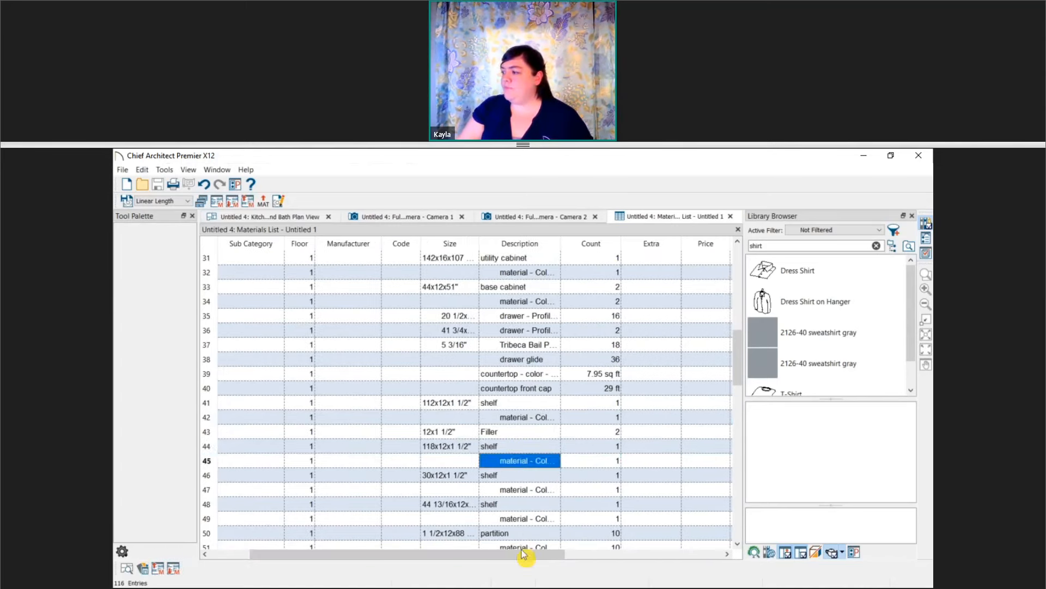
{"action": "left_click_drag", "start_coordinate": [542, 556], "coordinate": [645, 553]}
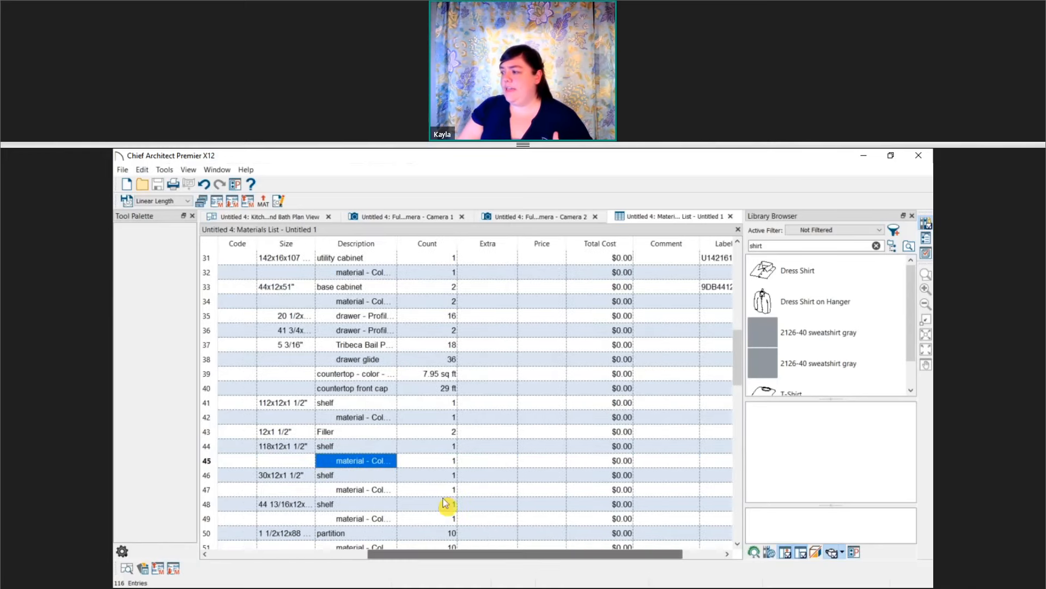
{"action": "left_click", "coordinate": [369, 468]}
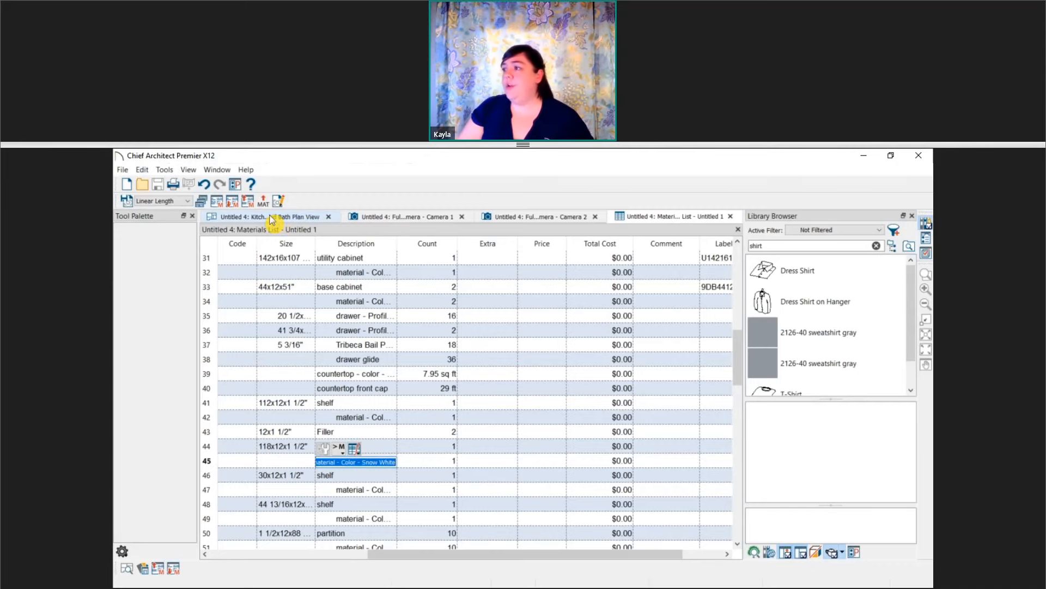
Return to the floor plan, open the 38 1/2" wide shelf's specification and review its Object Information and Schedule settings.
{"action": "middle_click_drag", "start_coordinate": [338, 372], "coordinate": [364, 378]}
{"action": "left_click", "coordinate": [376, 432]}
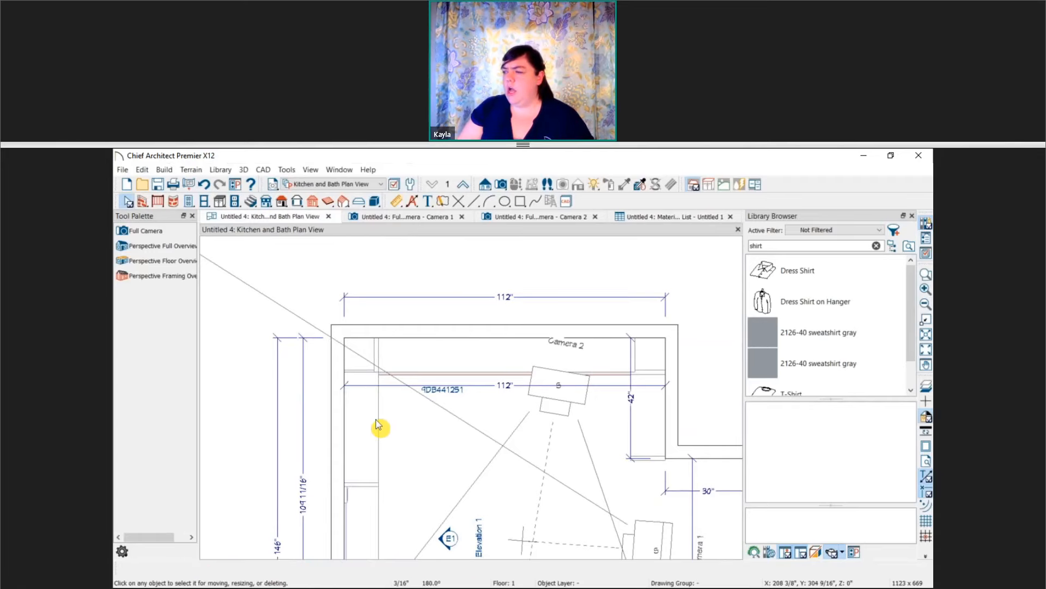
{"action": "double_click", "coordinate": [378, 425]}
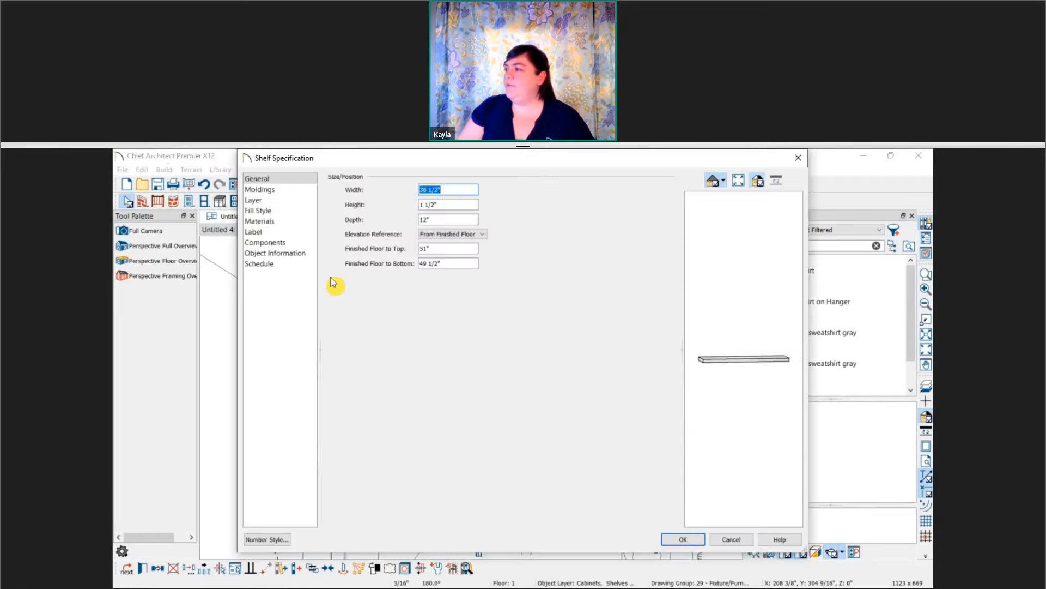
{"action": "left_click", "coordinate": [289, 257]}
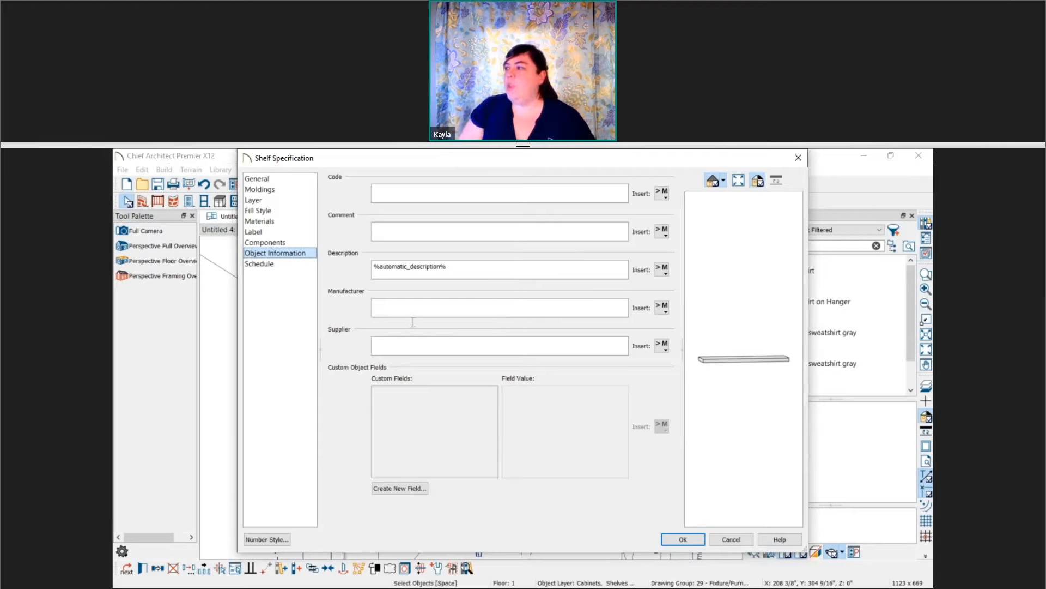
{"action": "left_click", "coordinate": [259, 264]}
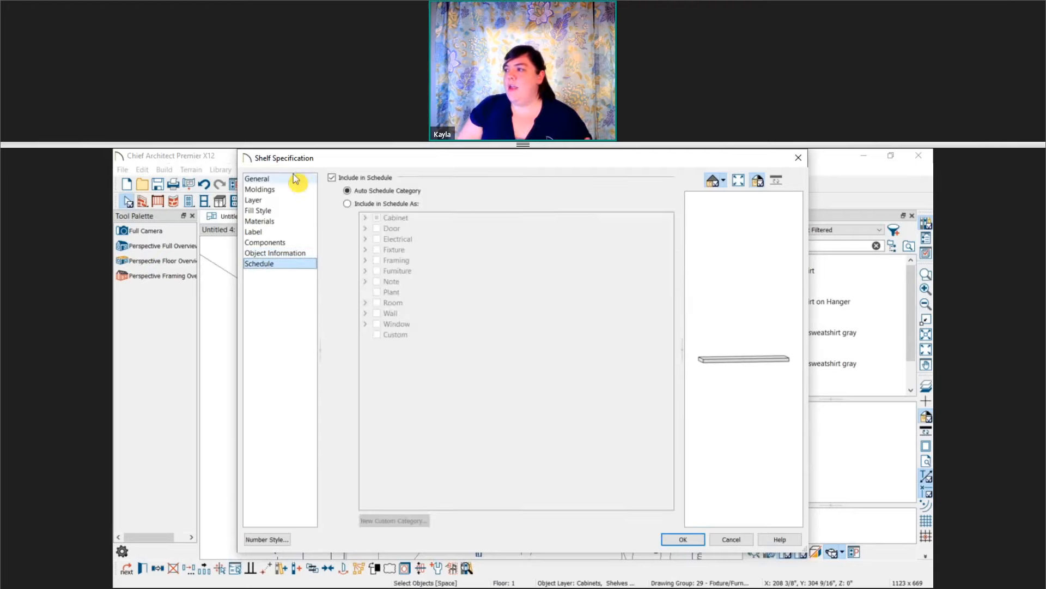
From the shelf's material settings, open the plan material "Color - Snow White" for editing.
{"action": "left_click", "coordinate": [280, 223]}
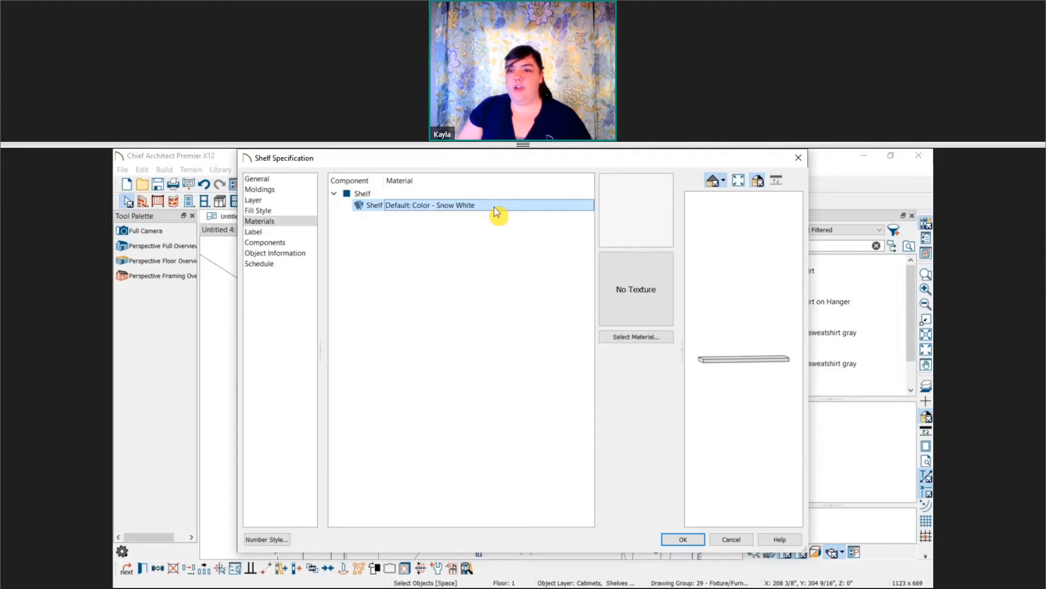
{"action": "left_click", "coordinate": [635, 337]}
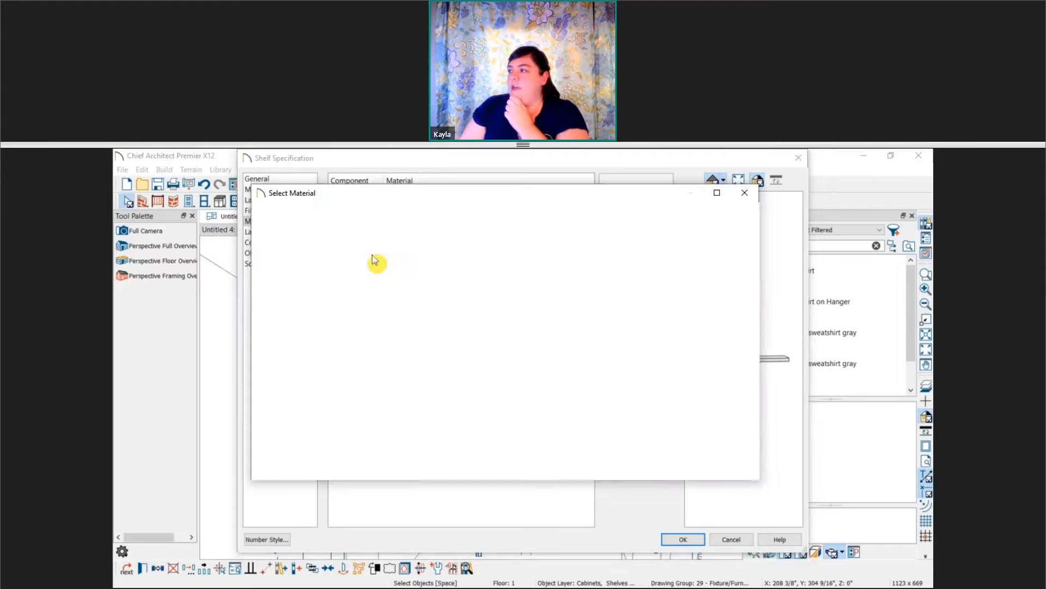
{"action": "left_click", "coordinate": [280, 224]}
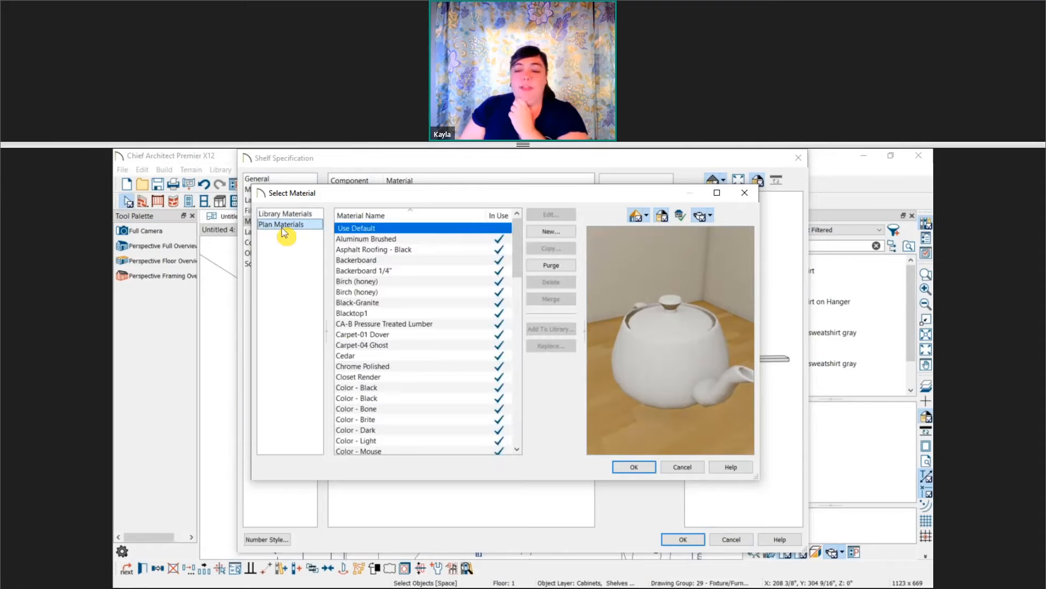
{"action": "scroll", "coordinate": [440, 312], "scroll_direction": "down", "scroll_amount": 4}
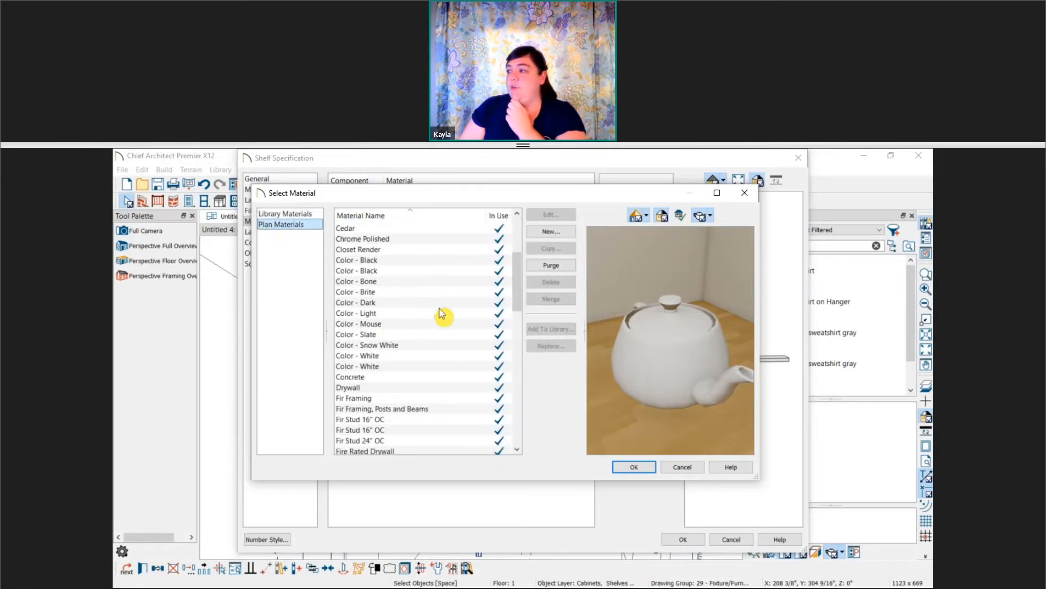
{"action": "left_click", "coordinate": [386, 345]}
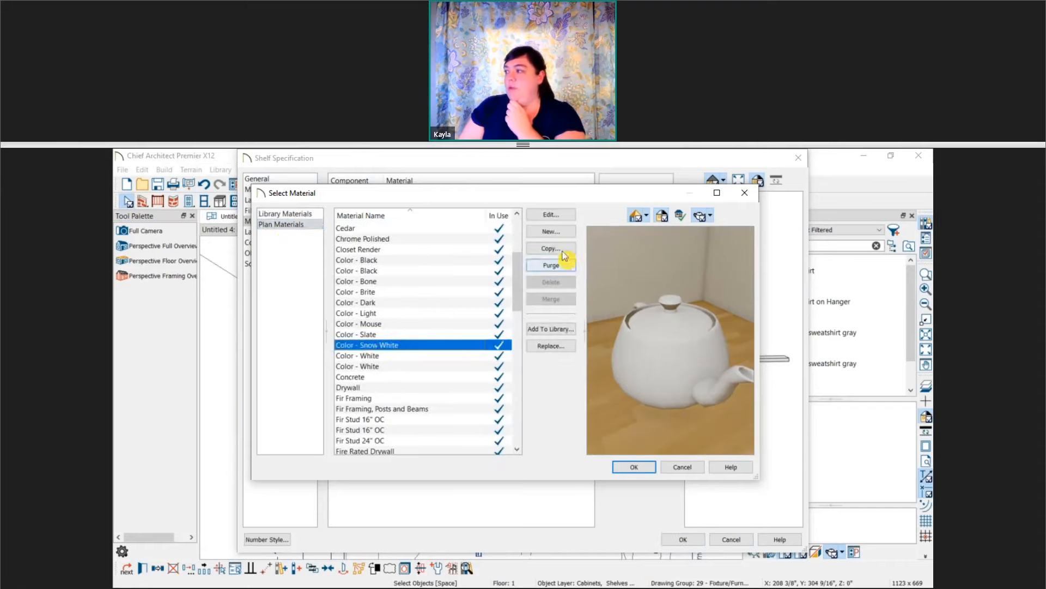
{"action": "left_click", "coordinate": [551, 214]}
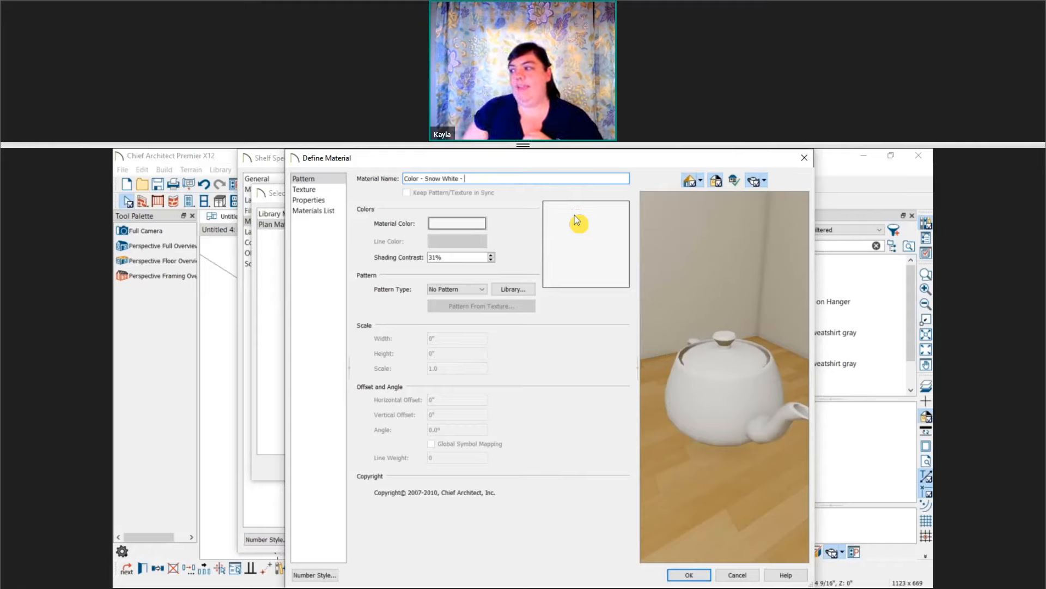
Try extending the material name "Color - Snow White -", then discard the material edit, material selection and shelf changes.
{"action": "left_click", "coordinate": [491, 175]}
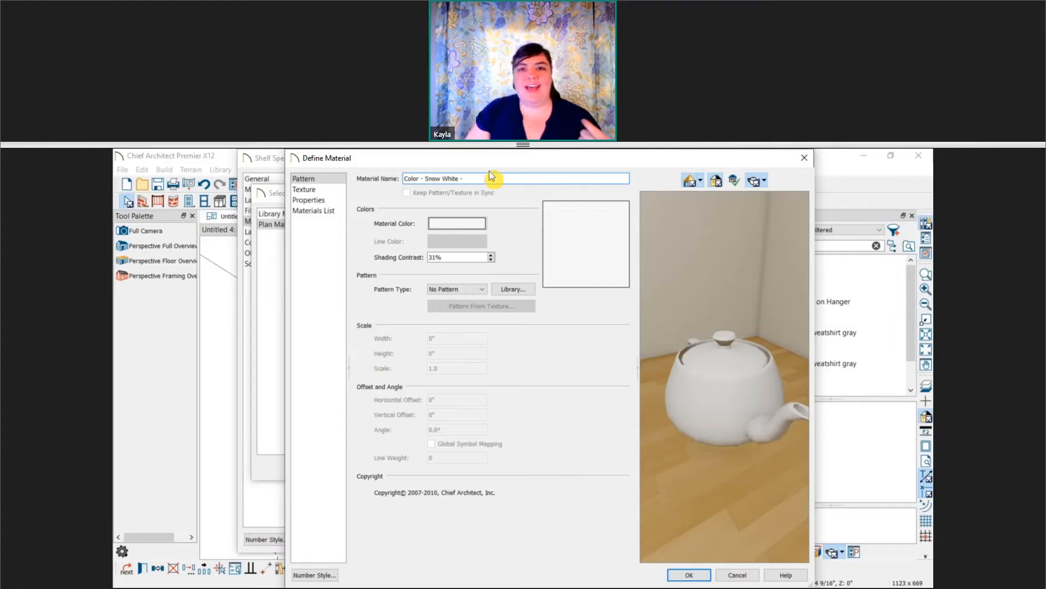
{"action": "key", "text": "Home"}
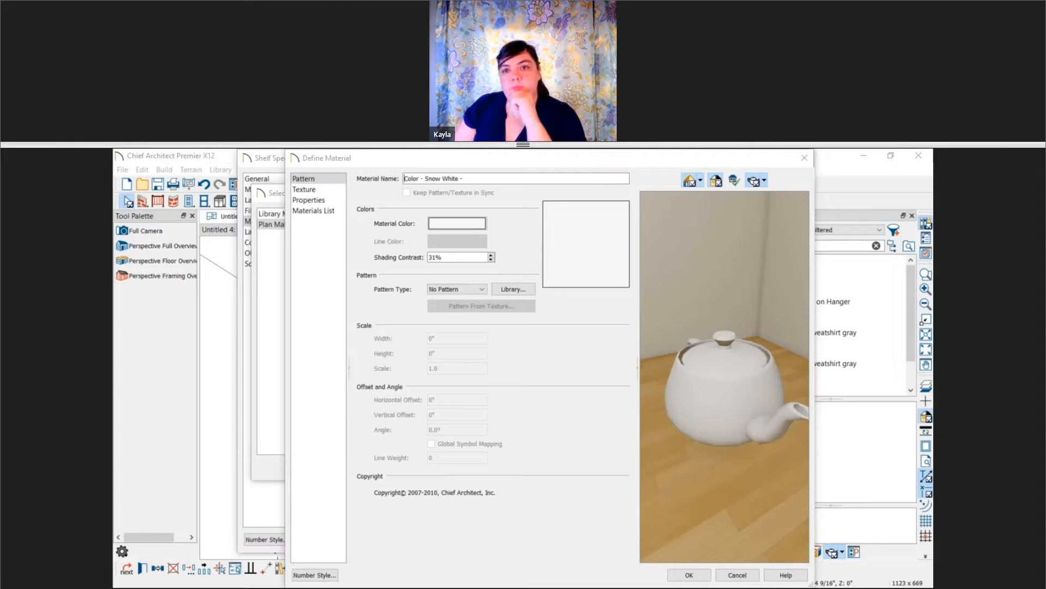
{"action": "left_click", "coordinate": [738, 575]}
{"action": "left_click", "coordinate": [681, 468]}
{"action": "left_click", "coordinate": [731, 539]}
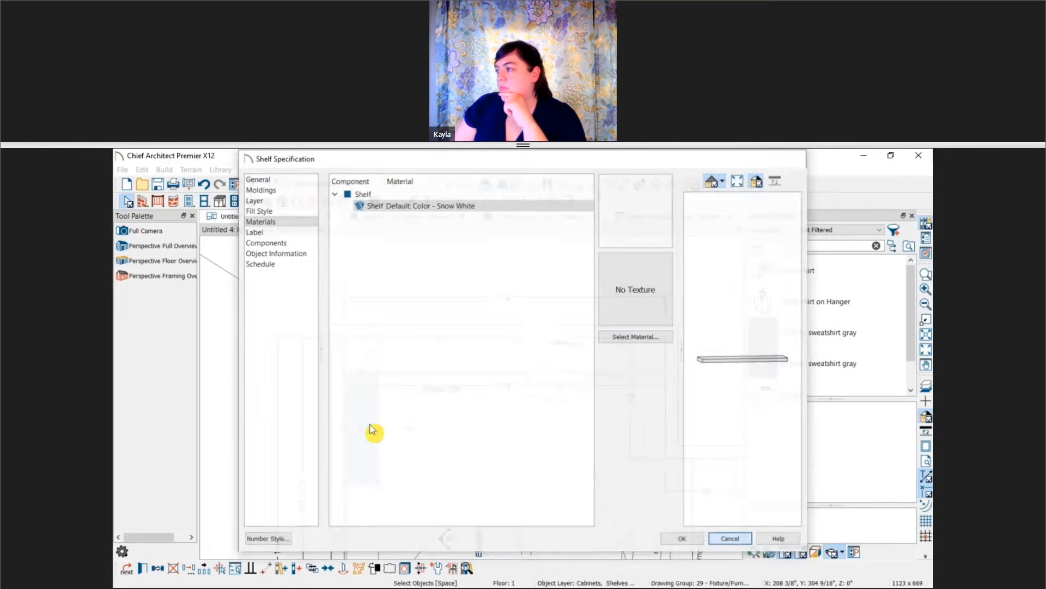
Open the specification of the 44" wide base cabinet beside the corner and show its Object Information settings.
{"action": "left_click_drag", "start_coordinate": [489, 384], "coordinate": [430, 333]}
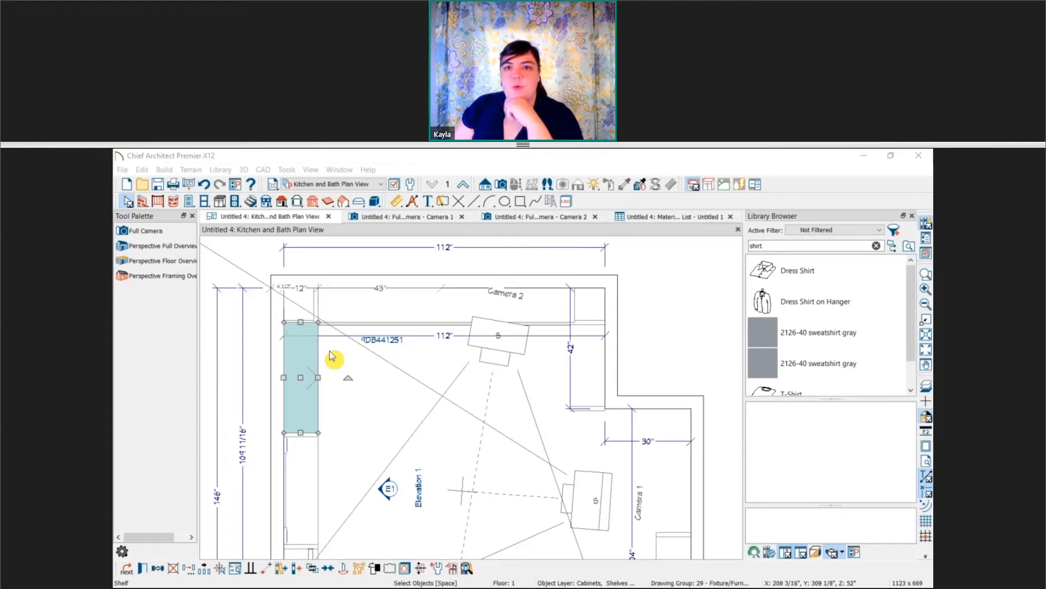
{"action": "left_click", "coordinate": [378, 322]}
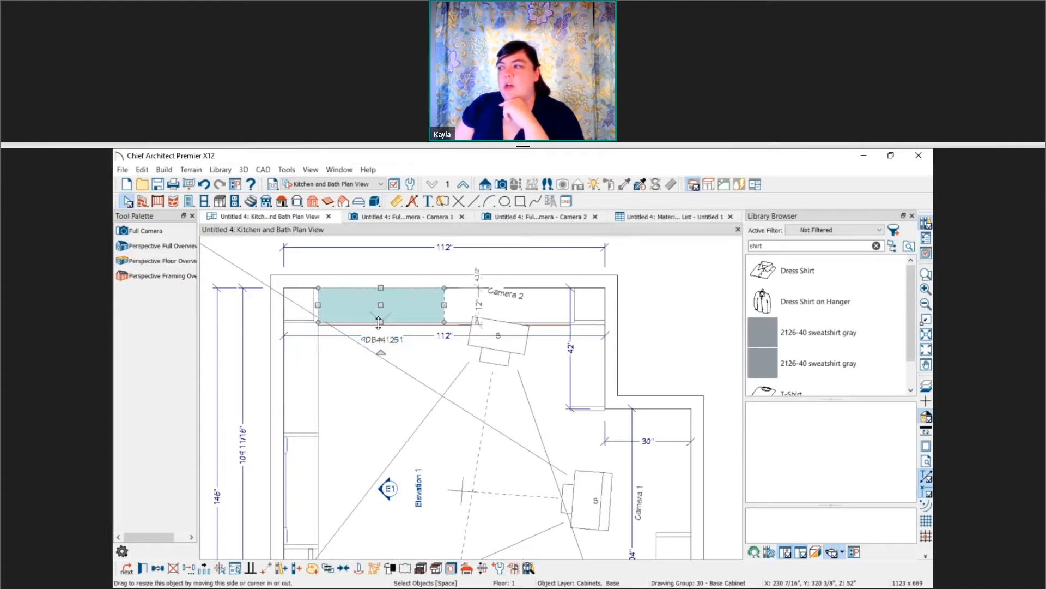
{"action": "double_click", "coordinate": [398, 321]}
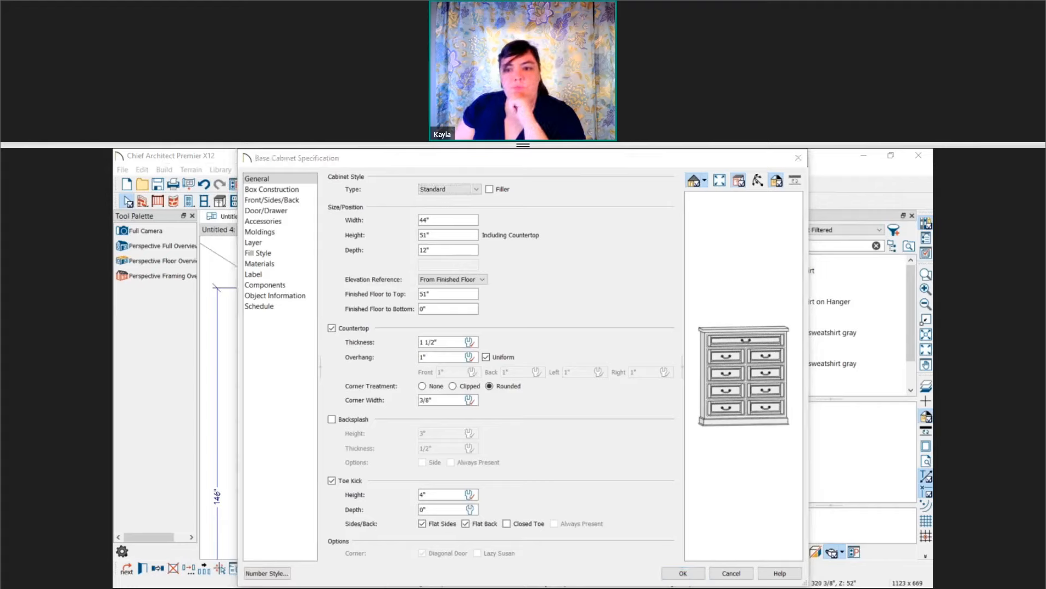
{"action": "left_click", "coordinate": [283, 296]}
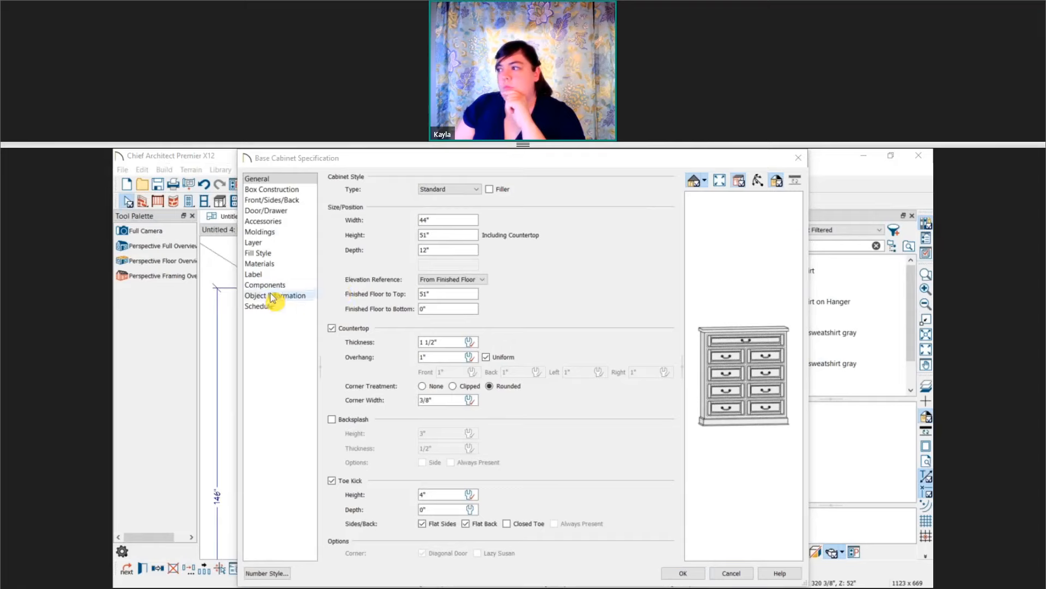